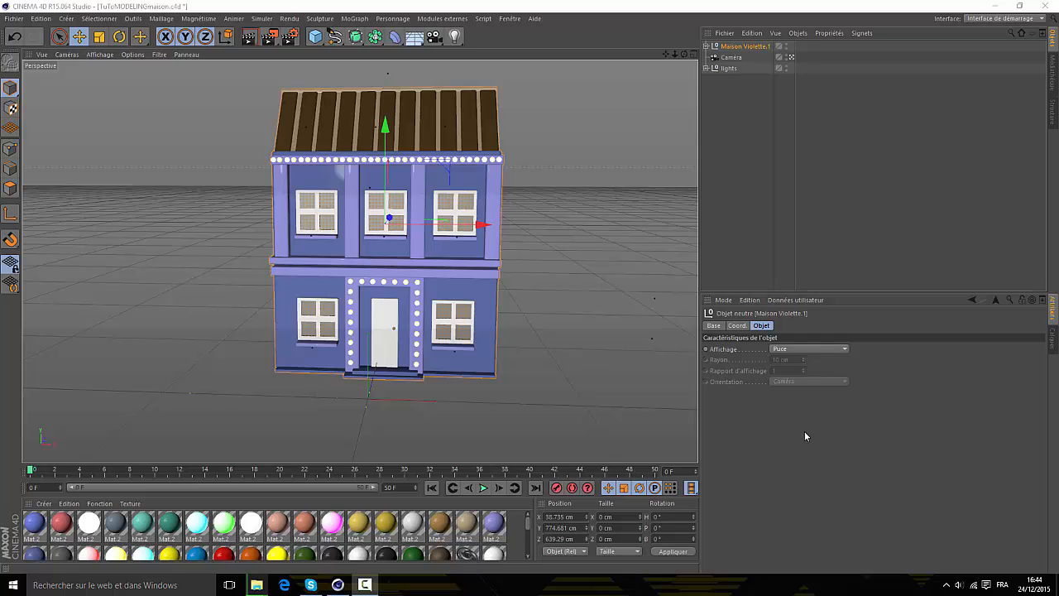
# - Render a preview of the finished violet house in the perspective view
pyautogui.keyDown('alt'); pyautogui.moveTo(675, 62); pyautogui.dragTo(602, 52); pyautogui.keyUp('alt')
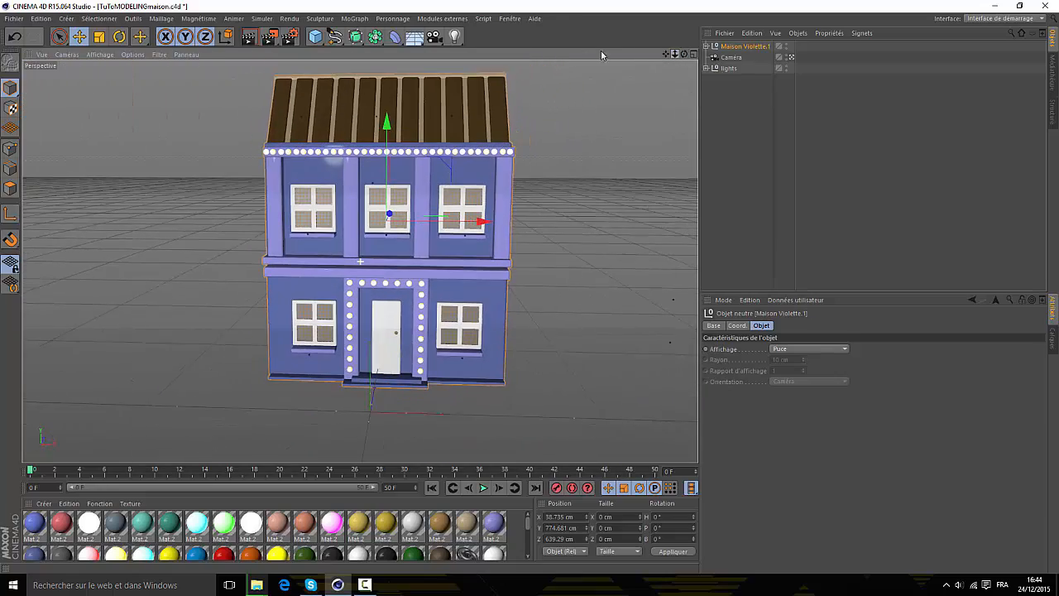
pyautogui.click(248, 36)
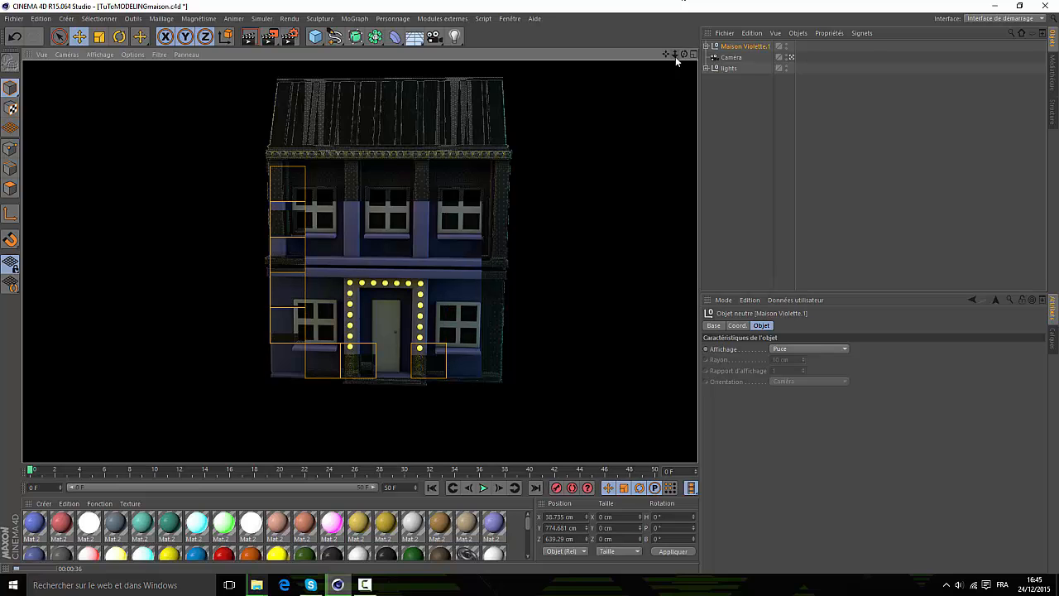
pyautogui.moveTo(676, 57)
pyautogui.mouseDown()
pyautogui.moveTo(567, 58)
pyautogui.moveTo(693, 52)
pyautogui.mouseUp()
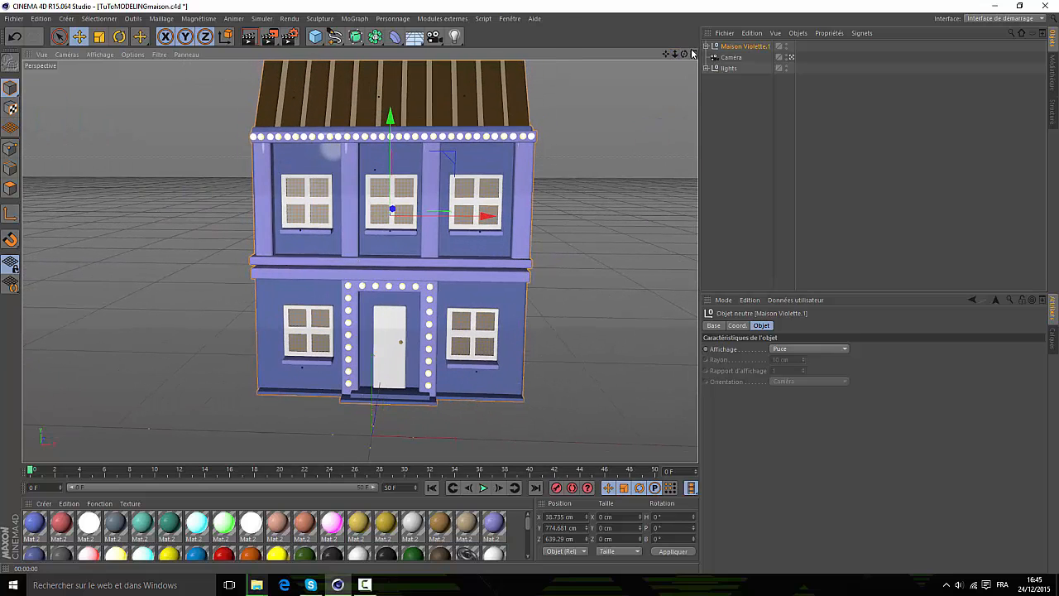
# - Hide the Maison Violette.1 object and maximize the front view (Avant)
pyautogui.click(785, 46)
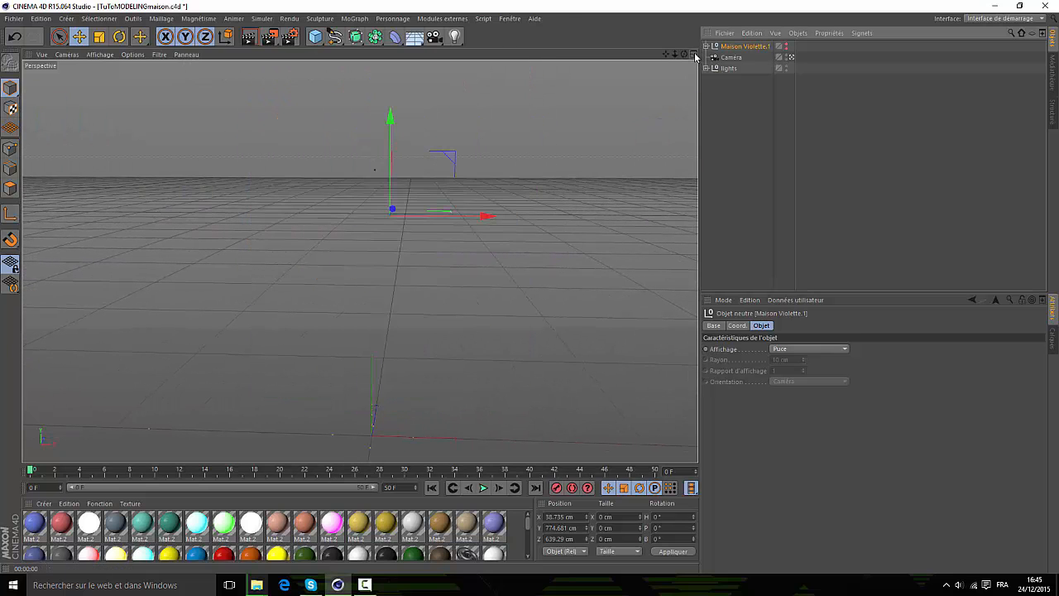
pyautogui.click(695, 54)
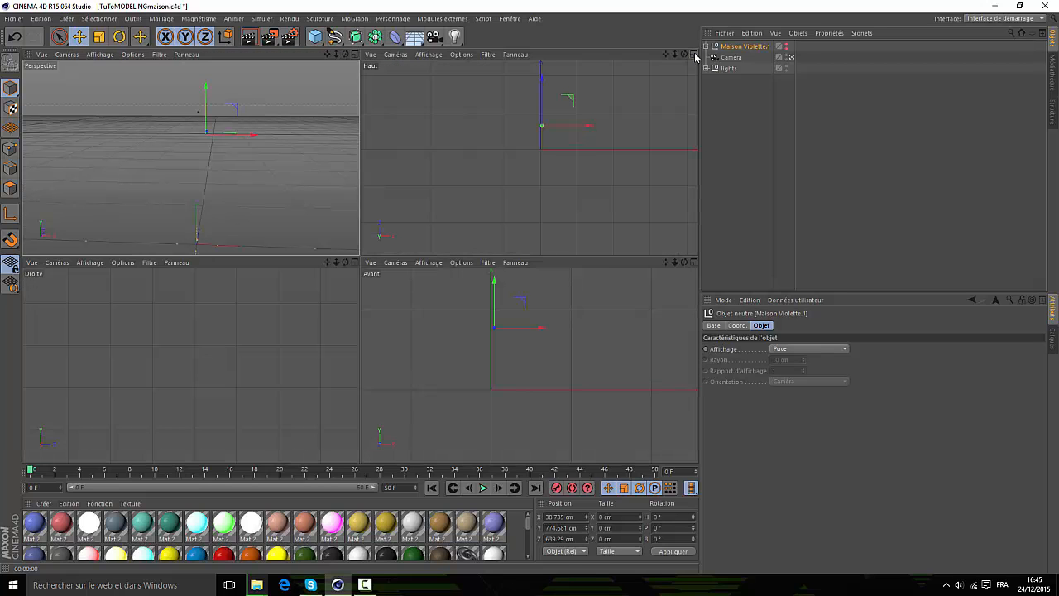
pyautogui.scroll(2, 531, 325)
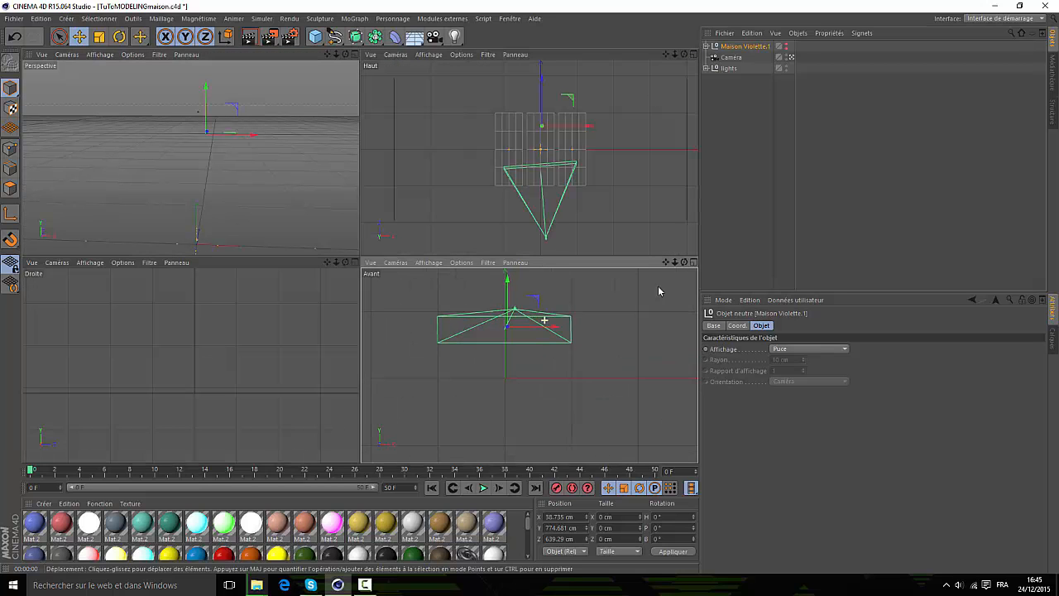
pyautogui.click(694, 263)
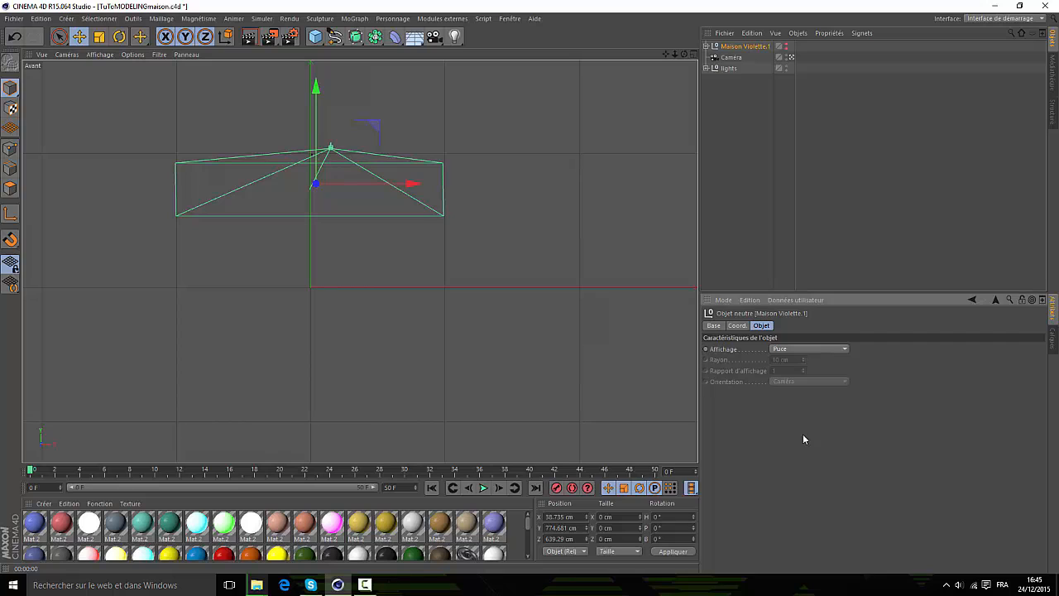
# - Load depositphotos_58178235-City-street-Christmas-night from the Noël Themed REVAMP Bannière Youtube folder as the front view's background image
pyautogui.hotkey('shift', 'v')
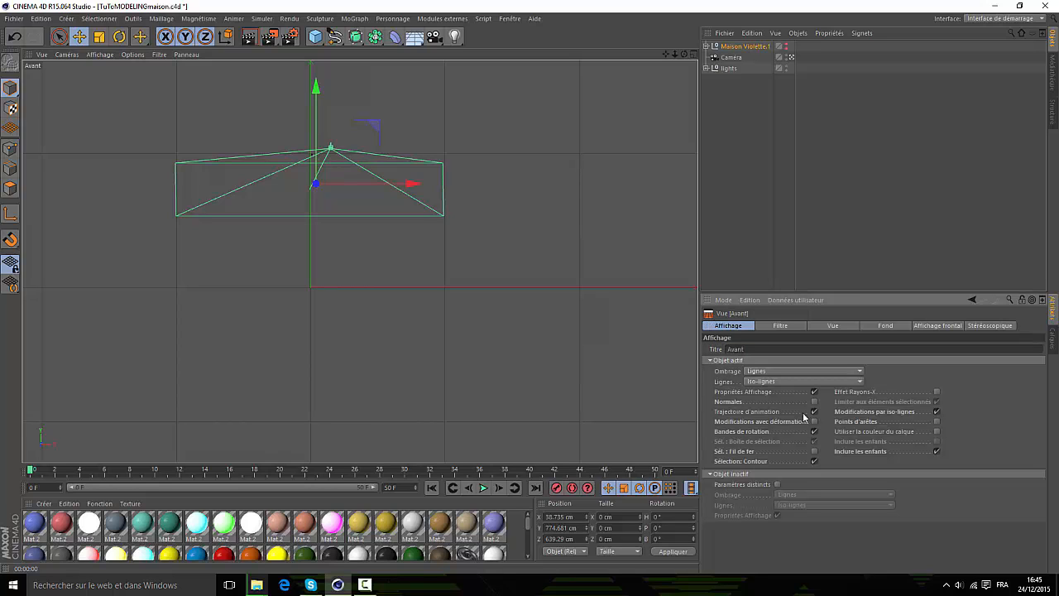
pyautogui.click(881, 325)
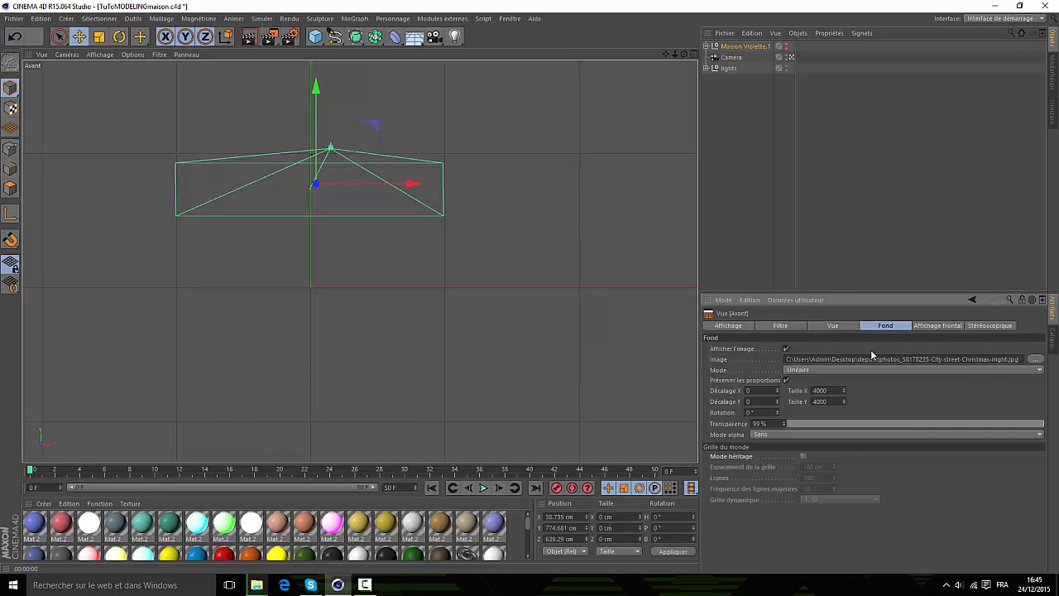
pyautogui.click(1038, 360)
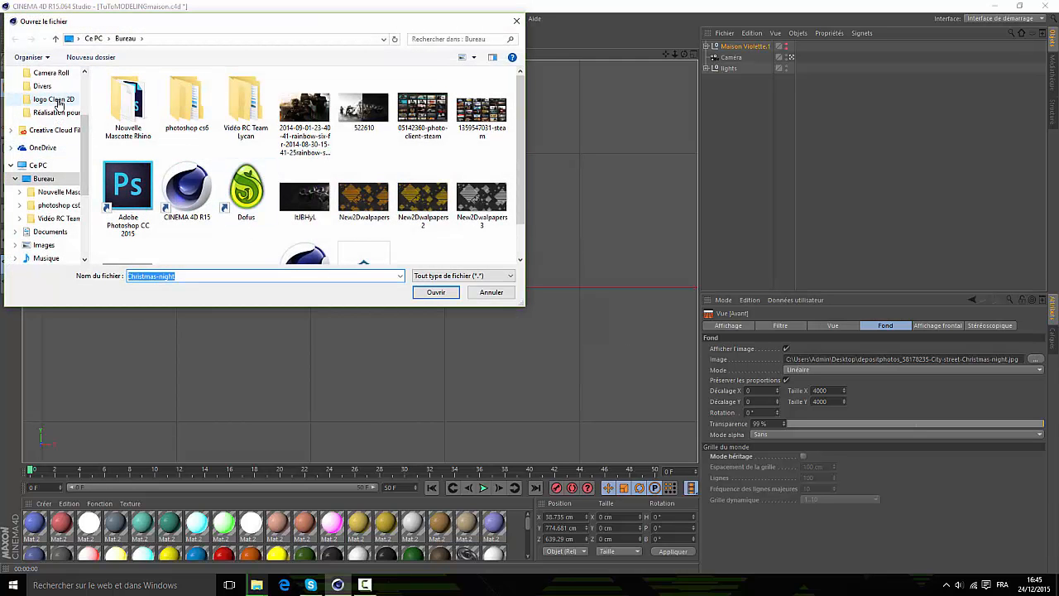
pyautogui.scroll(3, 87, 116)
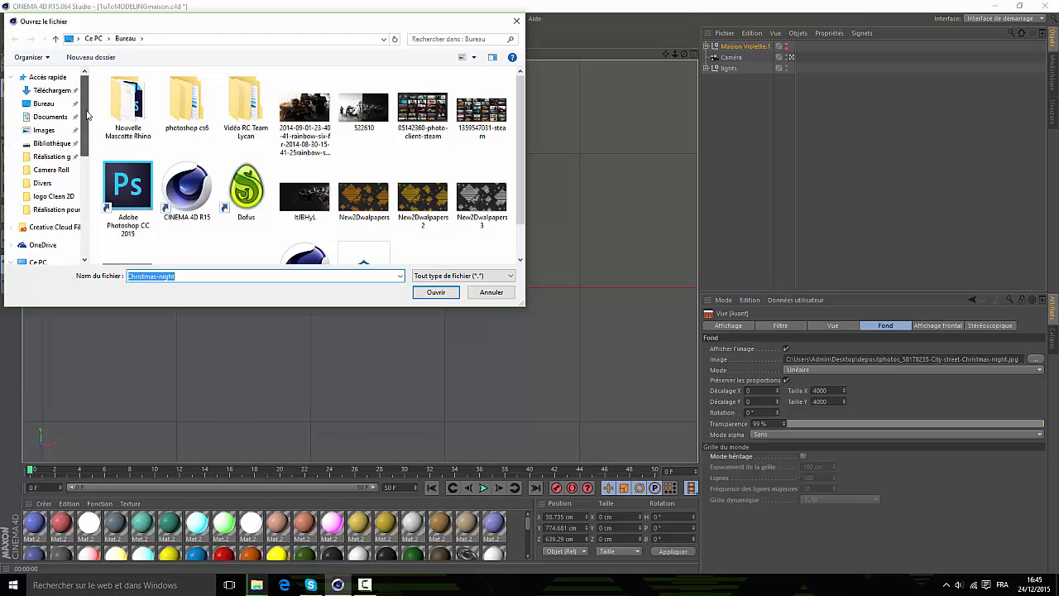
pyautogui.click(62, 143)
pyautogui.doubleClick(170, 138)
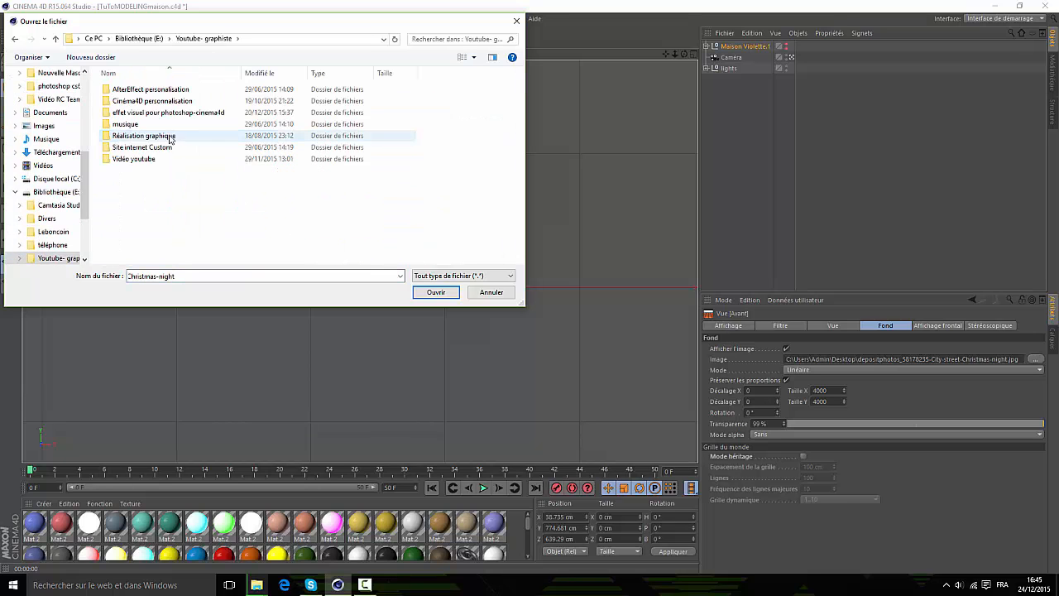
pyautogui.doubleClick(170, 137)
pyautogui.doubleClick(144, 100)
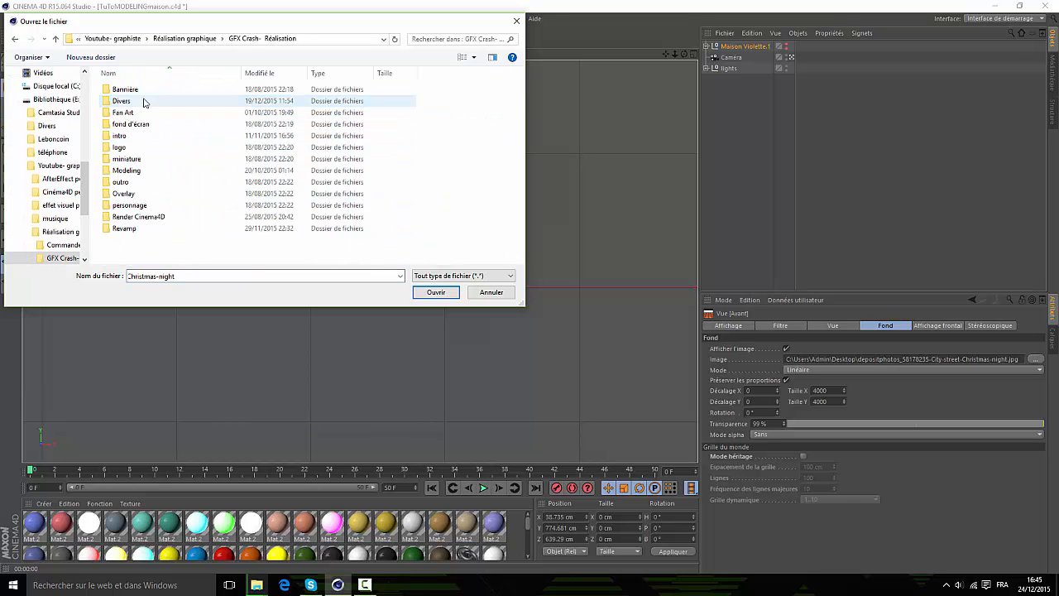
pyautogui.doubleClick(135, 228)
pyautogui.doubleClick(142, 111)
pyautogui.doubleClick(142, 135)
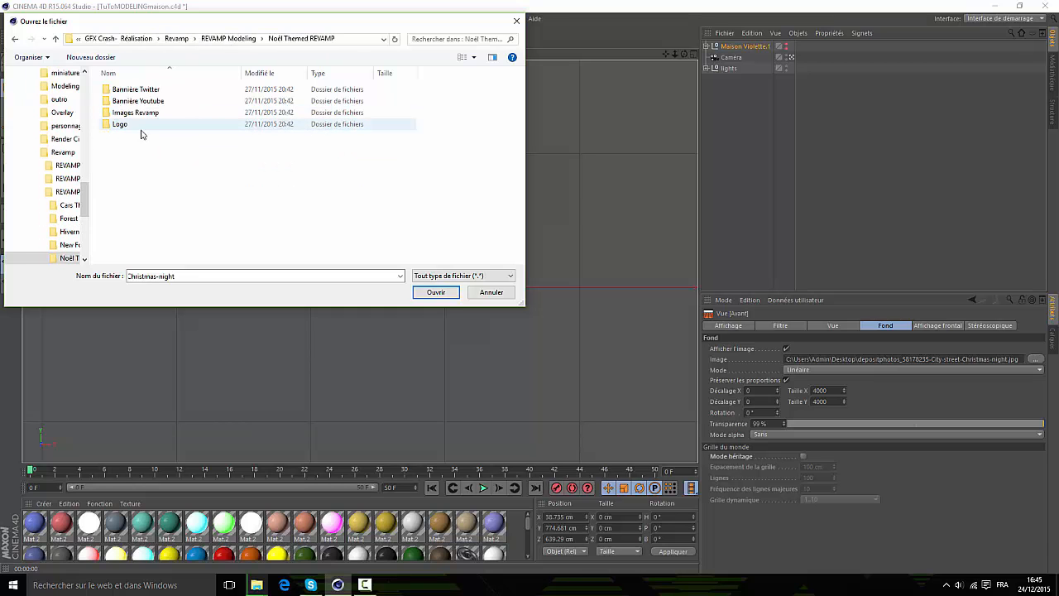
pyautogui.doubleClick(139, 101)
pyautogui.click(203, 109)
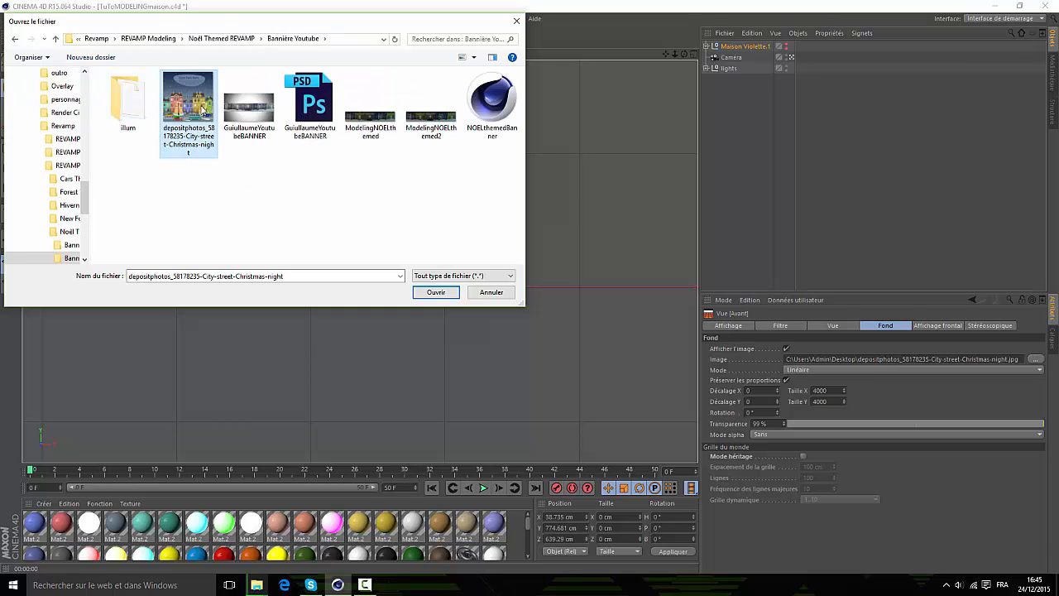
pyautogui.doubleClick(203, 109)
# - Set the front view's background image transparency to 0 %
pyautogui.scroll(-3, 428, 237)
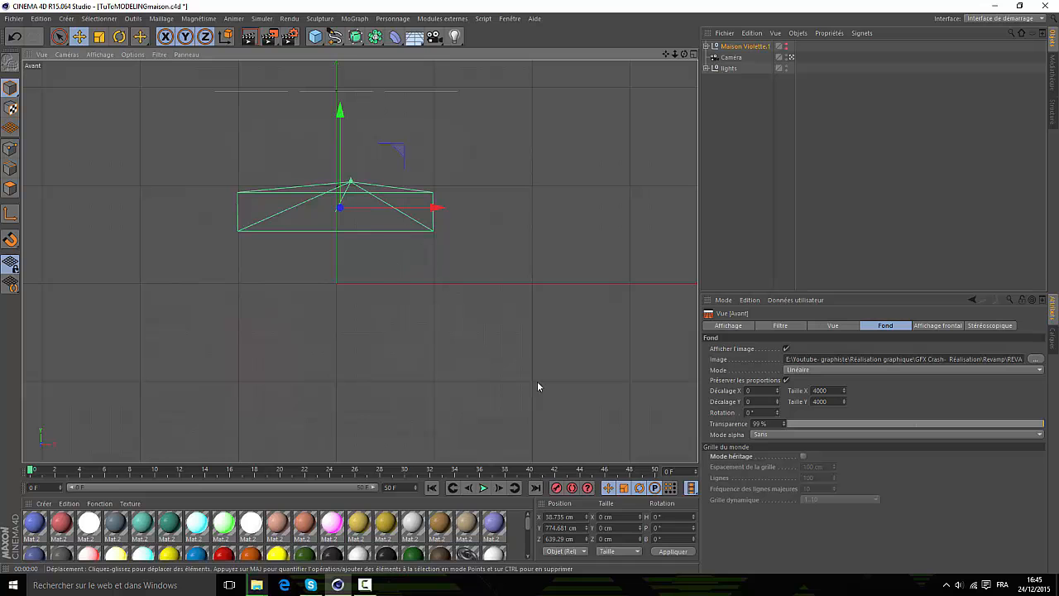
pyautogui.moveTo(807, 423); pyautogui.dragTo(763, 423)
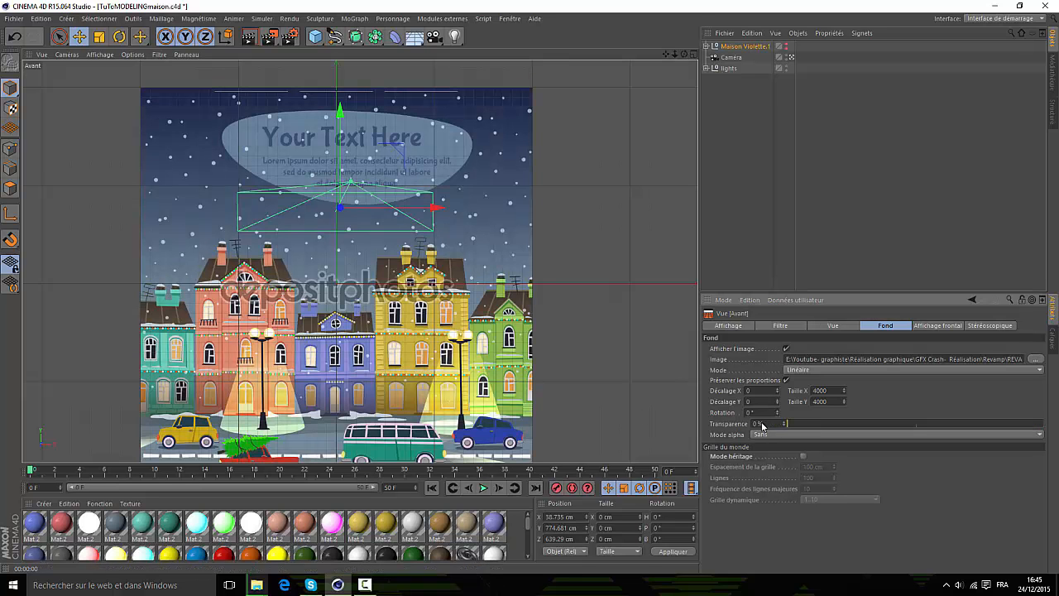
pyautogui.scroll(-2, 331, 314)
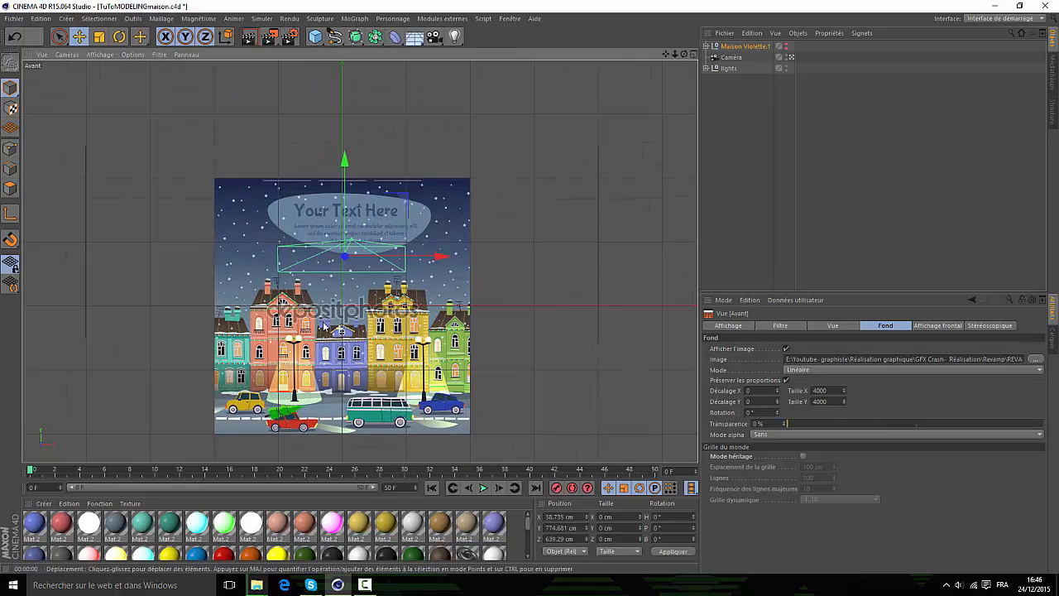
# - Examine the violet house and its neighbouring buildings in the reference image, with the hidden house object deselected
pyautogui.scroll(4, 321, 333)
pyautogui.scroll(3, 311, 429)
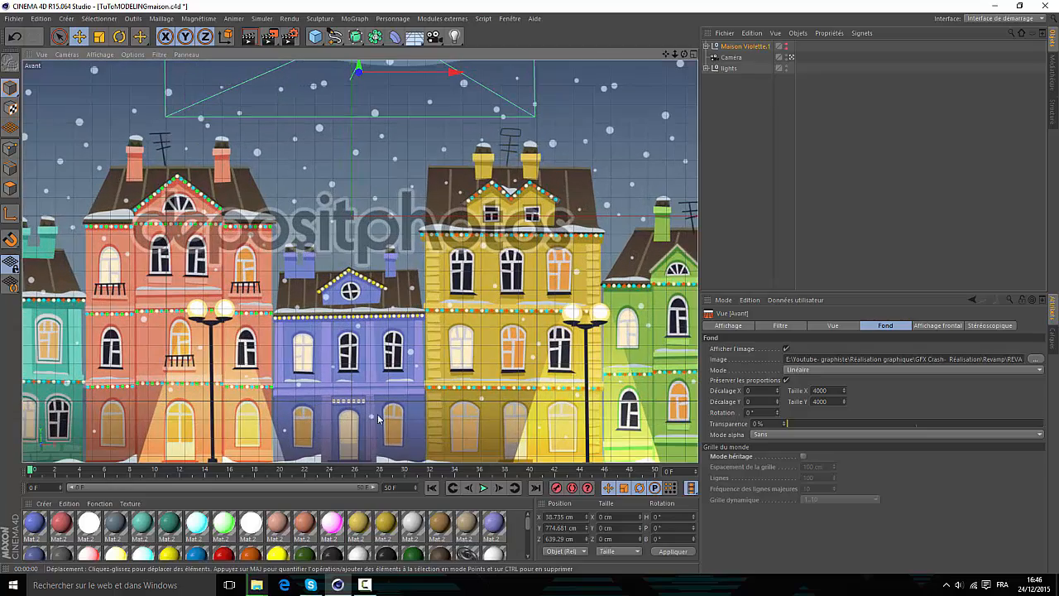
pyautogui.scroll(-4, 414, 406)
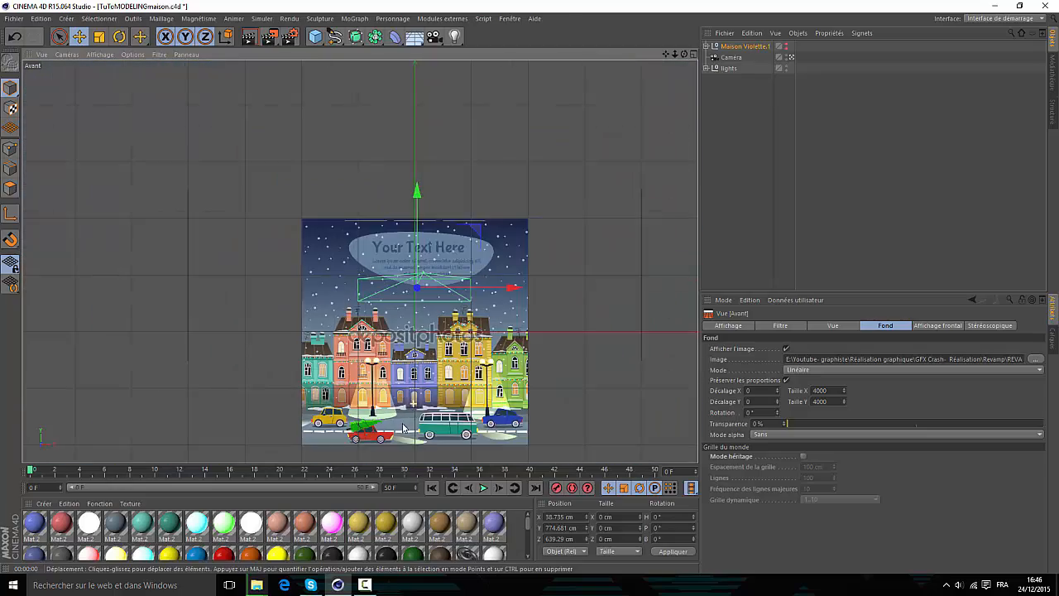
pyautogui.scroll(3, 402, 410)
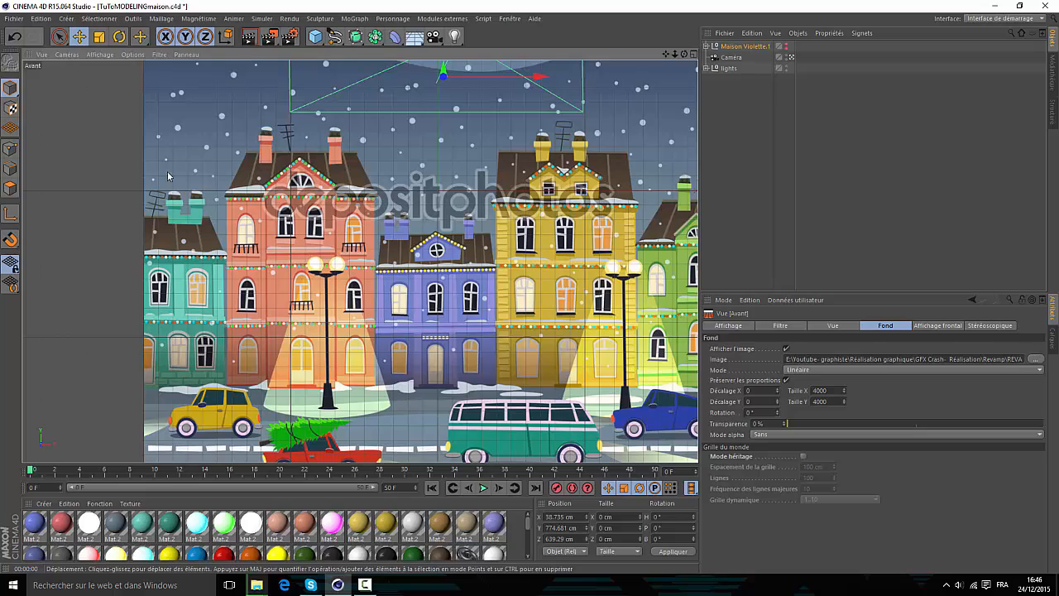
pyautogui.rightClick(391, 373)
pyautogui.click(397, 224)
pyautogui.scroll(4, 471, 299)
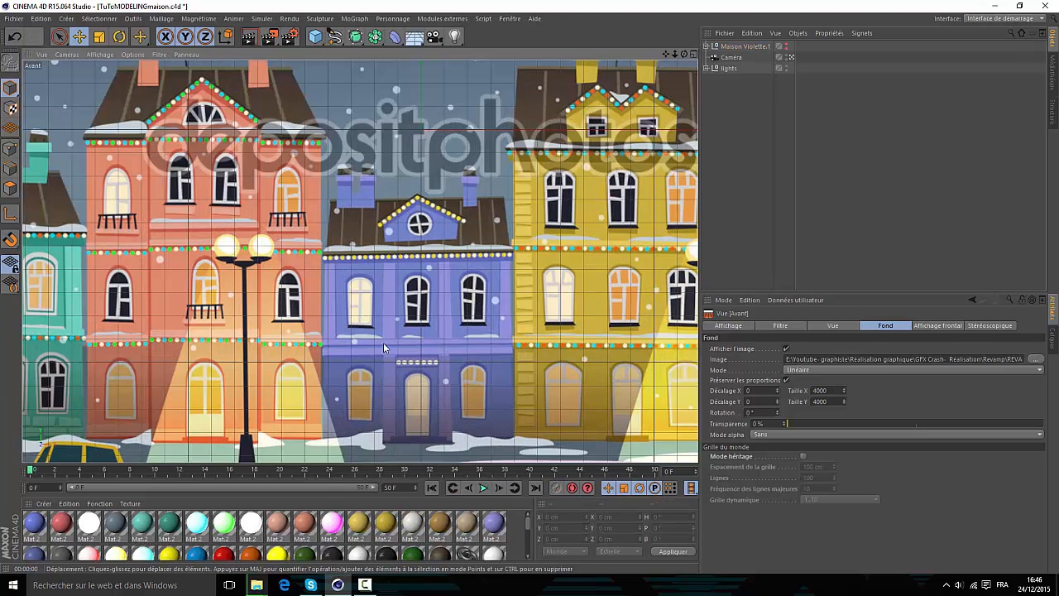
pyautogui.scroll(-5, 445, 230)
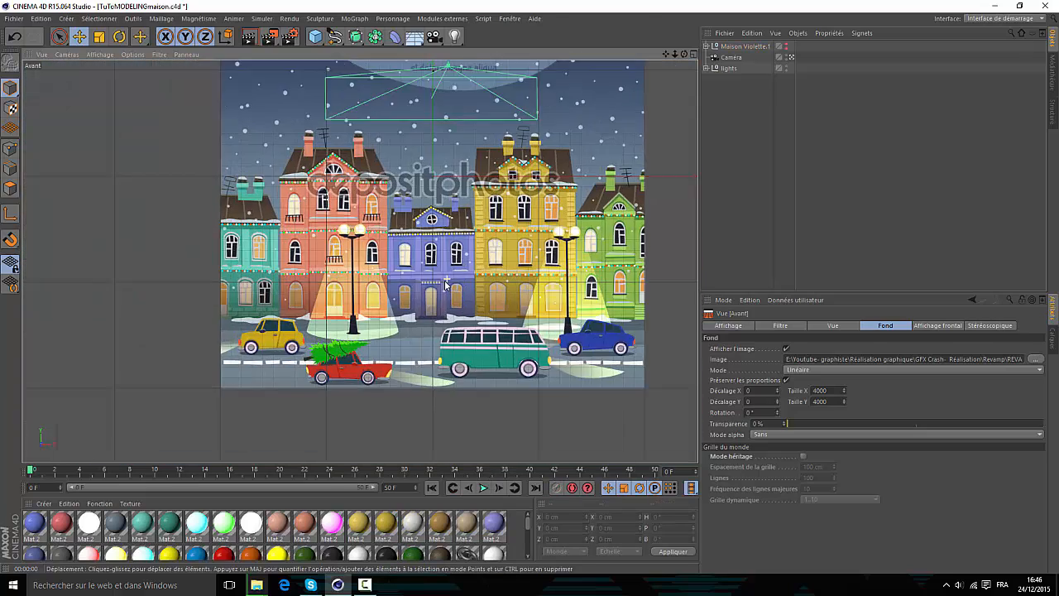
pyautogui.scroll(2, 508, 250)
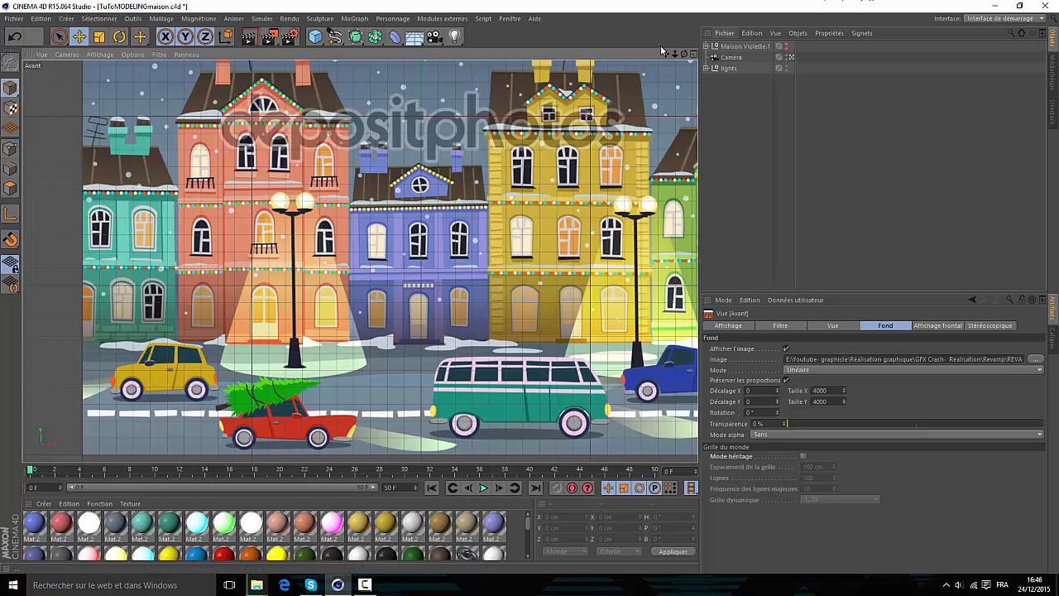
pyautogui.scroll(4, 381, 362)
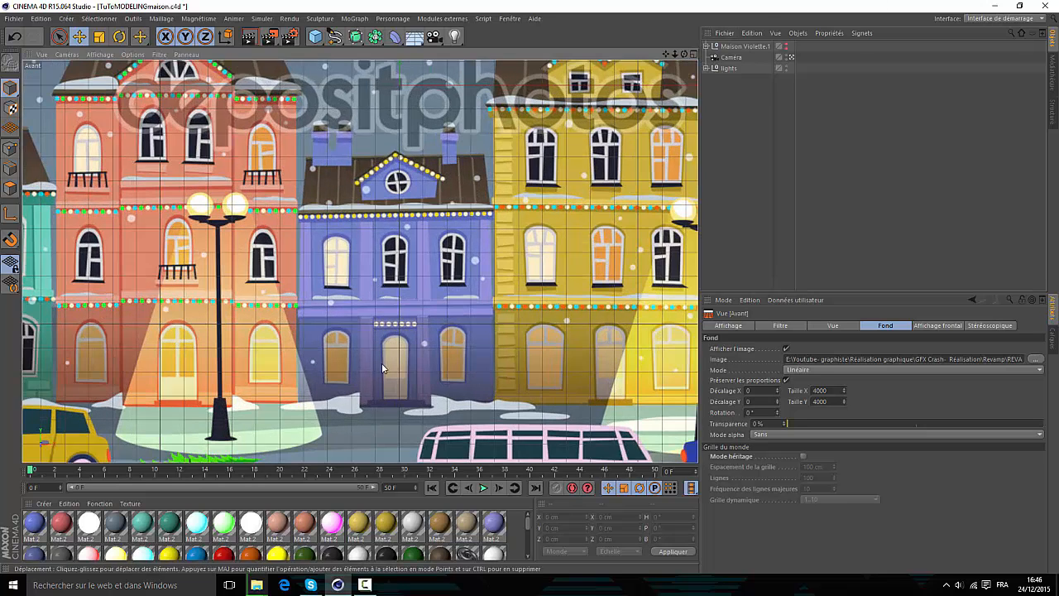
# - Add a cube and move it down over the violet house's door, to about -1241 cm in Y
pyautogui.click(317, 37)
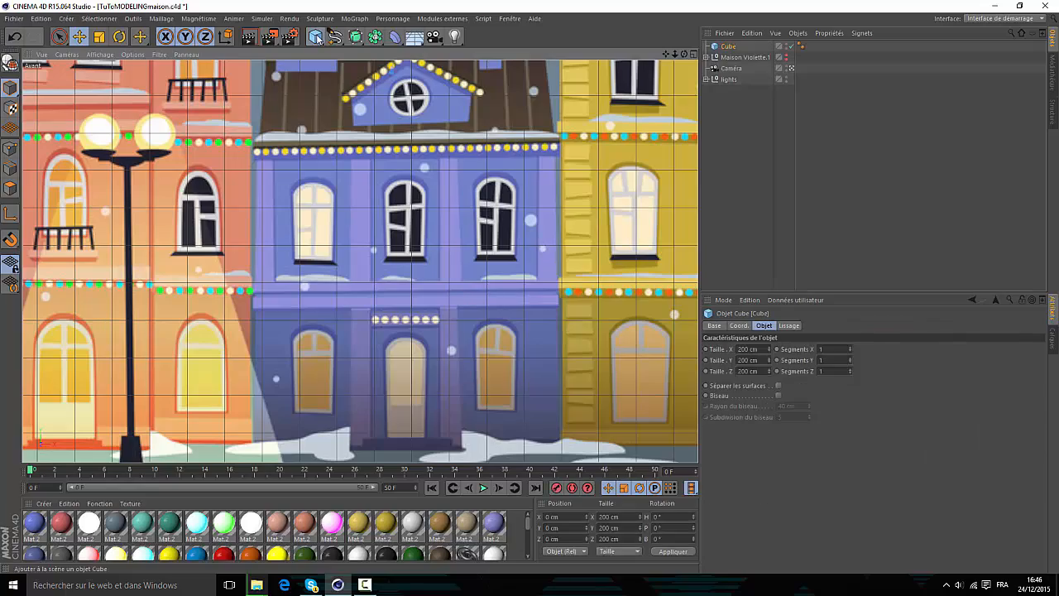
pyautogui.scroll(-5, 374, 359)
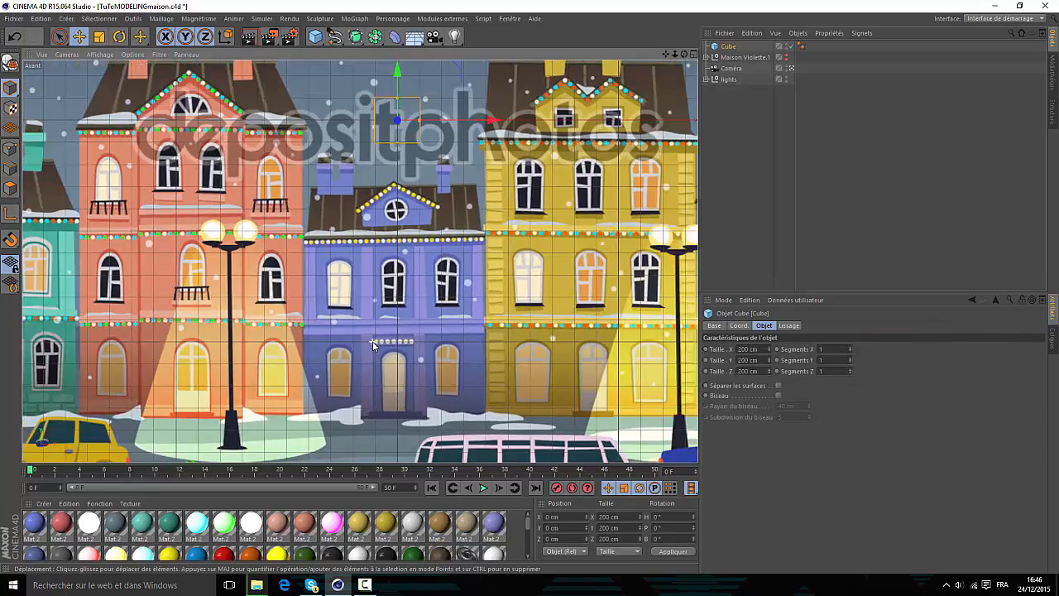
pyautogui.scroll(-2, 373, 359)
pyautogui.scroll(5, 373, 358)
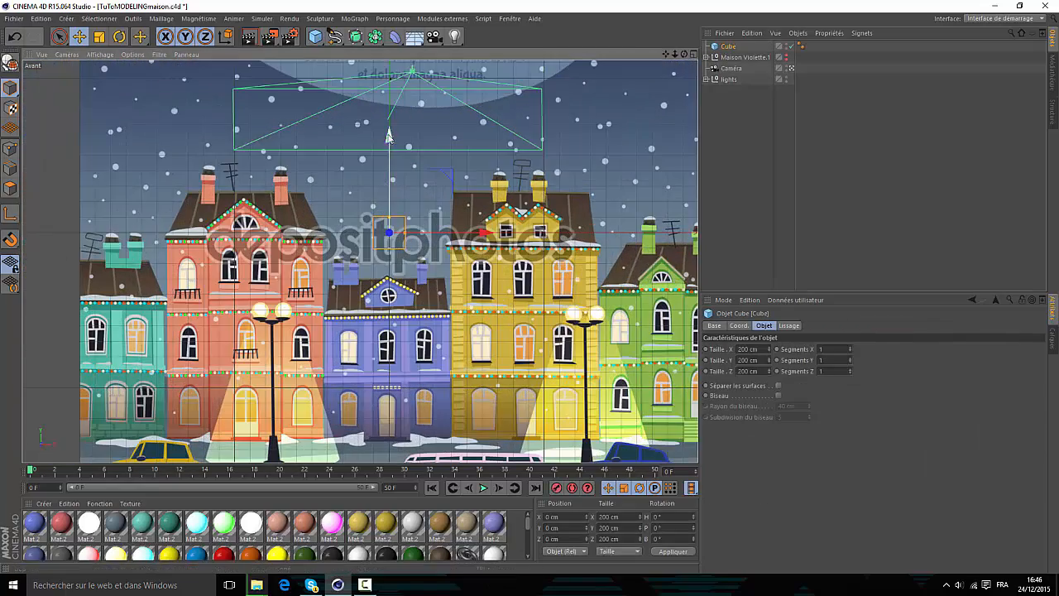
pyautogui.moveTo(388, 136); pyautogui.dragTo(386, 371)
pyautogui.scroll(6, 387, 389)
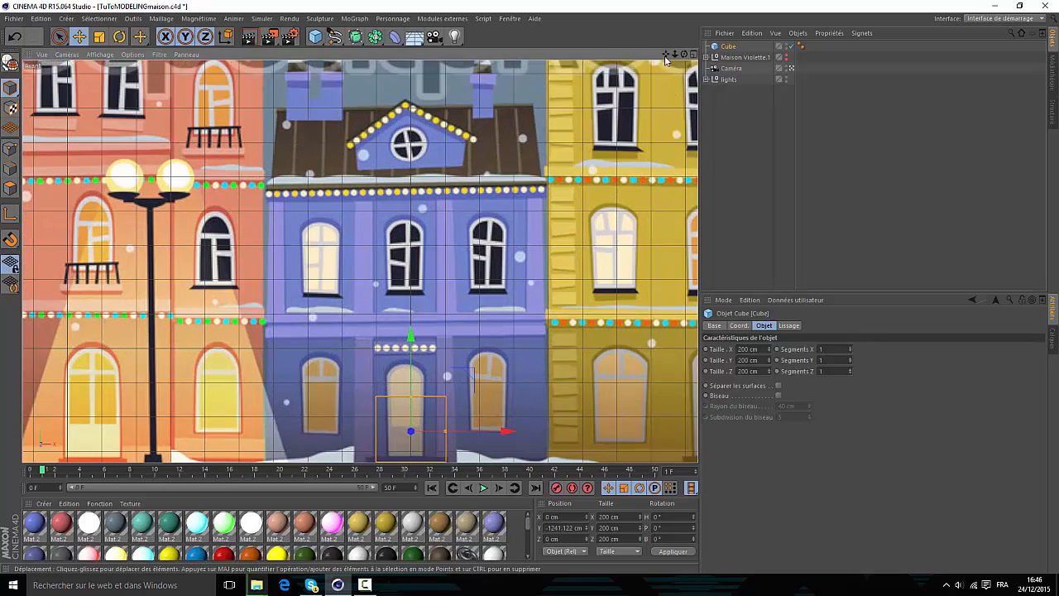
# - Align the cube with the lower left corner of the violet house, at about X -326 cm and Y -1220 cm
pyautogui.moveTo(665, 56); pyautogui.dragTo(682, 1)
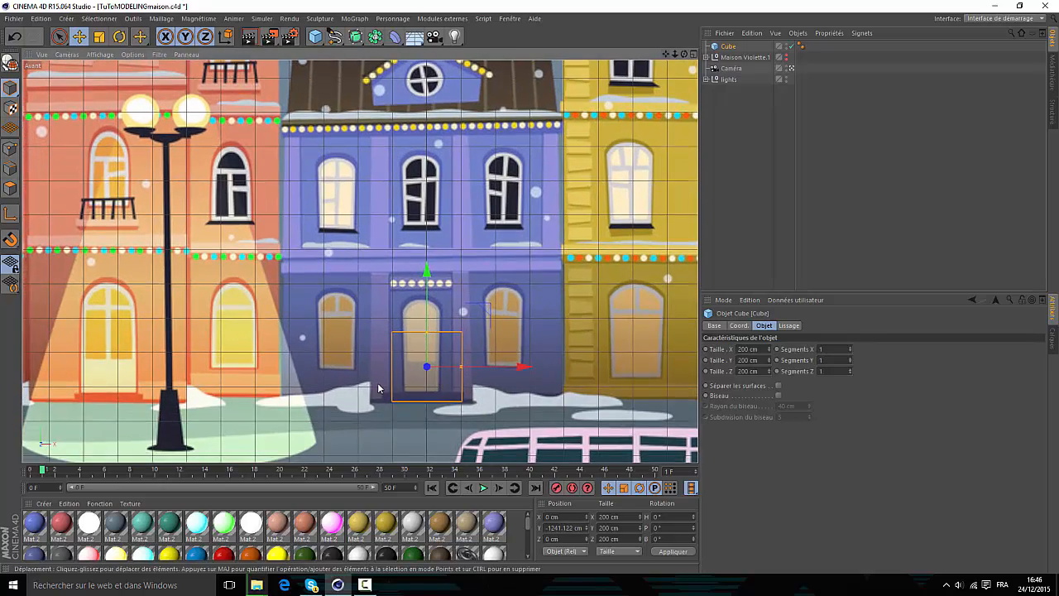
pyautogui.scroll(3, 377, 387)
pyautogui.moveTo(544, 365); pyautogui.dragTo(389, 363)
pyautogui.moveTo(295, 275); pyautogui.dragTo(293, 266)
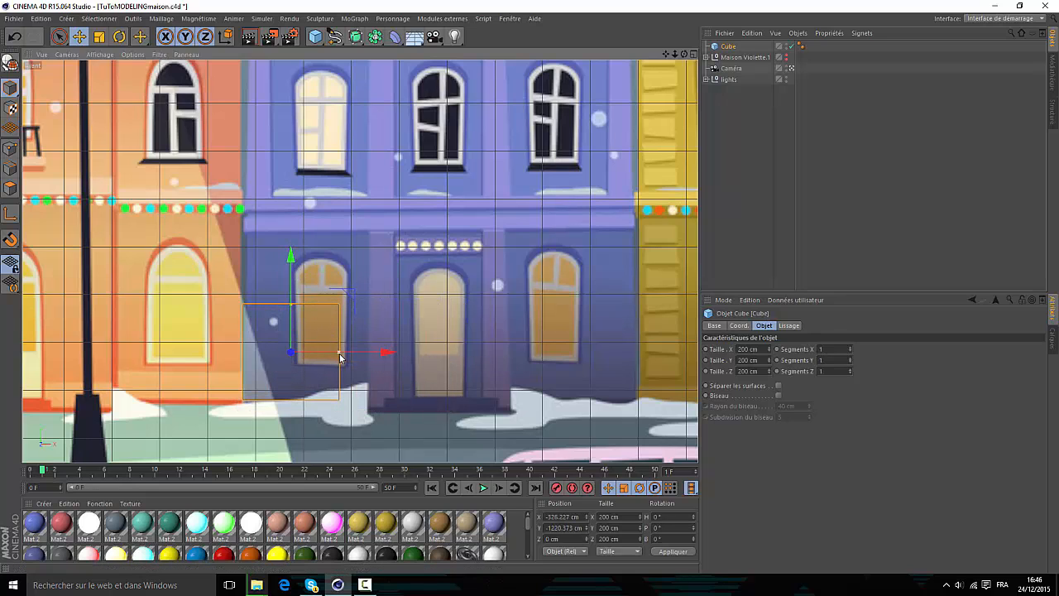
# - Widen the cube to about 816 cm in X and centre it on the violet house's facade at about X -11 cm
pyautogui.moveTo(339, 353); pyautogui.dragTo(614, 357)
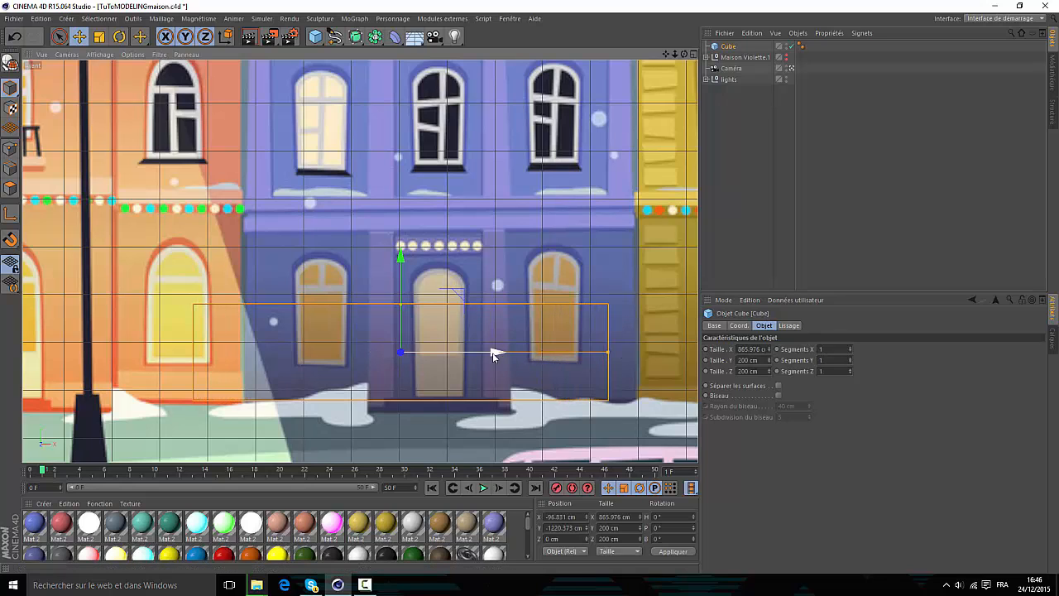
pyautogui.moveTo(497, 355); pyautogui.dragTo(540, 352)
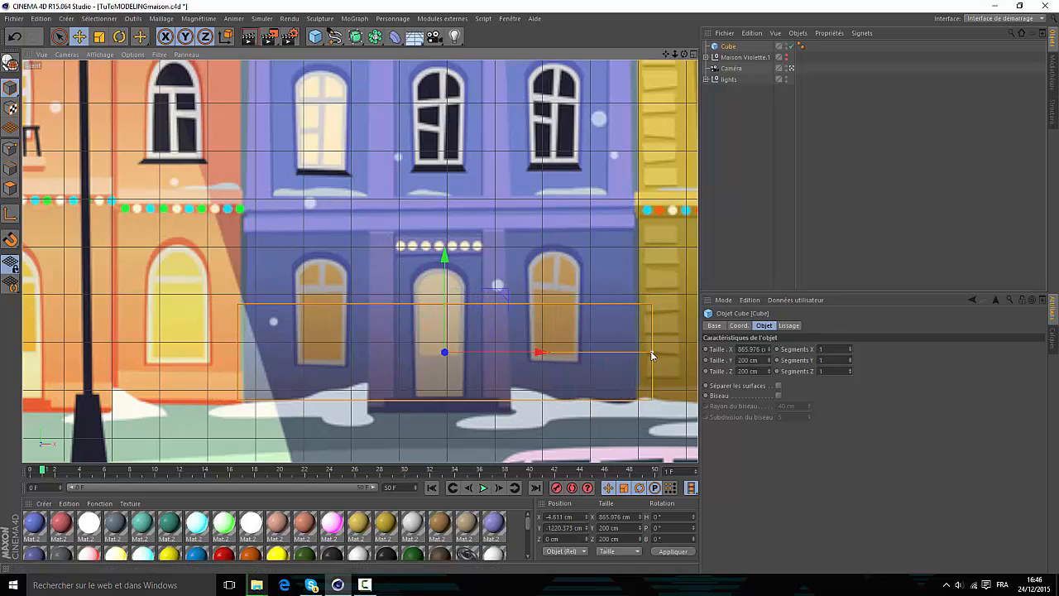
pyautogui.moveTo(655, 356); pyautogui.dragTo(645, 357)
pyautogui.moveTo(544, 354); pyautogui.dragTo(540, 357)
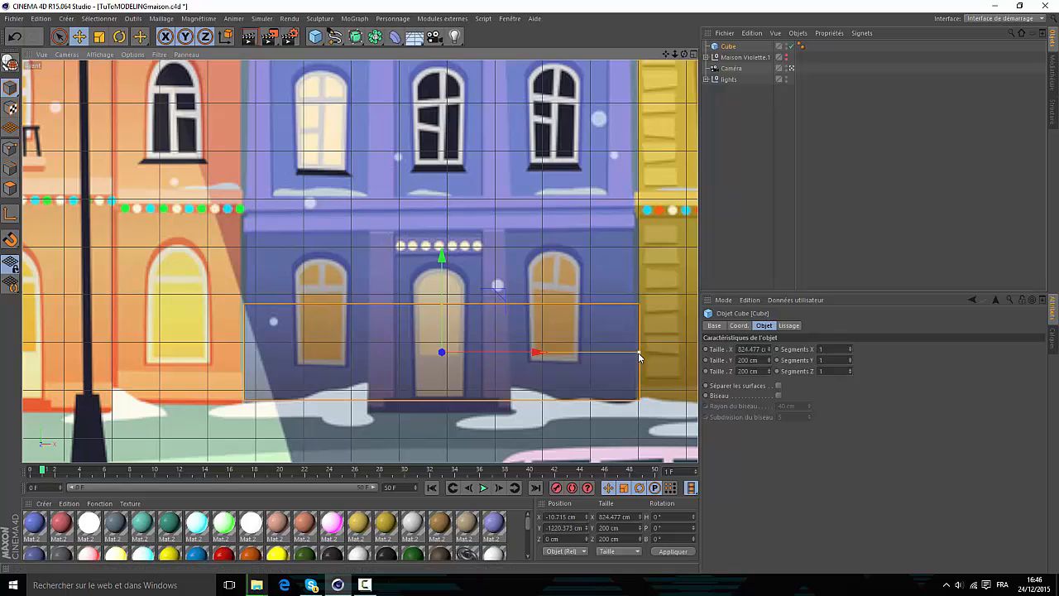
pyautogui.moveTo(639, 357); pyautogui.dragTo(637, 357)
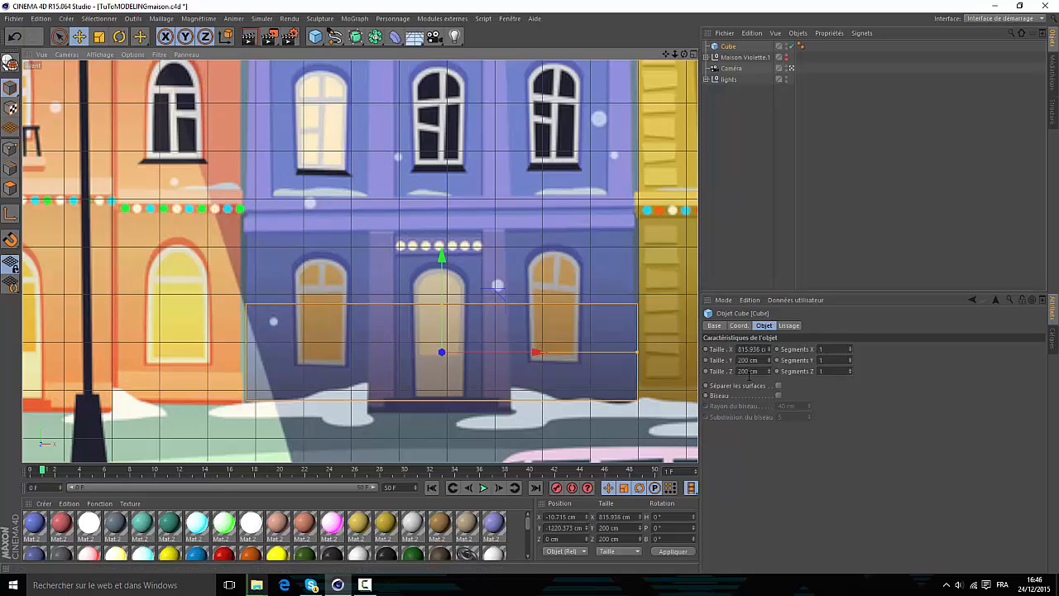
# - Set the cube's width to 815 cm and stretch it to about 787 cm tall, centred at about Y -929 cm
pyautogui.doubleClick(755, 349)
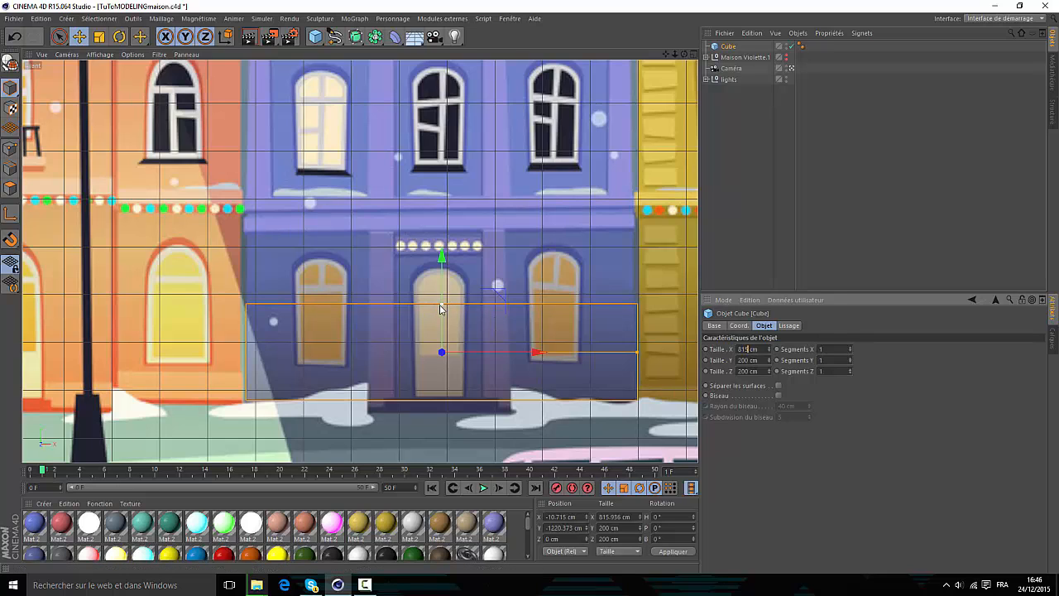
pyautogui.moveTo(443, 307); pyautogui.dragTo(443, 164)
pyautogui.moveTo(442, 272); pyautogui.dragTo(440, 123)
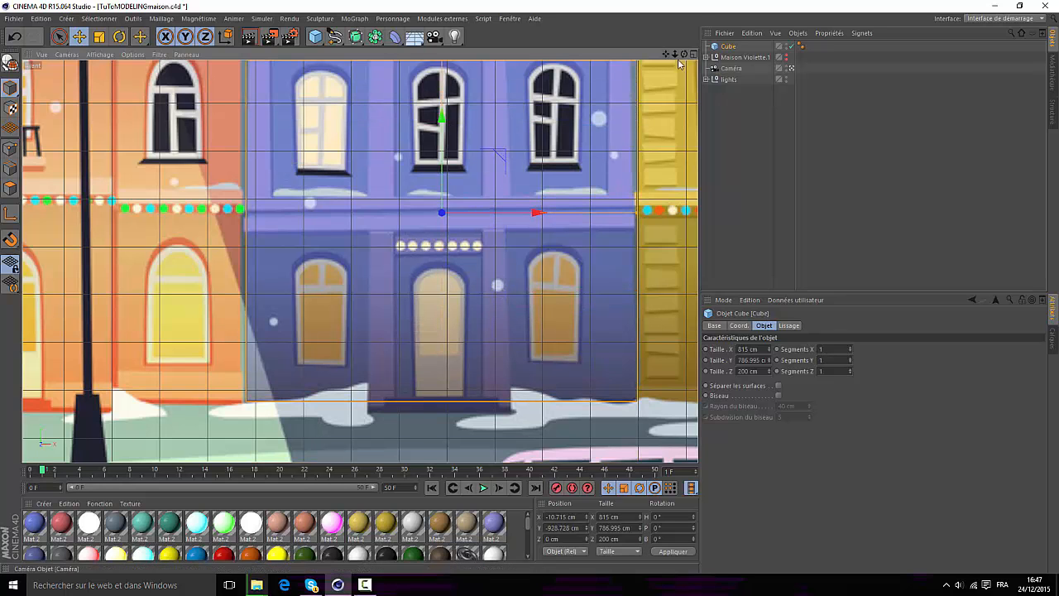
# - Stretch the cube up to the violet house's roof line, about 803 cm tall, and enter 8033 cm as its height
pyautogui.moveTo(666, 54); pyautogui.dragTo(663, 245)
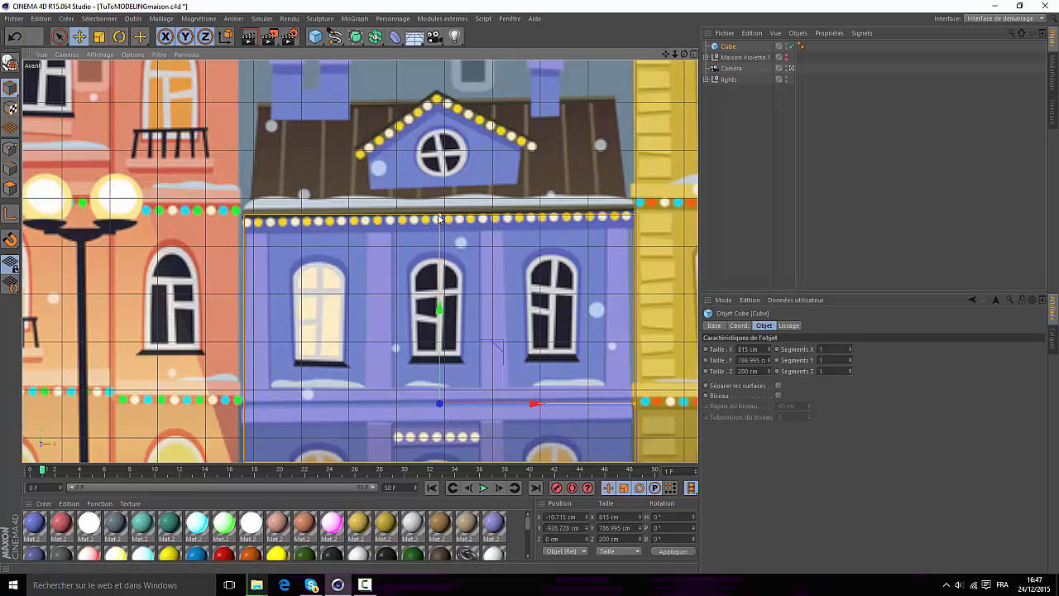
pyautogui.moveTo(442, 217); pyautogui.dragTo(442, 215)
pyautogui.moveTo(756, 360); pyautogui.dragTo(739, 360)
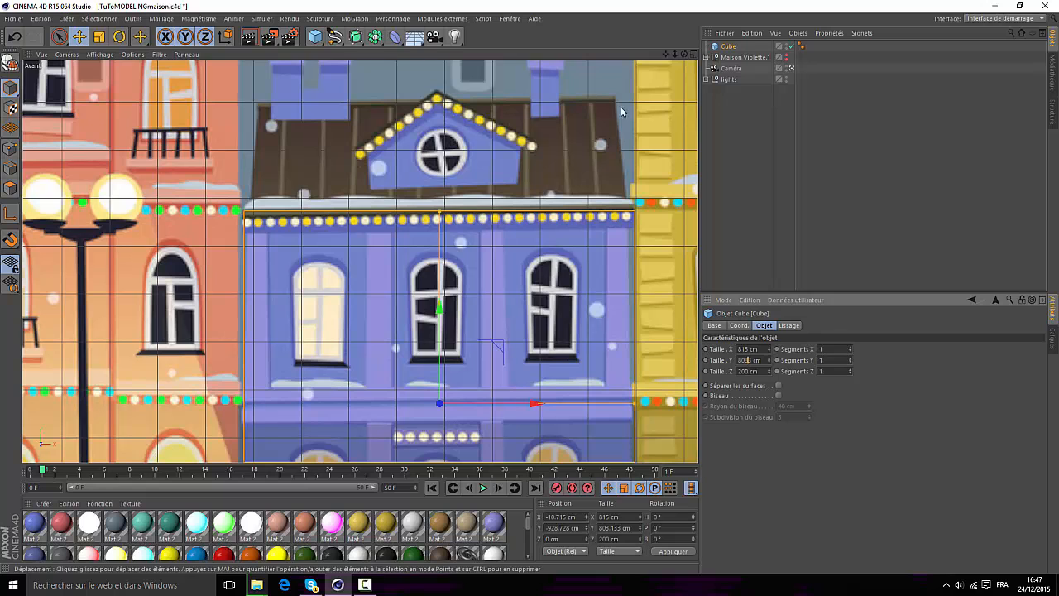
# - Show the cube in a full-size perspective view and hide the lights group in the viewport and in renders
pyautogui.click(694, 54)
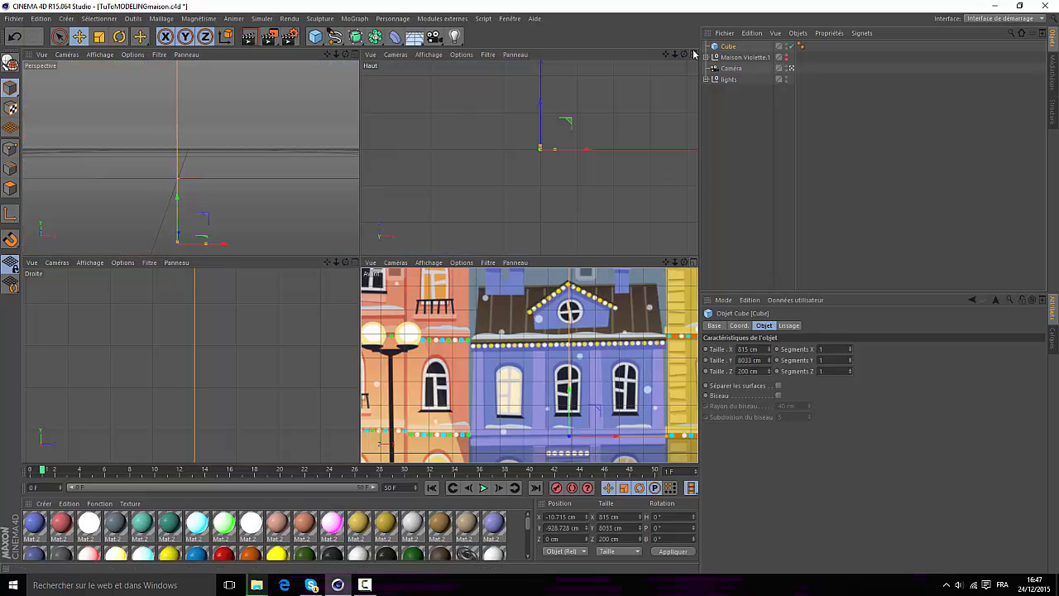
pyautogui.click(353, 54)
pyautogui.keyDown('alt'); pyautogui.moveTo(360, 261); pyautogui.dragTo(360, 262, button='right'); pyautogui.keyUp('alt')
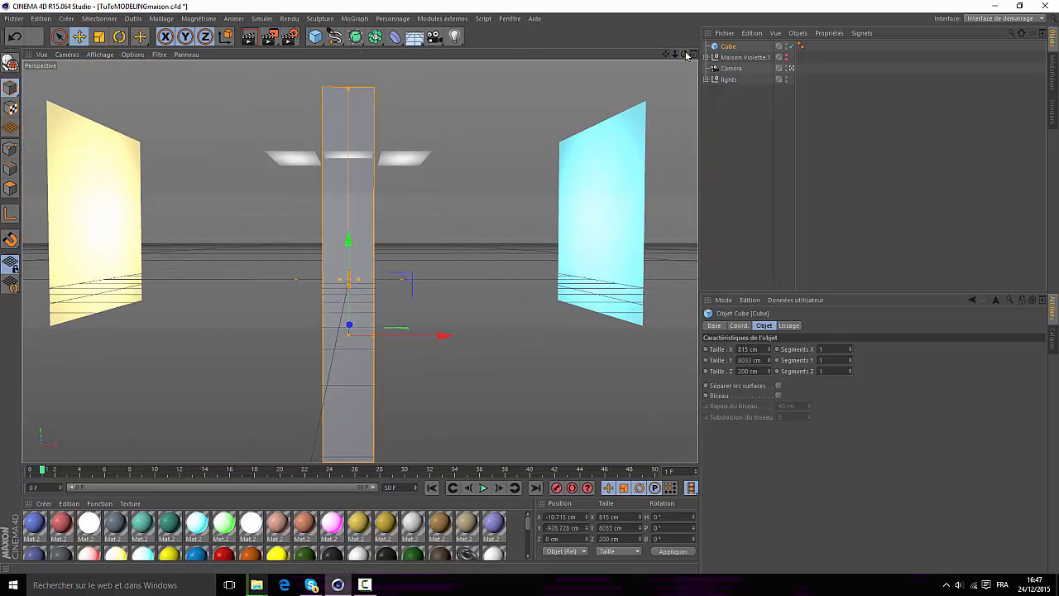
pyautogui.keyDown('alt'); pyautogui.moveTo(360, 262); pyautogui.dragTo(360, 261); pyautogui.keyUp('alt')
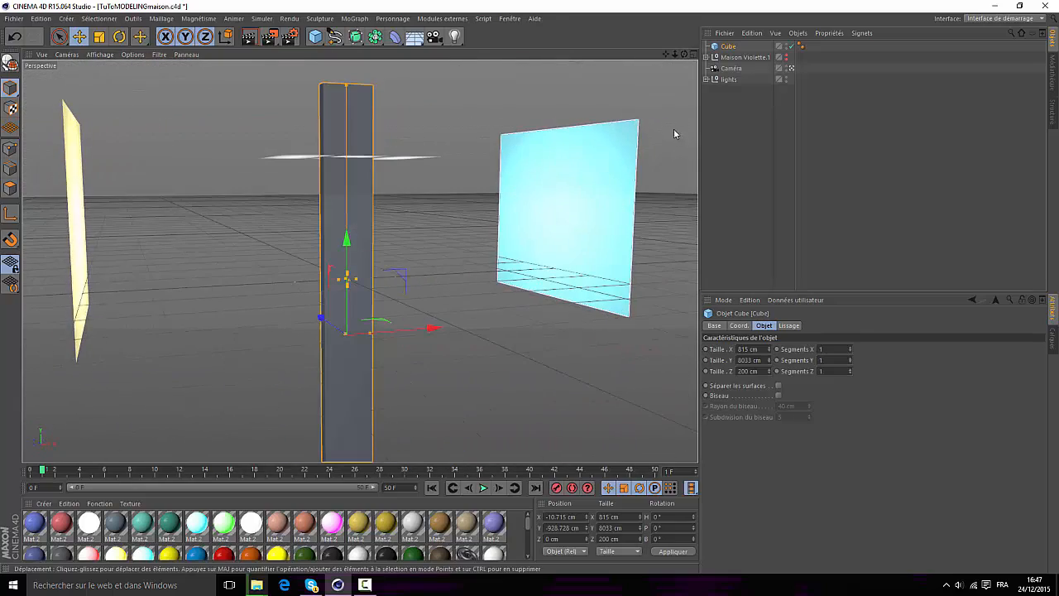
pyautogui.click(735, 80)
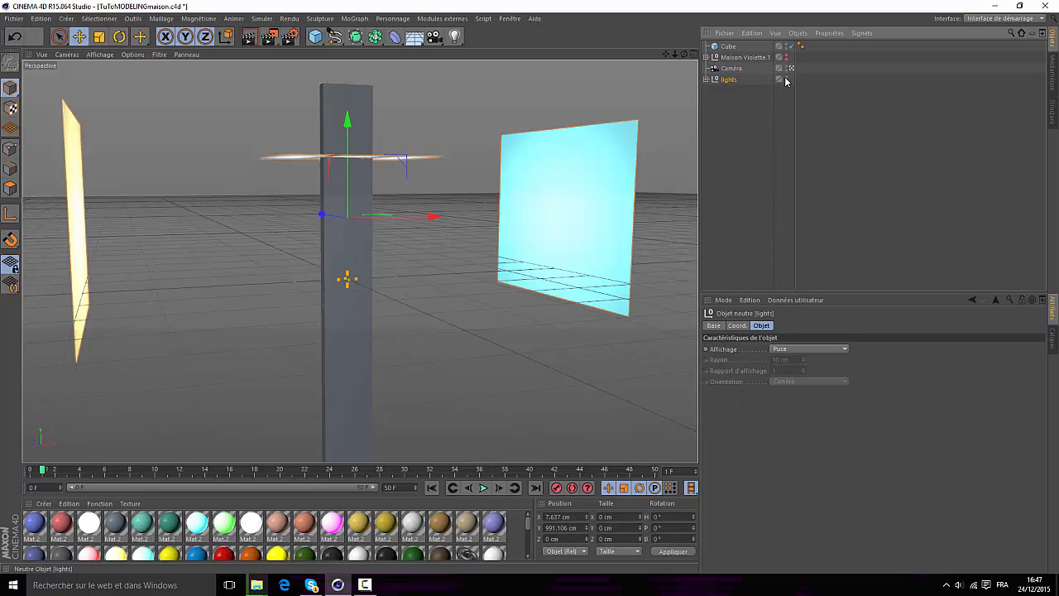
pyautogui.click(788, 78)
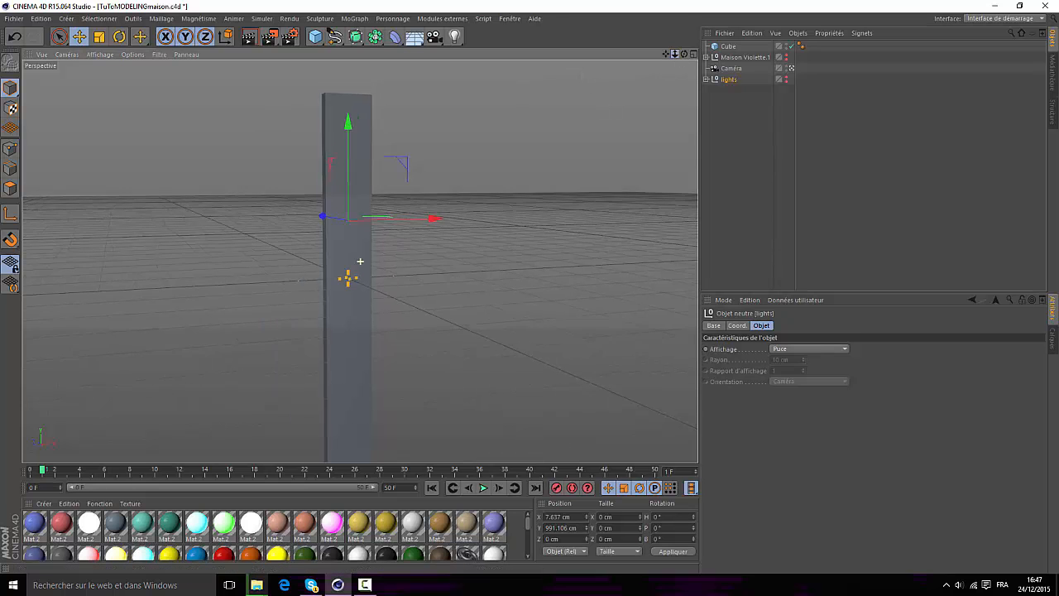
# - Delete the camera object from the scene
pyautogui.scroll(-3, 360, 261)
pyautogui.scroll(3, 360, 262)
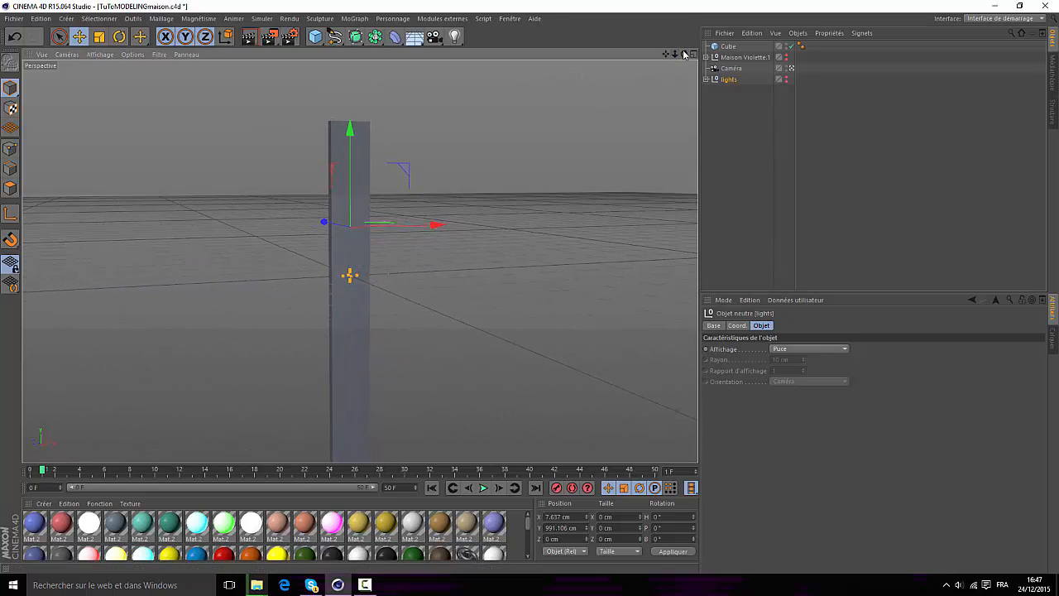
pyautogui.click(733, 70)
pyautogui.press('Delete')
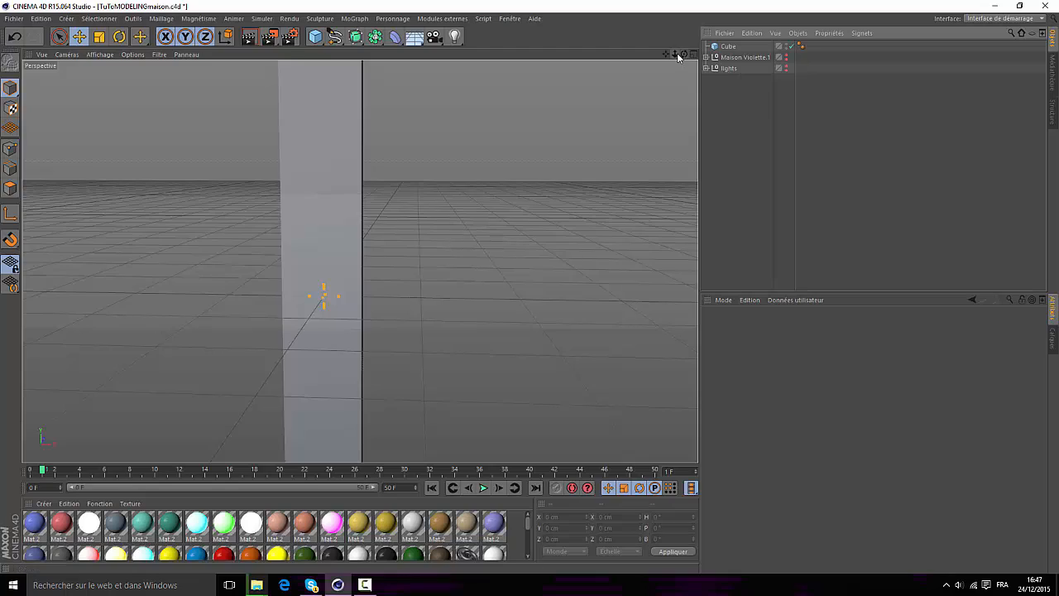
pyautogui.moveTo(676, 55); pyautogui.dragTo(360, 262)
# - Shrink the cube's height in the front view to about 1020 cm around the violet house
pyautogui.click(695, 55)
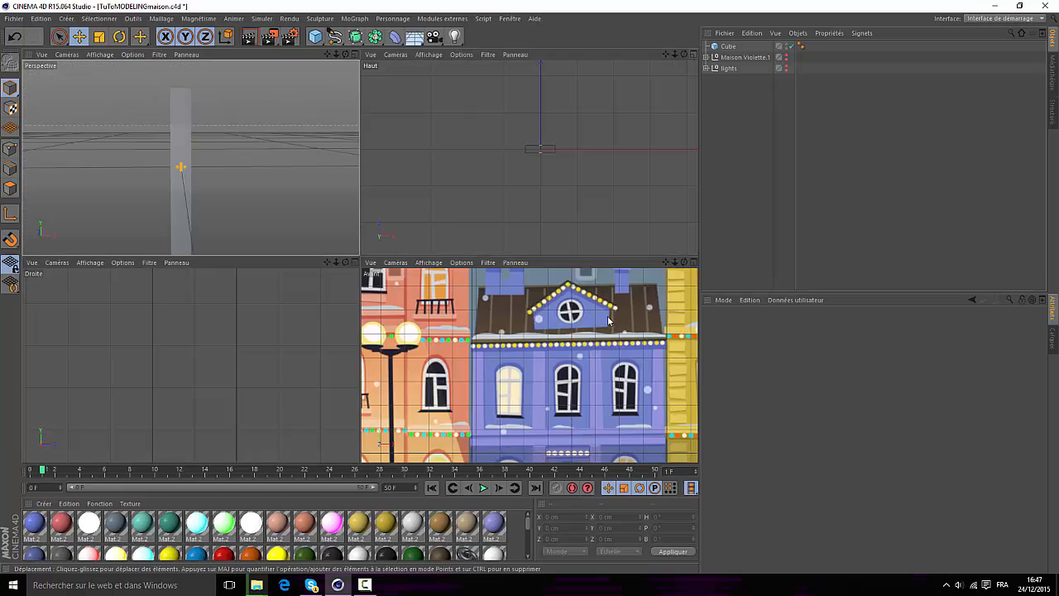
pyautogui.click(694, 262)
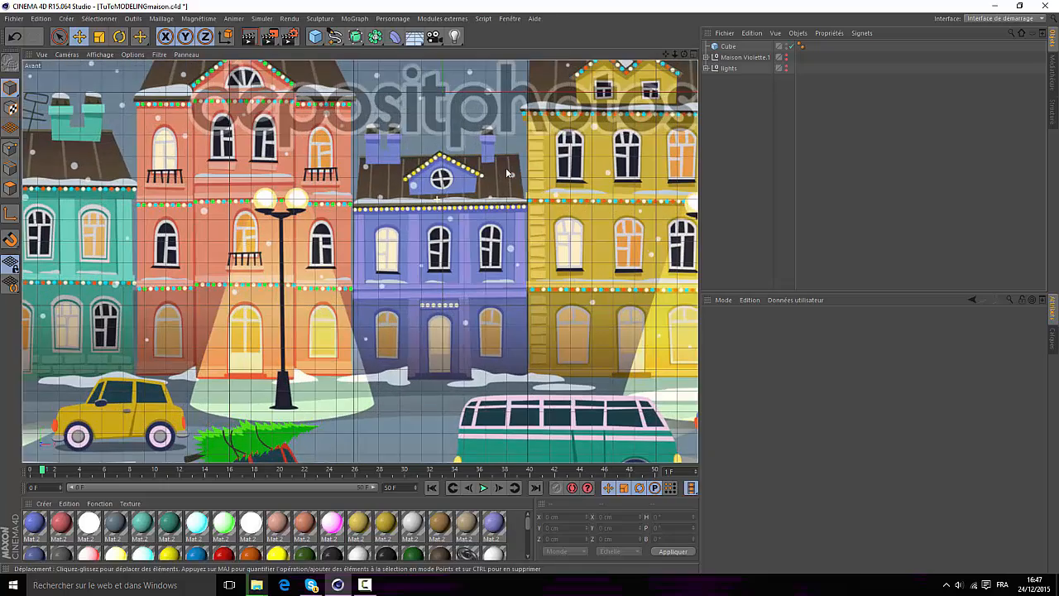
pyautogui.click(729, 46)
pyautogui.scroll(-2, 533, 165)
pyautogui.scroll(-5, 533, 165)
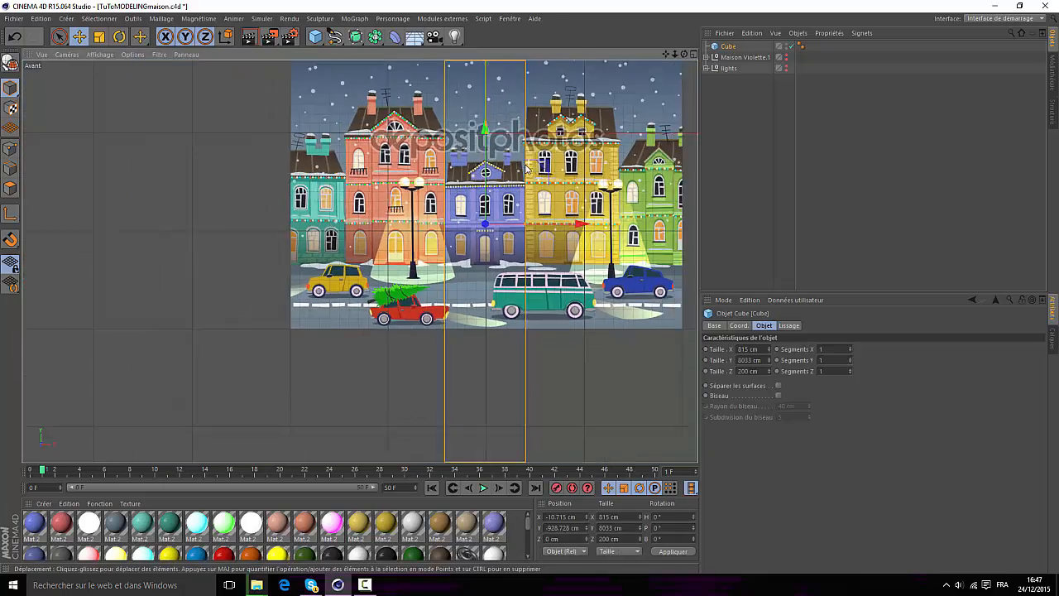
pyautogui.scroll(3, 499, 157)
pyautogui.scroll(-3, 499, 157)
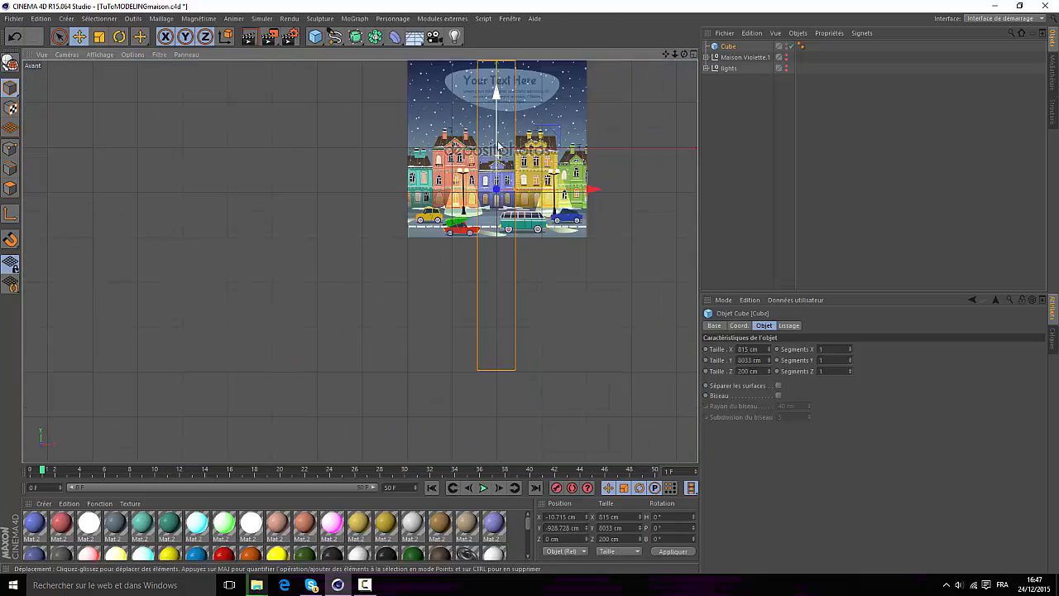
pyautogui.scroll(-2, 631, 71)
pyautogui.moveTo(666, 55); pyautogui.dragTo(650, 122)
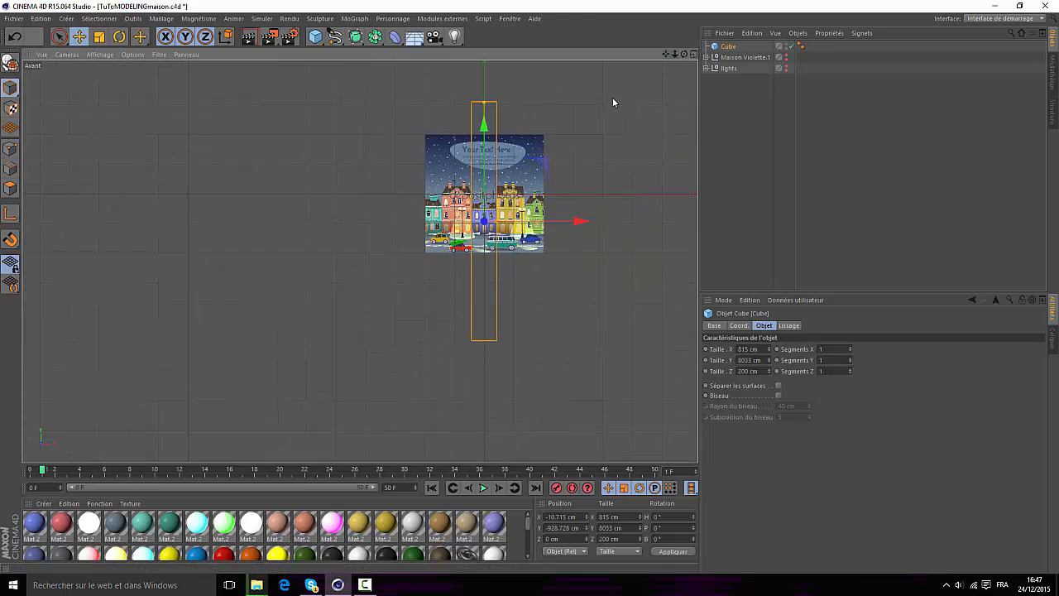
pyautogui.scroll(4, 487, 168)
pyautogui.scroll(-2, 495, 69)
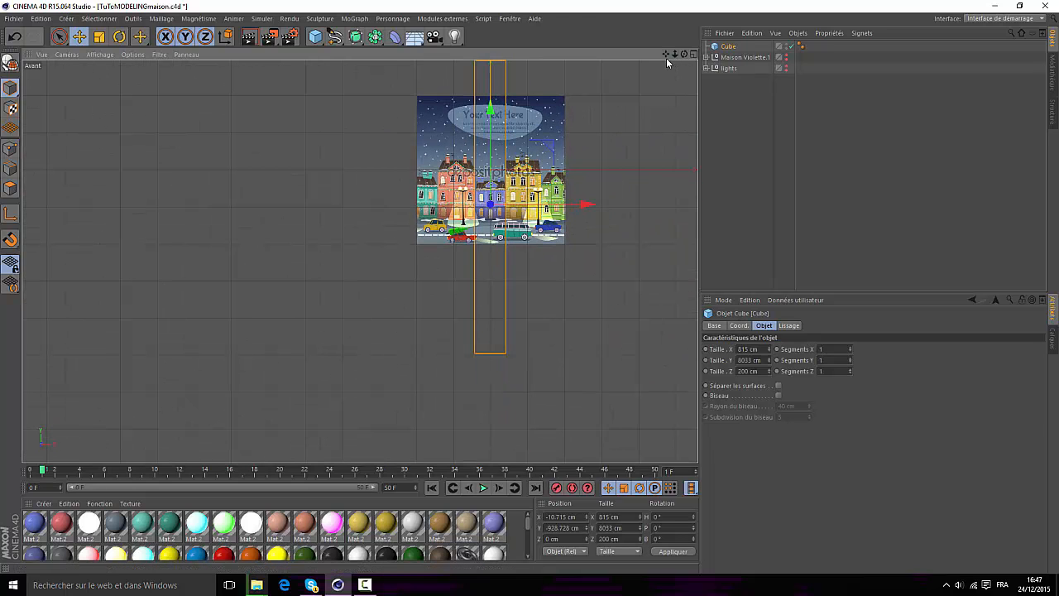
pyautogui.moveTo(666, 54); pyautogui.dragTo(643, 69)
pyautogui.moveTo(492, 89); pyautogui.dragTo(495, 224)
pyautogui.scroll(2, 494, 224)
pyautogui.scroll(8, 495, 224)
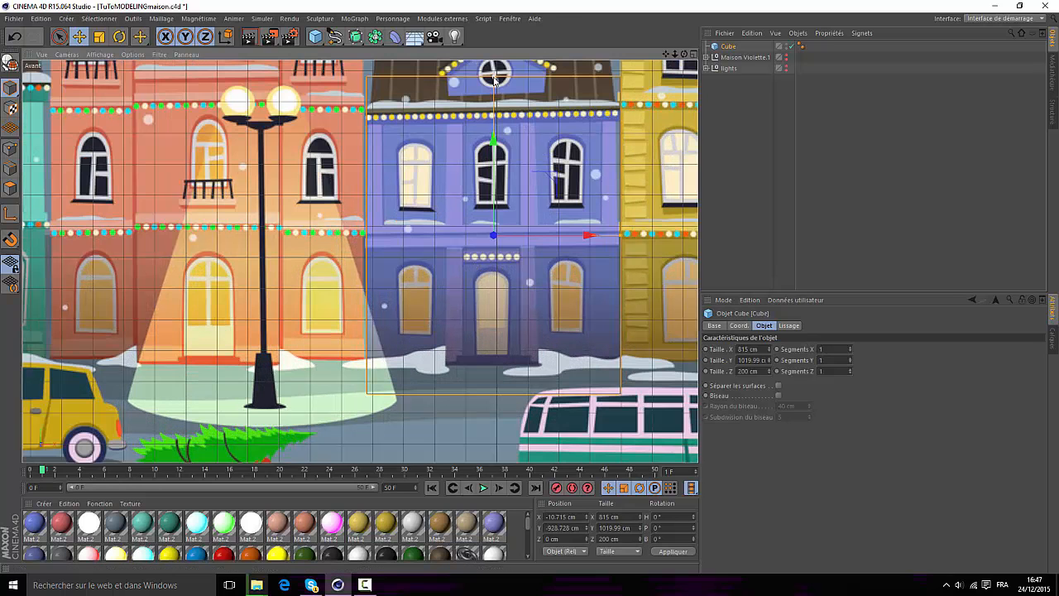
# - Fit the cube to the violet house's facade at about Y -931 cm and set its height to 800 cm
pyautogui.moveTo(494, 79); pyautogui.dragTo(495, 141)
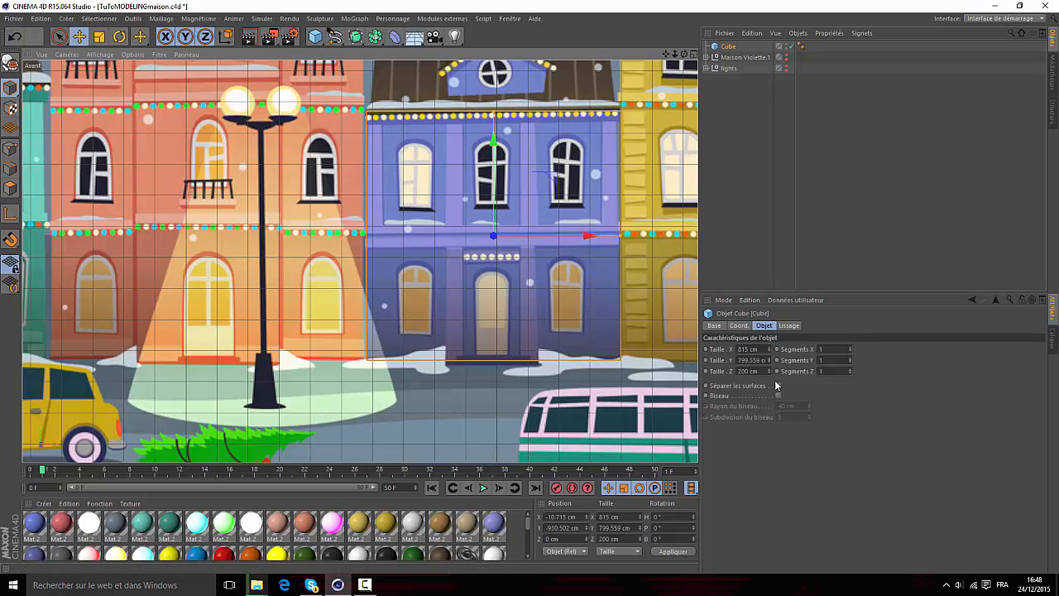
pyautogui.moveTo(762, 361); pyautogui.dragTo(718, 353)
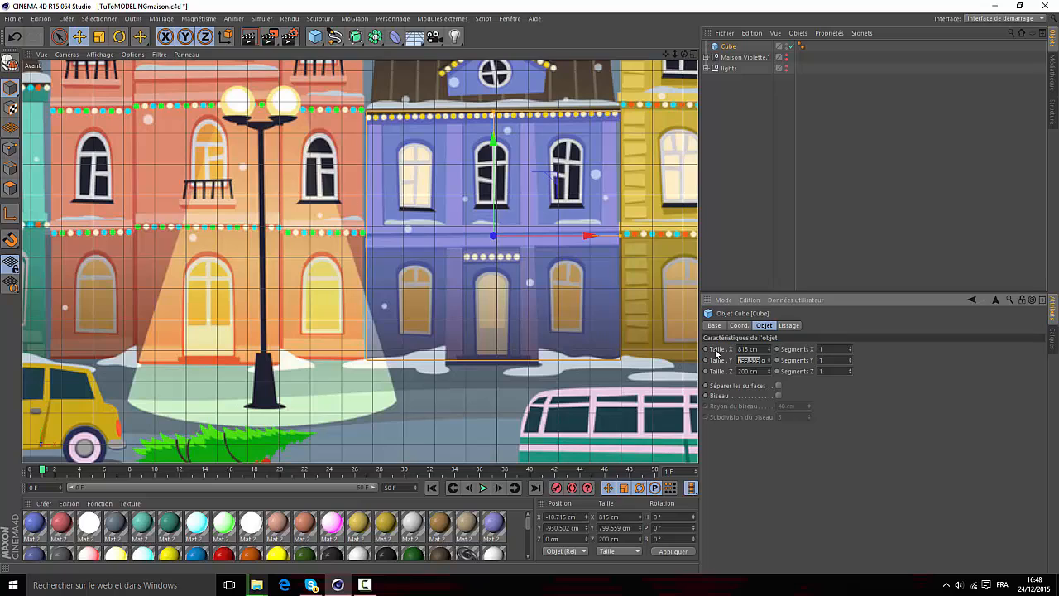
pyautogui.write('800')
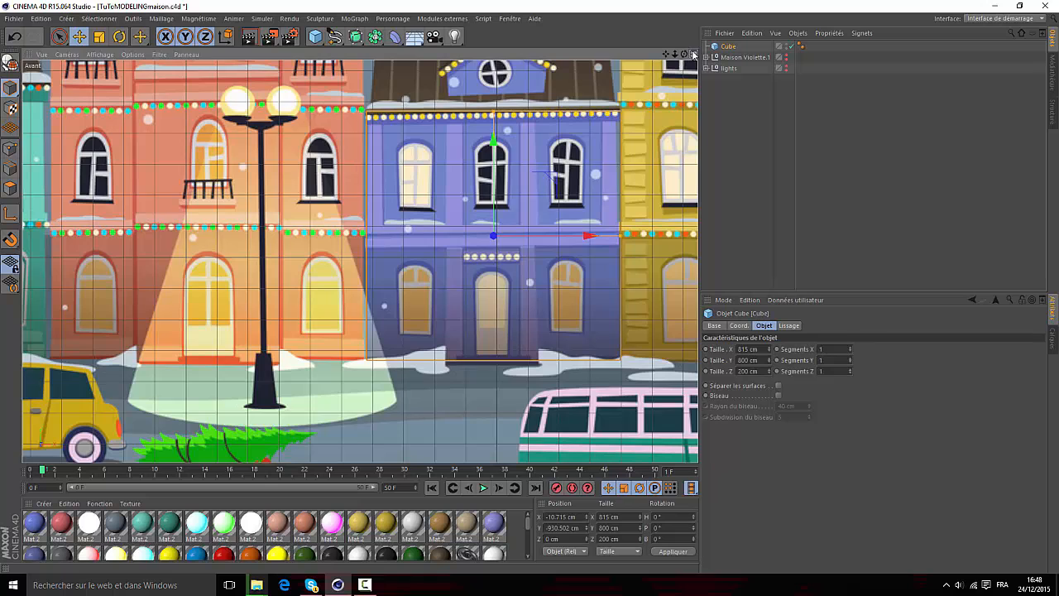
# - View the cube from the side in perspective and set its depth to 300 cm
pyautogui.click(693, 55)
pyautogui.click(356, 55)
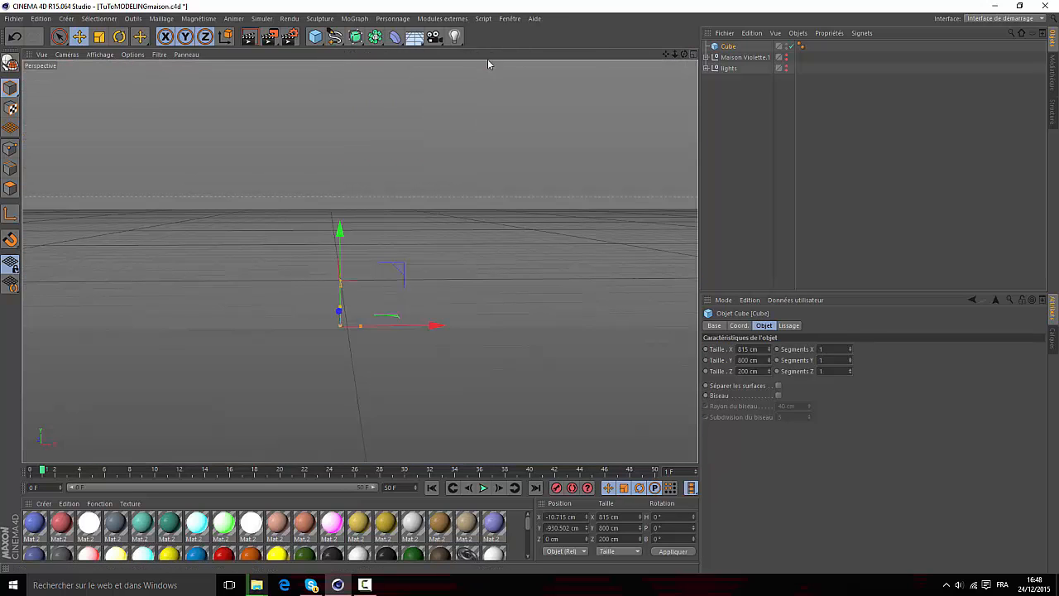
pyautogui.moveTo(687, 53); pyautogui.dragTo(728, 75)
pyautogui.scroll(8, 364, 346)
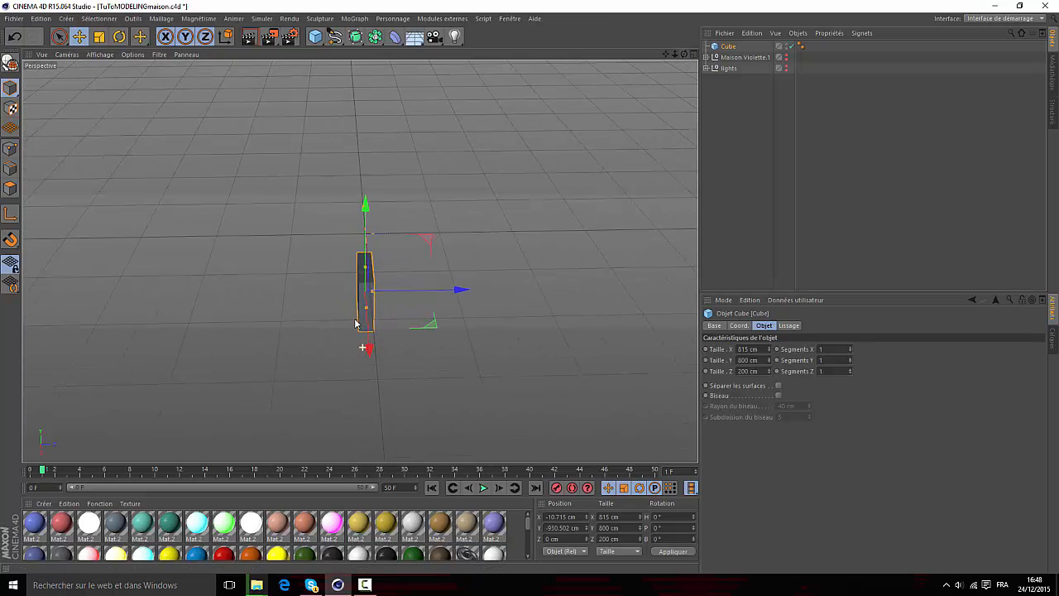
pyautogui.scroll(5, 368, 308)
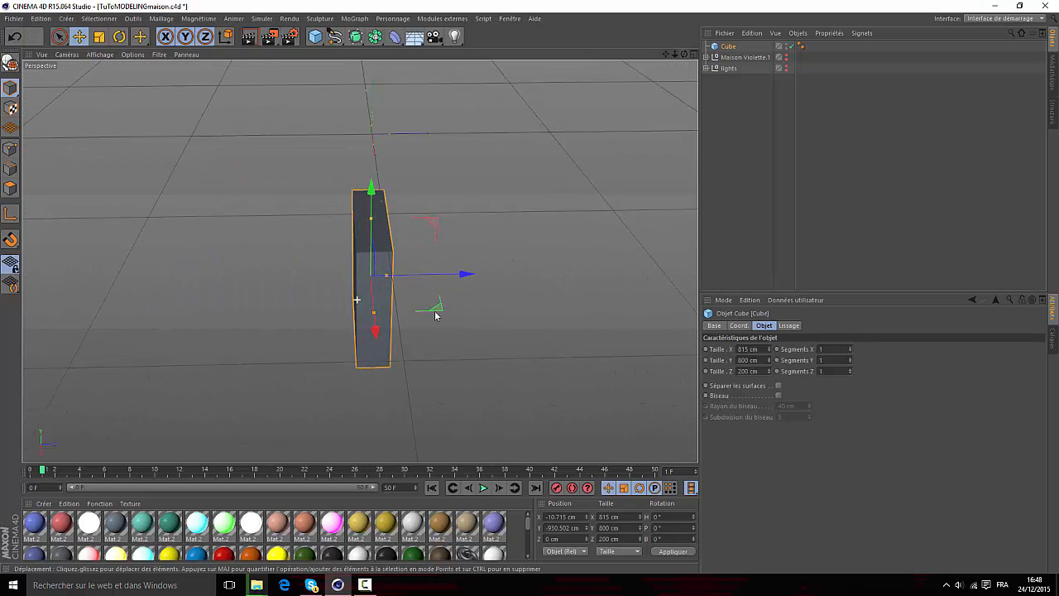
pyautogui.moveTo(745, 371); pyautogui.dragTo(715, 363)
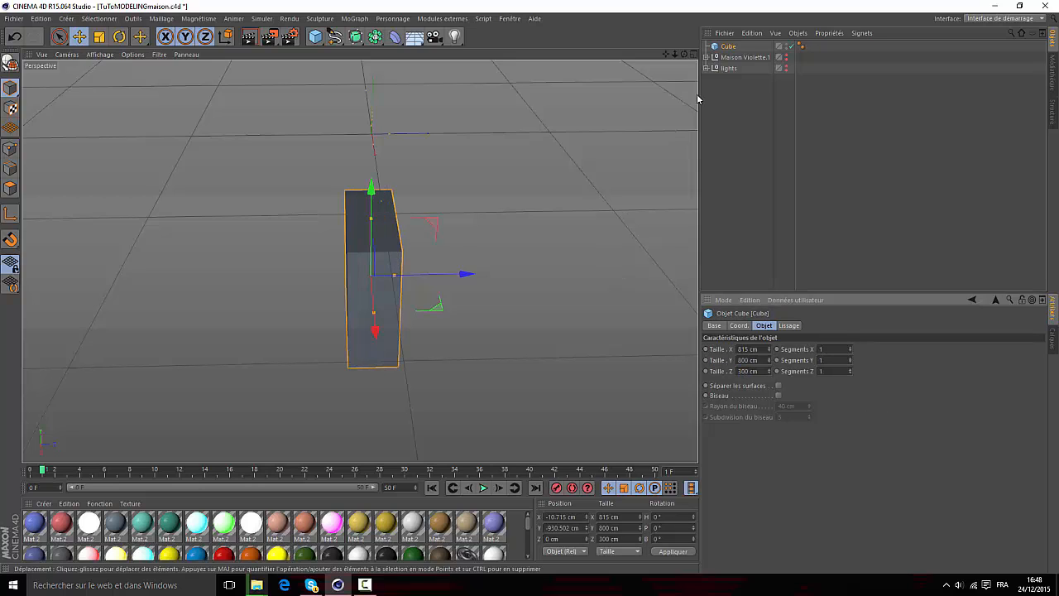
# - Check the dimensions and bevel settings of Base Maison inside the Structure-Poutre group of the finished violet house
pyautogui.click(705, 58)
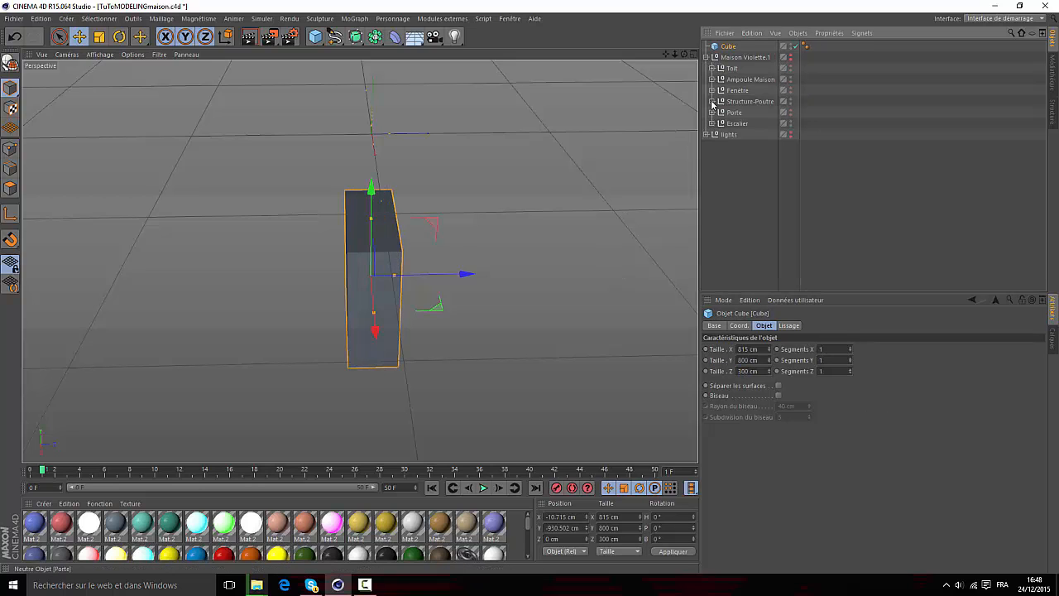
pyautogui.click(712, 101)
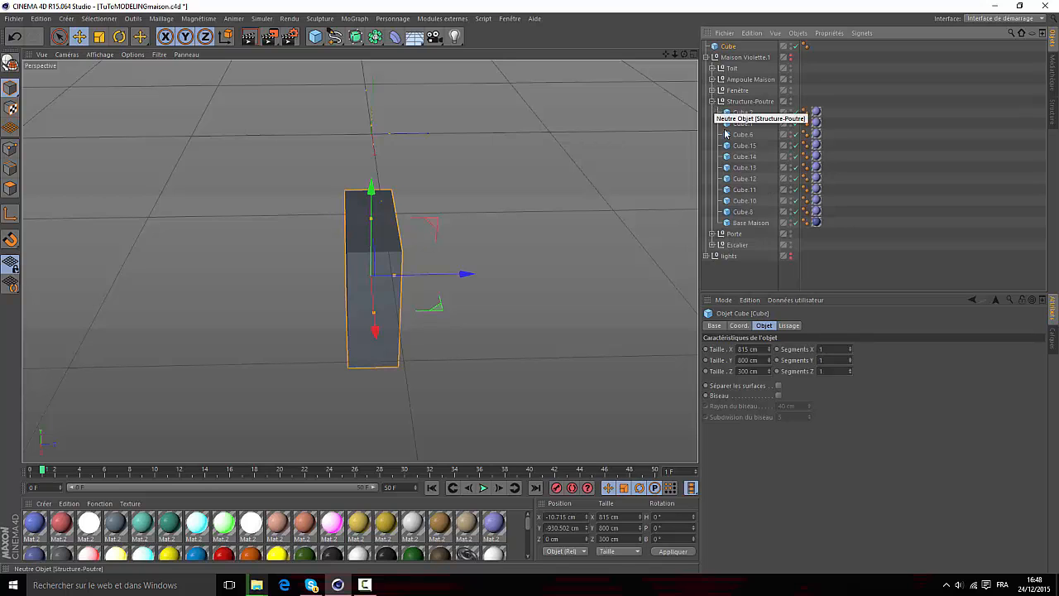
pyautogui.click(758, 223)
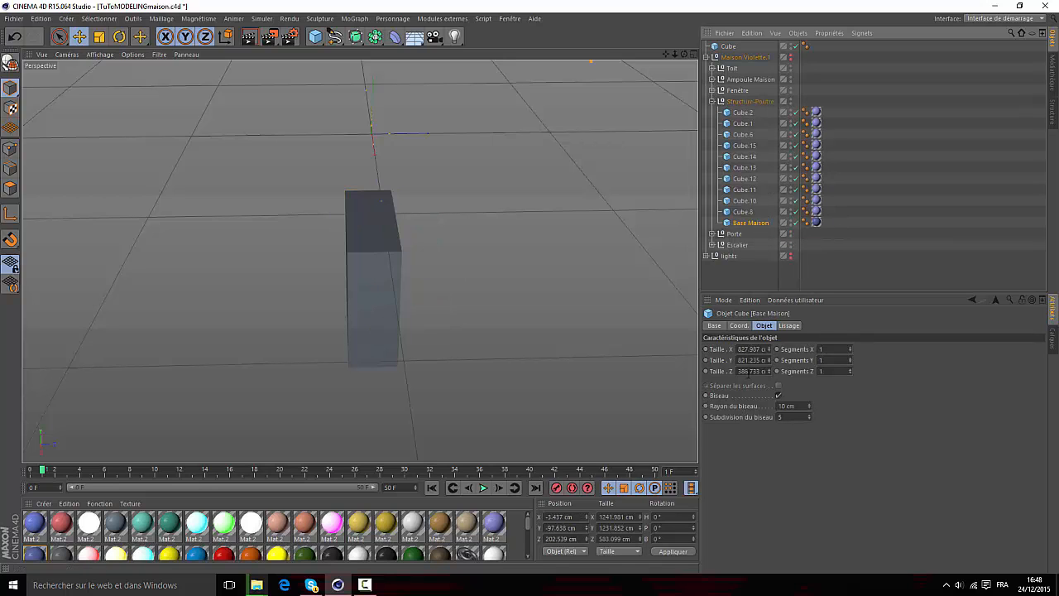
pyautogui.click(712, 101)
pyautogui.click(706, 57)
# - Select the new cube and set its depth to 400 cm
pyautogui.click(729, 46)
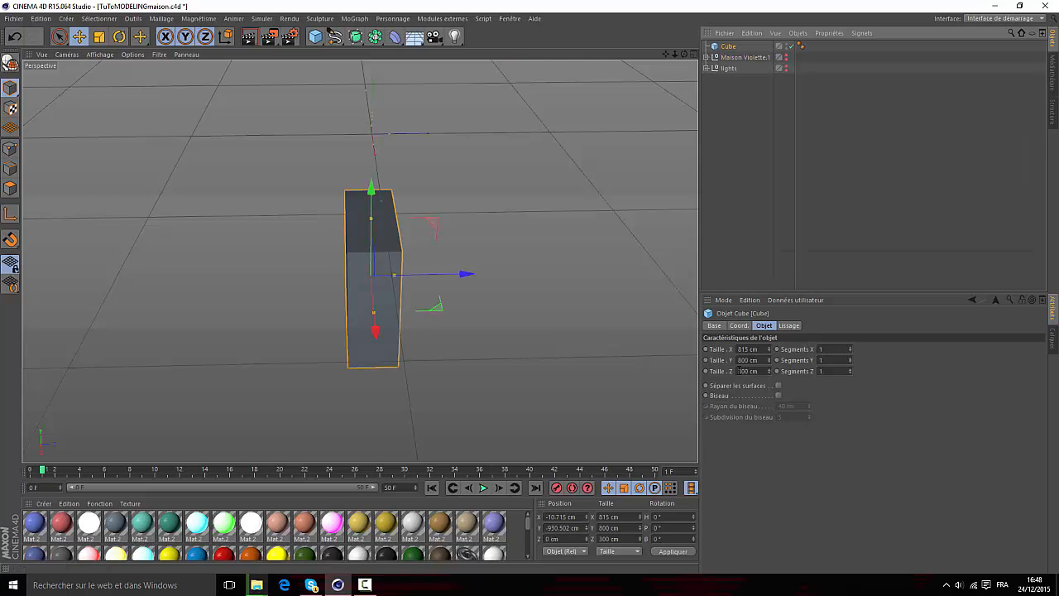
pyautogui.click(743, 370)
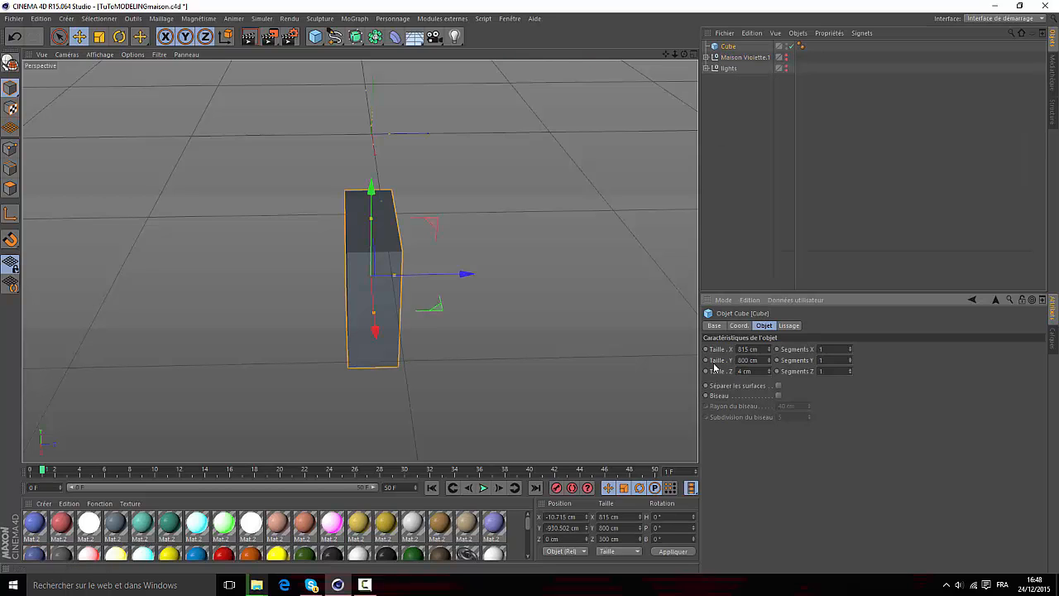
pyautogui.press('Return')
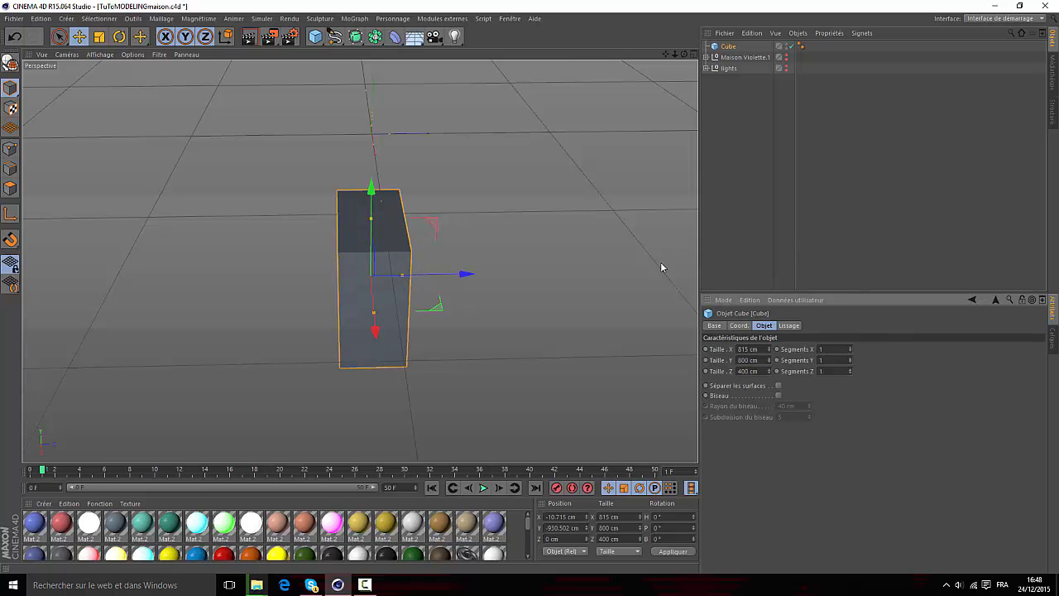
# - Bevel the cube's edges with a 15 cm radius and inspect the rounded edges in perspective
pyautogui.moveTo(685, 54); pyautogui.dragTo(782, 30)
pyautogui.click(778, 396)
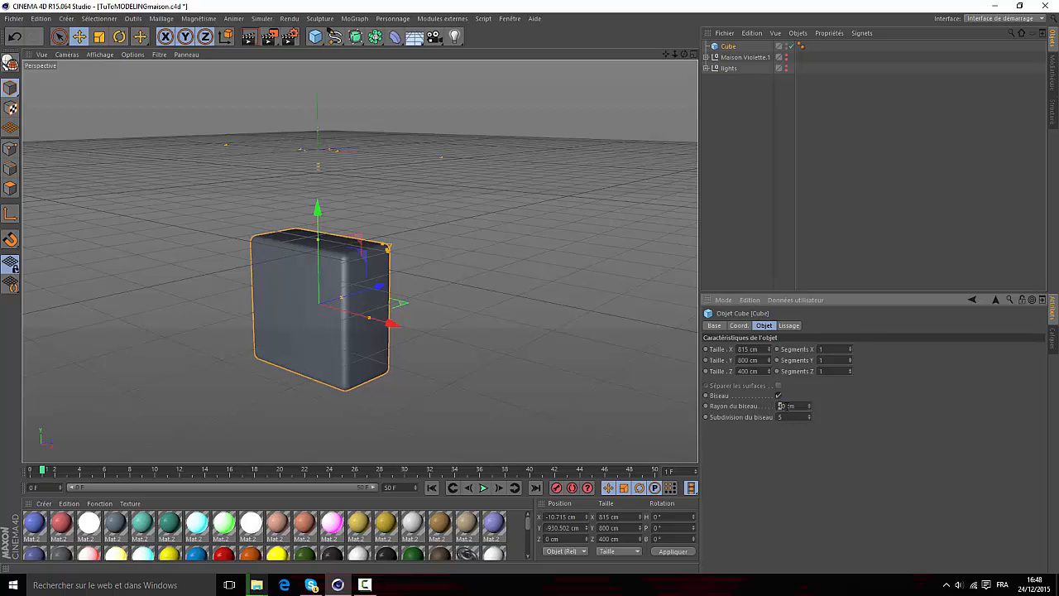
pyautogui.moveTo(809, 406); pyautogui.dragTo(810, 420)
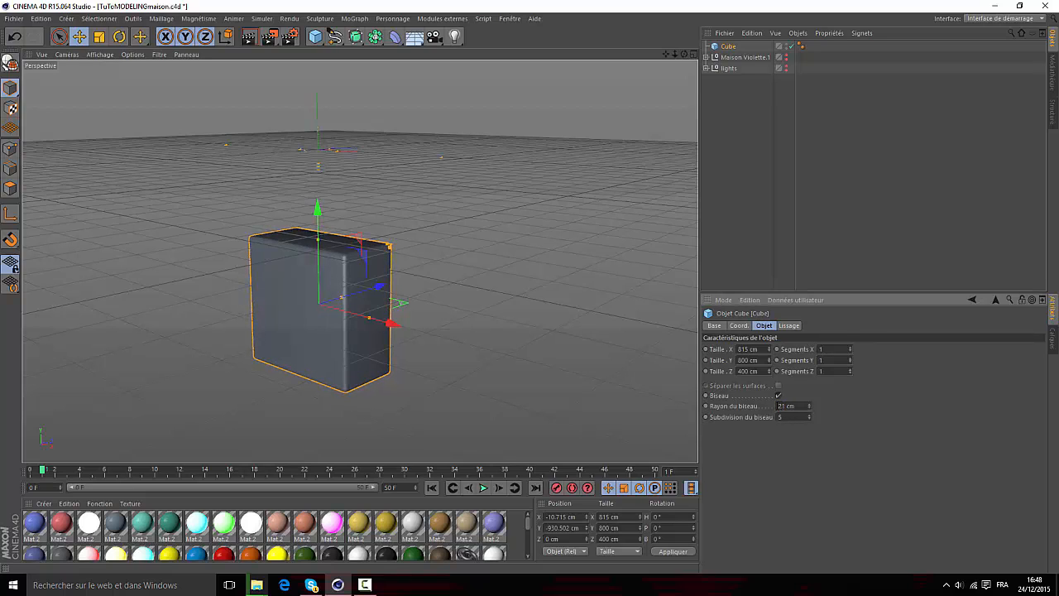
pyautogui.moveTo(675, 55); pyautogui.dragTo(808, 1)
pyautogui.click(781, 406)
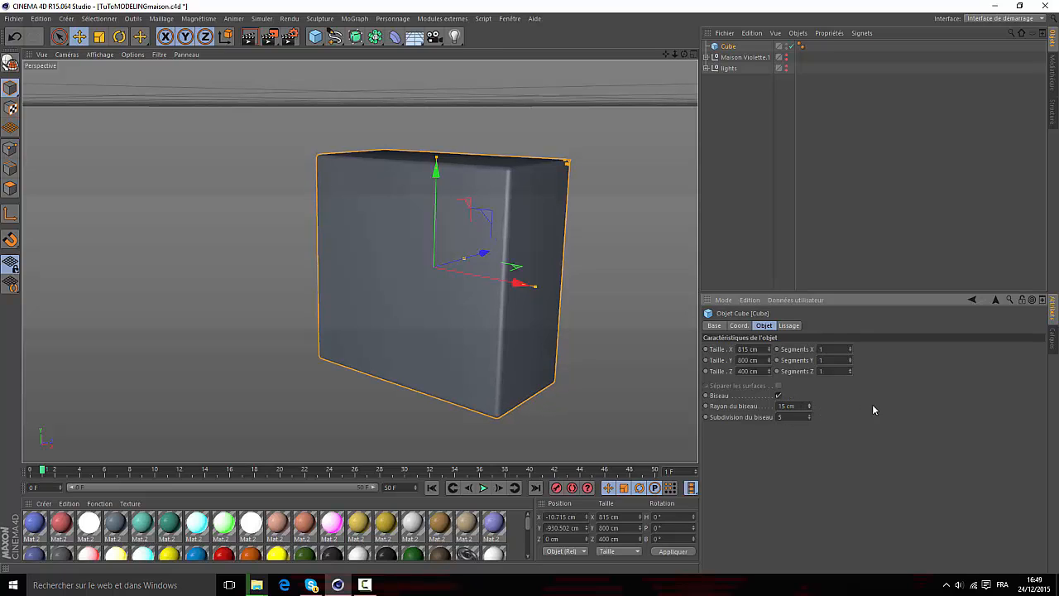
pyautogui.moveTo(675, 56); pyautogui.dragTo(848, 3)
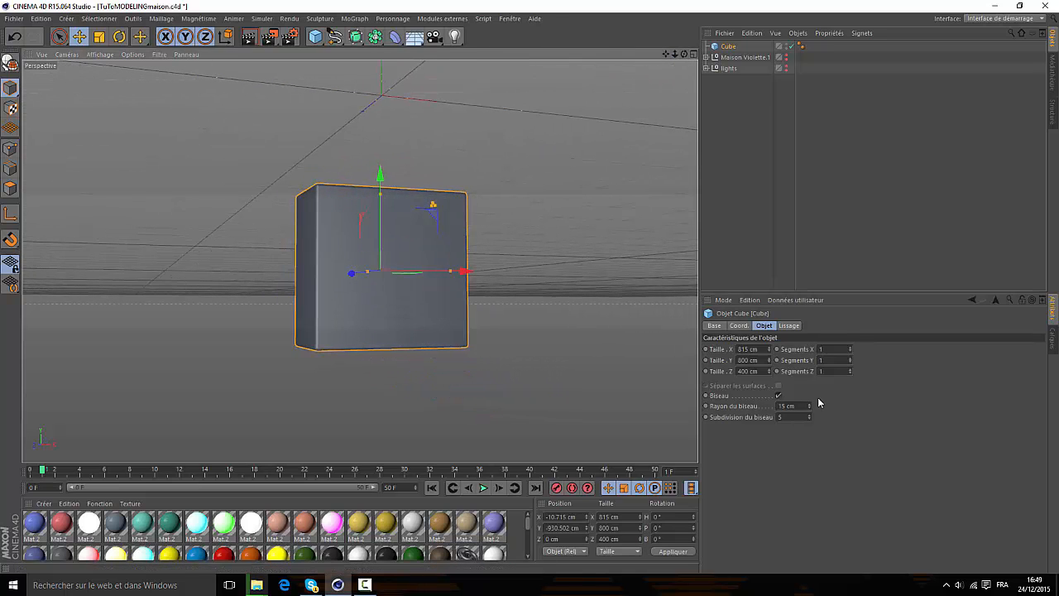
# - Increase the bevel radius of the violet house's main cube to 17 cm
pyautogui.click(810, 405)
pyautogui.click(810, 405)
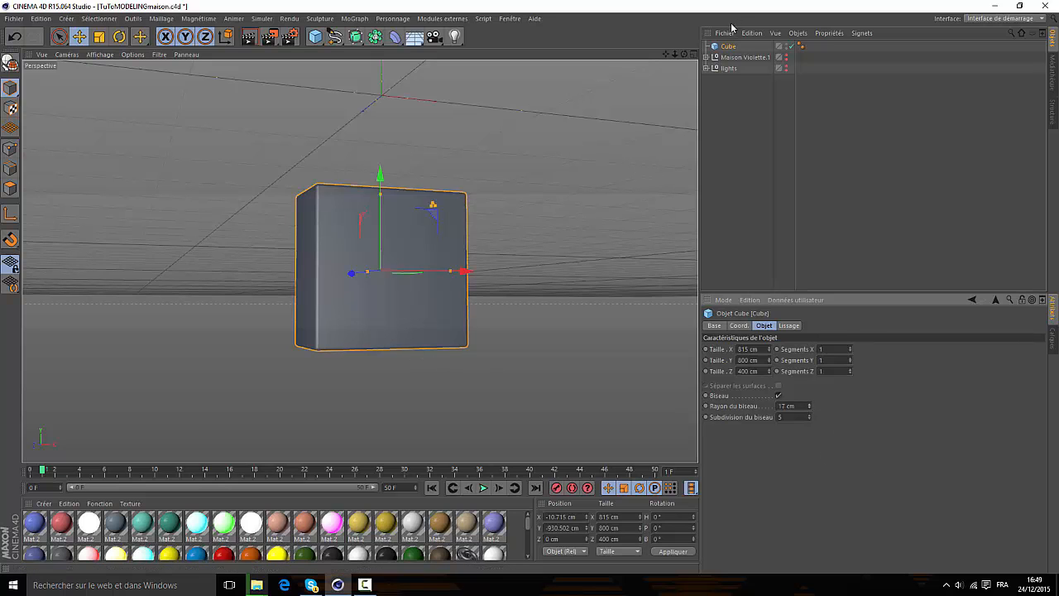
pyautogui.moveTo(684, 55); pyautogui.dragTo(632, 77)
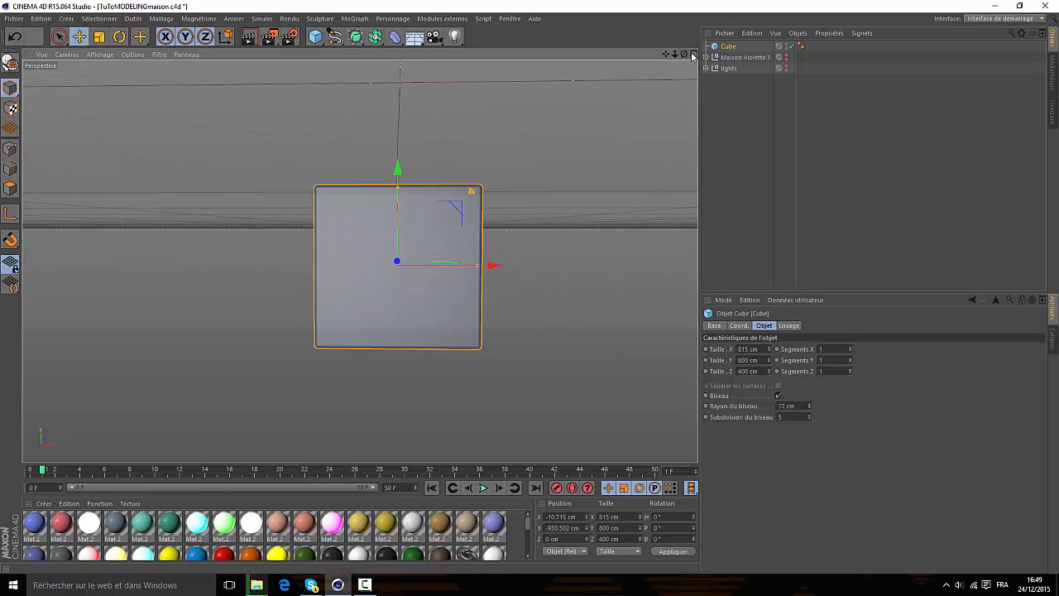
# - Add a new cube in the front view for the pillars flanking the violet house's door
pyautogui.click(694, 54)
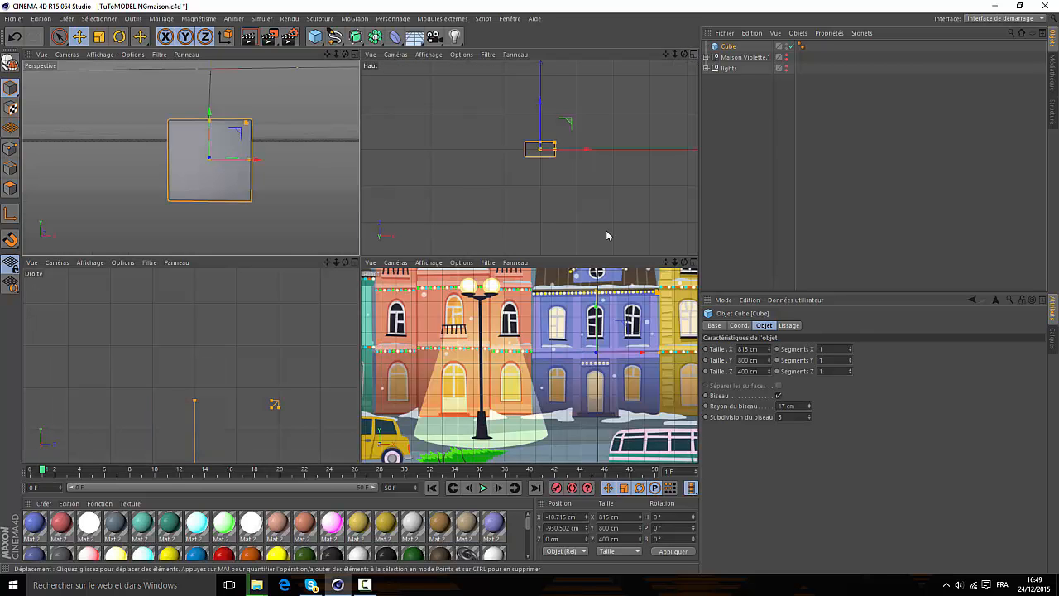
pyautogui.click(695, 263)
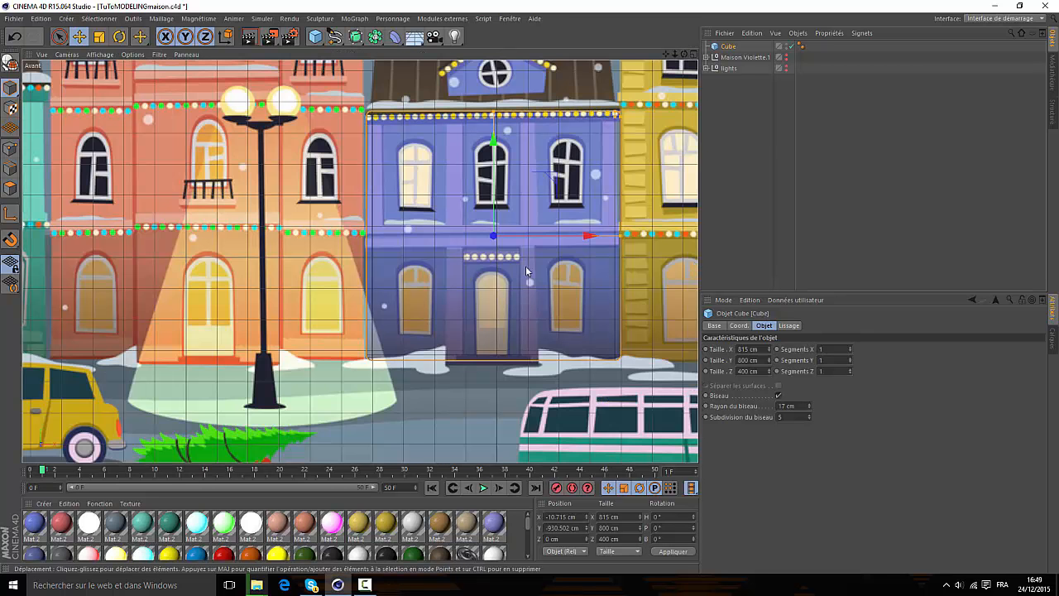
pyautogui.scroll(6, 606, 327)
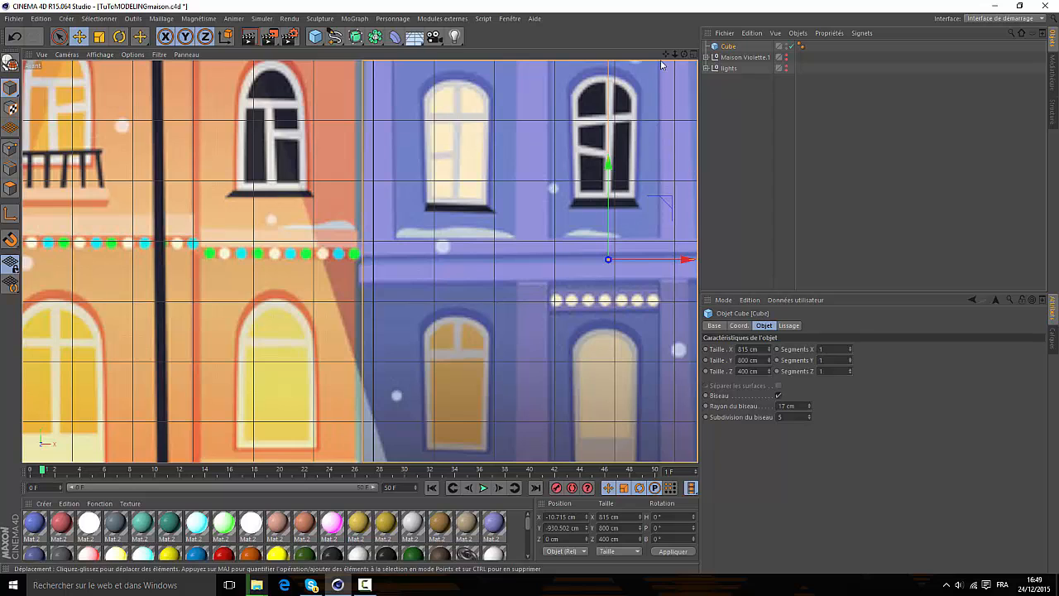
pyautogui.moveTo(666, 54); pyautogui.dragTo(627, 51)
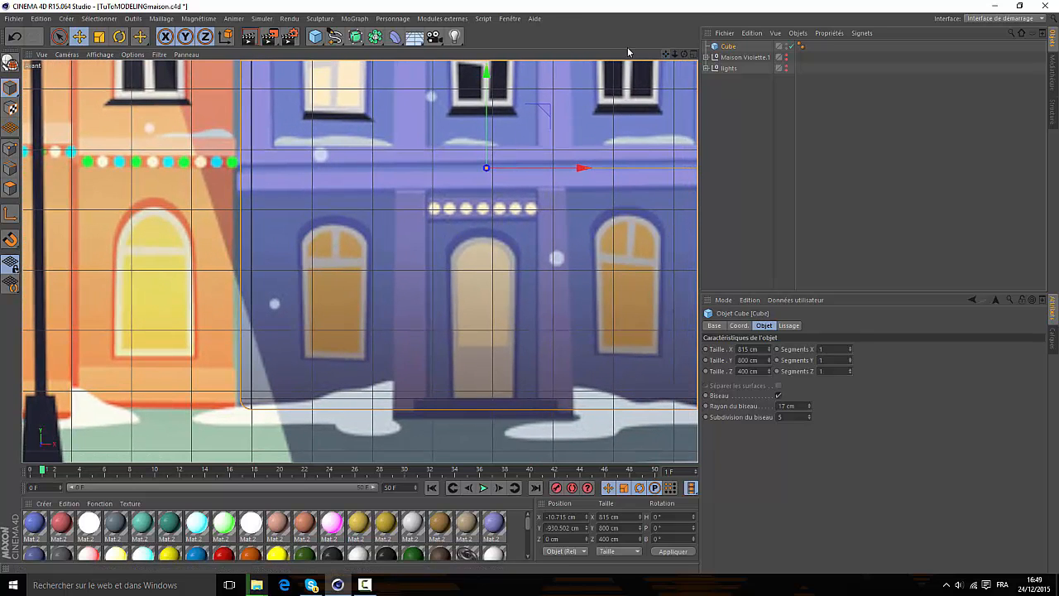
pyautogui.click(315, 36)
pyautogui.click(437, 54)
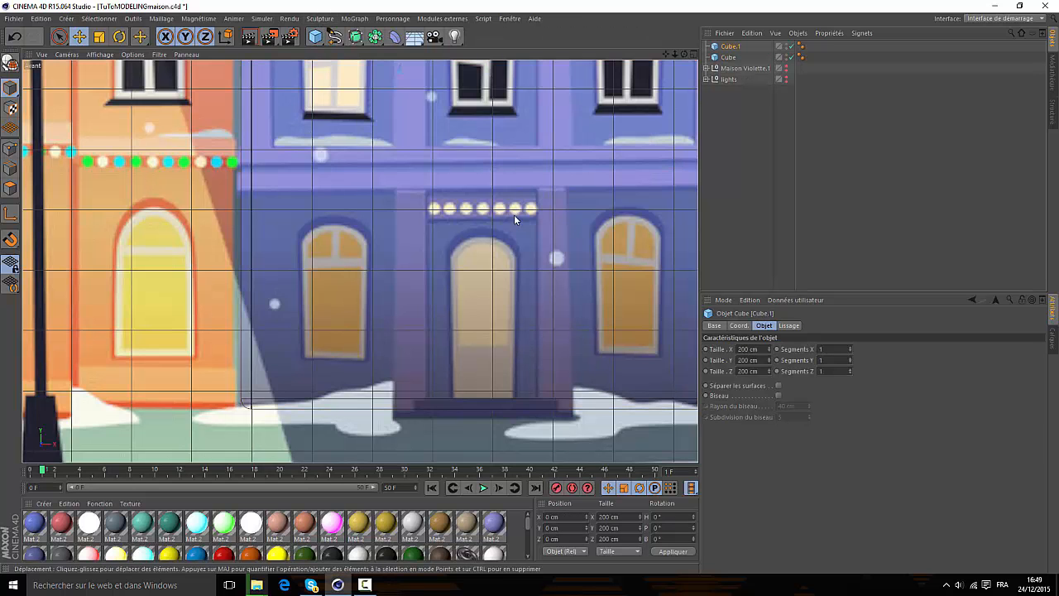
# - Fit the new cube over the left door pillar in the reference, about 51 cm wide and 372 cm high
pyautogui.scroll(-5, 507, 203)
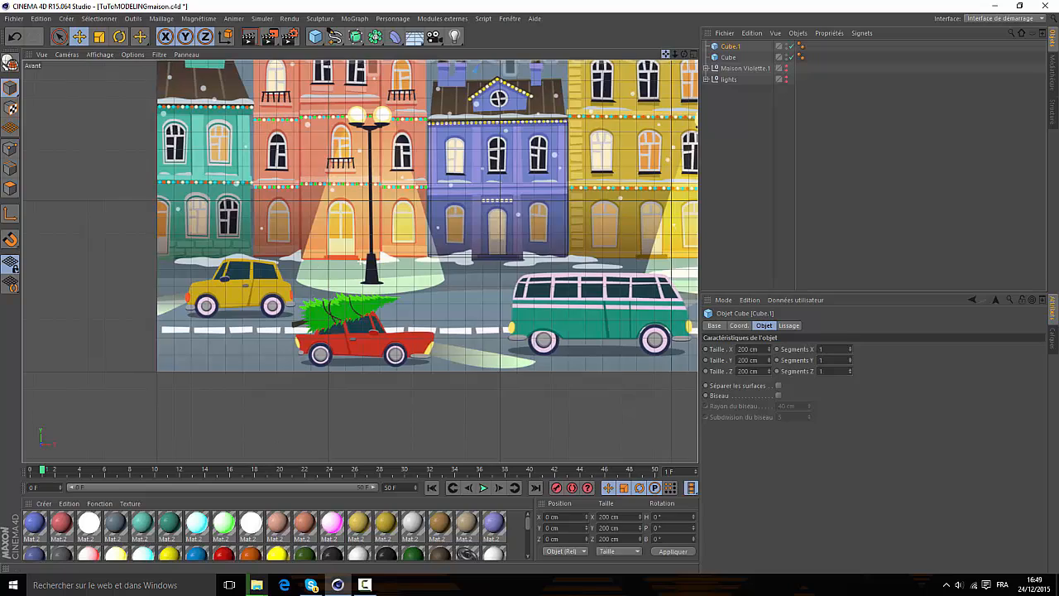
pyautogui.moveTo(666, 54); pyautogui.dragTo(644, 113)
pyautogui.moveTo(484, 79); pyautogui.dragTo(389, 301)
pyautogui.scroll(6, 482, 298)
pyautogui.moveTo(469, 301); pyautogui.dragTo(425, 306)
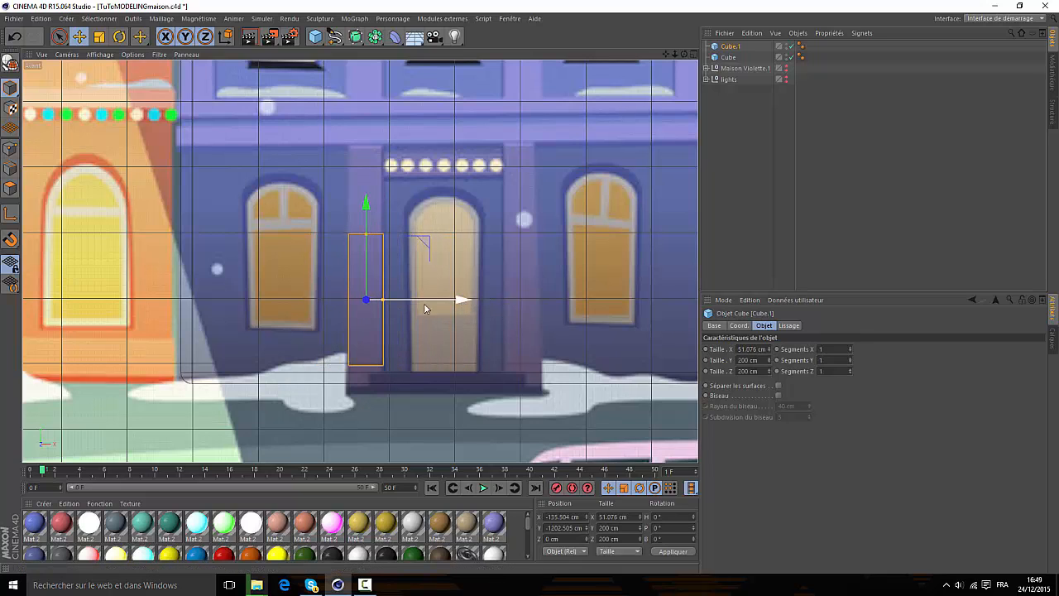
pyautogui.moveTo(365, 234); pyautogui.dragTo(365, 168)
# - Round the pillar's dimensions to exactly 51 cm in X and 372 cm in Y
pyautogui.doubleClick(758, 348)
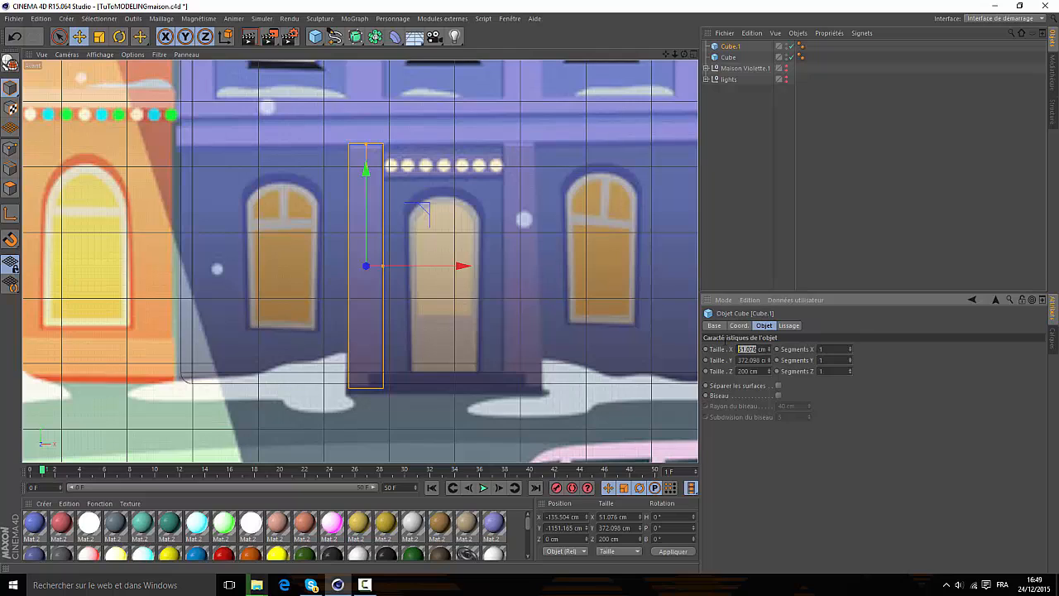
pyautogui.write('5')
pyautogui.doubleClick(750, 360)
pyautogui.write('3')
# - Set the pillar's depth to 50 cm and place it protruding from the house's front wall, at about -202 cm in Z
pyautogui.click(693, 54)
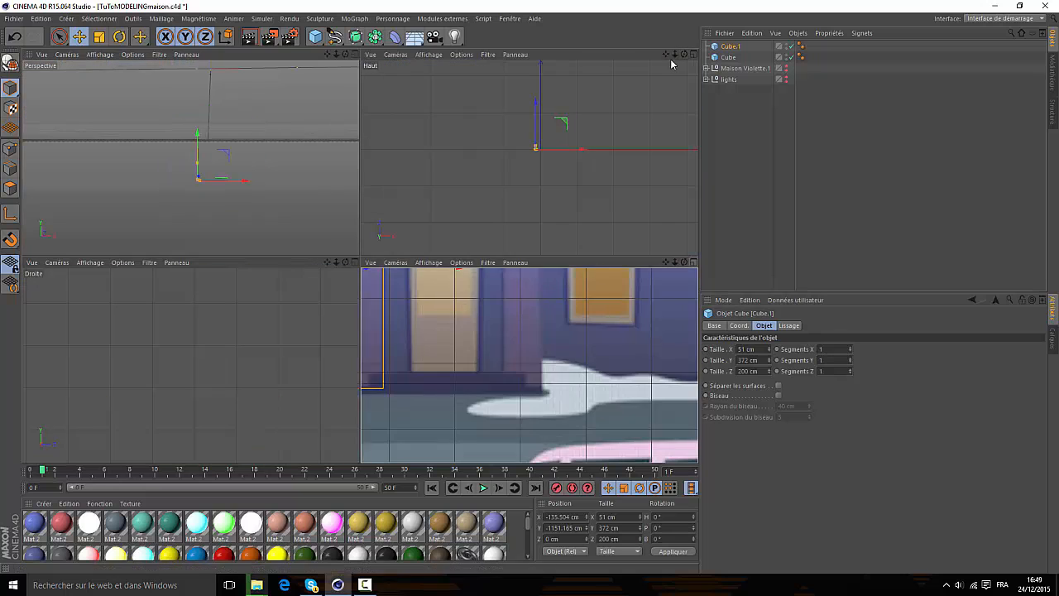
pyautogui.click(355, 55)
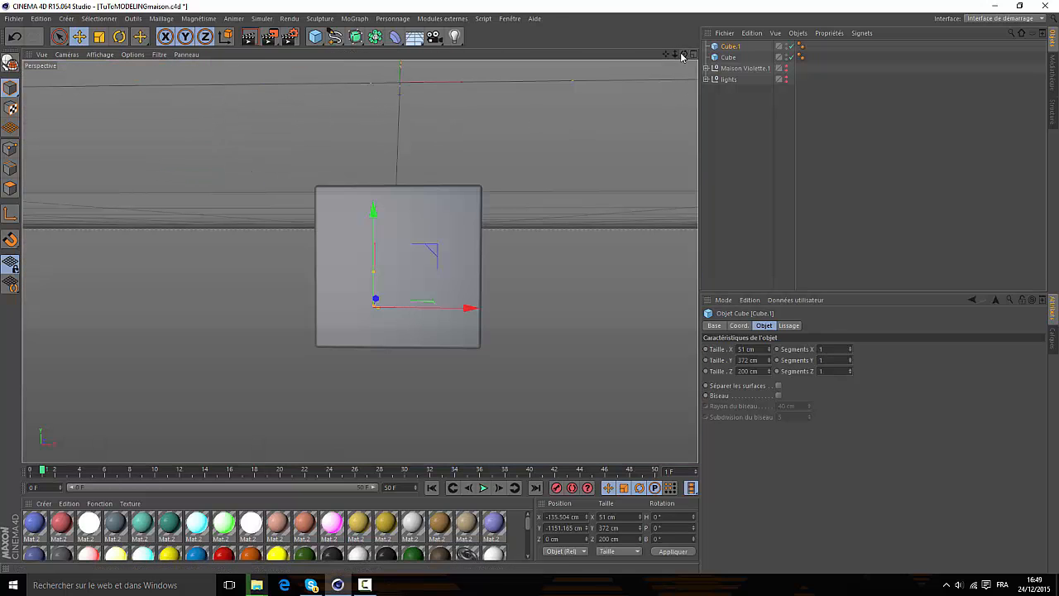
pyautogui.moveTo(684, 55); pyautogui.dragTo(282, 293)
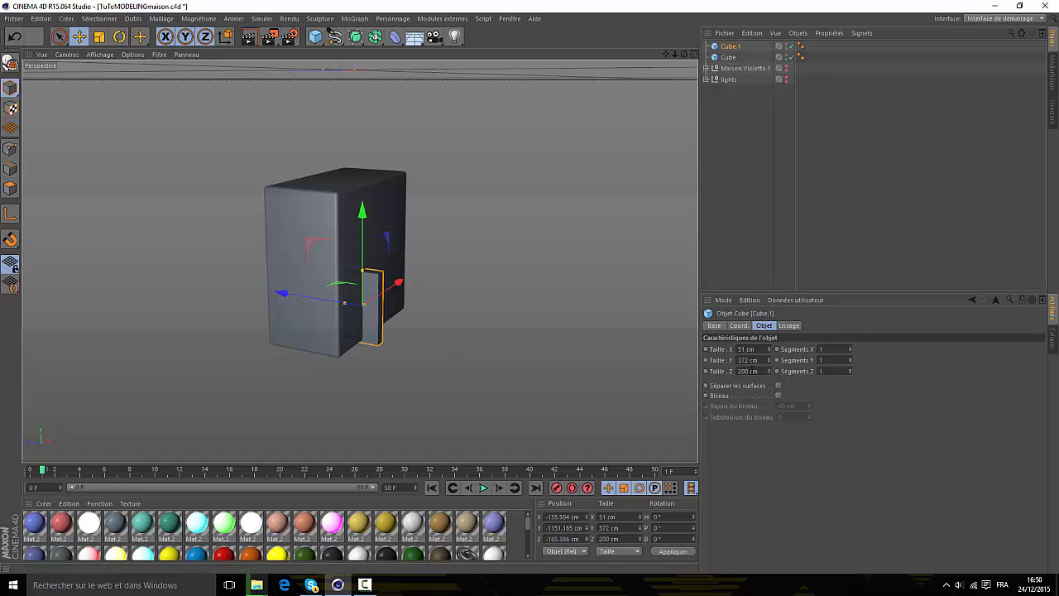
pyautogui.moveTo(745, 372); pyautogui.dragTo(713, 371)
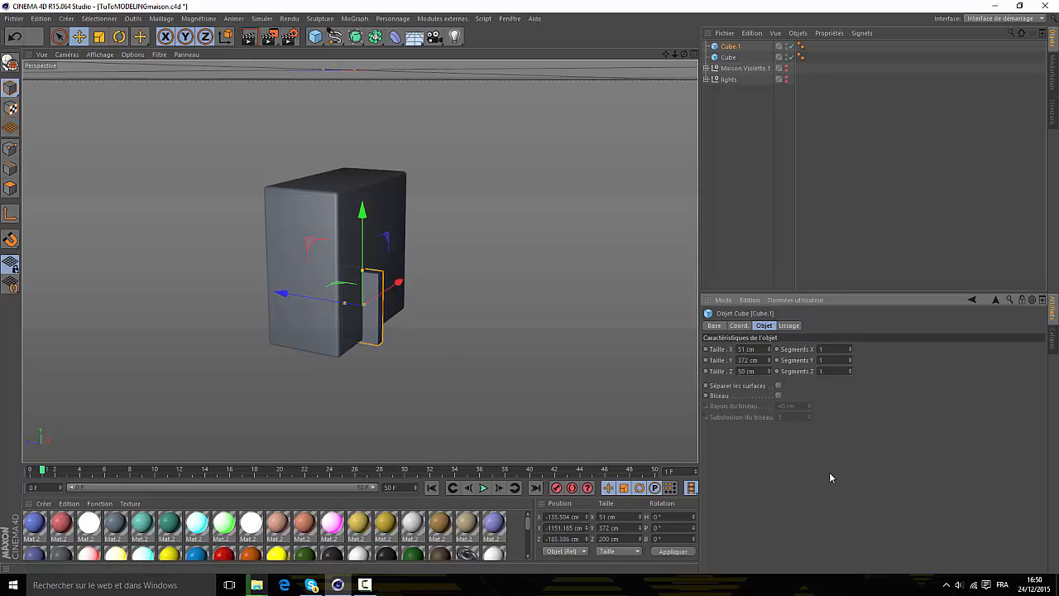
pyautogui.scroll(6, 351, 295)
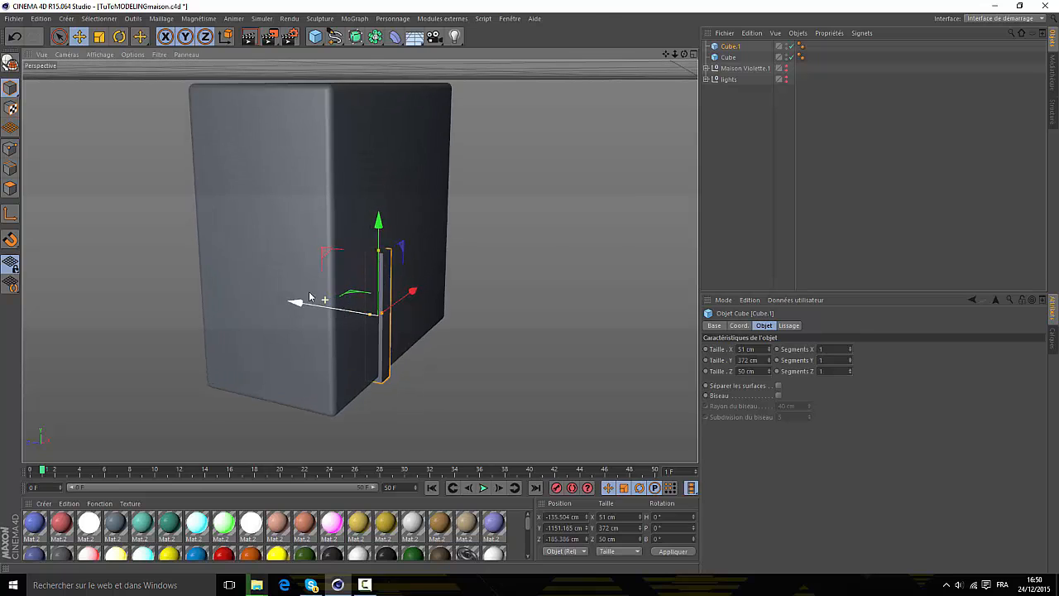
pyautogui.moveTo(295, 303); pyautogui.dragTo(302, 304)
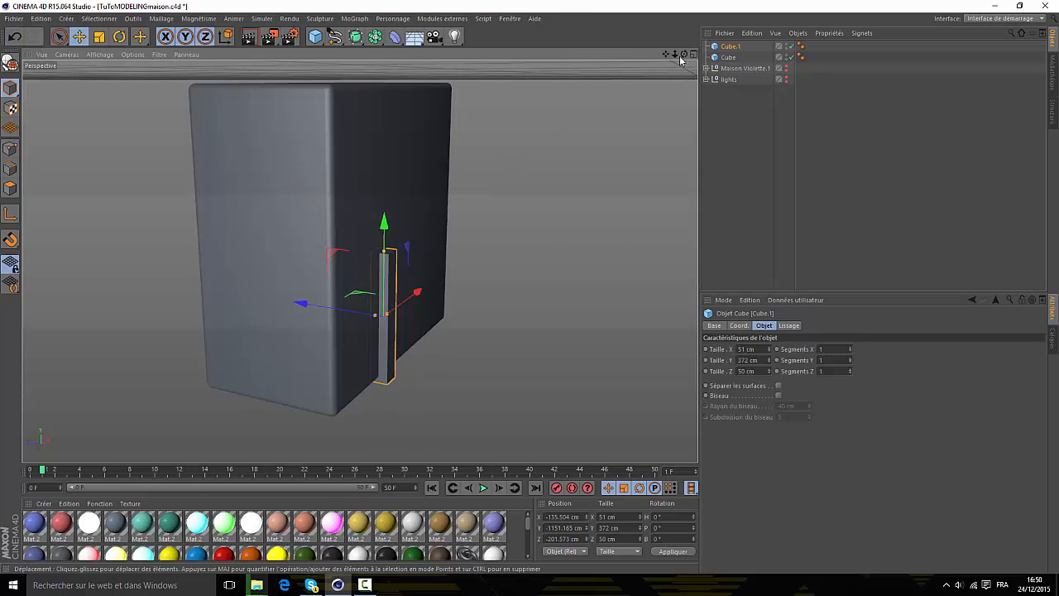
pyautogui.moveTo(680, 59); pyautogui.dragTo(693, 61)
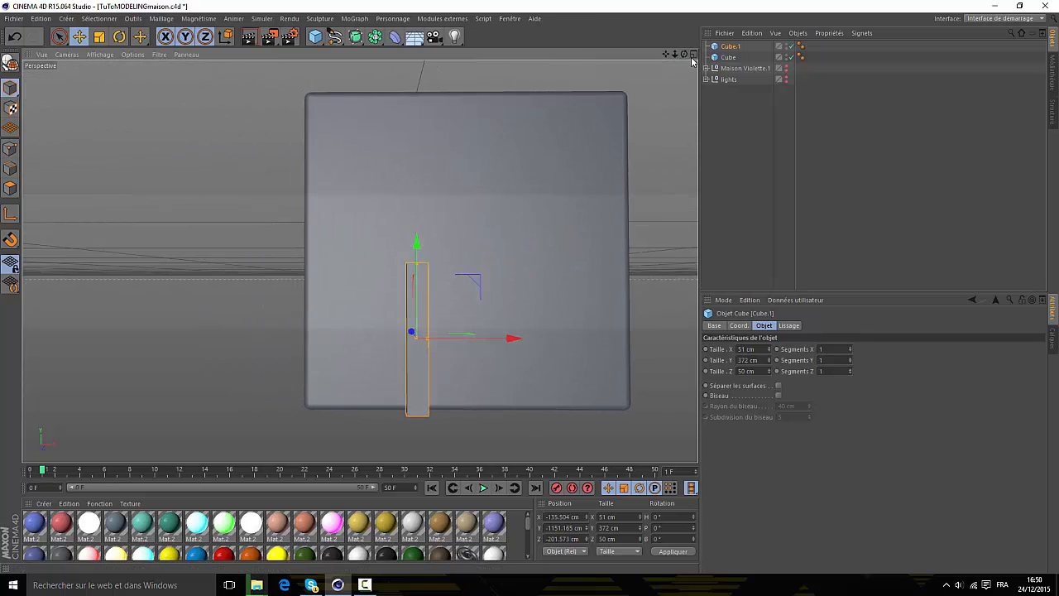
# - Bevel the pillar's edges with a 10 cm radius and place a copy of it over the right door pillar
pyautogui.click(694, 55)
pyautogui.click(692, 265)
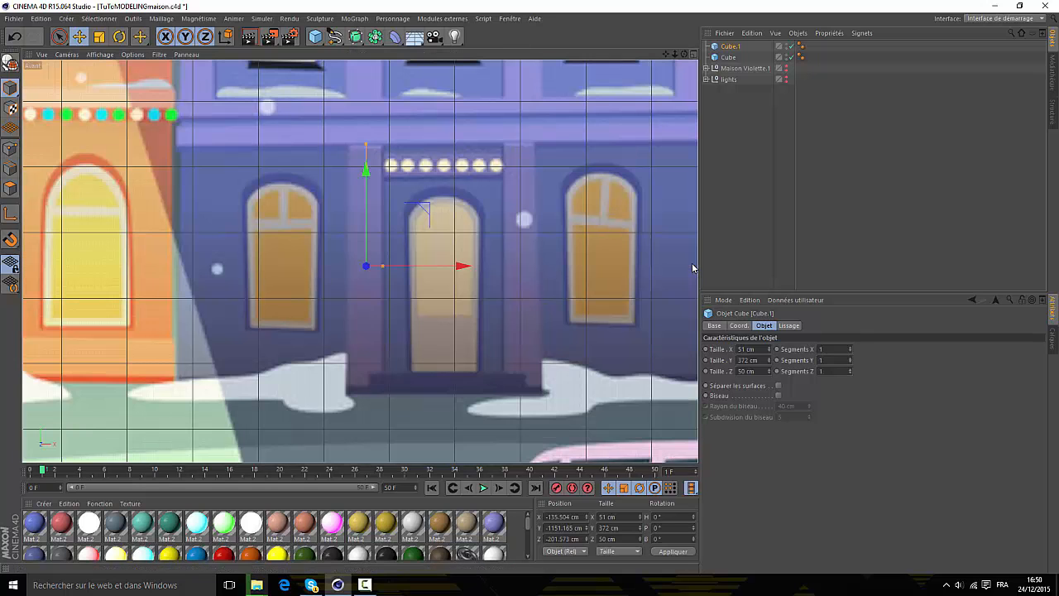
pyautogui.scroll(1, 402, 228)
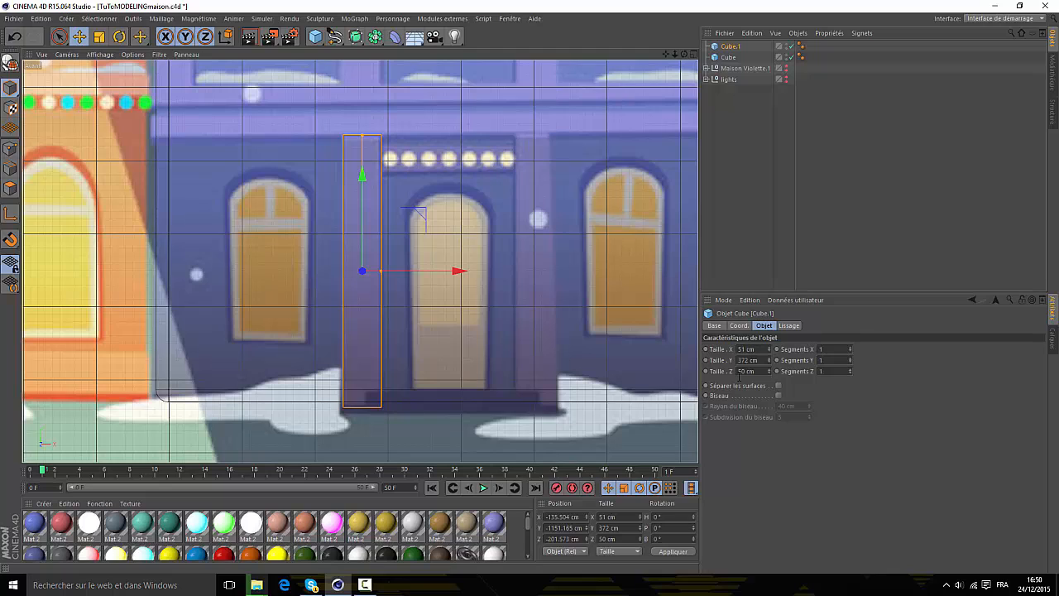
pyautogui.click(778, 397)
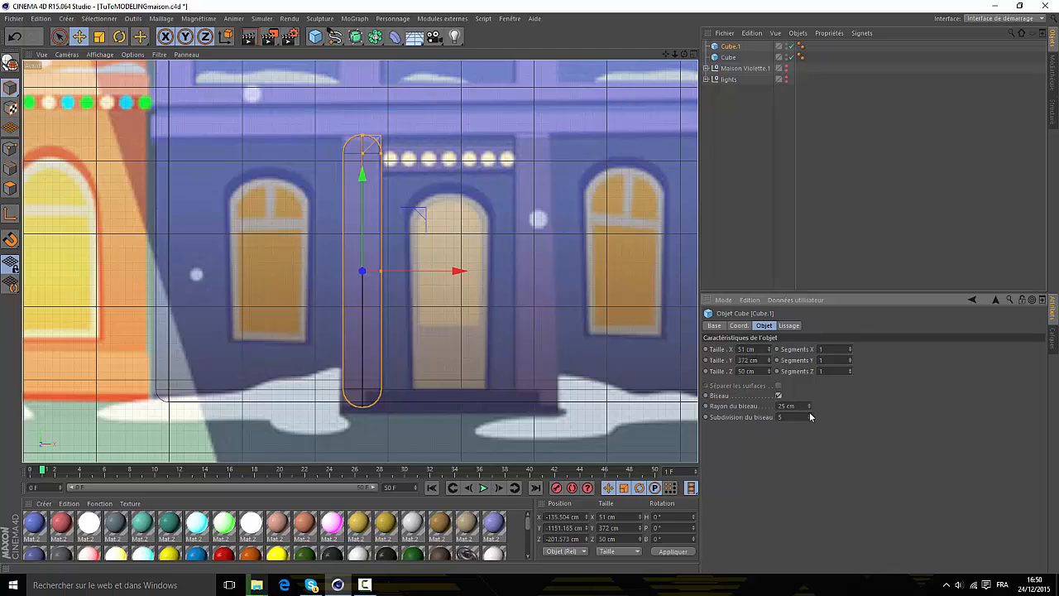
pyautogui.moveTo(811, 409); pyautogui.dragTo(811, 410)
pyautogui.click(810, 405)
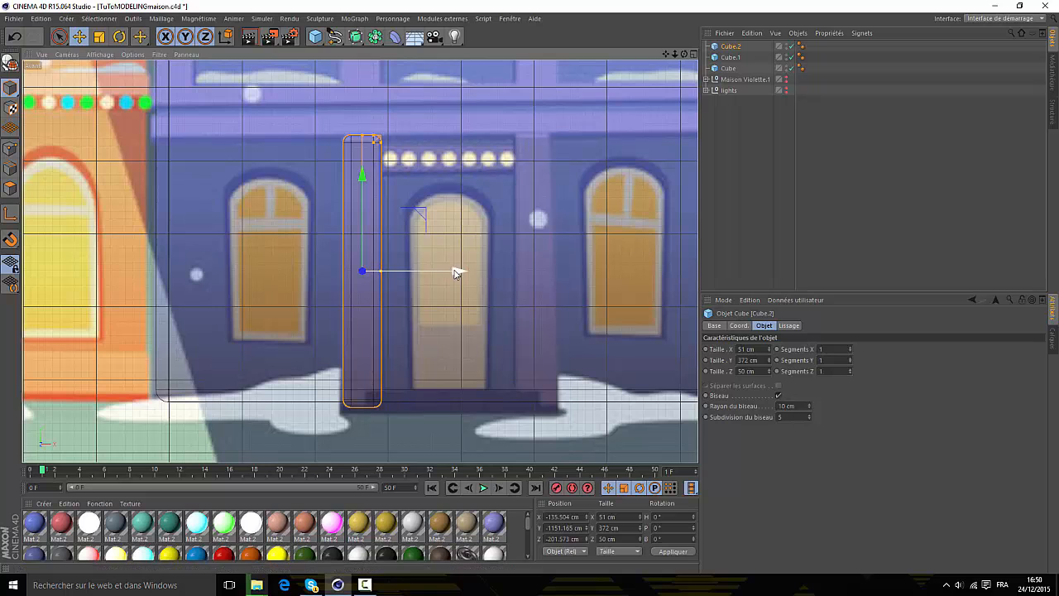
pyautogui.keyDown('ctrl'); pyautogui.moveTo(456, 270); pyautogui.dragTo(629, 277); pyautogui.keyUp('ctrl')
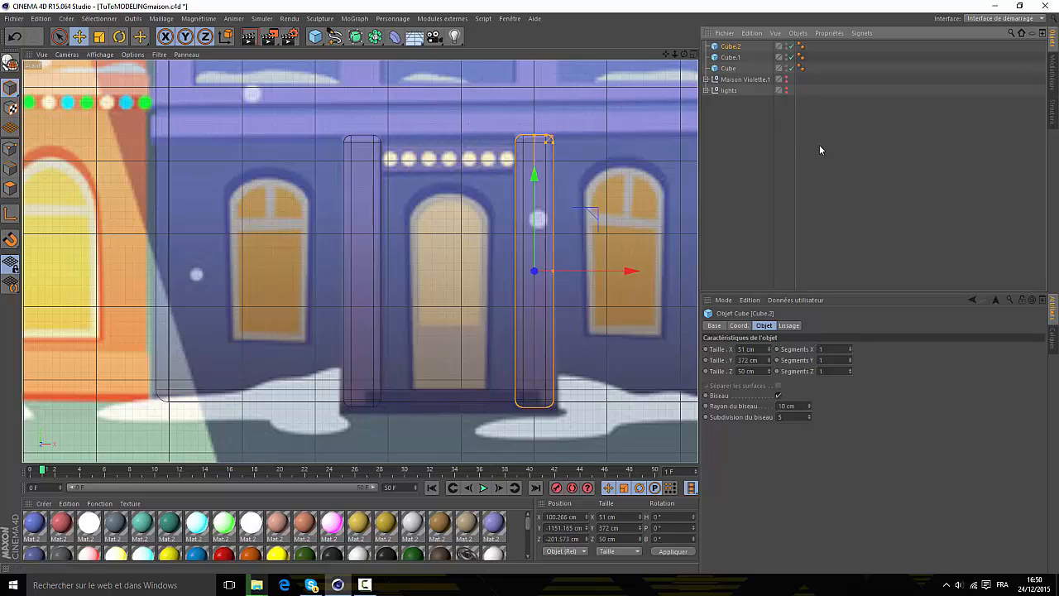
# - Duplicate the right pillar in place and rotate the copy in the front view by about -92° to lie nearly horizontal
pyautogui.hotkey('ctrl', 'c')
pyautogui.hotkey('ctrl', 'v')
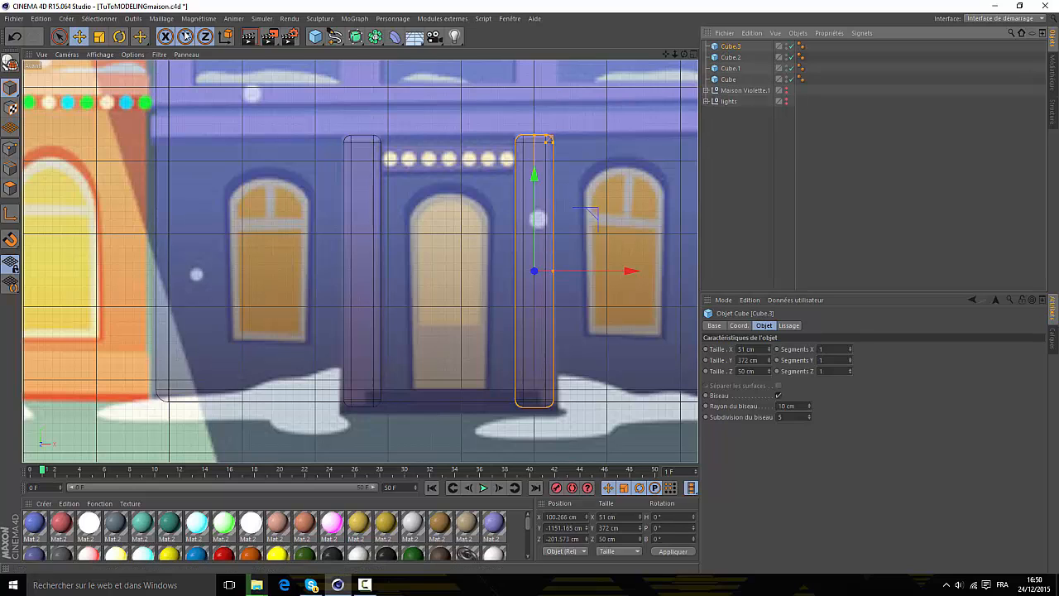
pyautogui.click(119, 36)
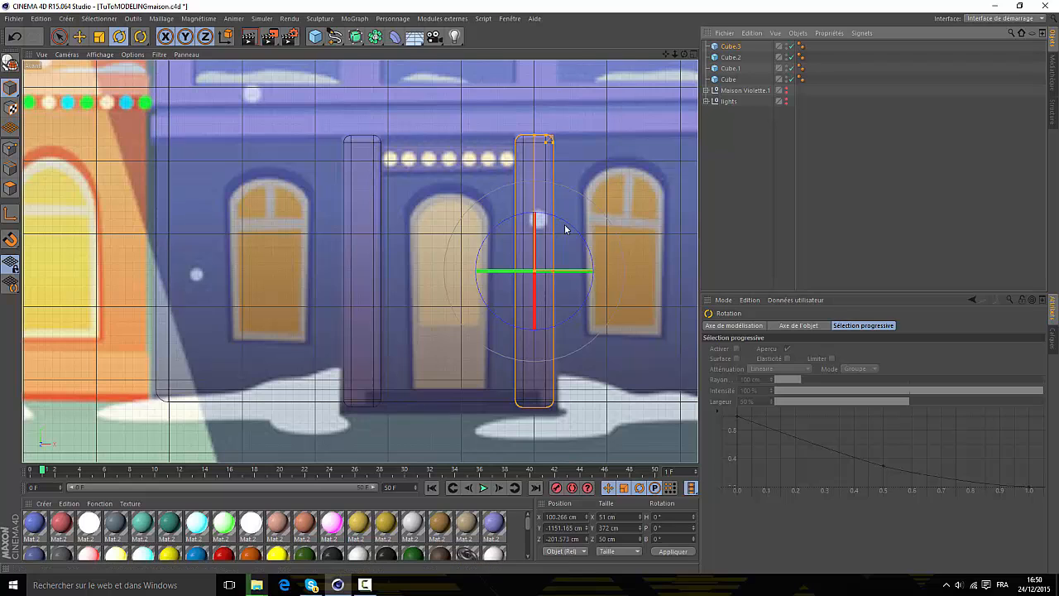
pyautogui.moveTo(567, 229); pyautogui.dragTo(472, 234)
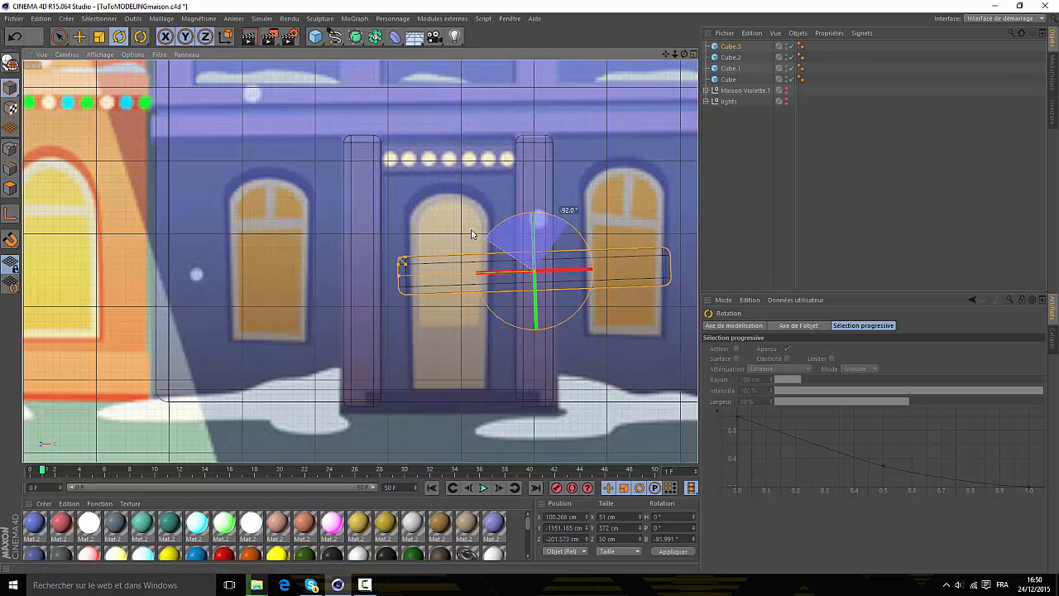
pyautogui.click(365, 584)
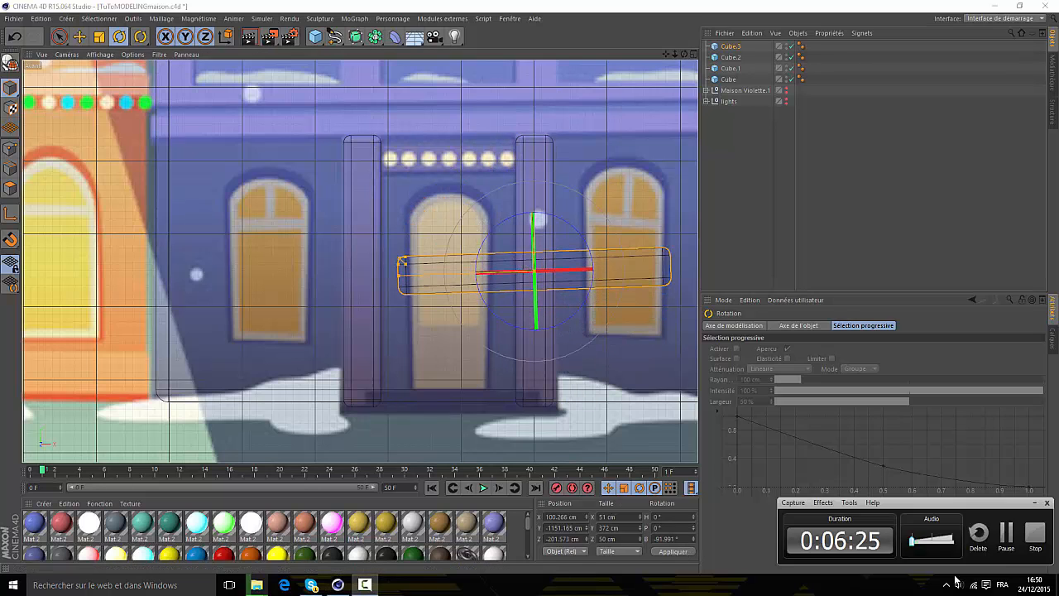
pyautogui.click(1007, 534)
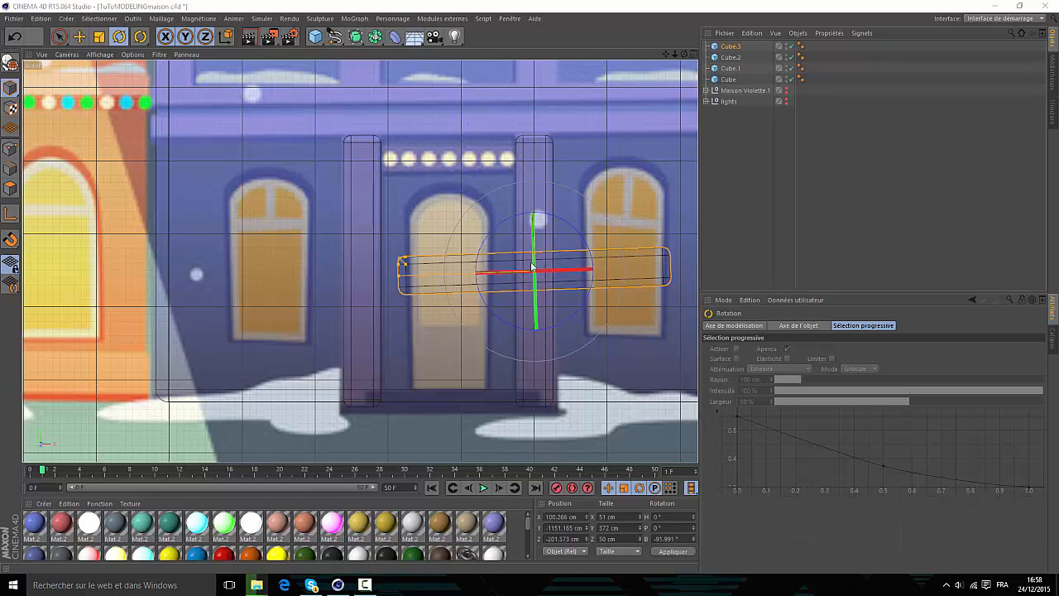
# - Set the rotated copy's bank angle to exactly -90°
pyautogui.scroll(3, 565, 246)
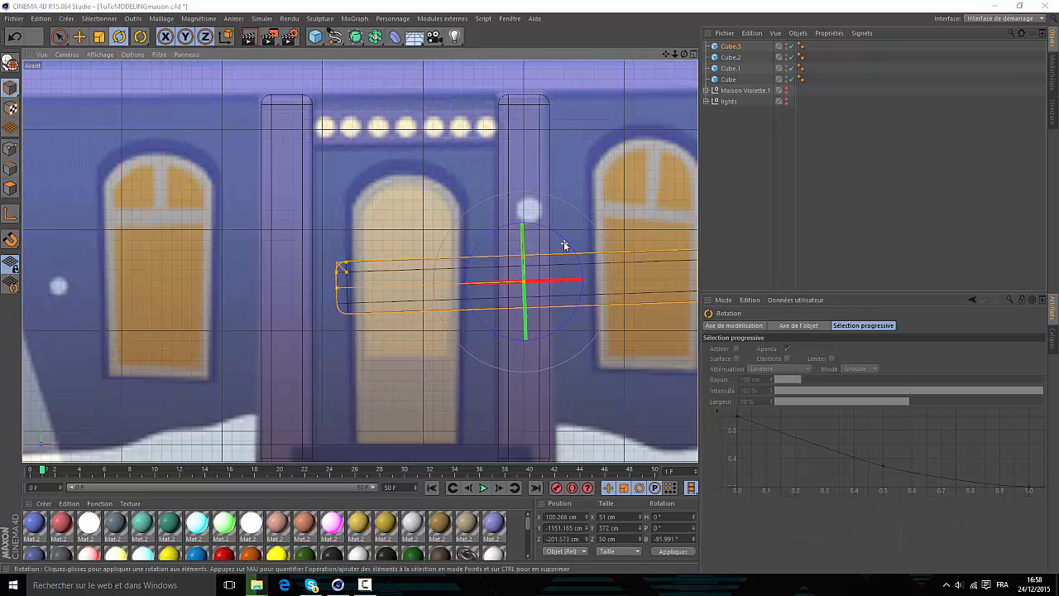
pyautogui.scroll(1, 565, 246)
pyautogui.moveTo(544, 237); pyautogui.dragTo(542, 233)
pyautogui.moveTo(676, 539); pyautogui.dragTo(665, 540)
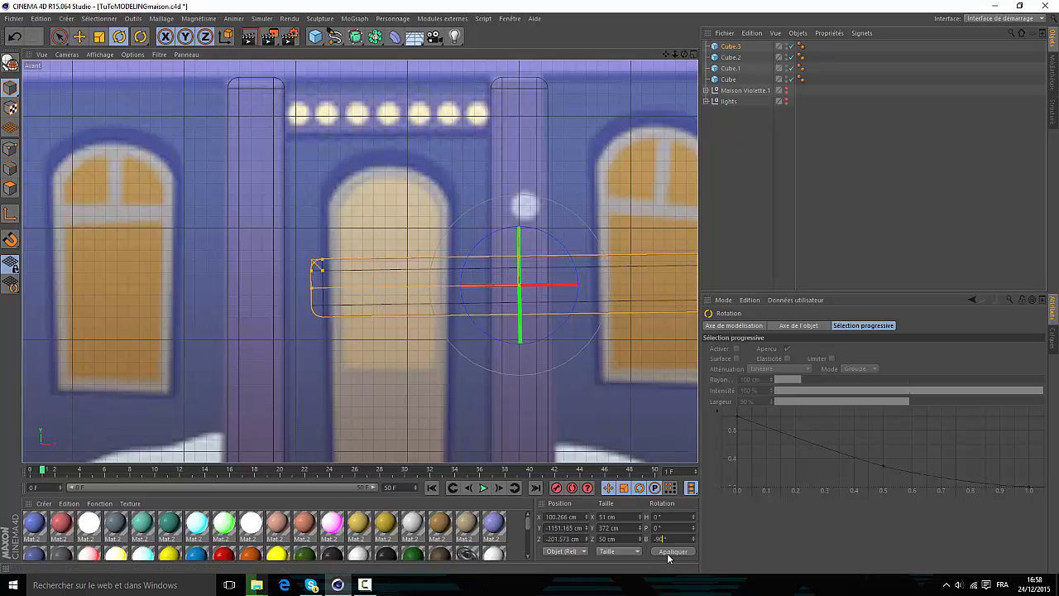
pyautogui.click(669, 553)
# - Move the horizontal bar up to the string of lights above the door and centre it between the two pillars
pyautogui.click(80, 36)
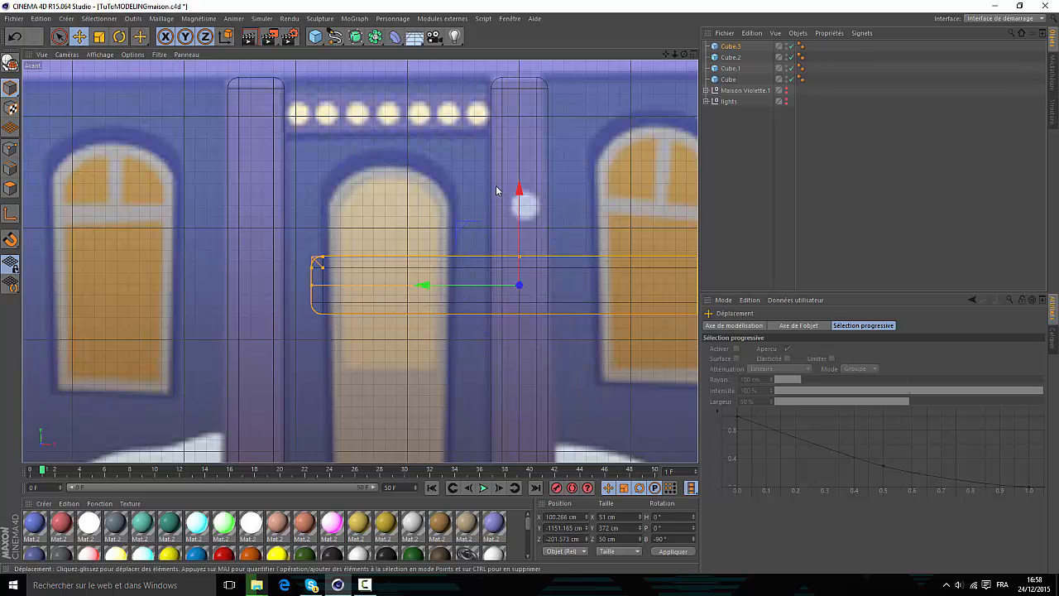
pyautogui.moveTo(520, 189); pyautogui.dragTo(520, 72)
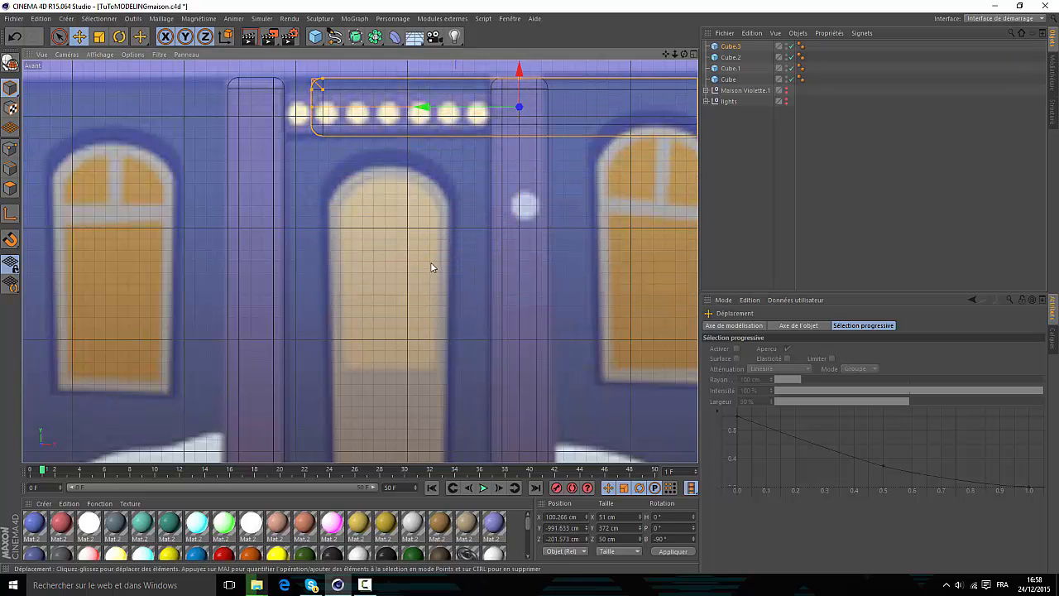
pyautogui.moveTo(329, 106); pyautogui.dragTo(301, 108)
# - Shorten the horizontal bar to 250 cm in Y and recentre it between the two door pillars
pyautogui.click(733, 47)
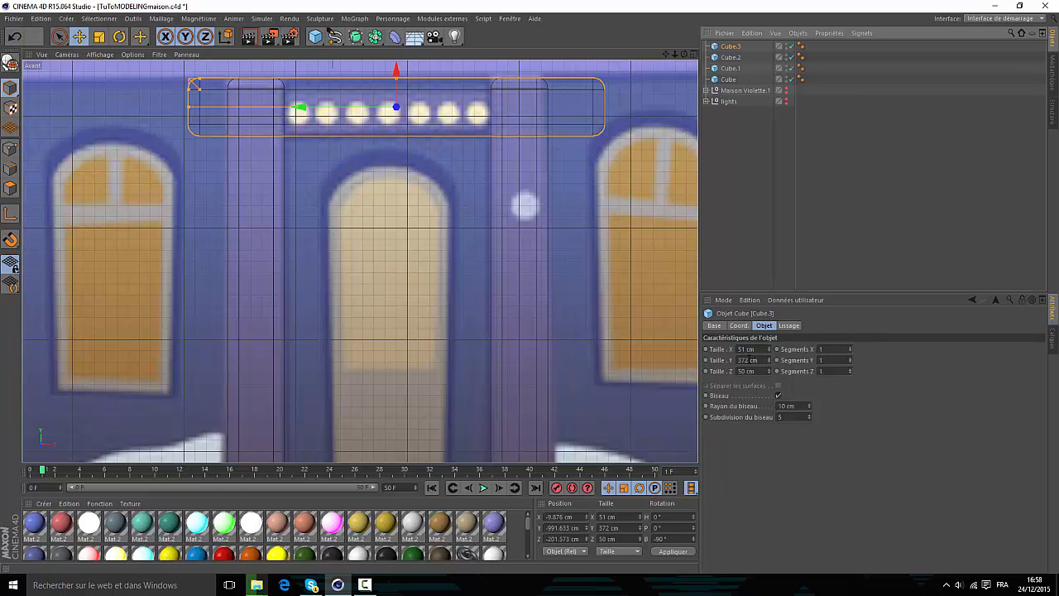
pyautogui.doubleClick(744, 360)
pyautogui.write('1')
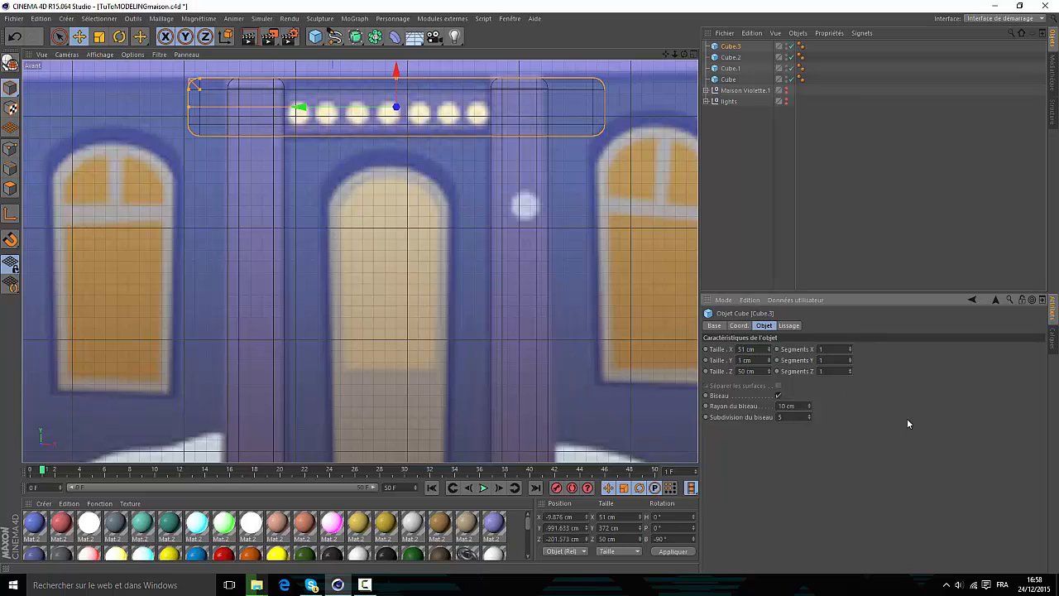
pyautogui.write('00')
pyautogui.press('Return')
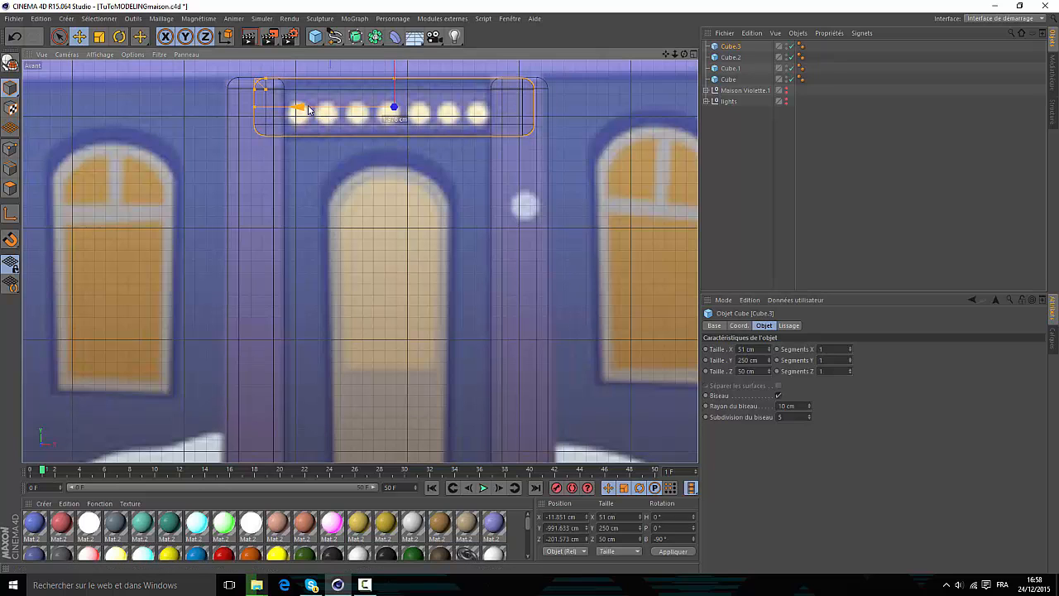
pyautogui.scroll(-3, 349, 114)
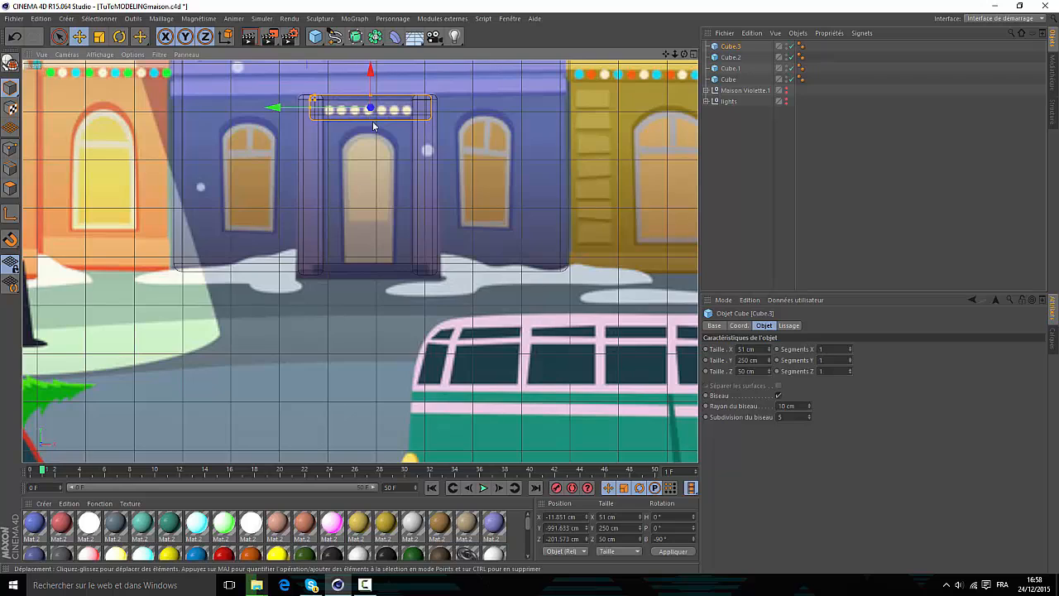
# - Group the house body cube under a null object named Base Maison
pyautogui.scroll(2, 370, 120)
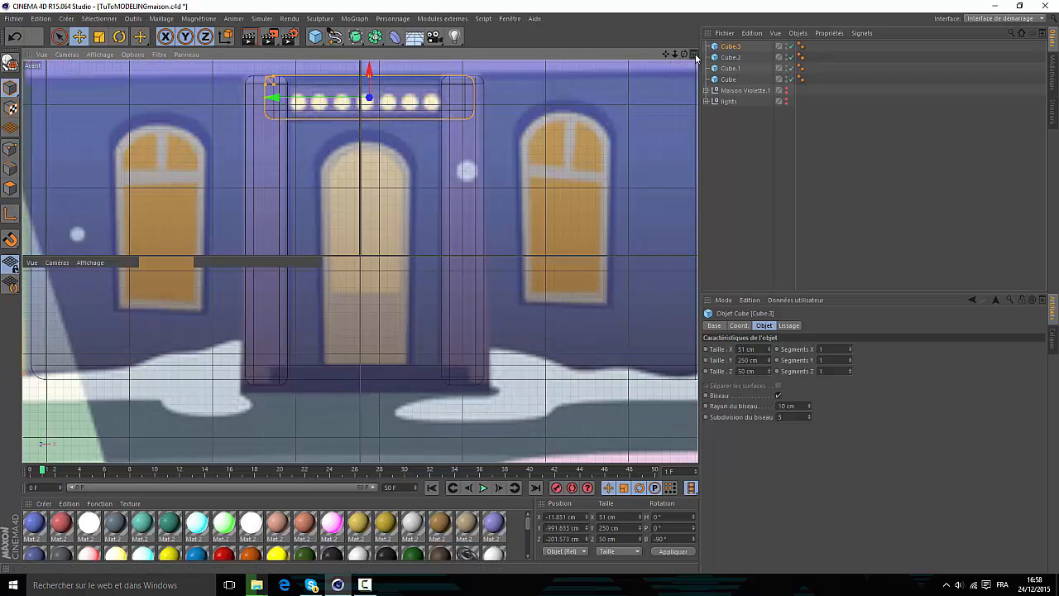
pyautogui.click(694, 53)
pyautogui.click(357, 55)
pyautogui.scroll(3, 497, 331)
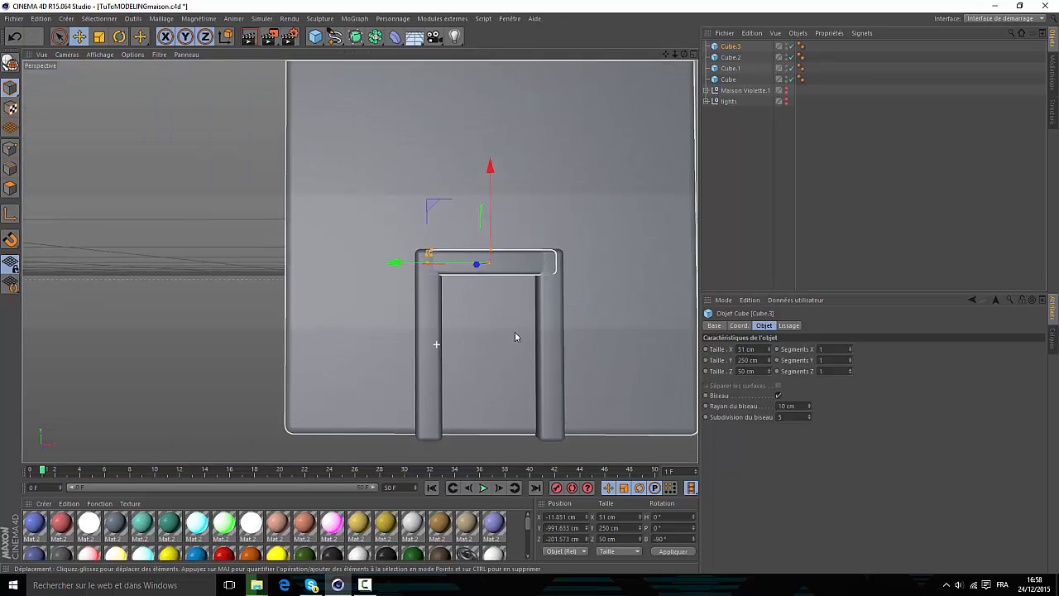
pyautogui.moveTo(685, 54); pyautogui.dragTo(613, 60)
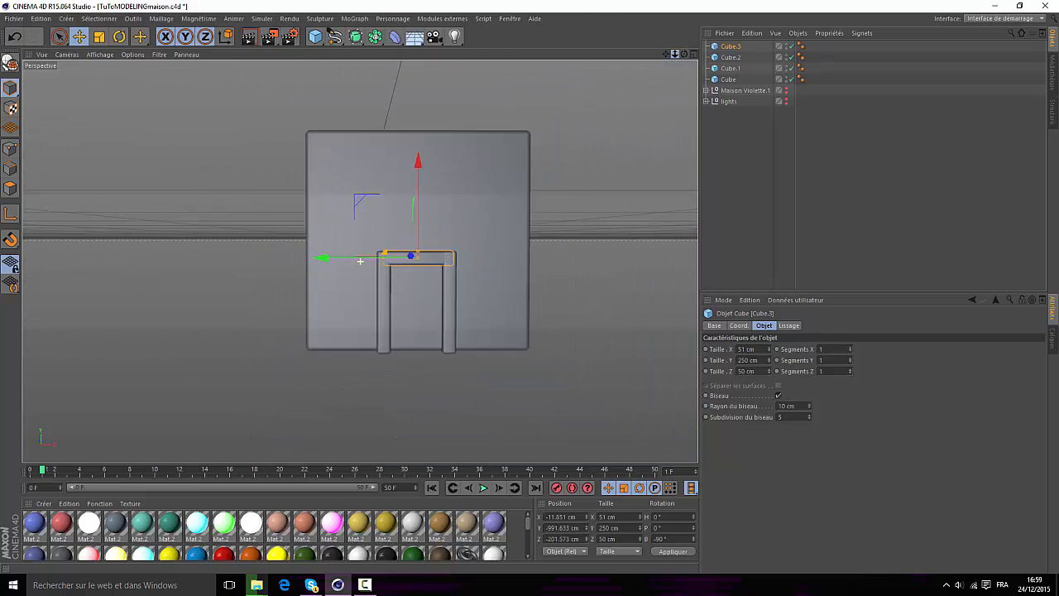
pyautogui.scroll(5, 360, 260)
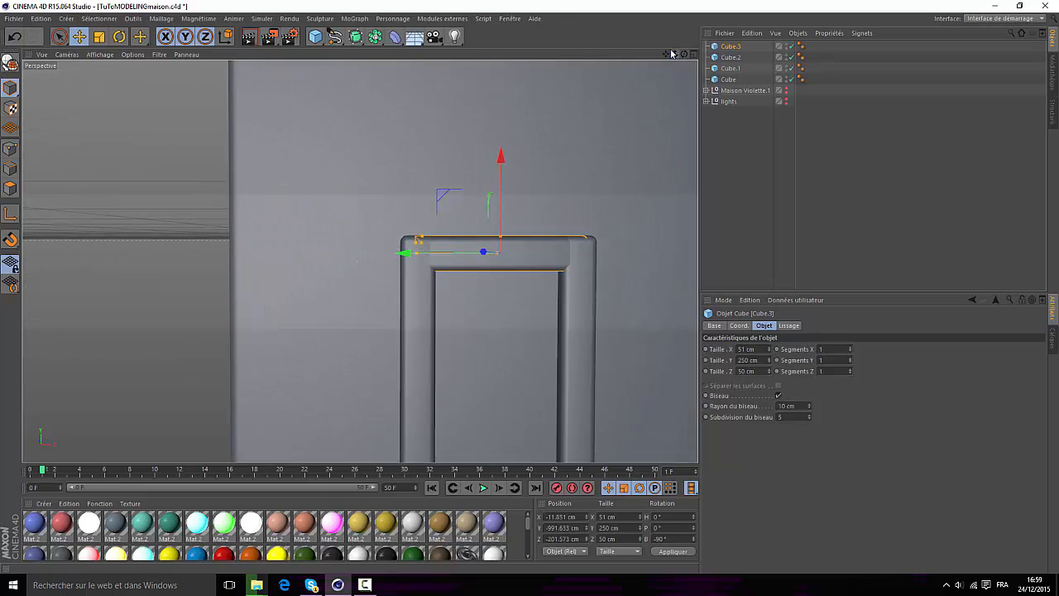
pyautogui.click(728, 78)
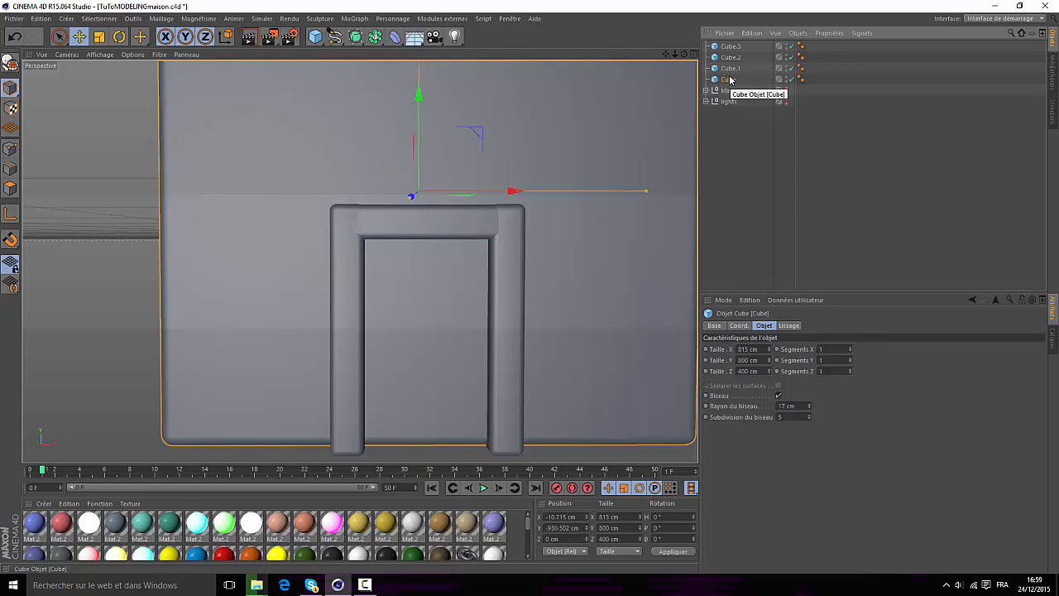
pyautogui.rightClick(730, 80)
pyautogui.click(769, 404)
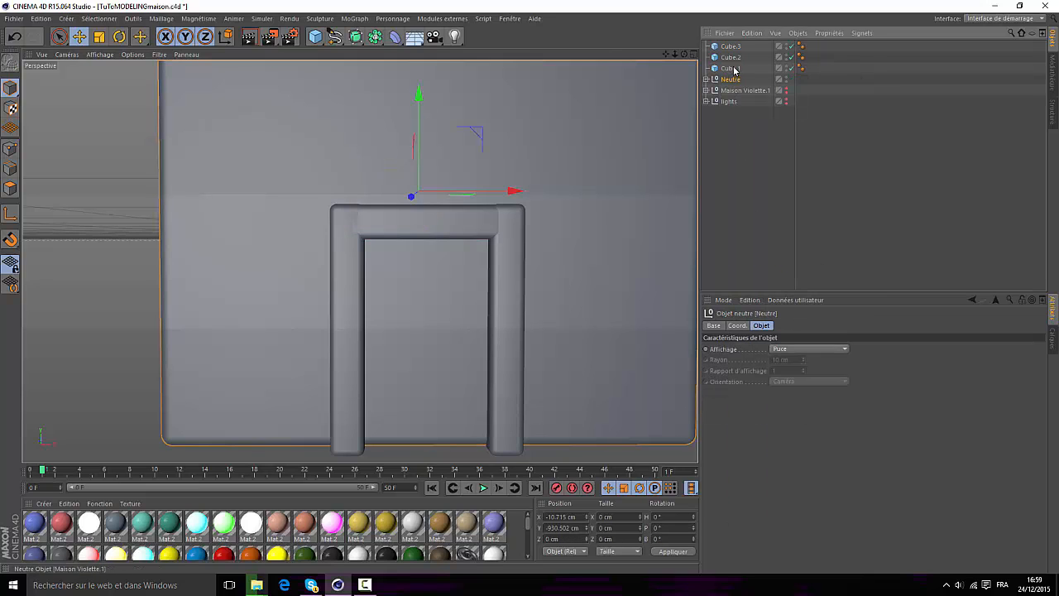
pyautogui.doubleClick(730, 79)
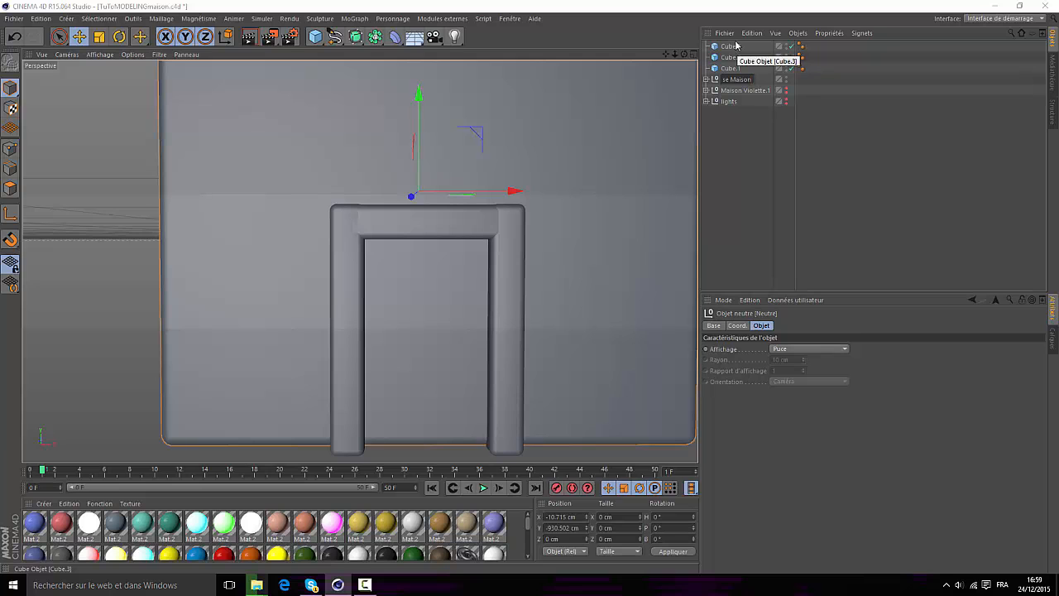
# - Nudge the lintel up slightly to about -991.0 cm in Y to align it with the tops of the door pillars
pyautogui.scroll(5, 407, 213)
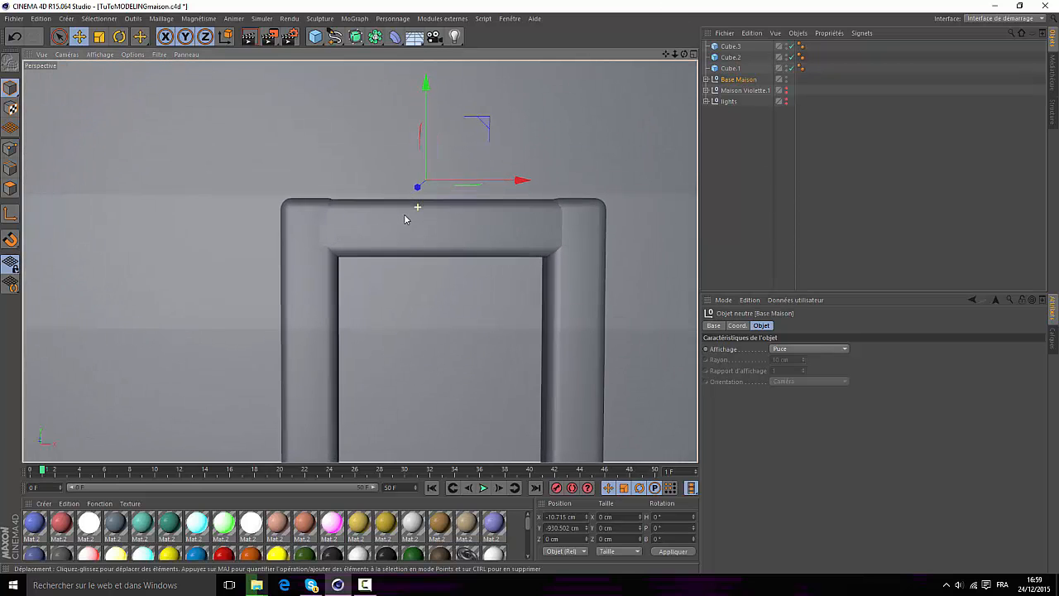
pyautogui.click(406, 232)
pyautogui.scroll(3, 406, 232)
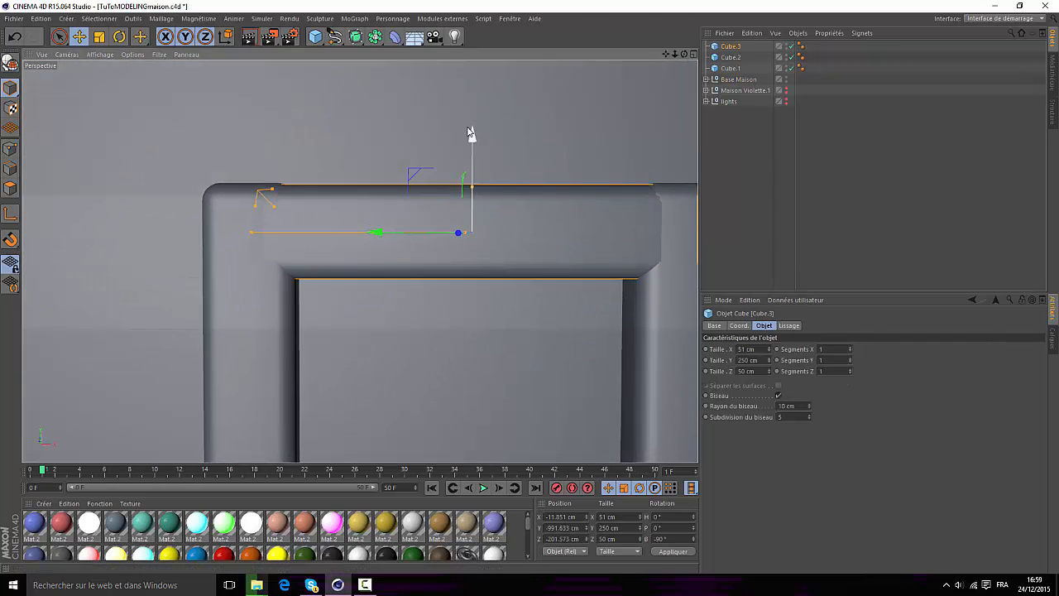
pyautogui.moveTo(473, 135); pyautogui.dragTo(473, 133)
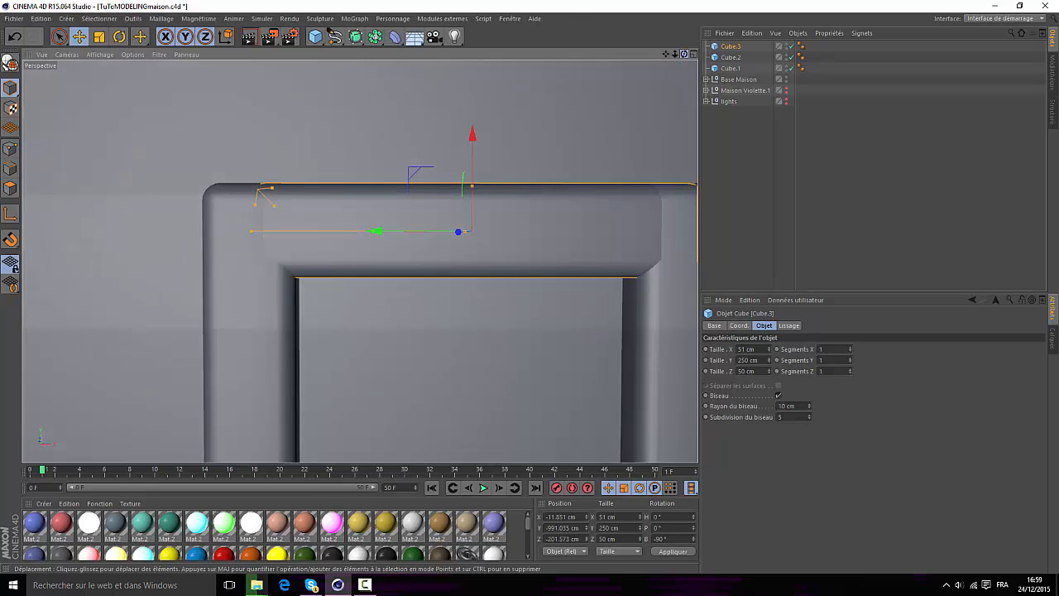
pyautogui.moveTo(684, 55); pyautogui.dragTo(719, 87)
pyautogui.keyDown('alt'); pyautogui.moveTo(359, 260); pyautogui.dragTo(359, 261); pyautogui.keyUp('alt')
# - Add a cube and move it down to the base of the door in the front view, at about -1338 cm in Y
pyautogui.click(694, 54)
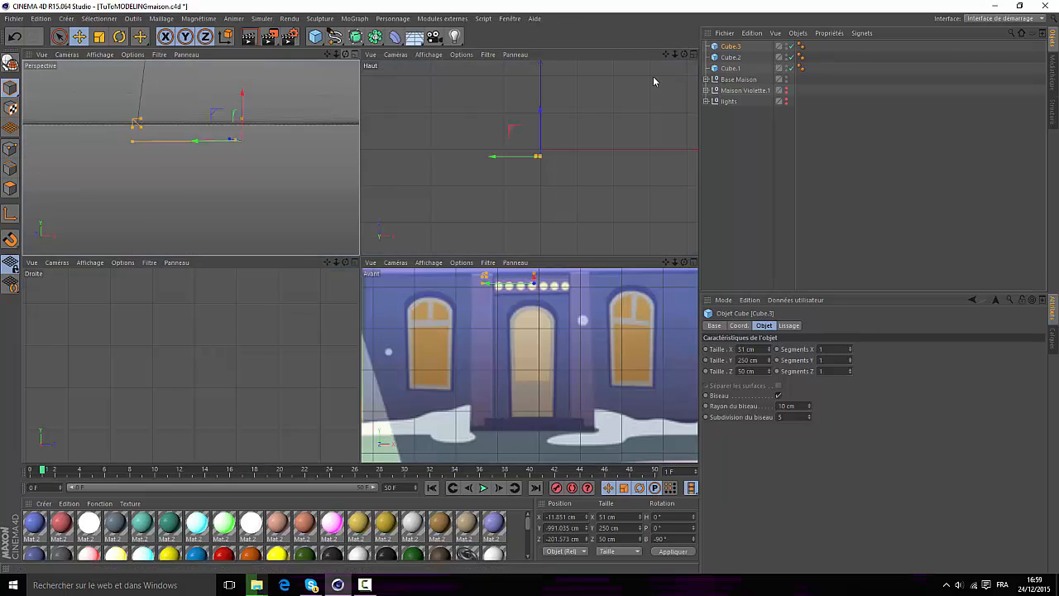
pyautogui.click(693, 262)
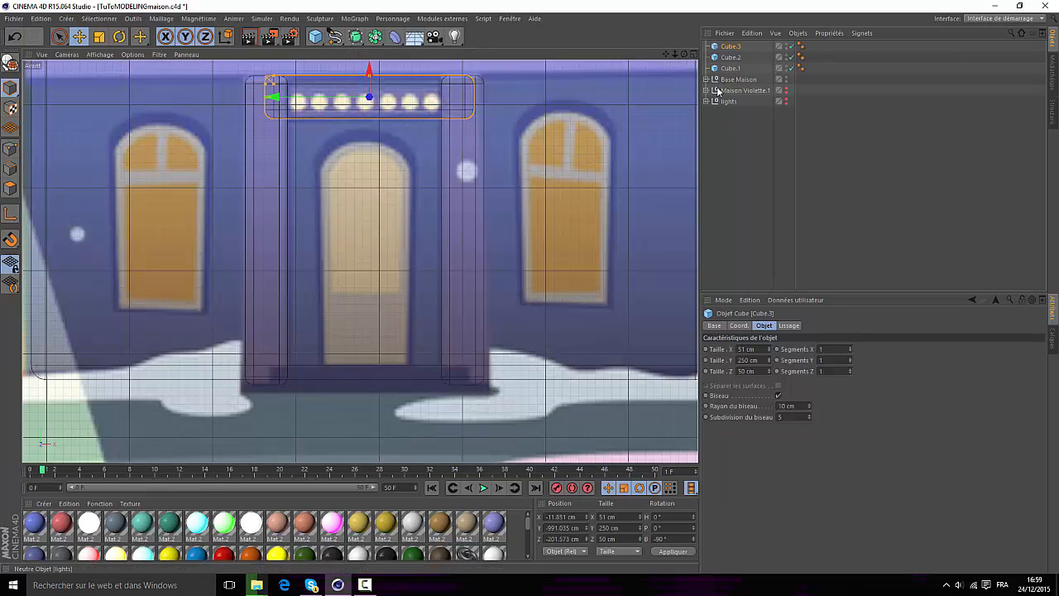
pyautogui.moveTo(674, 54); pyautogui.dragTo(661, 1)
pyautogui.scroll(4, 423, 382)
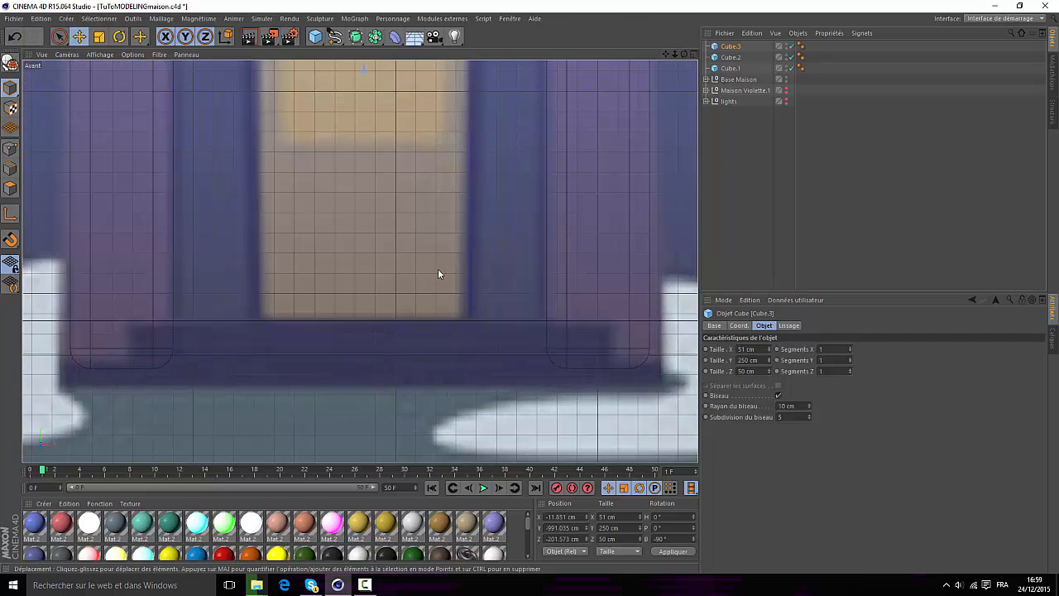
pyautogui.scroll(-3, 229, 332)
pyautogui.moveTo(315, 36); pyautogui.dragTo(421, 49)
pyautogui.scroll(-10, 416, 284)
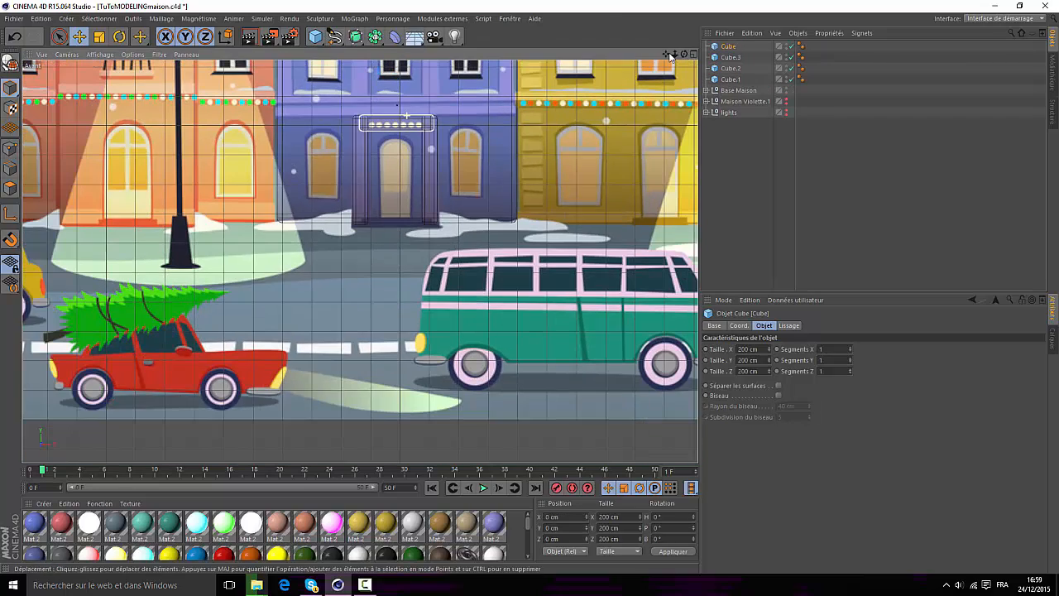
pyautogui.moveTo(667, 55); pyautogui.dragTo(652, 287)
pyautogui.scroll(-4, 383, 113)
pyautogui.scroll(-2, 383, 113)
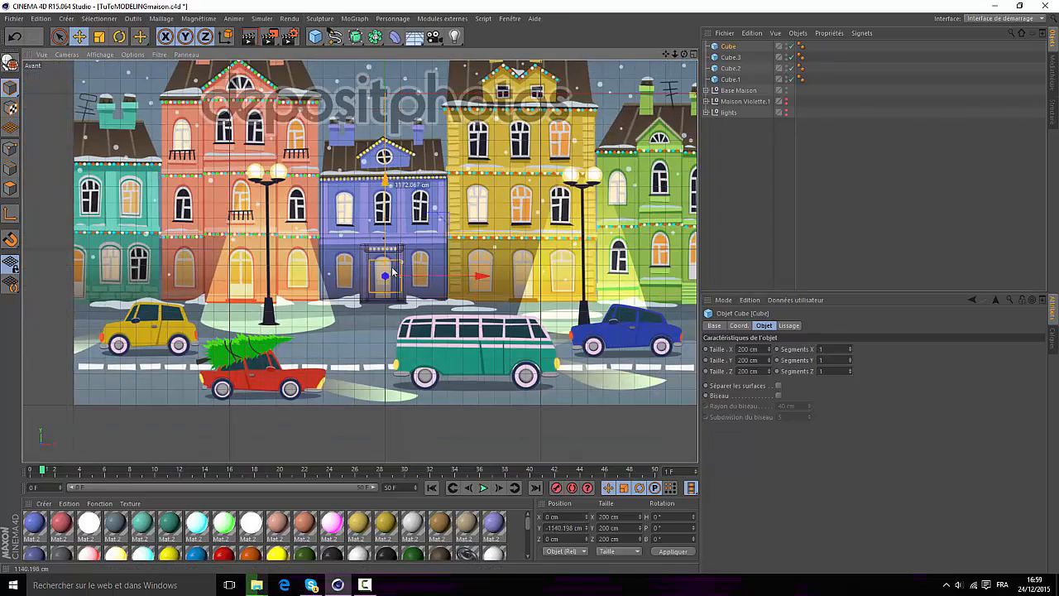
pyautogui.scroll(10, 392, 271)
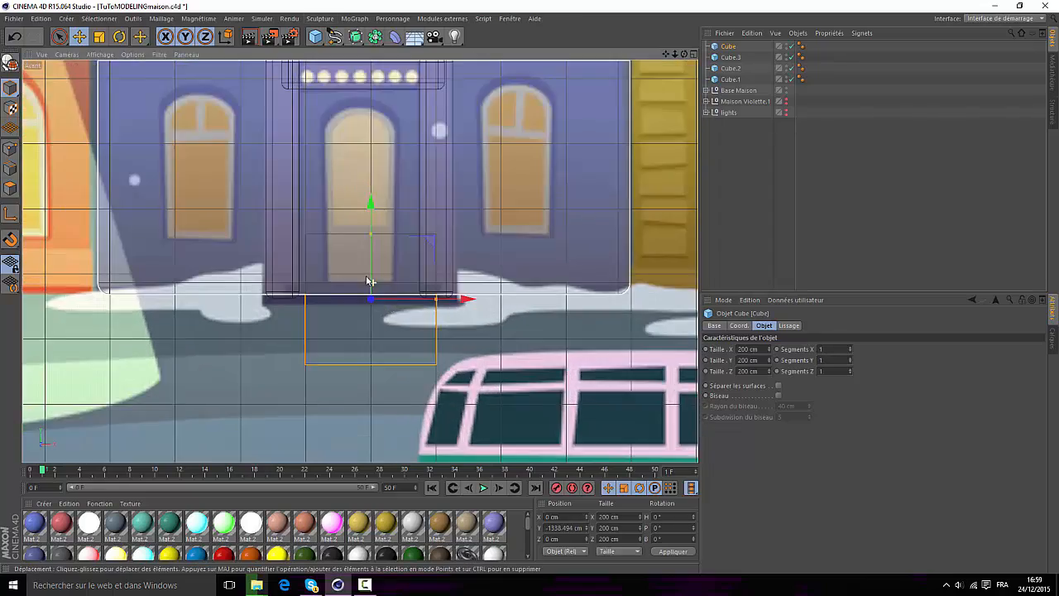
pyautogui.scroll(3, 369, 269)
# - Shape the new cube into a doorstep slab about 293 cm wide and 15 cm high, centred between the pillars at about -17 cm in X
pyautogui.moveTo(374, 220); pyautogui.dragTo(373, 301)
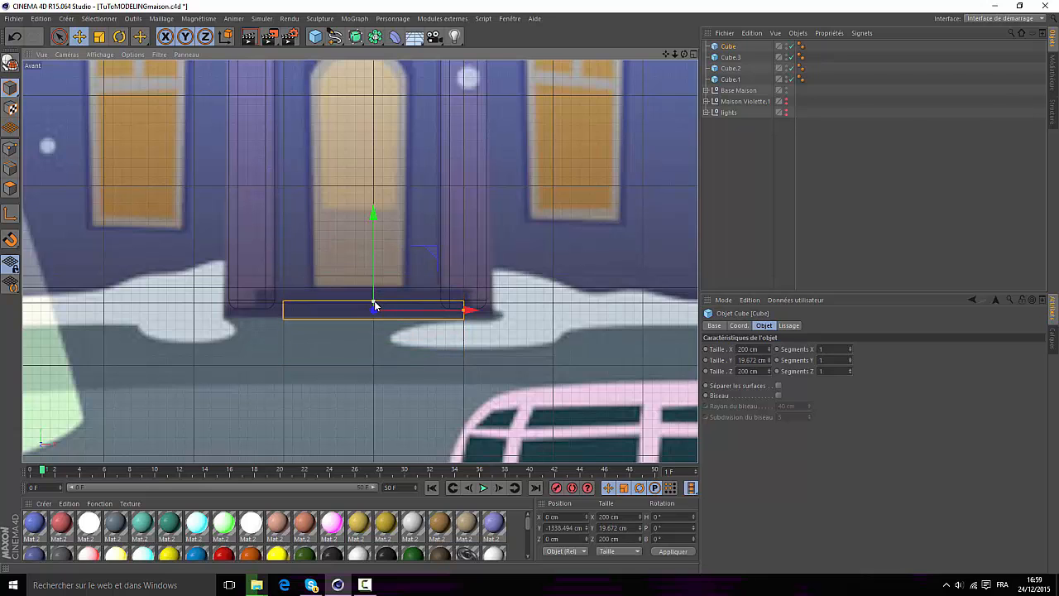
pyautogui.scroll(3, 374, 306)
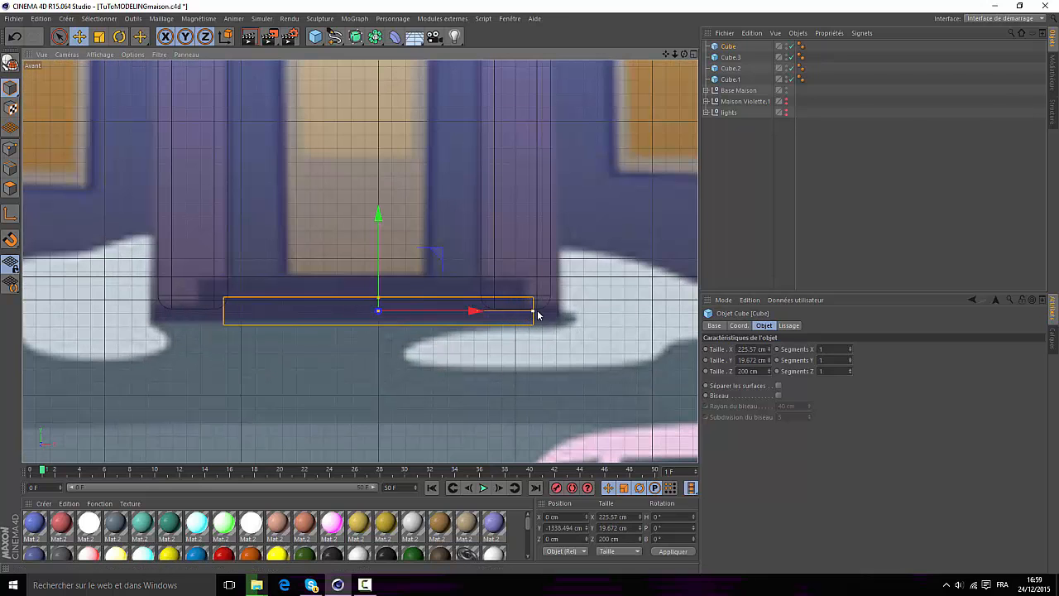
pyautogui.moveTo(574, 313); pyautogui.dragTo(577, 313)
pyautogui.moveTo(468, 312); pyautogui.dragTo(449, 315)
pyautogui.moveTo(352, 301); pyautogui.dragTo(355, 304)
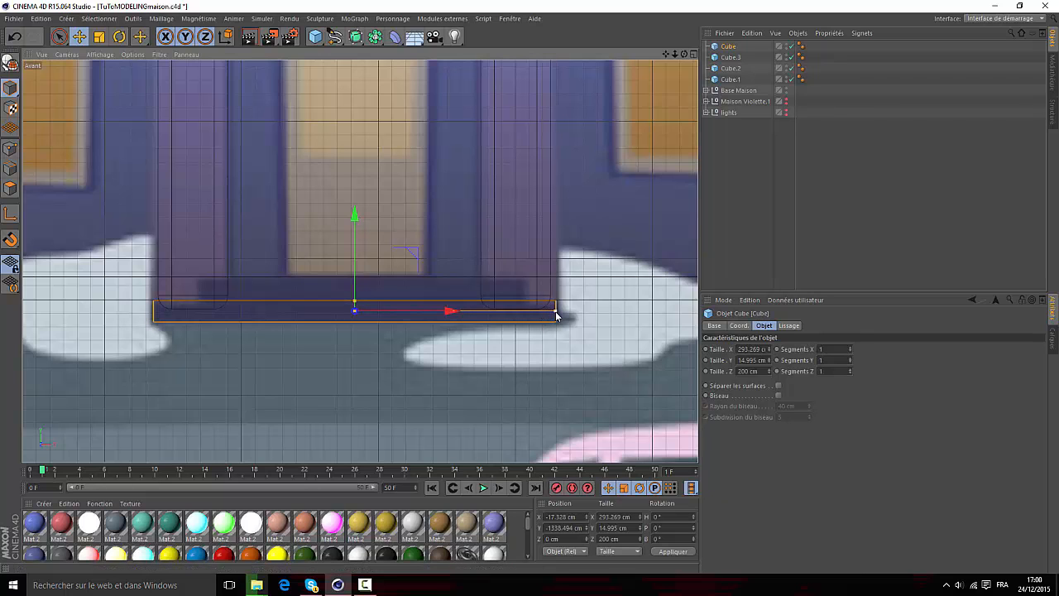
# - Fit the doorstep slab to the pillar bases and set its size to 284 cm in X and 16 cm in Y
pyautogui.scroll(5, 555, 315)
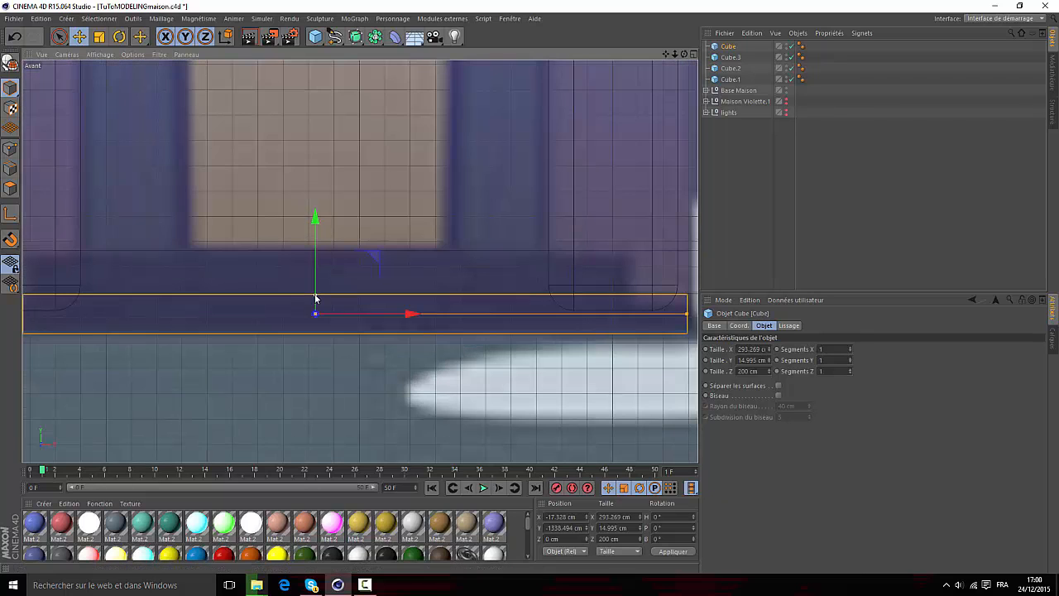
pyautogui.moveTo(316, 300); pyautogui.dragTo(316, 293)
pyautogui.scroll(-5, 334, 282)
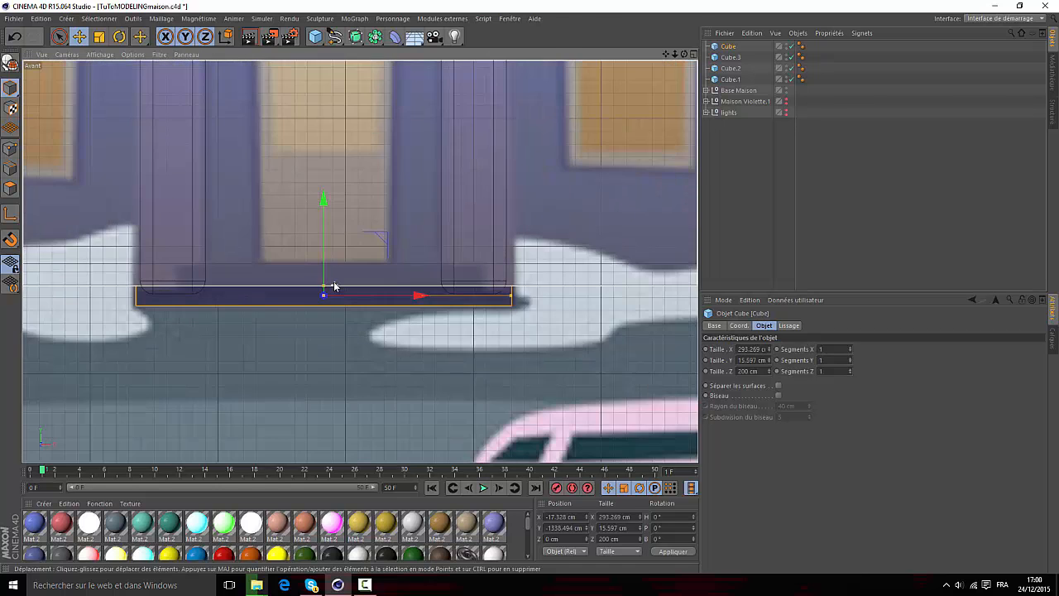
pyautogui.scroll(5, 331, 269)
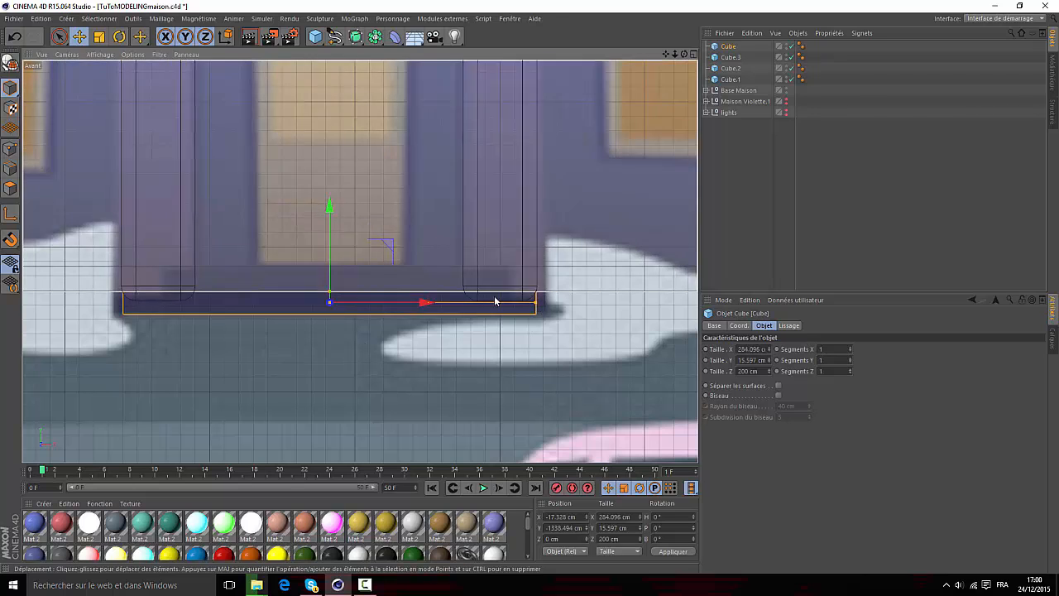
pyautogui.doubleClick(745, 349)
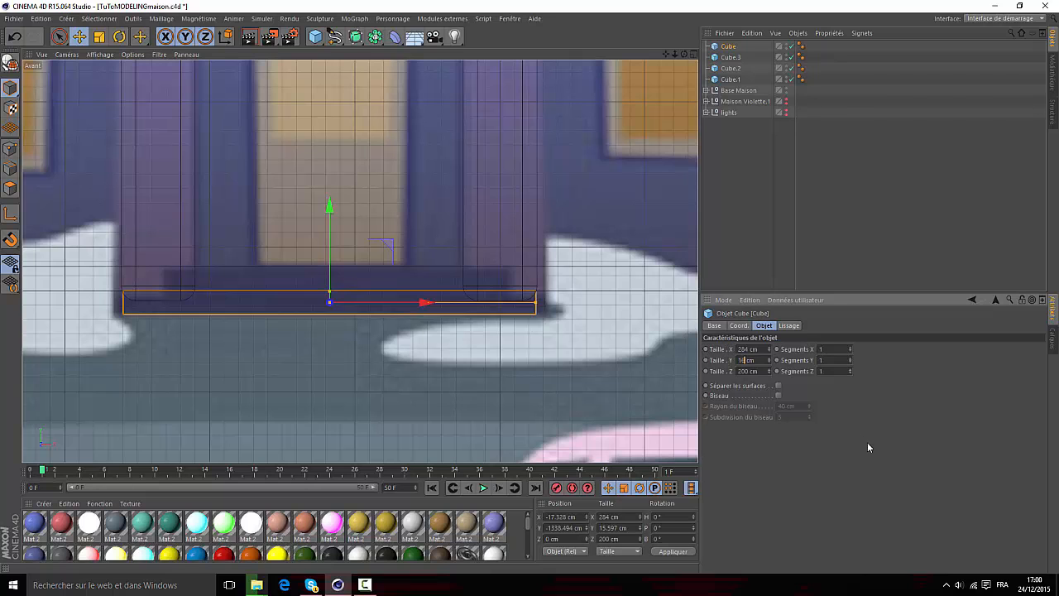
pyautogui.scroll(-3, 298, 284)
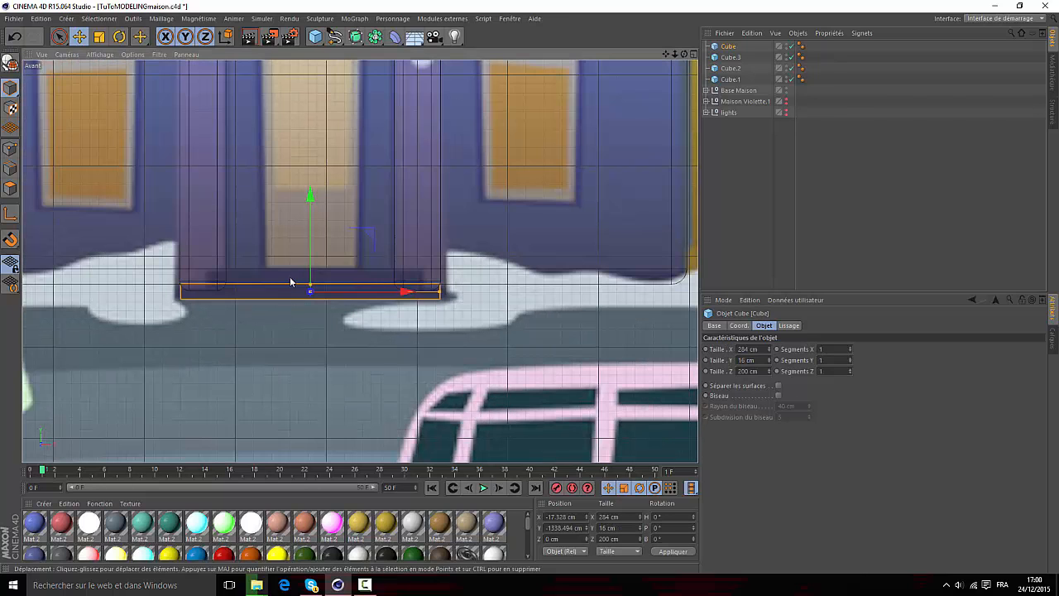
# - Move the doorstep slab forward to the front of the house, at about -200 cm in Z
pyautogui.click(693, 56)
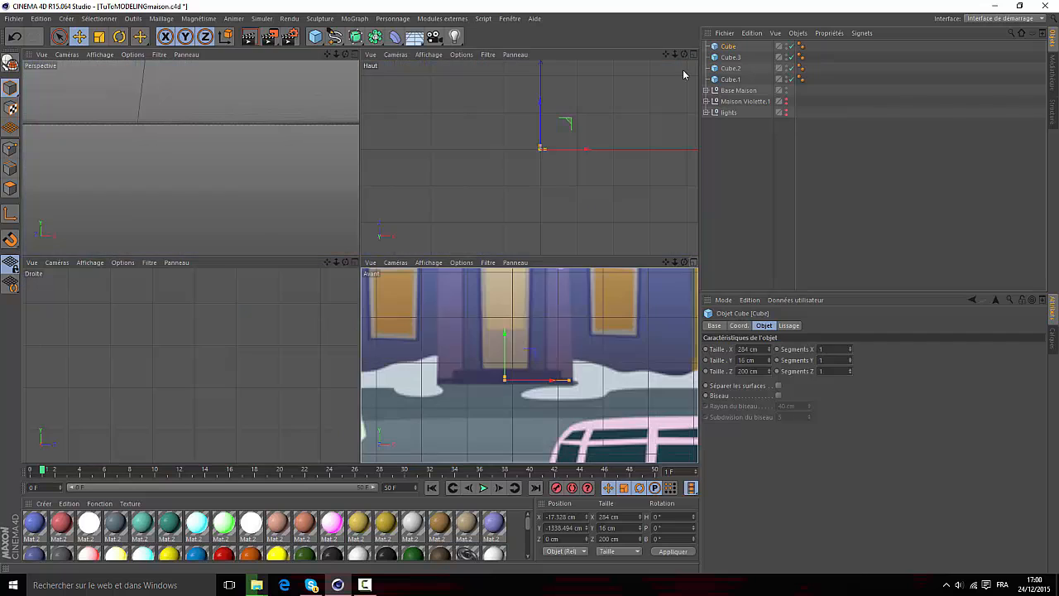
pyautogui.click(356, 55)
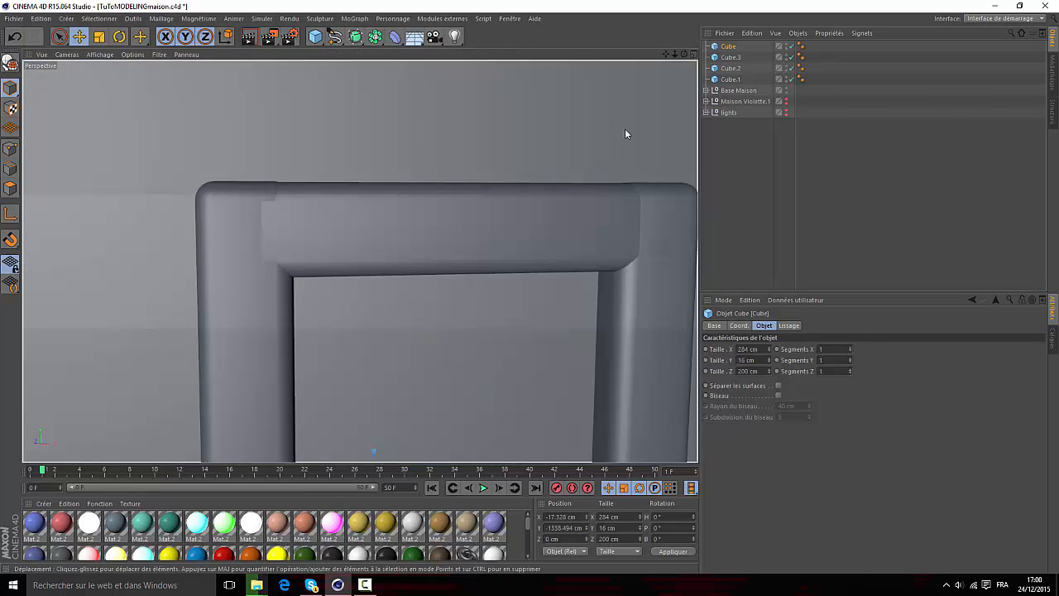
pyautogui.moveTo(666, 55); pyautogui.dragTo(665, 5)
pyautogui.moveTo(675, 55); pyautogui.dragTo(768, 69)
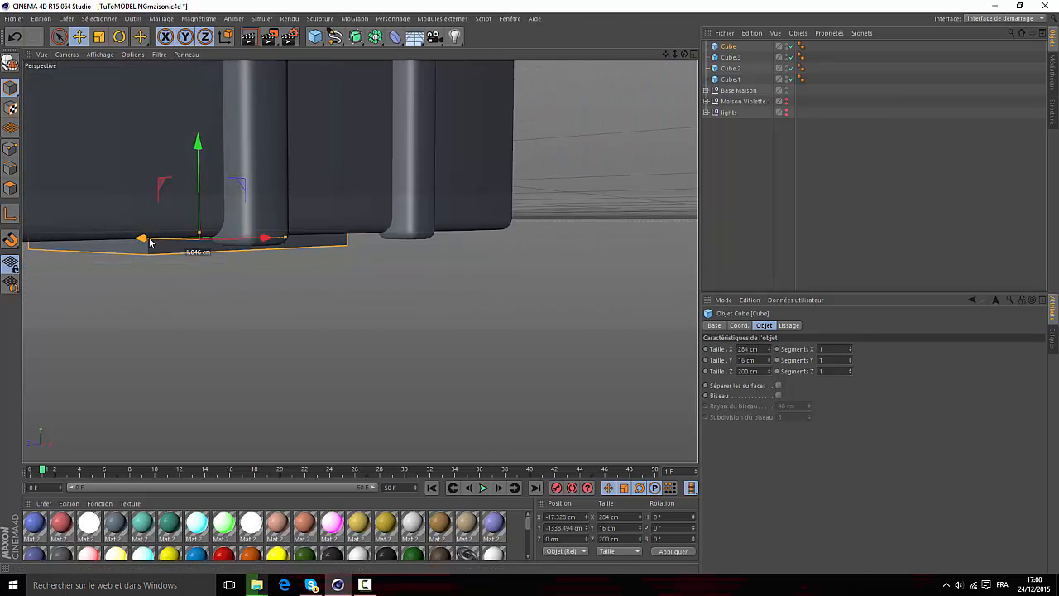
pyautogui.moveTo(150, 243); pyautogui.dragTo(277, 269)
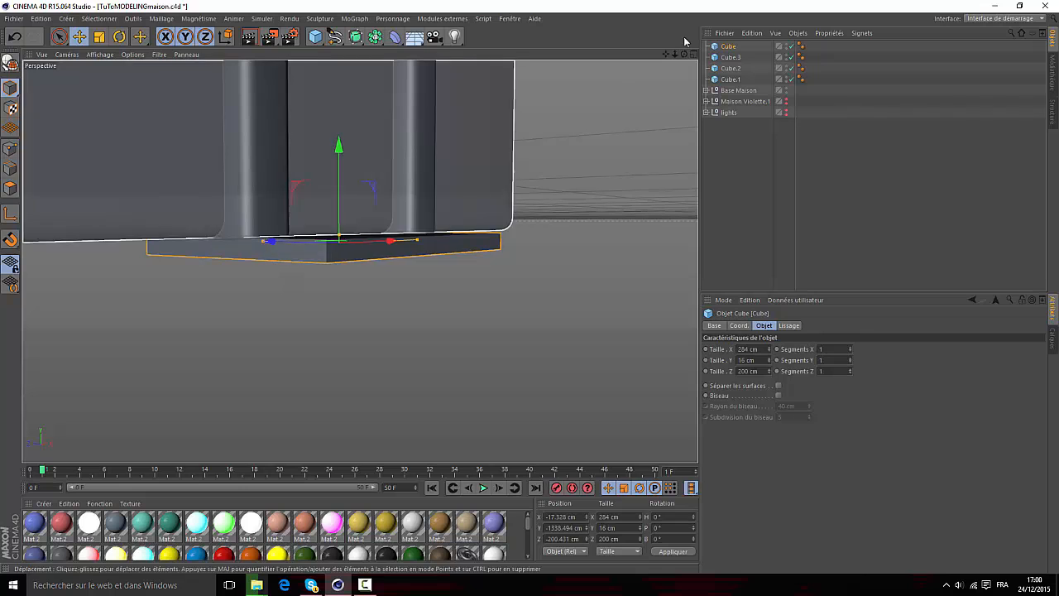
# - Raise the doorstep slab to about -1325 cm in Y so it meets the feet of the door pillars
pyautogui.moveTo(684, 55)
pyautogui.mouseDown()
pyautogui.moveTo(649, 77)
pyautogui.moveTo(555, 81)
pyautogui.moveTo(501, 55)
pyautogui.moveTo(633, 120)
pyautogui.mouseUp()
pyautogui.moveTo(541, 168); pyautogui.dragTo(540, 146)
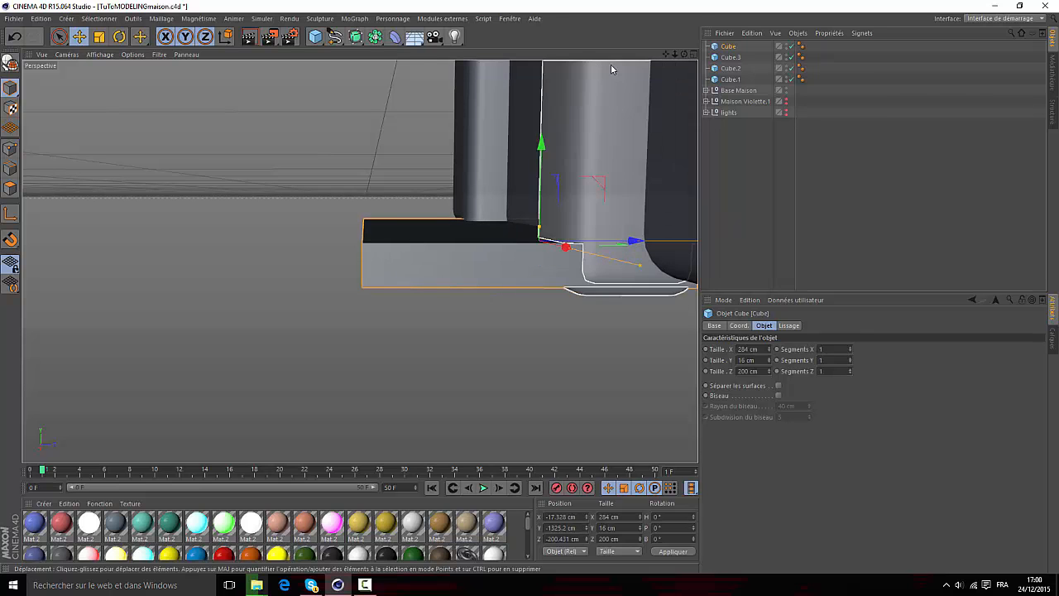
pyautogui.moveTo(684, 55); pyautogui.dragTo(685, 10)
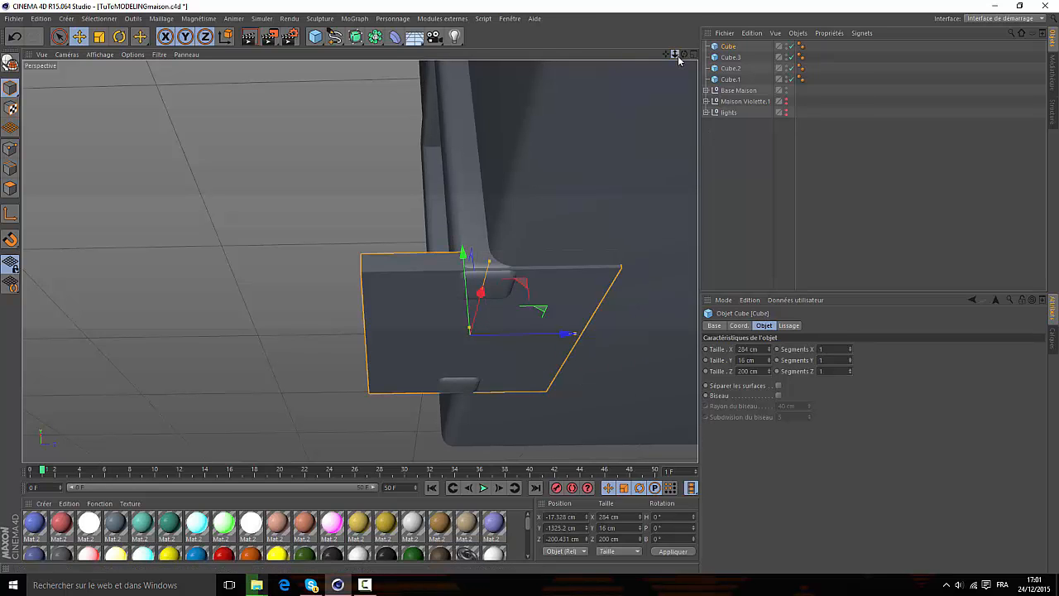
pyautogui.moveTo(678, 57); pyautogui.dragTo(798, 79)
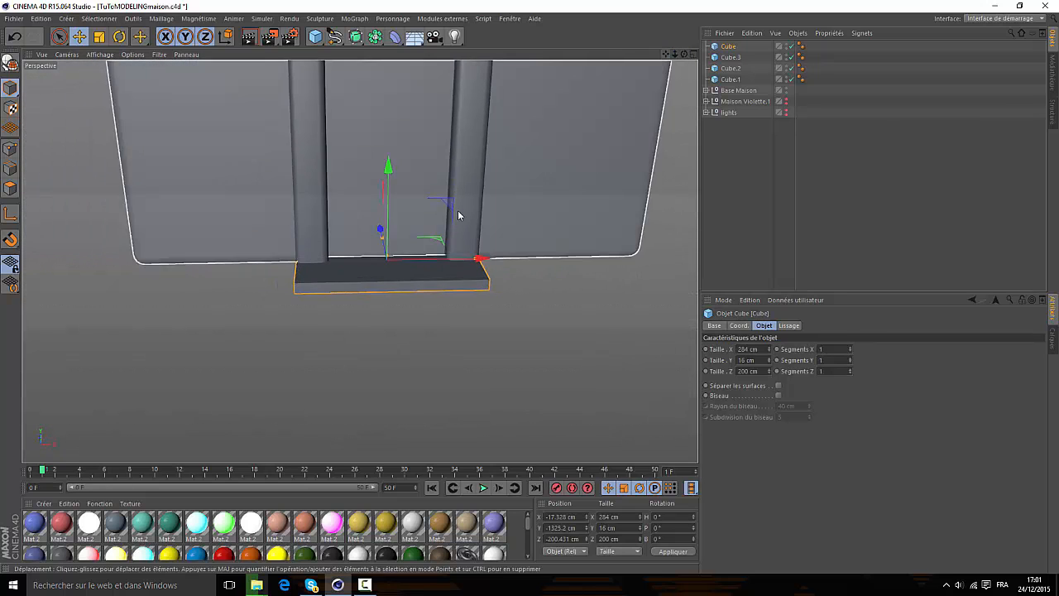
pyautogui.scroll(5, 452, 224)
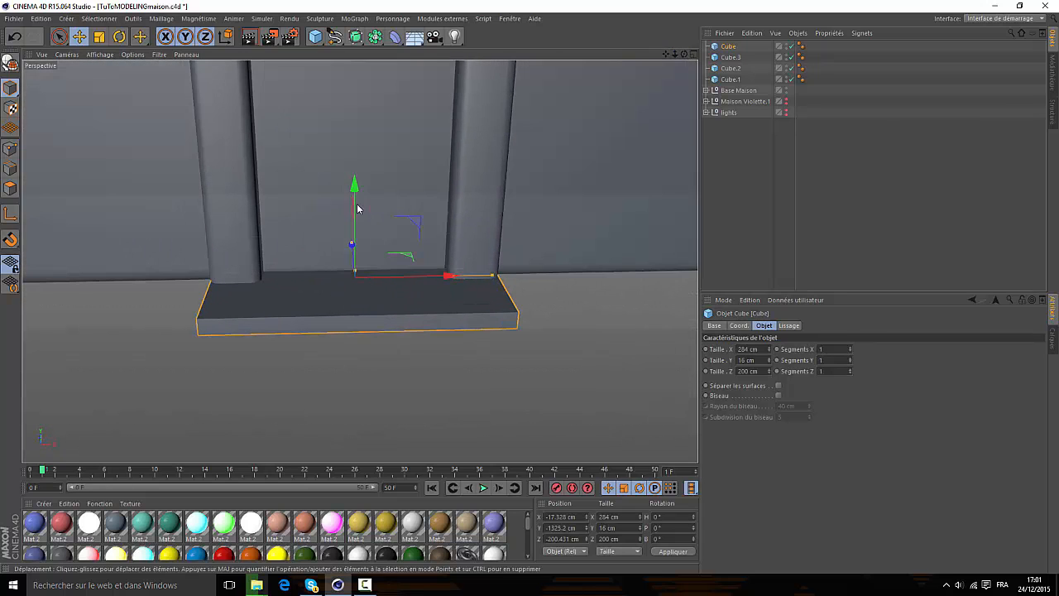
# - Duplicate the doorstep slab upward to about -1309 cm in Y and narrow the copy to about 193 cm in X
pyautogui.click(695, 55)
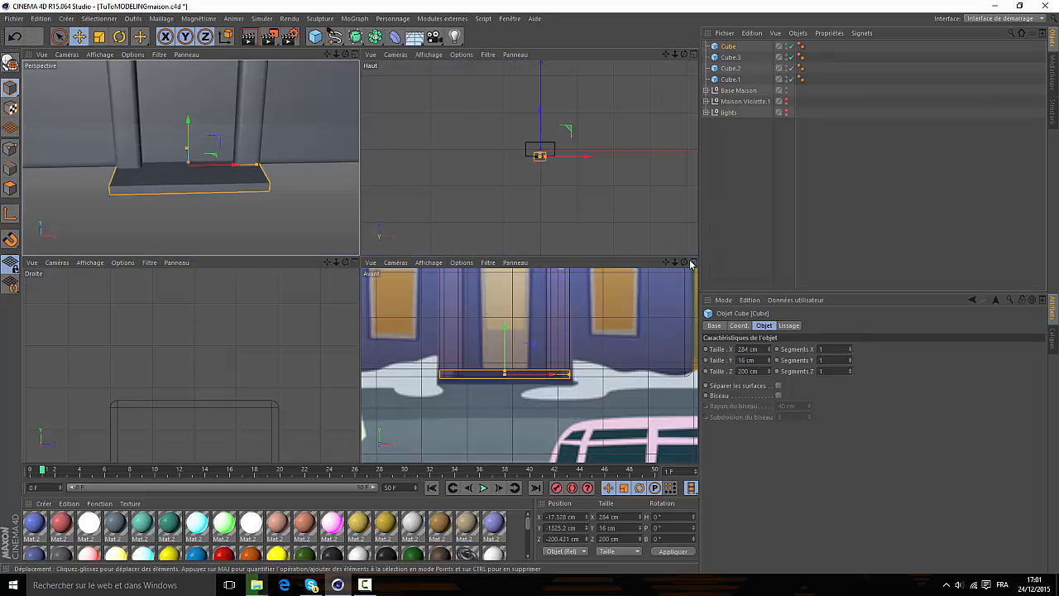
pyautogui.click(692, 262)
pyautogui.scroll(6, 195, 280)
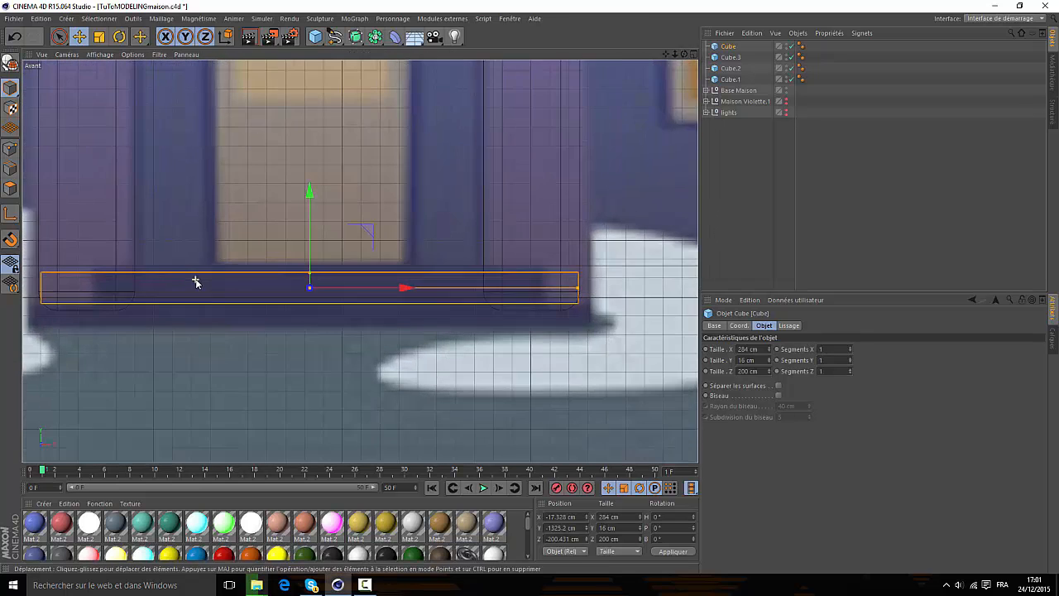
pyautogui.scroll(1, 195, 283)
pyautogui.click(729, 47)
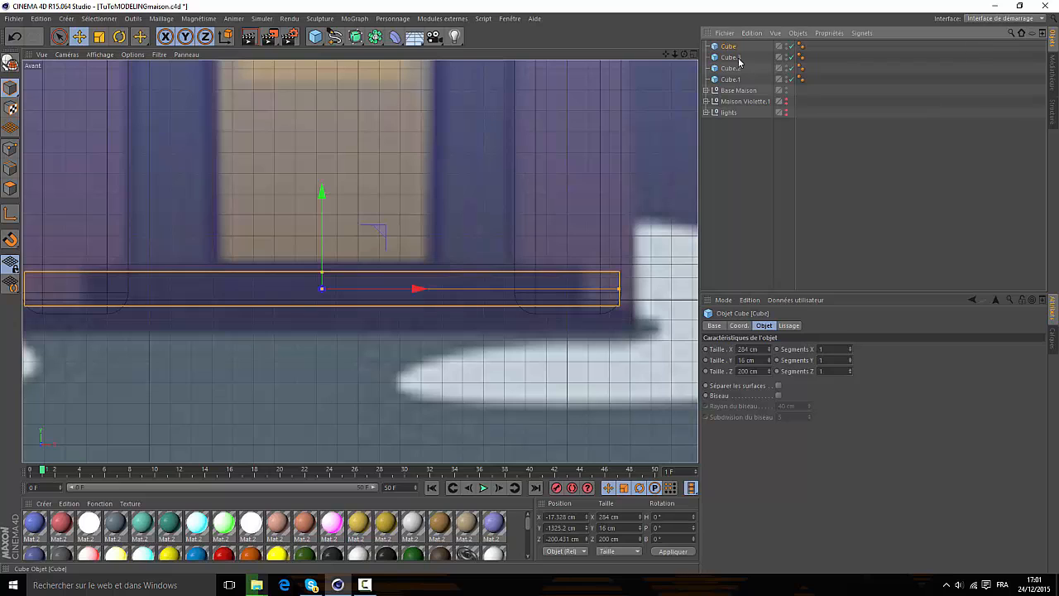
pyautogui.keyDown('ctrl'); pyautogui.moveTo(322, 197); pyautogui.dragTo(330, 168); pyautogui.keyUp('ctrl')
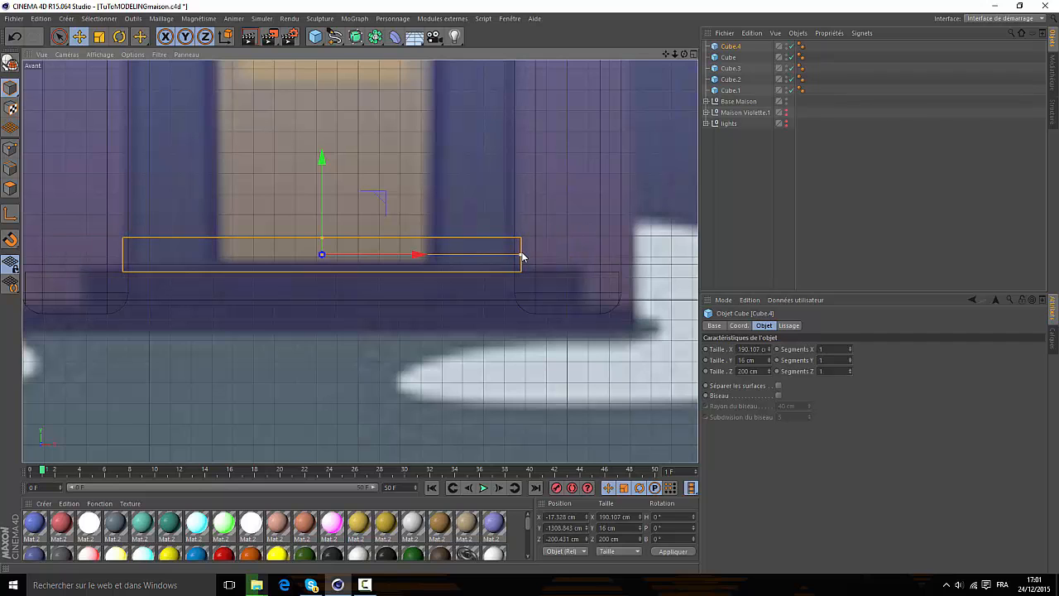
pyautogui.click(693, 54)
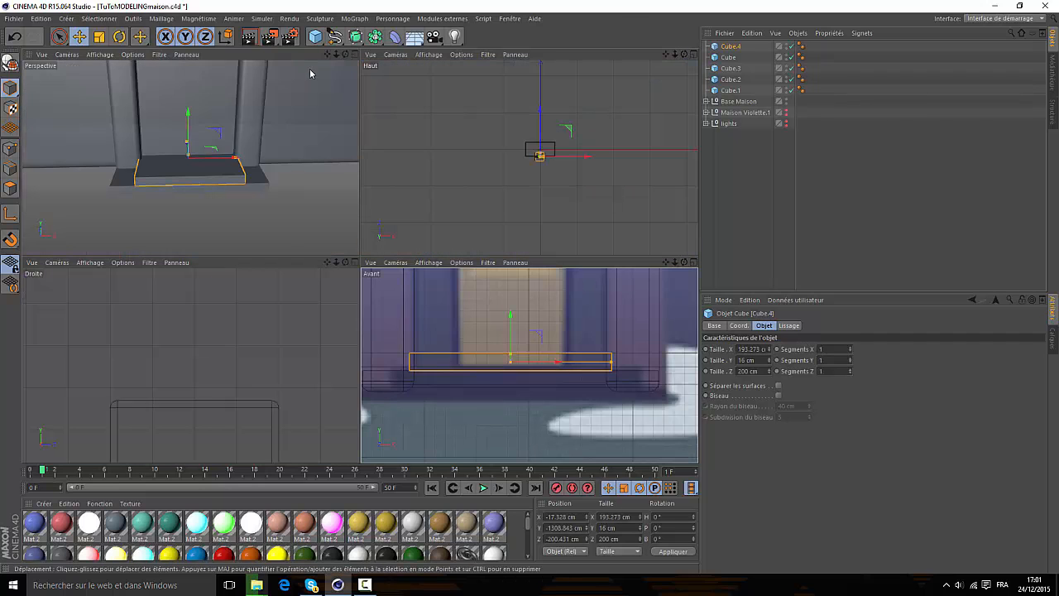
# - Move the upper step back to about -175 cm in Z and narrow it to about 188 cm in X
pyautogui.click(356, 55)
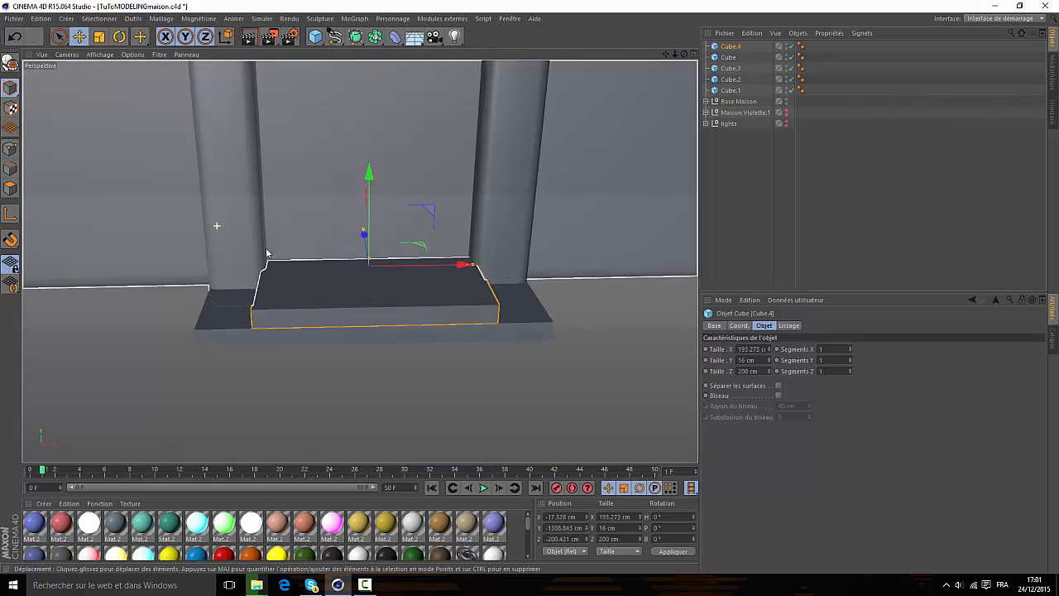
pyautogui.scroll(1, 343, 273)
pyautogui.moveTo(685, 54); pyautogui.dragTo(471, 253)
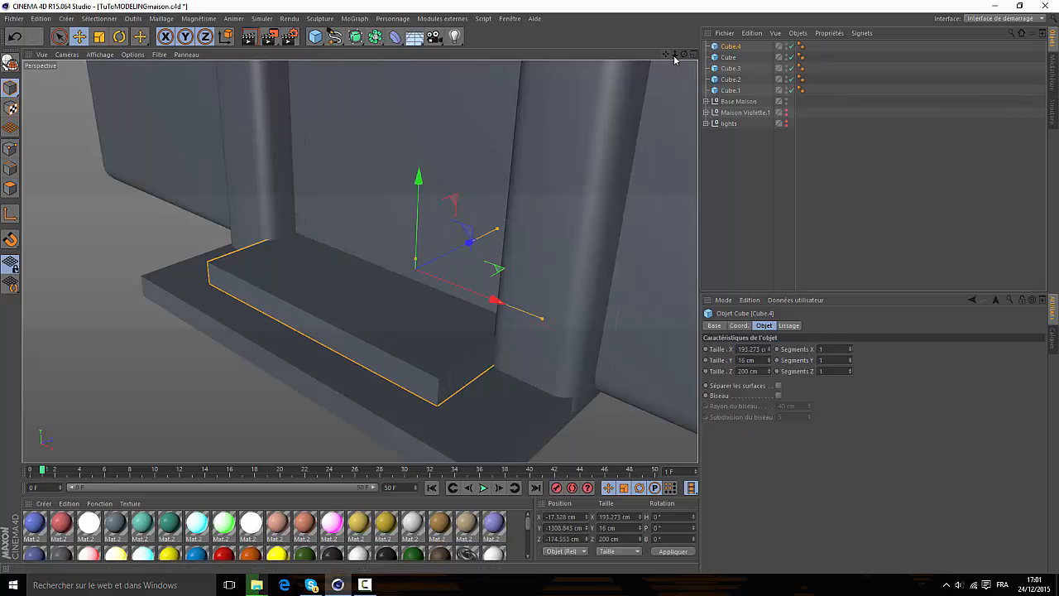
pyautogui.moveTo(685, 55); pyautogui.dragTo(487, 272)
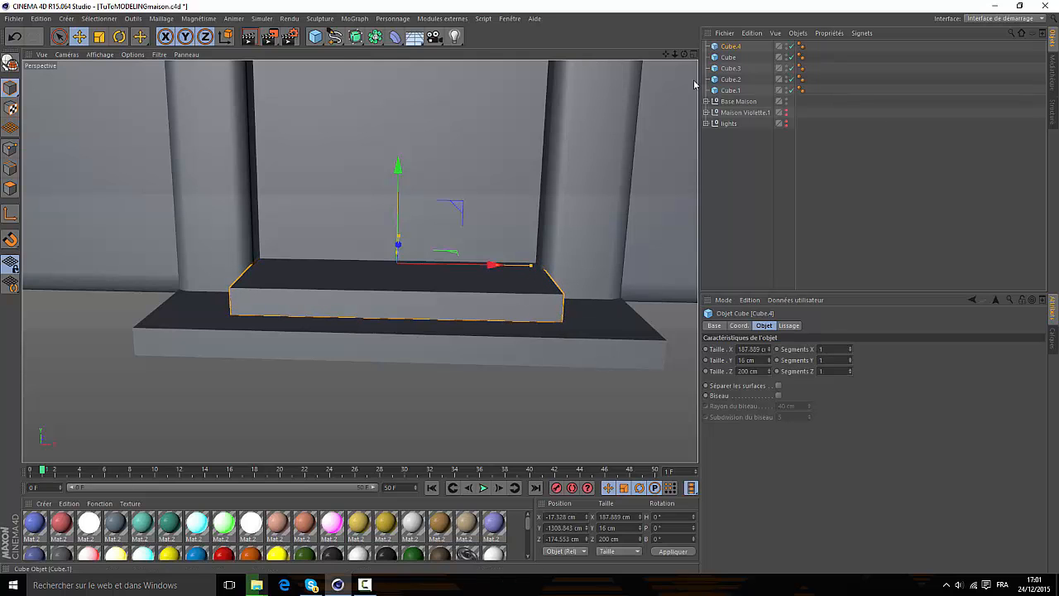
# - Adjust the lower doorstep slab's width to about 288 cm in X so it fully supports the pillar bases
pyautogui.moveTo(684, 54); pyautogui.dragTo(298, 272)
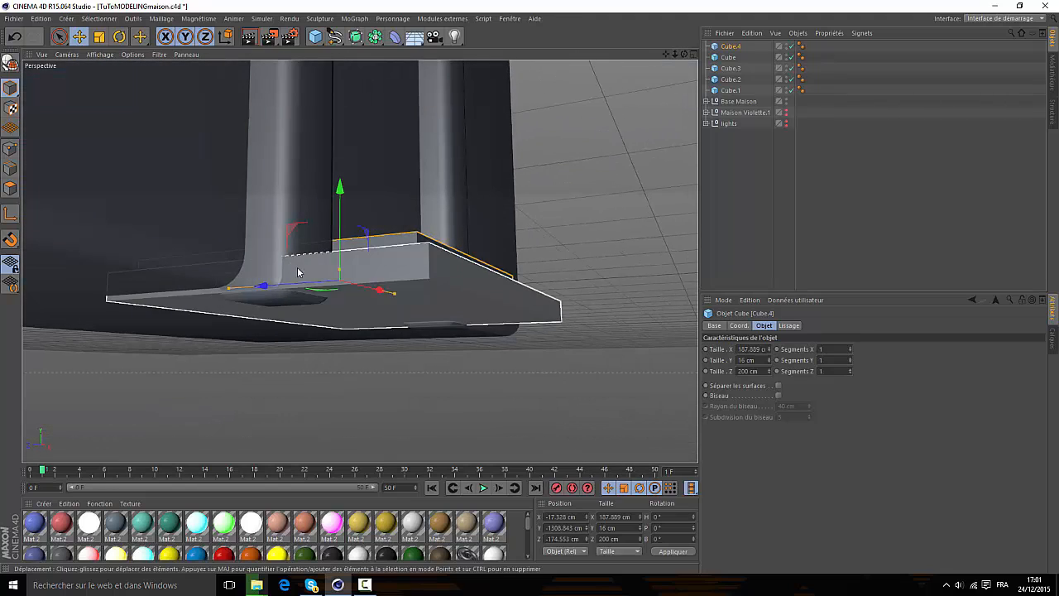
pyautogui.moveTo(685, 54); pyautogui.dragTo(359, 261)
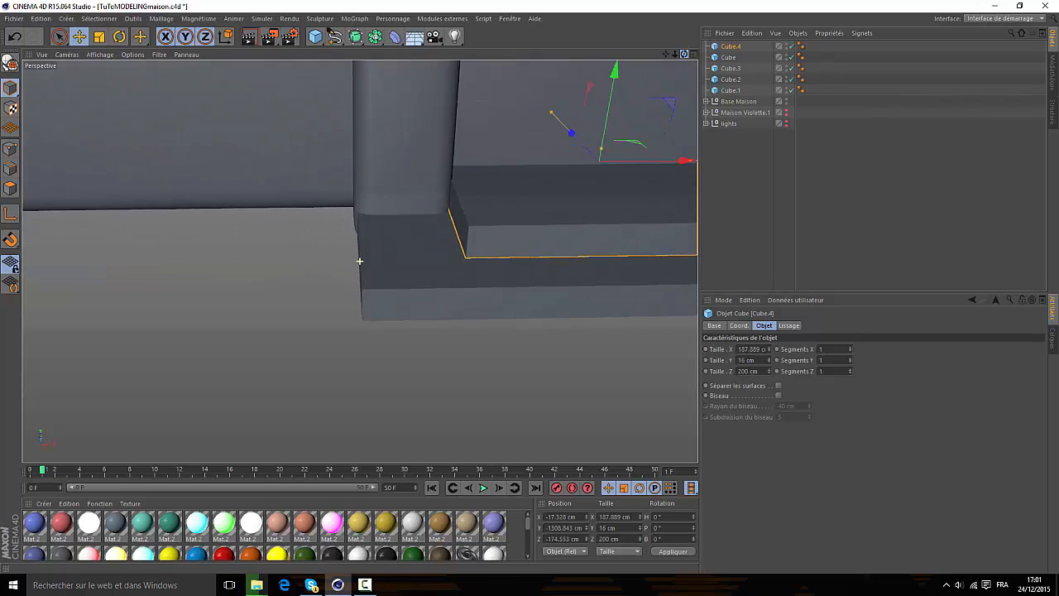
pyautogui.click(420, 245)
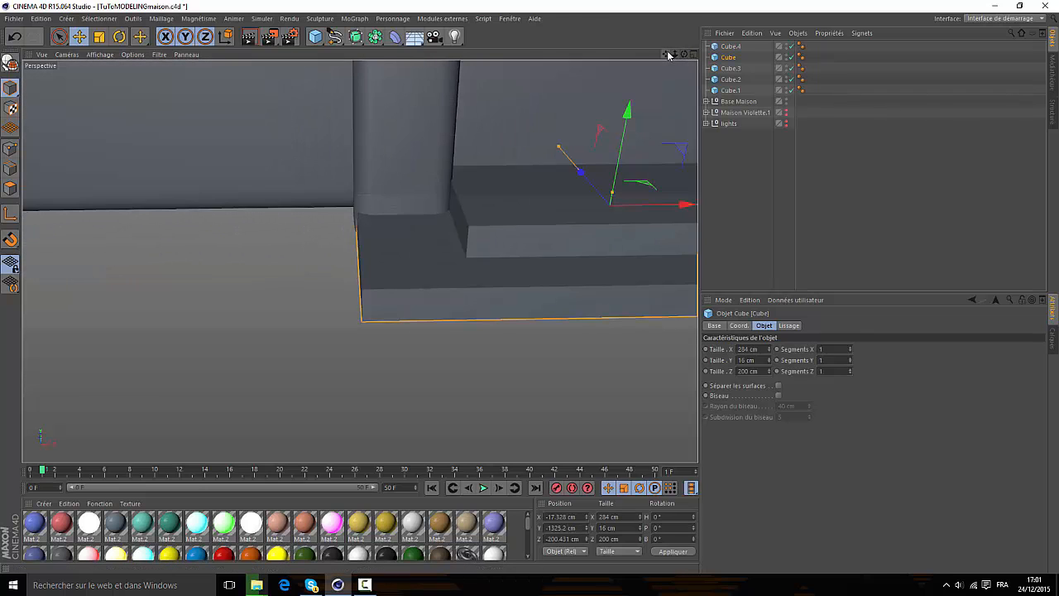
pyautogui.moveTo(666, 55); pyautogui.dragTo(609, 80)
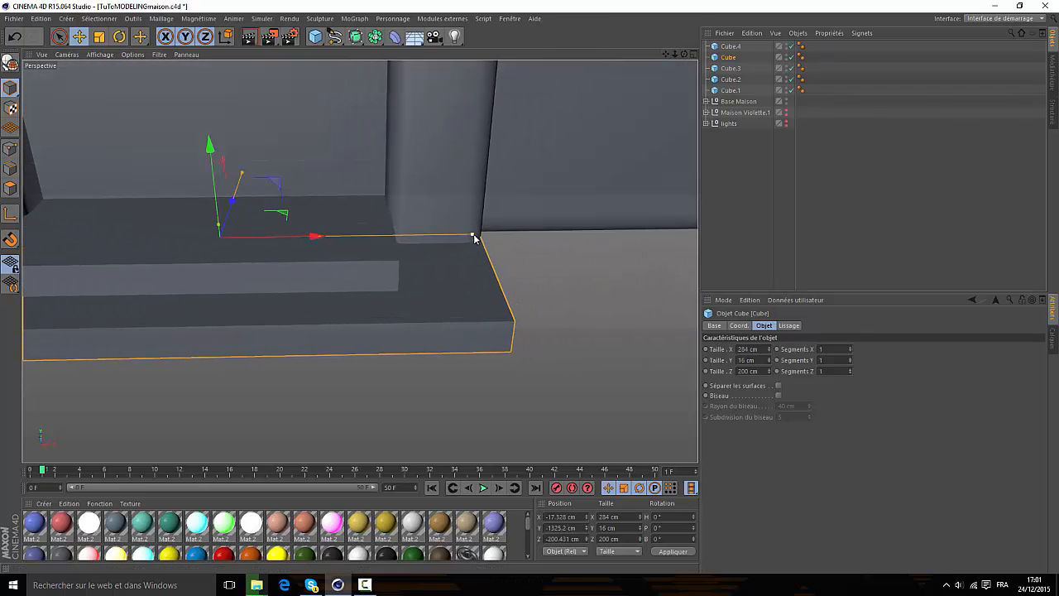
pyautogui.moveTo(684, 53); pyautogui.dragTo(359, 261)
pyautogui.keyDown('alt'); pyautogui.moveTo(360, 261); pyautogui.dragTo(361, 261); pyautogui.keyUp('alt')
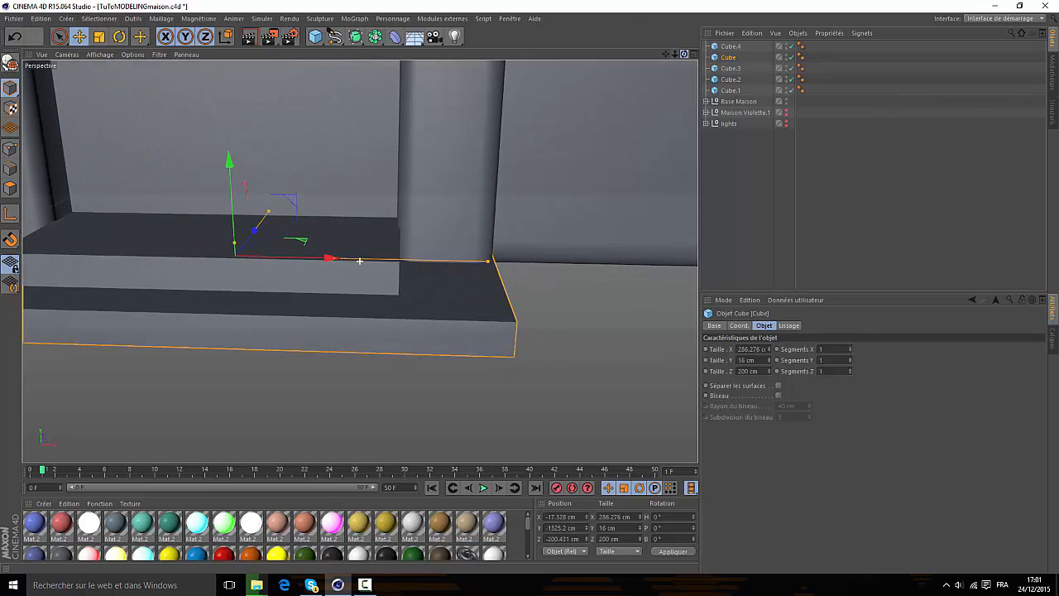
pyautogui.moveTo(676, 55); pyautogui.dragTo(360, 261)
pyautogui.keyDown('alt'); pyautogui.moveTo(360, 261); pyautogui.dragTo(360, 262, button='right'); pyautogui.keyUp('alt')
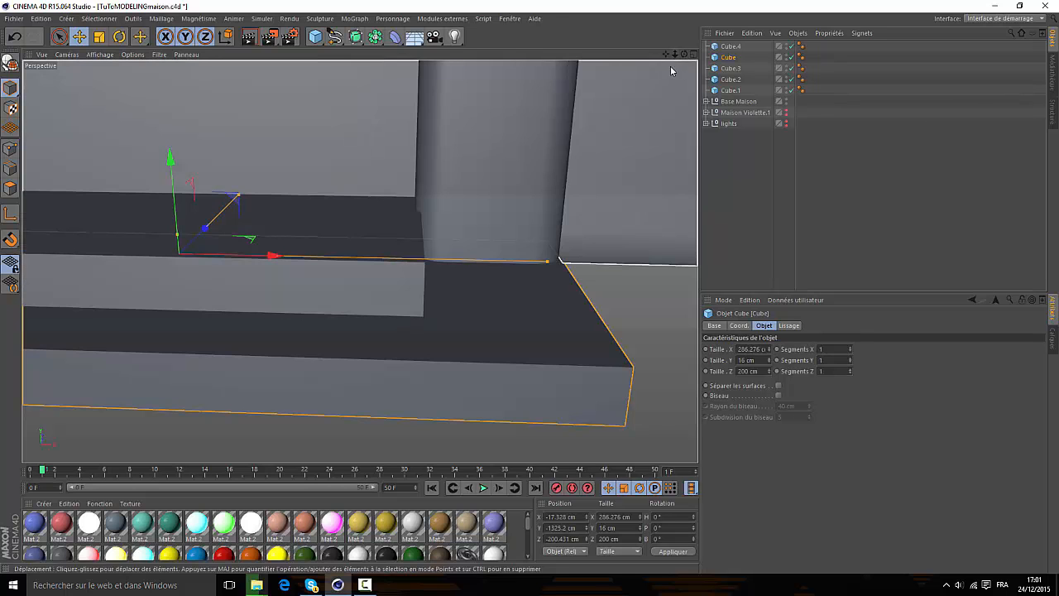
pyautogui.moveTo(676, 55); pyautogui.dragTo(360, 262)
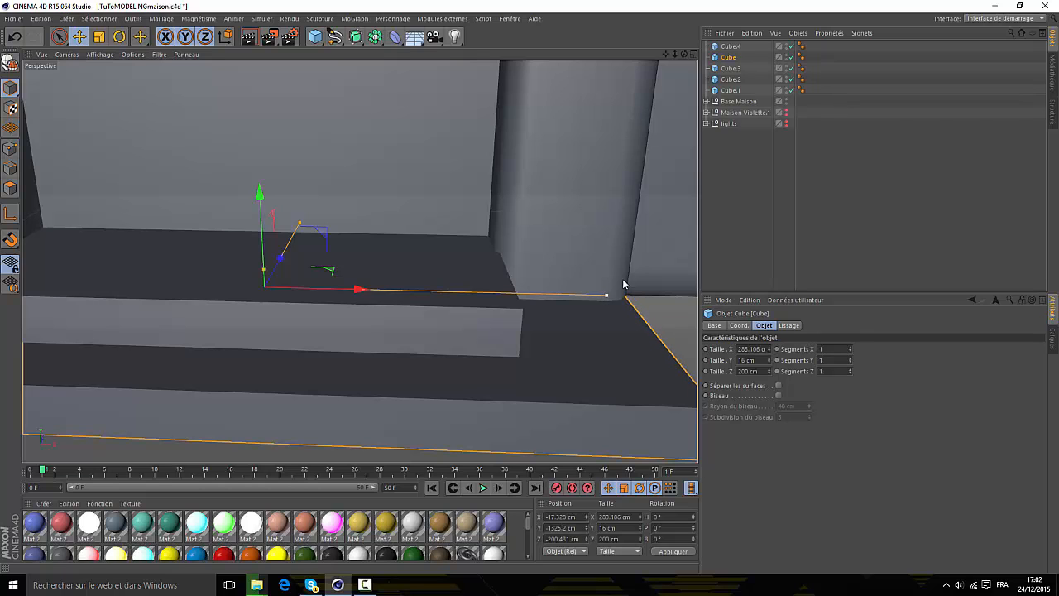
pyautogui.moveTo(684, 55); pyautogui.dragTo(692, 222)
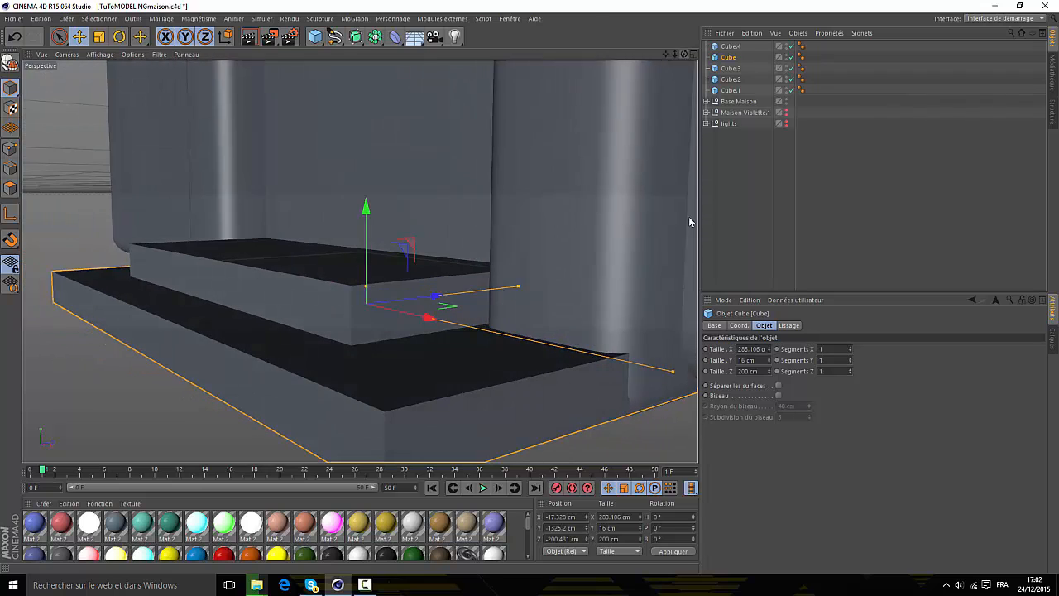
pyautogui.moveTo(673, 371); pyautogui.dragTo(683, 376)
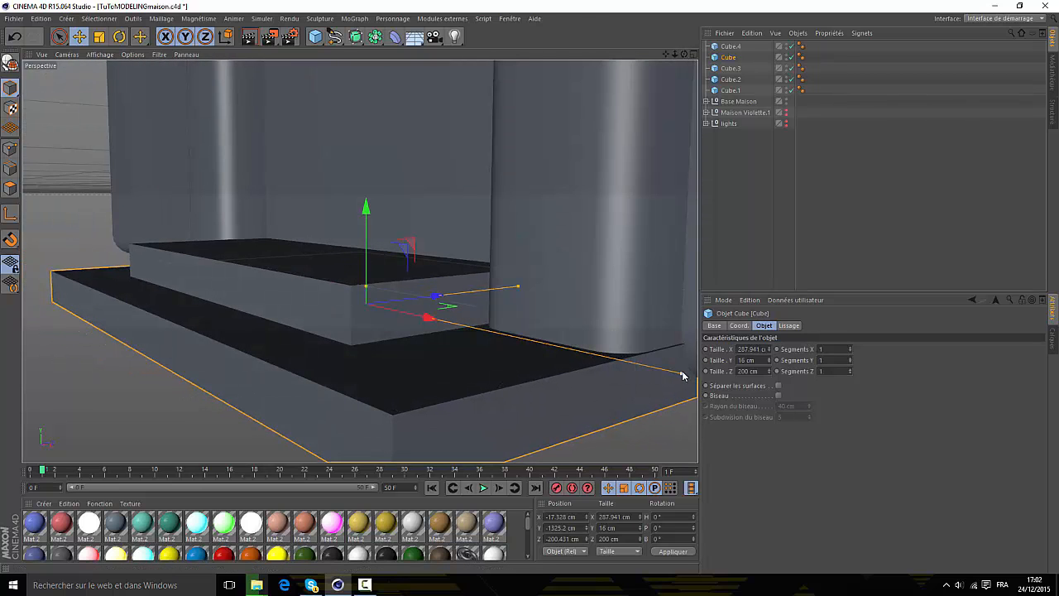
# - Fit the upper step between the door pillars at about 189 cm wide in X
pyautogui.moveTo(675, 55); pyautogui.dragTo(360, 262)
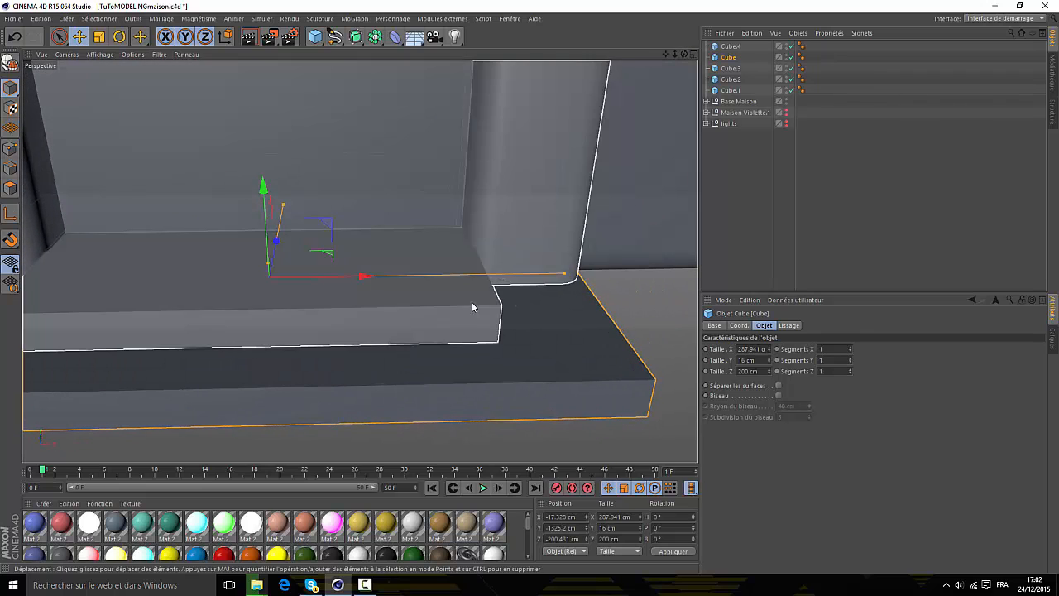
pyautogui.click(473, 306)
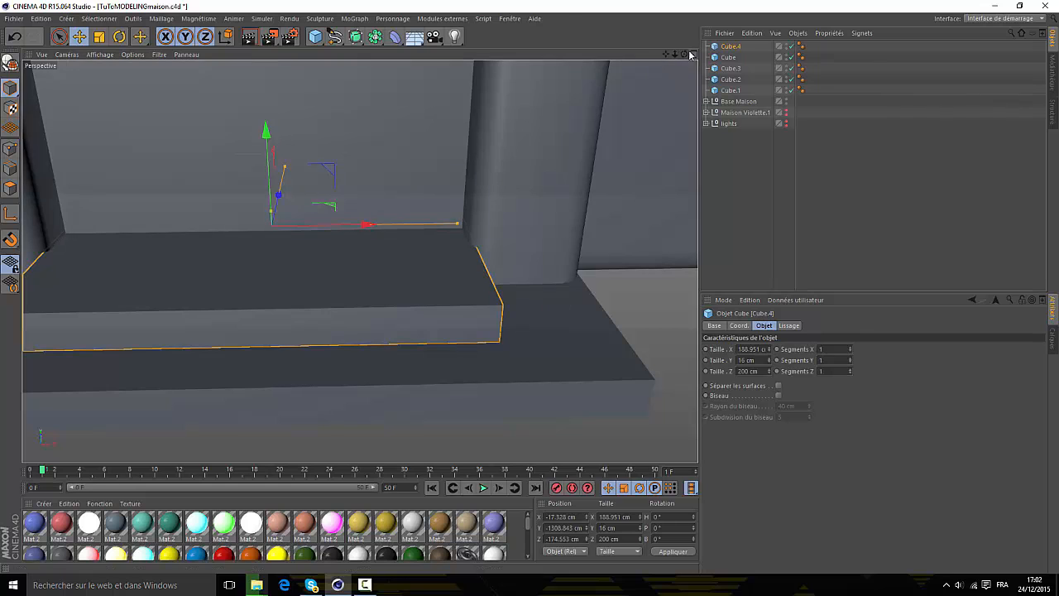
pyautogui.moveTo(676, 54); pyautogui.dragTo(360, 261)
pyautogui.moveTo(685, 54); pyautogui.dragTo(360, 261)
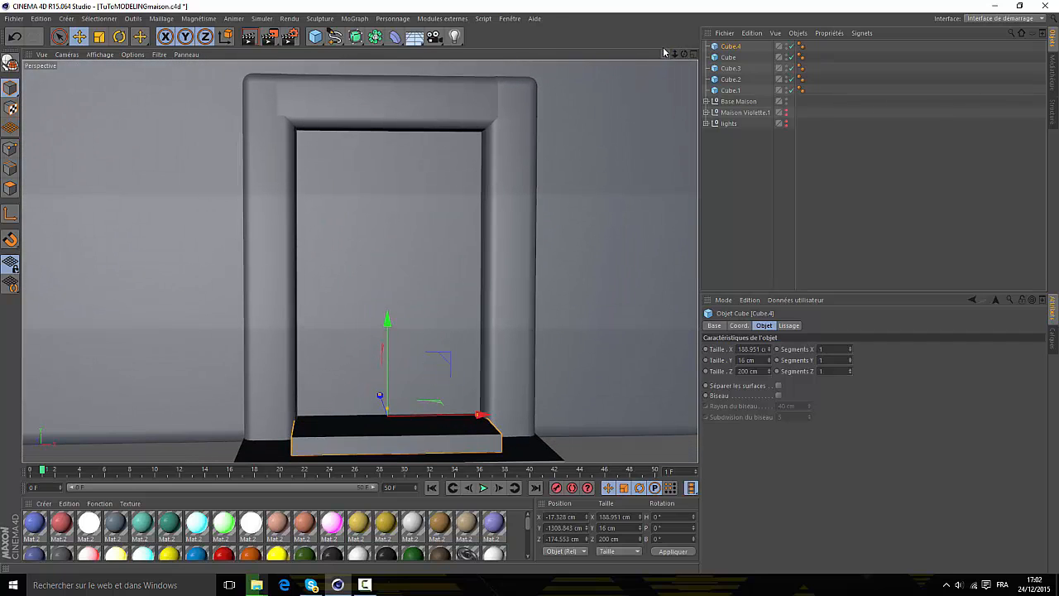
# - Add a new cube for the door and lower it to the doorway, at about -1254 cm in Y
pyautogui.click(693, 55)
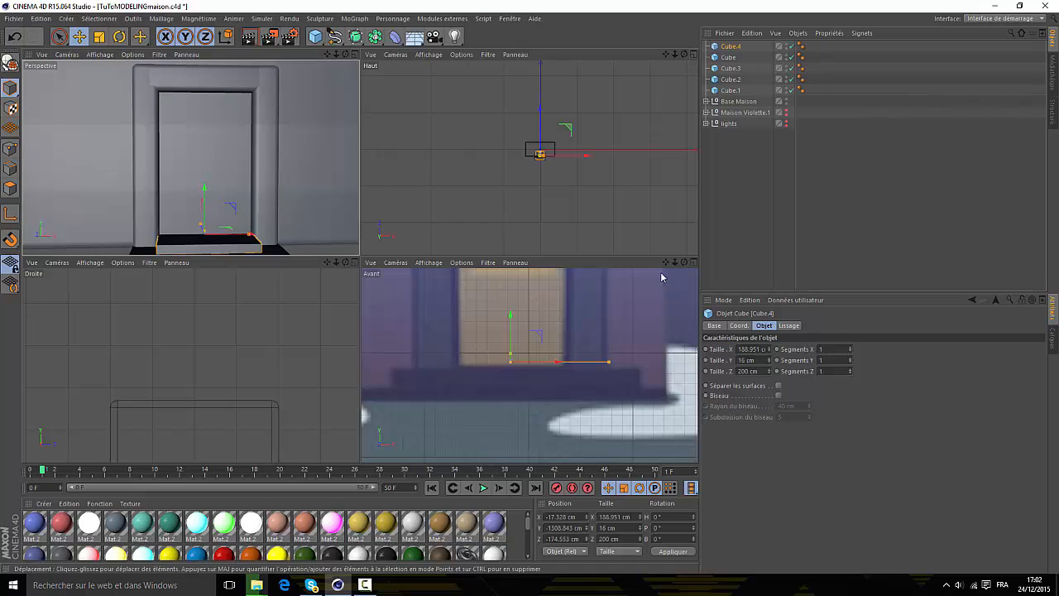
pyautogui.click(694, 262)
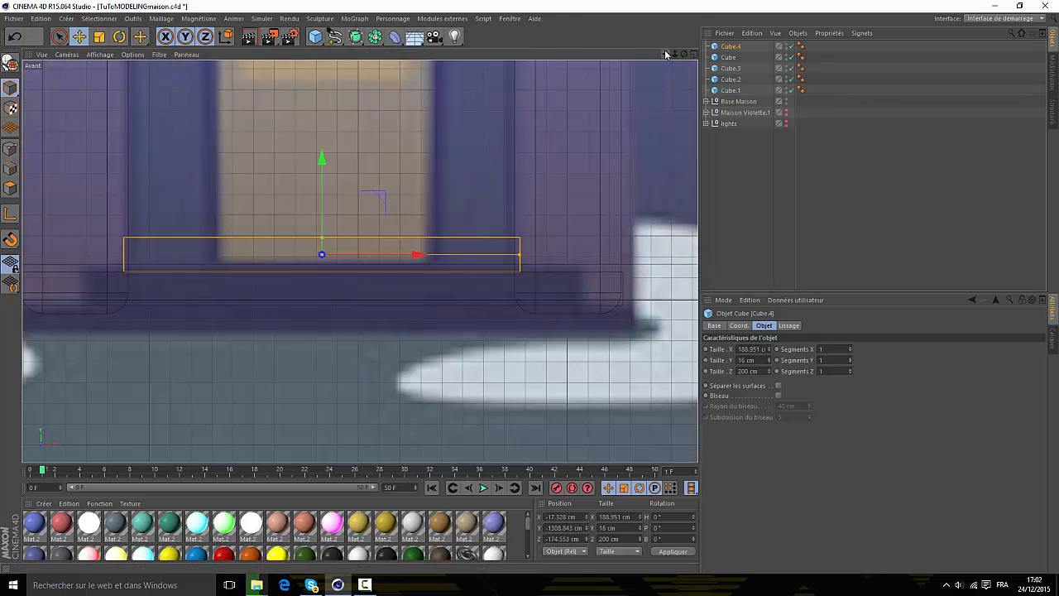
pyautogui.moveTo(667, 55); pyautogui.dragTo(360, 261)
pyautogui.scroll(-3, 394, 199)
pyautogui.scroll(-2, 394, 199)
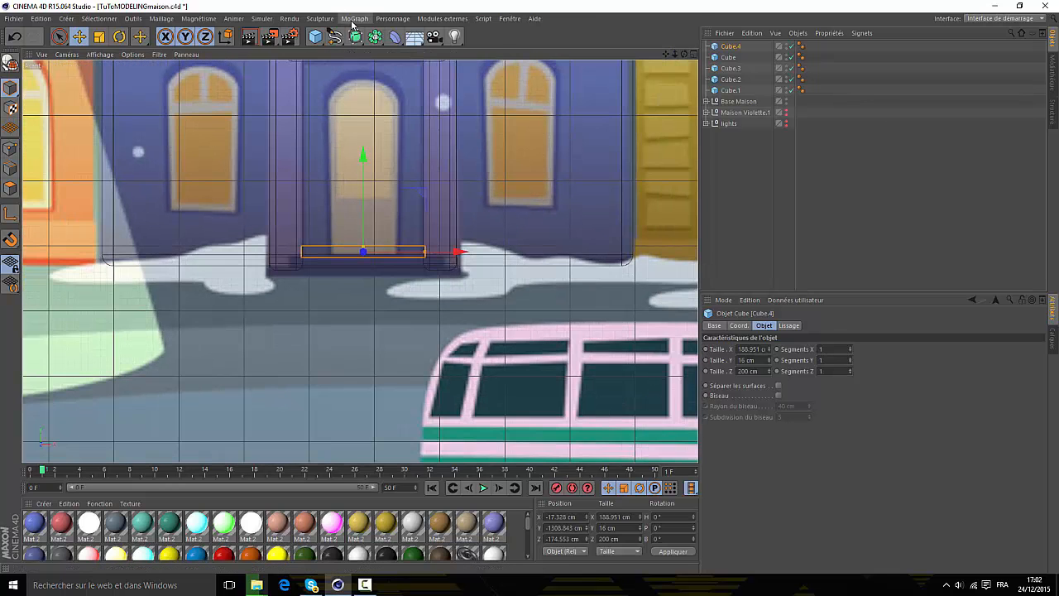
pyautogui.scroll(4, 369, 79)
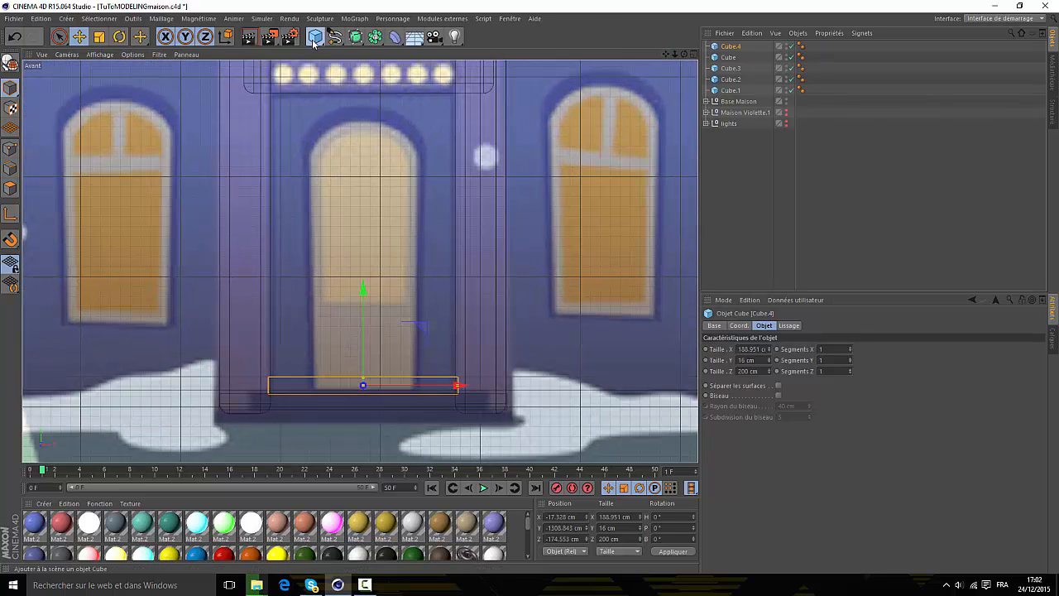
pyautogui.click(314, 41)
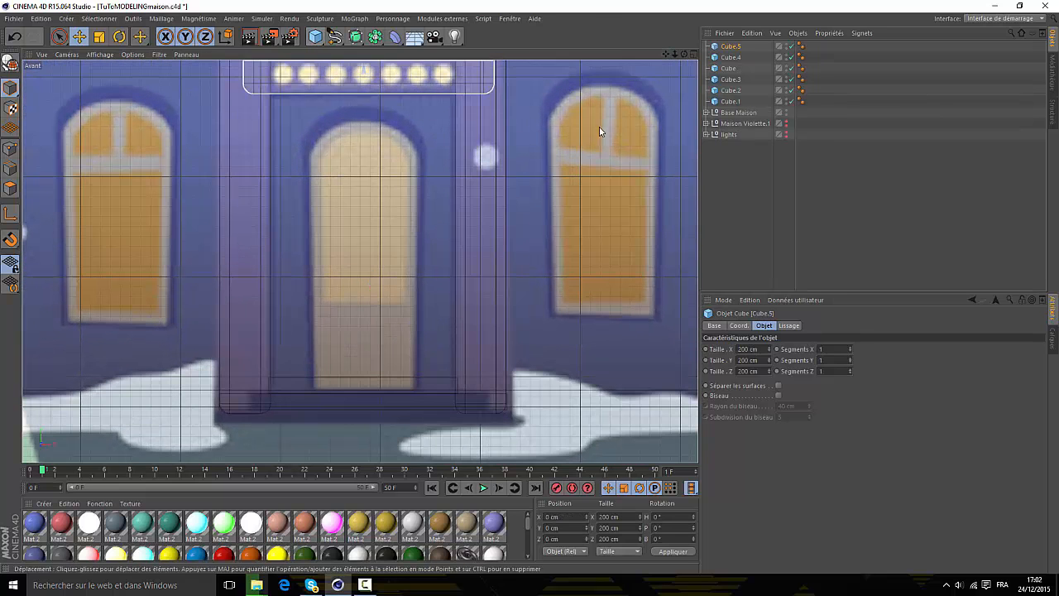
pyautogui.moveTo(666, 55); pyautogui.dragTo(714, 132)
pyautogui.moveTo(415, 70); pyautogui.dragTo(414, 346)
pyautogui.scroll(5, 414, 346)
pyautogui.scroll(3, 416, 349)
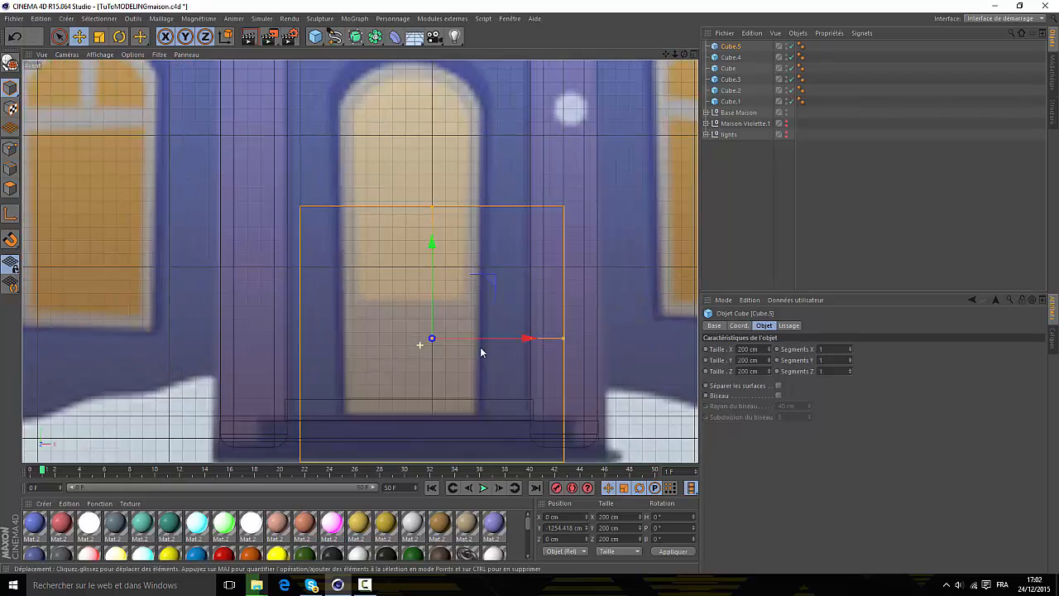
# - Fit the new cube to the illustrated door, about 105 cm wide and 265 cm high, centred near -17 cm X and -1178 cm Y
pyautogui.moveTo(563, 338); pyautogui.dragTo(505, 339)
pyautogui.moveTo(409, 243); pyautogui.dragTo(409, 34)
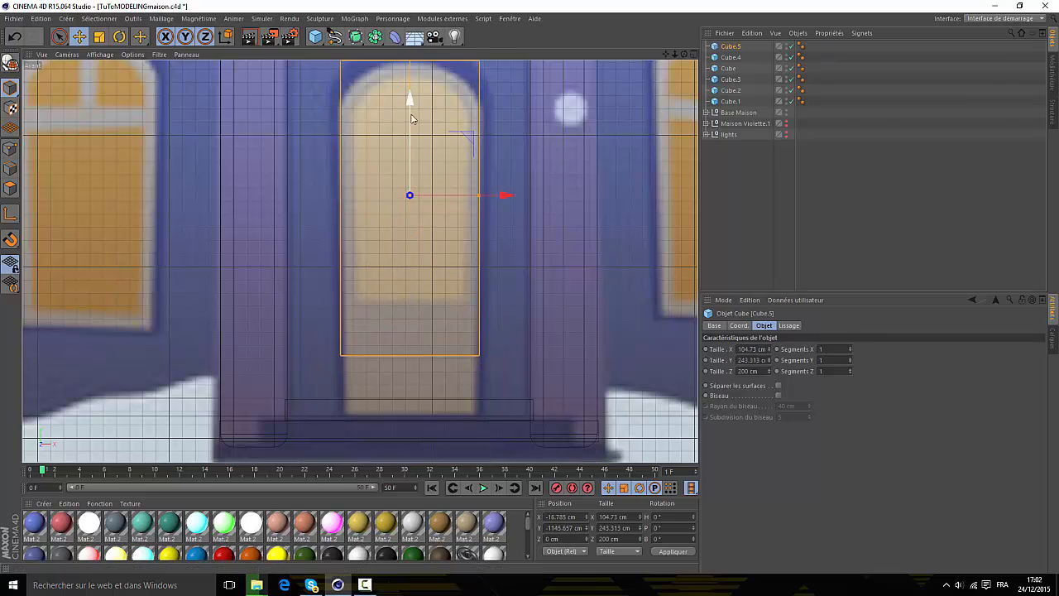
pyautogui.moveTo(411, 108); pyautogui.dragTo(412, 147)
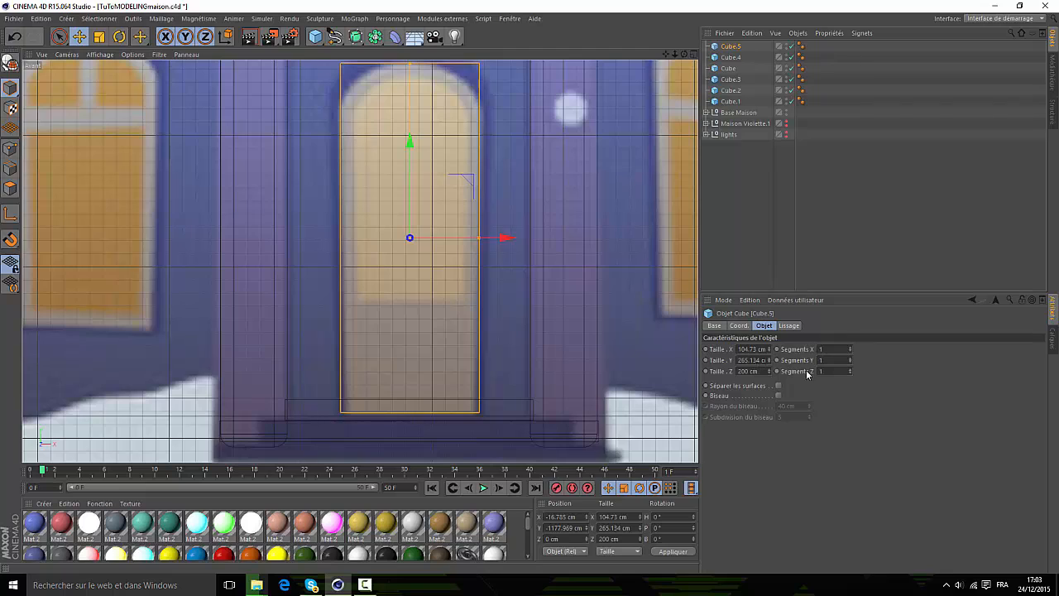
# - Set the door block's depth to 100 cm in Z and bevel its edges with a 20 cm radius
pyautogui.moveTo(750, 371); pyautogui.dragTo(725, 372)
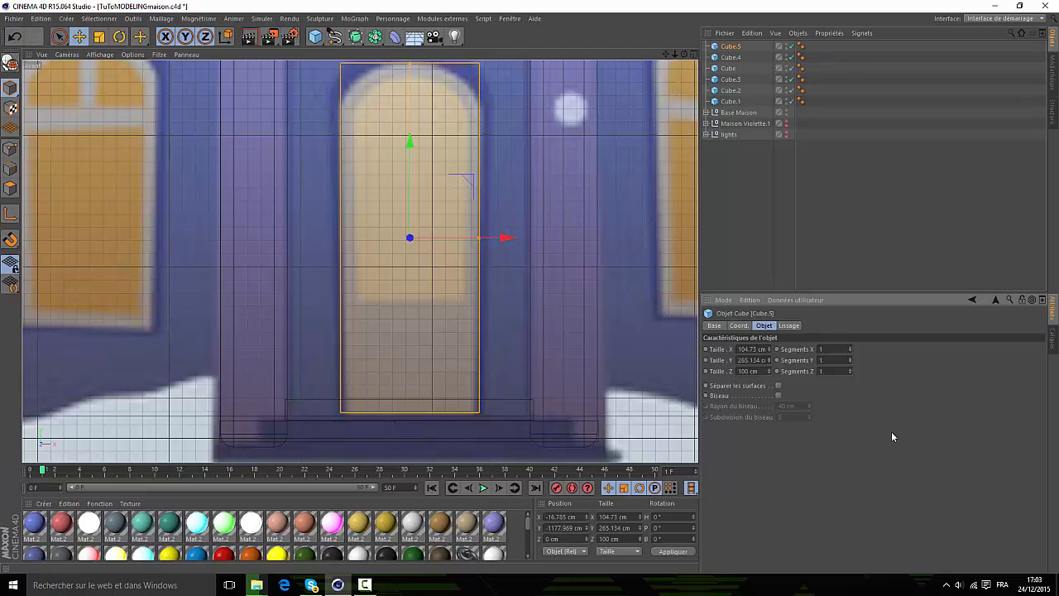
pyautogui.click(779, 396)
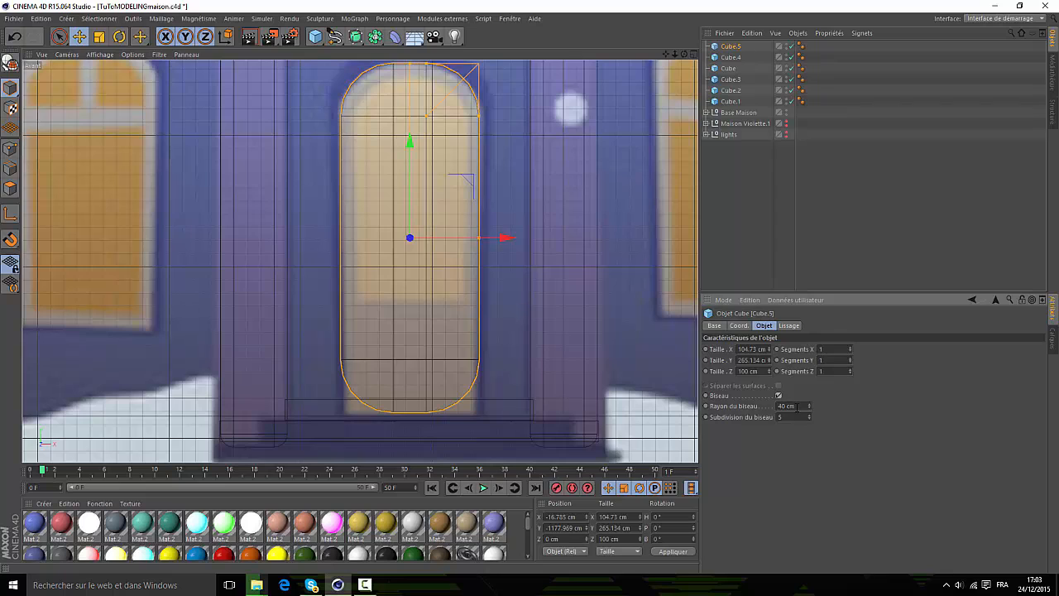
pyautogui.moveTo(810, 413); pyautogui.dragTo(616, 470)
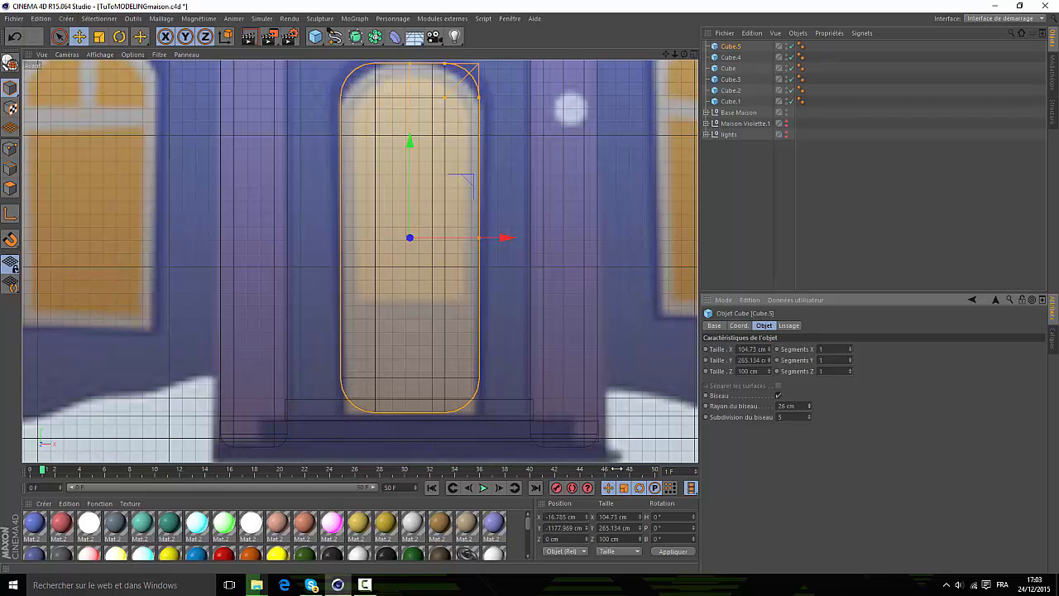
pyautogui.click(810, 409)
pyautogui.moveTo(811, 411); pyautogui.dragTo(811, 412)
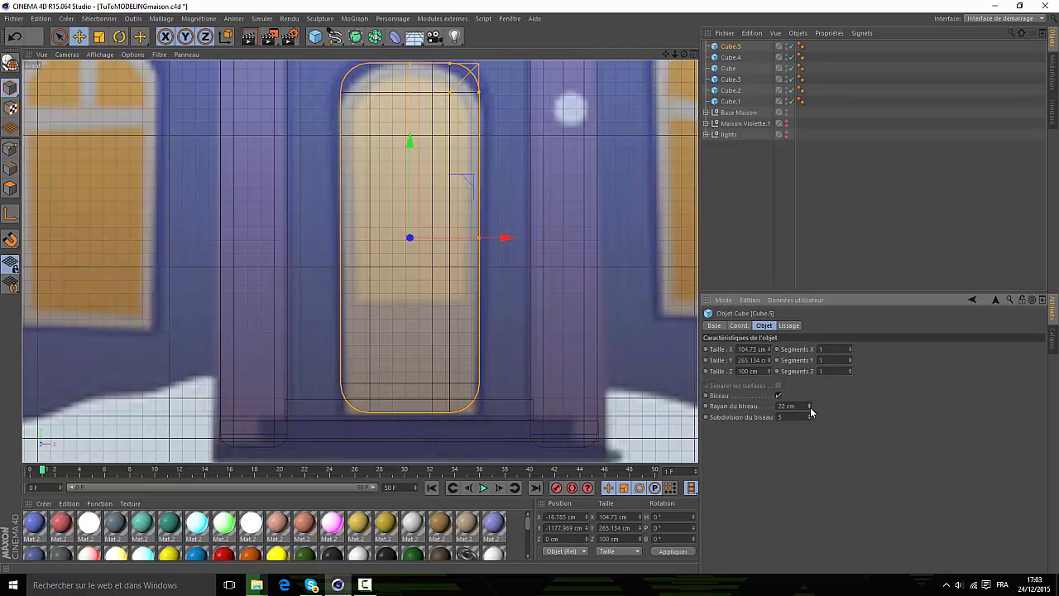
pyautogui.click(810, 411)
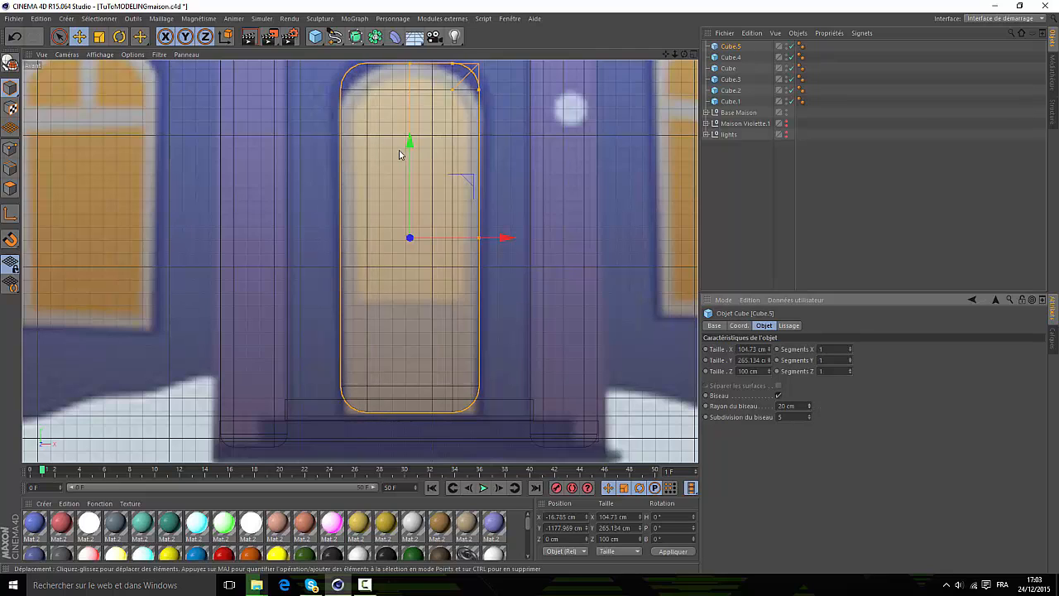
# - Lower the bevelled door block to about -1184 cm in Y so its base reaches the doorsteps
pyautogui.moveTo(410, 143); pyautogui.dragTo(411, 154)
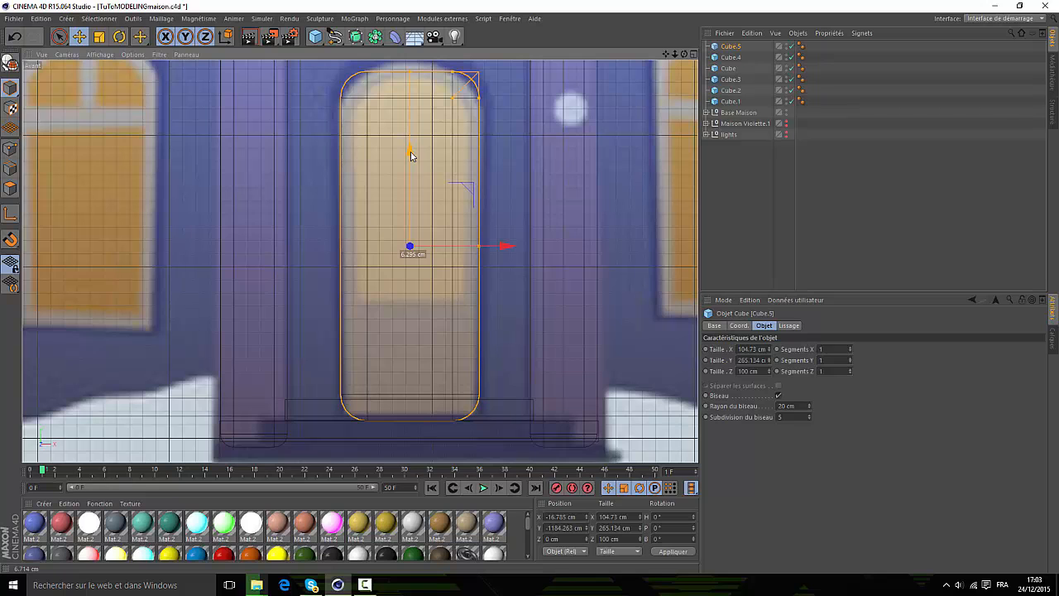
pyautogui.click(694, 54)
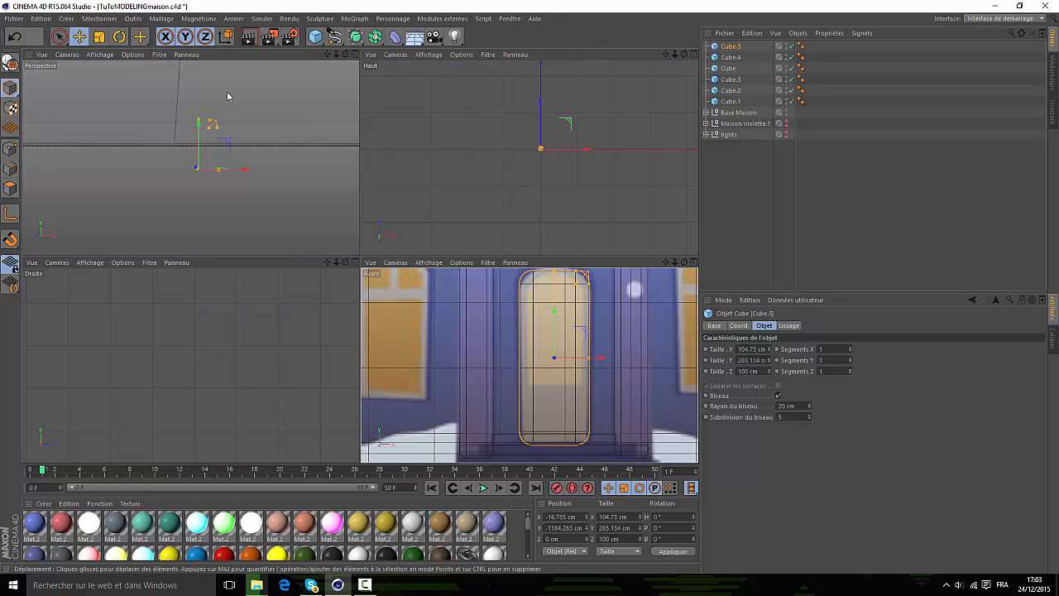
# - Pull the door block forward out of the wall to about -238 cm in Z and set its depth to 50 cm
pyautogui.click(356, 54)
pyautogui.moveTo(684, 54); pyautogui.dragTo(745, 70)
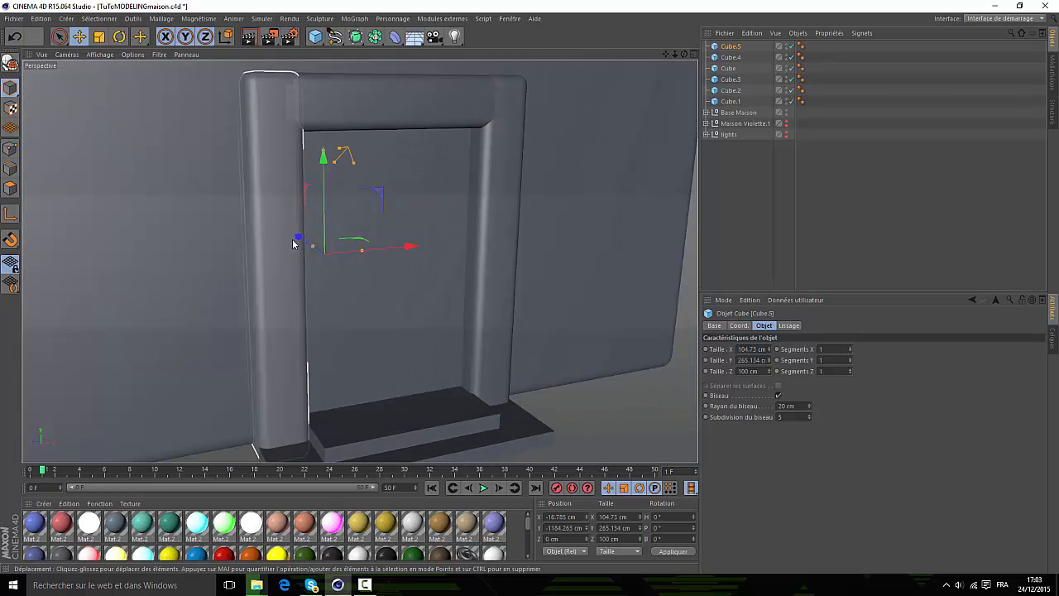
pyautogui.moveTo(298, 240); pyautogui.dragTo(335, 287)
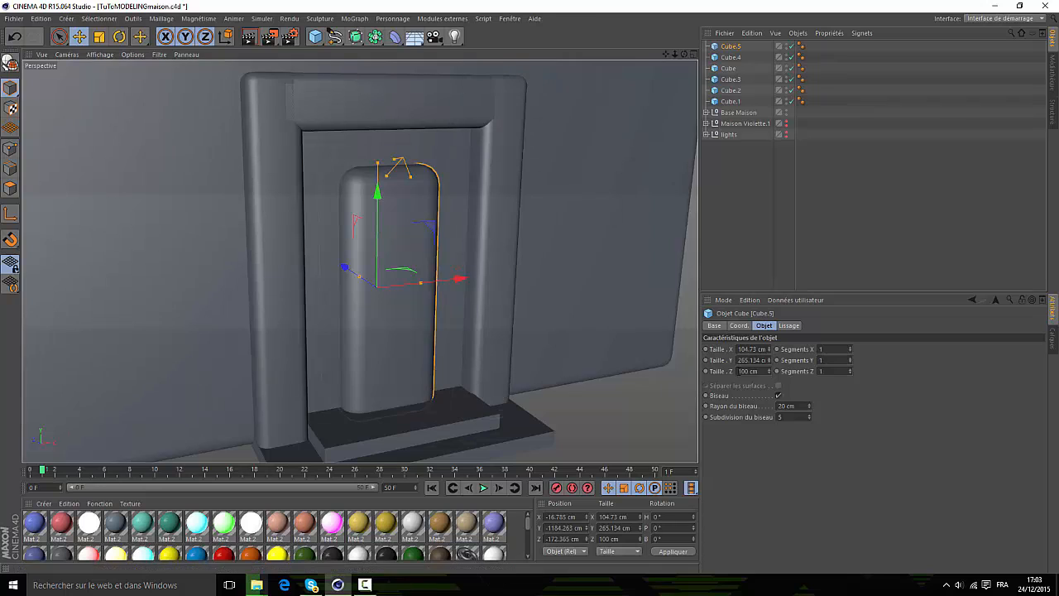
pyautogui.doubleClick(749, 371)
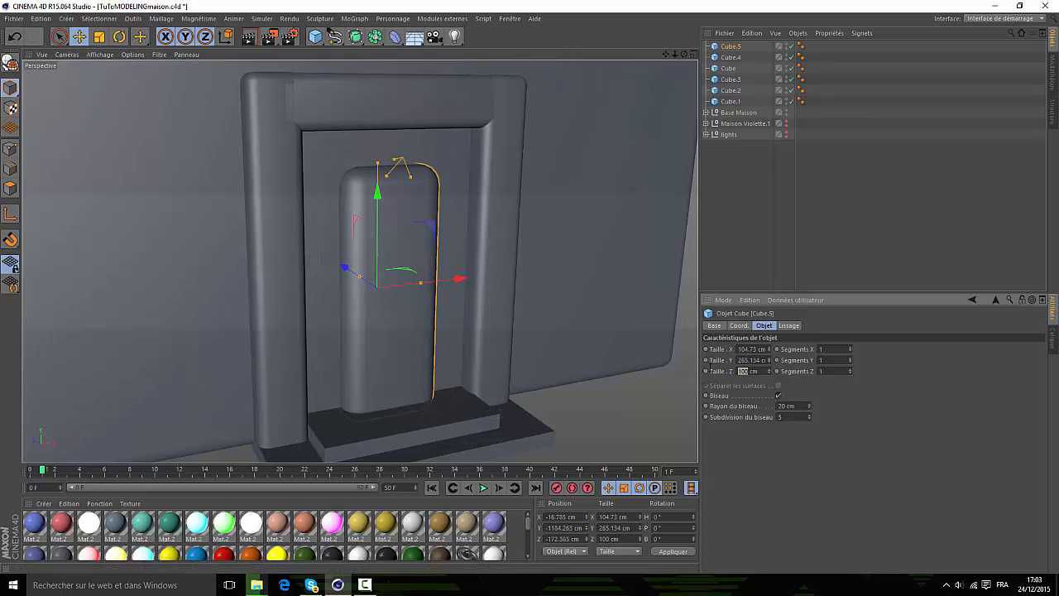
pyautogui.write('50')
pyautogui.press('Return')
pyautogui.moveTo(346, 267); pyautogui.dragTo(414, 268)
# - Thin the door block to 10 cm in Z and move it back towards the wall, at about -207 cm in Z
pyautogui.moveTo(684, 55); pyautogui.dragTo(803, 56)
pyautogui.click(740, 372)
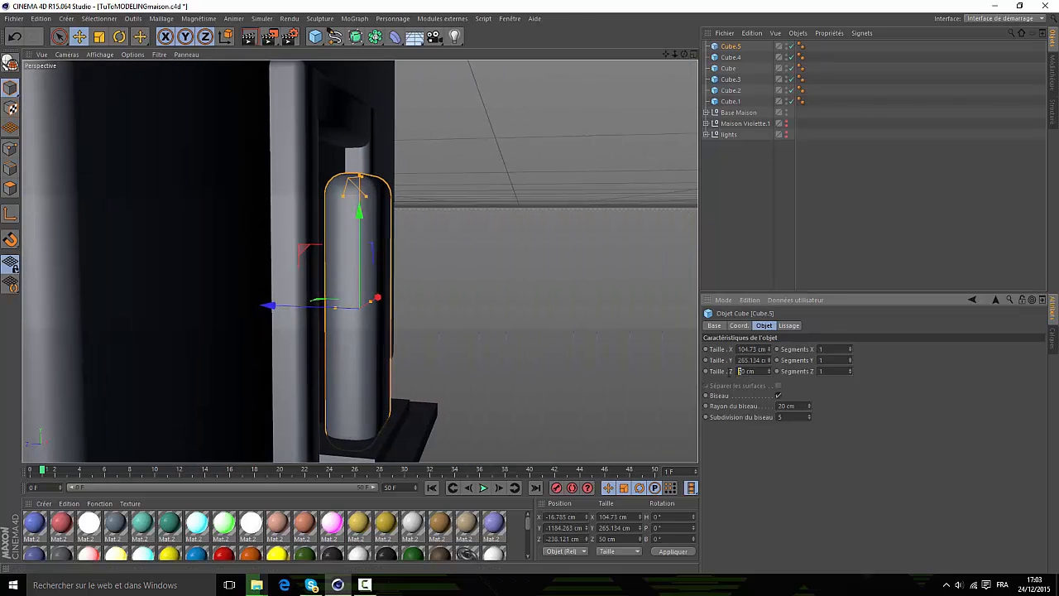
pyautogui.write('1')
pyautogui.press('Return')
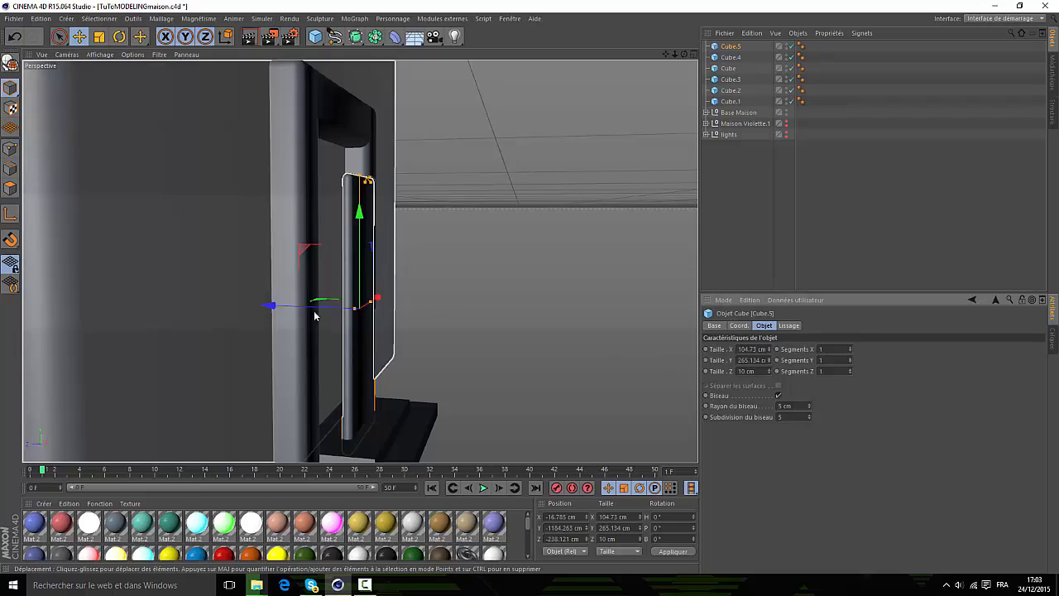
pyautogui.moveTo(276, 307); pyautogui.dragTo(246, 307)
# - Push the thin door panel slightly further into the wall, to about -200 cm in Z
pyautogui.moveTo(685, 55); pyautogui.dragTo(589, 57)
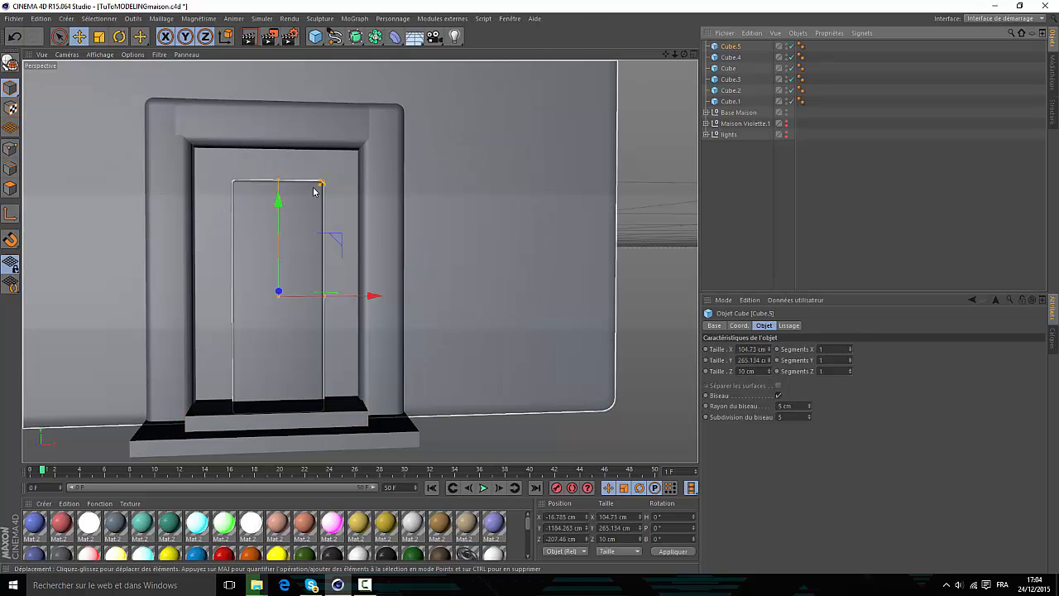
pyautogui.click(809, 408)
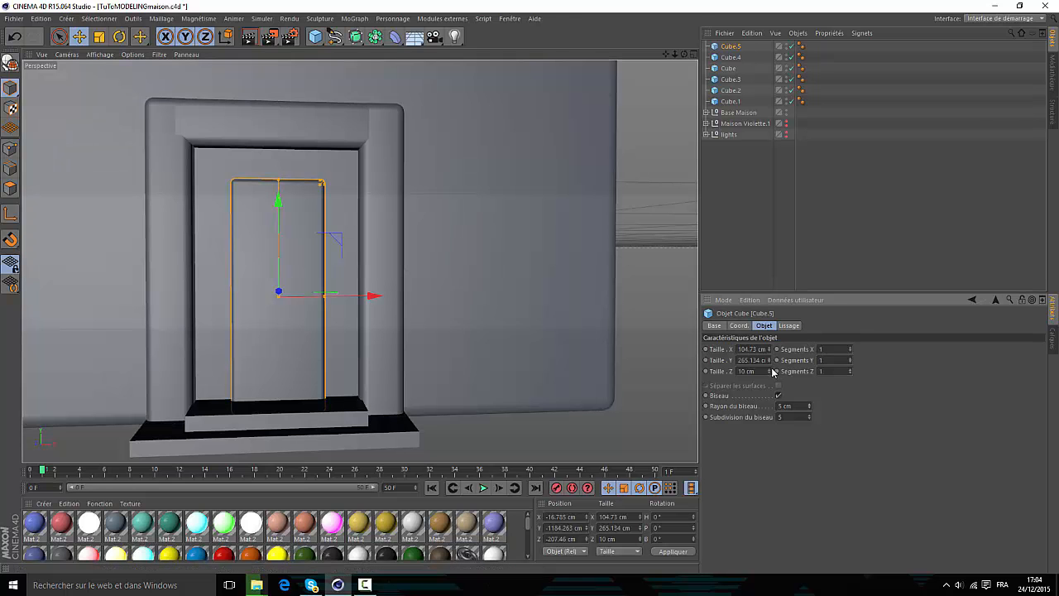
pyautogui.moveTo(675, 54); pyautogui.dragTo(778, 79)
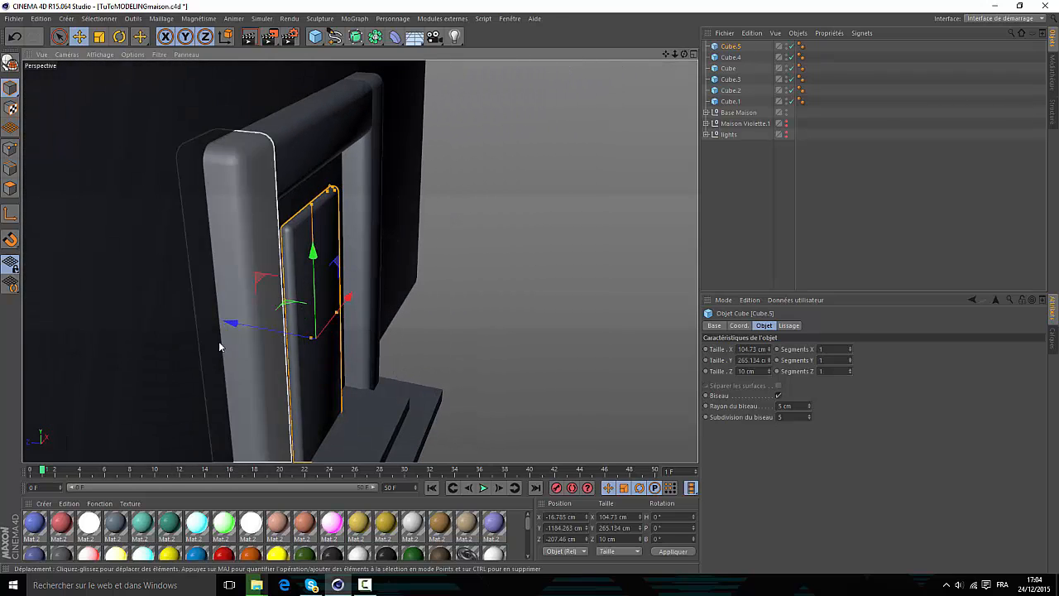
pyautogui.moveTo(235, 324); pyautogui.dragTo(227, 329)
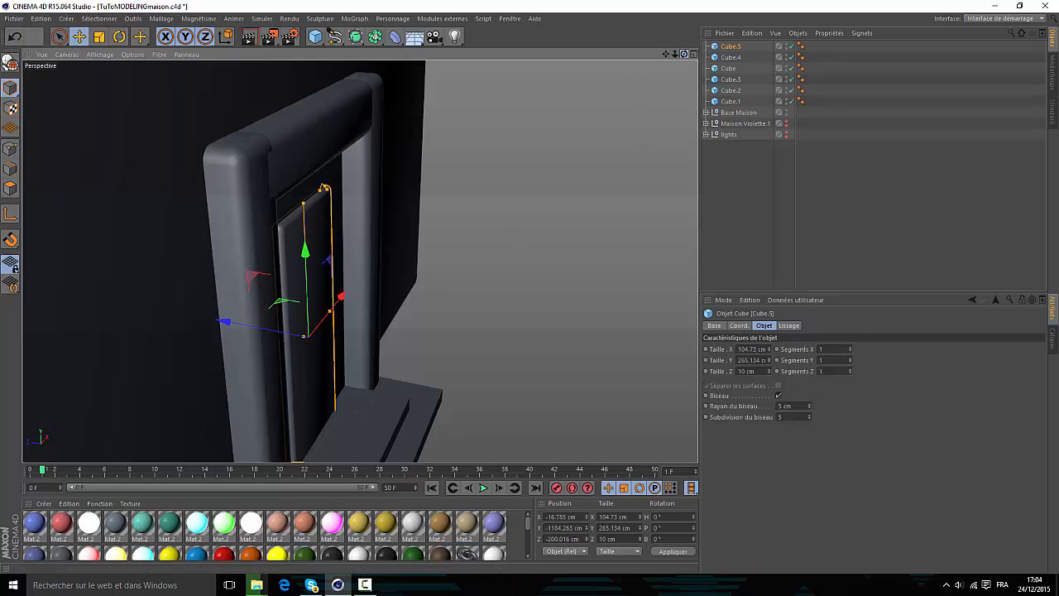
# - Examine the door panel in the doorway and compare it with the illustrated door in the front view
pyautogui.moveTo(684, 54); pyautogui.dragTo(809, 74)
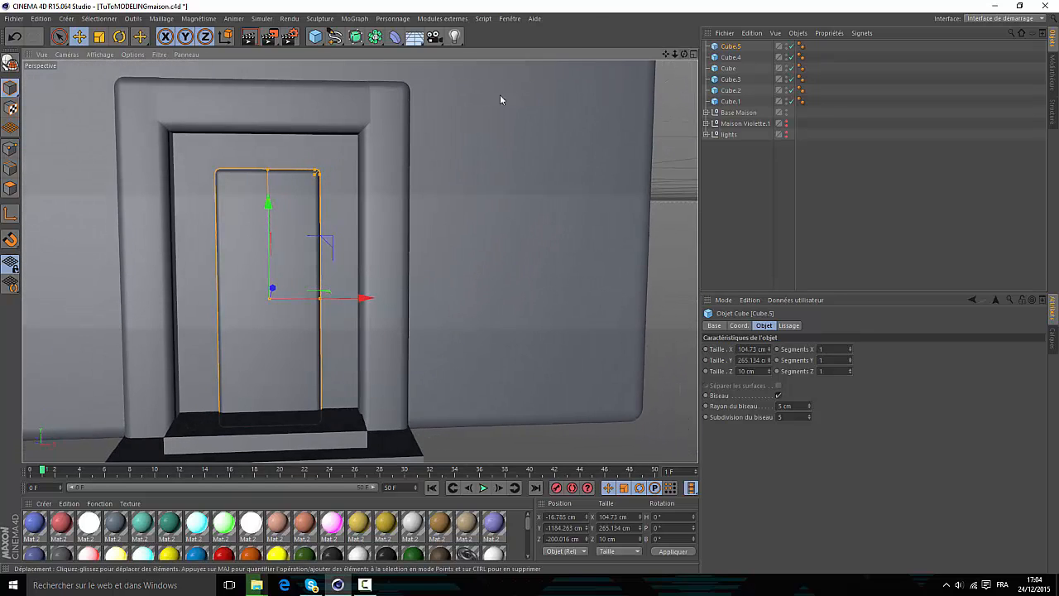
pyautogui.scroll(-3, 116, 300)
pyautogui.scroll(2, 116, 304)
pyautogui.click(693, 54)
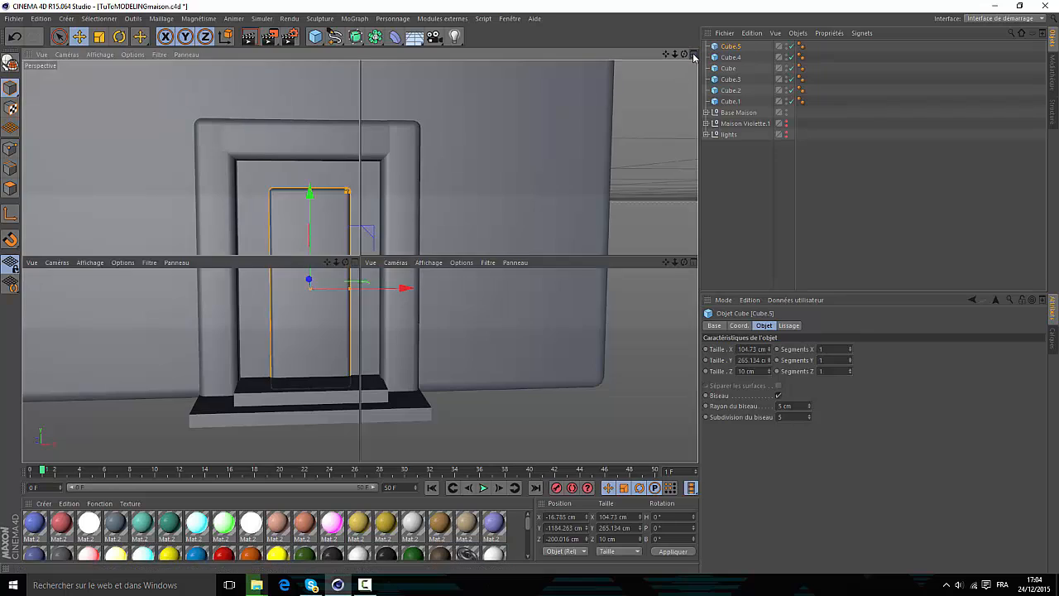
pyautogui.click(694, 263)
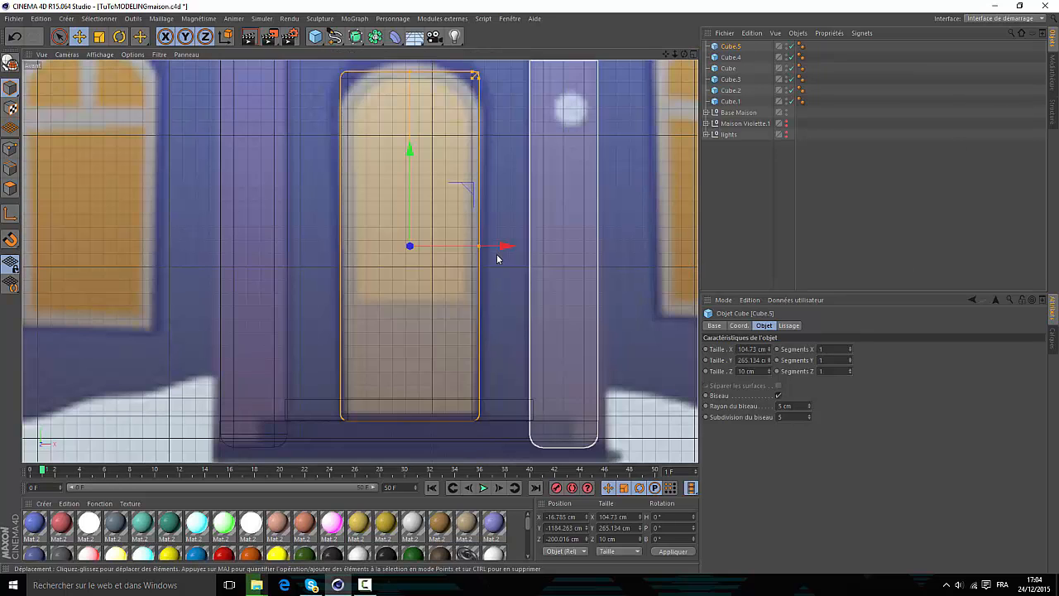
pyautogui.scroll(-2, 449, 213)
pyautogui.scroll(2, 426, 203)
pyautogui.scroll(3, 495, 239)
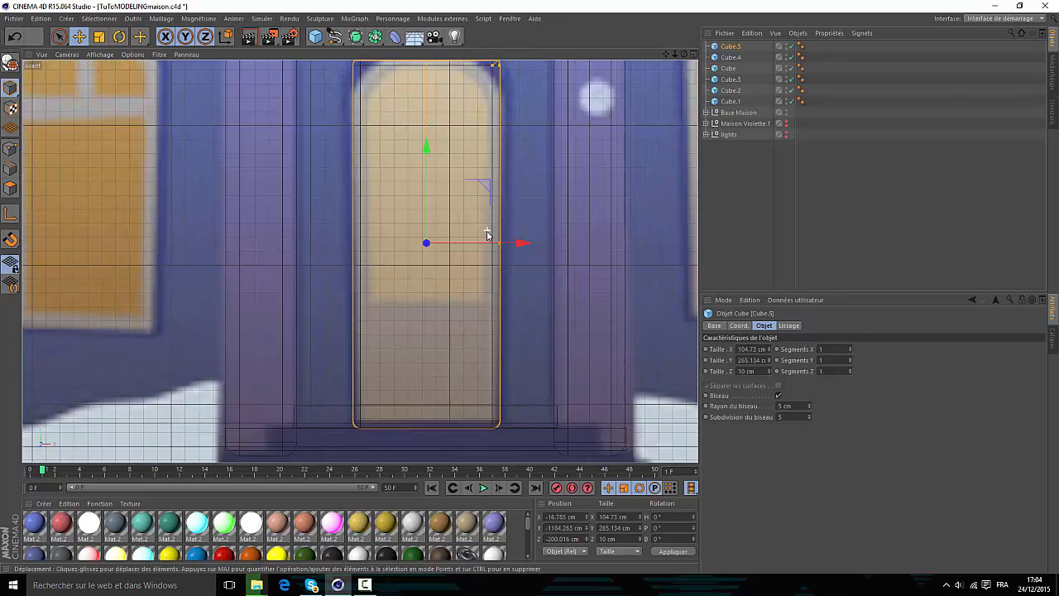
pyautogui.scroll(-4, 485, 239)
pyautogui.scroll(-2, 478, 234)
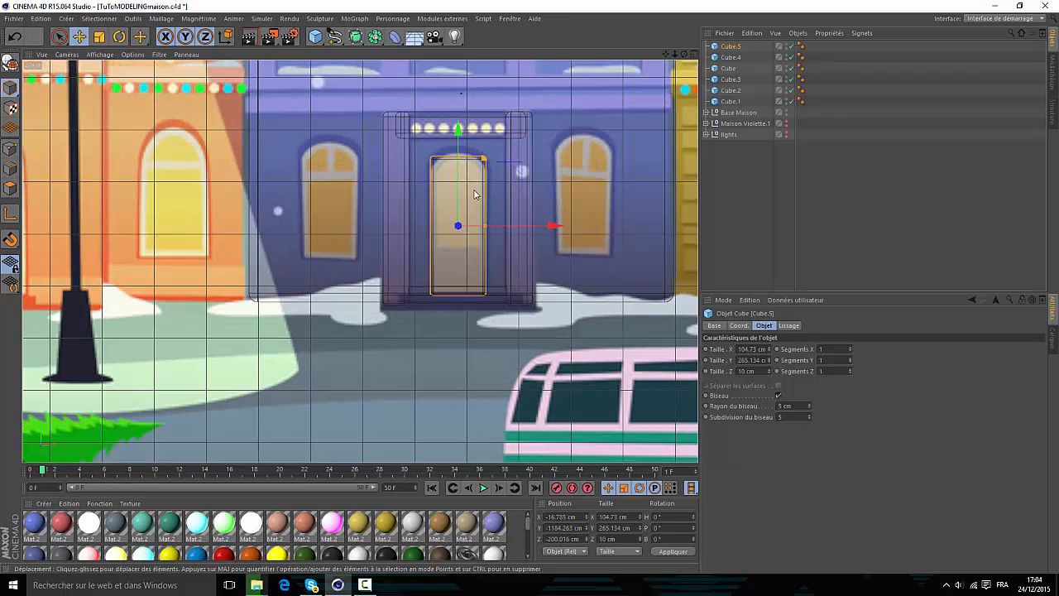
pyautogui.scroll(3, 474, 195)
pyautogui.scroll(4, 477, 204)
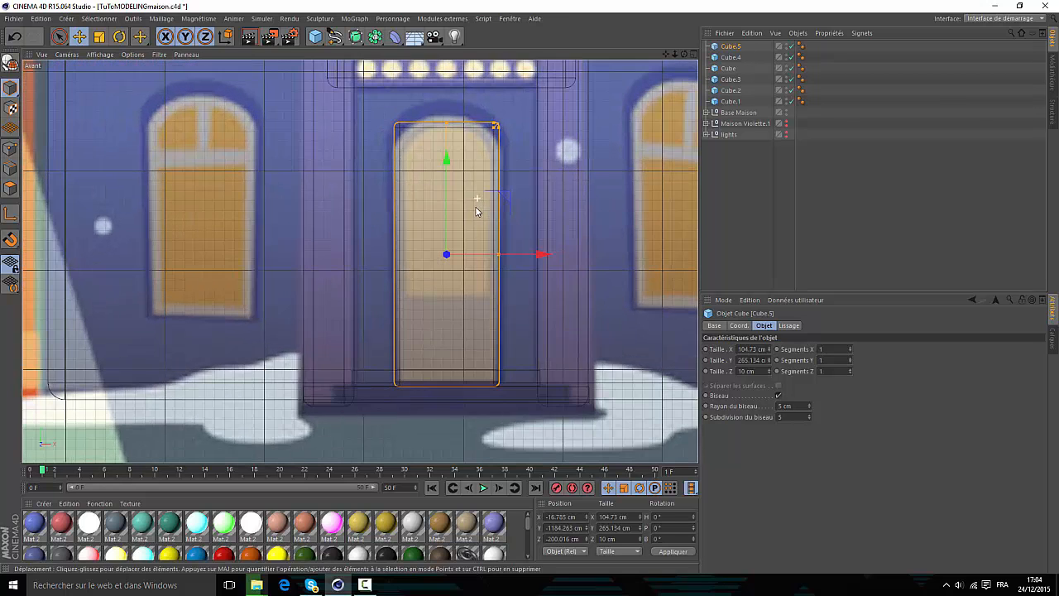
pyautogui.moveTo(314, 41); pyautogui.dragTo(606, 51)
pyautogui.press('Delete')
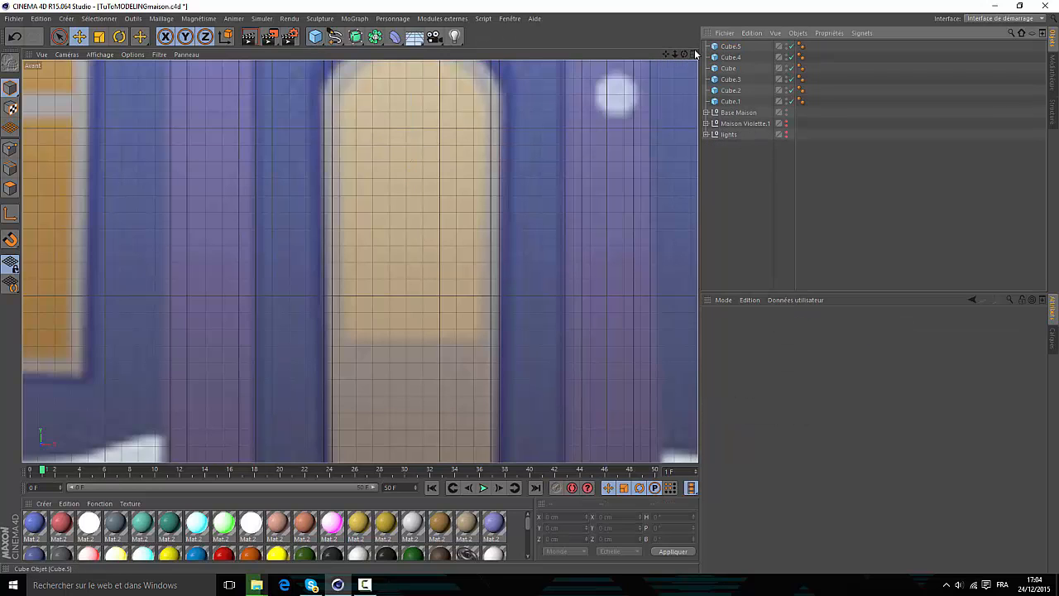
pyautogui.click(680, 56)
pyautogui.click(356, 55)
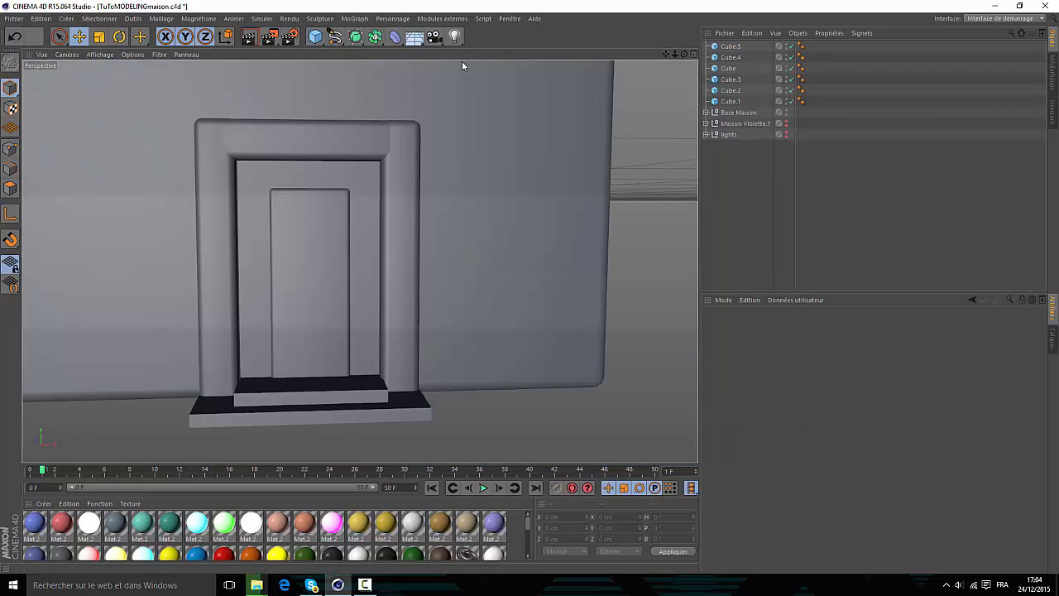
# - Add a cylinder and bring it in front of the house near the doorway, about -932 cm in Y and -726 cm in Z
pyautogui.moveTo(676, 55); pyautogui.dragTo(638, 56)
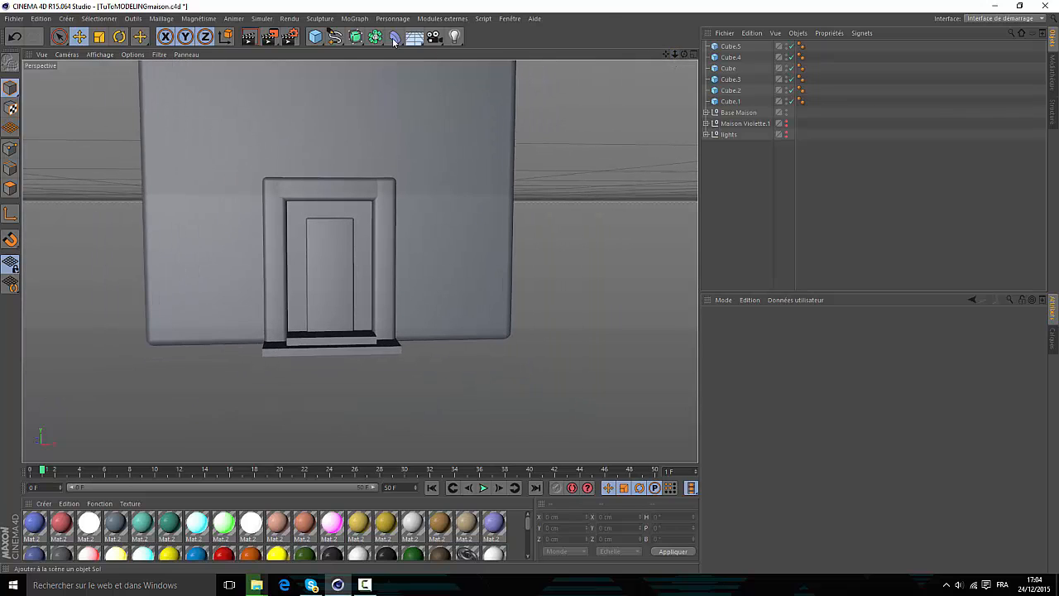
pyautogui.moveTo(314, 36); pyautogui.dragTo(611, 52)
pyautogui.moveTo(675, 54); pyautogui.dragTo(674, 235)
pyautogui.moveTo(360, 262); pyautogui.dragTo(362, 270)
pyautogui.moveTo(356, 84); pyautogui.dragTo(367, 428)
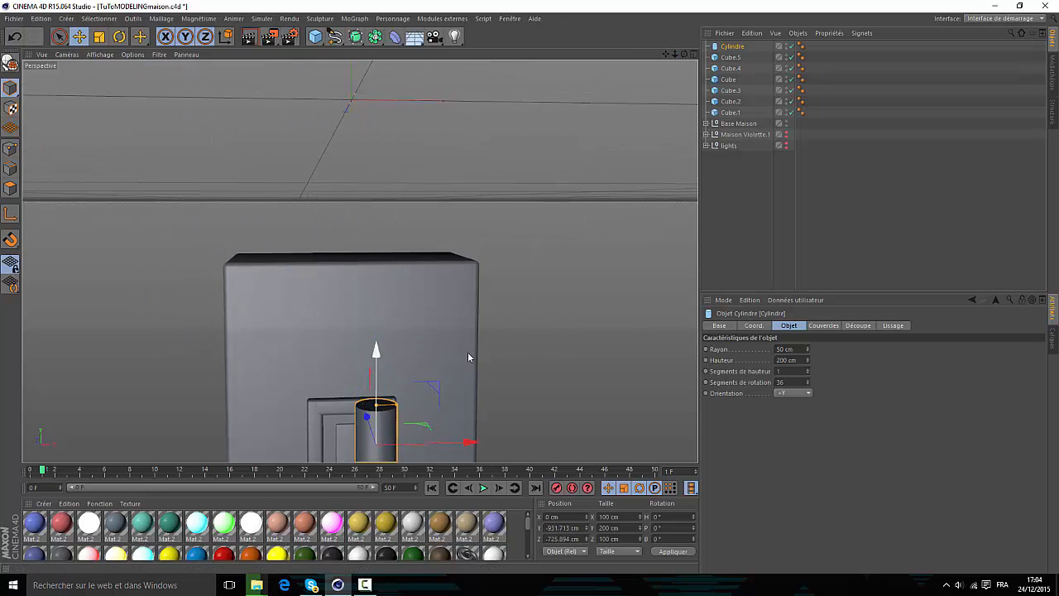
pyautogui.moveTo(666, 55); pyautogui.dragTo(360, 262)
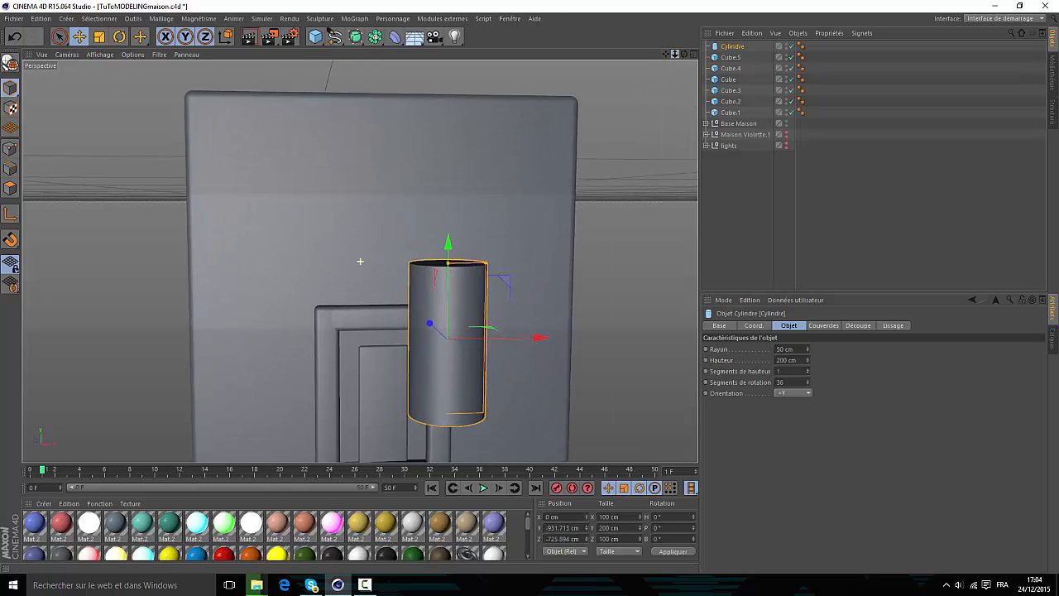
# - Rotate the cylinder to a pitch of 90° so it points towards the house front
pyautogui.press('r')
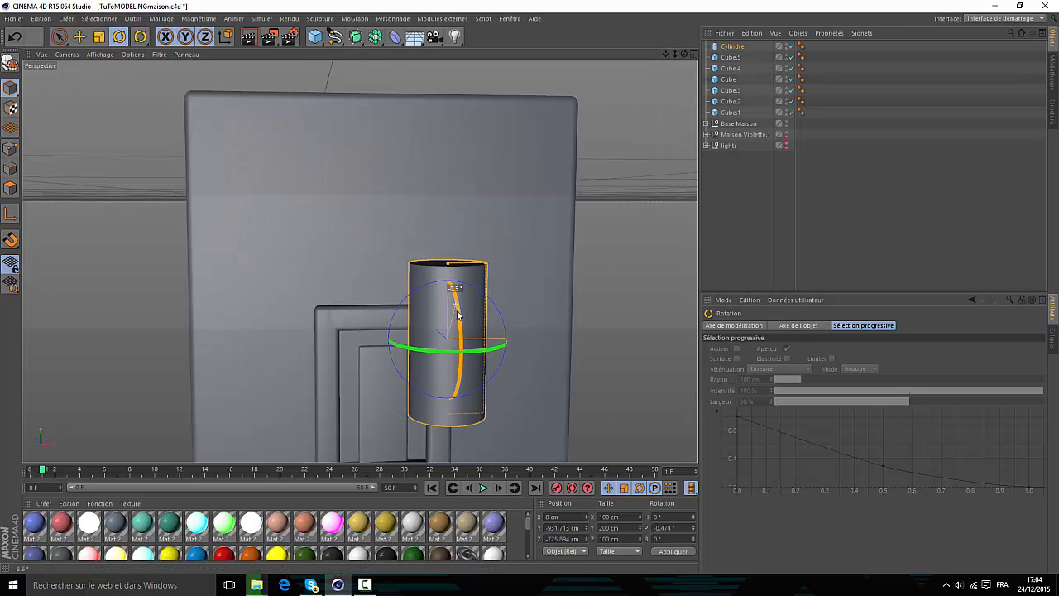
pyautogui.moveTo(447, 340); pyautogui.dragTo(482, 450)
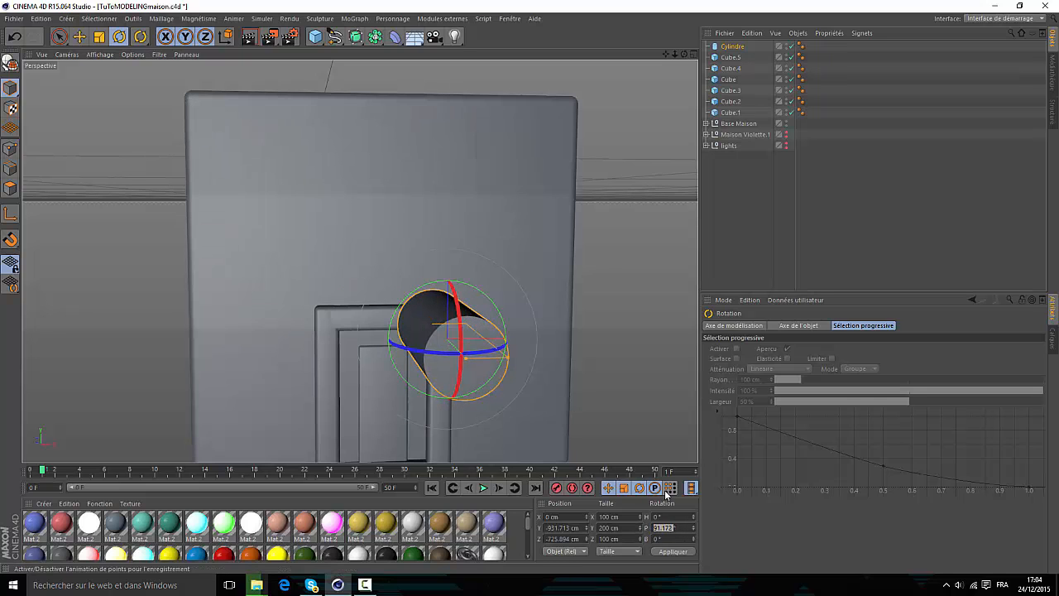
pyautogui.click(667, 553)
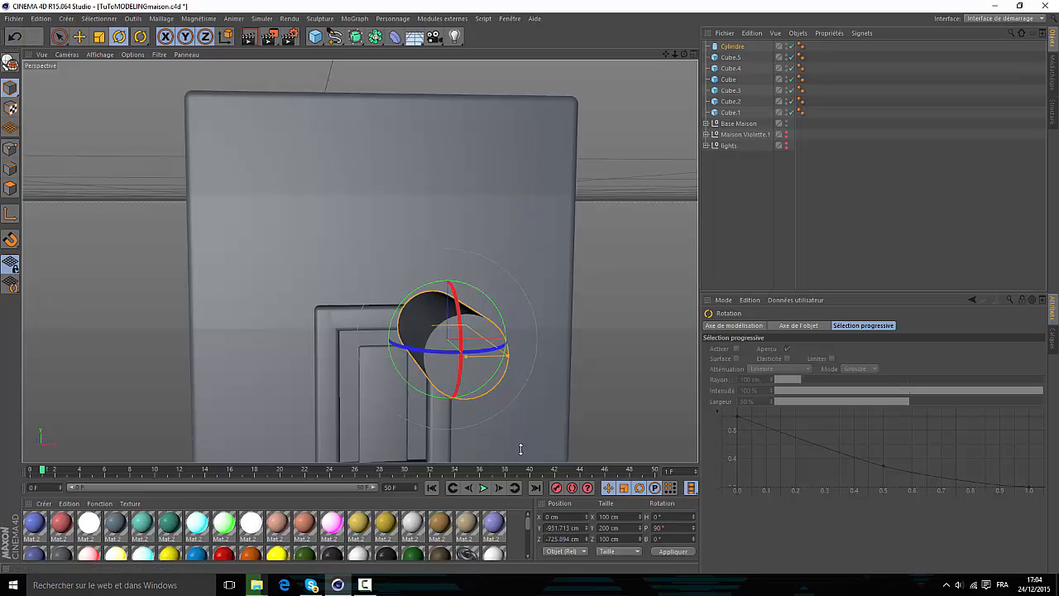
# - Set the cylinder's radius to 3 cm and its height to 50 cm
pyautogui.click(744, 48)
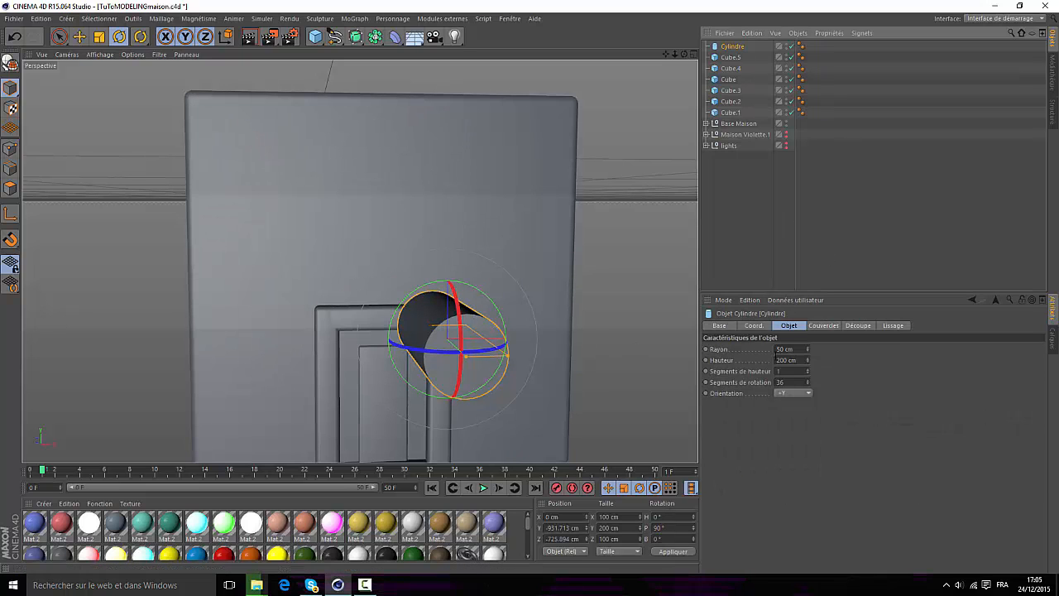
pyautogui.doubleClick(782, 350)
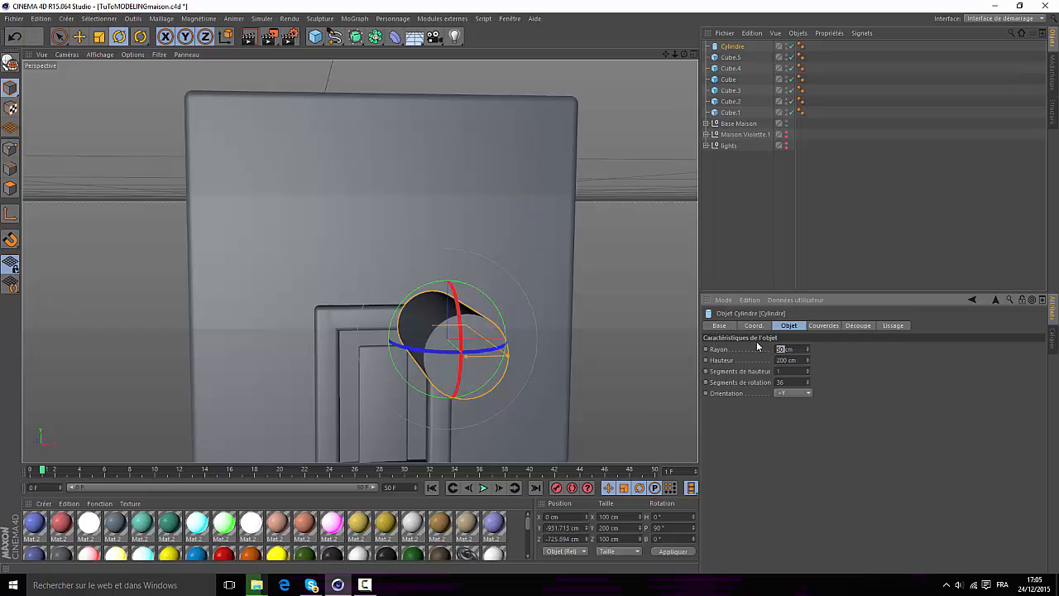
pyautogui.write('10')
pyautogui.press('Return')
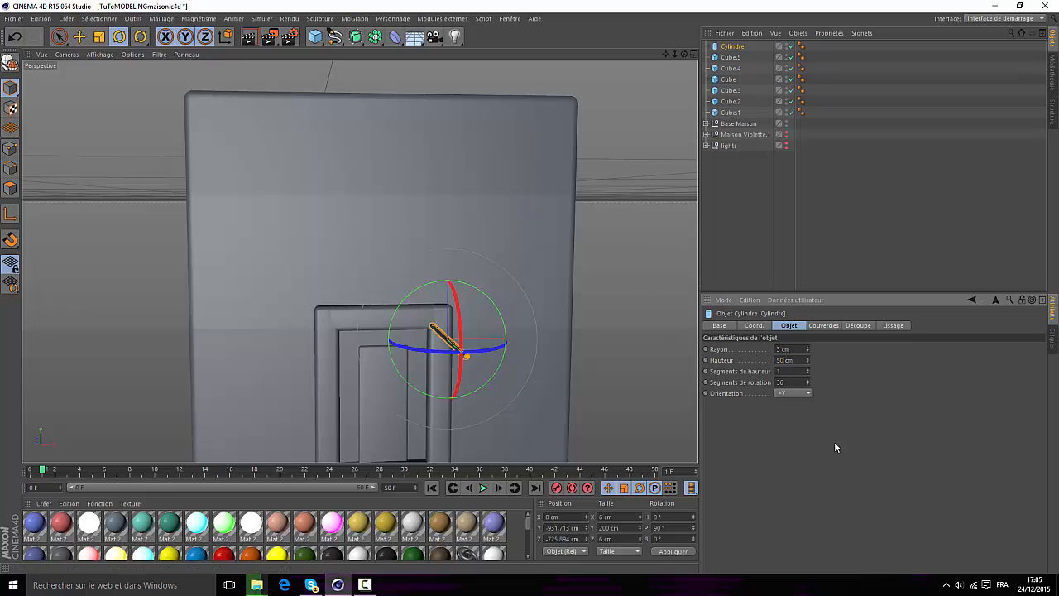
pyautogui.press('g')
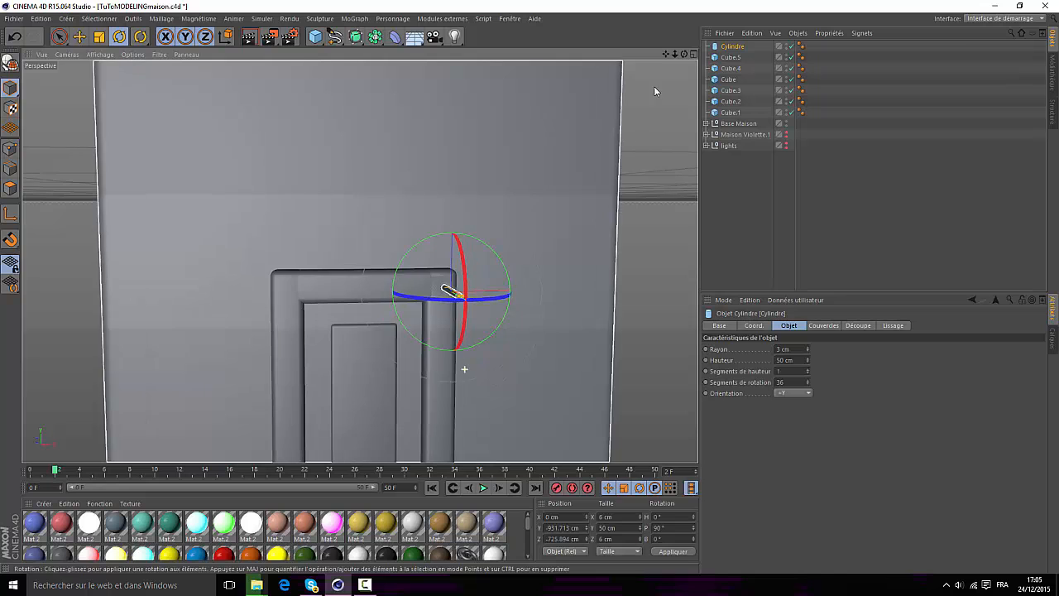
# - Move the small cylinder onto the door near its edge, at about 10 cm X, -1156 cm Y and -214 cm Z
pyautogui.scroll(-5, 359, 249)
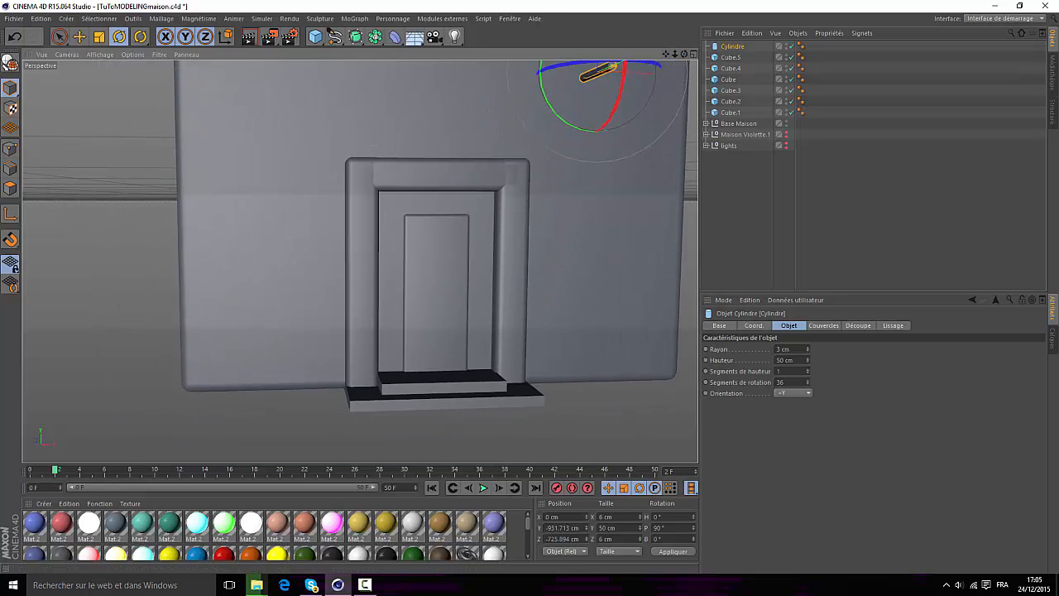
pyautogui.keyDown('alt'); pyautogui.moveTo(359, 249); pyautogui.dragTo(360, 260); pyautogui.keyUp('alt')
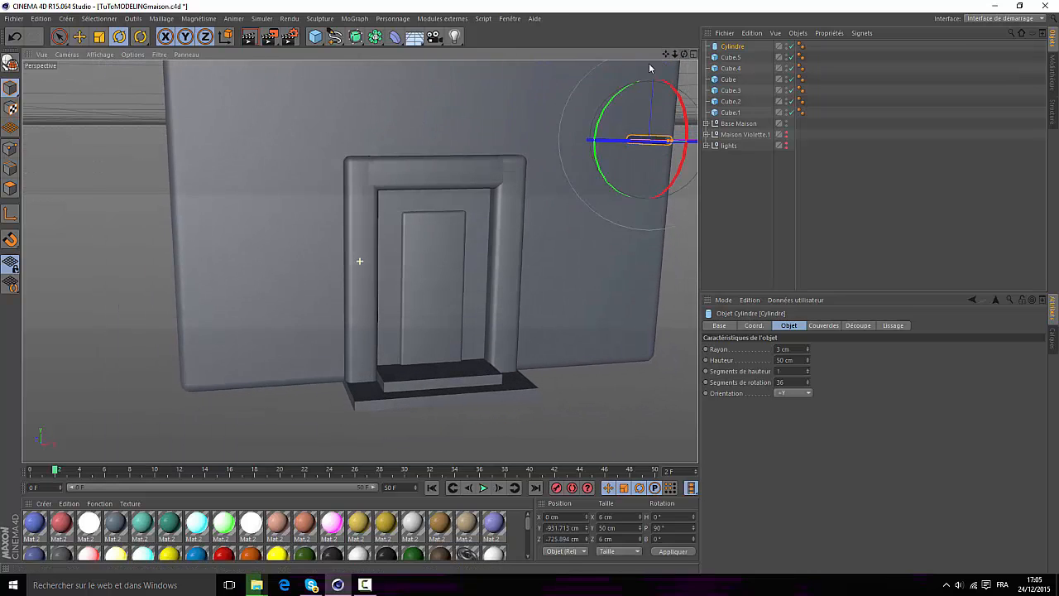
pyautogui.click(80, 35)
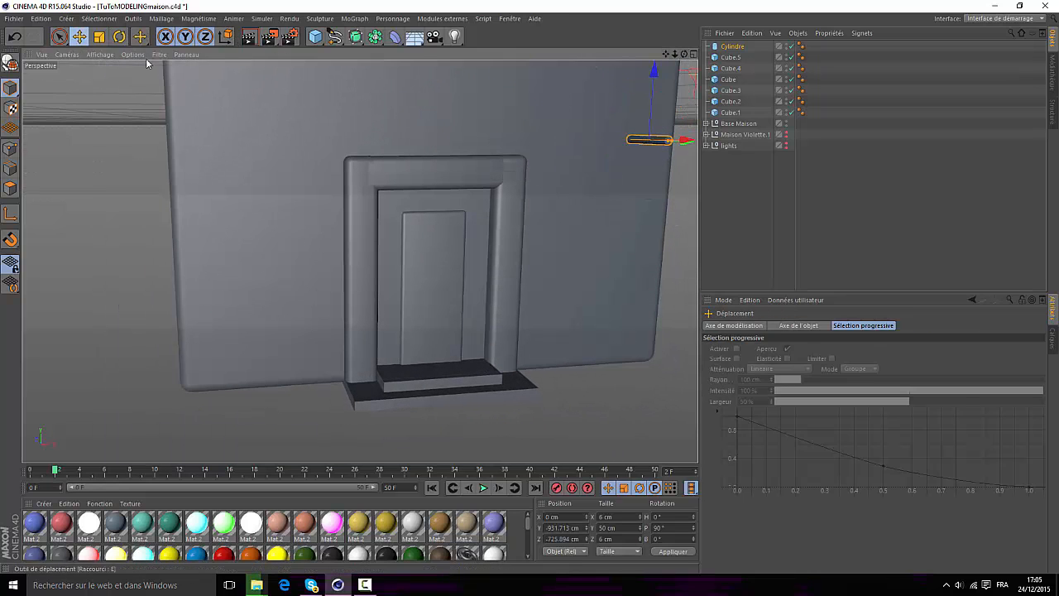
pyautogui.moveTo(686, 143); pyautogui.dragTo(478, 156)
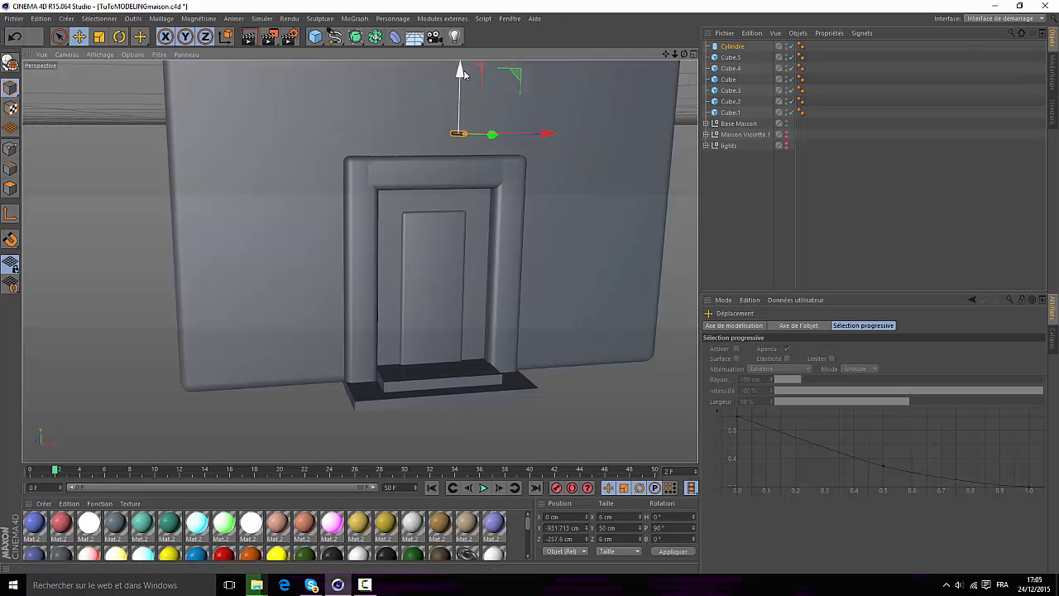
pyautogui.moveTo(459, 76); pyautogui.dragTo(448, 230)
pyautogui.moveTo(487, 307); pyautogui.dragTo(478, 301)
pyautogui.moveTo(535, 275); pyautogui.dragTo(541, 273)
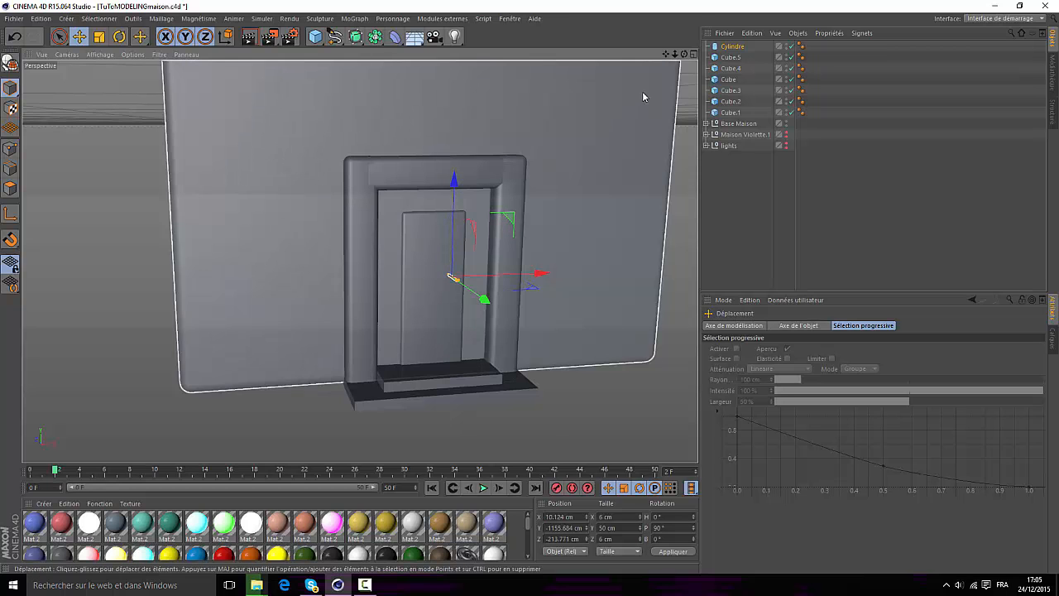
# - Shorten the door handle cylinder to a height of 20 cm
pyautogui.scroll(3, 360, 261)
pyautogui.keyDown('alt'); pyautogui.moveTo(360, 261); pyautogui.dragTo(447, 261, button='right'); pyautogui.keyUp('alt')
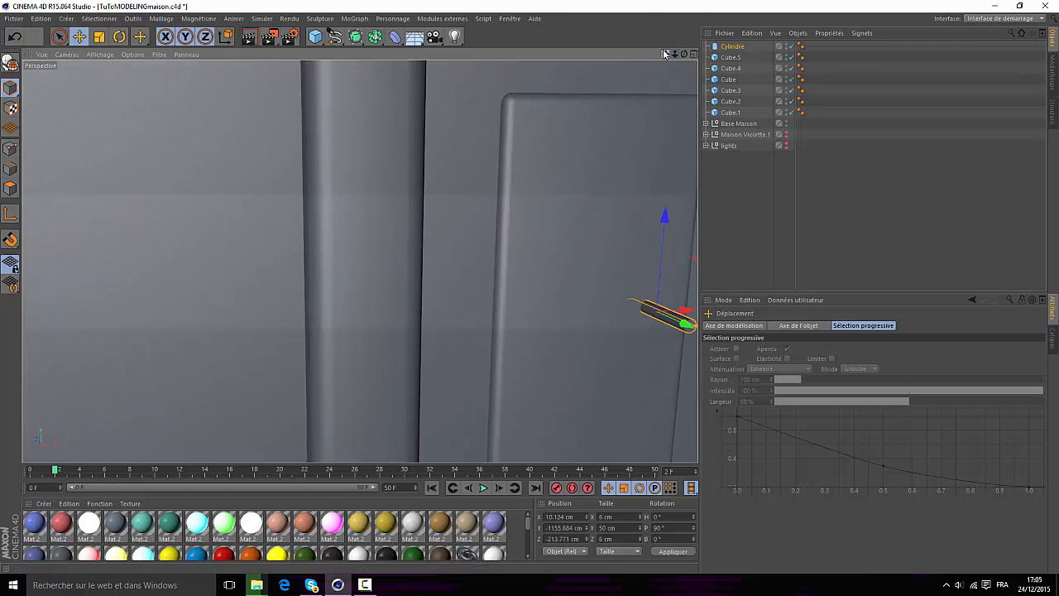
pyautogui.moveTo(360, 261)
pyautogui.keyDown('alt'); pyautogui.mouseDown(button='middle')
pyautogui.moveTo(8, 190)
pyautogui.moveTo(69, 193)
pyautogui.moveTo(371, 260)
pyautogui.mouseUp(button='middle'); pyautogui.keyUp('alt')
pyautogui.keyDown('alt'); pyautogui.moveTo(361, 261); pyautogui.dragTo(451, 261, button='right'); pyautogui.keyUp('alt')
pyautogui.moveTo(684, 54)
pyautogui.mouseDown()
pyautogui.moveTo(645, 58)
pyautogui.moveTo(662, 33)
pyautogui.moveTo(654, 50)
pyautogui.moveTo(685, 71)
pyautogui.mouseUp()
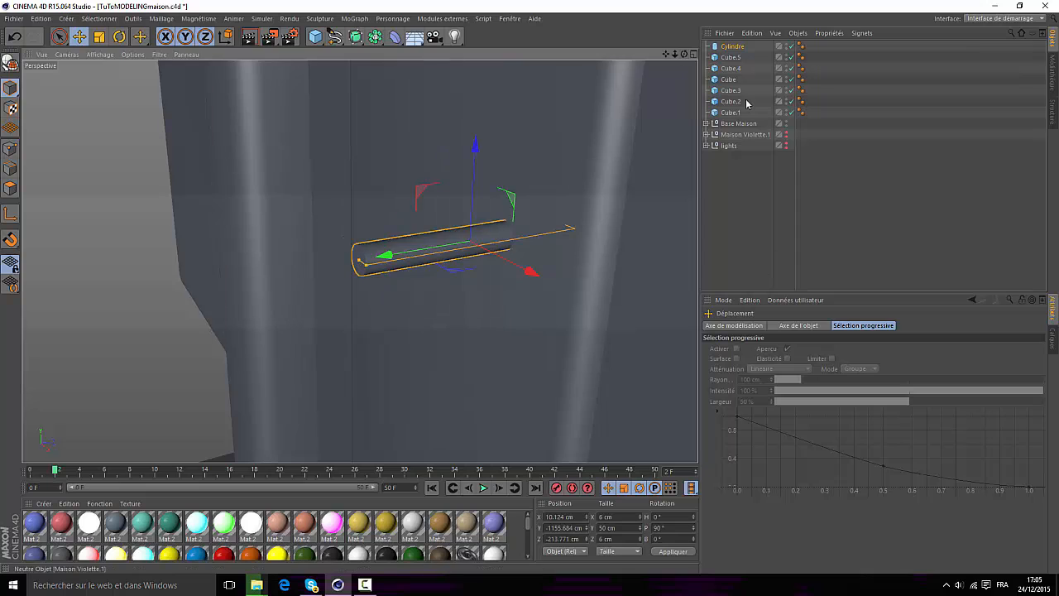
pyautogui.click(730, 47)
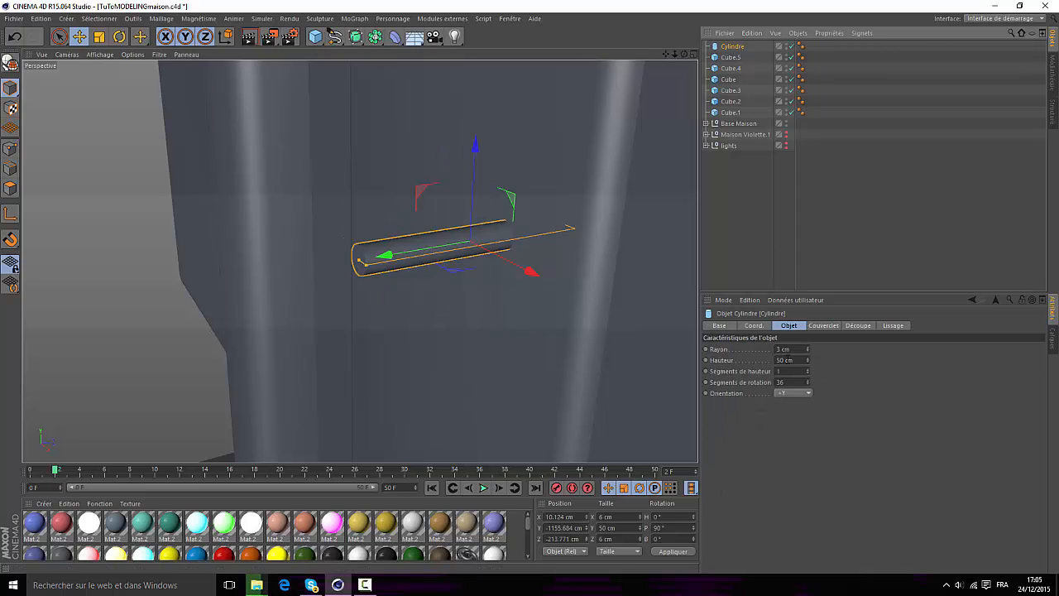
pyautogui.doubleClick(782, 360)
pyautogui.write('10')
pyautogui.press('Return')
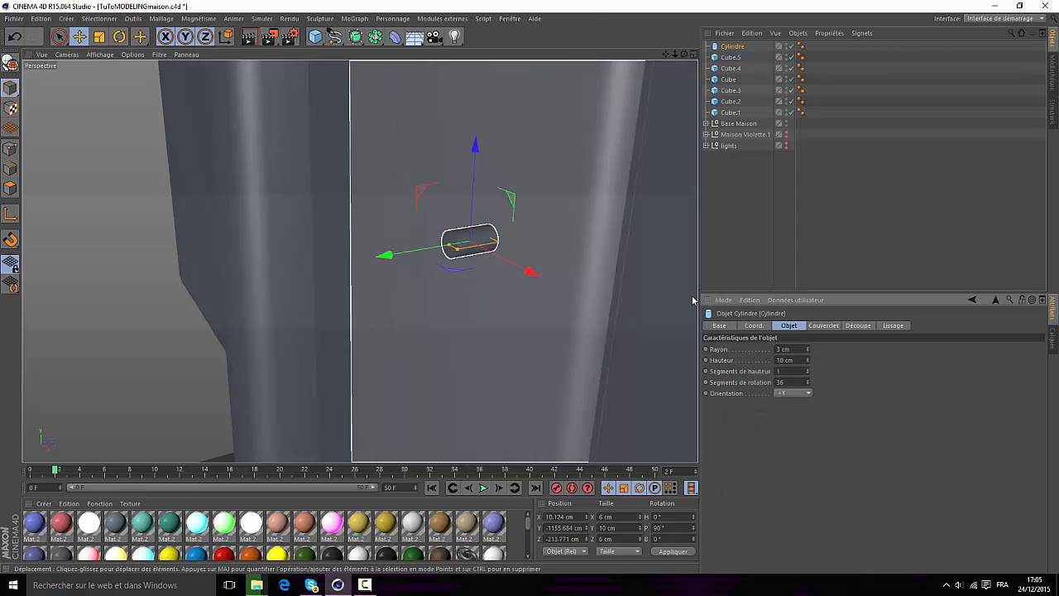
pyautogui.write('20')
pyautogui.press('Return')
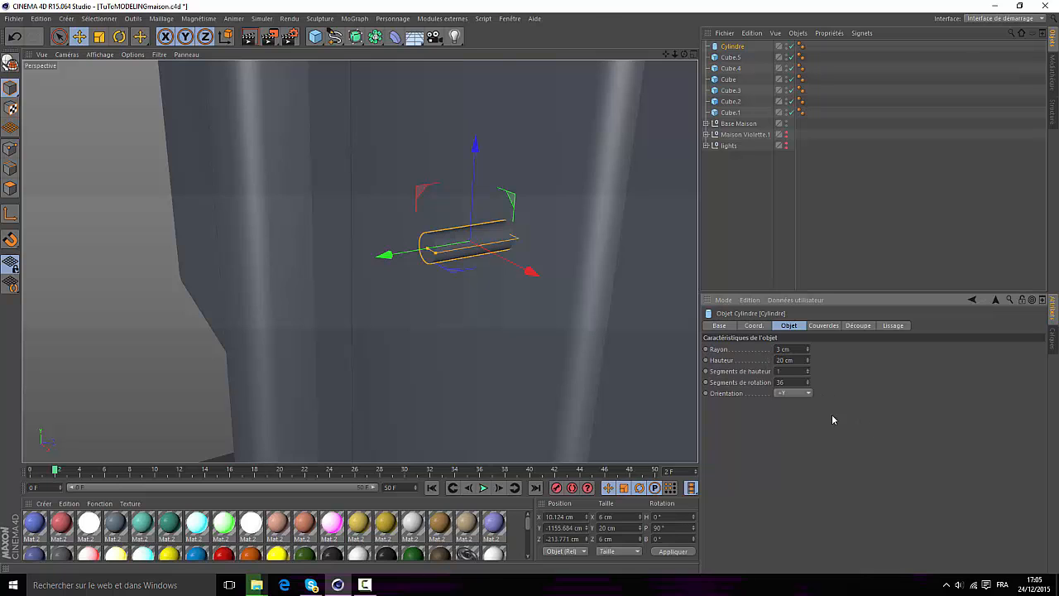
# - Shift the handle cylinder to about -211 cm in Z and set its radius to 2 cm
pyautogui.moveTo(398, 254); pyautogui.dragTo(431, 280)
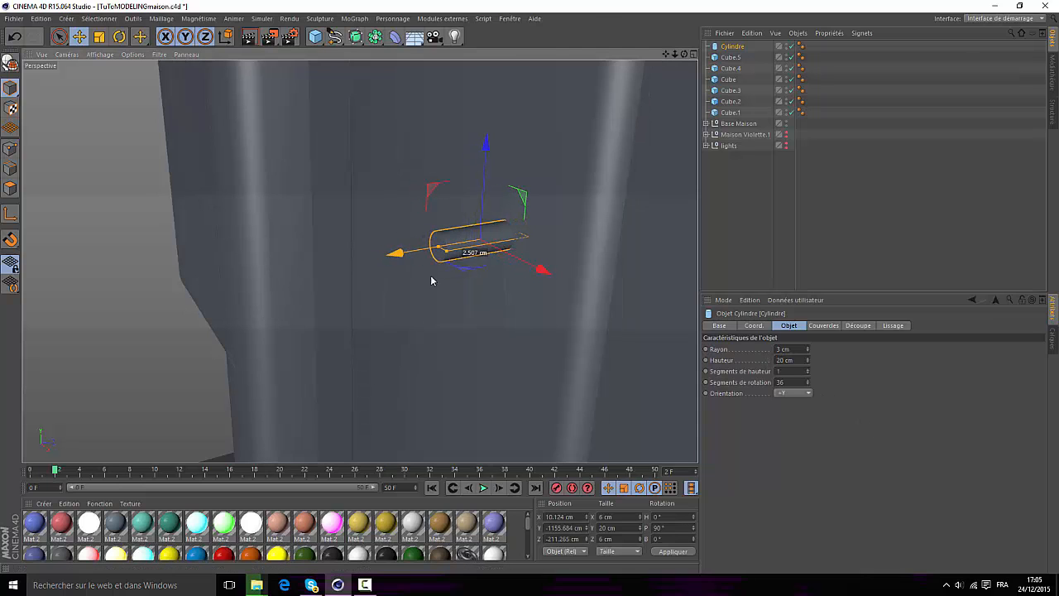
pyautogui.click(808, 351)
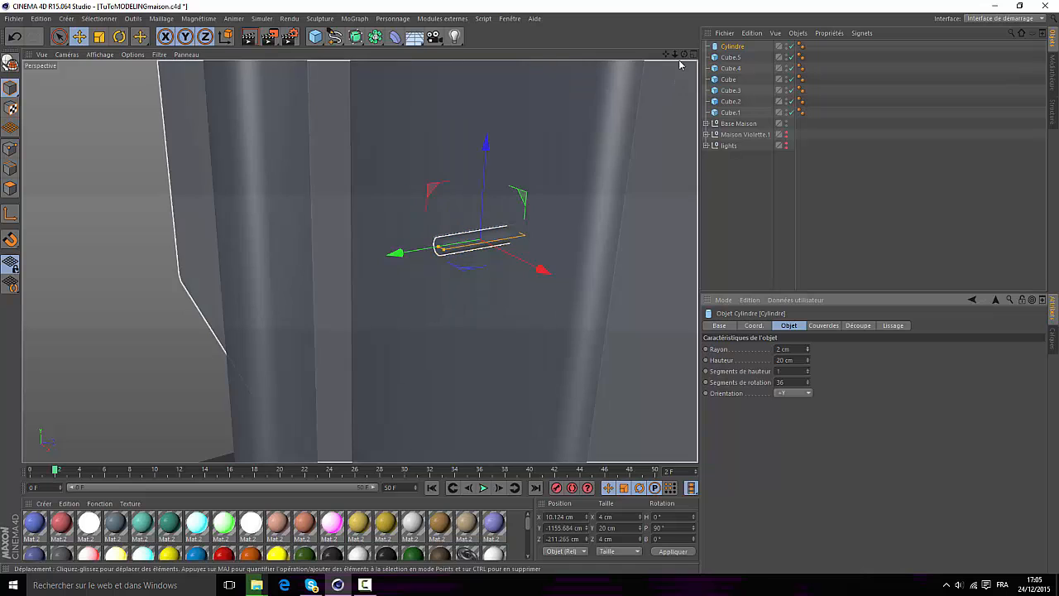
# - Add a sphere and bring it in front of the door, at about -1153 cm in Y and -562 cm in Z
pyautogui.moveTo(675, 54); pyautogui.dragTo(716, 56)
pyautogui.scroll(3, 397, 95)
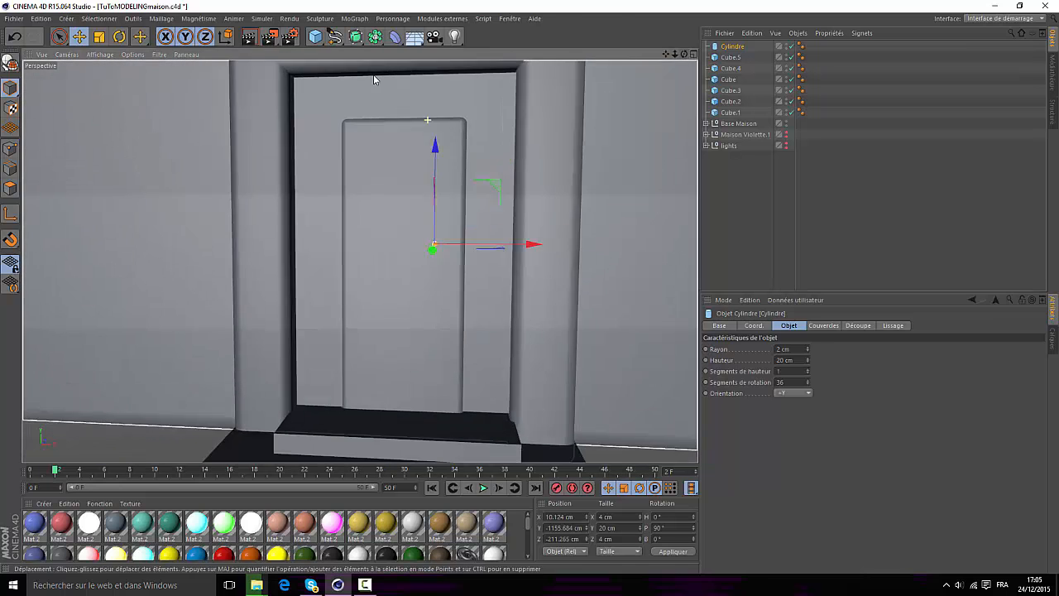
pyautogui.click(318, 41)
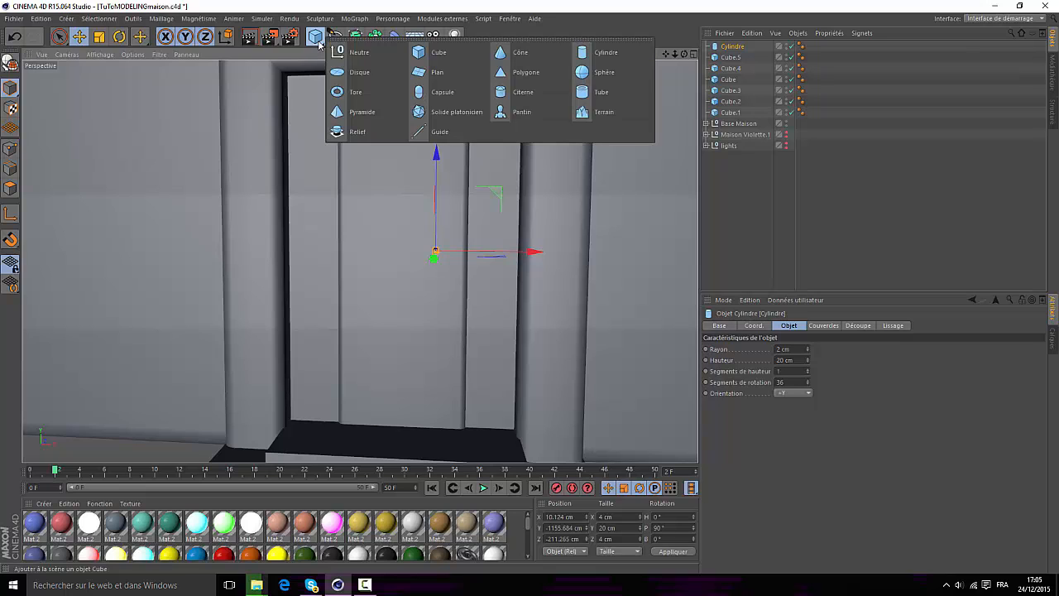
pyautogui.click(598, 72)
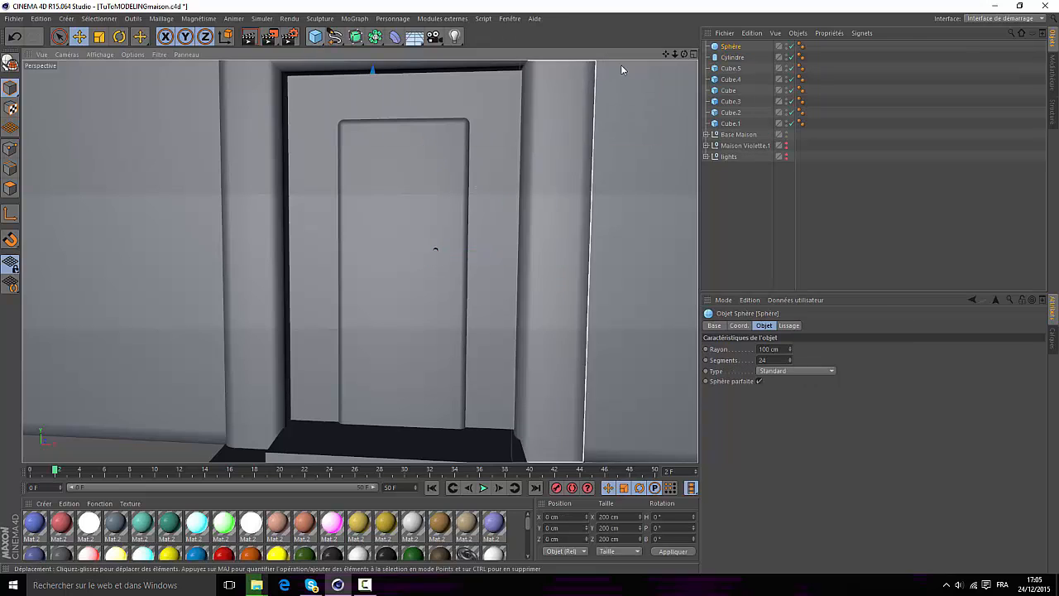
pyautogui.moveTo(675, 54); pyautogui.dragTo(608, 55)
pyautogui.moveTo(377, 73); pyautogui.dragTo(370, 270)
pyautogui.moveTo(361, 224); pyautogui.dragTo(360, 212)
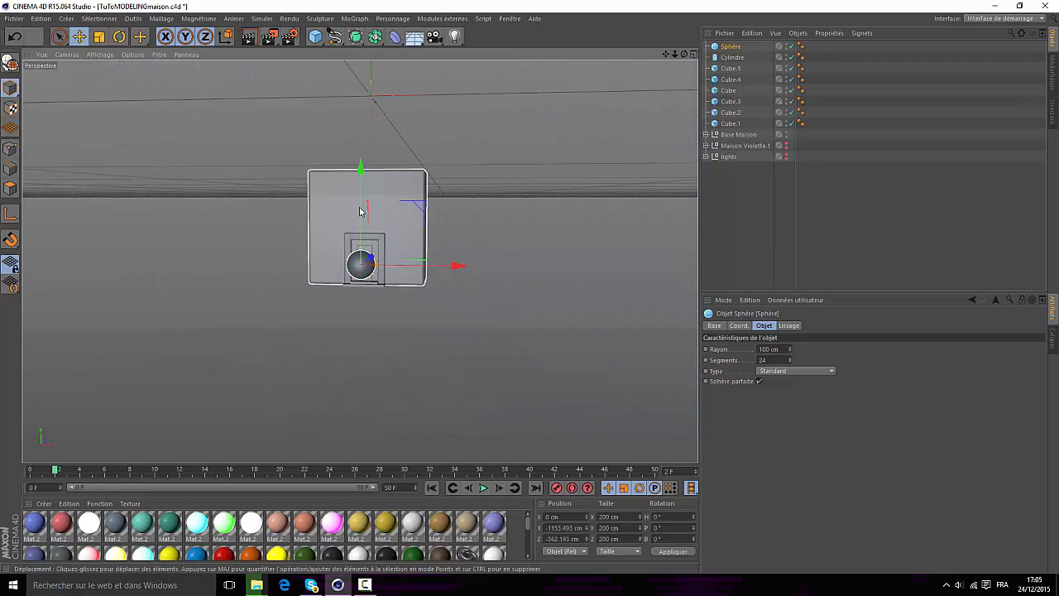
# - Set the sphere's segments to 100 and its radius to 10 cm
pyautogui.moveTo(675, 53); pyautogui.dragTo(745, 54)
pyautogui.click(770, 360)
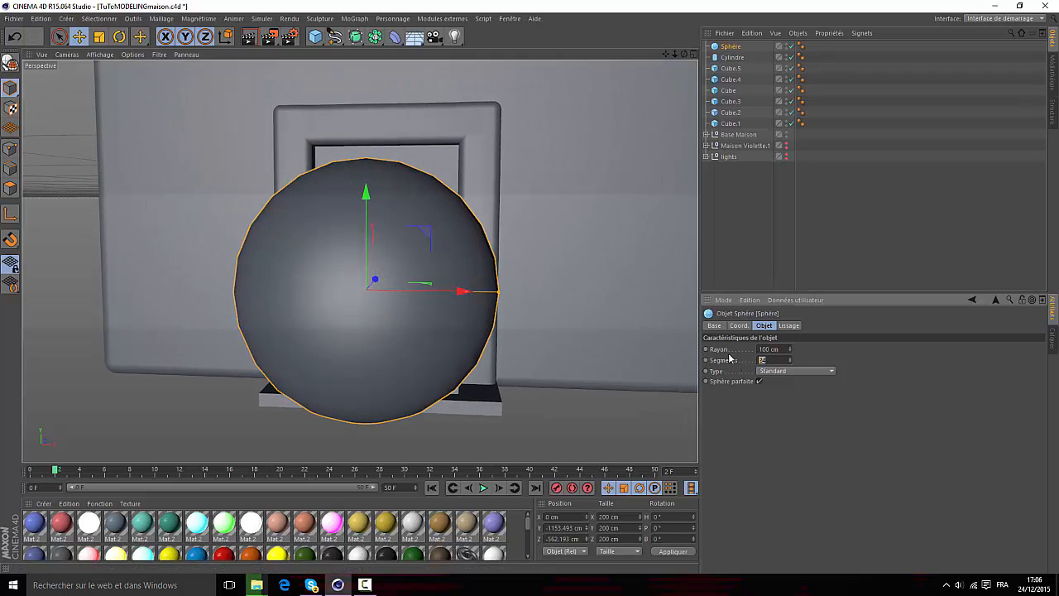
pyautogui.write('100')
pyautogui.press('Return')
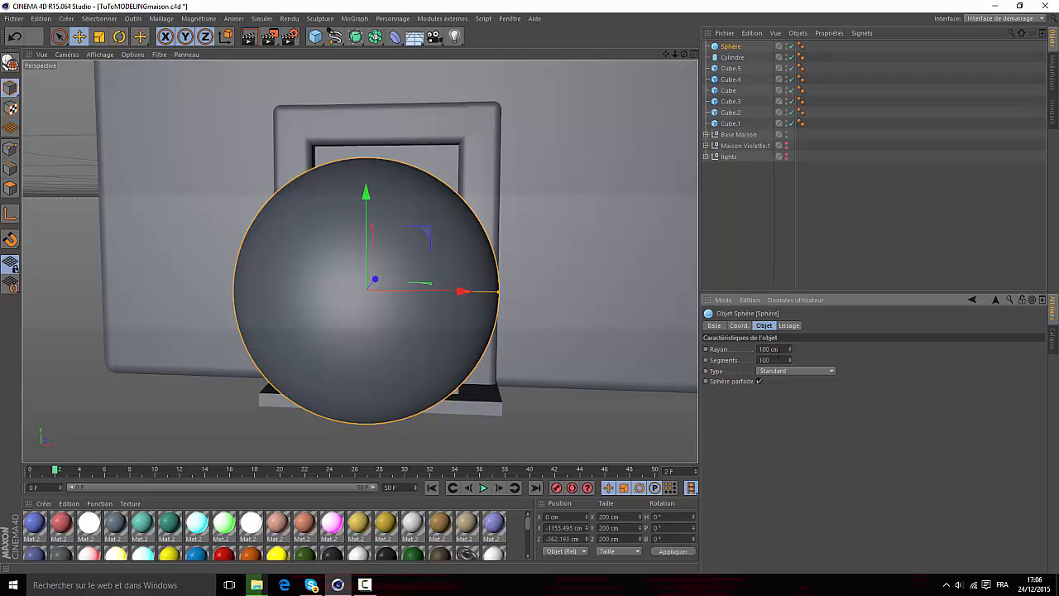
pyautogui.press('Return')
pyautogui.scroll(5, 372, 285)
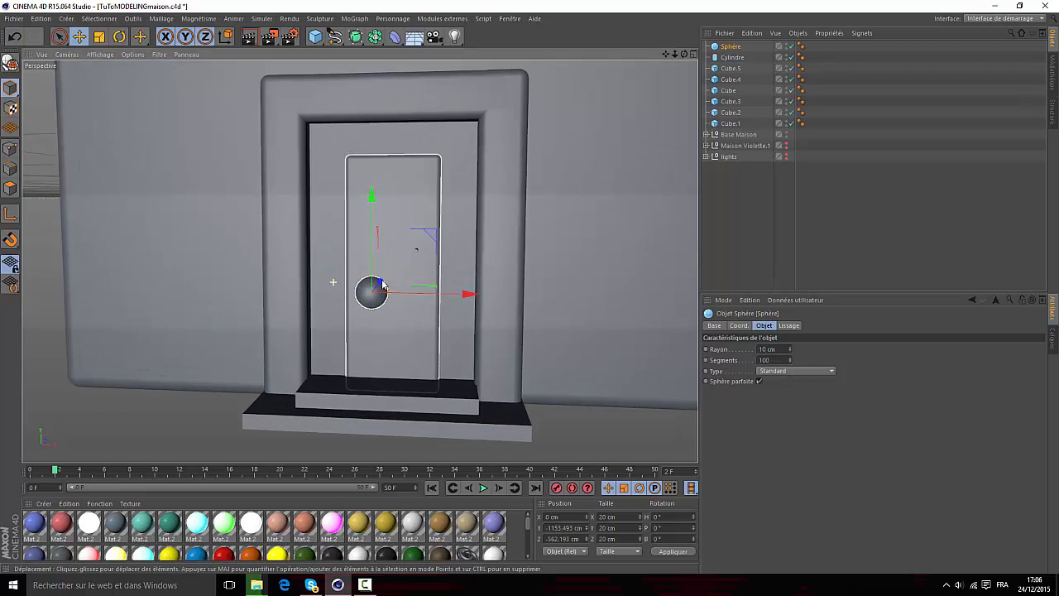
# - Move the sphere to the outer end of the handle cylinder, at about 9.6 cm X, -1154 cm Y and -220 cm Z
pyautogui.moveTo(386, 284); pyautogui.dragTo(443, 265)
pyautogui.scroll(8, 360, 262)
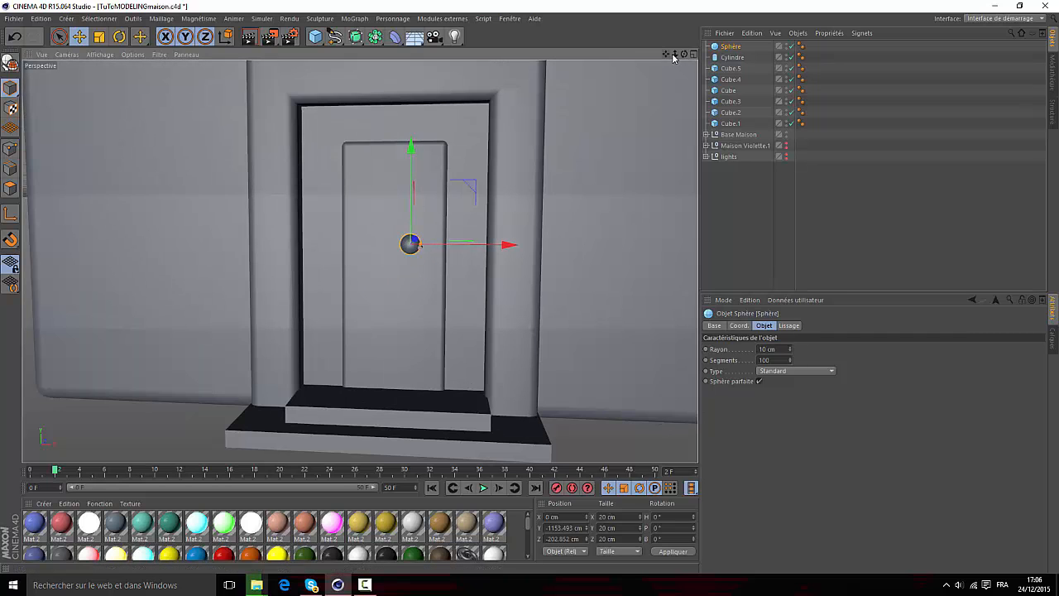
pyautogui.moveTo(674, 54); pyautogui.dragTo(683, 54)
pyautogui.moveTo(665, 53); pyautogui.dragTo(566, 166)
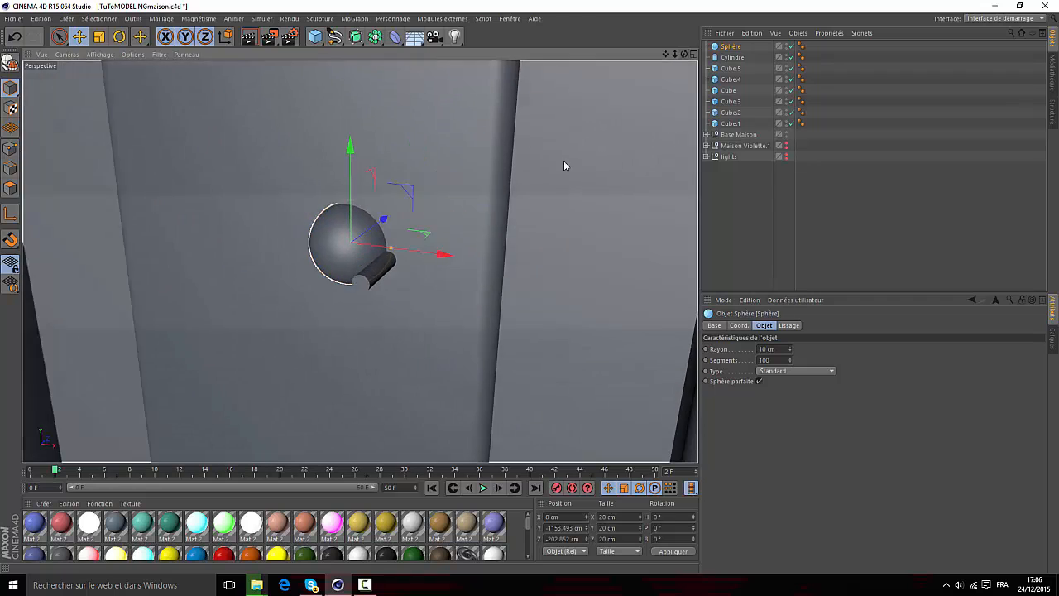
pyautogui.moveTo(440, 257); pyautogui.dragTo(485, 266)
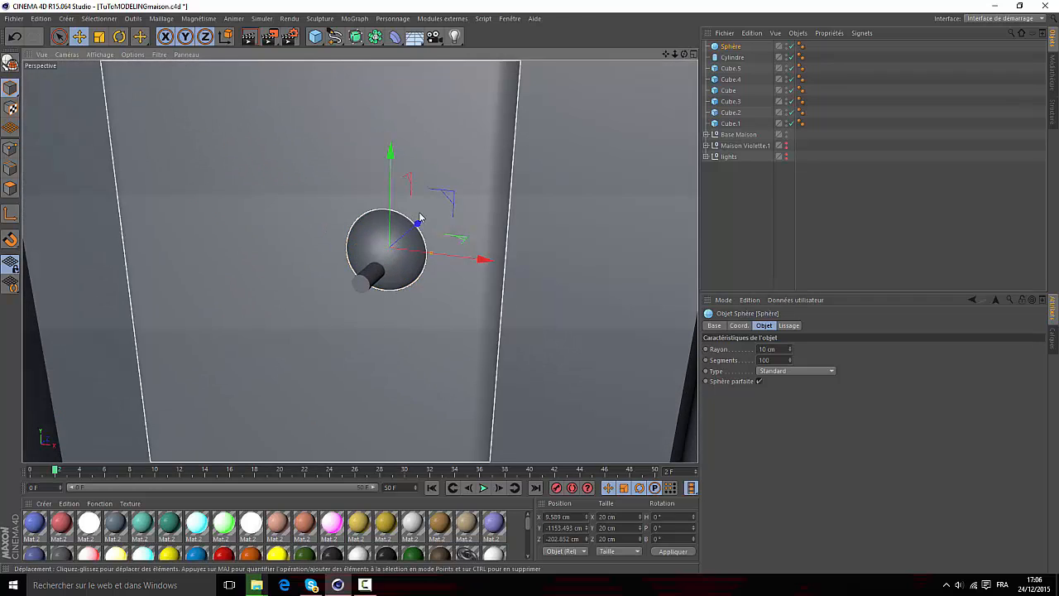
pyautogui.moveTo(397, 251); pyautogui.dragTo(392, 254)
pyautogui.moveTo(362, 186); pyautogui.dragTo(362, 189)
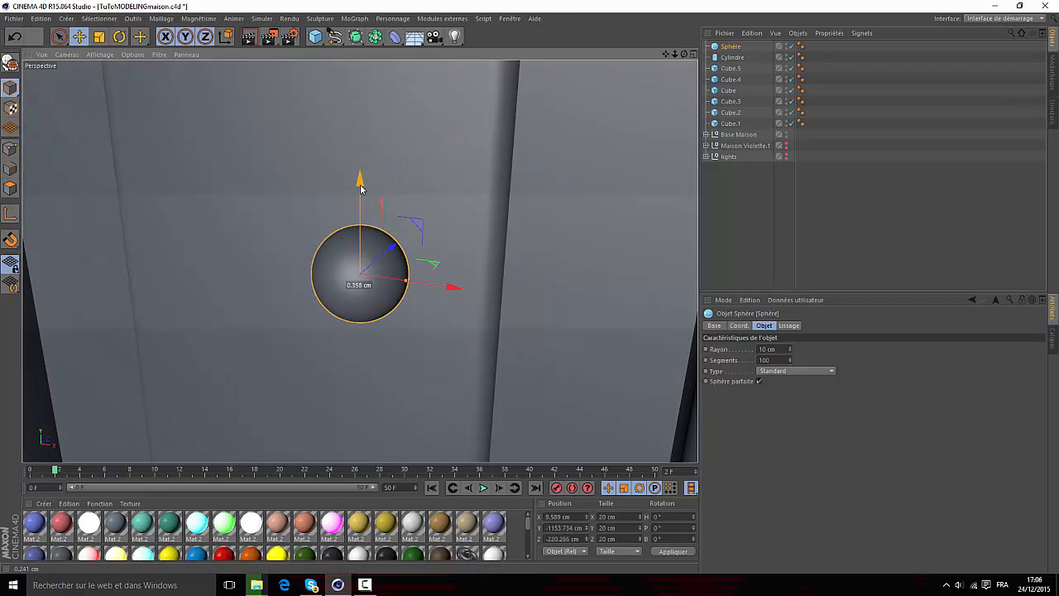
# - Set the sphere's radius to 5 cm and align it with the cylinder's end at about -1155.5 cm Y and -217.6 cm Z
pyautogui.click(791, 351)
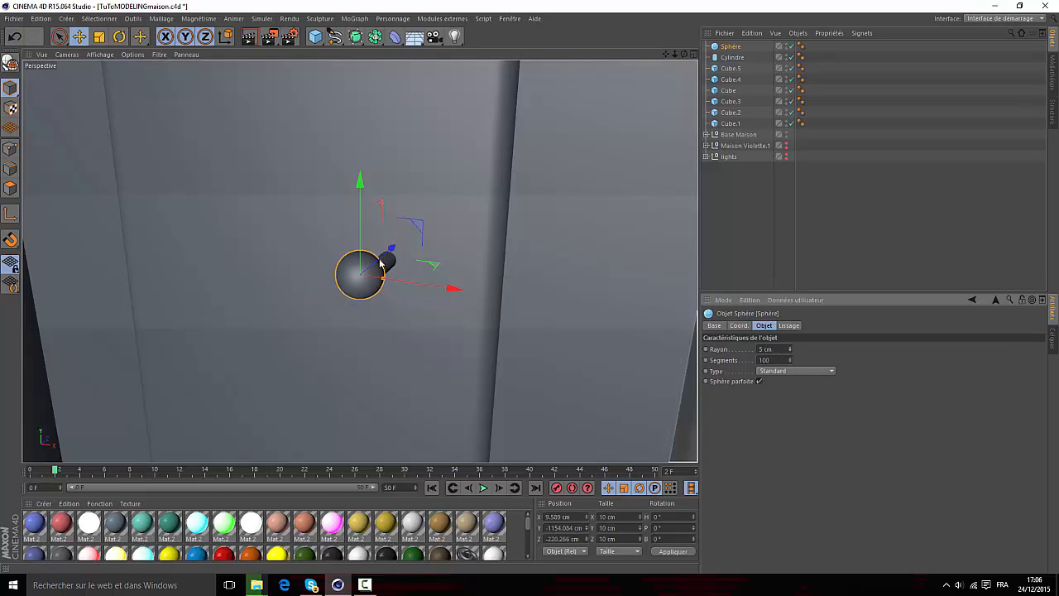
pyautogui.scroll(2, 439, 226)
pyautogui.moveTo(685, 54); pyautogui.dragTo(571, 63)
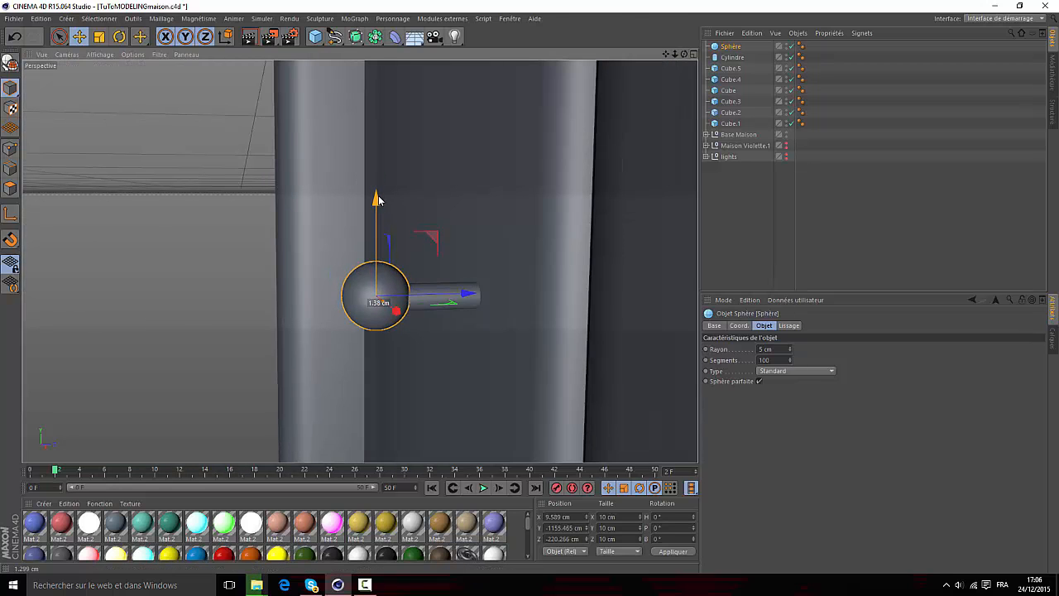
pyautogui.moveTo(471, 300); pyautogui.dragTo(490, 301)
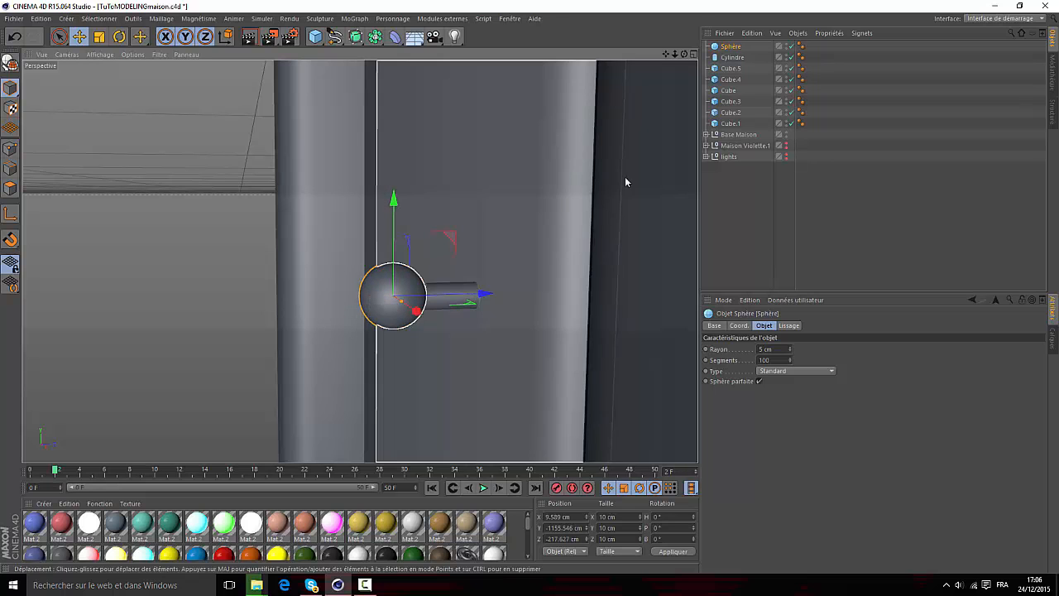
# - Make the sphere editable and flatten it along Z to about 7.2 cm, placing it at about -218.4 cm in Z
pyautogui.moveTo(685, 55); pyautogui.dragTo(360, 261)
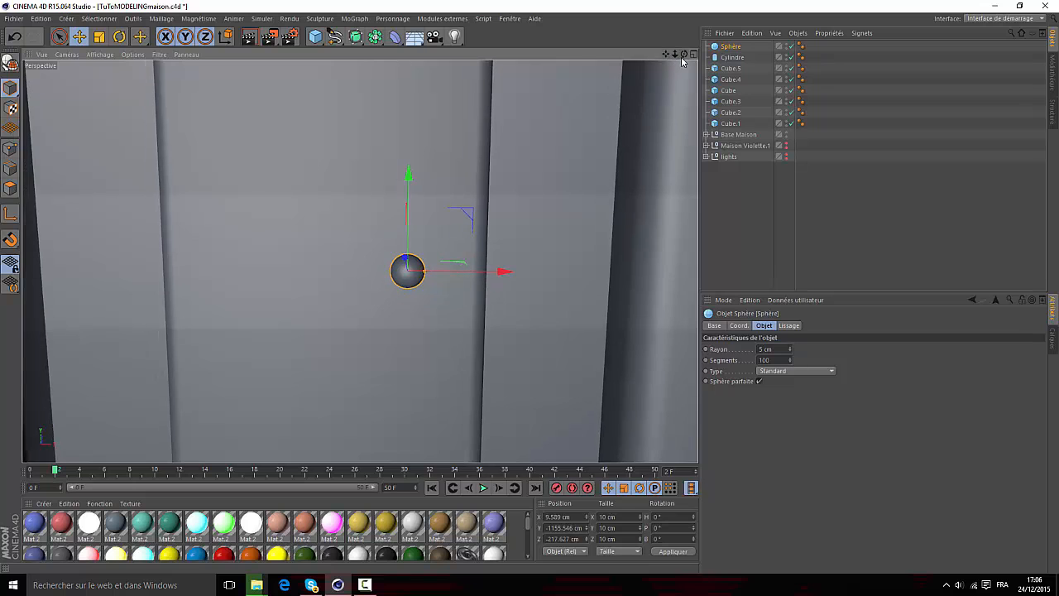
pyautogui.moveTo(676, 55); pyautogui.dragTo(361, 260)
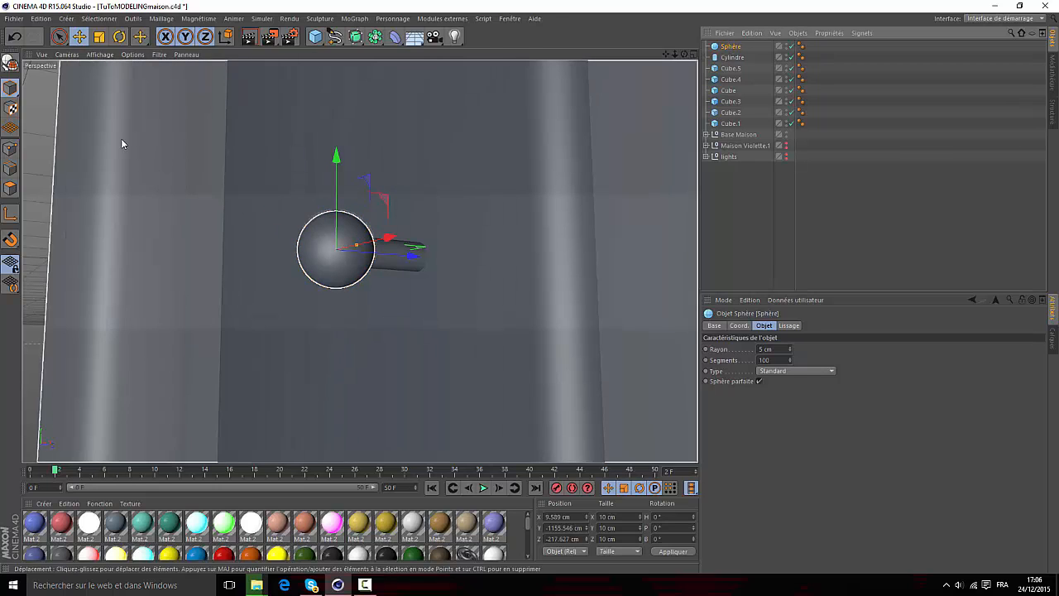
pyautogui.click(9, 62)
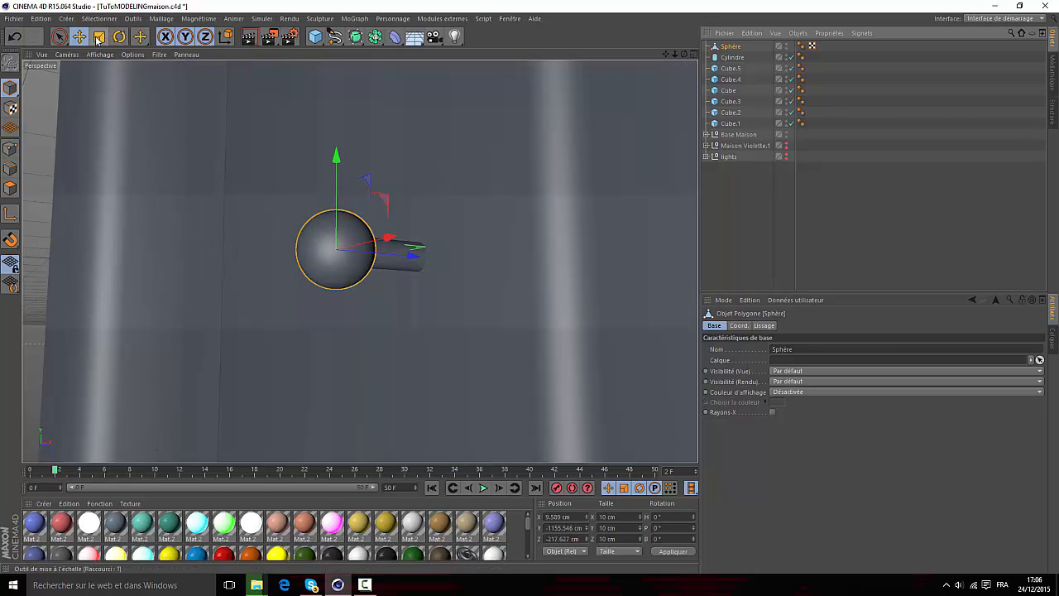
pyautogui.click(98, 37)
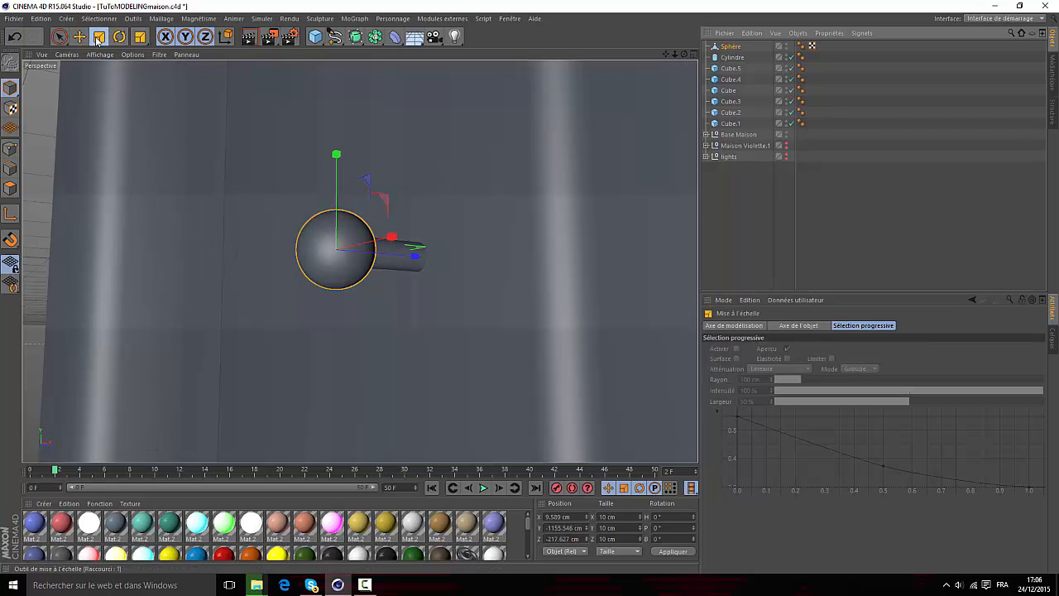
pyautogui.moveTo(684, 55); pyautogui.dragTo(399, 229)
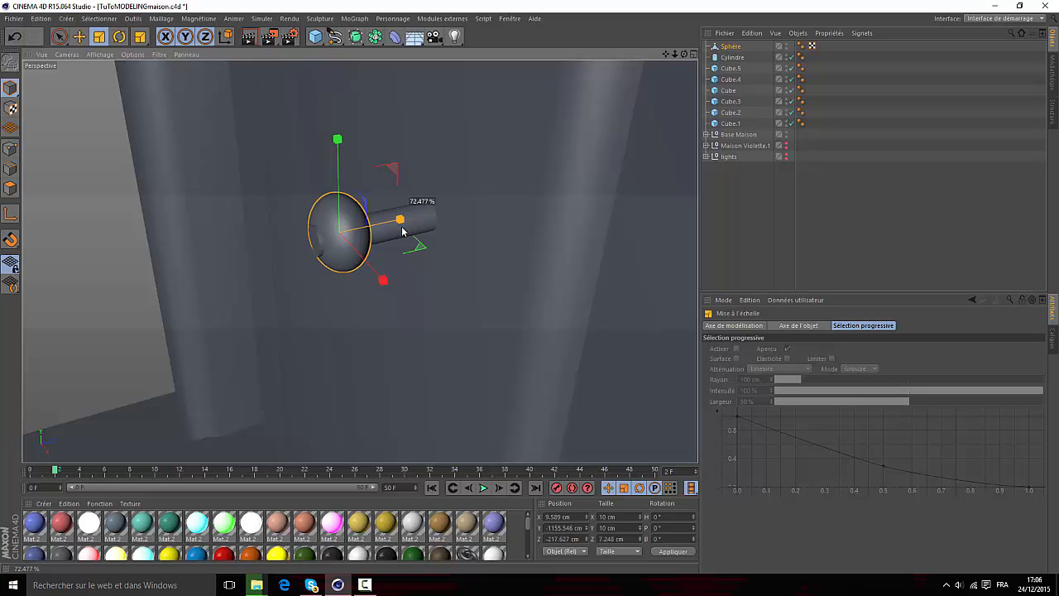
pyautogui.moveTo(402, 232); pyautogui.dragTo(420, 216)
pyautogui.click(79, 36)
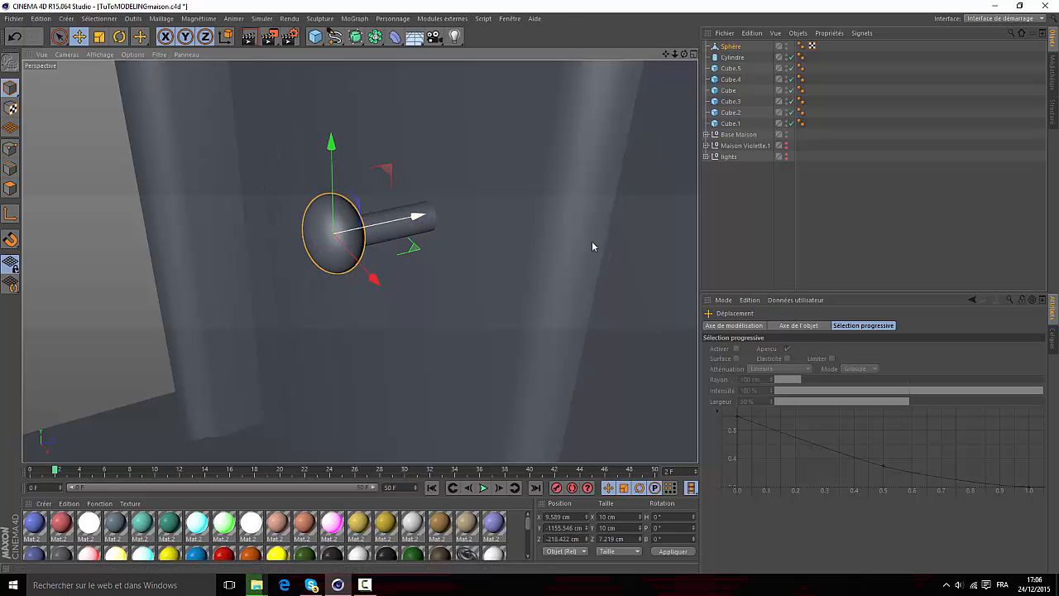
# - Set the handle cylinder's radius to 1.5 cm
pyautogui.click(734, 57)
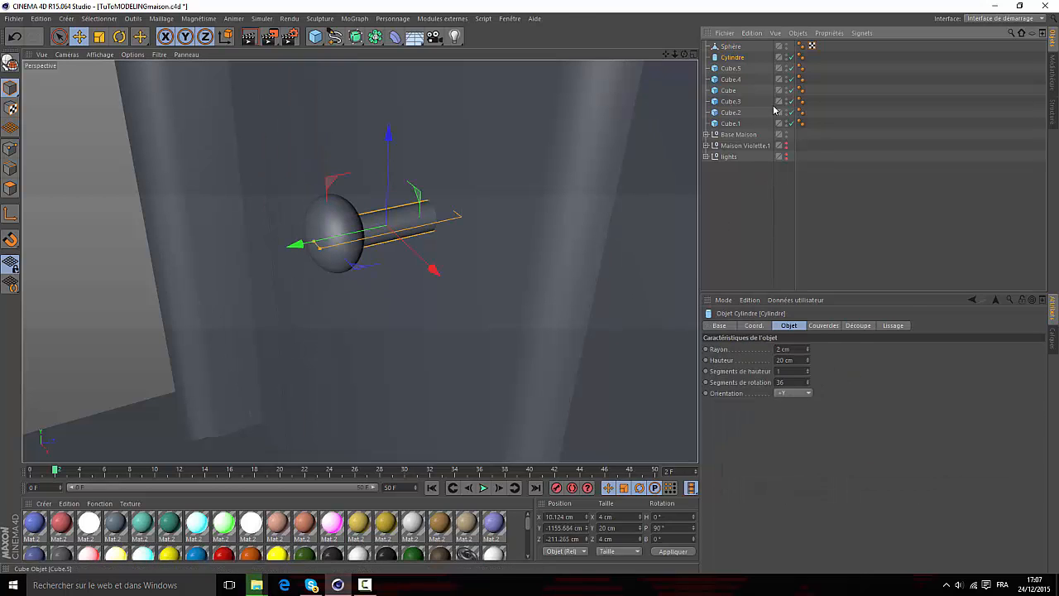
pyautogui.click(808, 352)
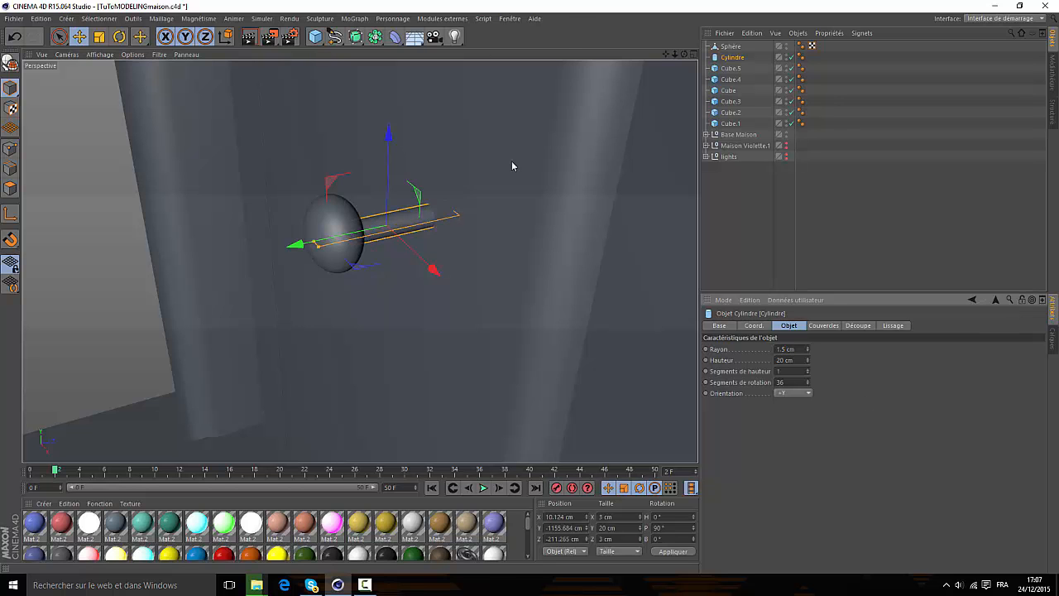
# - Group the sphere and the cylinder, and rename the group "Poignet"
pyautogui.moveTo(676, 55); pyautogui.dragTo(357, 258)
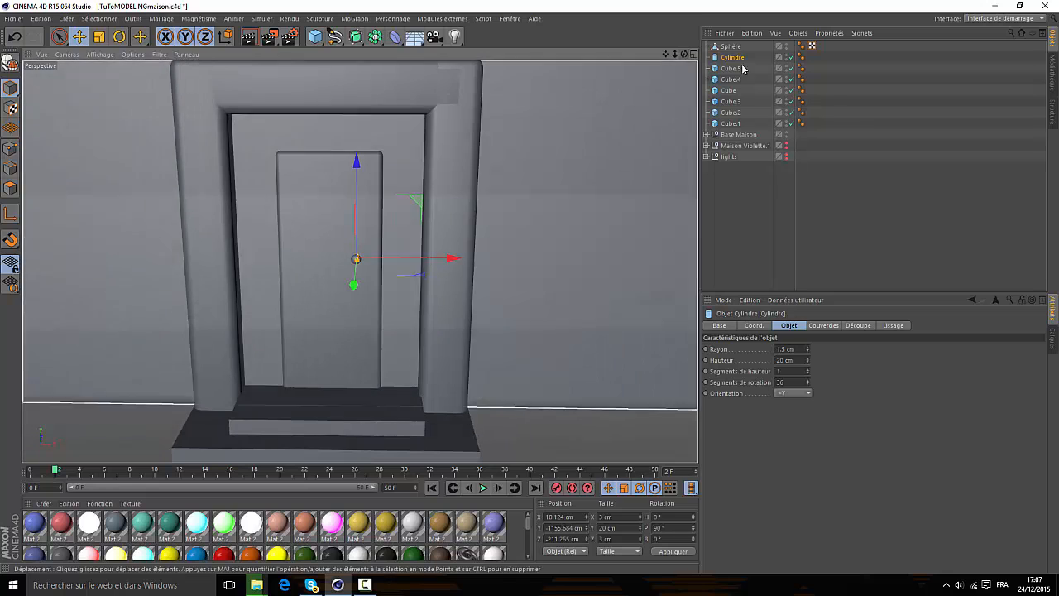
pyautogui.keyDown('ctrl'); pyautogui.click(732, 47); pyautogui.keyUp('ctrl')
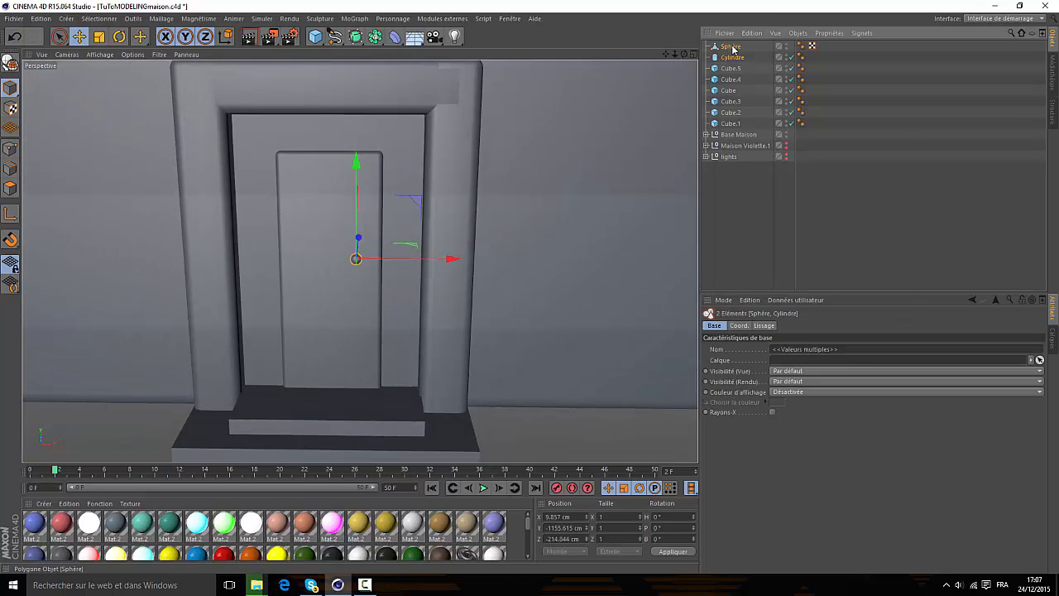
pyautogui.rightClick(732, 47)
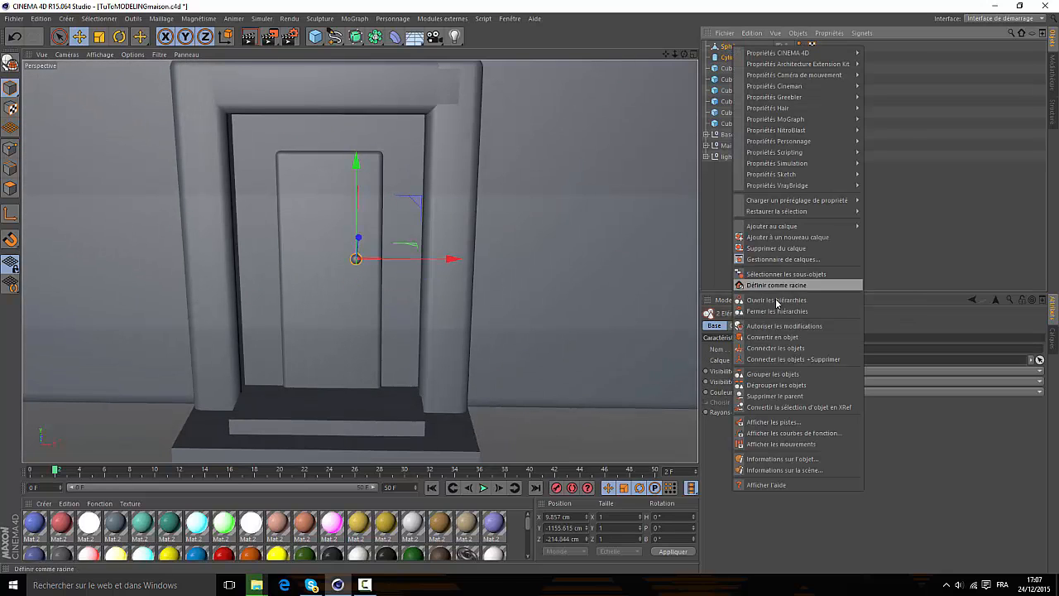
pyautogui.click(769, 379)
pyautogui.doubleClick(731, 48)
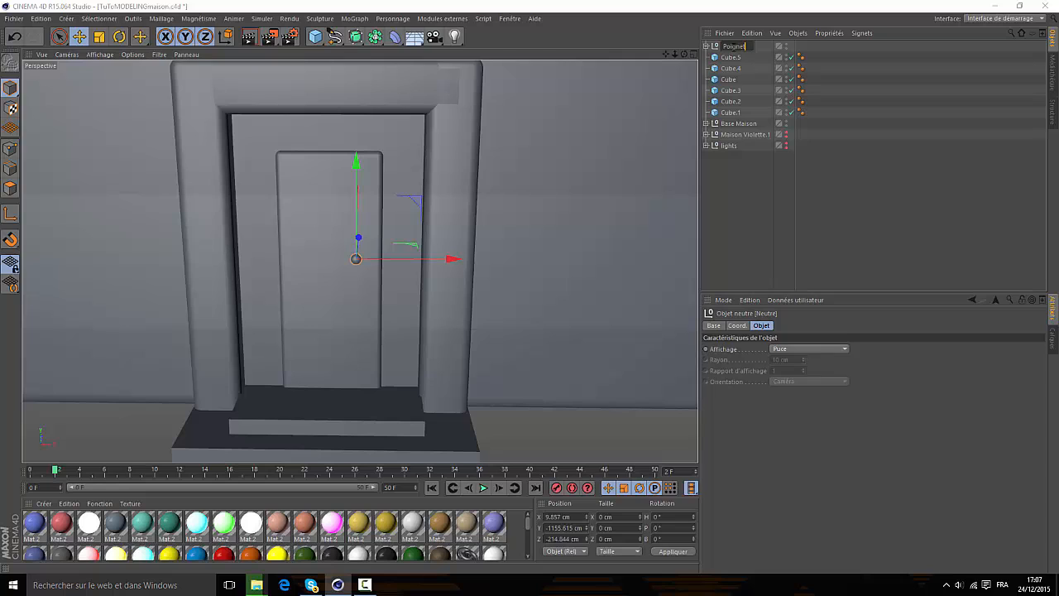
pyautogui.write('Poignet')
pyautogui.press('Return')
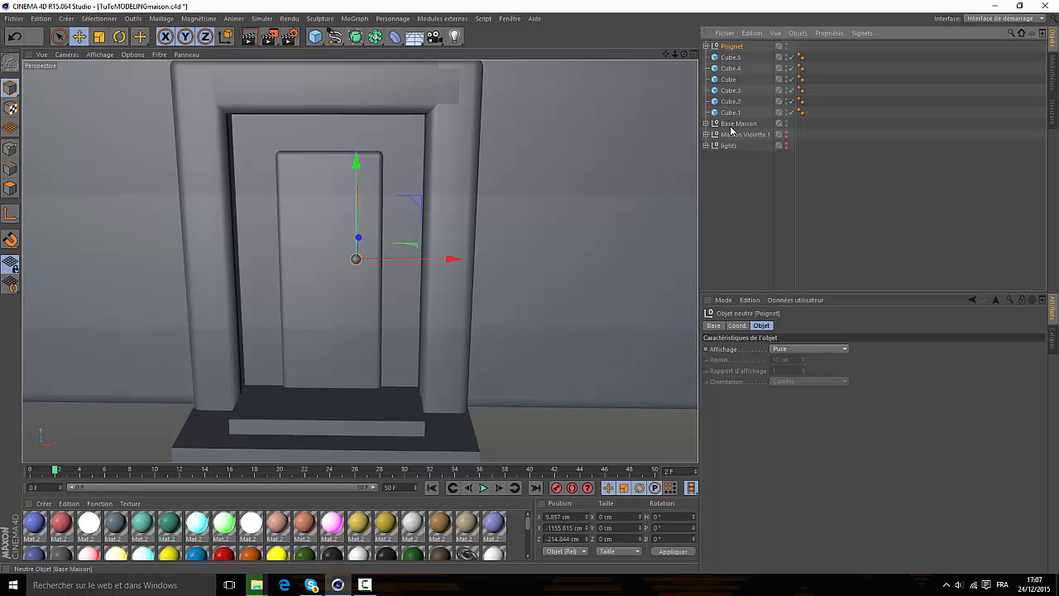
# - Put the door panel cube in its own group and rename the group "Porte"
pyautogui.click(732, 57)
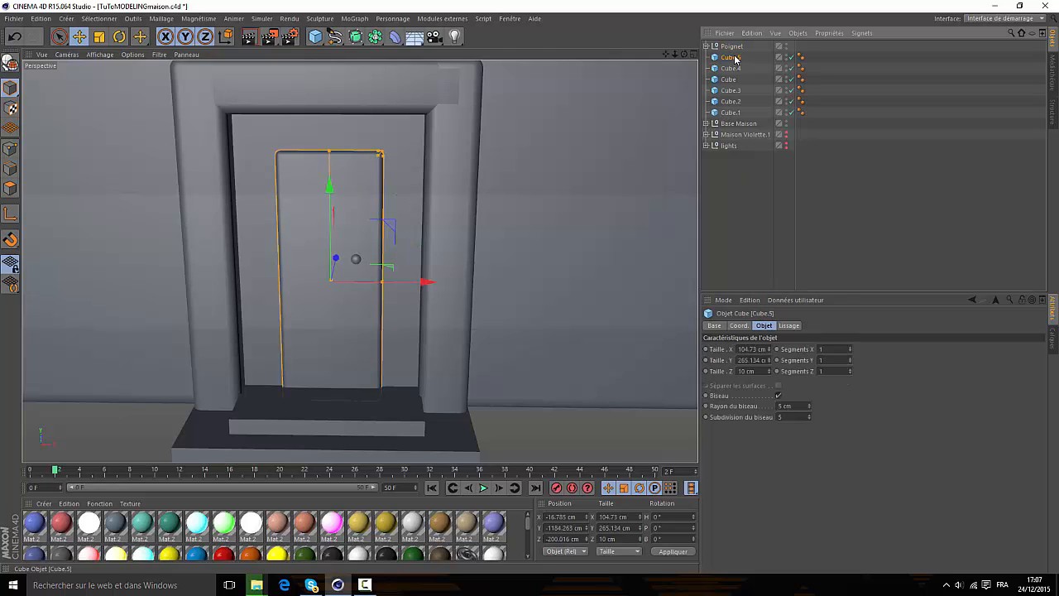
pyautogui.rightClick(733, 61)
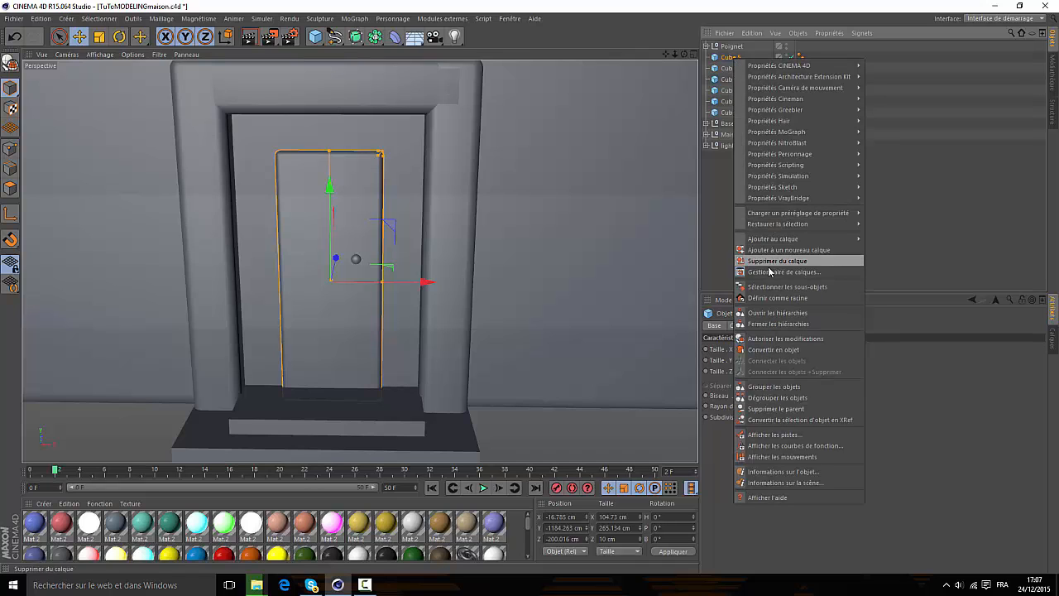
pyautogui.click(741, 395)
pyautogui.doubleClick(734, 58)
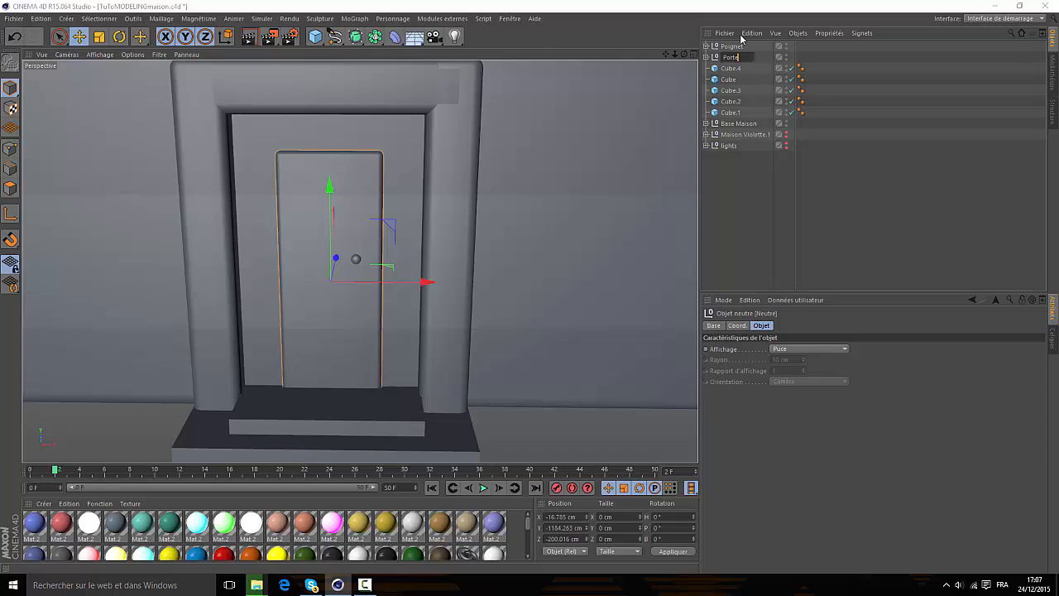
pyautogui.write('Porte')
pyautogui.press('Return')
# - Group the two doorstep cubes, Cube.4 and Cube, and rename the group "Escalier"
pyautogui.click(720, 72)
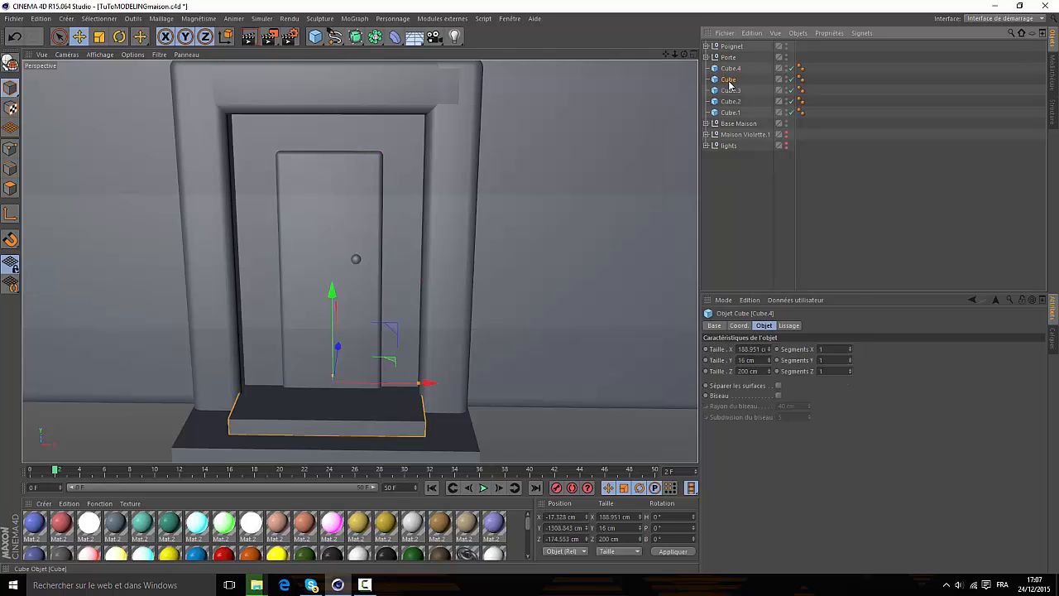
pyautogui.click(729, 72)
pyautogui.keyDown('ctrl'); pyautogui.click(731, 80); pyautogui.keyUp('ctrl')
pyautogui.rightClick(731, 79)
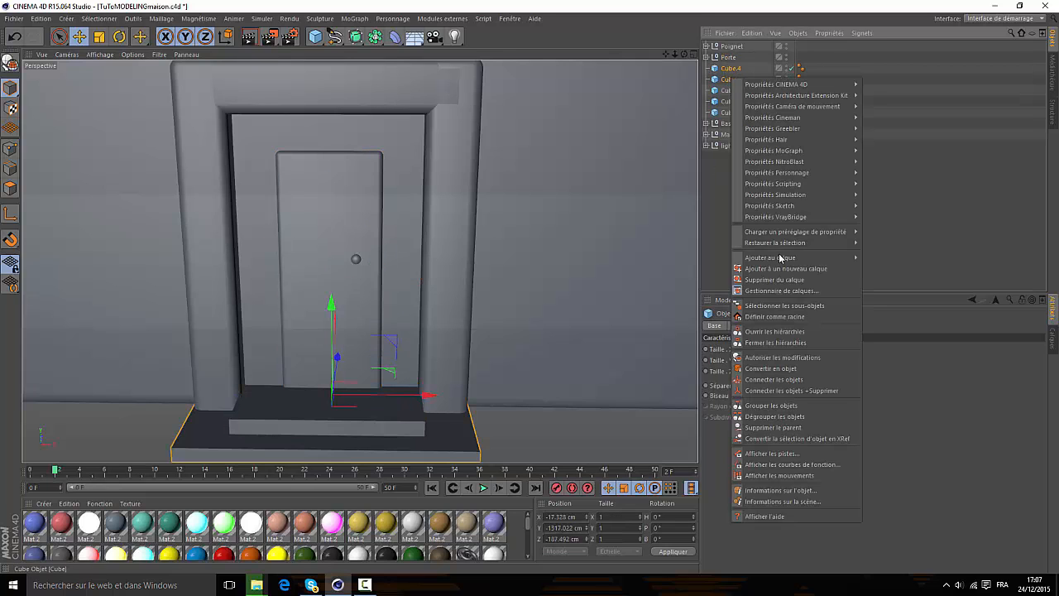
pyautogui.click(771, 405)
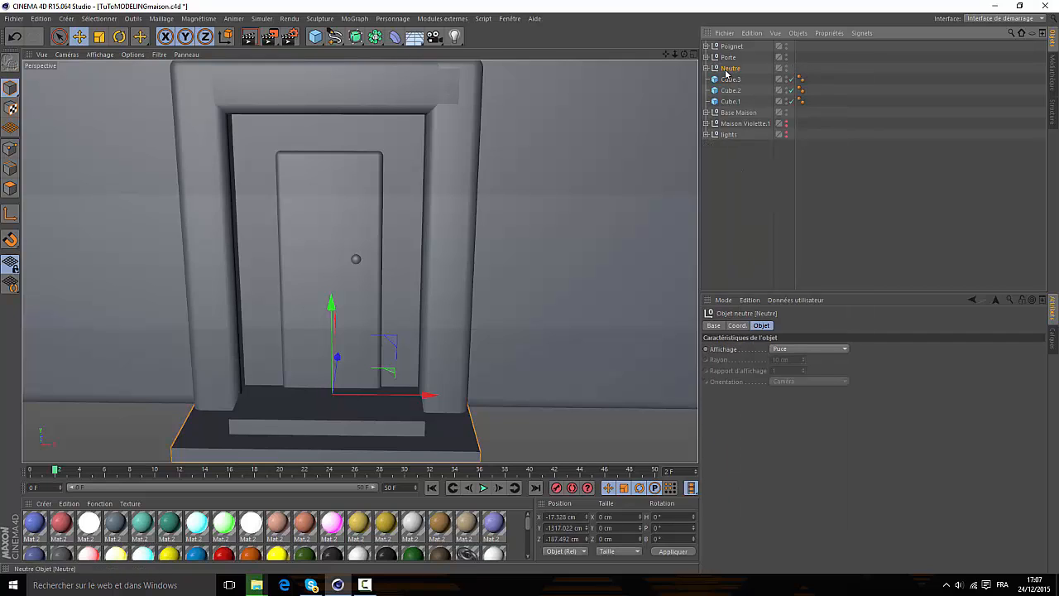
pyautogui.doubleClick(726, 72)
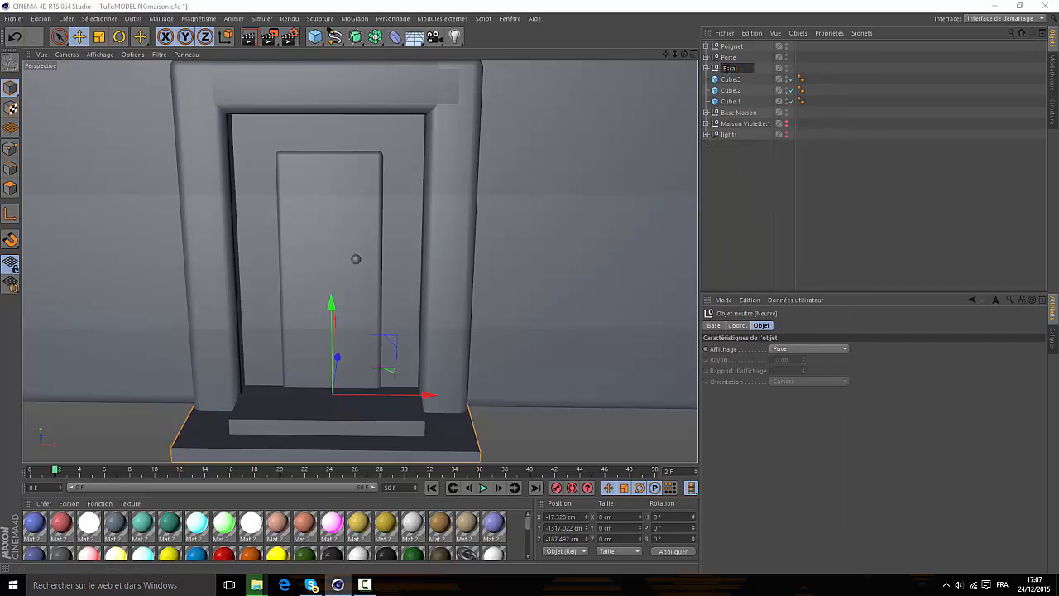
# - Group the three door frame cubes, Cube.3 to Cube.1, and rename the group "Contour de porte"
pyautogui.click(731, 78)
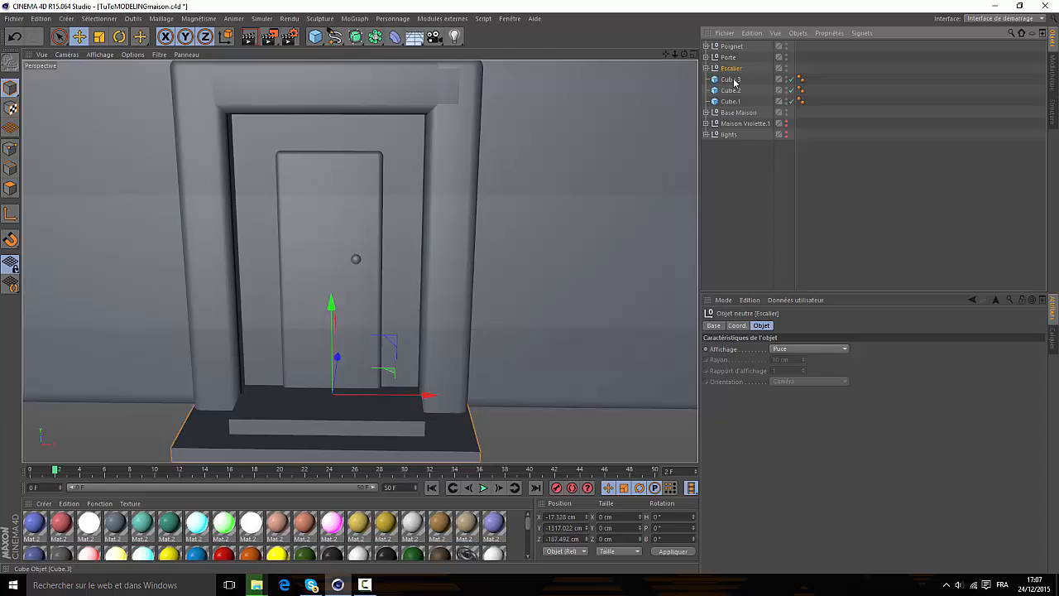
pyautogui.keyDown('shift'); pyautogui.click(732, 101); pyautogui.keyUp('shift')
pyautogui.rightClick(731, 101)
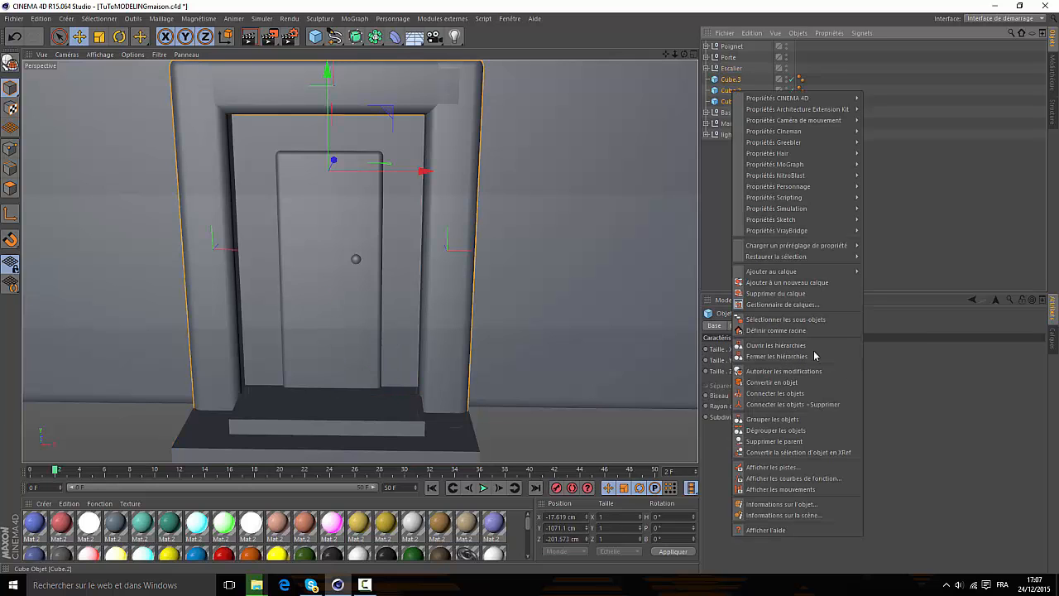
pyautogui.click(766, 420)
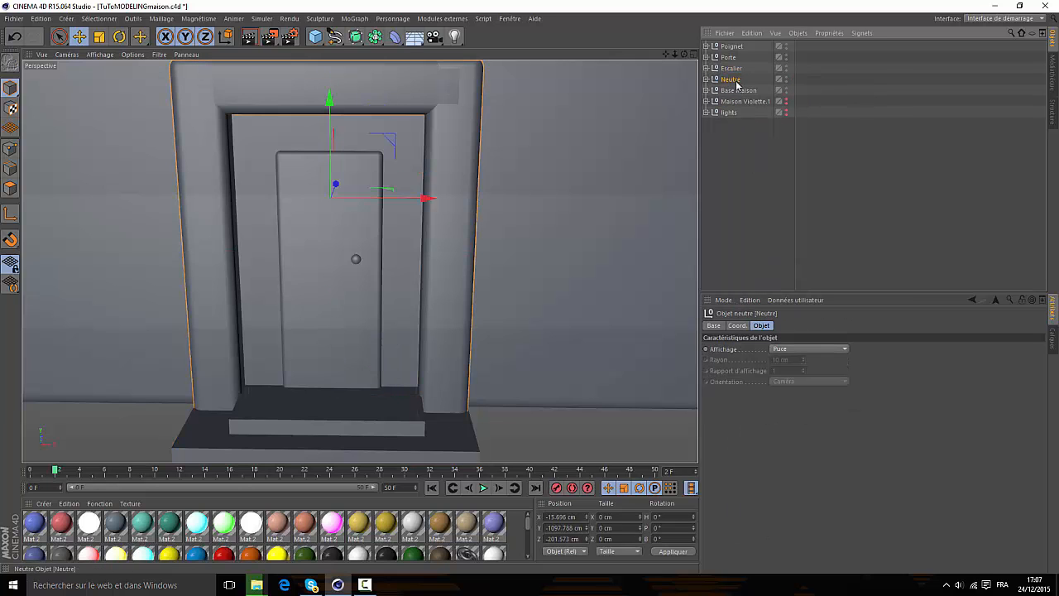
pyautogui.doubleClick(735, 81)
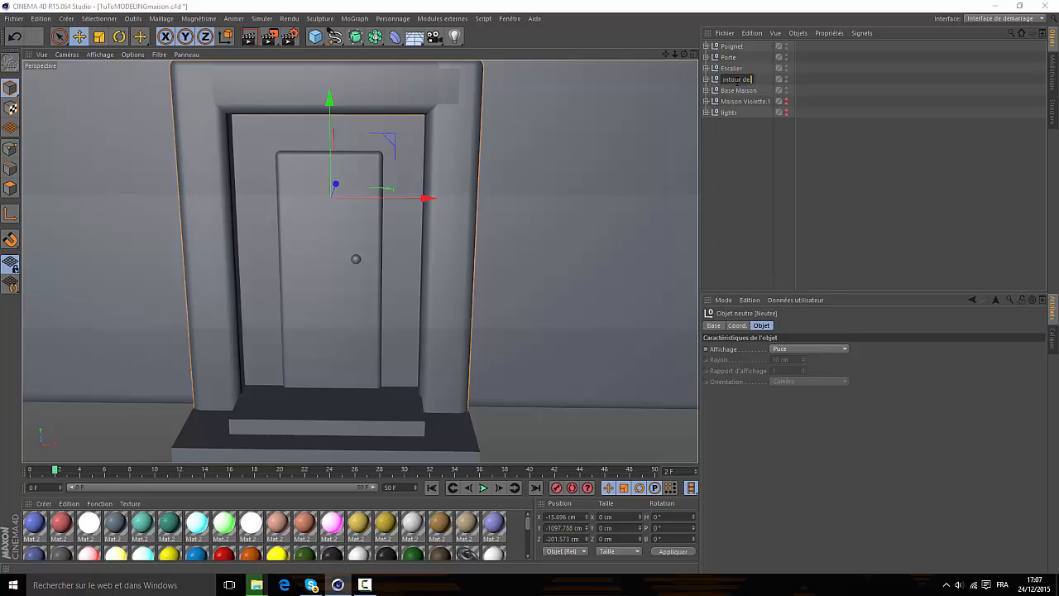
pyautogui.press('Return')
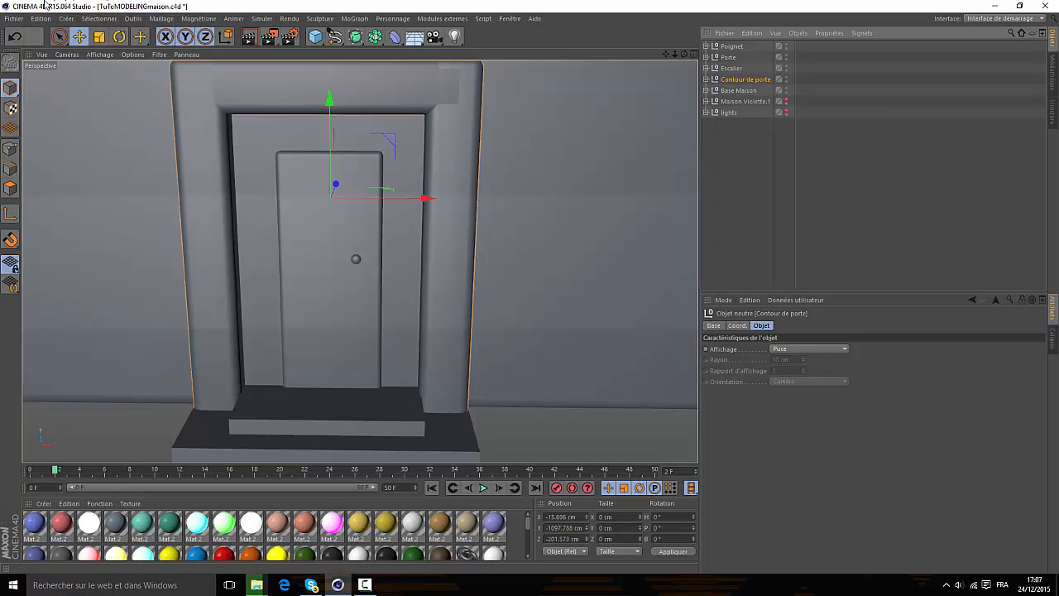
# - Save the project
pyautogui.click(15, 18)
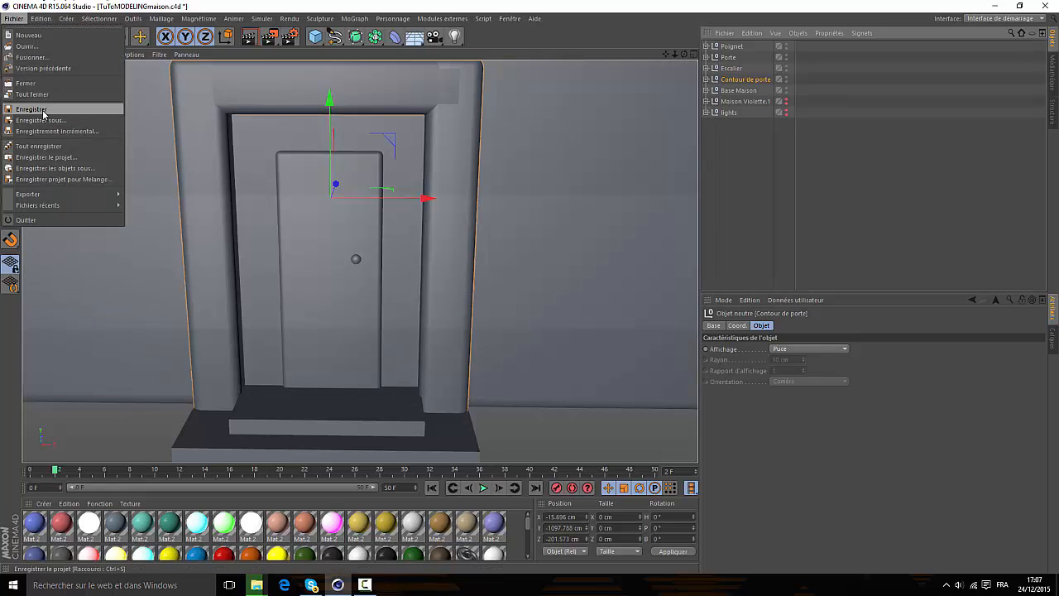
pyautogui.click(43, 110)
# - Show the finished reference house Maison Violette.1 to examine the ledge and windows around its door, and hide it again
pyautogui.scroll(-5, 360, 261)
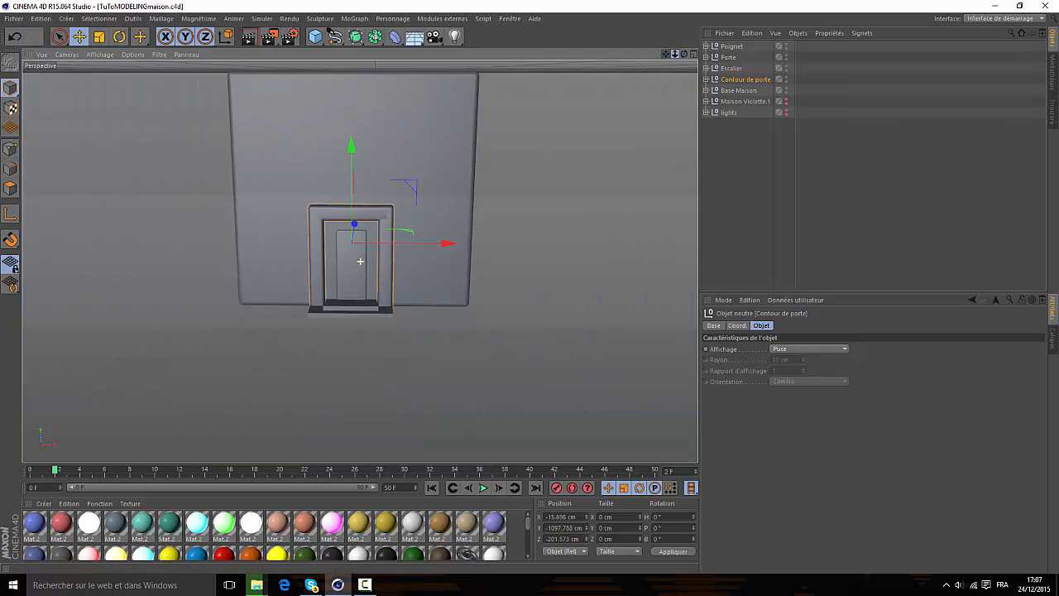
pyautogui.moveTo(674, 53); pyautogui.dragTo(703, 76)
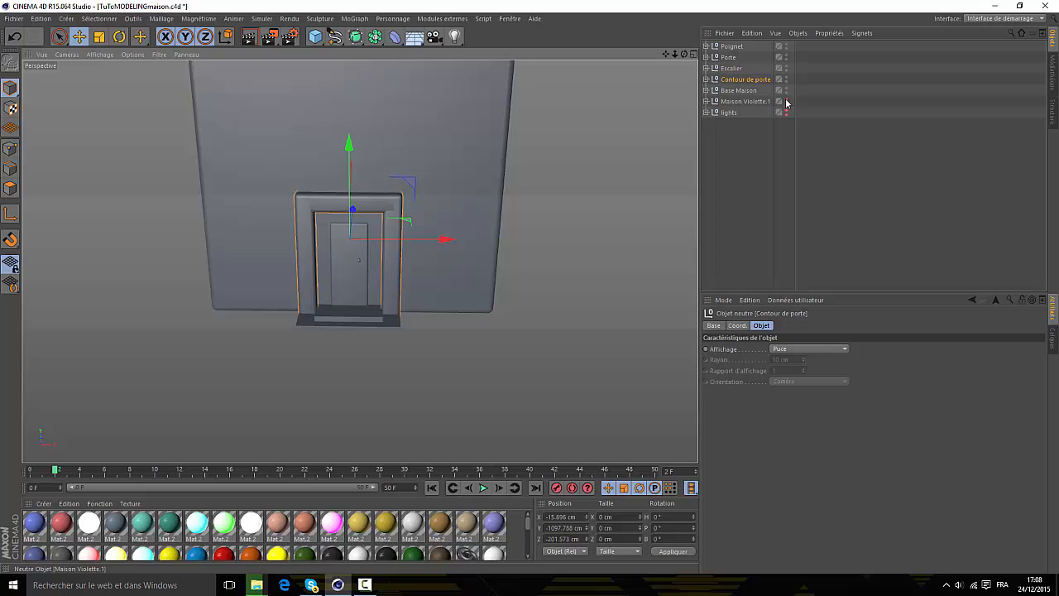
pyautogui.moveTo(675, 54); pyautogui.dragTo(680, 217)
pyautogui.scroll(10, 360, 262)
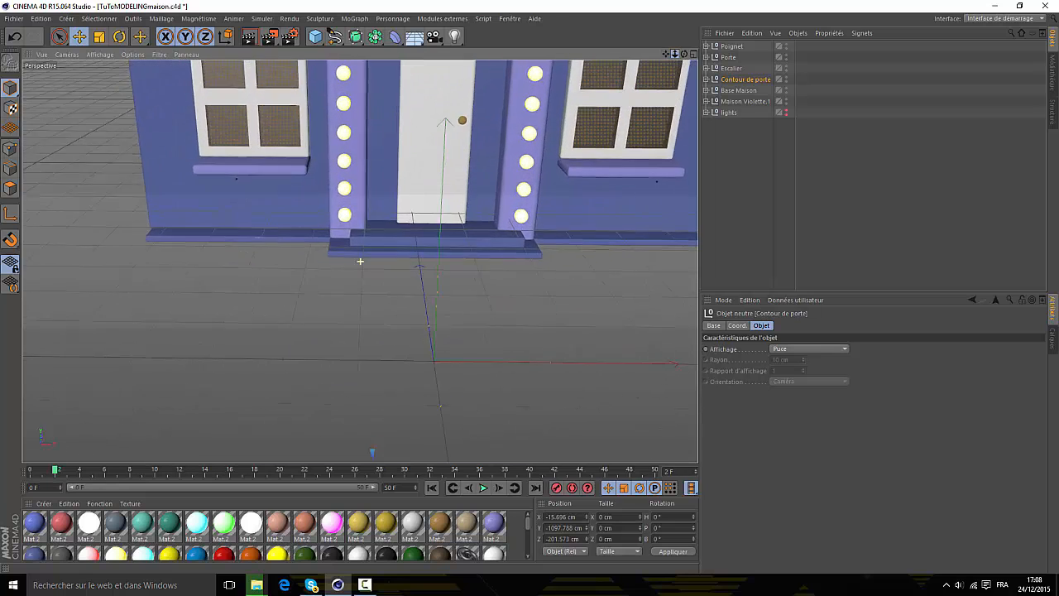
pyautogui.scroll(-10, 360, 262)
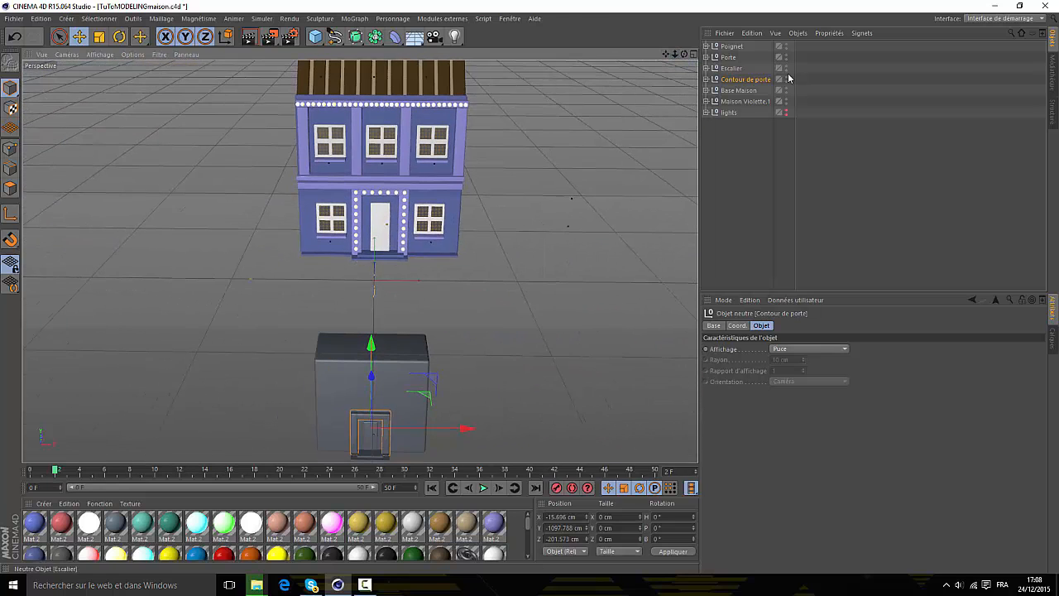
pyautogui.doubleClick(787, 103)
pyautogui.doubleClick(787, 99)
pyautogui.moveTo(667, 55); pyautogui.dragTo(666, 0)
pyautogui.scroll(8, 360, 261)
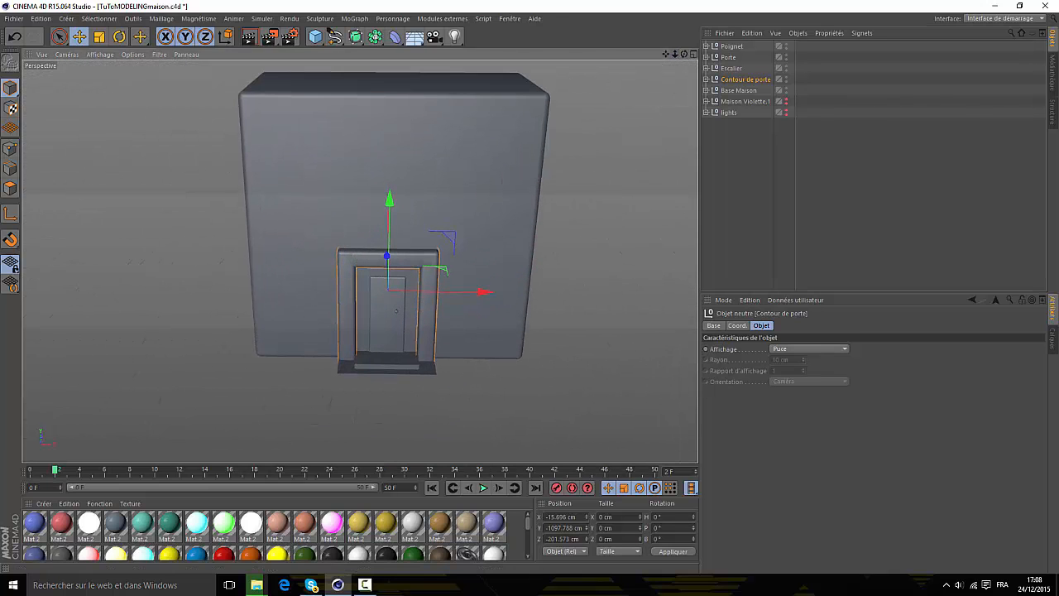
pyautogui.click(373, 589)
pyautogui.click(1007, 536)
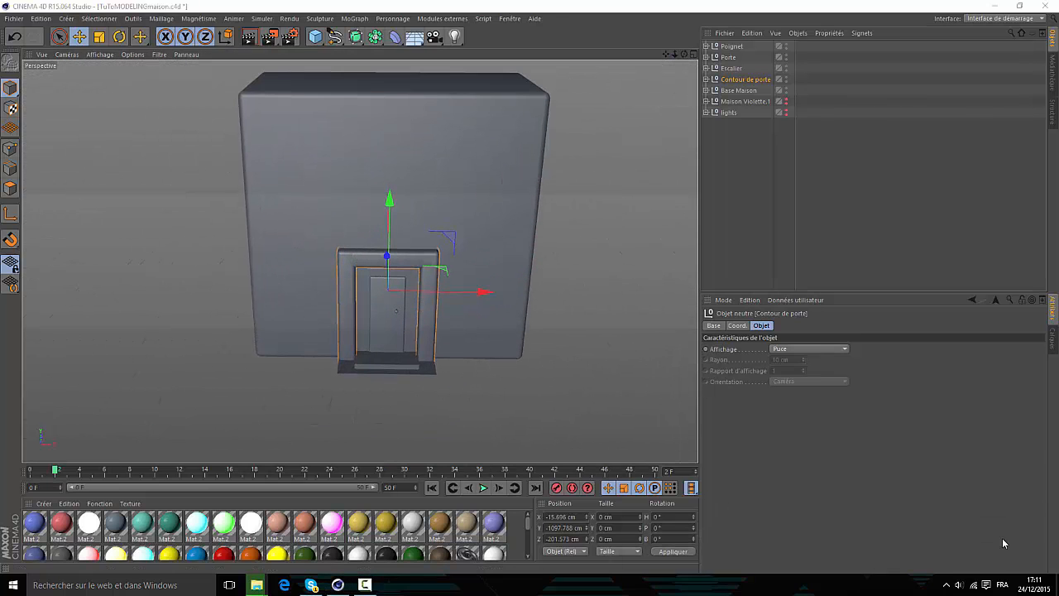
# - Bevel the upper doorstep, Cube.4 in the Escalier group, with a 2 cm bevel radius
pyautogui.scroll(3, 540, 141)
pyautogui.scroll(2, 403, 411)
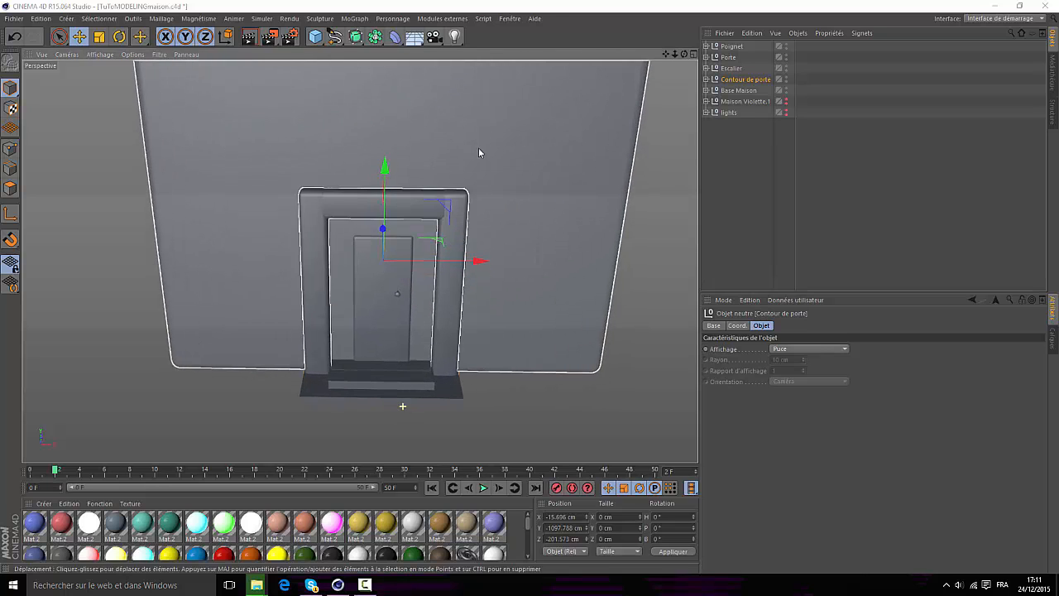
pyautogui.click(706, 68)
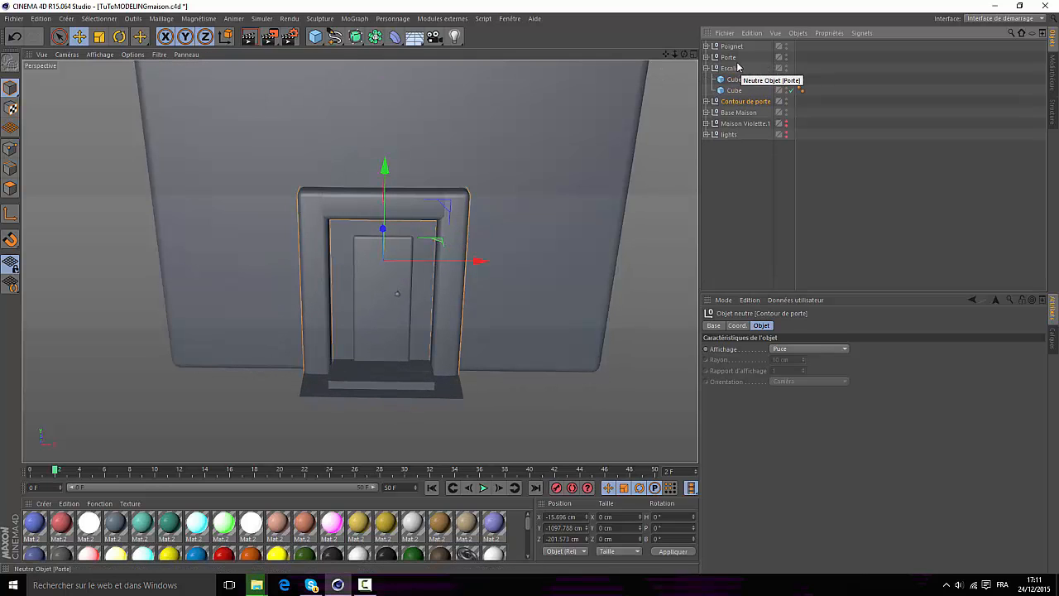
pyautogui.click(737, 80)
pyautogui.scroll(5, 350, 373)
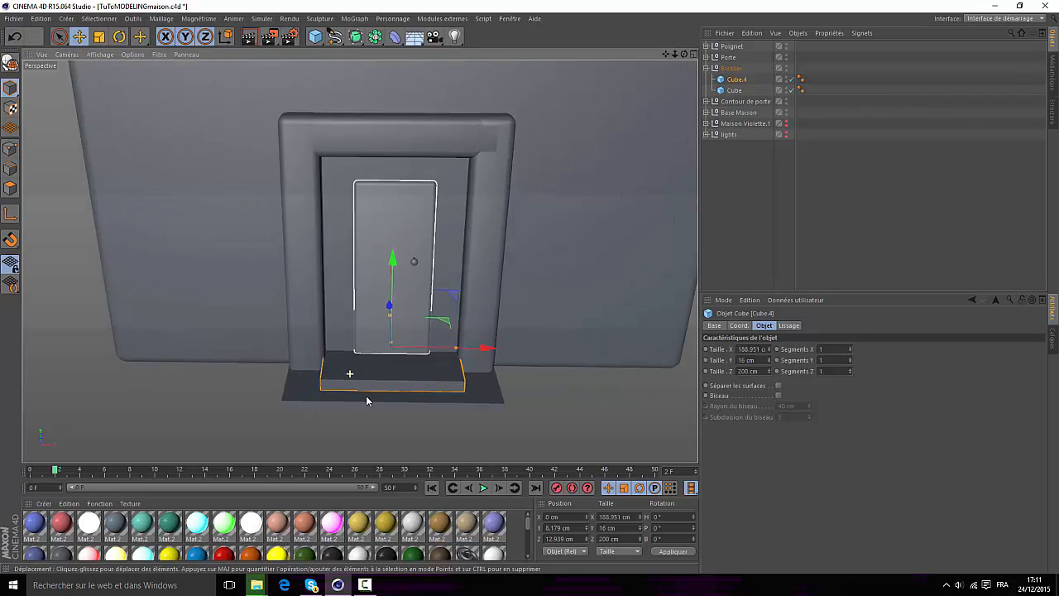
pyautogui.scroll(4, 392, 391)
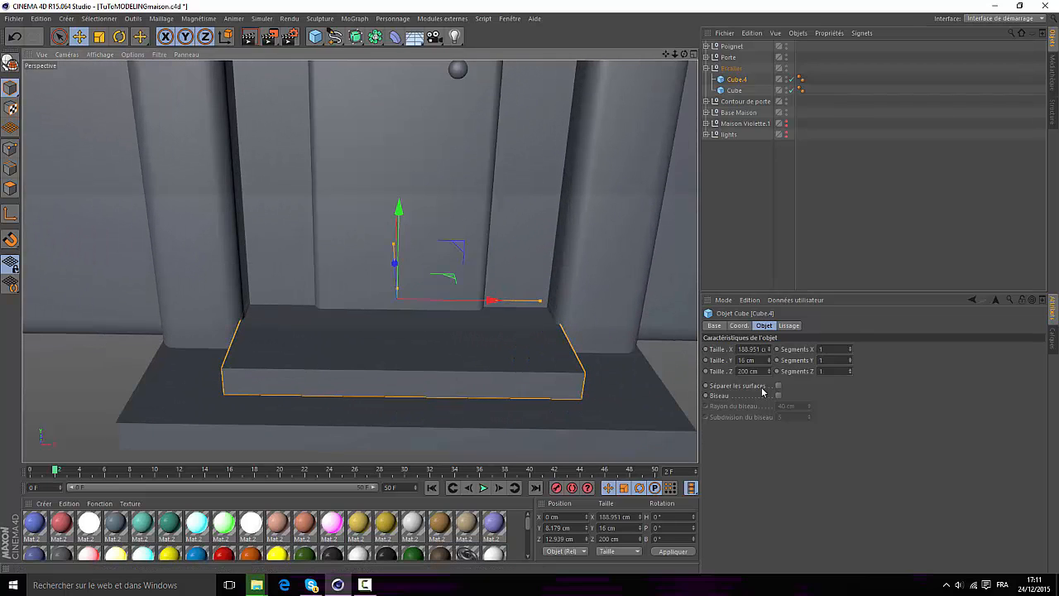
pyautogui.click(778, 396)
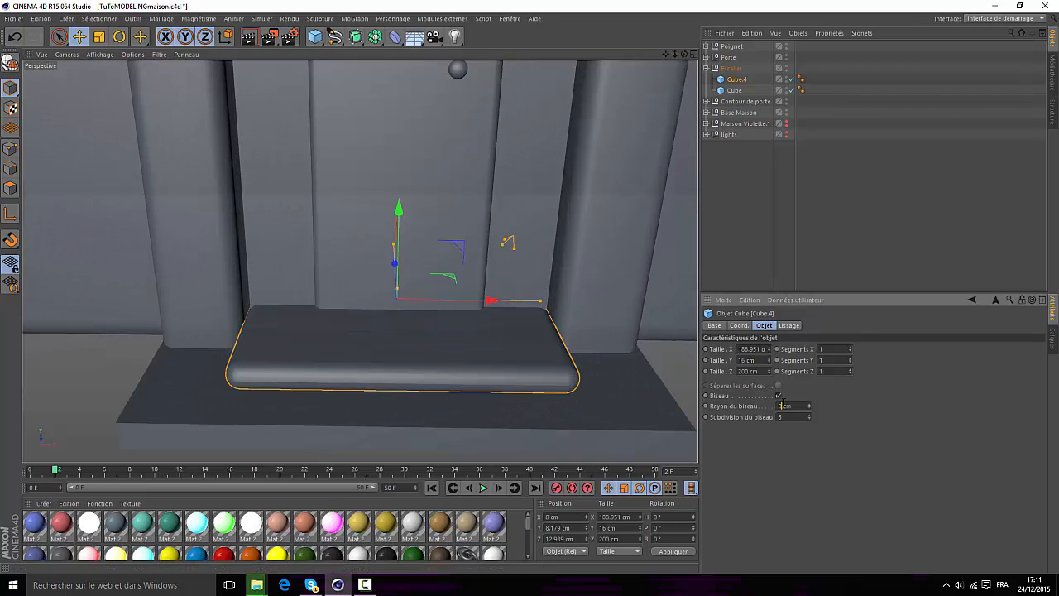
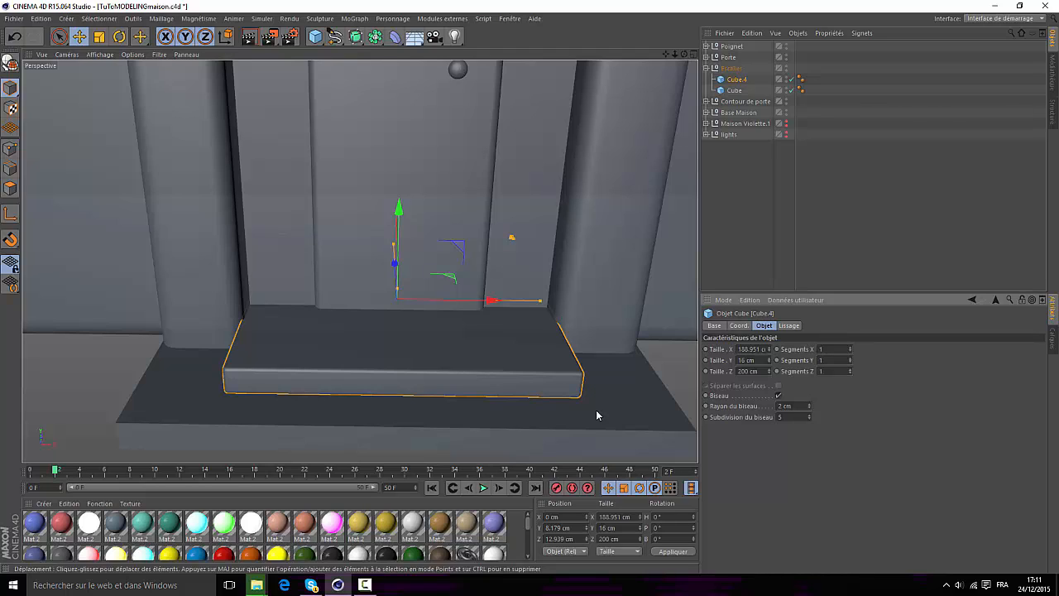
# - Bevel the lower doorstep in the Escalier group with a 2 cm bevel radius
pyautogui.click(734, 90)
pyautogui.click(778, 396)
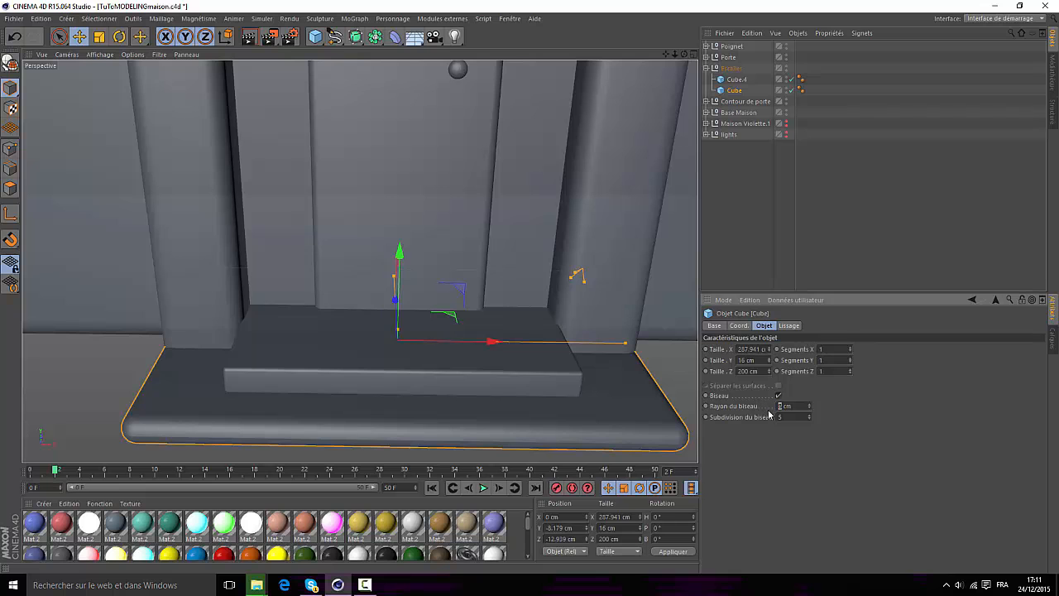
pyautogui.scroll(-5, 313, 307)
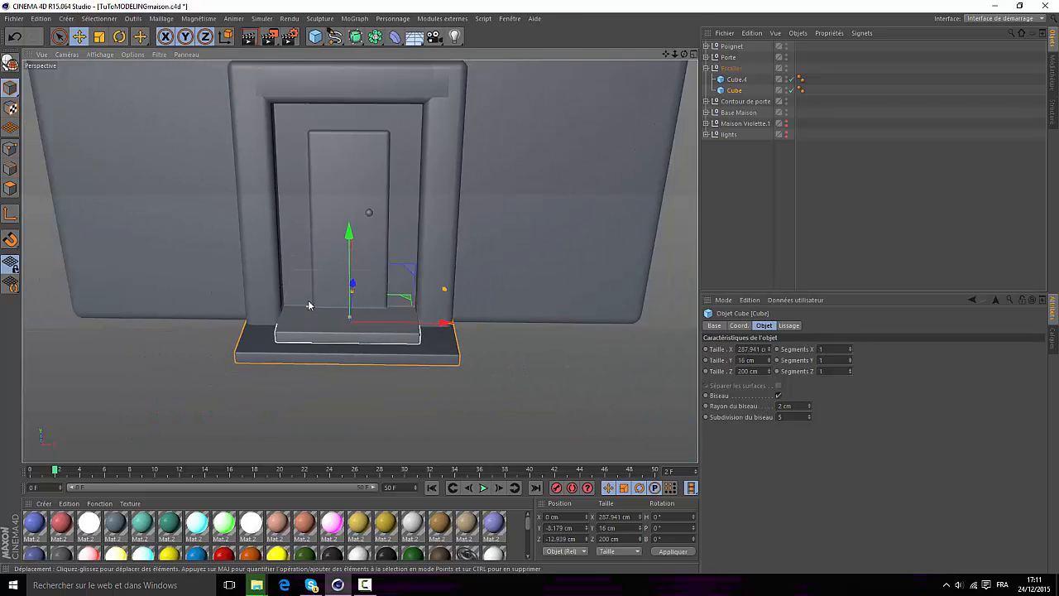
pyautogui.scroll(4, 312, 303)
pyautogui.scroll(-4, 453, 275)
pyautogui.scroll(1, 453, 275)
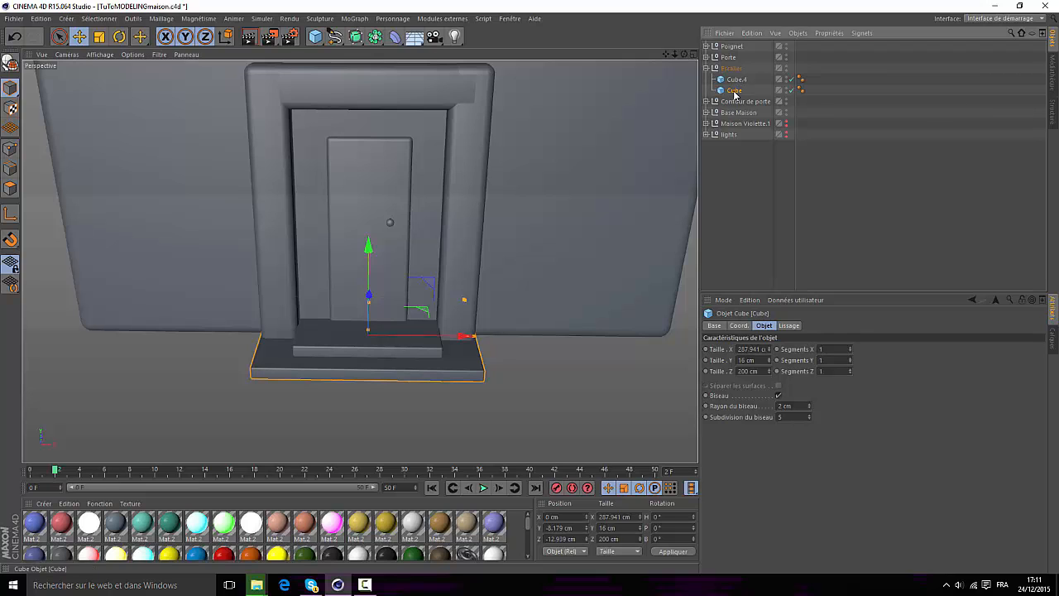
# - Duplicate the lower doorstep and move the copy along X to about -304.6 cm, end to end with the original
pyautogui.hotkey('ctrl', 'v')
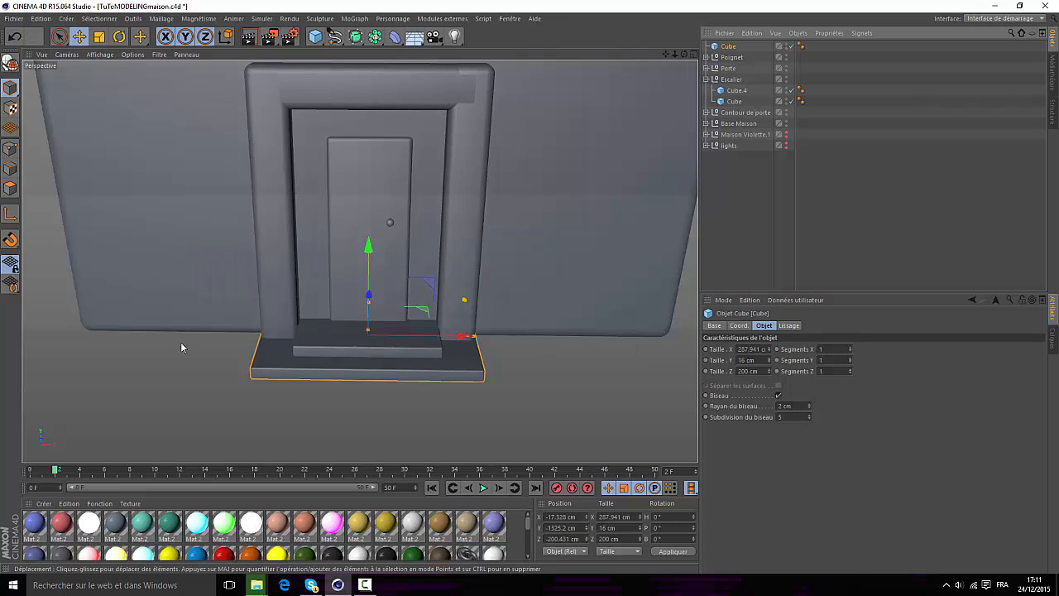
pyautogui.moveTo(463, 337); pyautogui.dragTo(252, 336)
pyautogui.scroll(5, 165, 326)
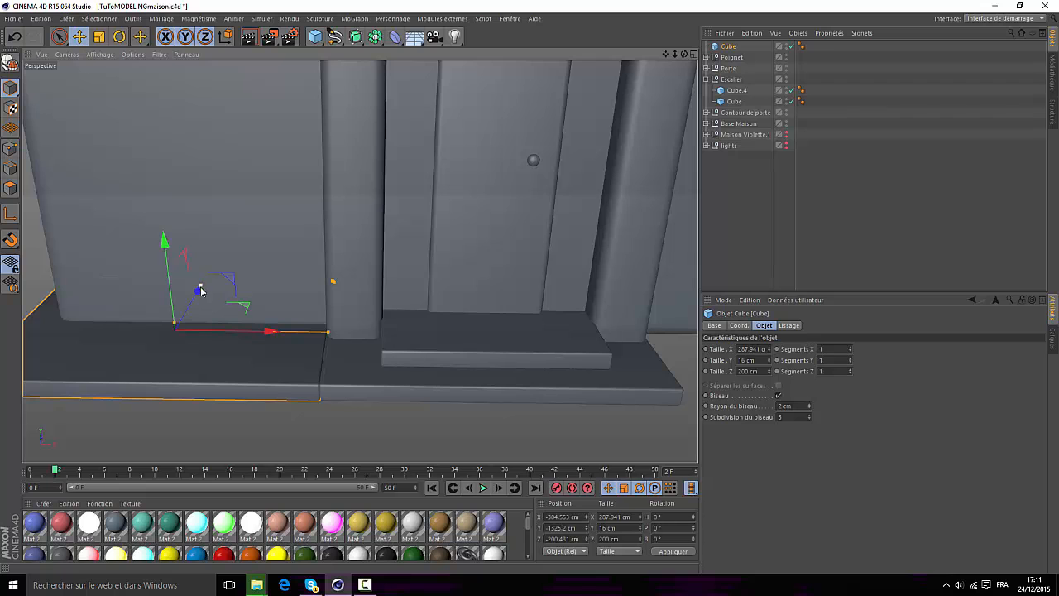
# - Resize the base plinth beside the doorstep to about 269 cm wide and 39 cm deep, fitting it between the wall's edge and the steps
pyautogui.moveTo(200, 291); pyautogui.dragTo(179, 314)
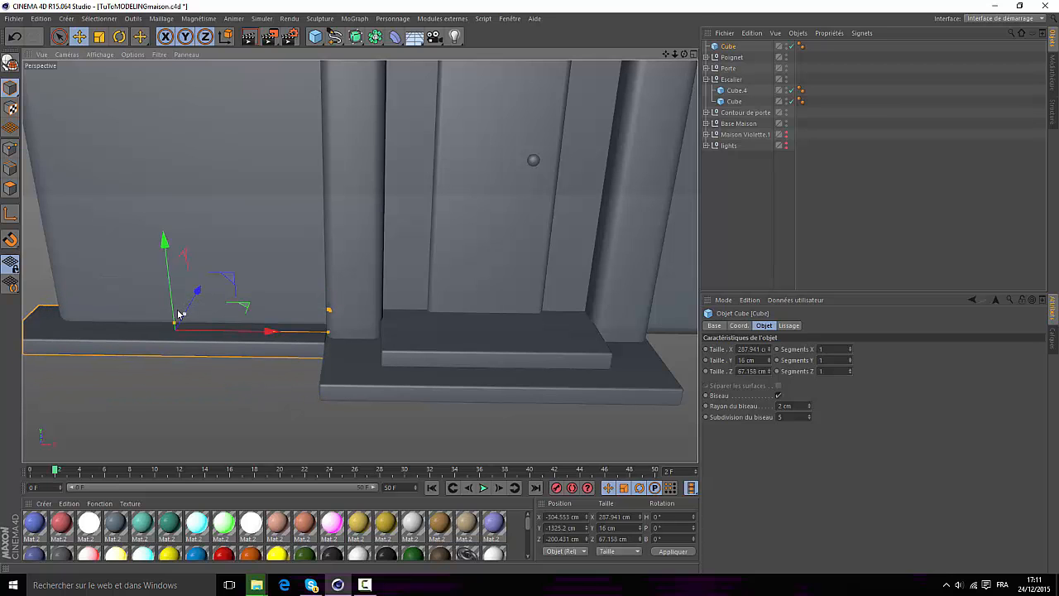
pyautogui.scroll(4, 186, 331)
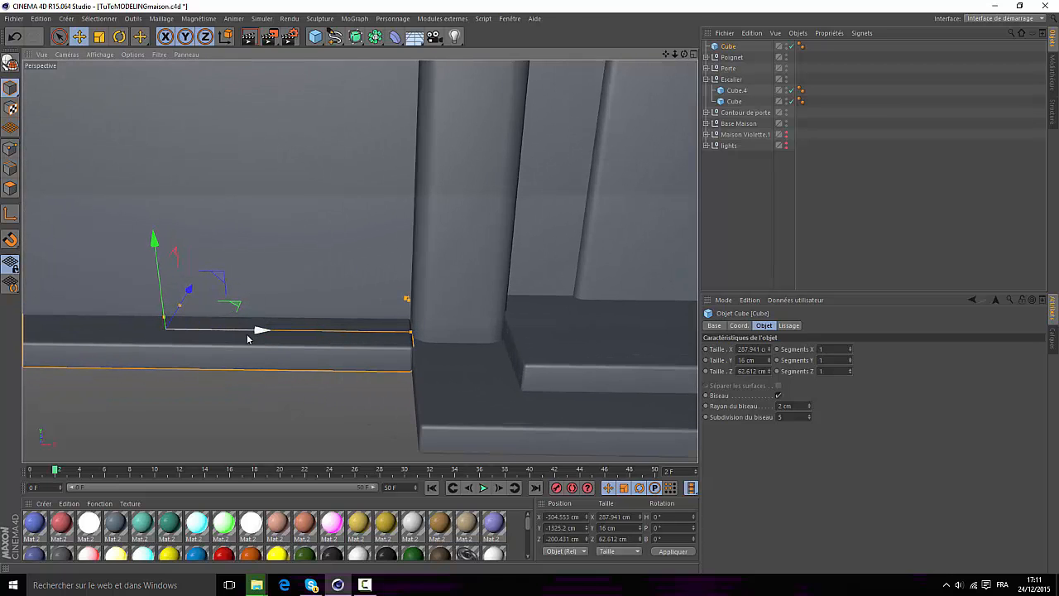
pyautogui.moveTo(684, 54); pyautogui.dragTo(708, 87)
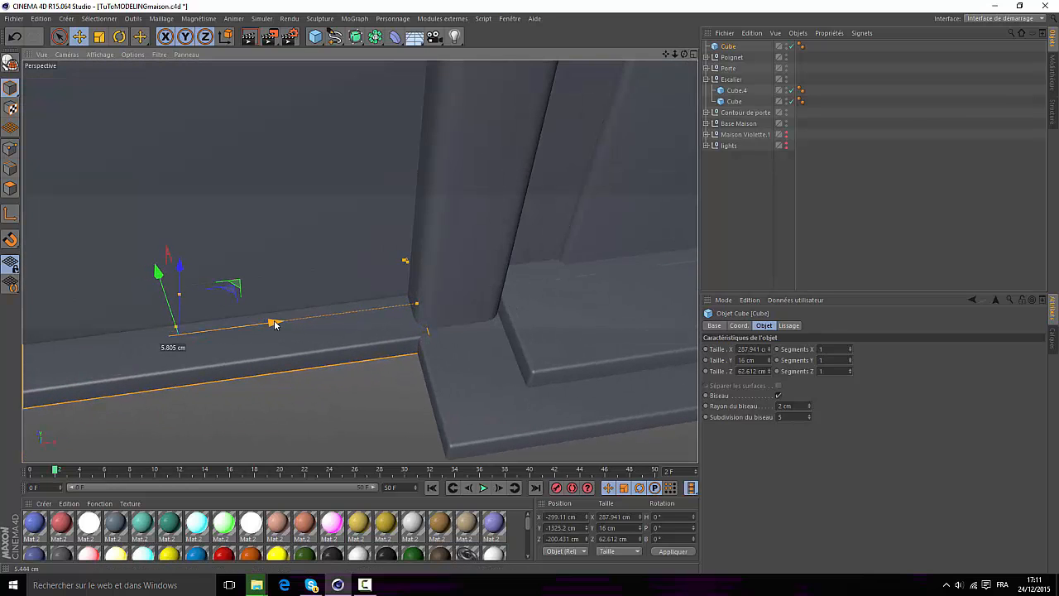
pyautogui.scroll(-6, 326, 315)
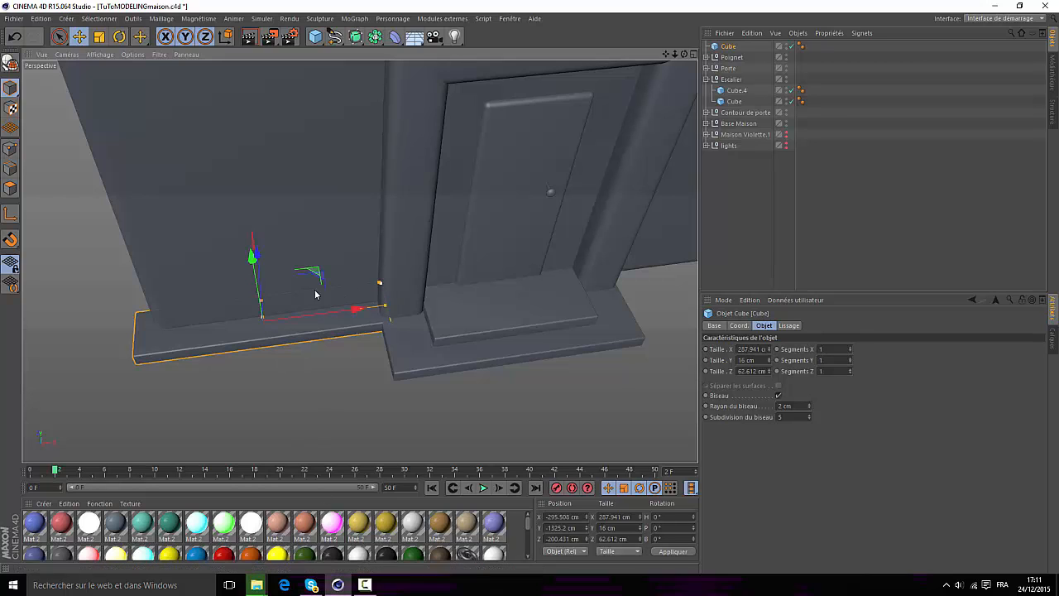
pyautogui.moveTo(264, 304); pyautogui.dragTo(265, 308)
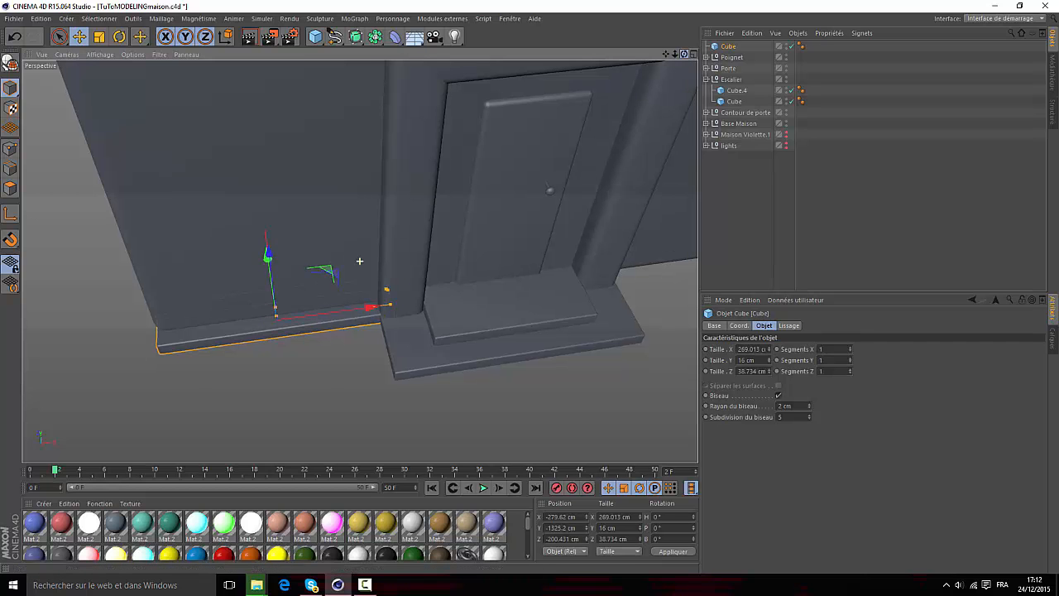
pyautogui.keyDown('alt'); pyautogui.moveTo(439, 293); pyautogui.dragTo(360, 261); pyautogui.keyUp('alt')
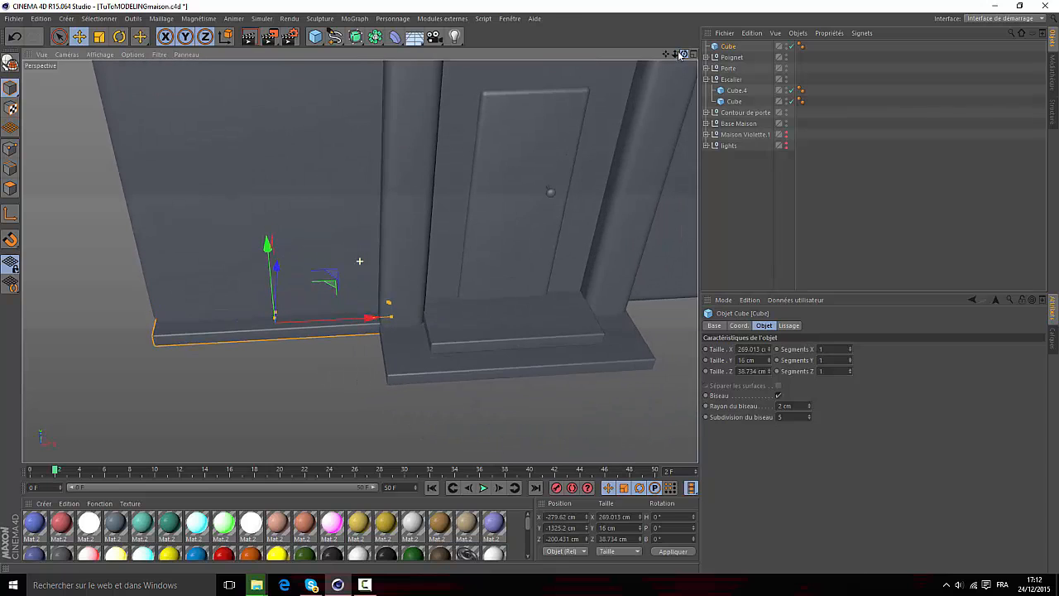
pyautogui.moveTo(673, 53); pyautogui.dragTo(677, 53)
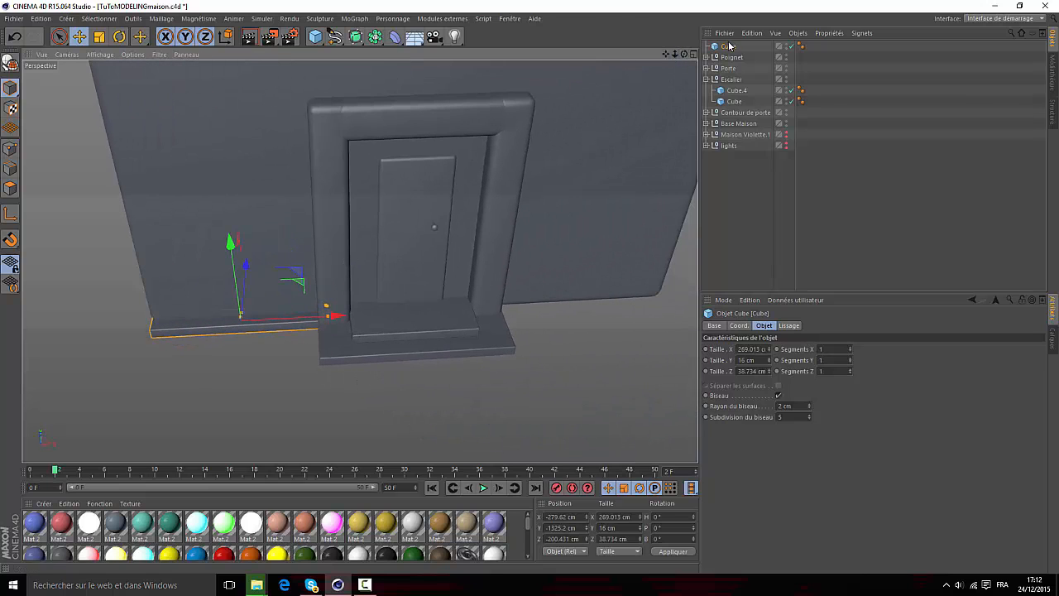
# - Duplicate the plinth to the other side of the door and widen the copy to about 283 cm, reaching the wall's outer edge
pyautogui.keyDown('ctrl'); pyautogui.moveTo(335, 315); pyautogui.dragTo(665, 319); pyautogui.keyUp('ctrl')
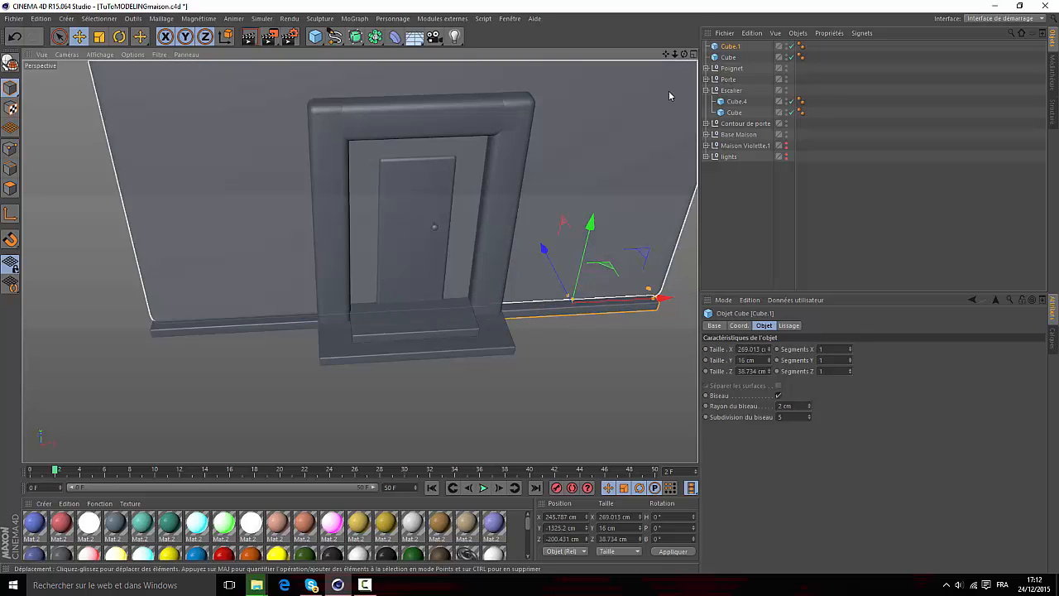
pyautogui.moveTo(665, 54)
pyautogui.mouseDown()
pyautogui.moveTo(509, 54)
pyautogui.moveTo(684, 54)
pyautogui.mouseUp()
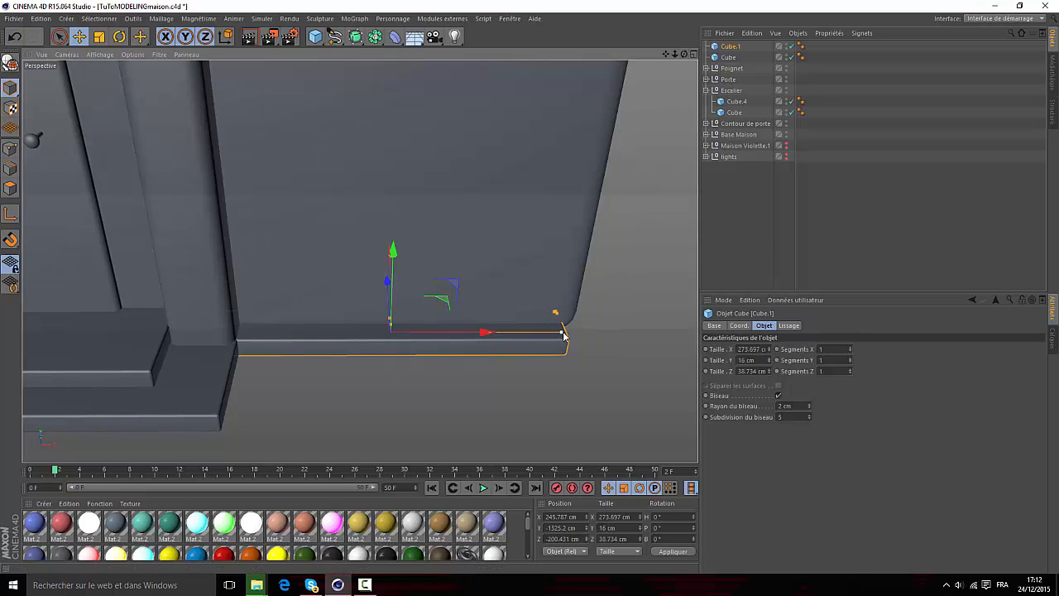
pyautogui.moveTo(567, 335); pyautogui.dragTo(571, 335)
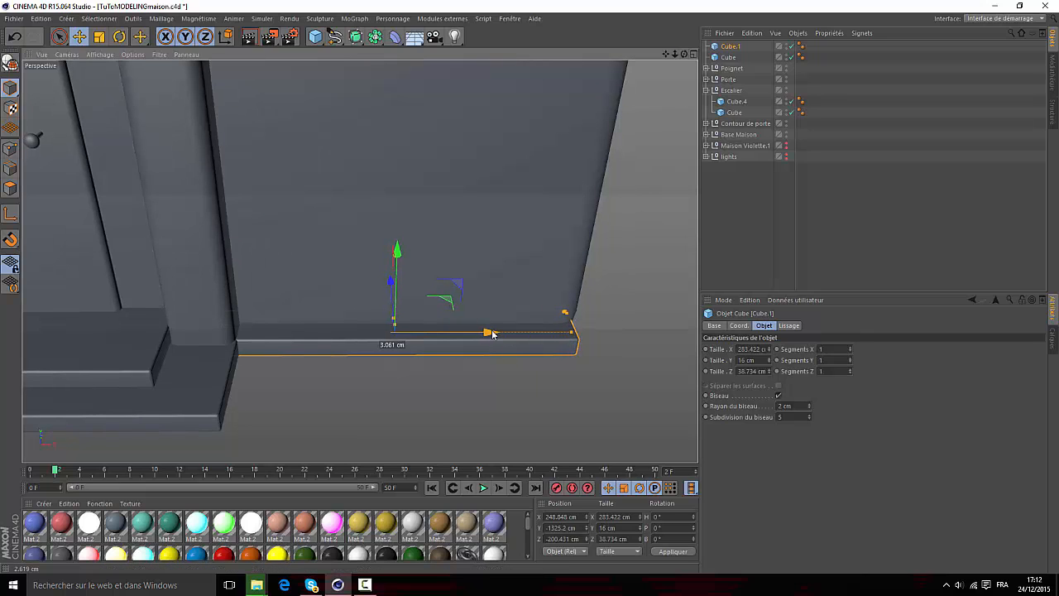
pyautogui.moveTo(674, 54)
pyautogui.mouseDown()
pyautogui.moveTo(666, 54)
pyautogui.moveTo(685, 54)
pyautogui.mouseUp()
# - In the front view, duplicate the right upright of the door surround as a separate top-level object outside its group
pyautogui.click(695, 55)
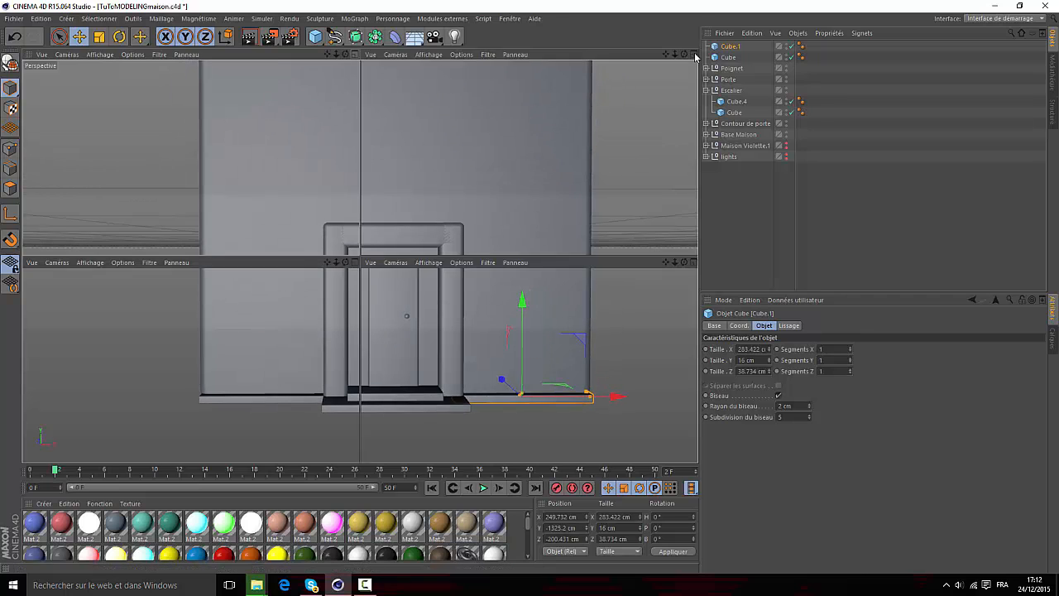
pyautogui.click(695, 262)
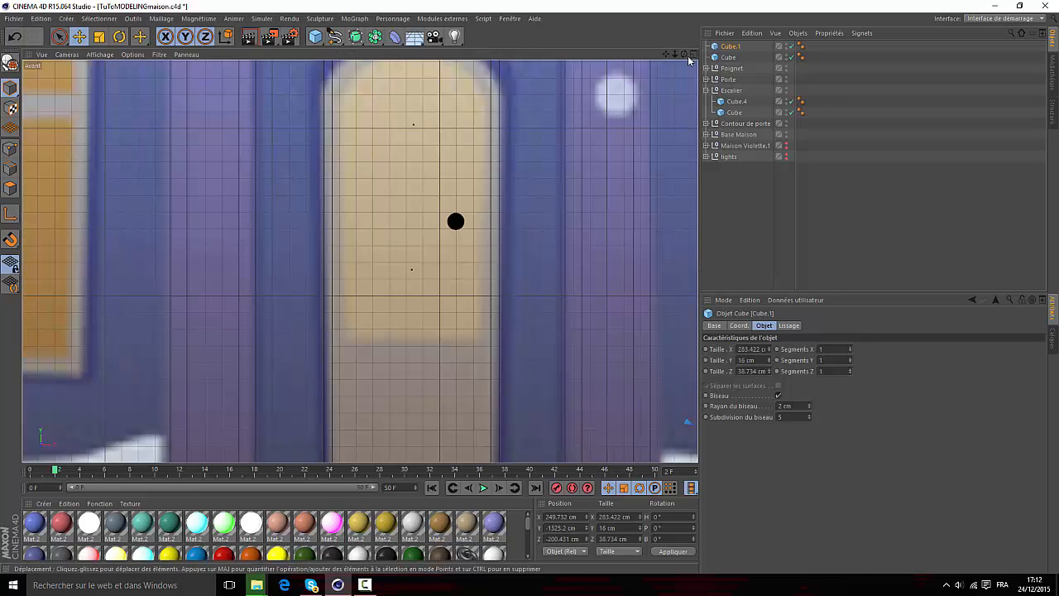
pyautogui.moveTo(675, 53); pyautogui.dragTo(659, 100)
pyautogui.scroll(3, 360, 262)
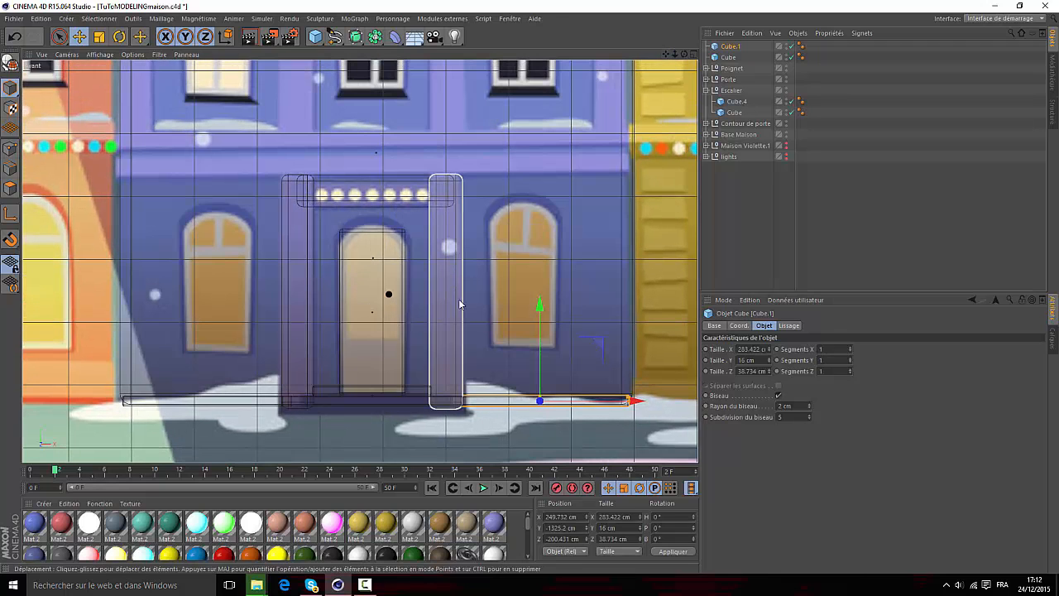
pyautogui.click(445, 265)
pyautogui.click(452, 274)
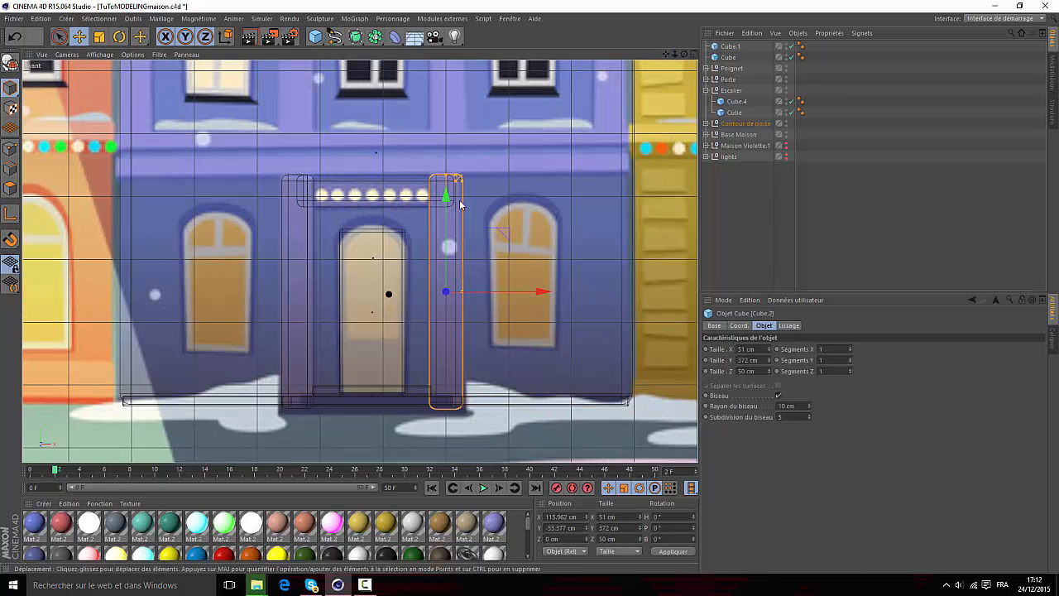
pyautogui.click(706, 123)
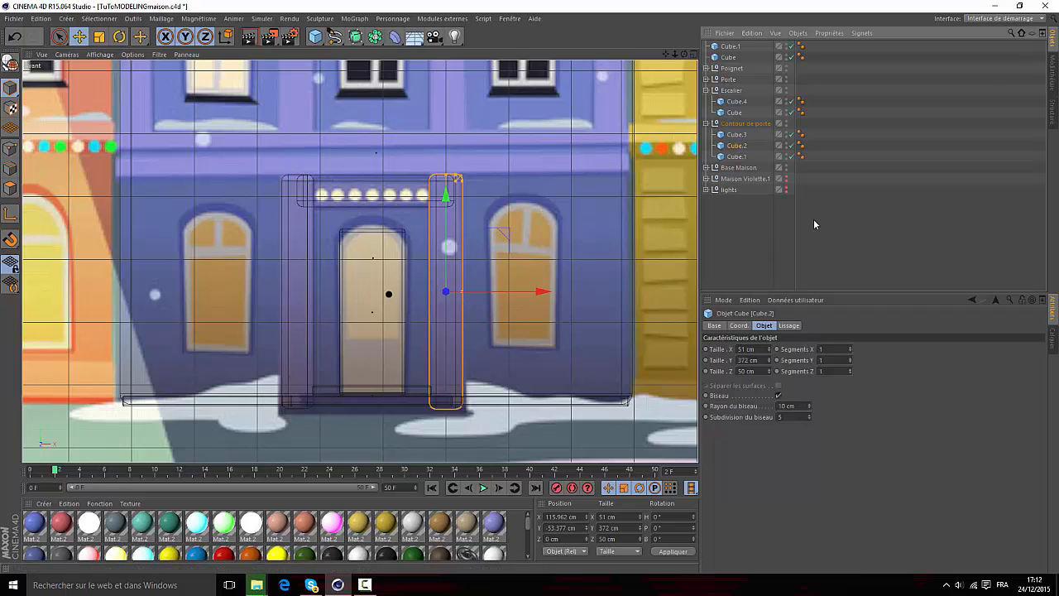
pyautogui.hotkey('ctrl', 'c')
pyautogui.hotkey('ctrl', 'v')
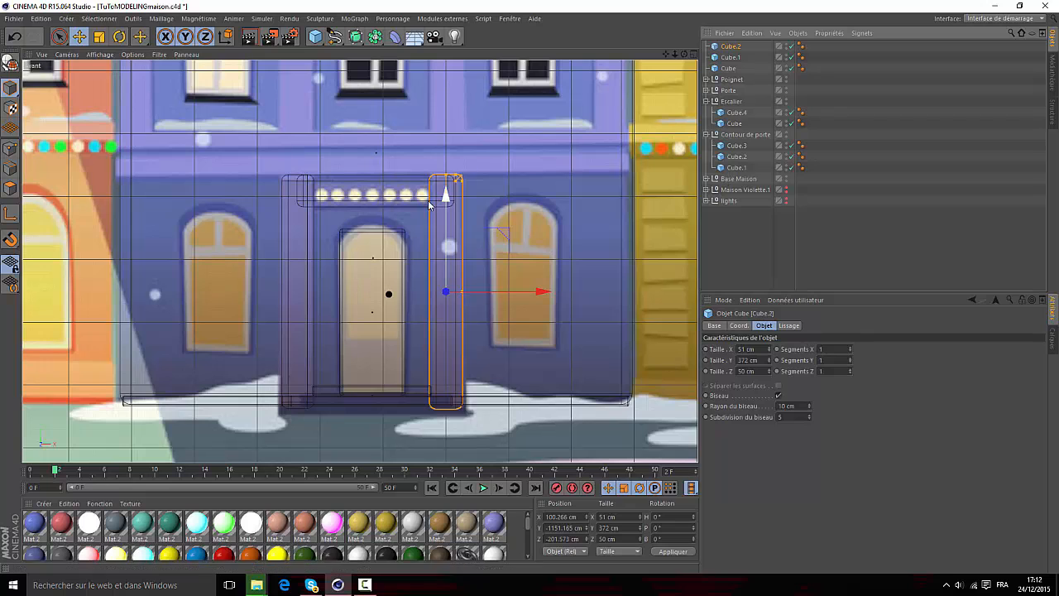
# - Rotate the copied upright to a bank angle of 90° so it lies horizontally
pyautogui.click(119, 36)
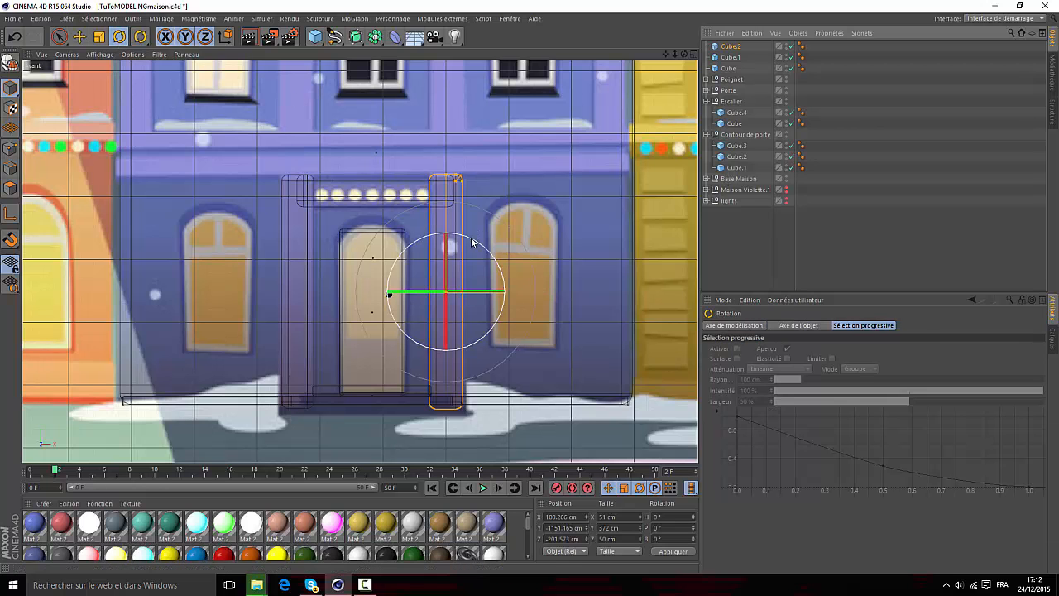
pyautogui.moveTo(450, 238); pyautogui.dragTo(506, 348)
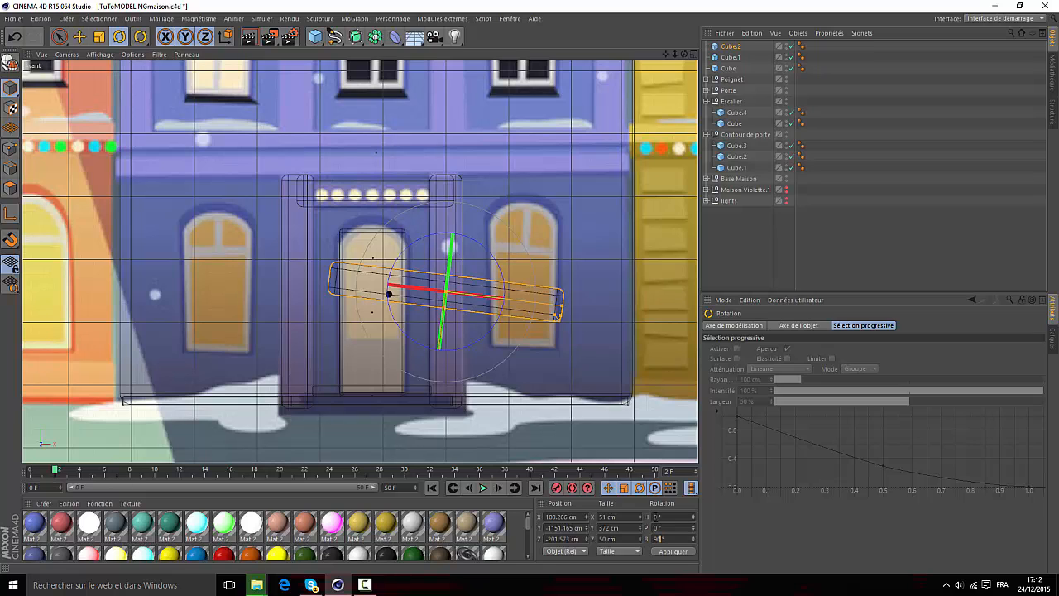
pyautogui.click(674, 552)
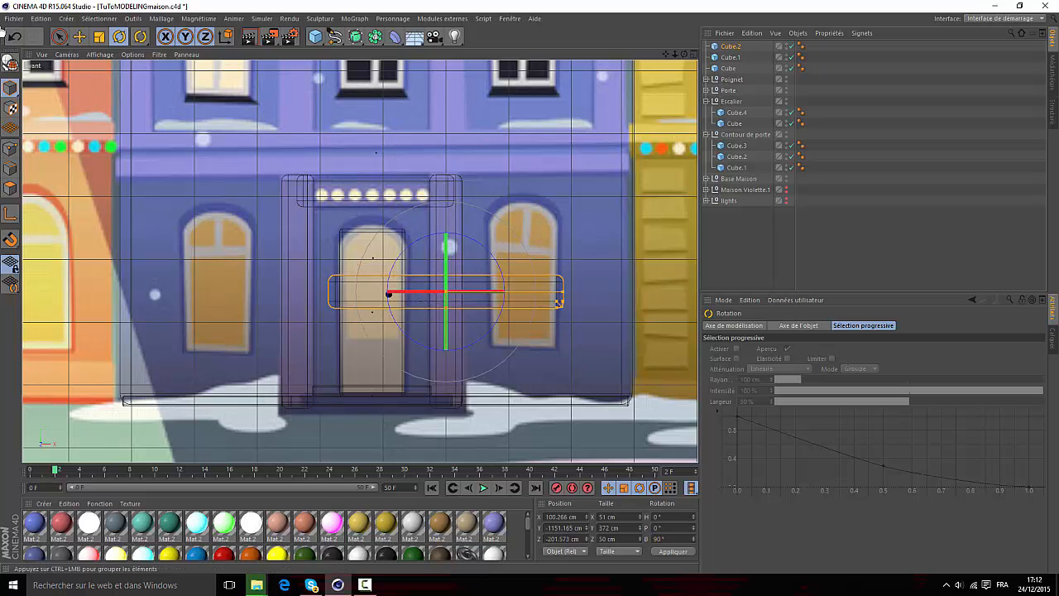
# - Move the horizontal bar over the ledge above the left window, align it with the facade's left edge, and thin it to about 38 cm
pyautogui.click(79, 36)
pyautogui.moveTo(549, 295); pyautogui.dragTo(346, 295)
pyautogui.moveTo(237, 370); pyautogui.dragTo(218, 241)
pyautogui.scroll(3, 41, 122)
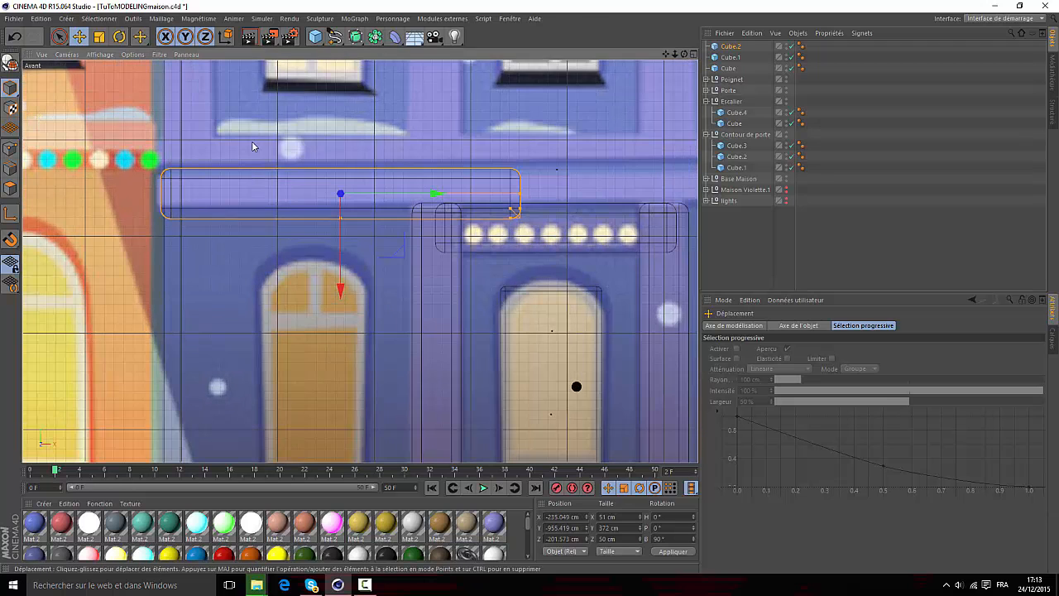
pyautogui.scroll(2, 253, 146)
pyautogui.moveTo(362, 237); pyautogui.dragTo(363, 228)
pyautogui.moveTo(361, 279); pyautogui.dragTo(363, 274)
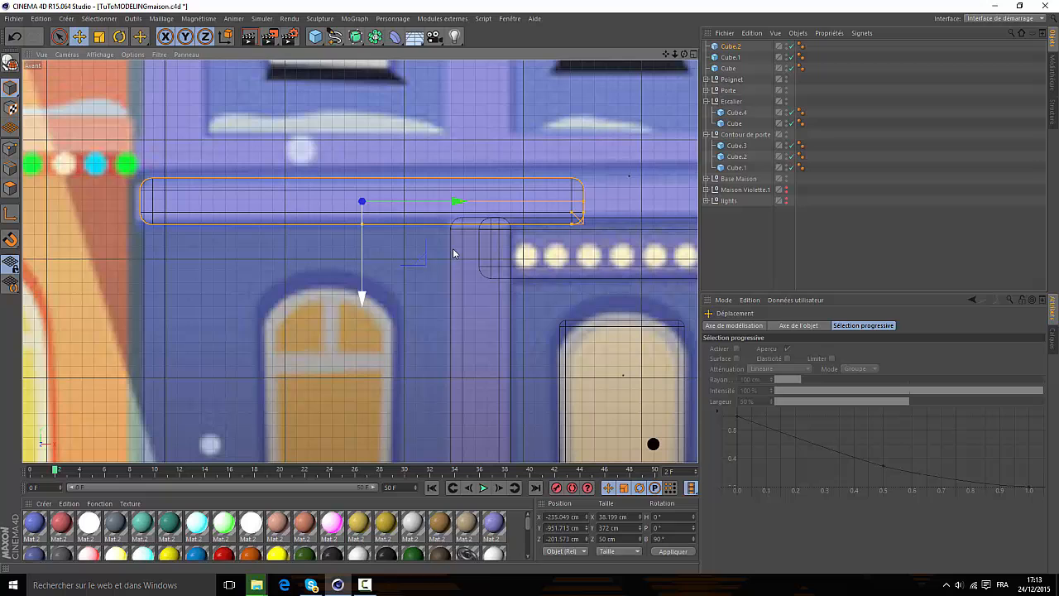
# - Stretch the bar across the whole facade along the reference ledge, with Size X 44 cm and Size Y 818 cm
pyautogui.click(731, 47)
pyautogui.scroll(-8, 621, 150)
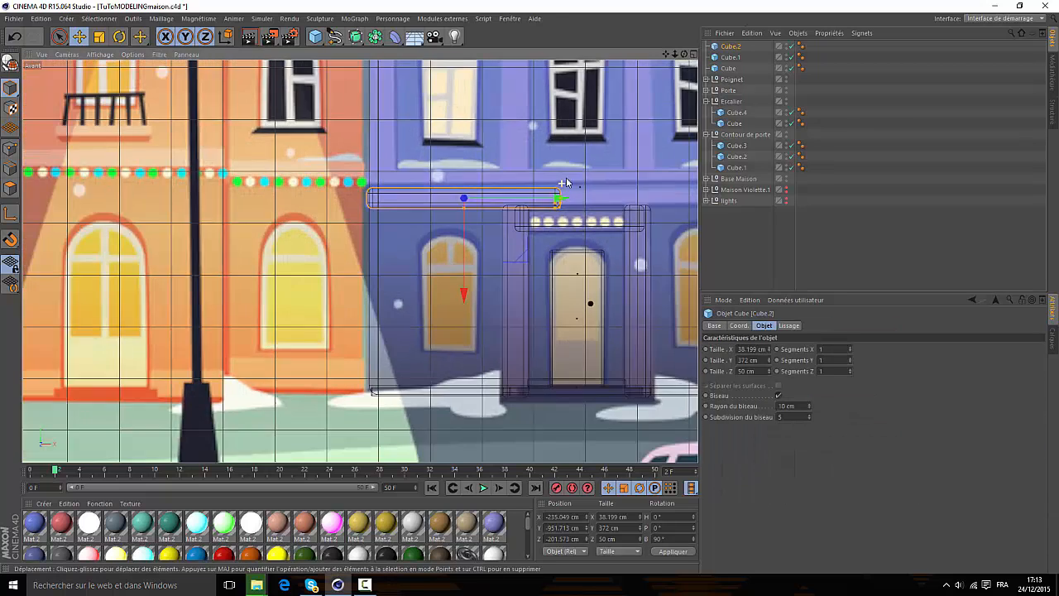
pyautogui.scroll(3, 621, 149)
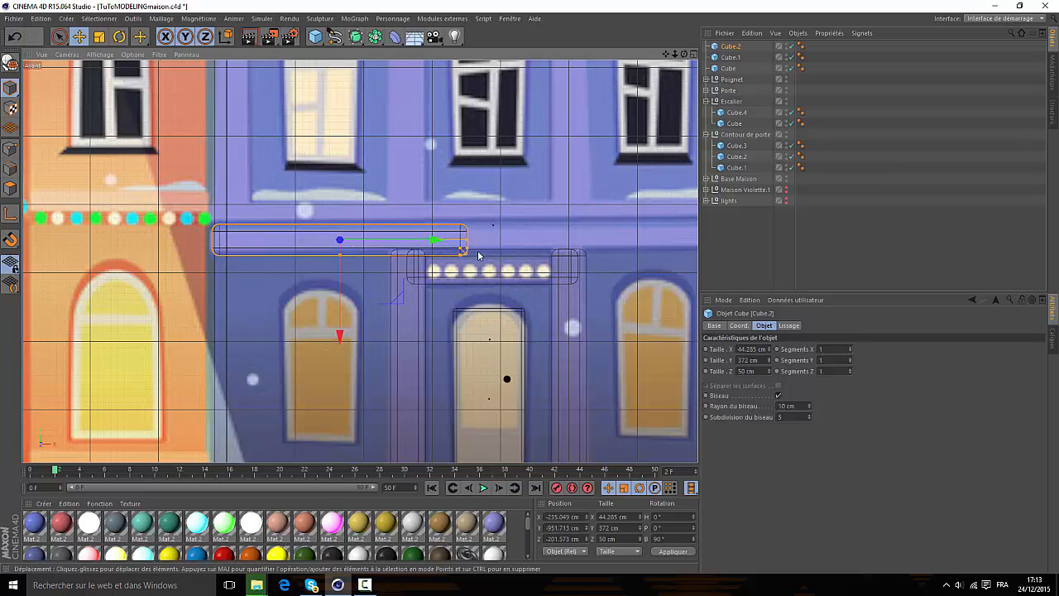
pyautogui.moveTo(465, 247); pyautogui.dragTo(522, 247)
pyautogui.scroll(-5, 560, 247)
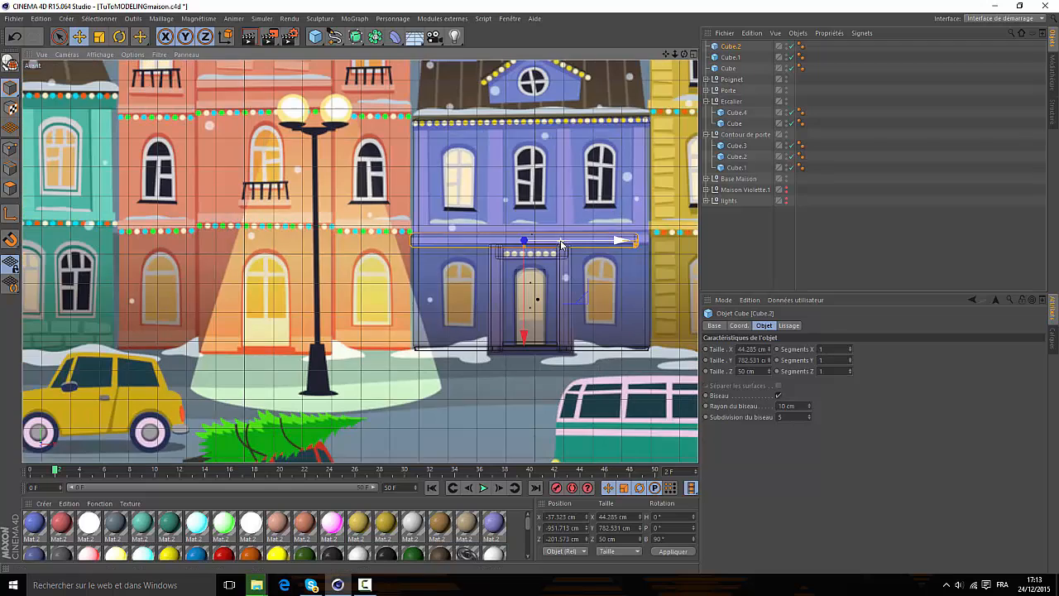
pyautogui.scroll(5, 628, 259)
pyautogui.moveTo(613, 274); pyautogui.dragTo(632, 271)
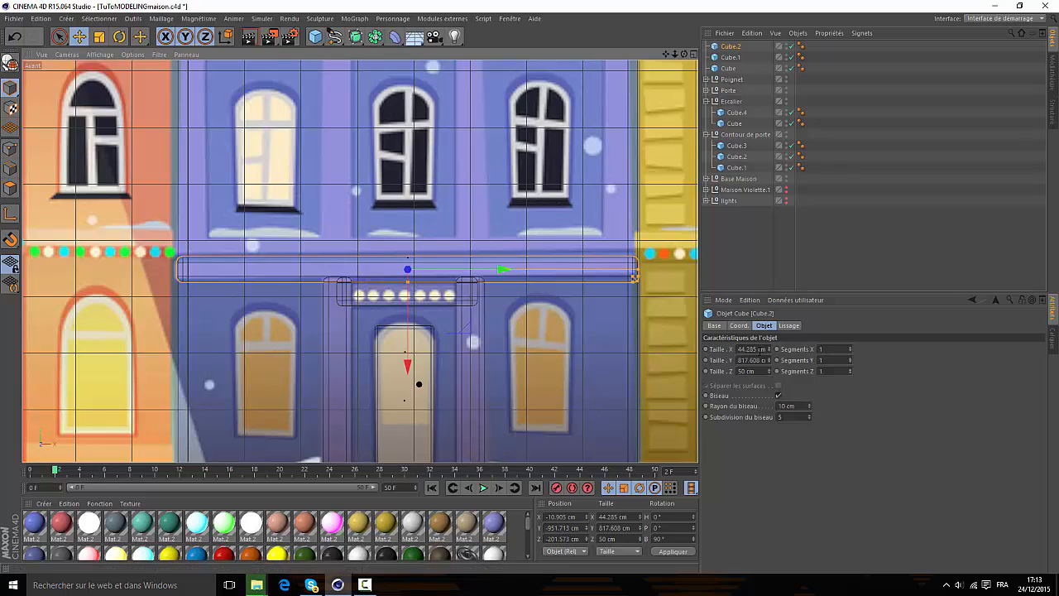
pyautogui.click(758, 348)
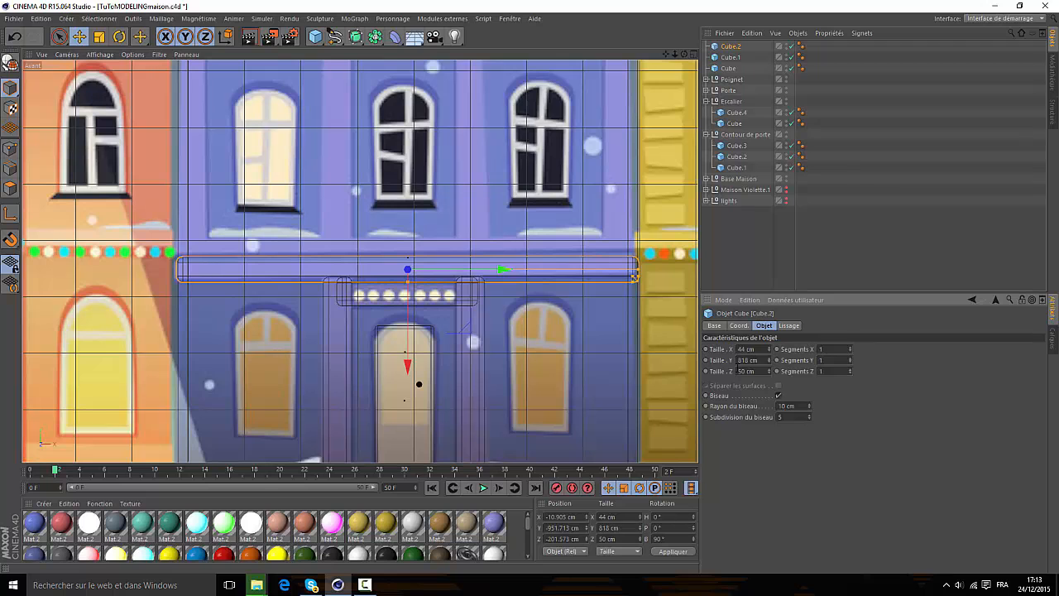
# - Return to the perspective view, show the Maison Violette.1 reference house to compare the facade band, and hide it again
pyautogui.click(694, 54)
pyautogui.click(356, 55)
pyautogui.scroll(5, 445, 237)
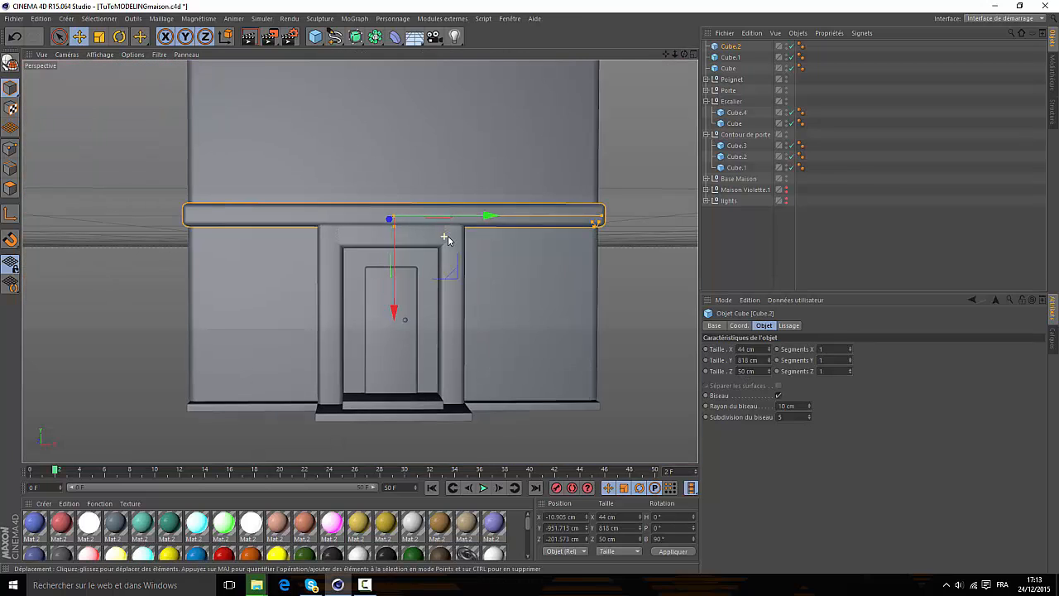
pyautogui.moveTo(685, 55)
pyautogui.mouseDown()
pyautogui.moveTo(799, 73)
pyautogui.moveTo(700, 66)
pyautogui.mouseUp()
pyautogui.scroll(-8, 360, 261)
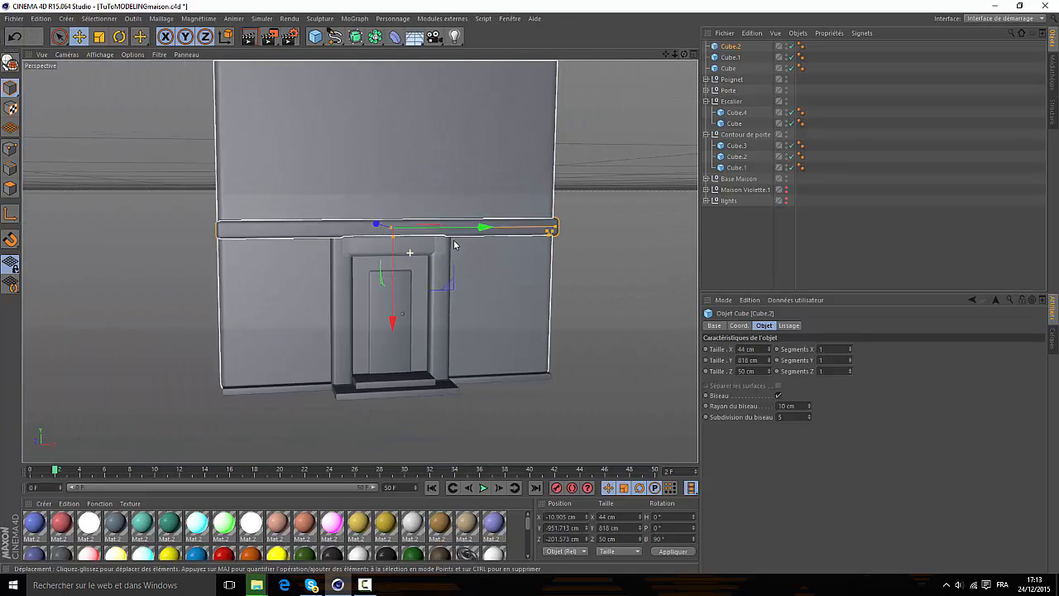
pyautogui.keyDown('alt'); pyautogui.click(787, 191); pyautogui.keyUp('alt')
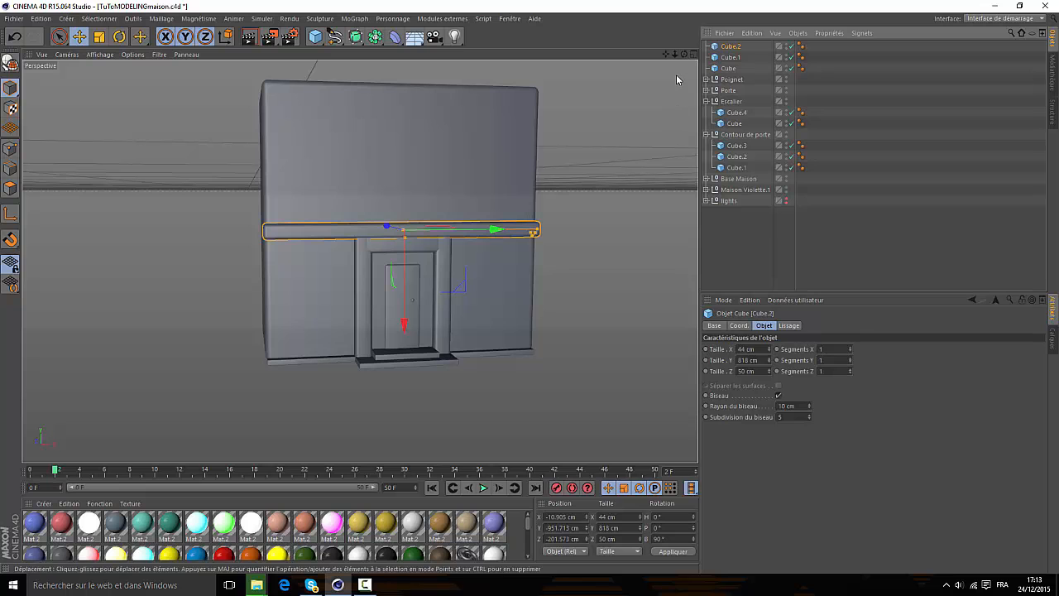
pyautogui.moveTo(676, 55); pyautogui.dragTo(702, 192)
pyautogui.moveTo(676, 54); pyautogui.dragTo(720, 54)
pyautogui.moveTo(674, 55); pyautogui.dragTo(652, 2)
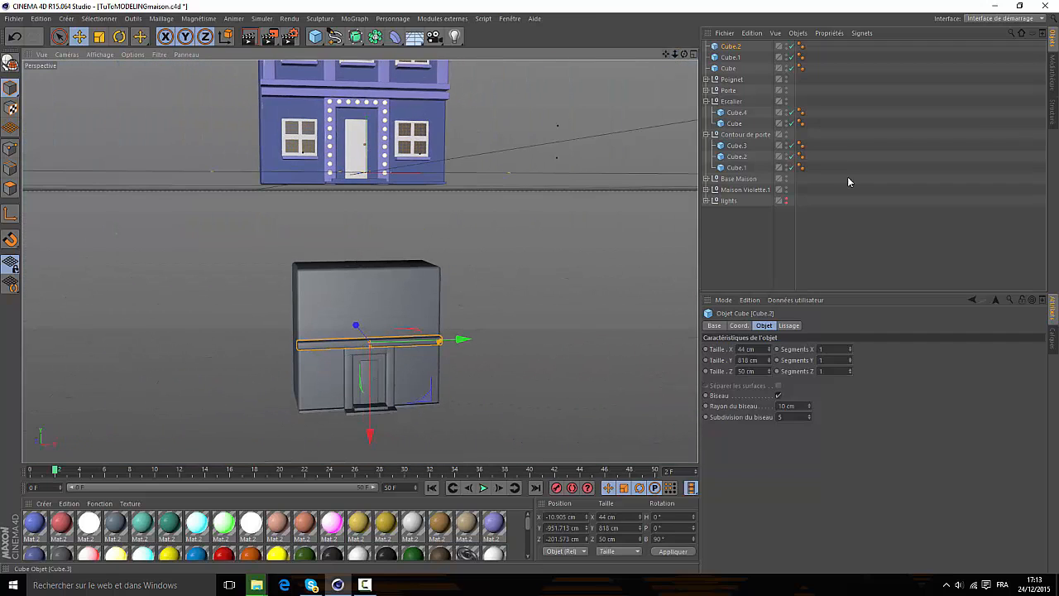
pyautogui.click(785, 190)
# - Raise the horizontal band to about Y -948 cm above the door surround and bring it forward to about Z -212.5 cm
pyautogui.moveTo(675, 55); pyautogui.dragTo(787, 54)
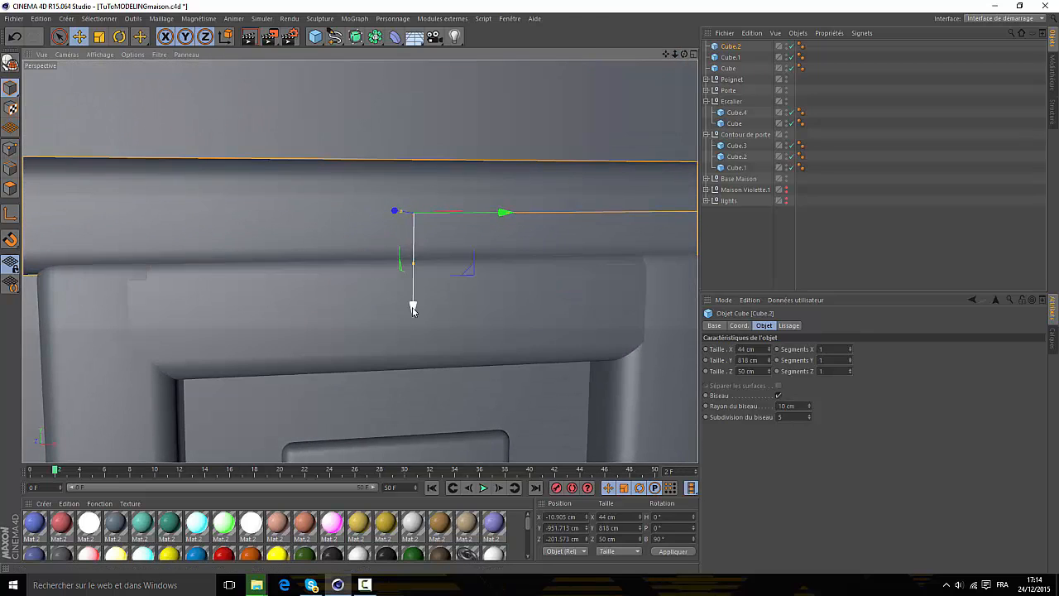
pyautogui.moveTo(412, 304); pyautogui.dragTo(412, 296)
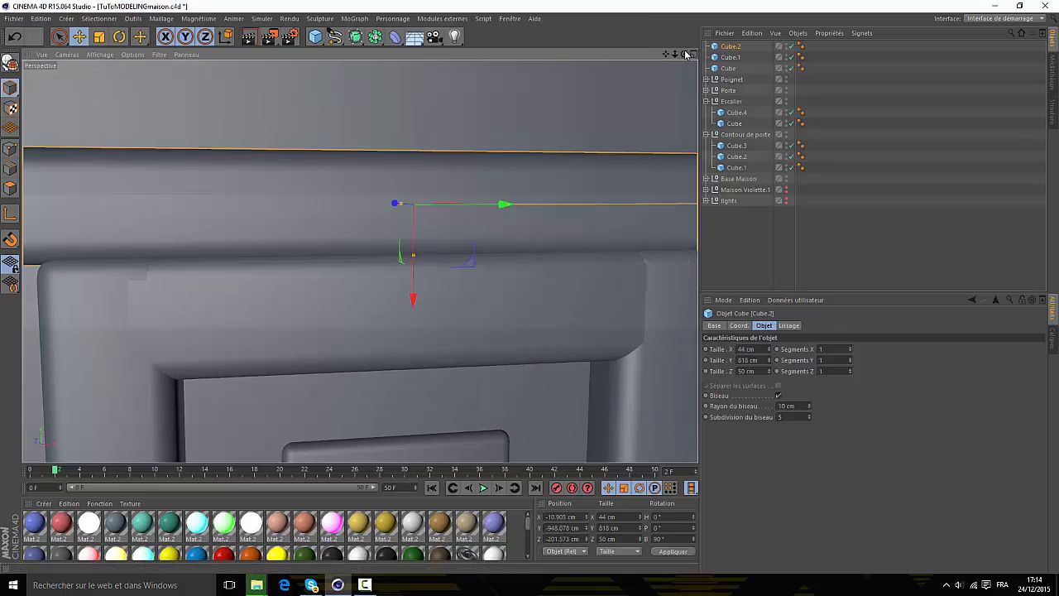
pyautogui.moveTo(684, 55); pyautogui.dragTo(564, 116)
pyautogui.moveTo(248, 199); pyautogui.dragTo(263, 201)
pyautogui.moveTo(684, 55)
pyautogui.mouseDown()
pyautogui.moveTo(682, 10)
pyautogui.moveTo(698, 5)
pyautogui.moveTo(709, 13)
pyautogui.moveTo(660, 35)
pyautogui.moveTo(718, 56)
pyautogui.moveTo(680, 56)
pyautogui.mouseUp()
pyautogui.moveTo(218, 242); pyautogui.dragTo(225, 242)
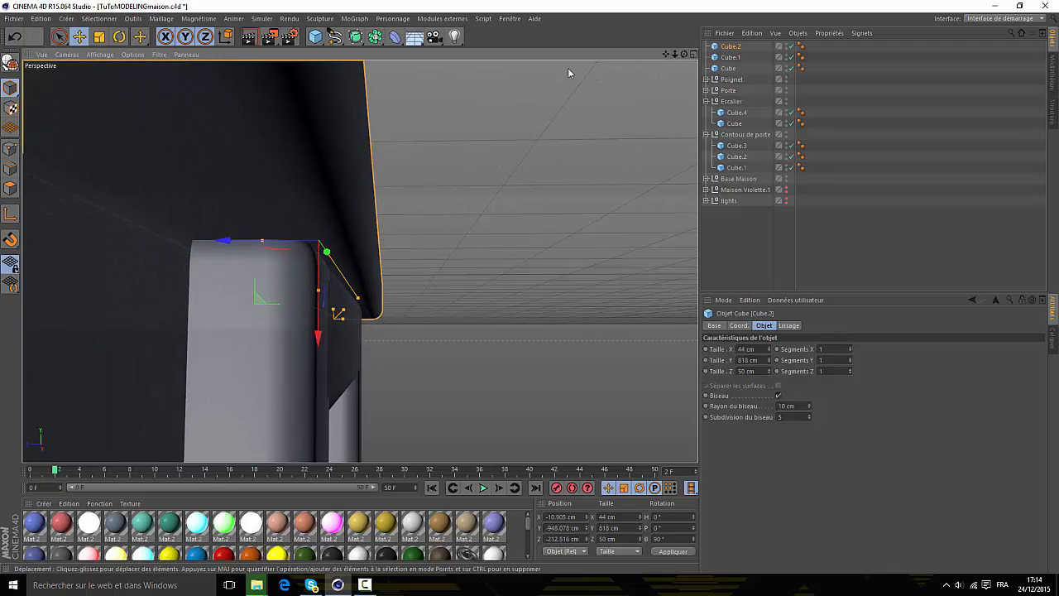
pyautogui.moveTo(675, 54); pyautogui.dragTo(620, 54)
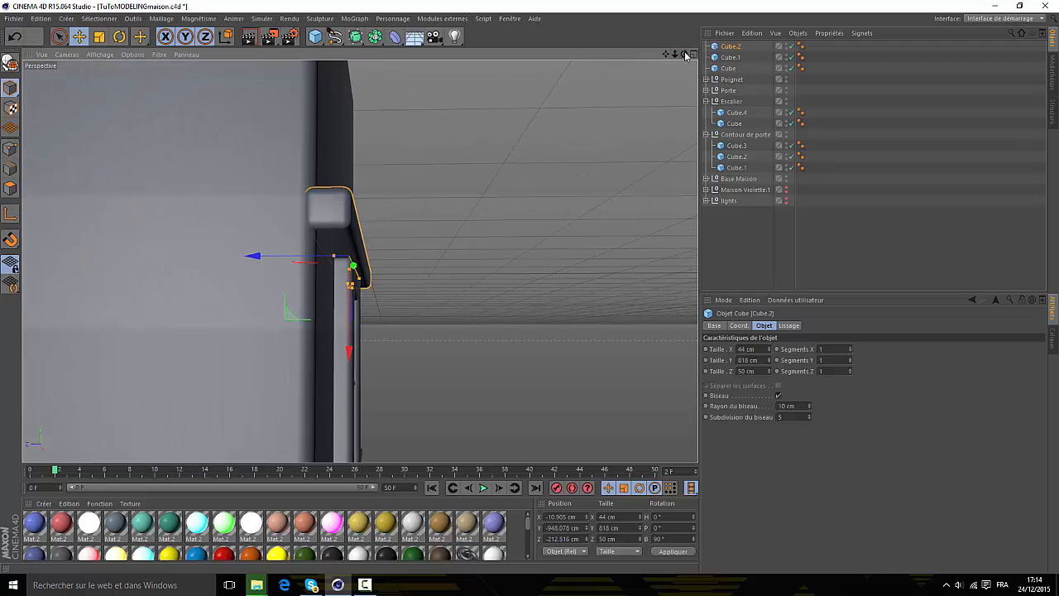
pyautogui.moveTo(686, 56); pyautogui.dragTo(794, 54)
pyautogui.moveTo(372, 586)
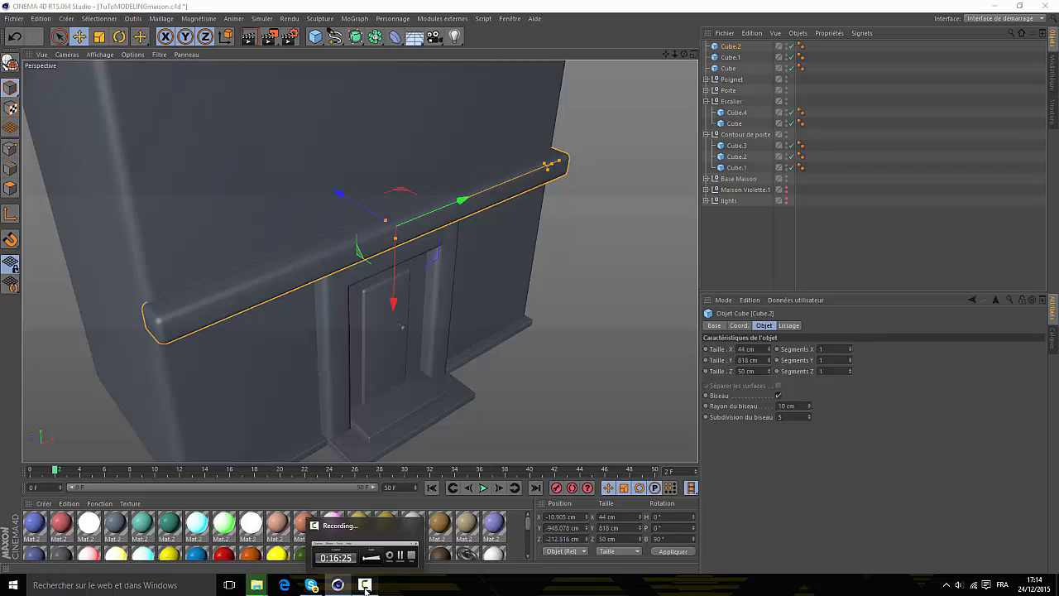
pyautogui.click(365, 586)
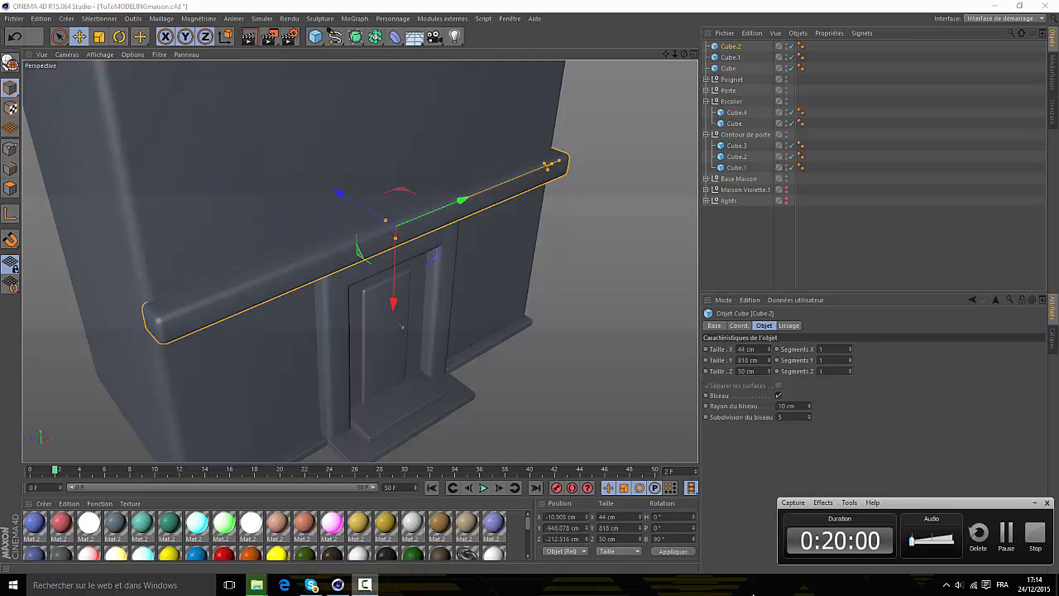
pyautogui.click(1004, 548)
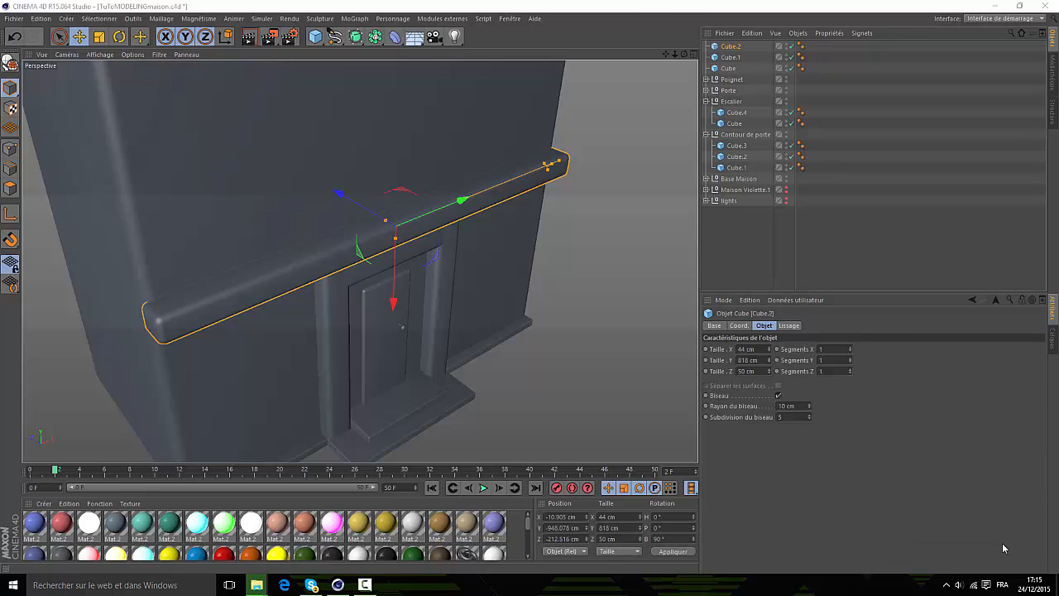
# - In the front view, try duplicating the horizontal band directly above itself, and delete the copy
pyautogui.moveTo(685, 55); pyautogui.dragTo(629, 103)
pyautogui.click(694, 54)
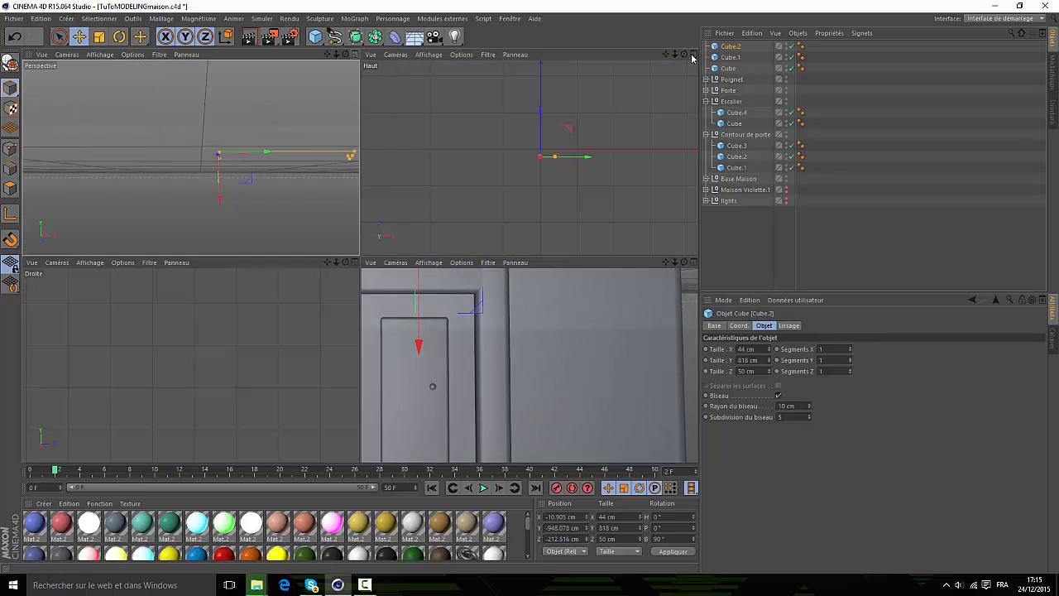
pyautogui.click(694, 262)
pyautogui.scroll(4, 374, 267)
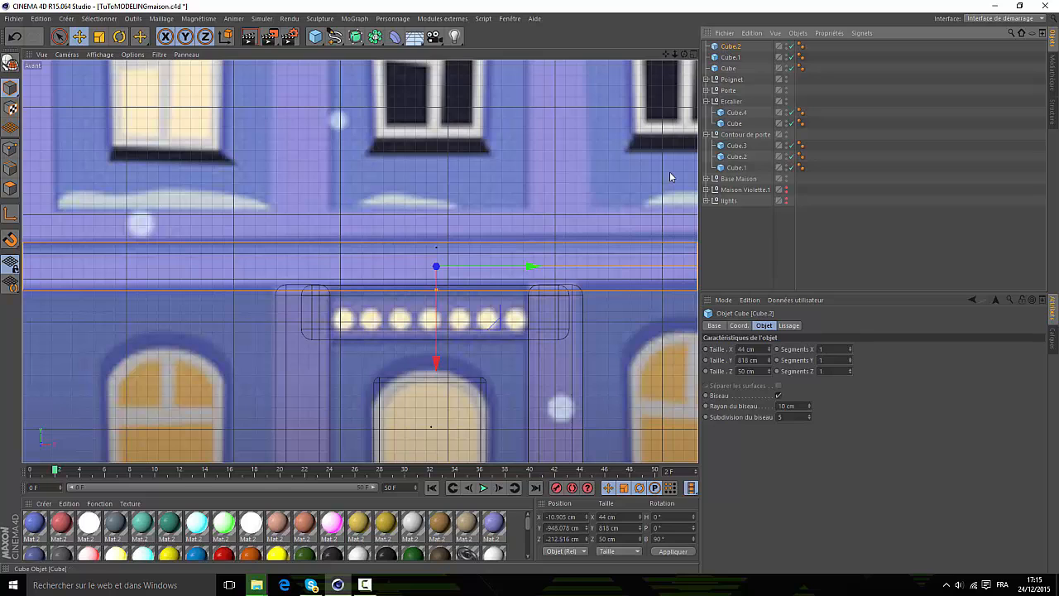
pyautogui.keyDown('ctrl'); pyautogui.moveTo(436, 358); pyautogui.dragTo(438, 313); pyautogui.keyUp('ctrl')
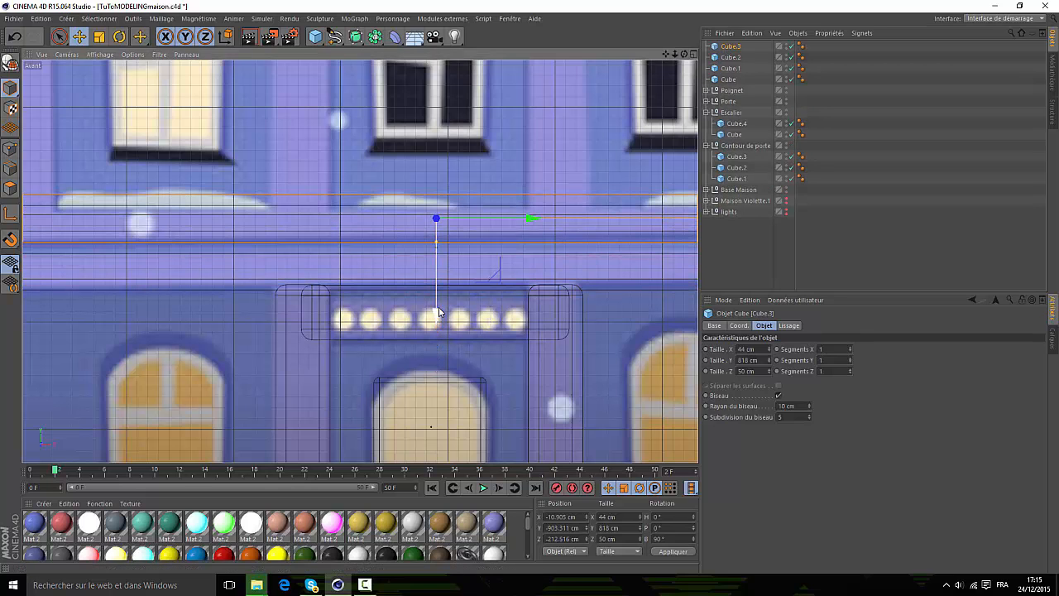
pyautogui.scroll(-5, 436, 300)
pyautogui.scroll(5, 406, 281)
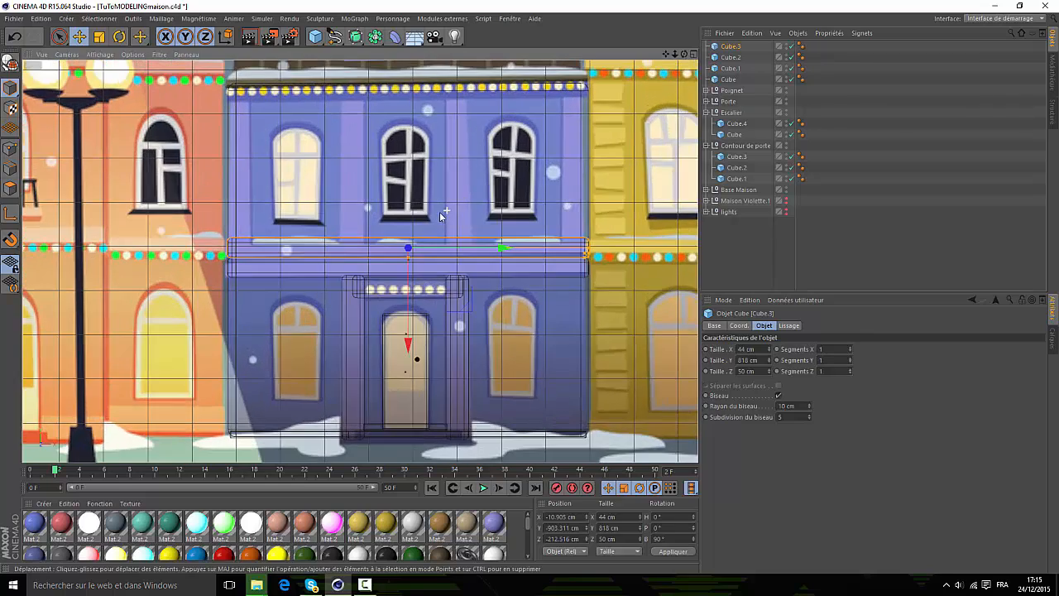
pyautogui.scroll(3, 351, 314)
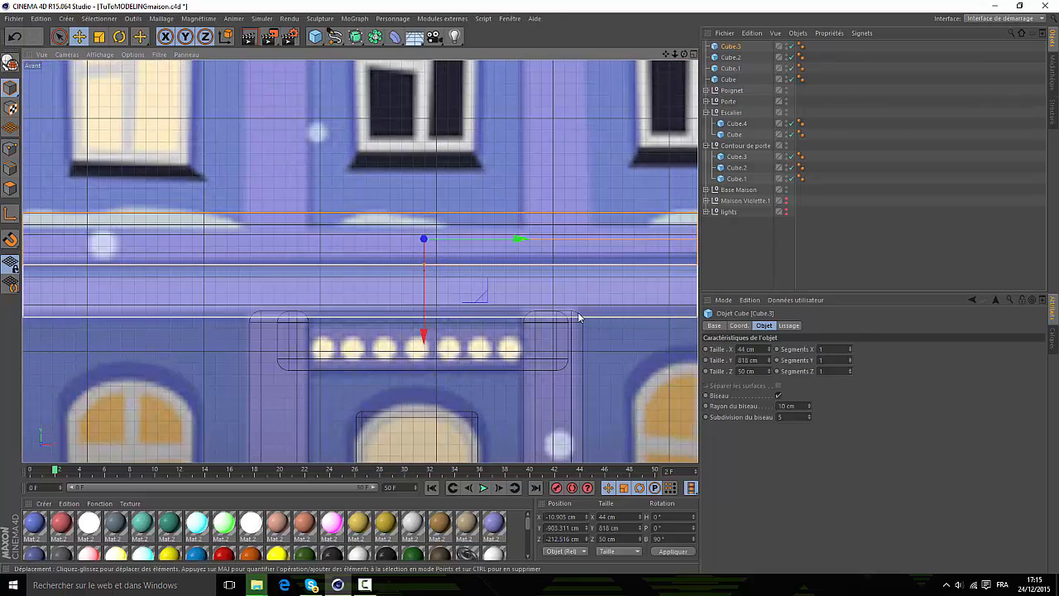
pyautogui.press('Delete')
# - Thin the horizontal band to a Size X of about 33 cm and place a copy above it at about Y -906 cm
pyautogui.click(730, 46)
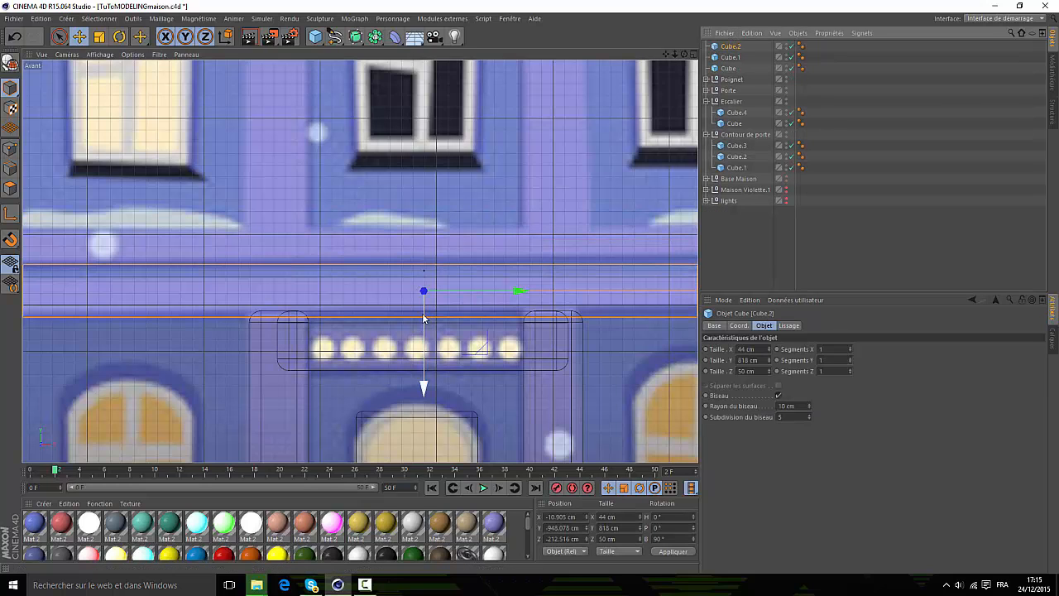
pyautogui.moveTo(424, 318); pyautogui.dragTo(424, 338)
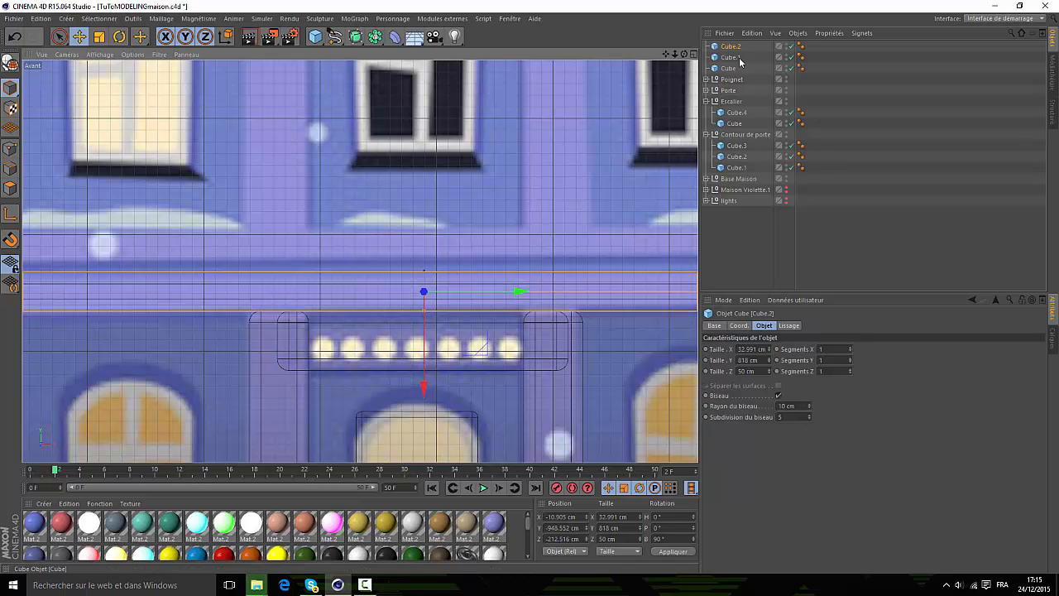
pyautogui.hotkey('ctrl', 'v')
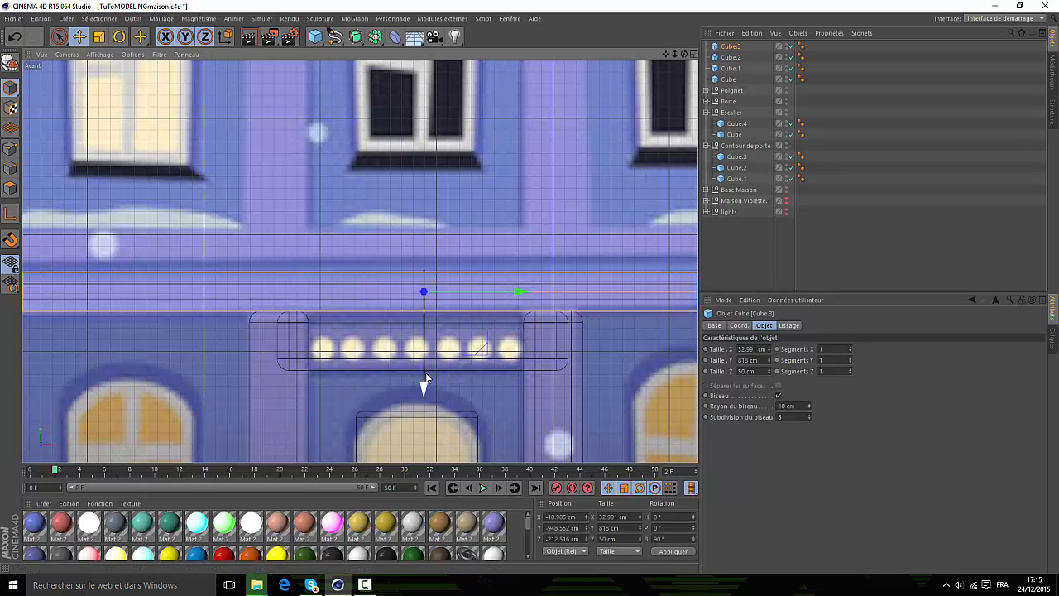
pyautogui.moveTo(423, 374); pyautogui.dragTo(424, 334)
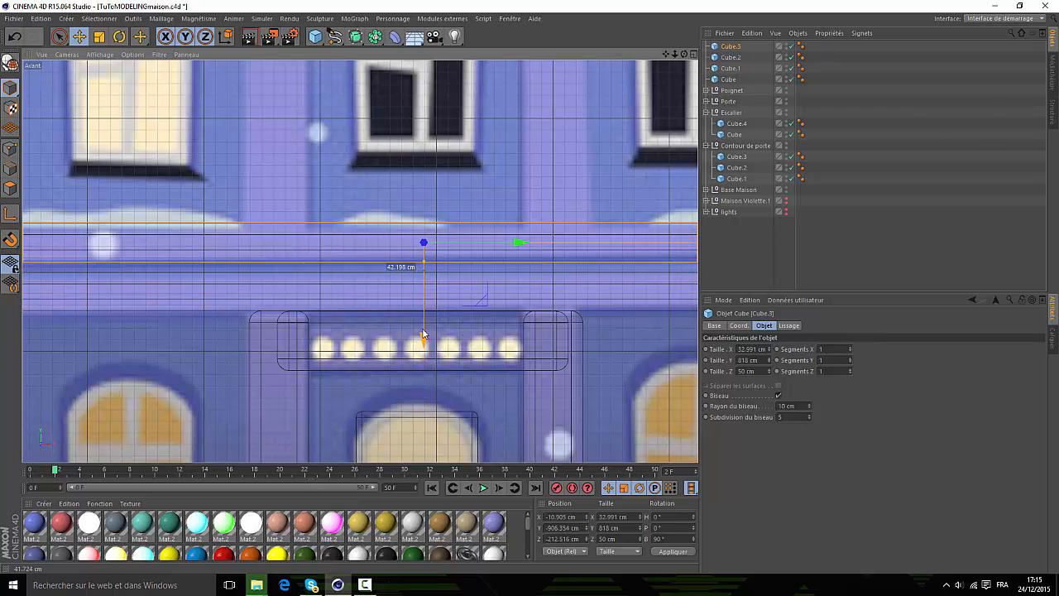
# - In the perspective view, select both horizontal bands and set their Size X to 33 cm
pyautogui.click(695, 54)
pyautogui.click(356, 56)
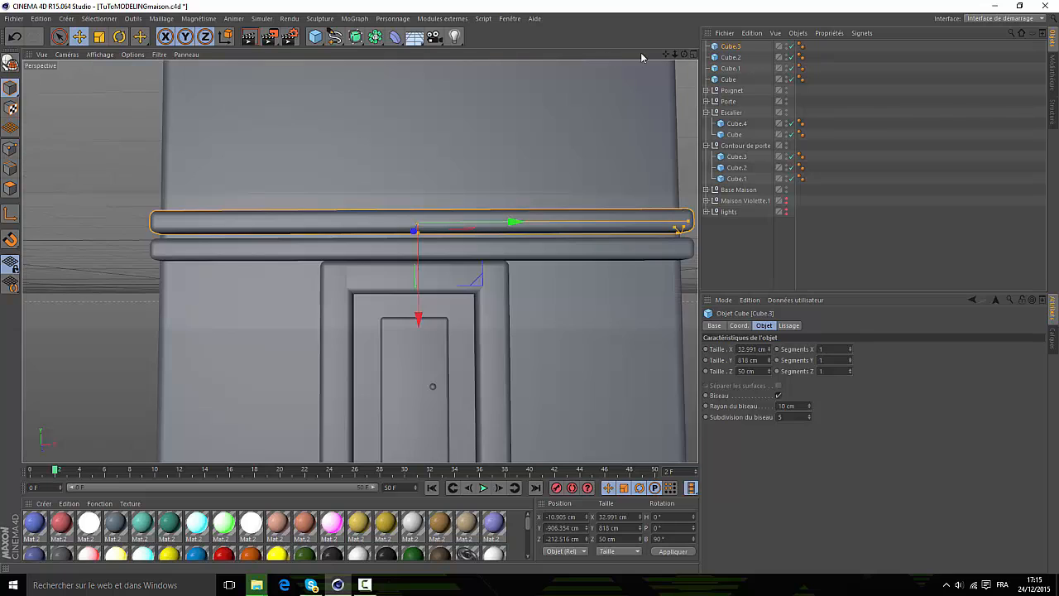
pyautogui.moveTo(685, 55); pyautogui.dragTo(361, 262)
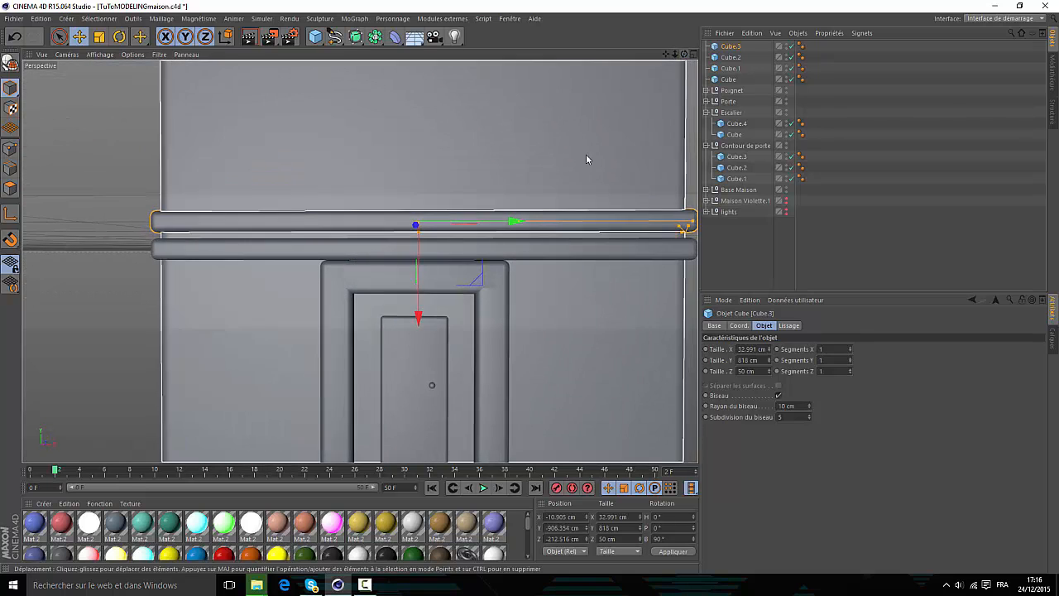
pyautogui.click(433, 270)
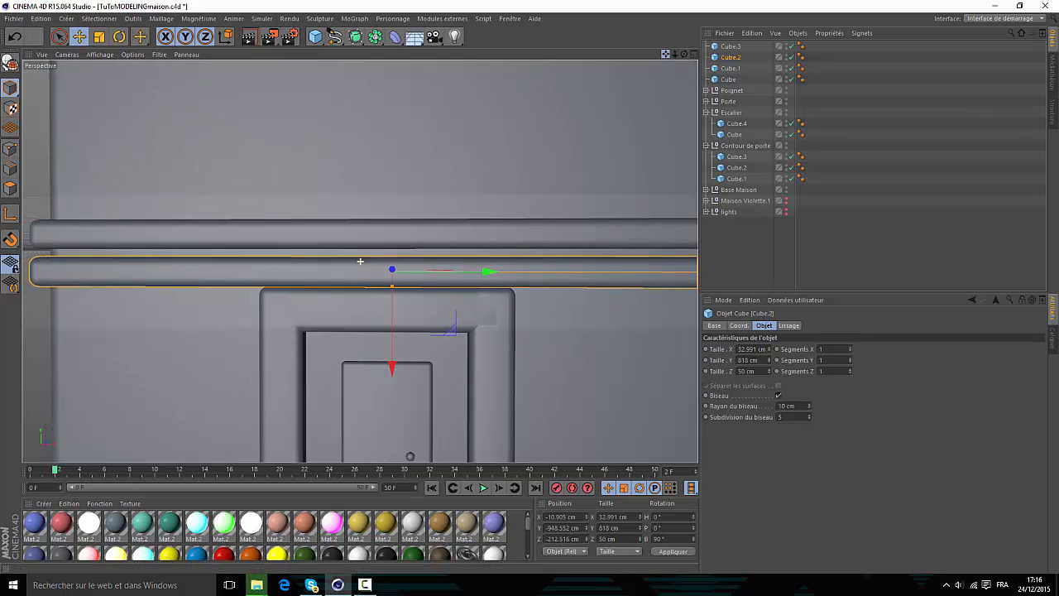
pyautogui.moveTo(360, 262); pyautogui.dragTo(360, 261)
pyautogui.moveTo(675, 54)
pyautogui.mouseDown()
pyautogui.moveTo(361, 261)
pyautogui.moveTo(676, 54)
pyautogui.mouseUp()
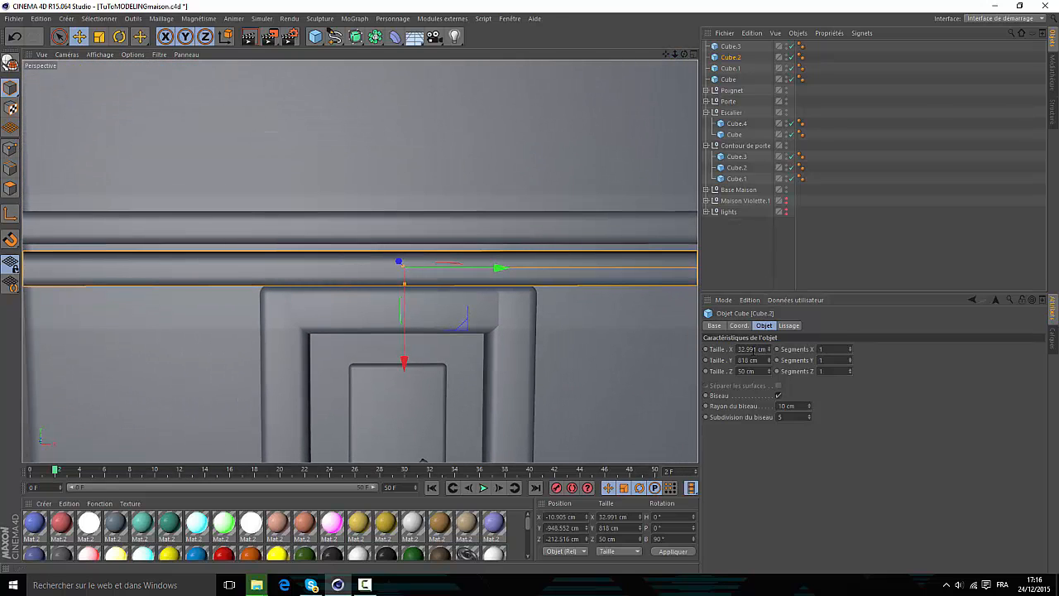
pyautogui.moveTo(755, 350); pyautogui.dragTo(722, 348)
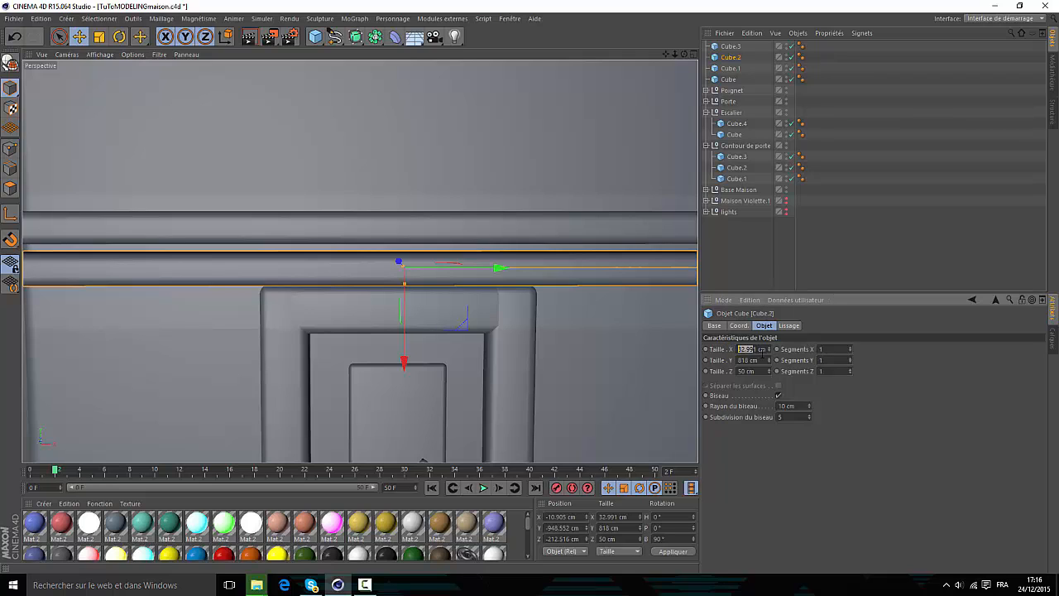
pyautogui.keyDown('ctrl'); pyautogui.click(731, 47); pyautogui.keyUp('ctrl')
pyautogui.moveTo(757, 349); pyautogui.dragTo(732, 349)
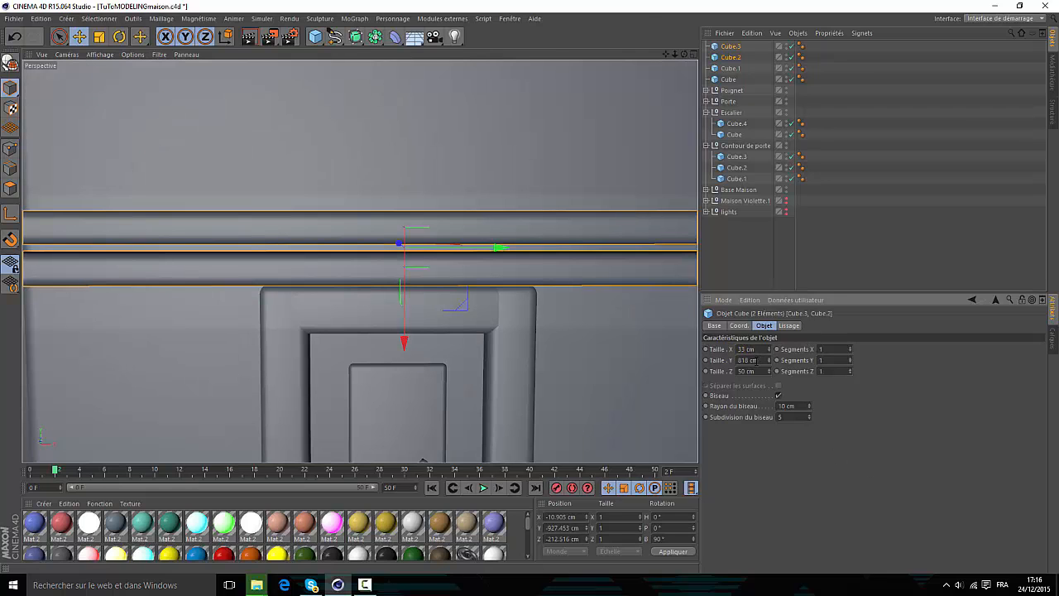
# - In the front view, copy the two door-surround pillars and raise the copies to the upper floor at about Y -721 cm
pyautogui.scroll(-4, 475, 243)
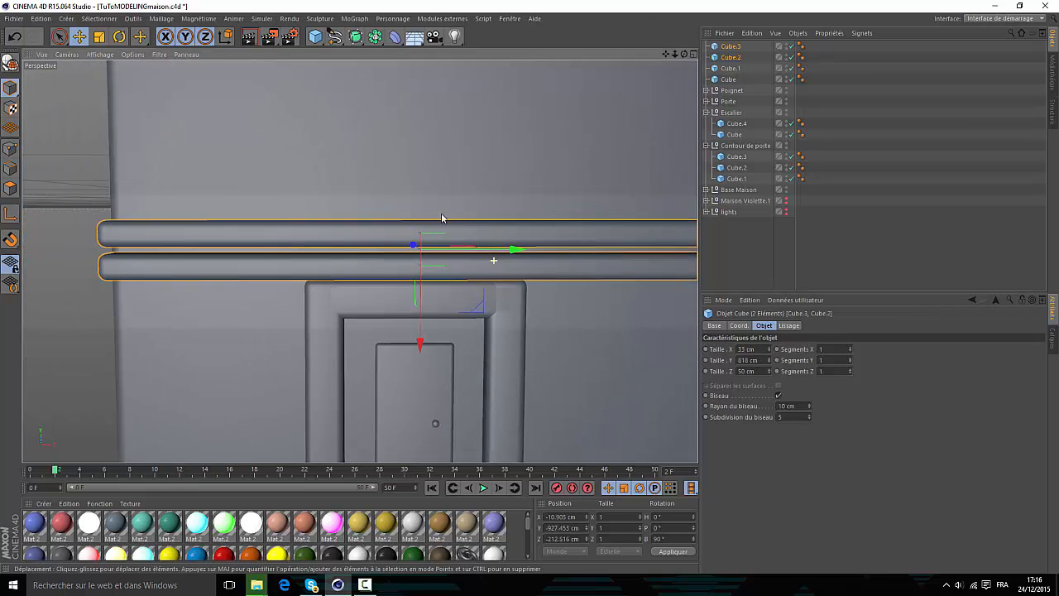
pyautogui.moveTo(666, 54); pyautogui.dragTo(347, 226)
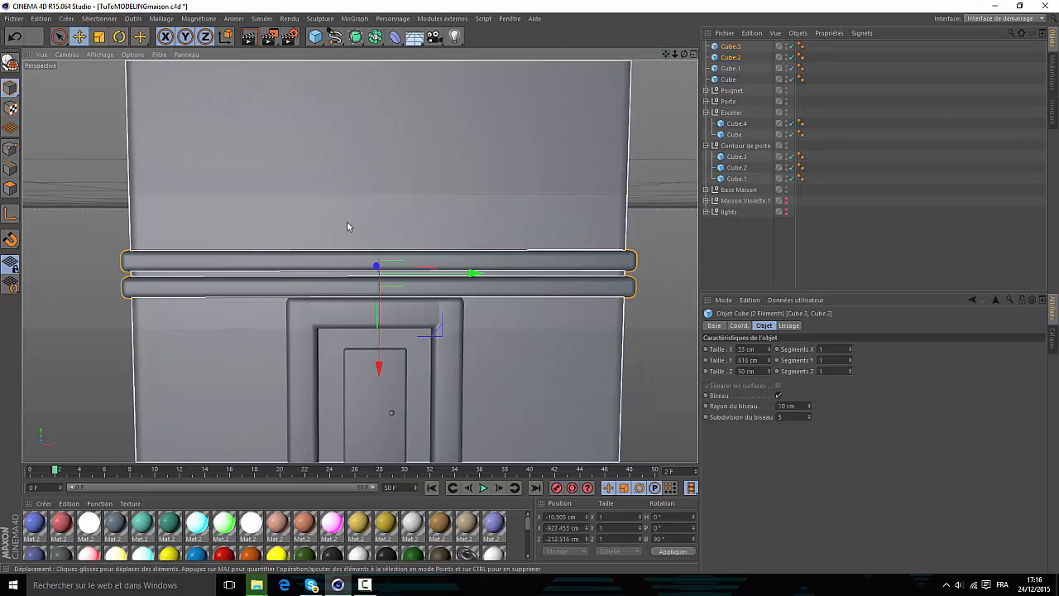
pyautogui.click(692, 54)
pyautogui.click(695, 262)
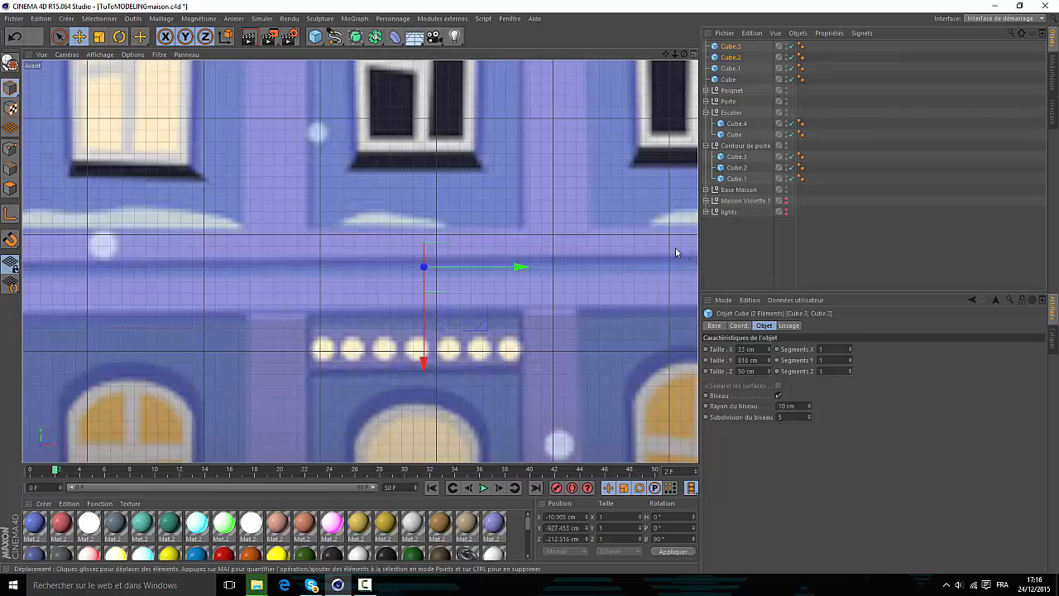
pyautogui.scroll(-5, 360, 261)
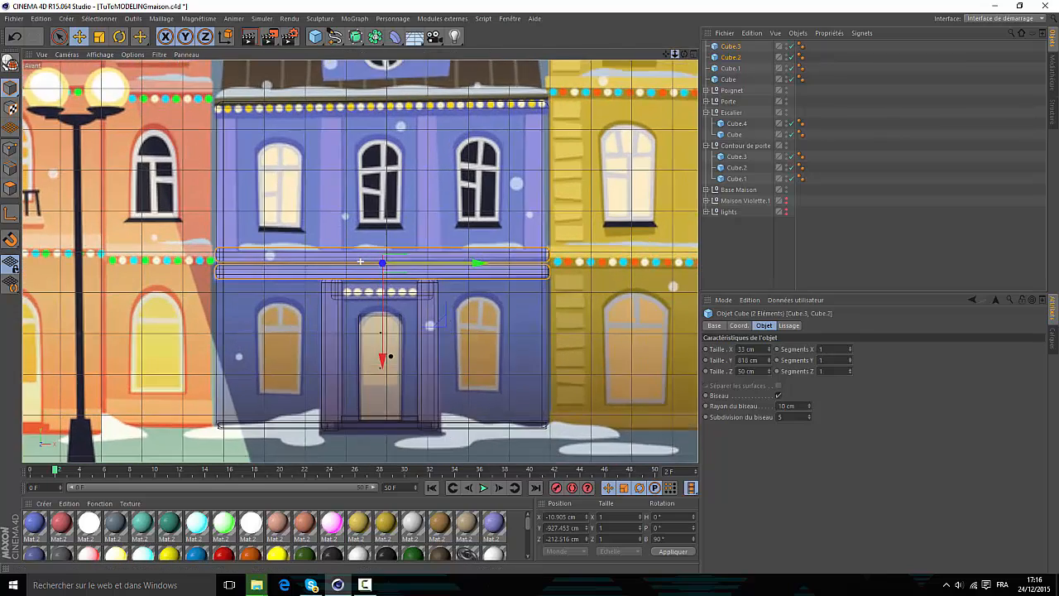
pyautogui.scroll(2, 361, 261)
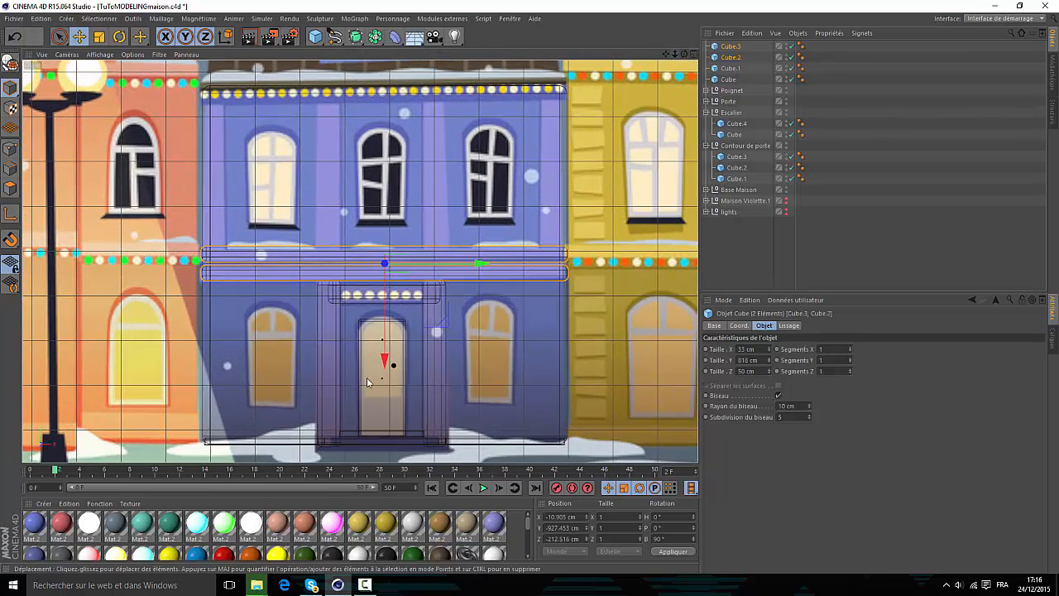
pyautogui.click(434, 346)
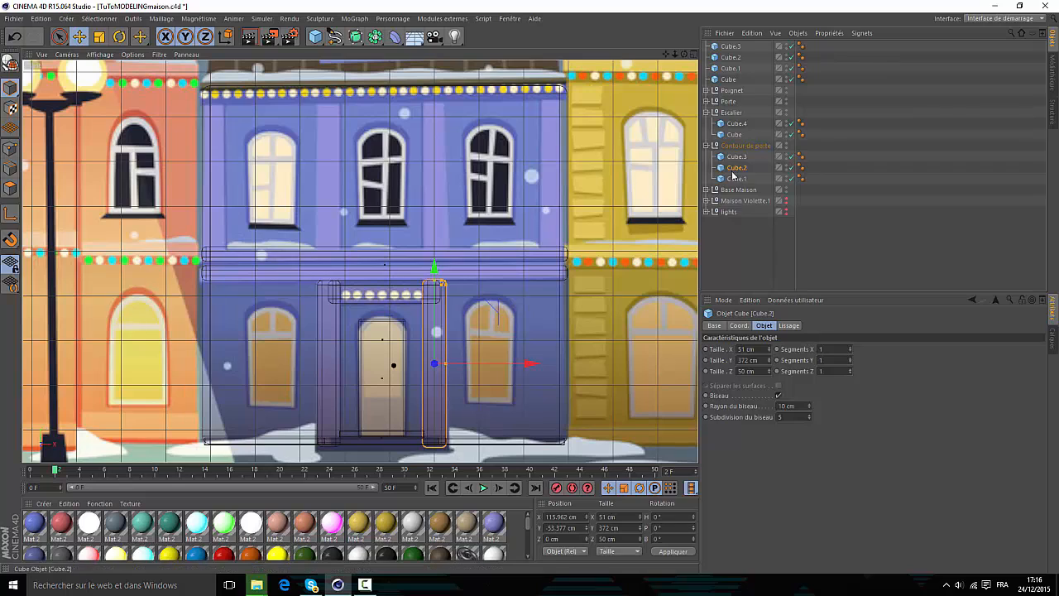
pyautogui.keyDown('shift'); pyautogui.click(327, 333); pyautogui.keyUp('shift')
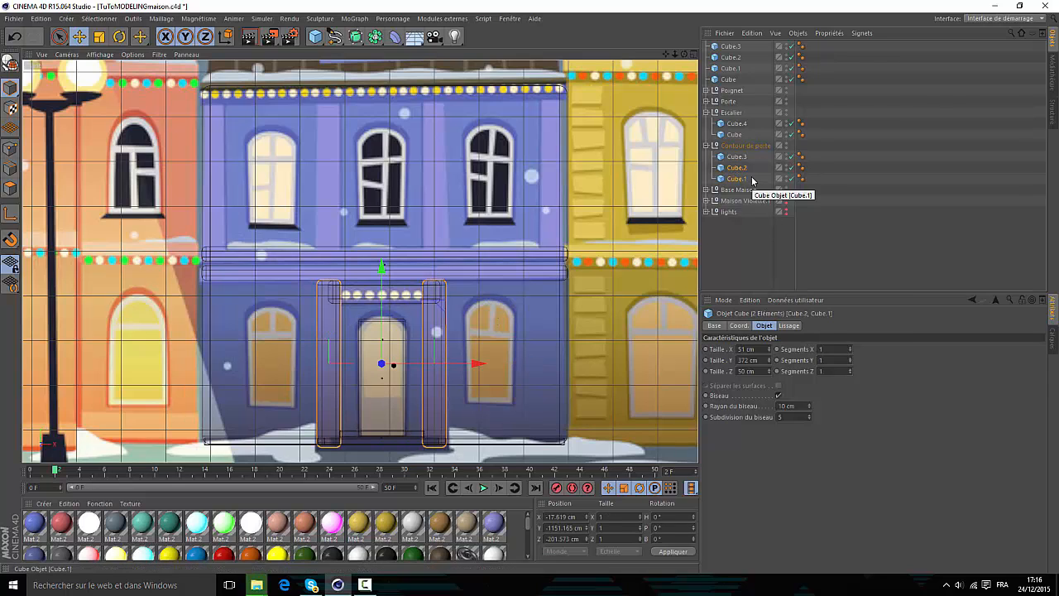
pyautogui.hotkey('ctrl', 'c')
pyautogui.hotkey('ctrl', 'v')
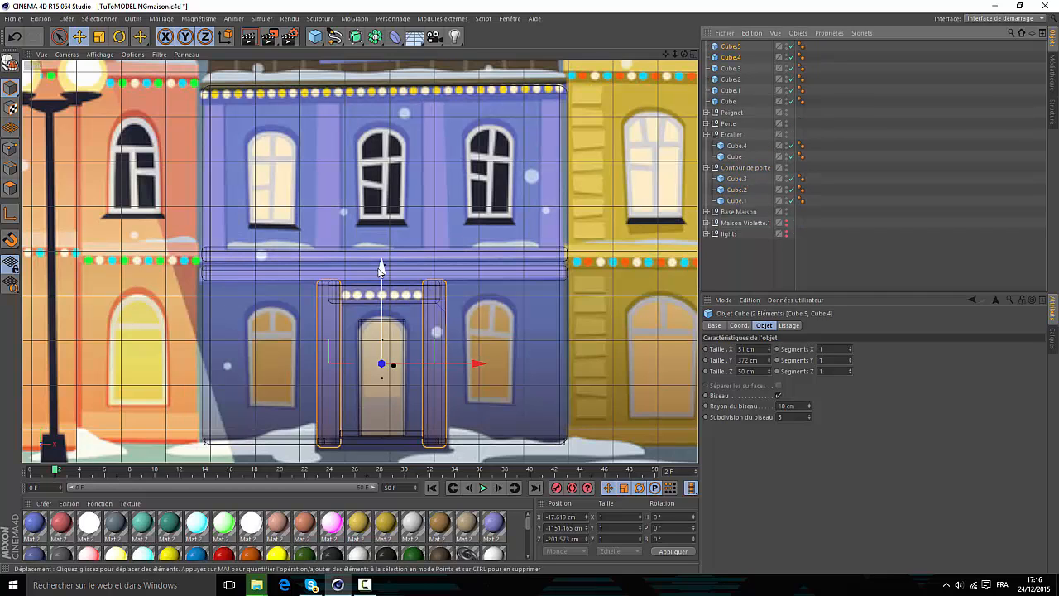
pyautogui.moveTo(382, 265); pyautogui.dragTo(370, 80)
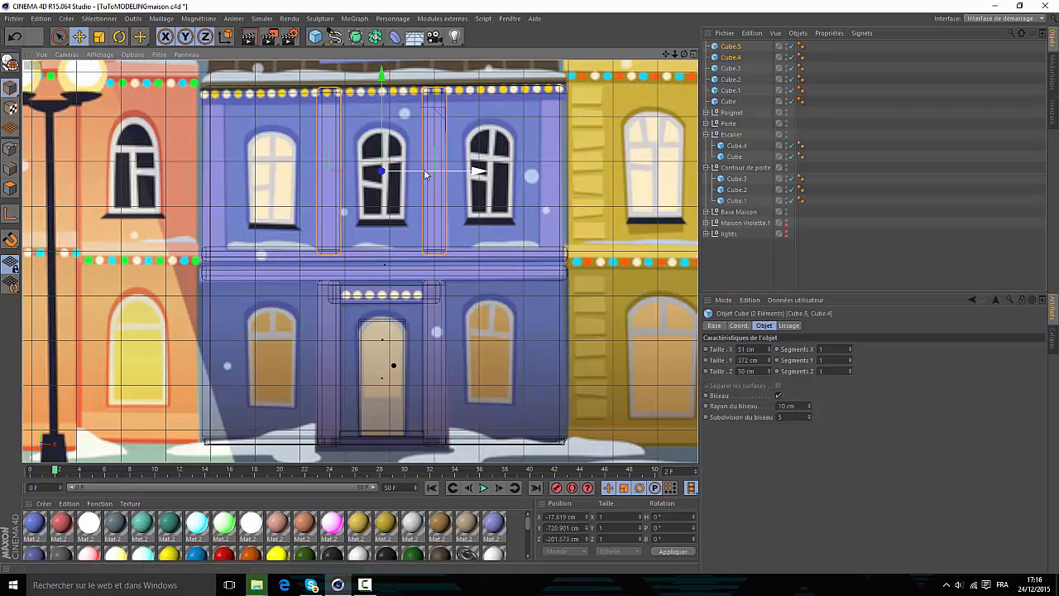
# - Duplicate an upper-floor pillar to the facade's right and left edges, at about X 359 cm and X -393 cm
pyautogui.click(726, 47)
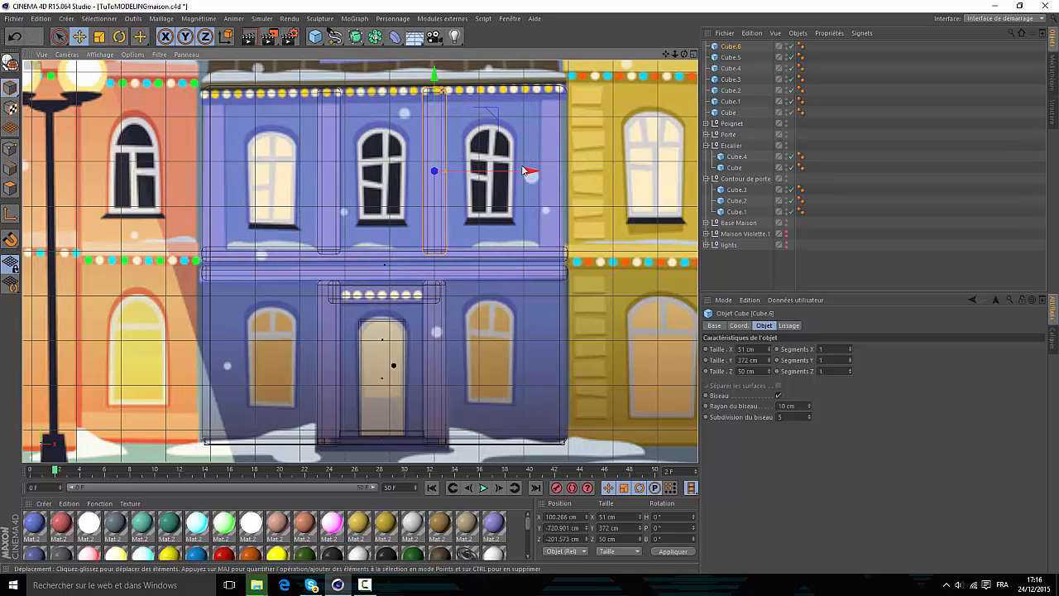
pyautogui.keyDown('ctrl'); pyautogui.moveTo(530, 171); pyautogui.dragTo(306, 209); pyautogui.keyUp('ctrl')
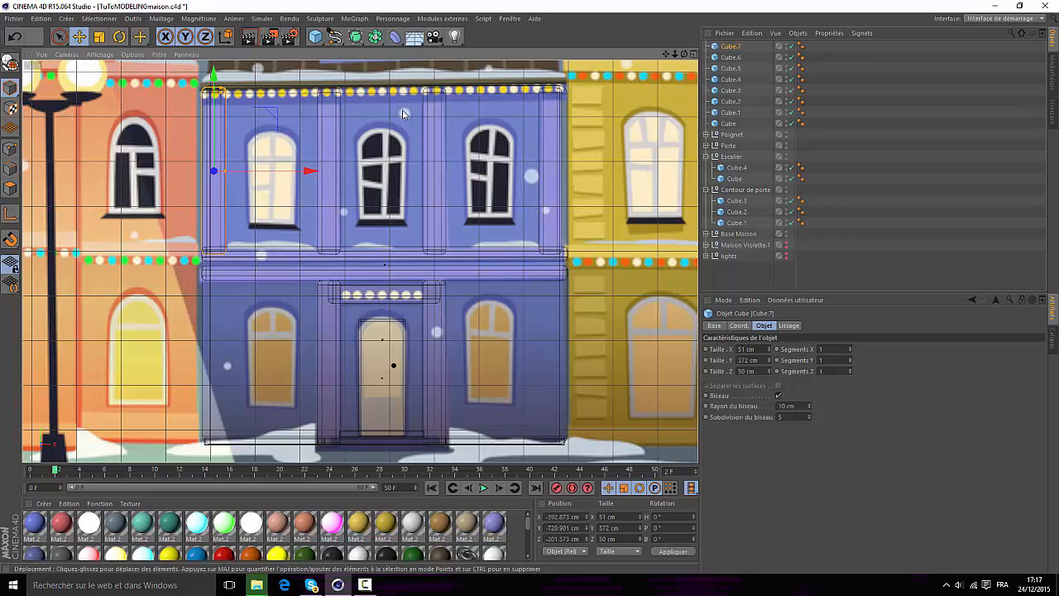
pyautogui.moveTo(675, 54)
pyautogui.mouseDown()
pyautogui.moveTo(542, 54)
pyautogui.moveTo(687, 50)
pyautogui.mouseUp()
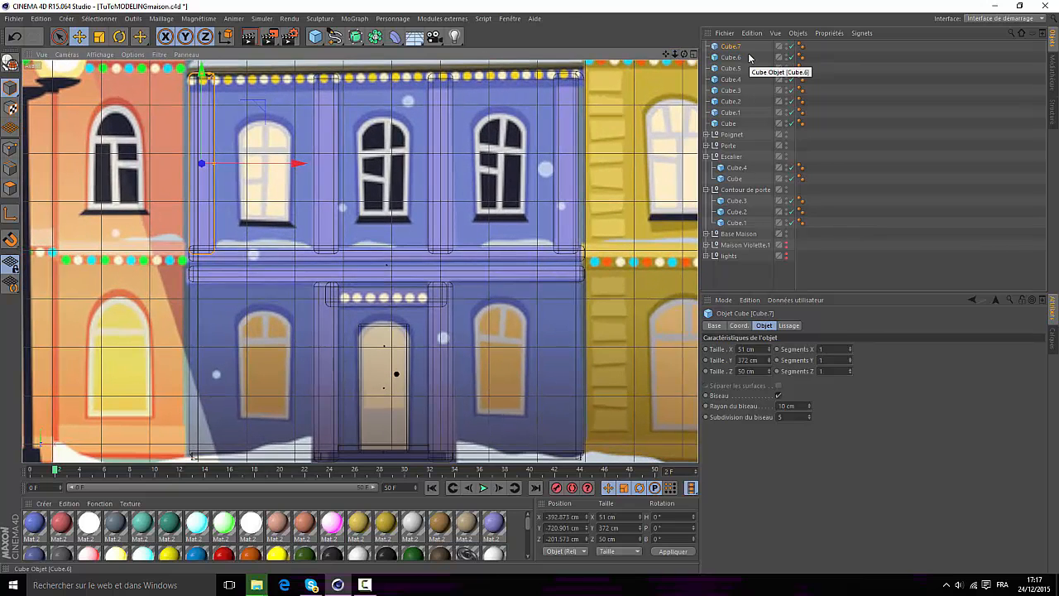
# - Return to the perspective view, show the Maison Violette.1 reference house to compare the upper-floor pillars, and hide it again
pyautogui.click(692, 55)
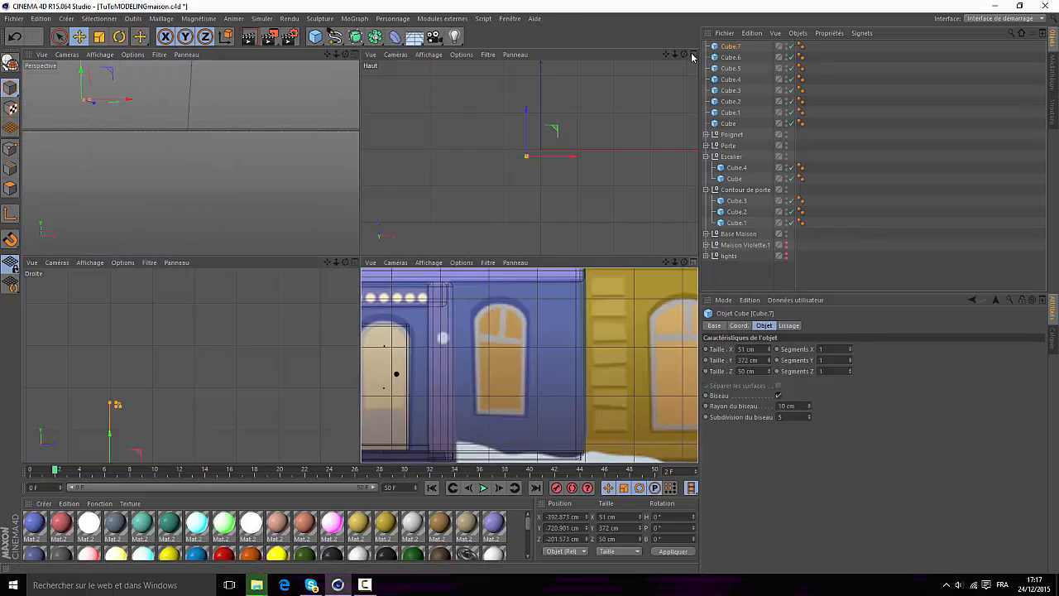
pyautogui.click(355, 55)
pyautogui.scroll(-4, 455, 104)
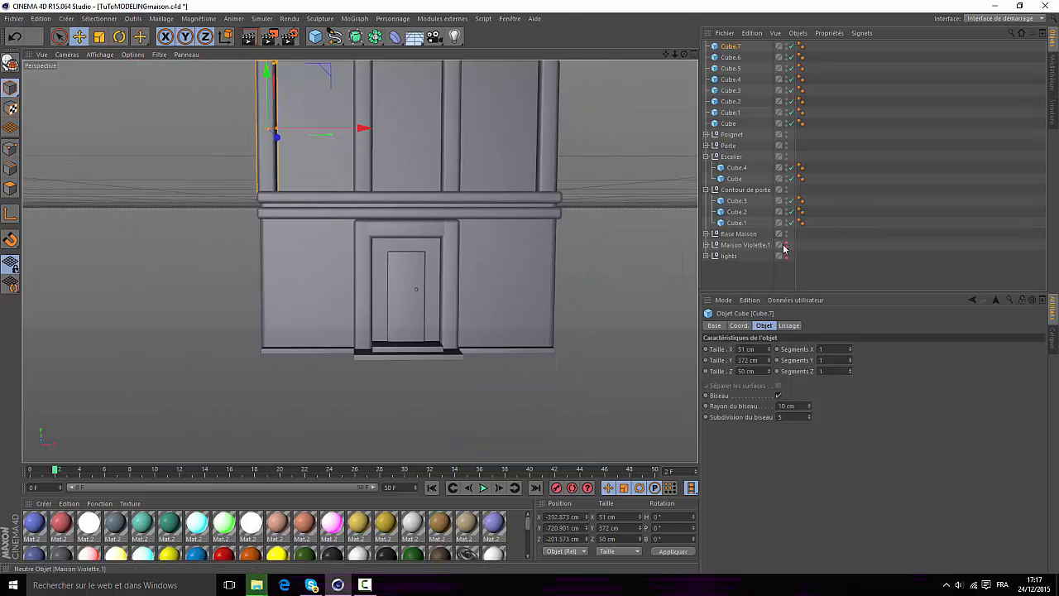
pyautogui.click(786, 245)
pyautogui.moveTo(684, 54); pyautogui.dragTo(659, 83)
pyautogui.keyDown('alt'); pyautogui.click(786, 246); pyautogui.keyUp('alt')
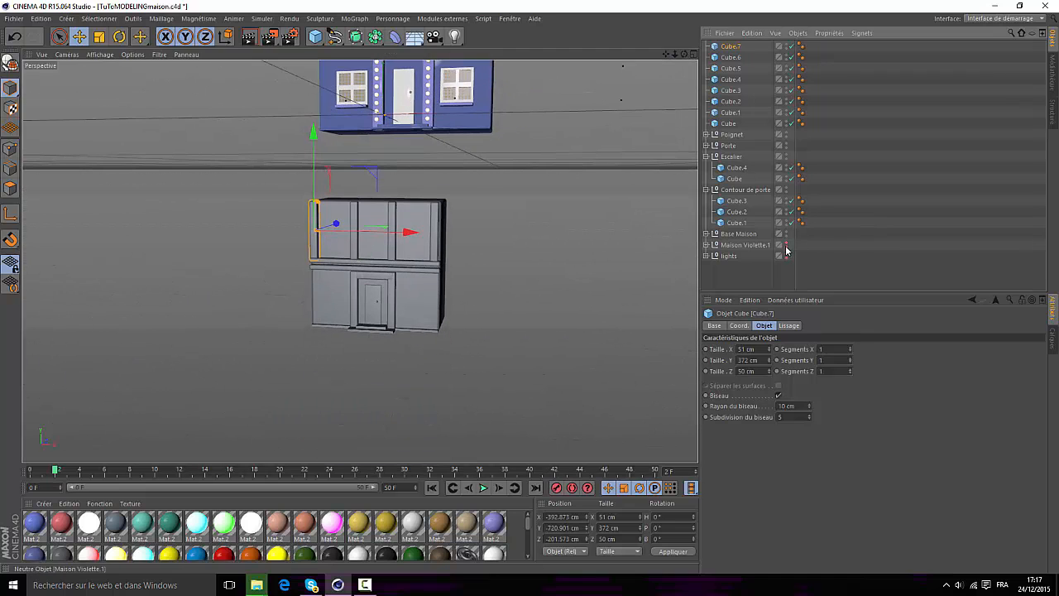
pyautogui.keyDown('alt'); pyautogui.click(786, 247); pyautogui.keyUp('alt')
pyautogui.scroll(5, 364, 244)
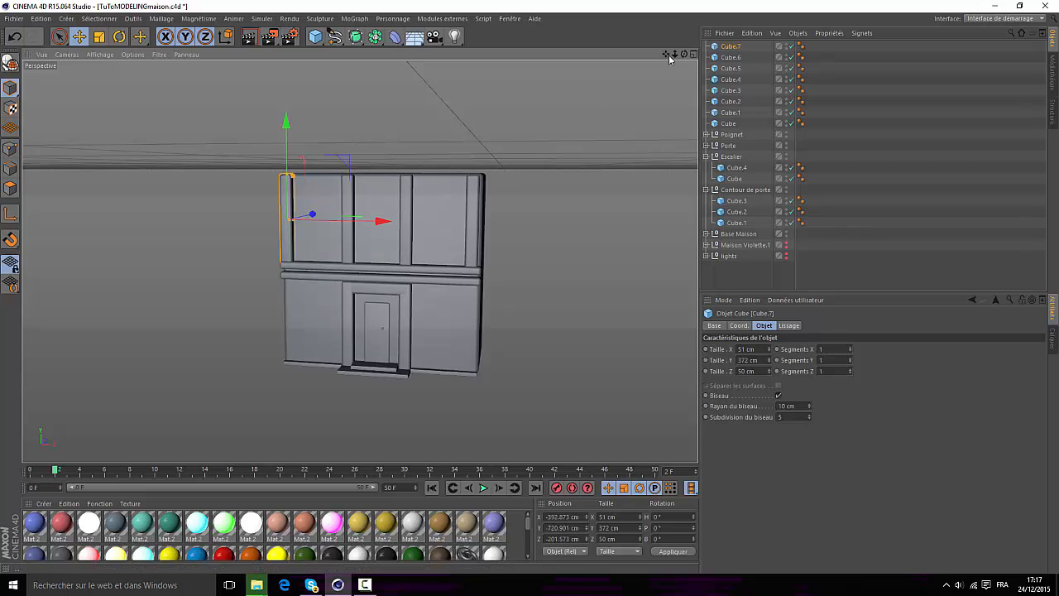
# - Select the upper-floor pillar on the facade's right edge and shift it outward to about X 366 cm
pyautogui.moveTo(674, 55); pyautogui.dragTo(359, 260)
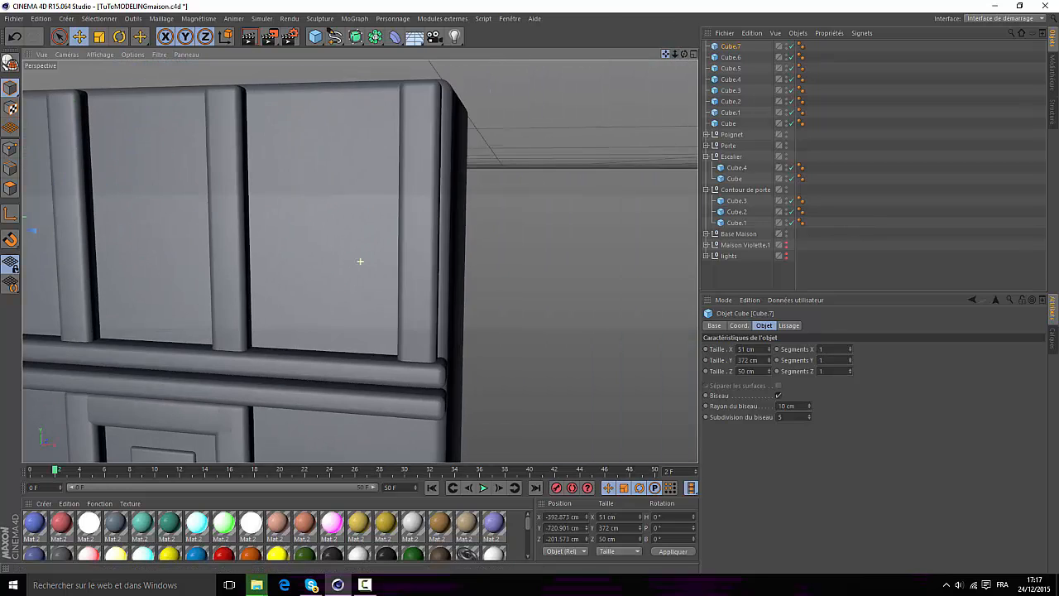
pyautogui.moveTo(684, 56); pyautogui.dragTo(359, 261)
pyautogui.click(484, 263)
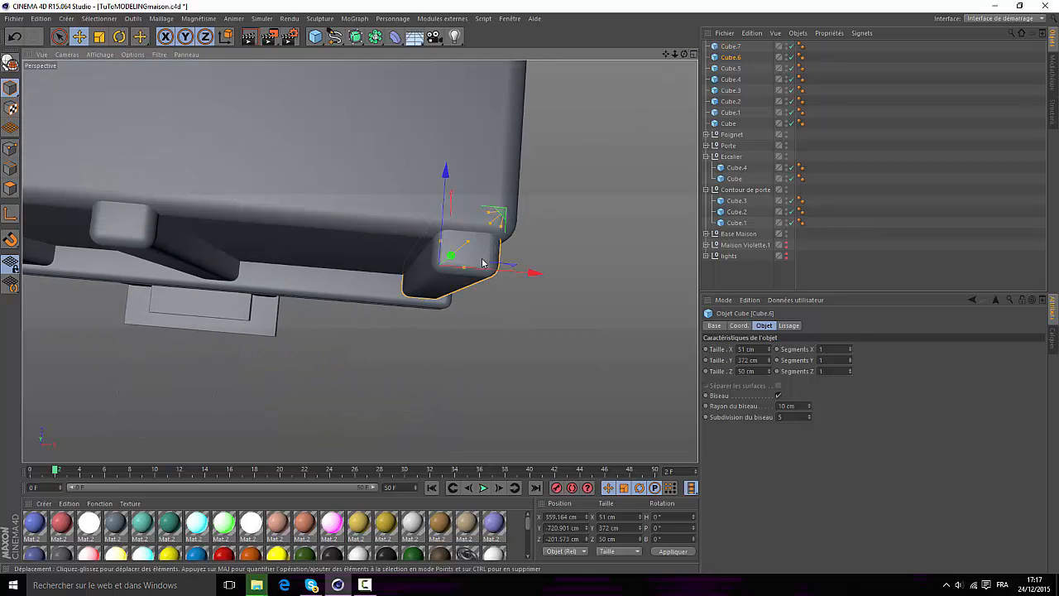
pyautogui.moveTo(532, 274); pyautogui.dragTo(534, 277)
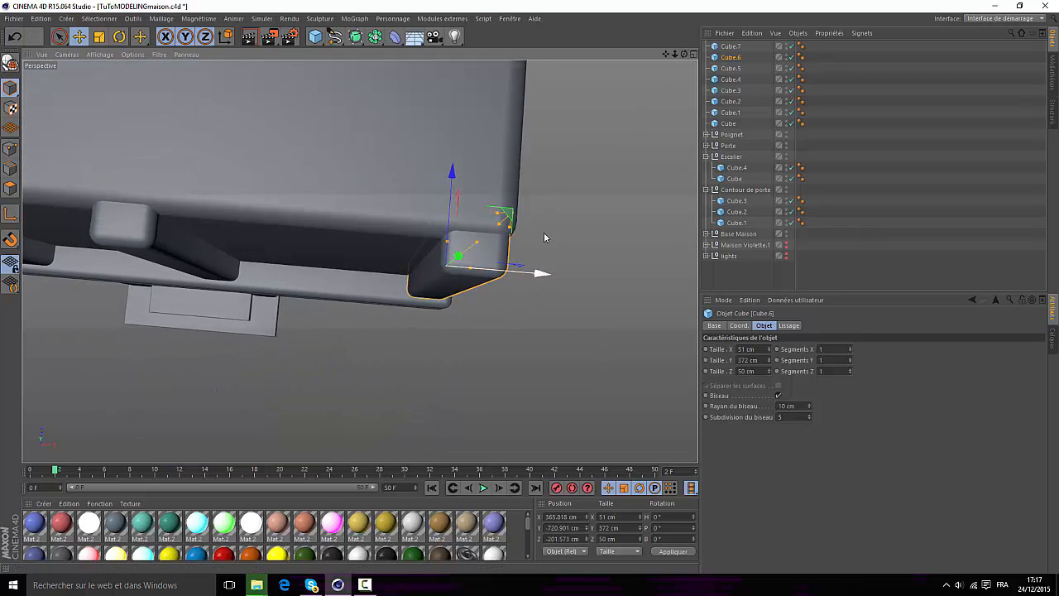
pyautogui.moveTo(684, 55); pyautogui.dragTo(359, 261)
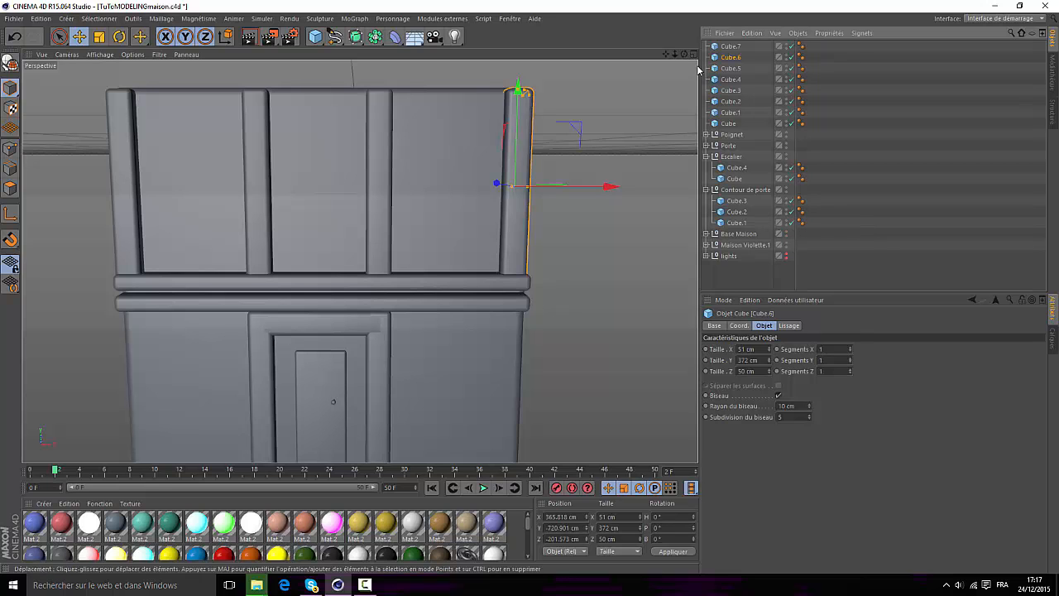
# - Compare the upper facade with the Maison Violette.1 reference house, keeping the reference hidden when done
pyautogui.moveTo(675, 54); pyautogui.dragTo(360, 261)
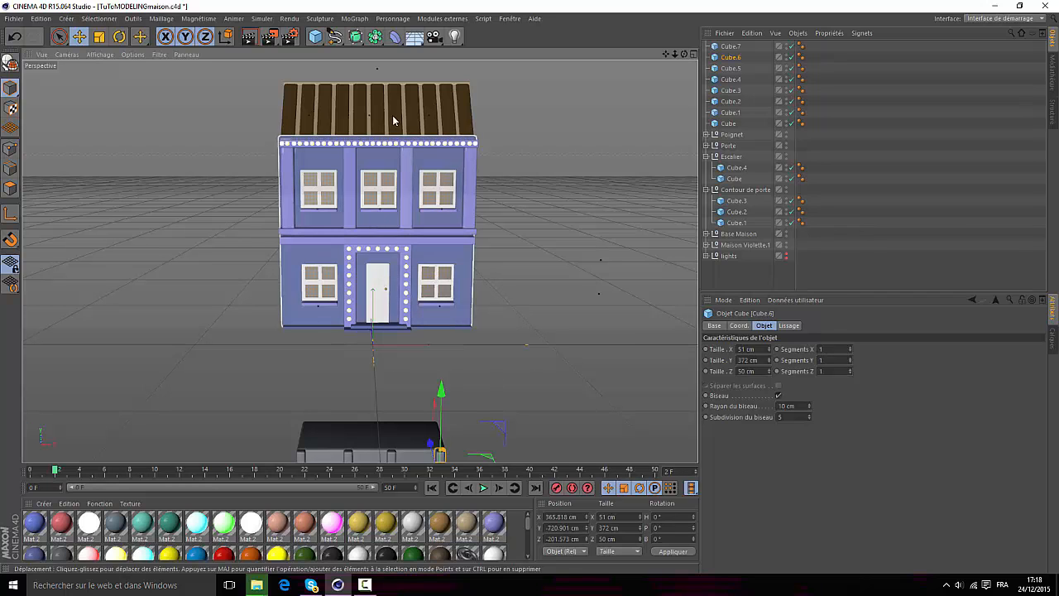
pyautogui.moveTo(671, 54); pyautogui.dragTo(740, 96)
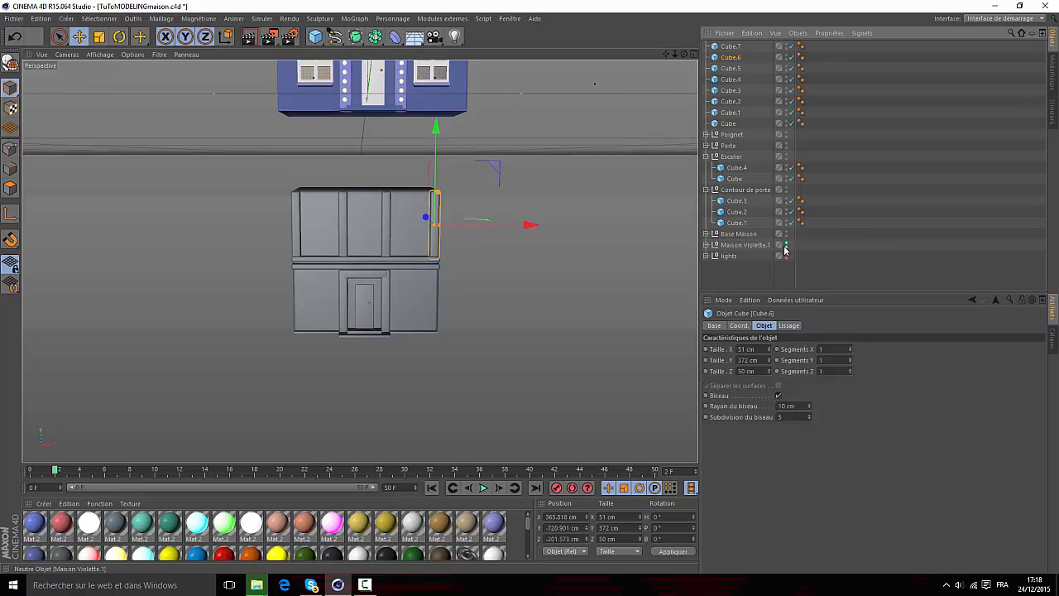
pyautogui.scroll(3, 361, 262)
pyautogui.scroll(2, 360, 261)
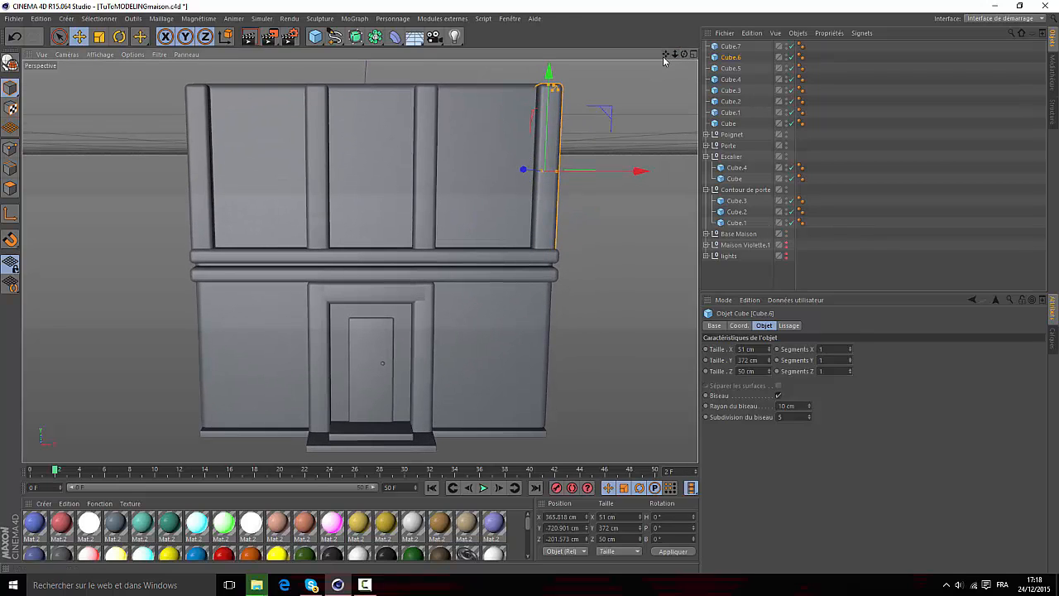
# - In the front view, copy the lower horizontal band and raise the copy to the facade's top at about Y -542 cm, returning to the perspective view
pyautogui.click(695, 53)
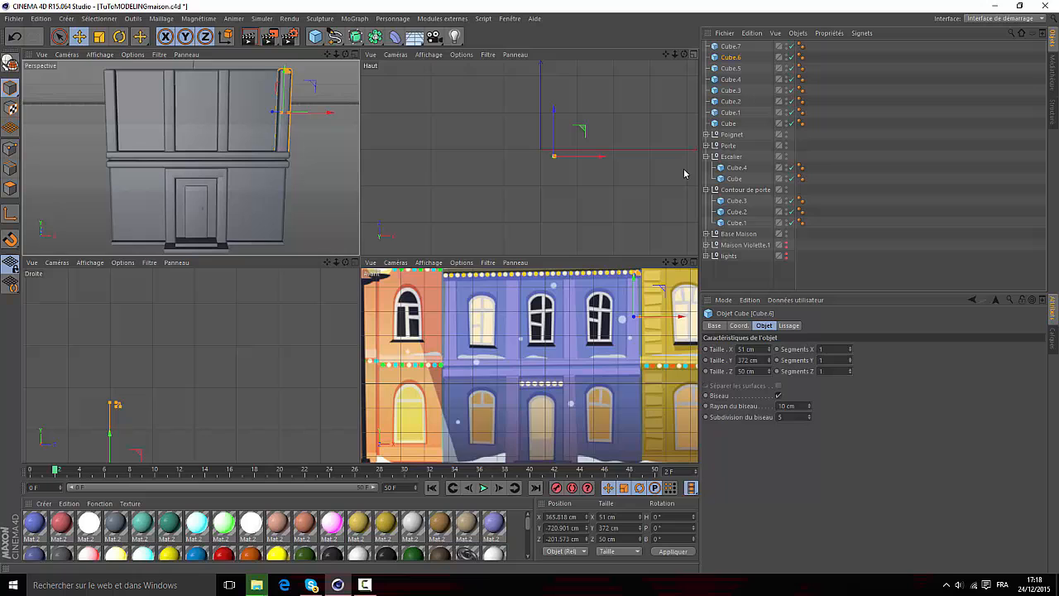
pyautogui.click(695, 261)
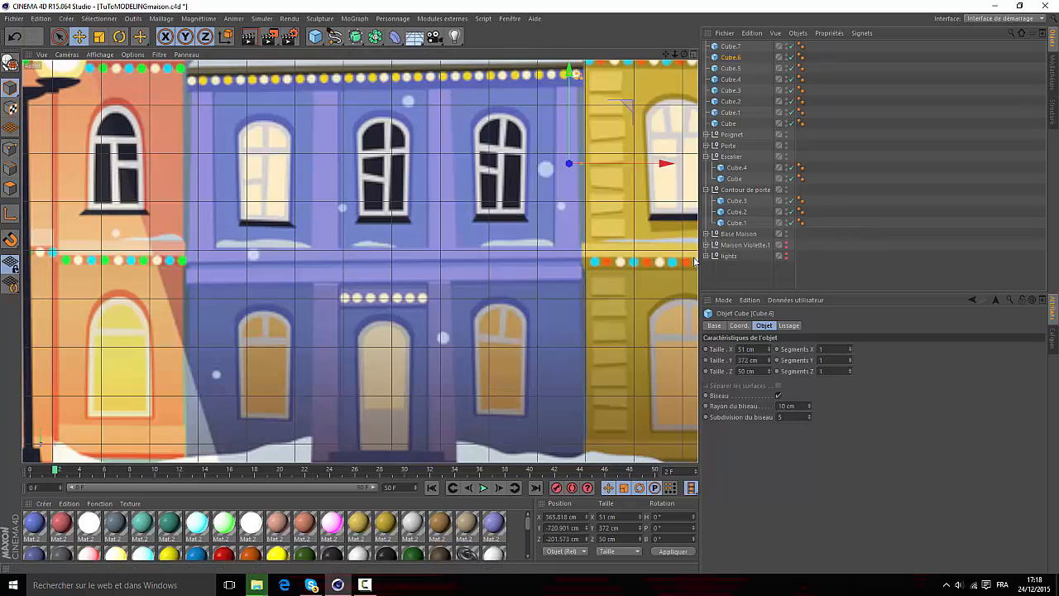
pyautogui.click(502, 273)
pyautogui.scroll(3, 500, 283)
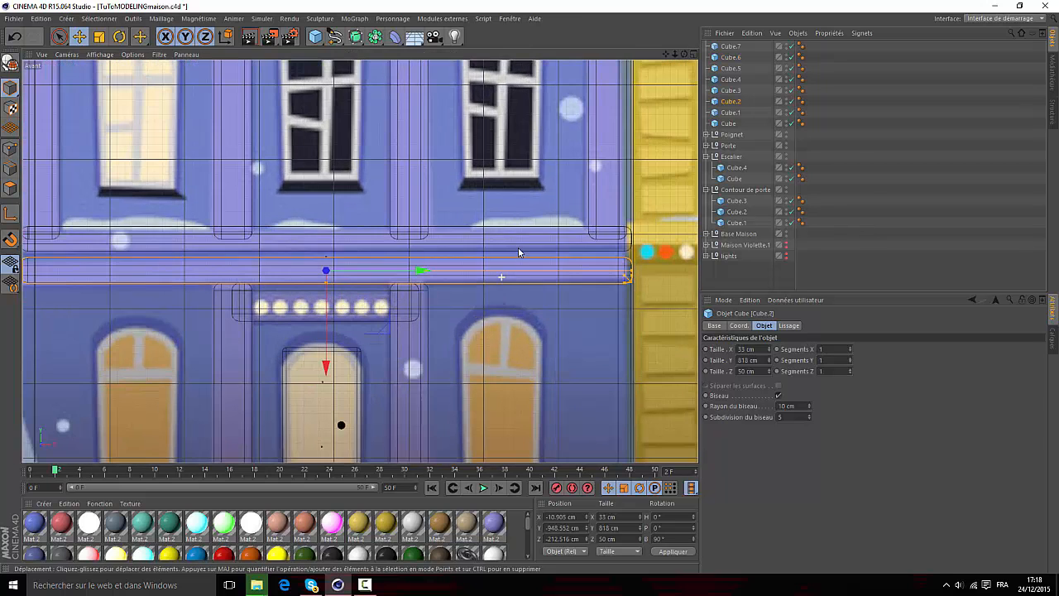
pyautogui.scroll(-1, 524, 265)
pyautogui.scroll(-2, 517, 265)
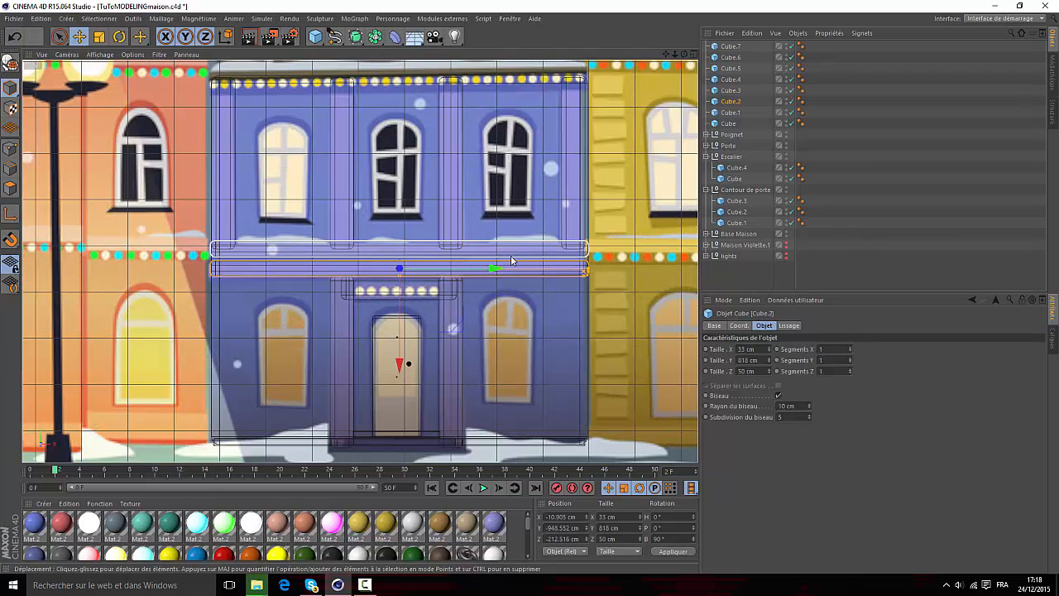
pyautogui.hotkey('ctrl', 'c')
pyautogui.hotkey('ctrl', 'v')
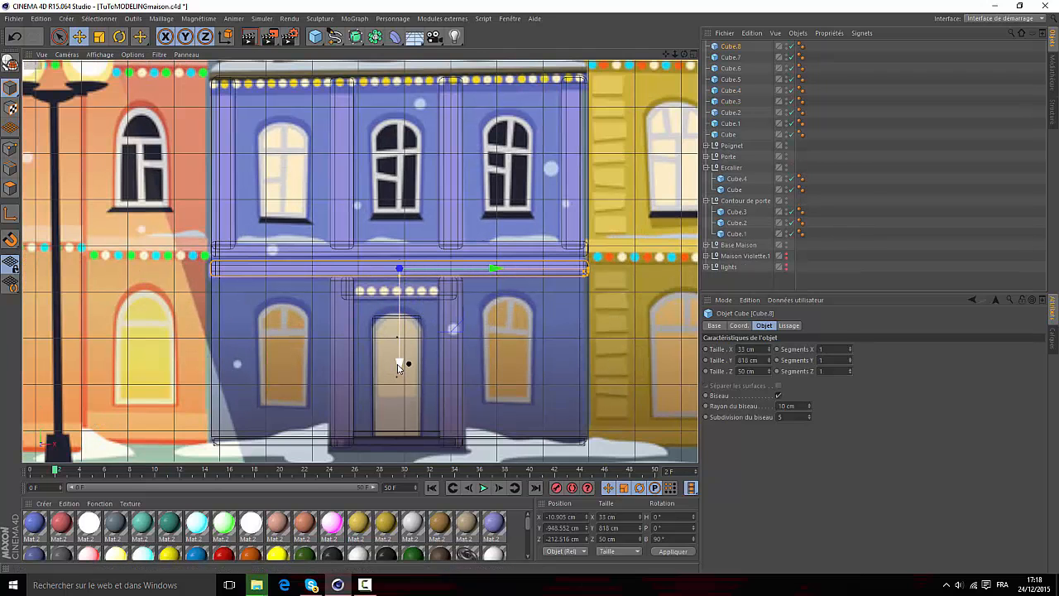
pyautogui.moveTo(397, 368); pyautogui.dragTo(407, 179)
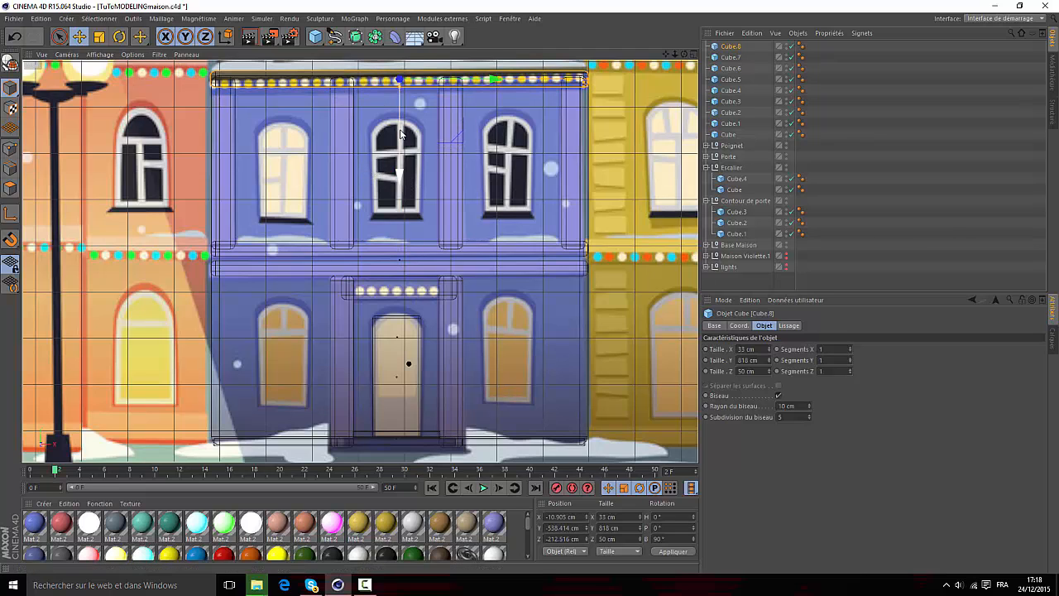
pyautogui.moveTo(400, 134); pyautogui.dragTo(403, 135)
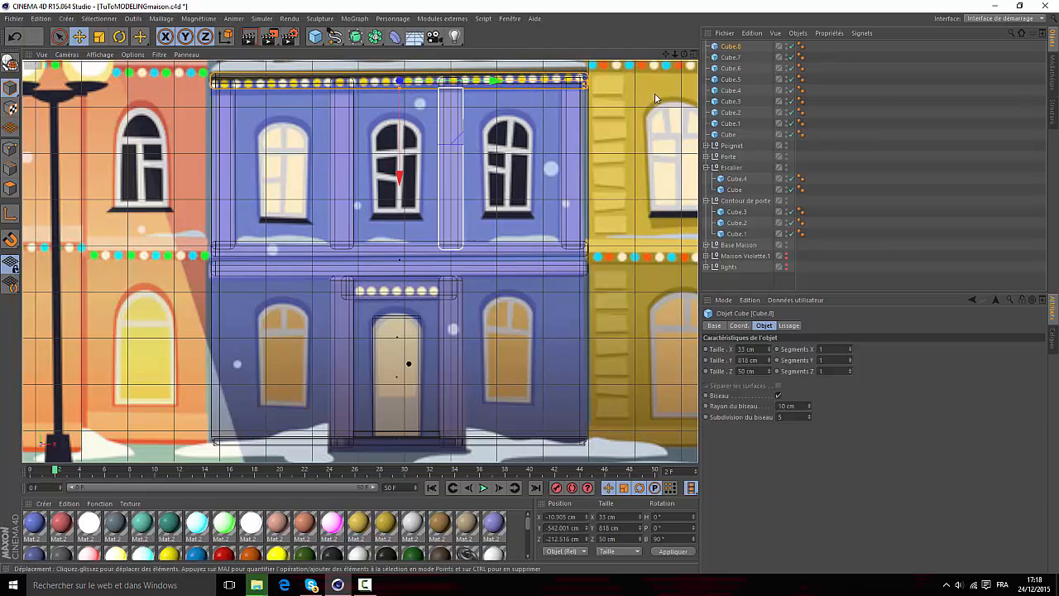
pyautogui.click(693, 54)
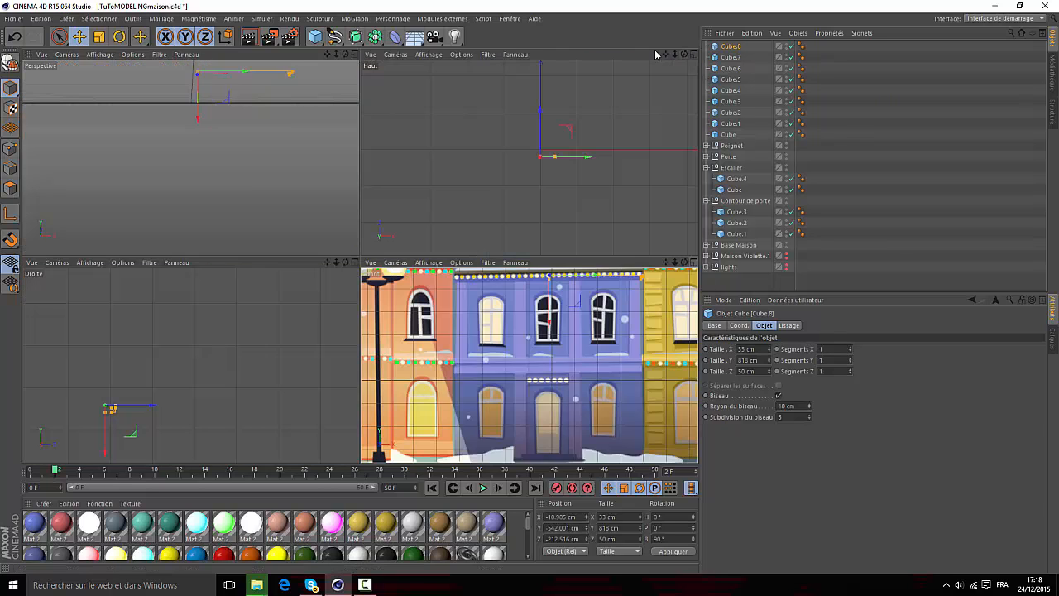
pyautogui.click(355, 55)
pyautogui.moveTo(675, 54); pyautogui.dragTo(662, 74)
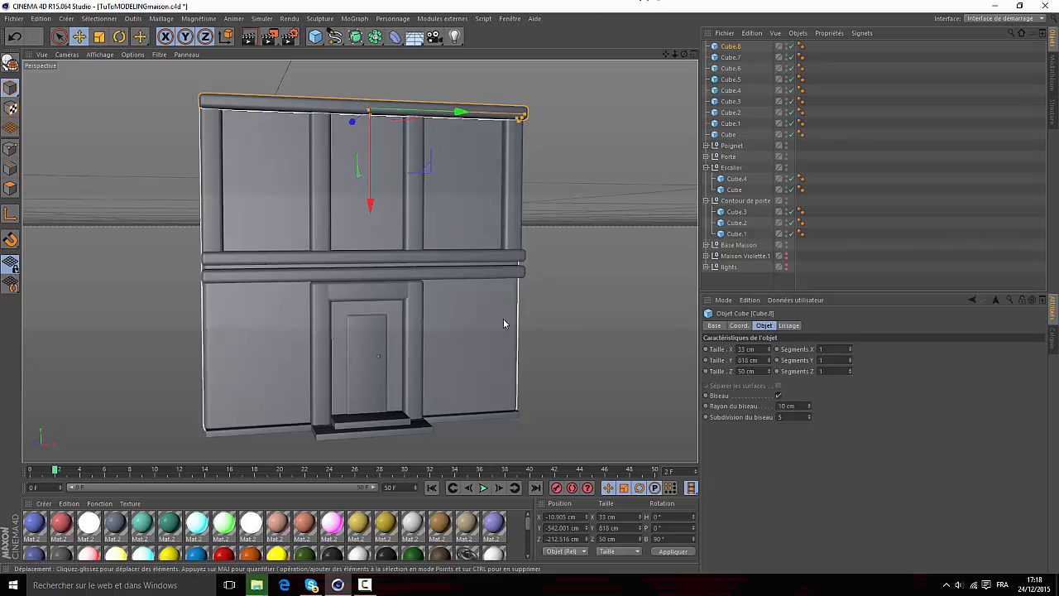
pyautogui.click(313, 586)
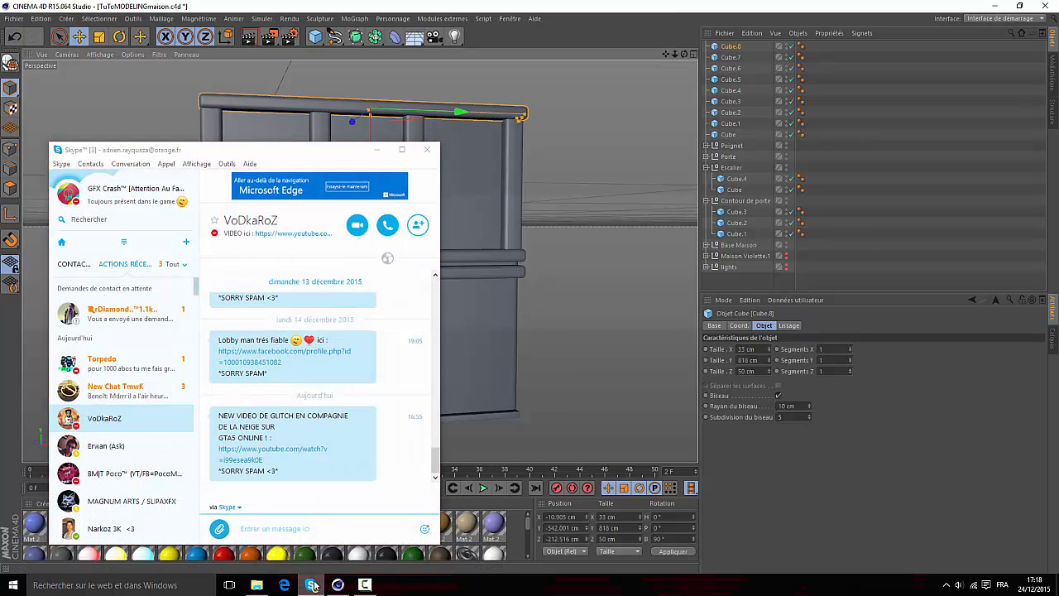
pyautogui.click(313, 586)
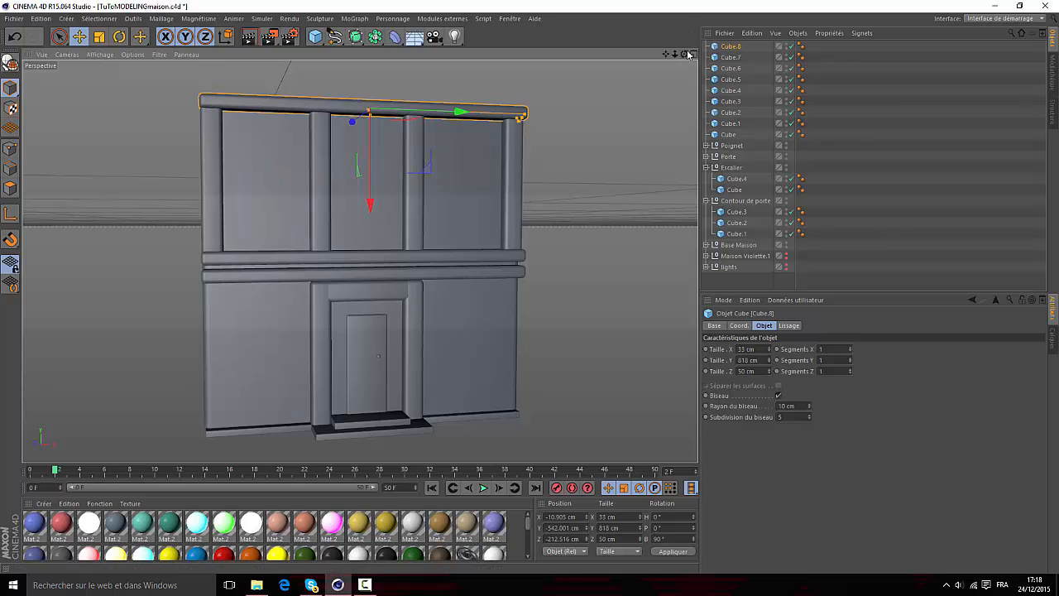
# - Add a new cube and lower it to the house's ground-floor height at about Y -1048 cm
pyautogui.moveTo(685, 54); pyautogui.dragTo(582, 85)
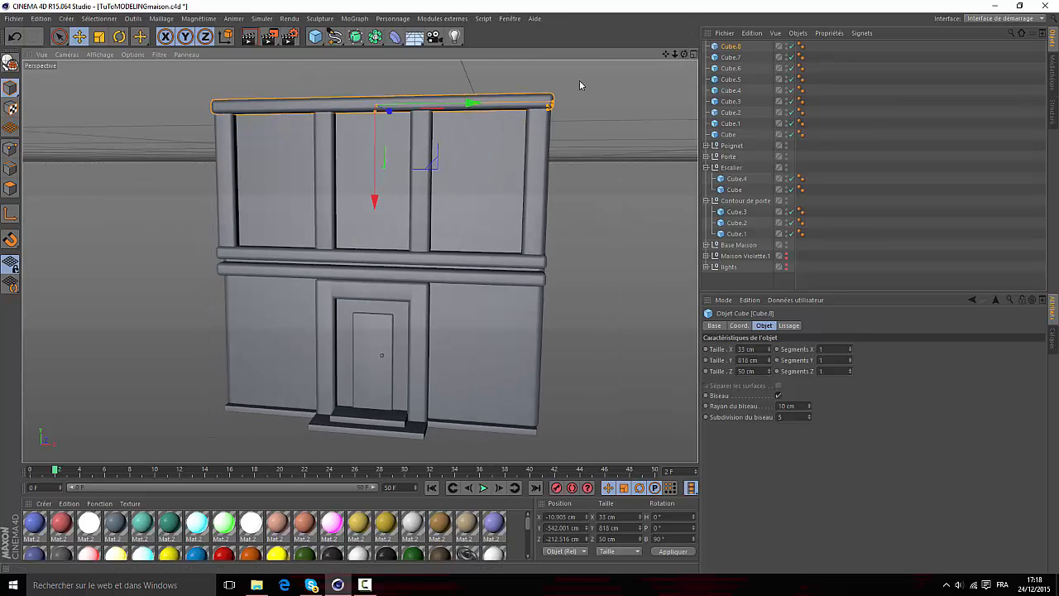
pyautogui.click(316, 37)
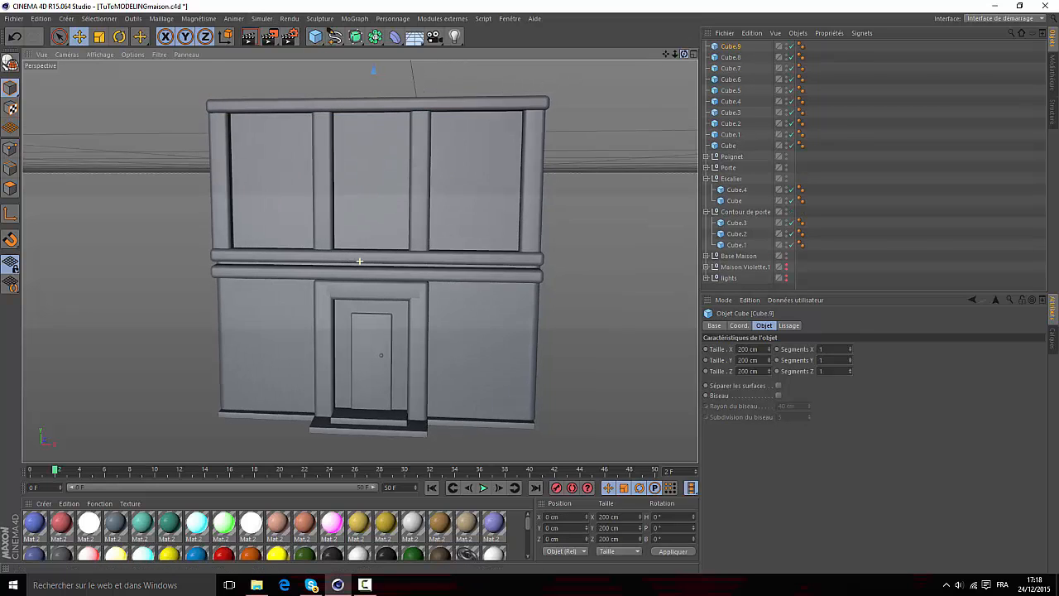
pyautogui.click(693, 54)
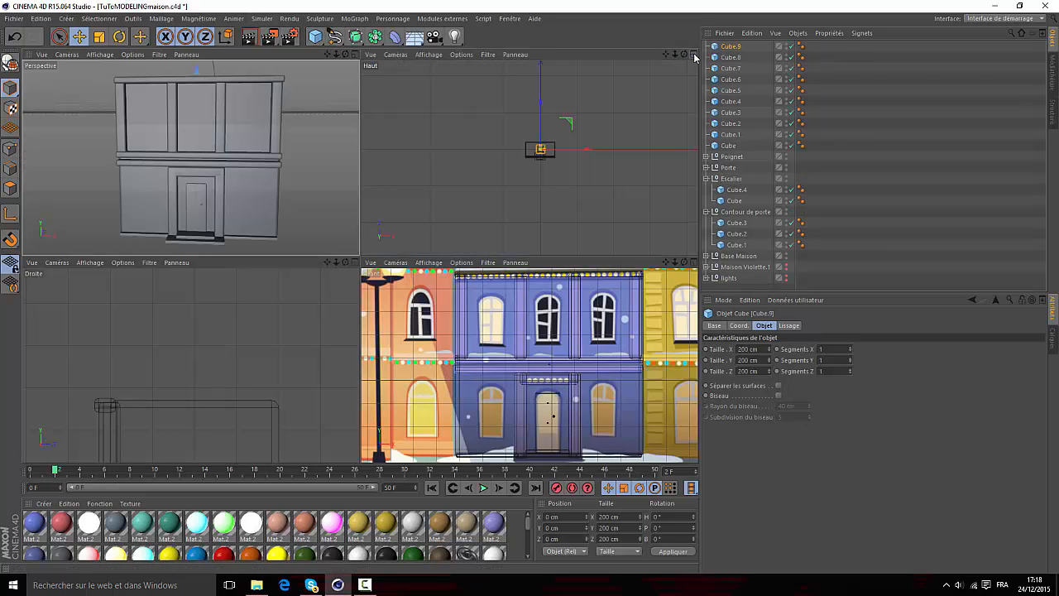
pyautogui.click(355, 54)
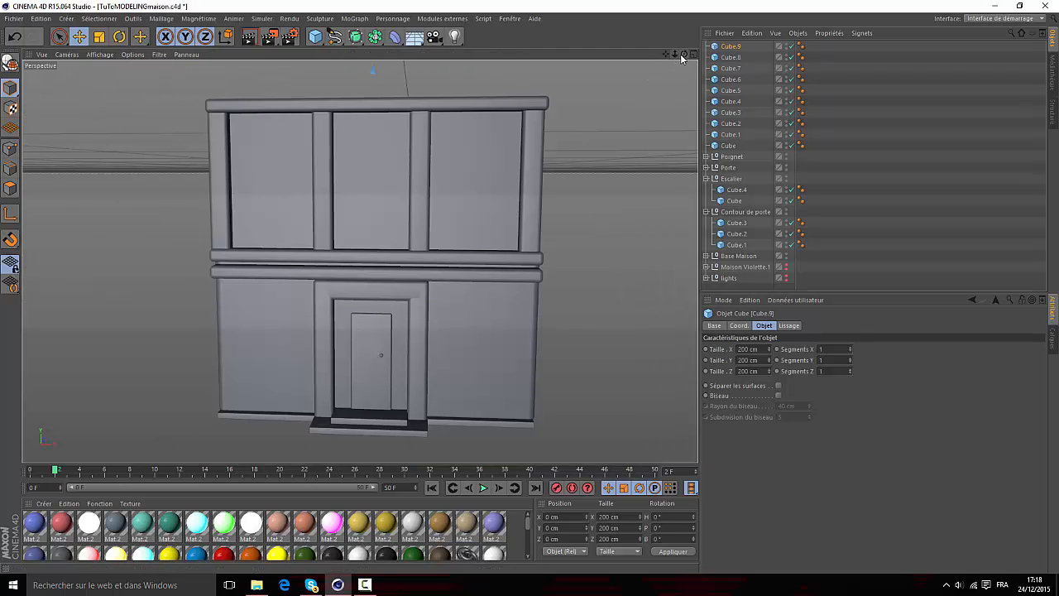
pyautogui.moveTo(675, 54); pyautogui.dragTo(649, 149)
pyautogui.moveTo(360, 261); pyautogui.dragTo(369, 389)
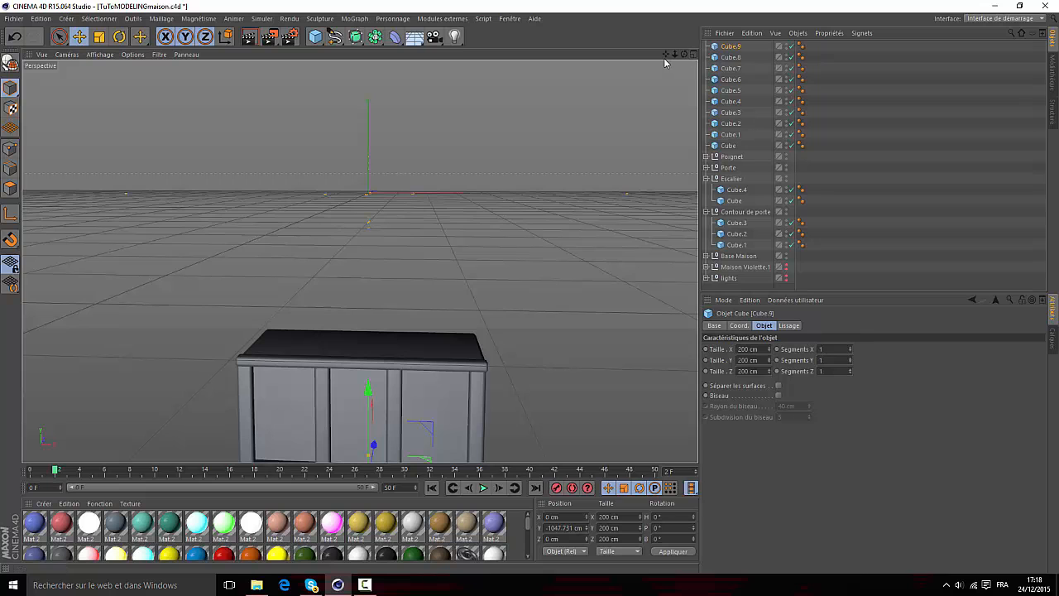
# - Move the new cube to the right of the door and out in front of the facade, at about X 251 cm and Z -557 cm
pyautogui.moveTo(665, 54); pyautogui.dragTo(664, 3)
pyautogui.scroll(5, 540, 289)
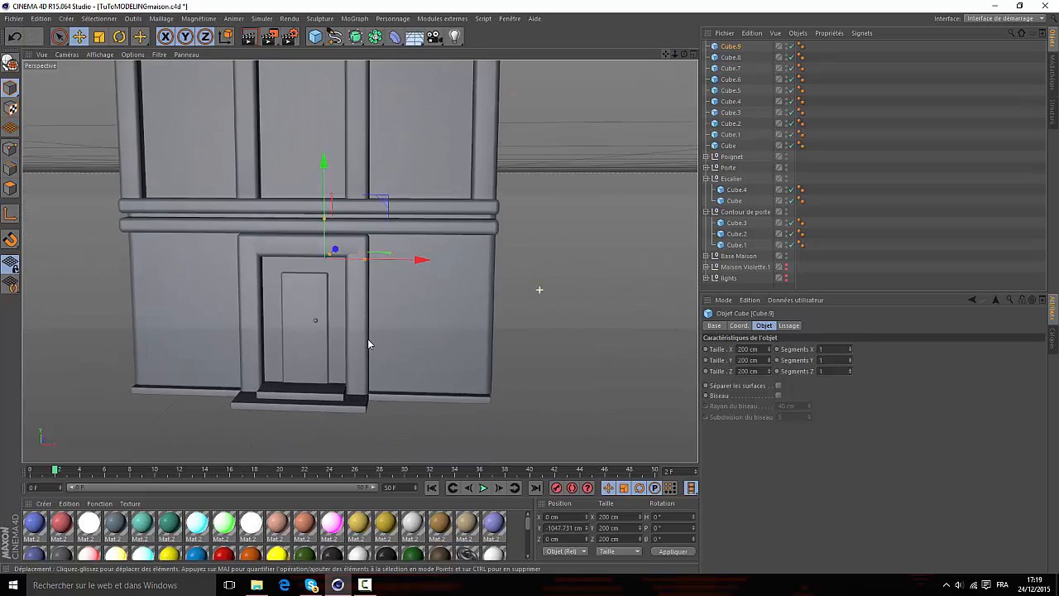
pyautogui.scroll(3, 369, 344)
pyautogui.moveTo(402, 227); pyautogui.dragTo(549, 229)
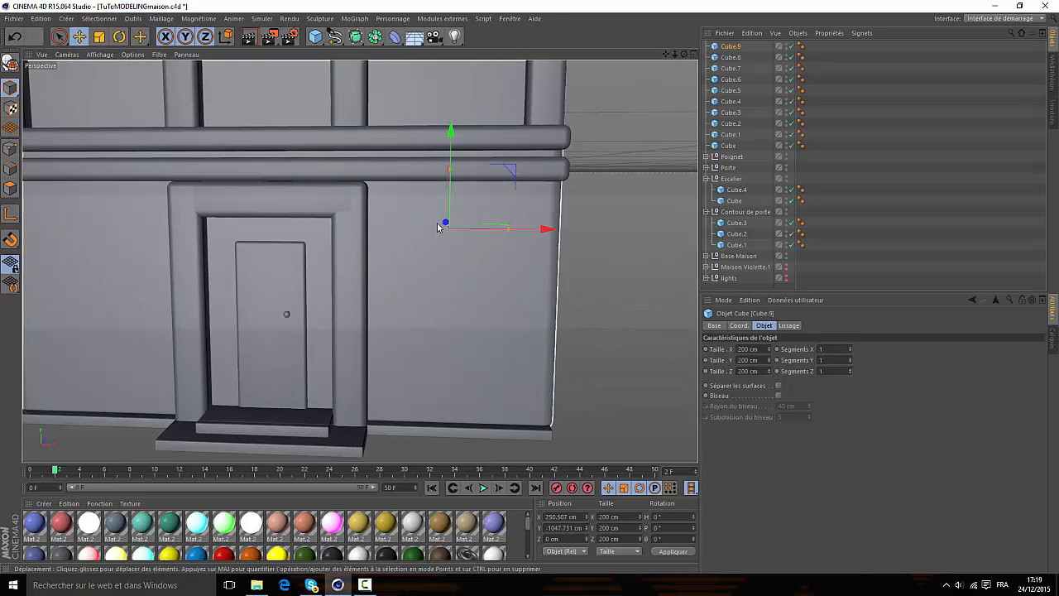
pyautogui.moveTo(446, 223); pyautogui.dragTo(472, 267)
# - Set the new cube's Size Z to 200 cm
pyautogui.moveTo(685, 54); pyautogui.dragTo(281, 278)
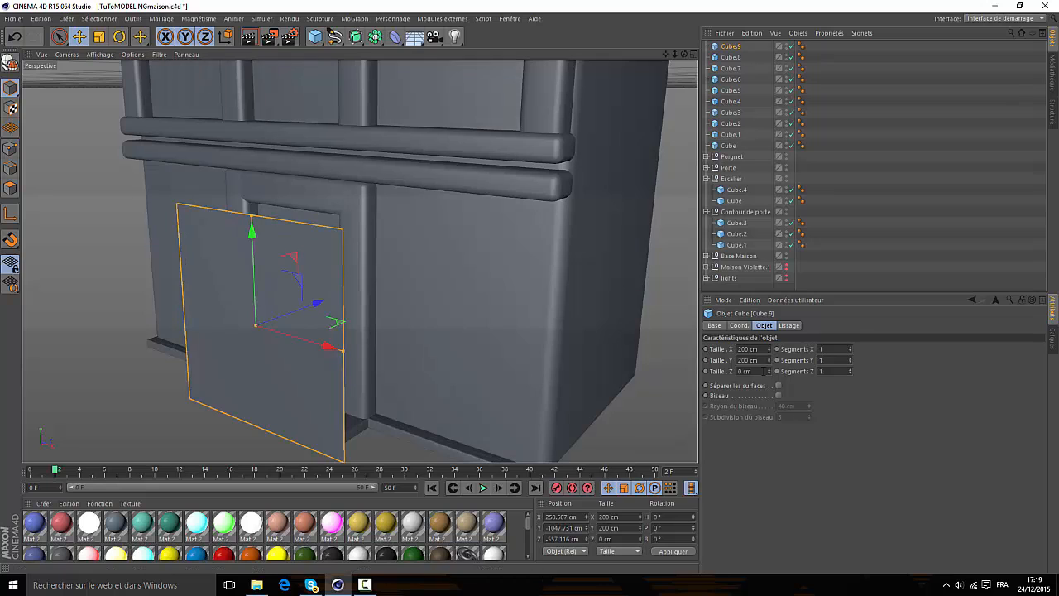
pyautogui.click(740, 371)
pyautogui.write('20')
pyautogui.press('Return')
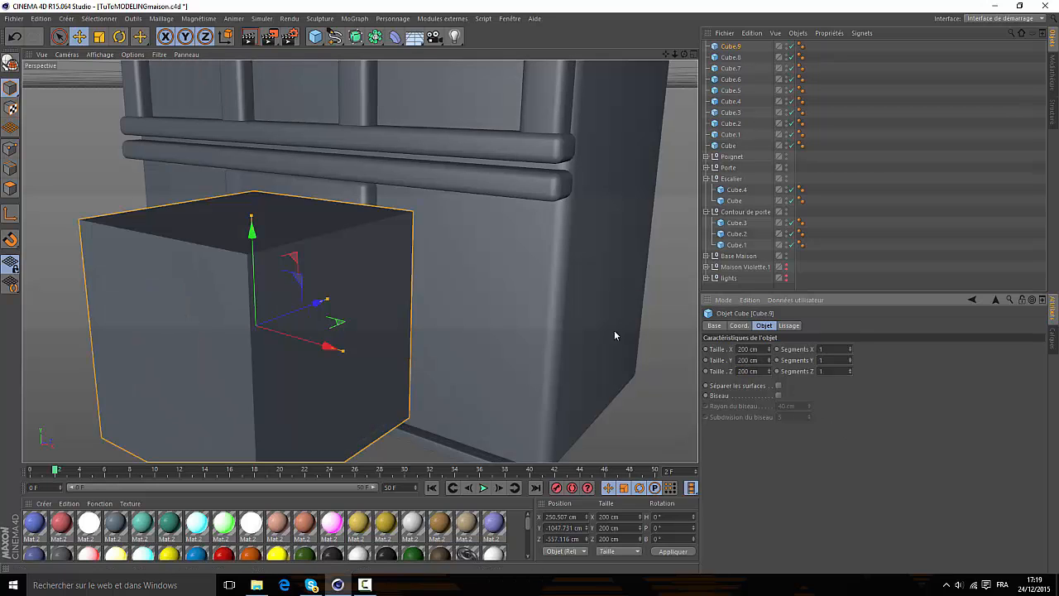
# - Place the cube into the ground-floor wall right of the door, at about X 249 cm, Y -1103 cm and Z -213 cm
pyautogui.moveTo(314, 307); pyautogui.dragTo(491, 240)
pyautogui.moveTo(452, 151); pyautogui.dragTo(454, 200)
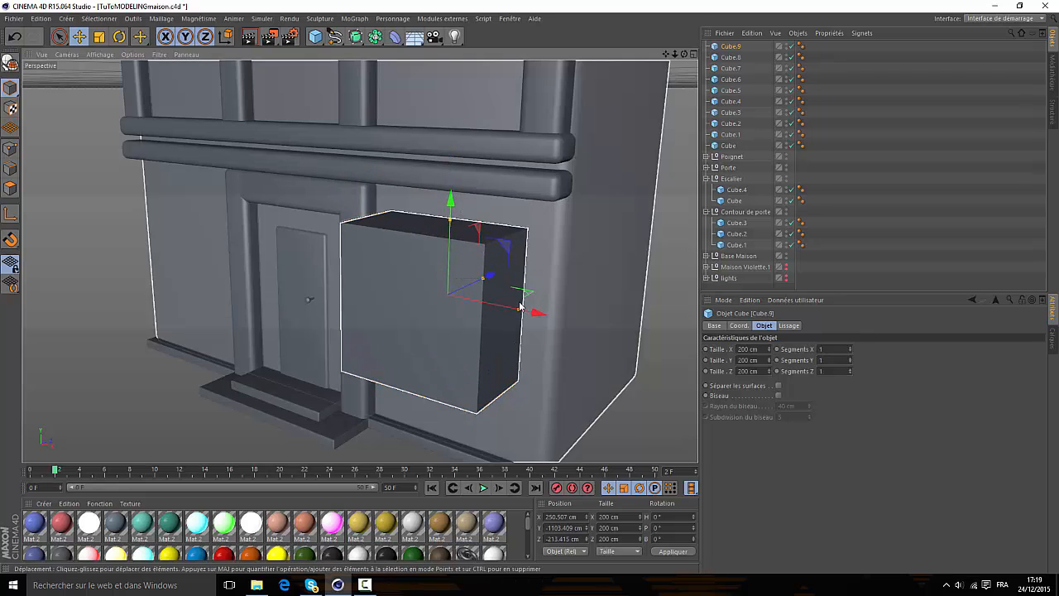
pyautogui.moveTo(538, 315); pyautogui.dragTo(553, 319)
pyautogui.moveTo(685, 54); pyautogui.dragTo(783, 24)
pyautogui.moveTo(521, 309); pyautogui.dragTo(504, 308)
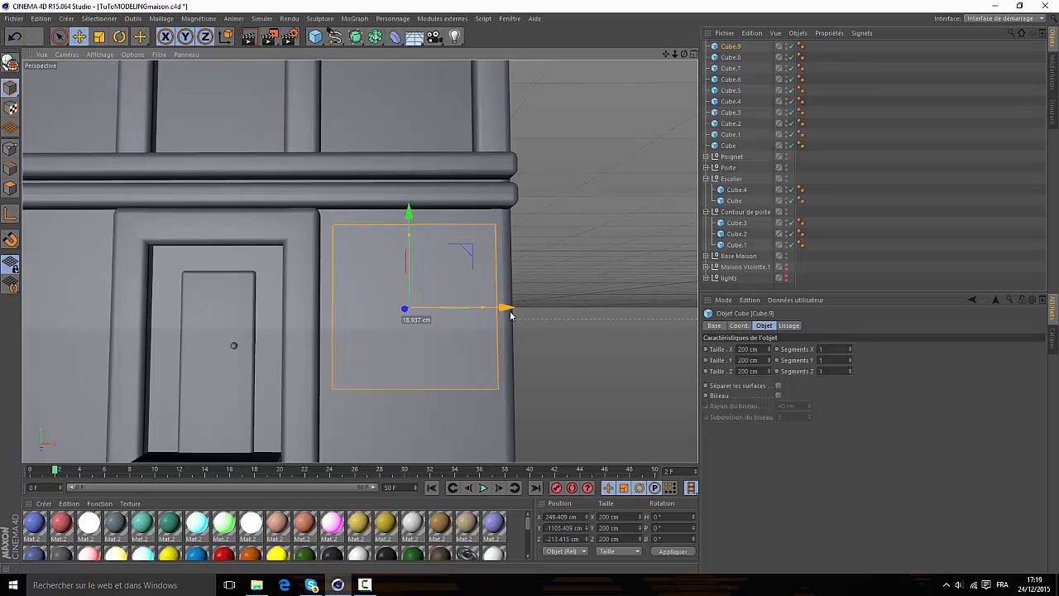
# - Set the cube's Size X, Y and Z to 150 cm and shift it to about X 244 cm
pyautogui.click(745, 349)
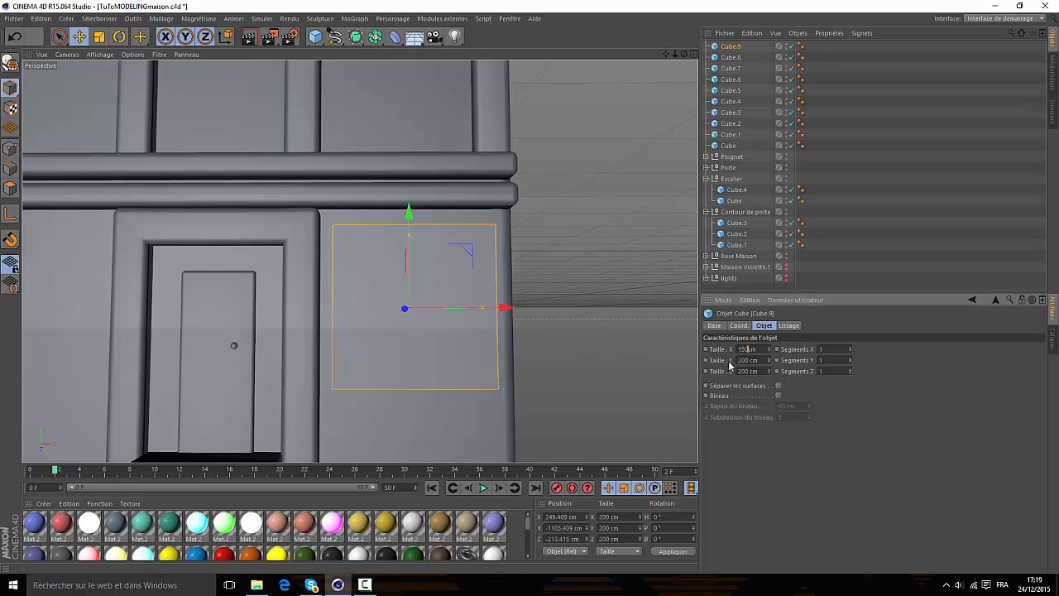
pyautogui.write('15')
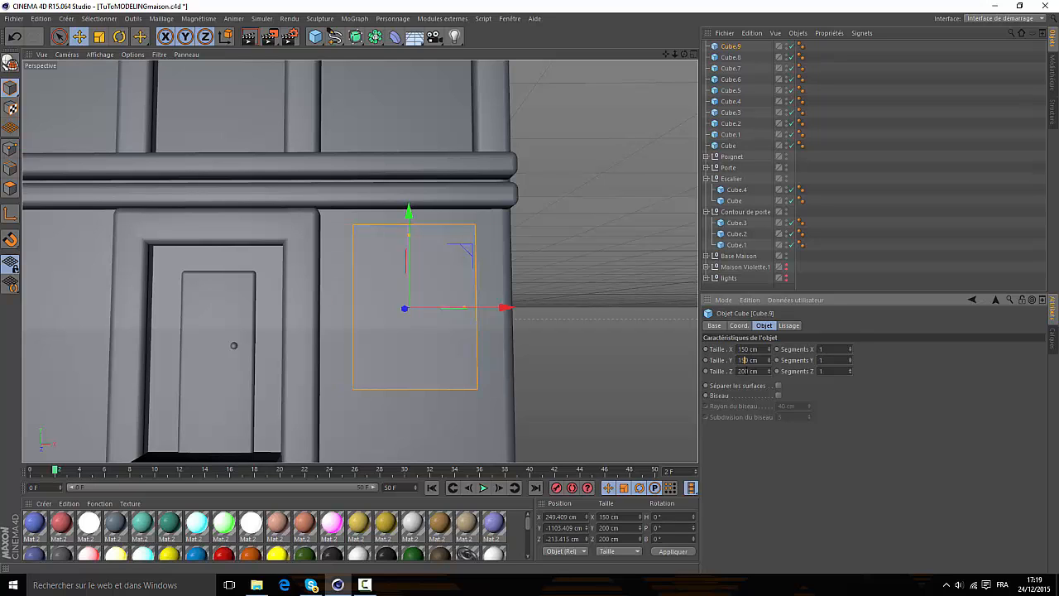
pyautogui.write('15')
pyautogui.click(827, 473)
pyautogui.scroll(3, 409, 309)
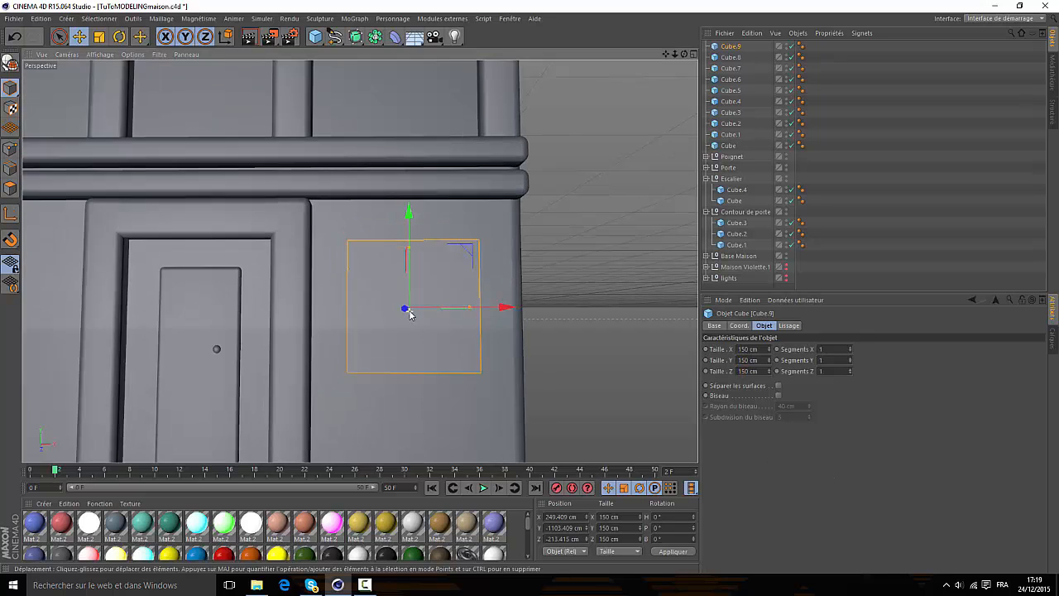
pyautogui.moveTo(519, 310); pyautogui.dragTo(499, 308)
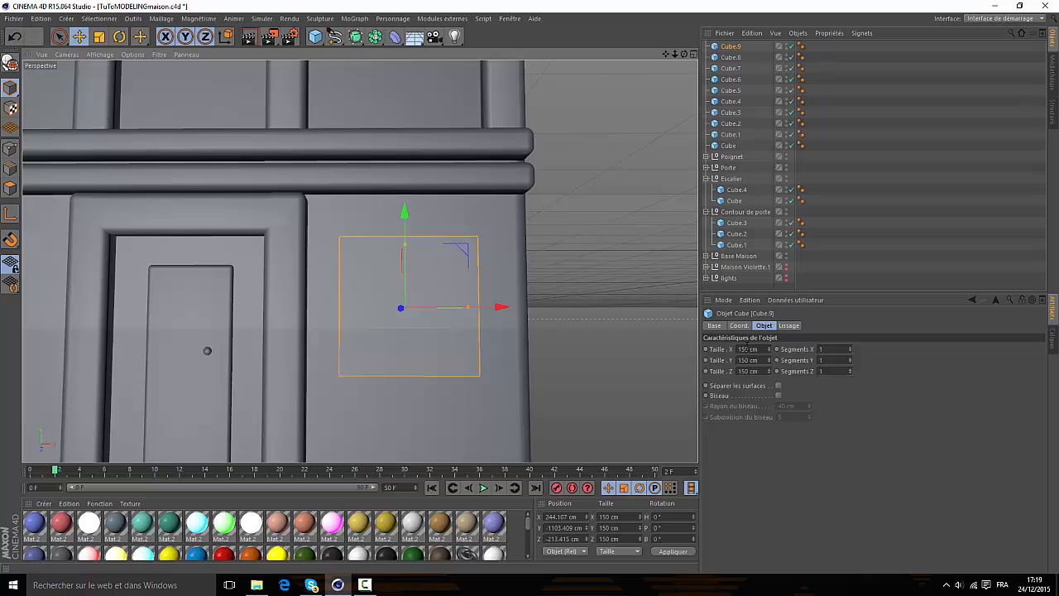
# - Set the ground-floor cube's Size X, Y and Z to 120 cm
pyautogui.doubleClick(742, 348)
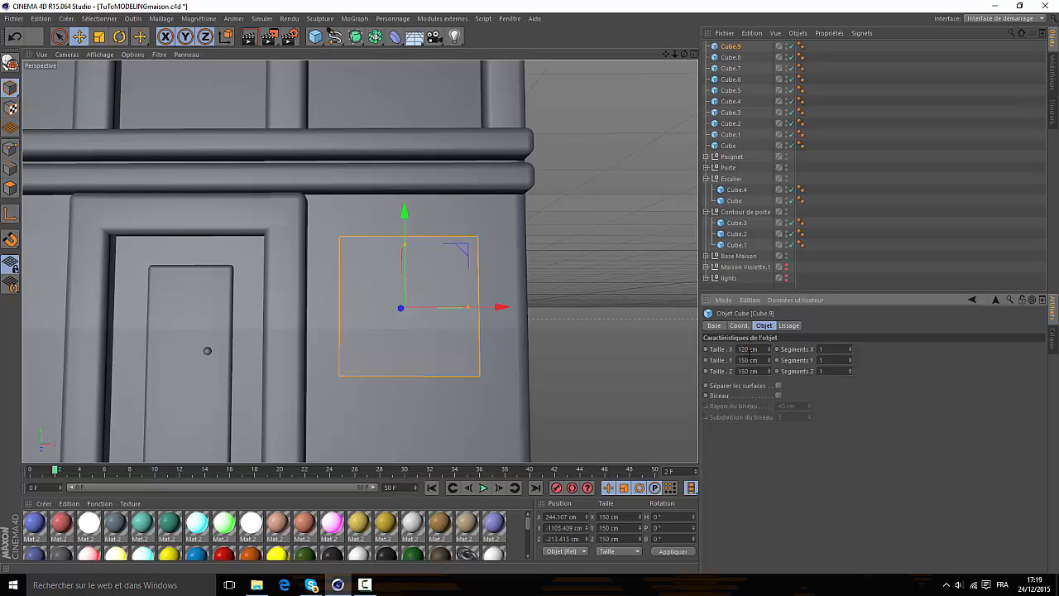
pyautogui.write('120')
pyautogui.press('Tab')
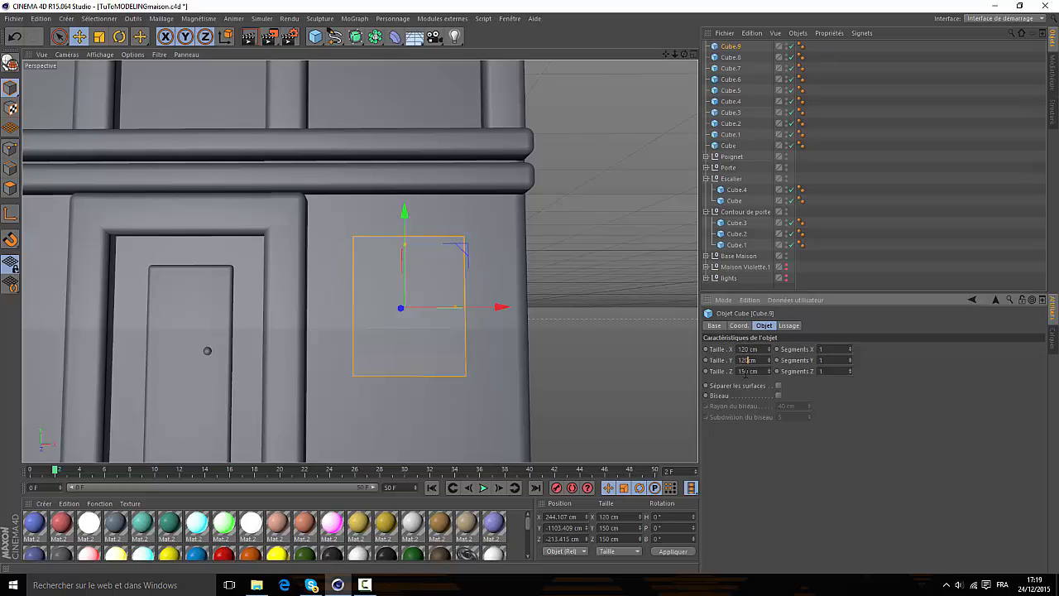
pyautogui.write('120')
pyautogui.press('Tab')
pyautogui.write('120')
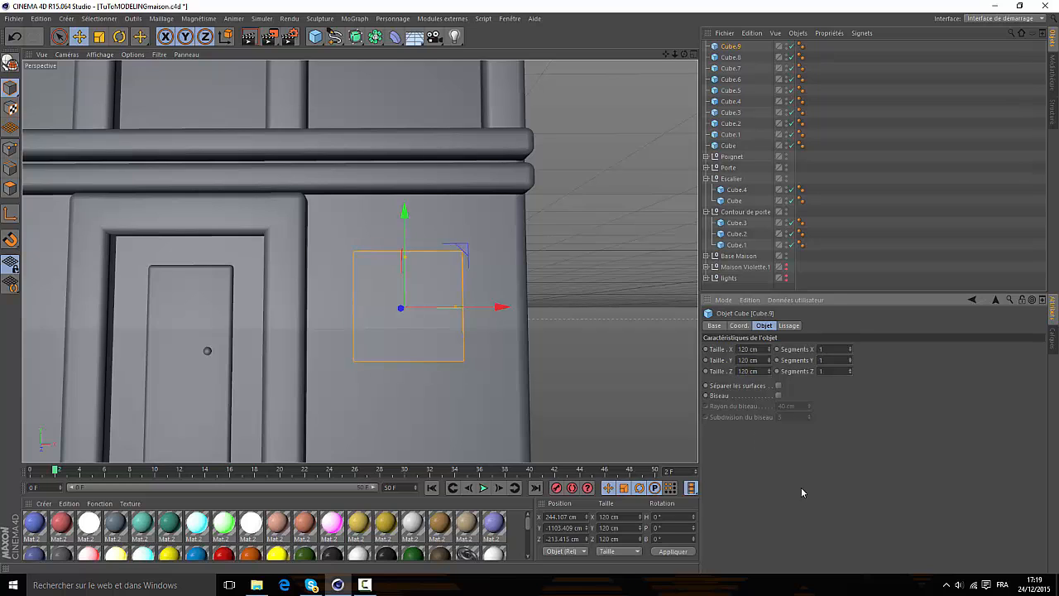
pyautogui.press('Tab')
# - Return the cube's Size X, Y and Z to 150 cm
pyautogui.moveTo(746, 359); pyautogui.dragTo(736, 373)
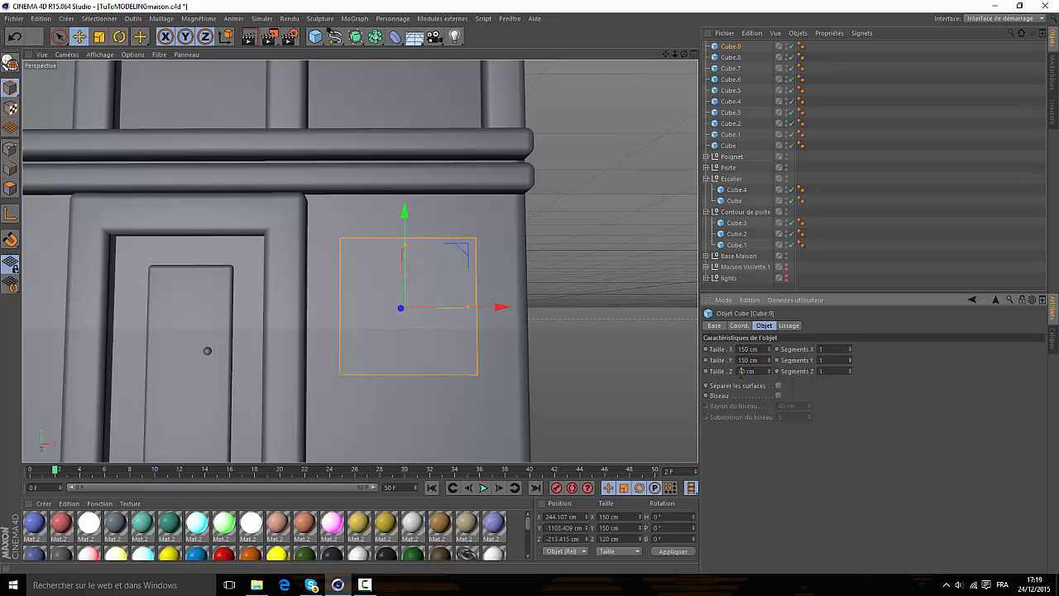
pyautogui.write('150')
pyautogui.click(852, 438)
# - Reduce the cube's depth along Z to about 53 cm so it forms a flatter block on the wall
pyautogui.scroll(-2, 464, 310)
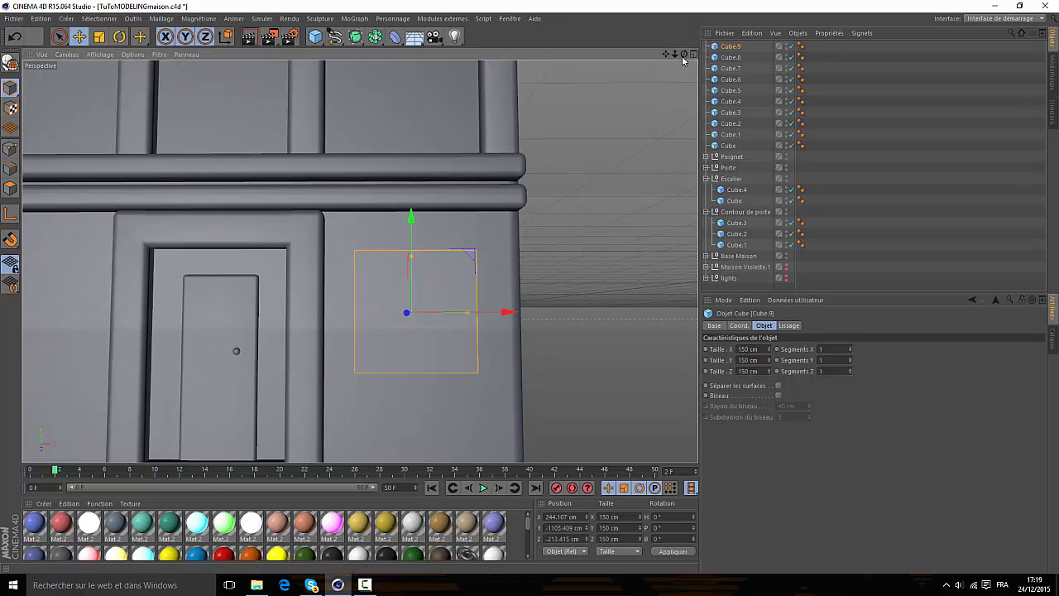
pyautogui.keyDown('alt'); pyautogui.moveTo(592, 131); pyautogui.dragTo(248, 228); pyautogui.keyUp('alt')
pyautogui.moveTo(490, 313); pyautogui.dragTo(454, 318)
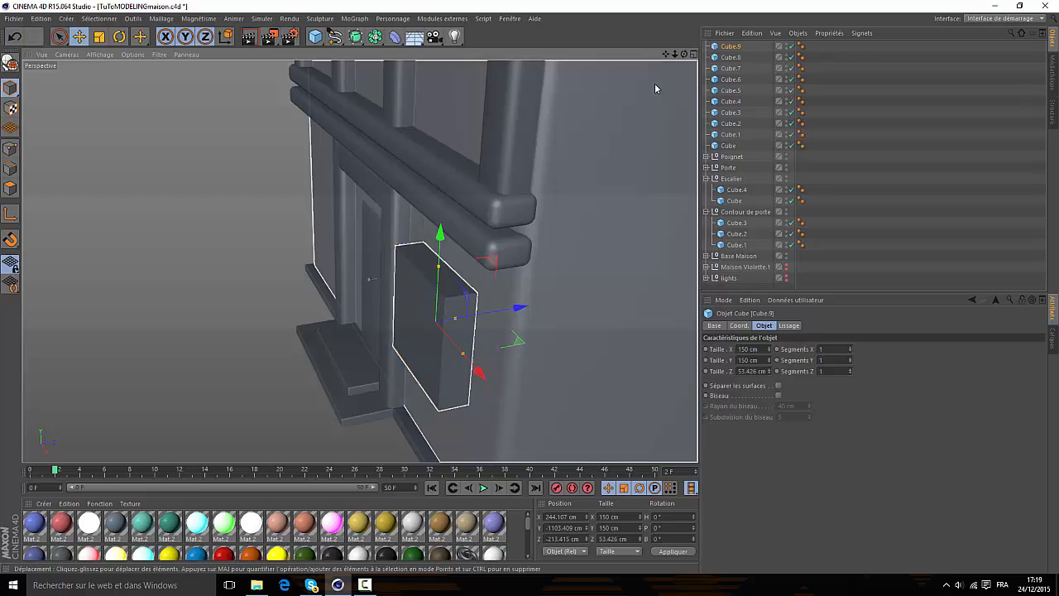
pyautogui.moveTo(674, 54); pyautogui.dragTo(439, 182)
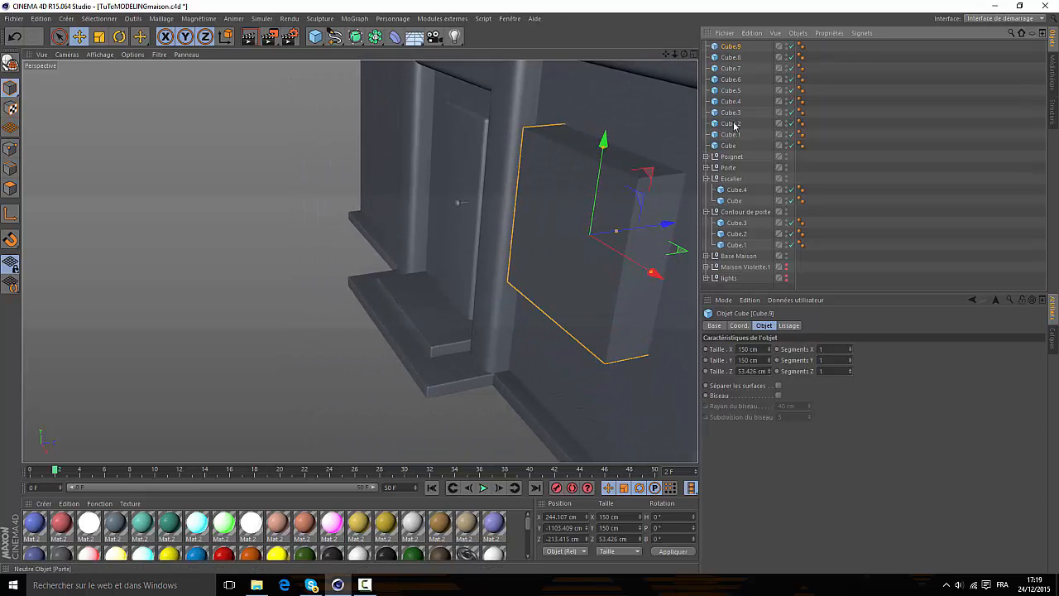
# - Duplicate the flattened cube in place and set the copy's Size X and Y to 50 cm
pyautogui.moveTo(685, 55); pyautogui.dragTo(382, 255)
pyautogui.scroll(3, 591, 124)
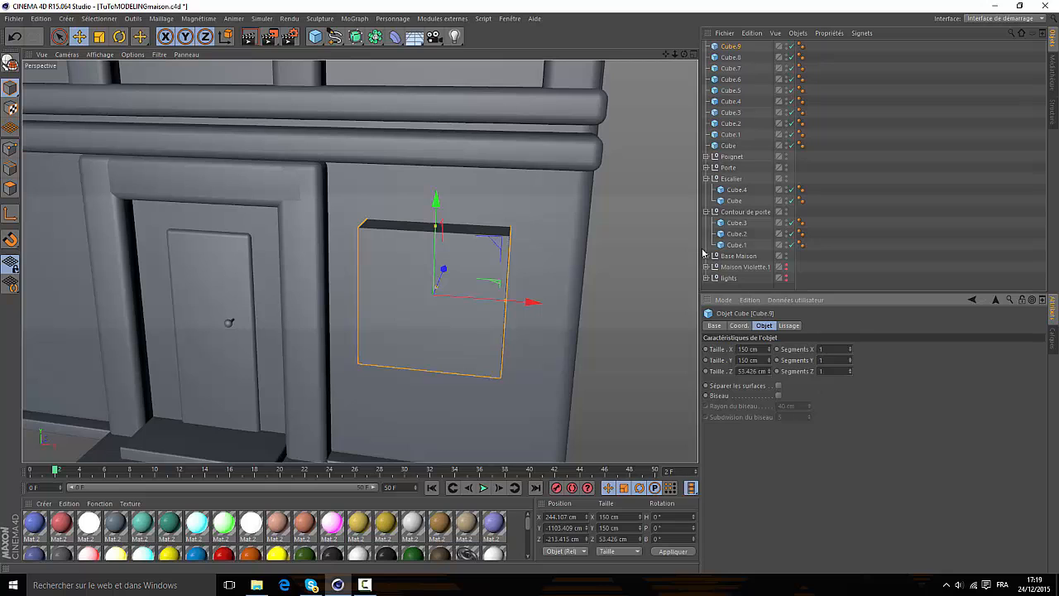
pyautogui.hotkey('ctrl', 'c')
pyautogui.hotkey('ctrl', 'v')
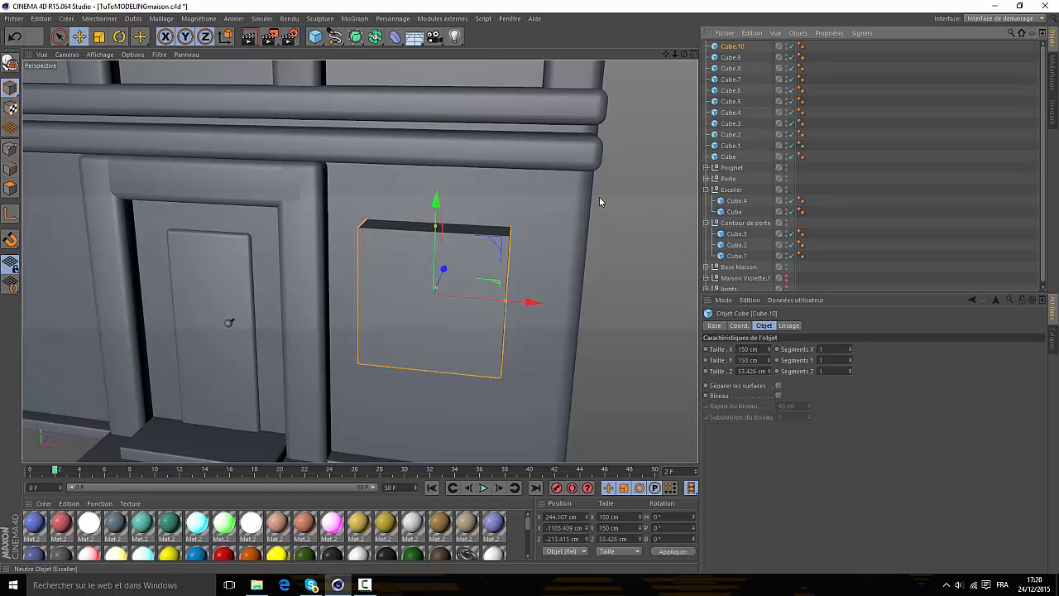
pyautogui.scroll(3, 436, 273)
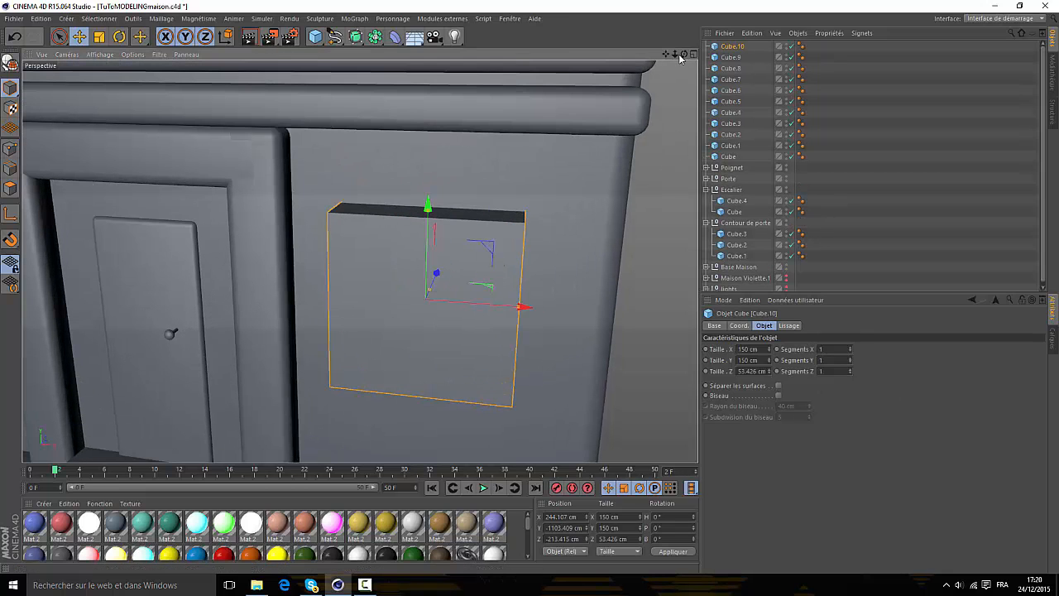
pyautogui.moveTo(684, 55); pyautogui.dragTo(716, 38)
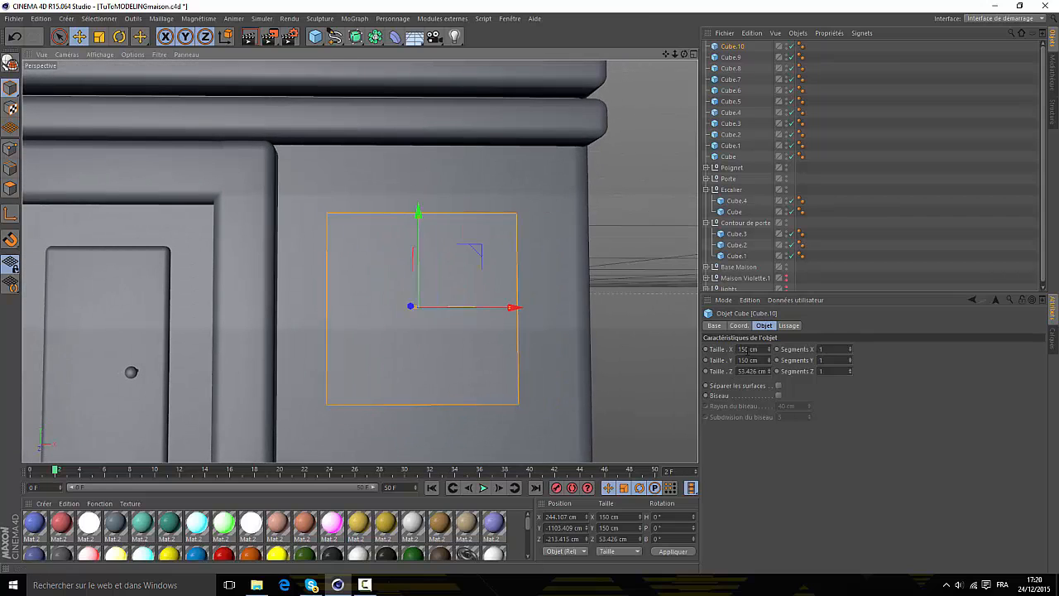
pyautogui.click(748, 361)
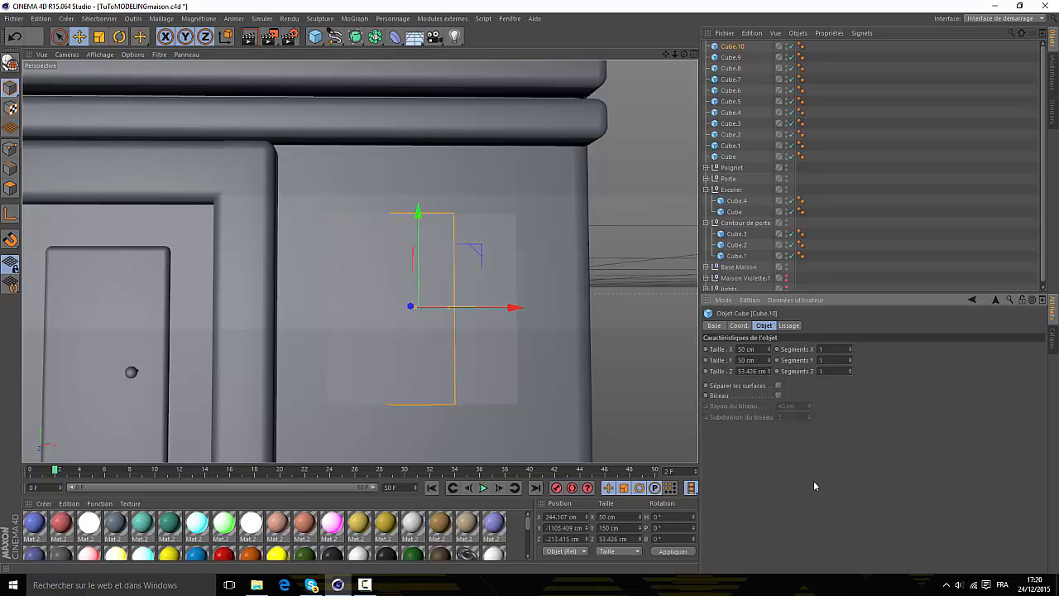
# - Move the small cube to the larger block's upper-left area and slightly forward, at about X 212 cm, Y -1065 cm and Z -238 cm
pyautogui.moveTo(418, 213); pyautogui.dragTo(418, 172)
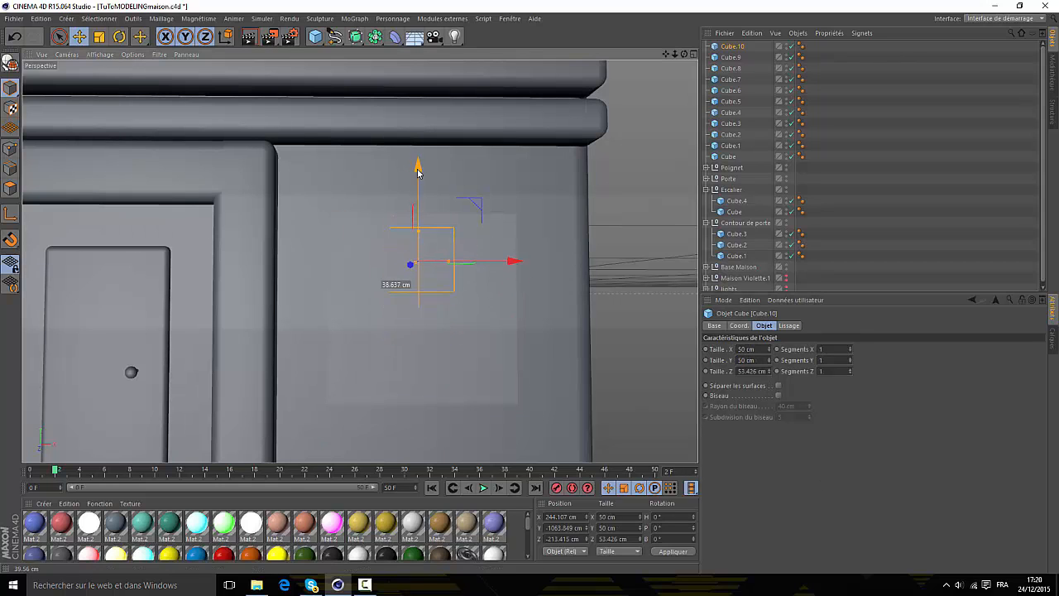
pyautogui.moveTo(509, 261); pyautogui.dragTo(475, 262)
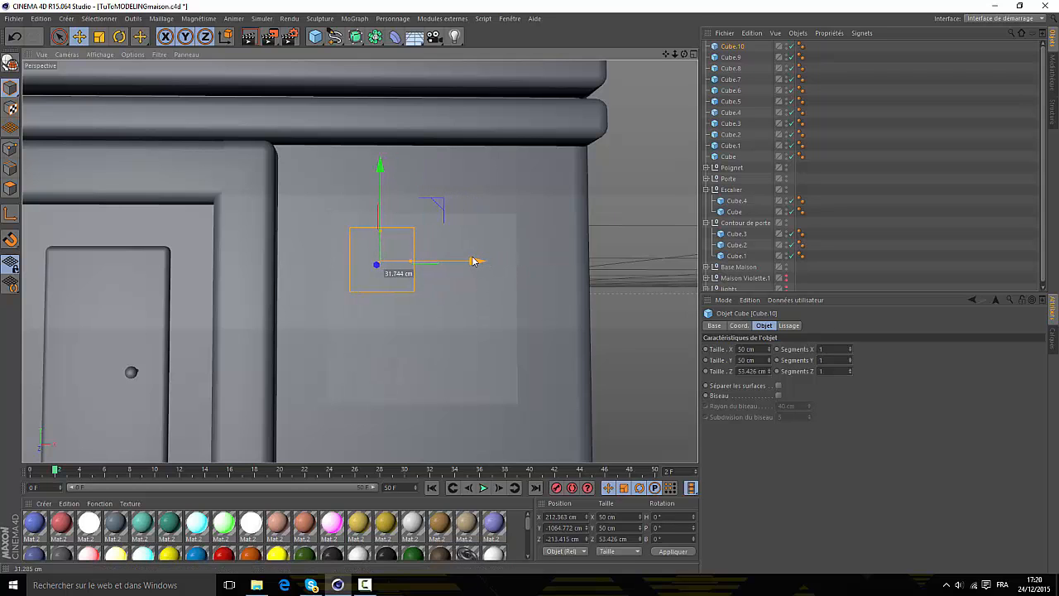
pyautogui.moveTo(684, 55); pyautogui.dragTo(749, 89)
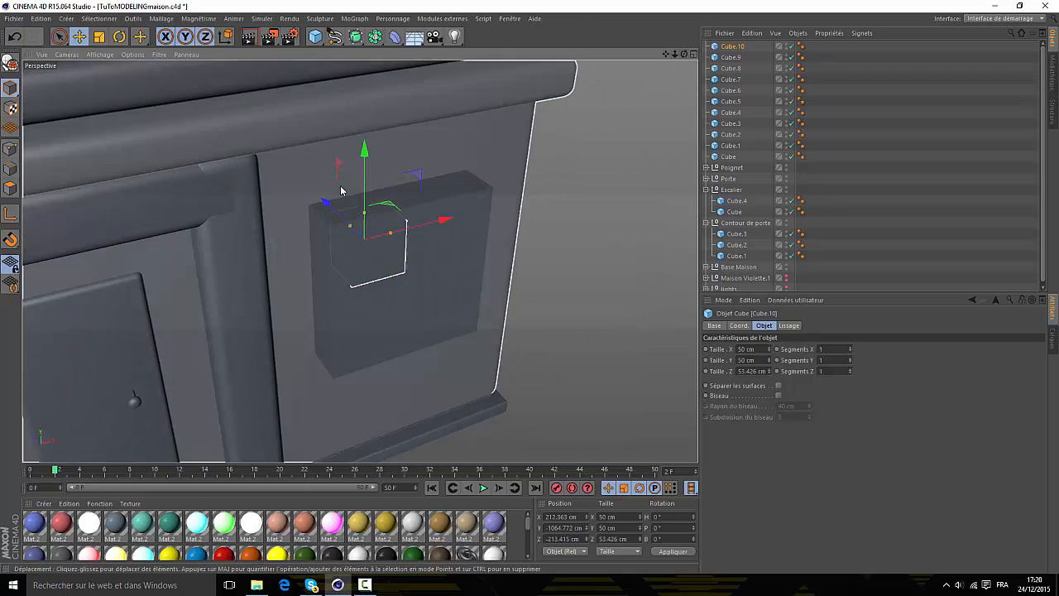
pyautogui.moveTo(327, 204); pyautogui.dragTo(342, 217)
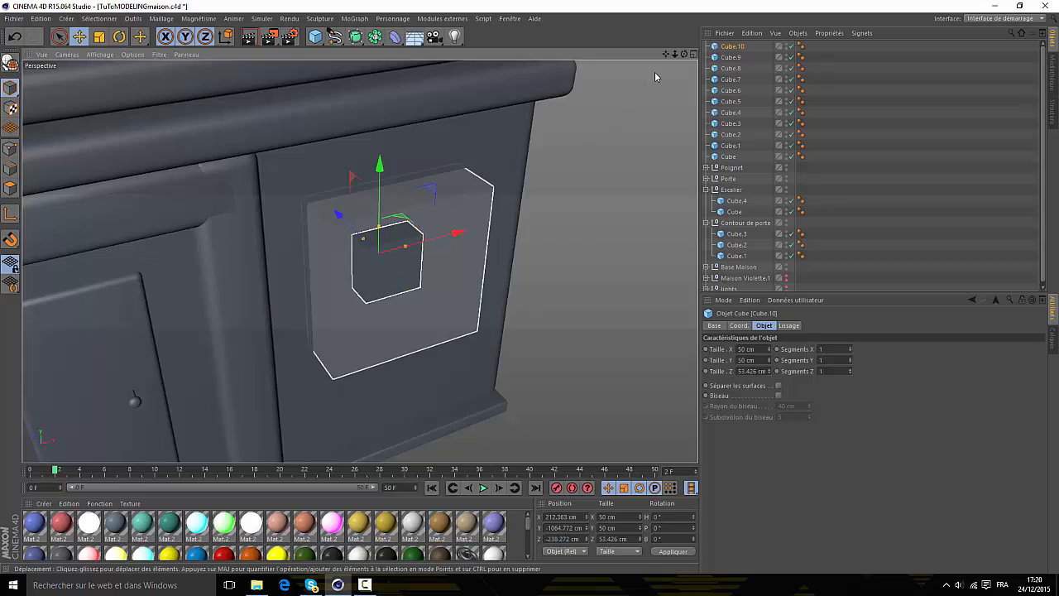
# - Set the small cube's Size X and Y to 60 cm and lower it to about Y -1072 cm
pyautogui.moveTo(684, 54); pyautogui.dragTo(731, 156)
pyautogui.click(742, 348)
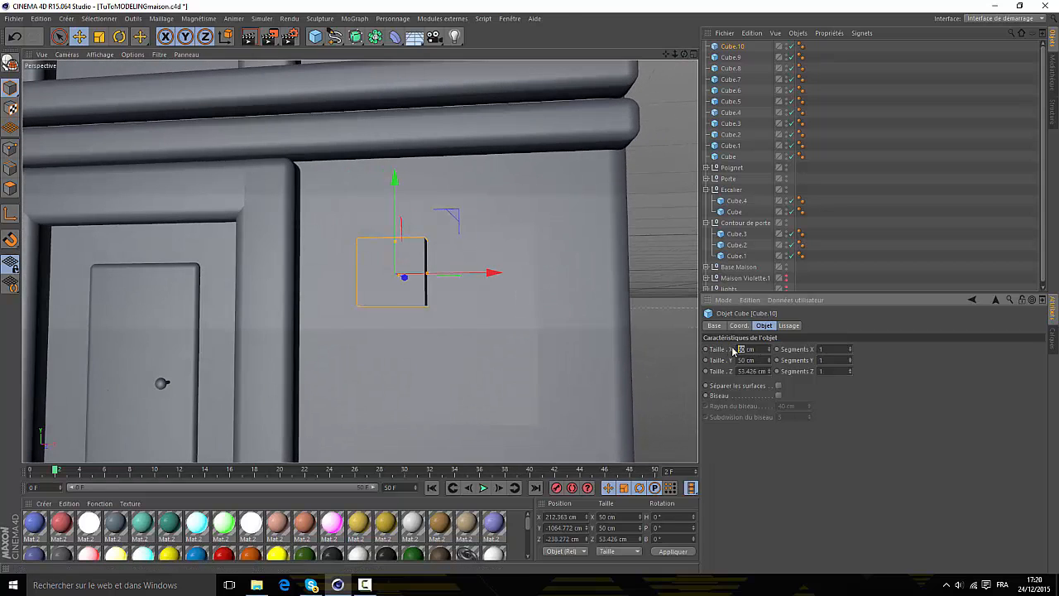
pyautogui.click(748, 361)
pyautogui.write('60')
pyautogui.press('Return')
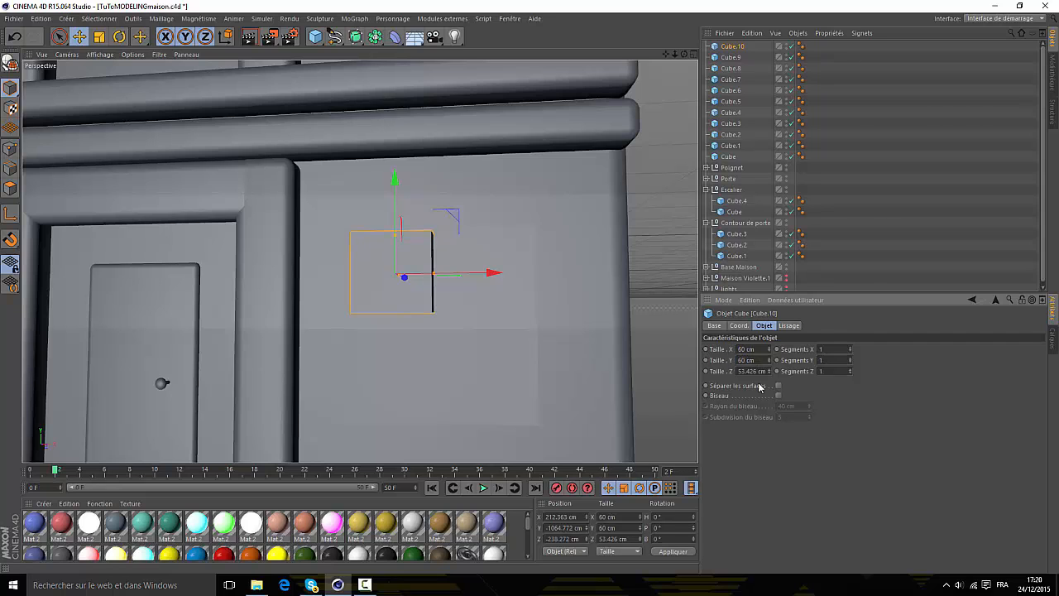
pyautogui.moveTo(394, 178); pyautogui.dragTo(397, 188)
# - Add a Boolean object and nest Cube.9 and Cube.10 in it, subtracting the small cube from the large block
pyautogui.moveTo(685, 54); pyautogui.dragTo(703, 75)
pyautogui.keyDown('ctrl'); pyautogui.click(731, 57); pyautogui.keyUp('ctrl')
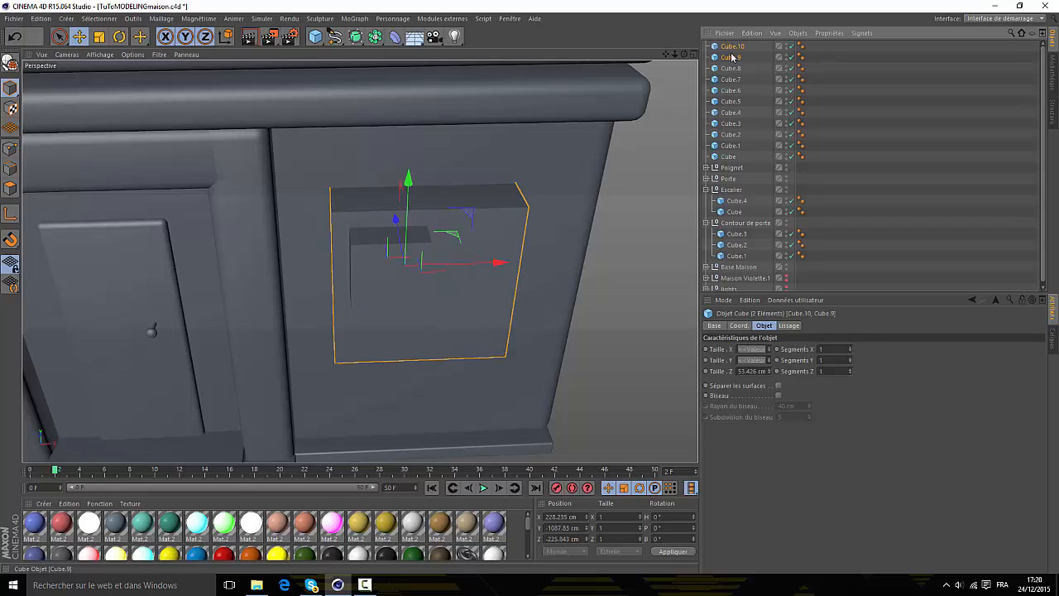
pyautogui.click(732, 46)
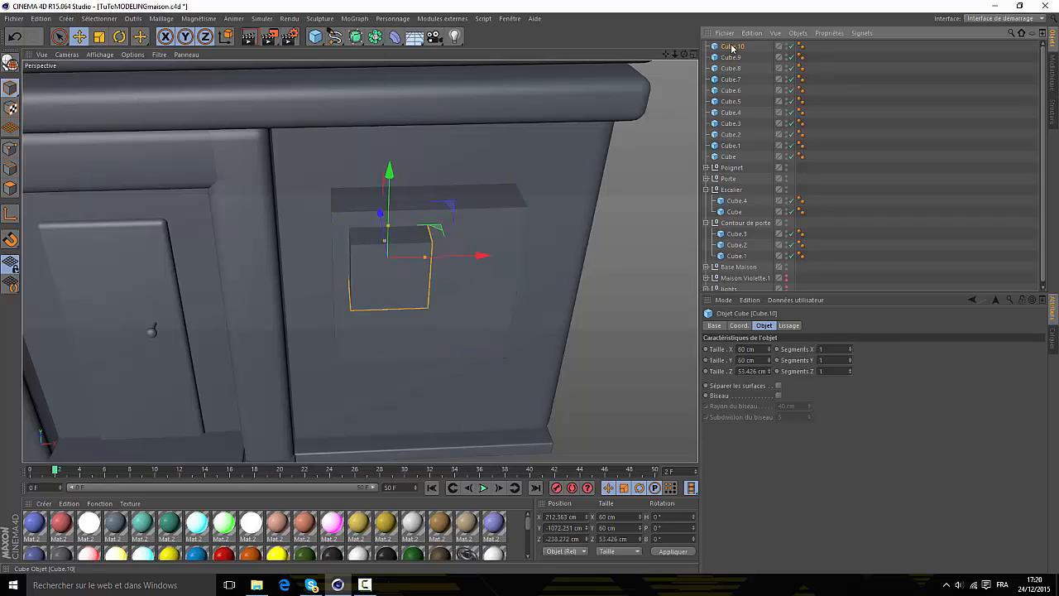
pyautogui.click(364, 37)
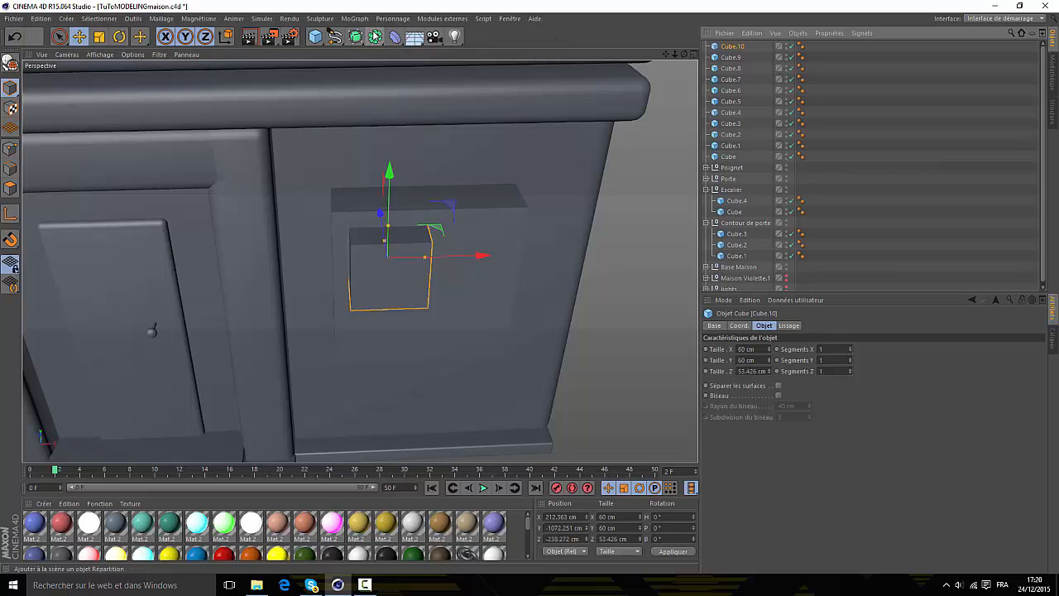
pyautogui.click(375, 36)
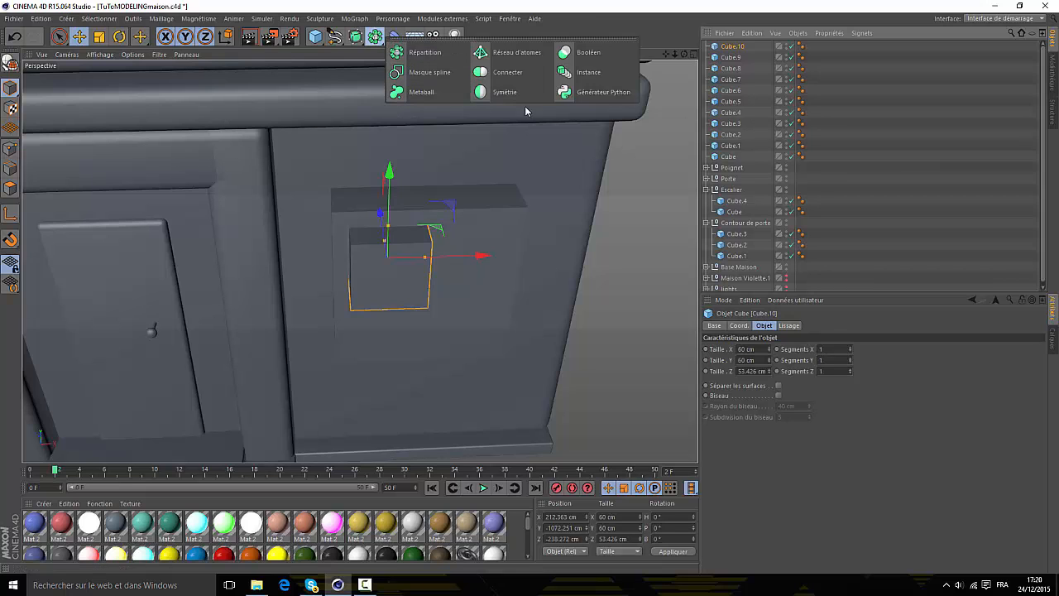
pyautogui.click(615, 53)
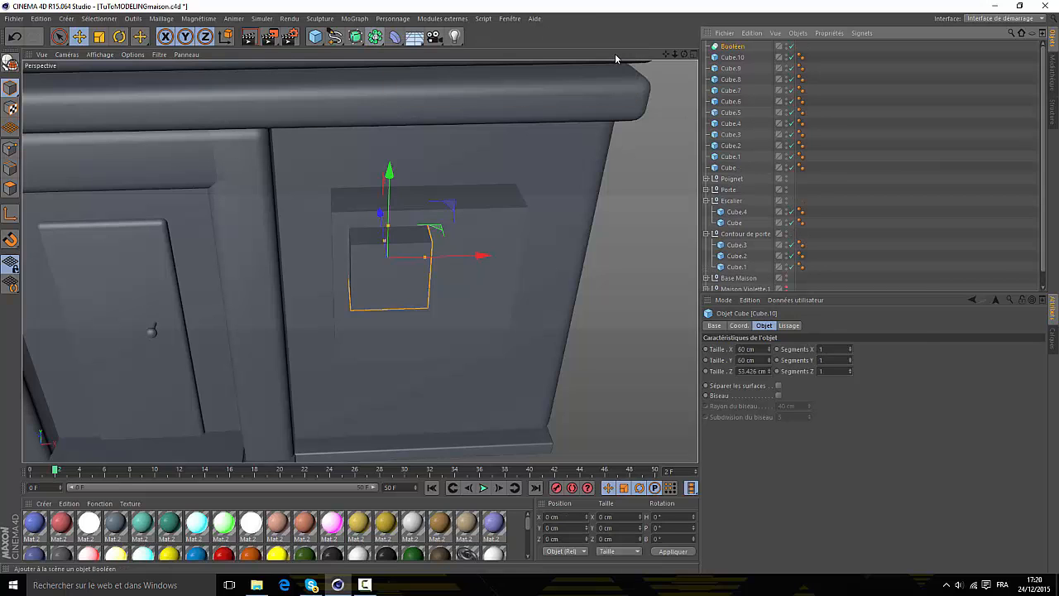
pyautogui.click(732, 68)
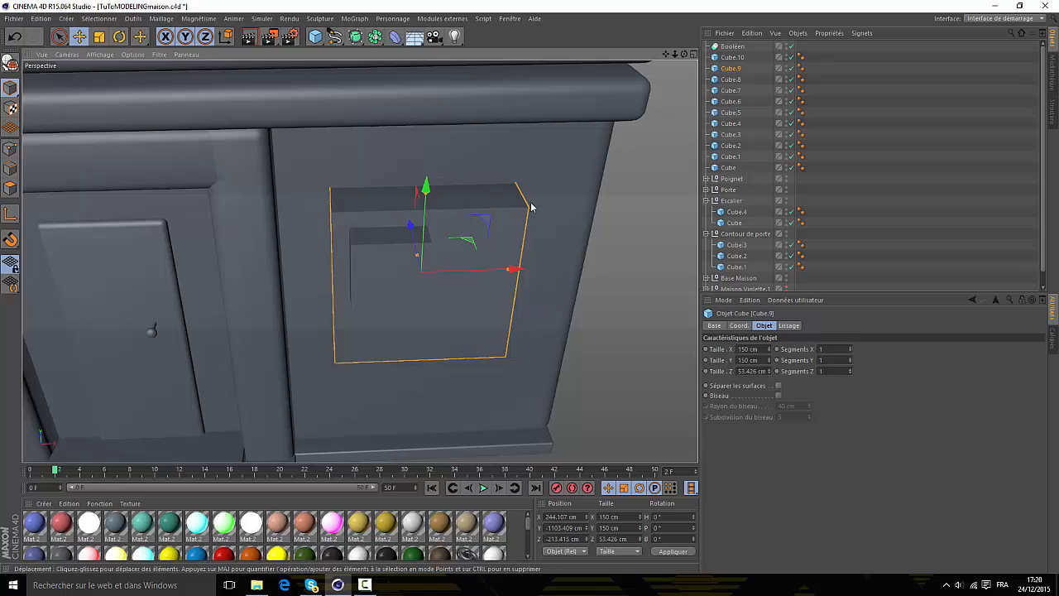
pyautogui.moveTo(730, 69); pyautogui.dragTo(360, 260)
pyautogui.click(733, 69)
# - Duplicate the small cutting cube and move the copy along X to about 280 cm, beside the first opening
pyautogui.scroll(3, 391, 298)
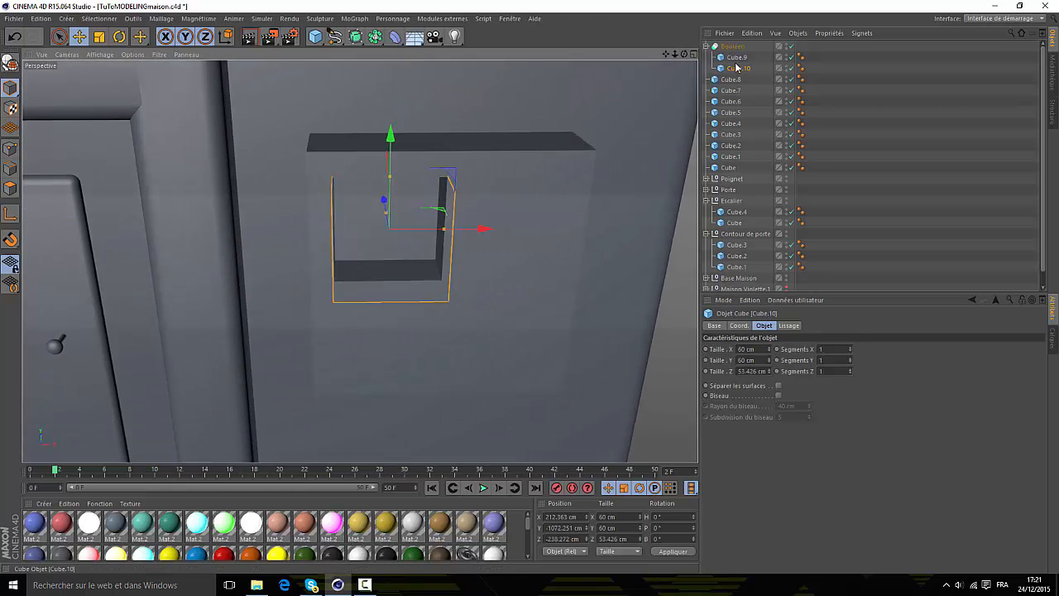
pyautogui.click(732, 58)
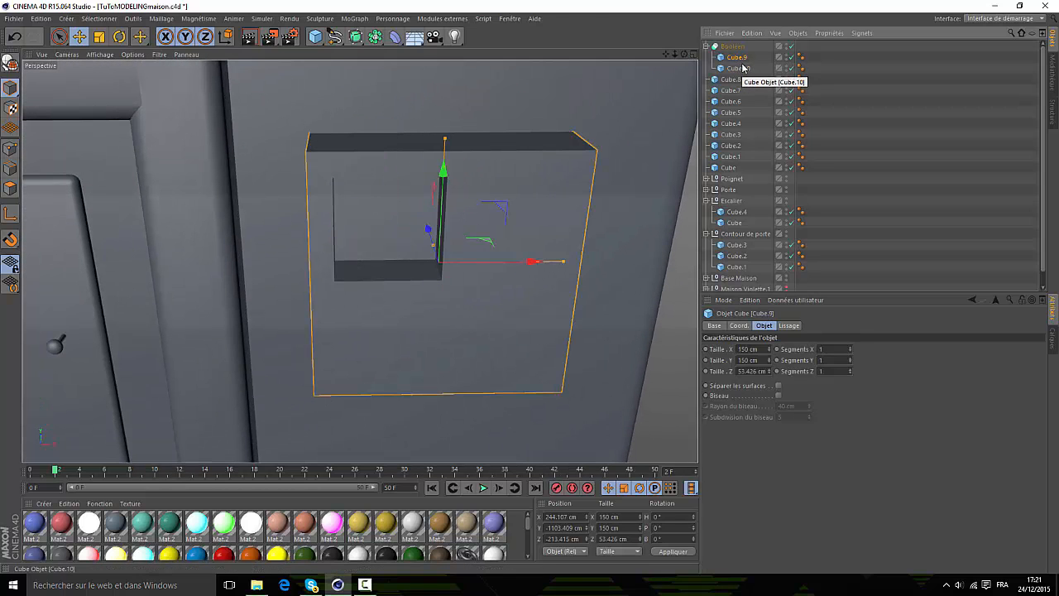
pyautogui.click(742, 67)
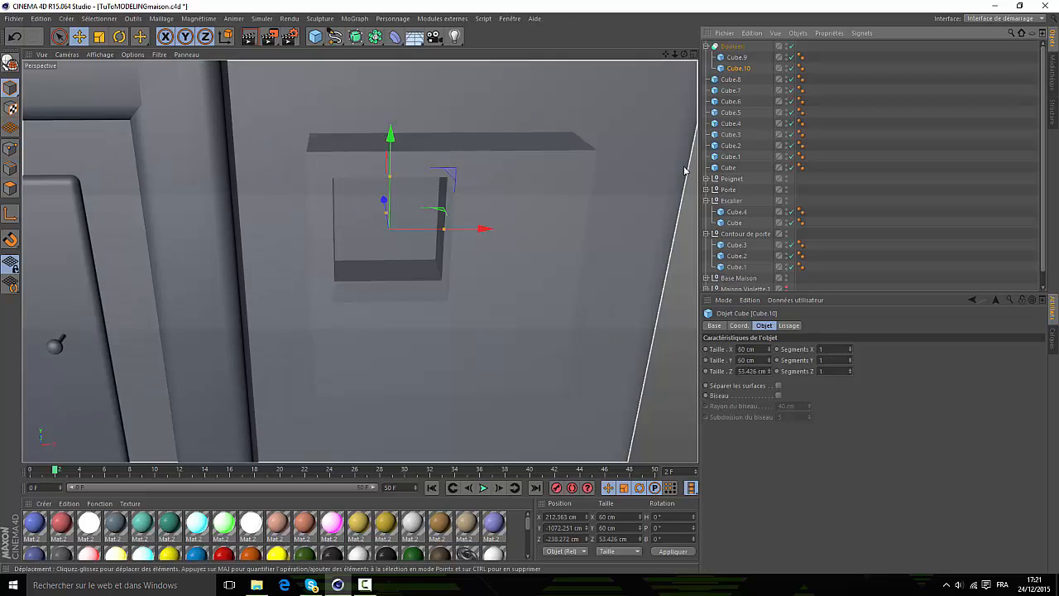
pyautogui.scroll(2, 685, 168)
pyautogui.click(732, 58)
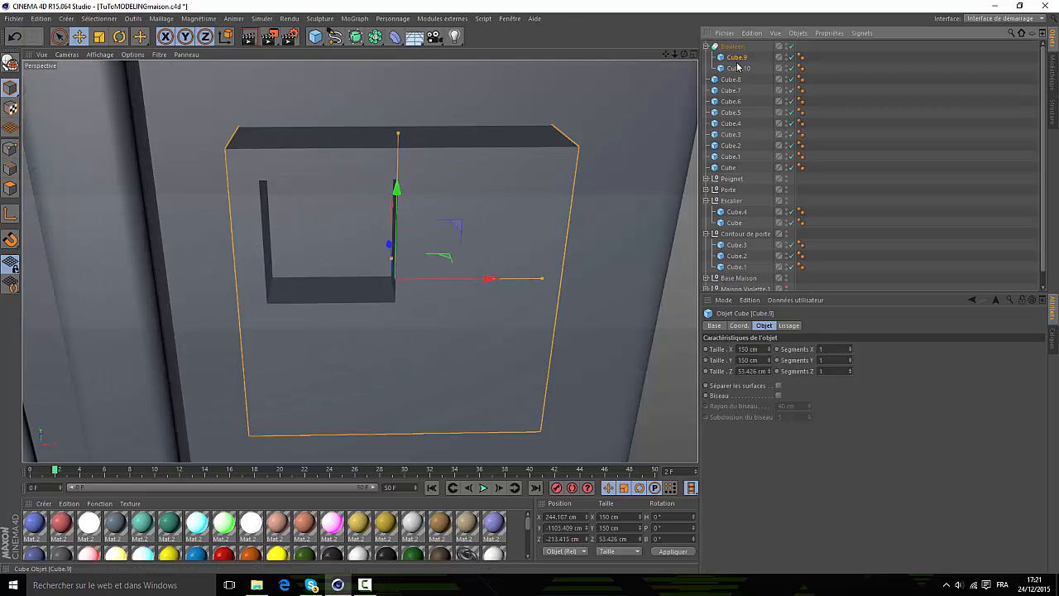
pyautogui.click(740, 67)
pyautogui.hotkey('ctrl', 'c')
pyautogui.hotkey('ctrl', 'v')
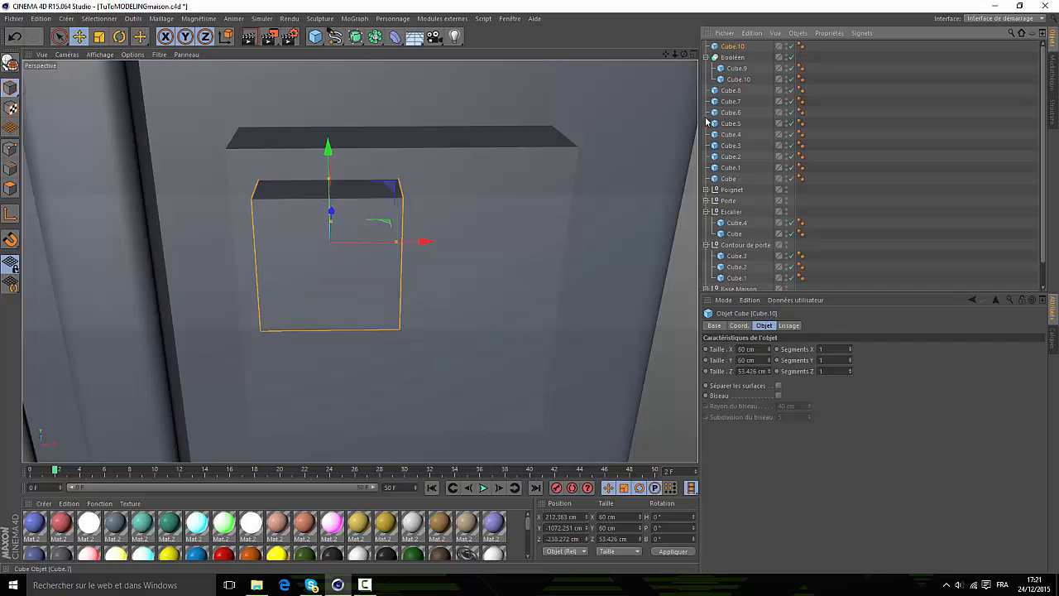
pyautogui.moveTo(428, 242); pyautogui.dragTo(579, 253)
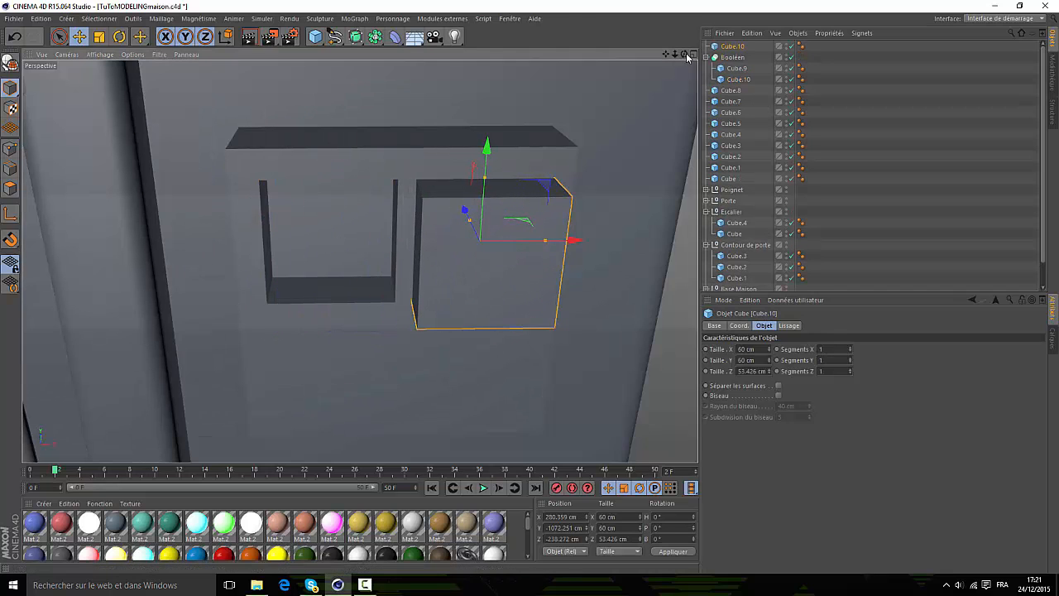
# - Nest the copied cutting cube in the Boolean object directly below Cube.9, so it cuts the large block
pyautogui.moveTo(685, 54); pyautogui.dragTo(686, 42)
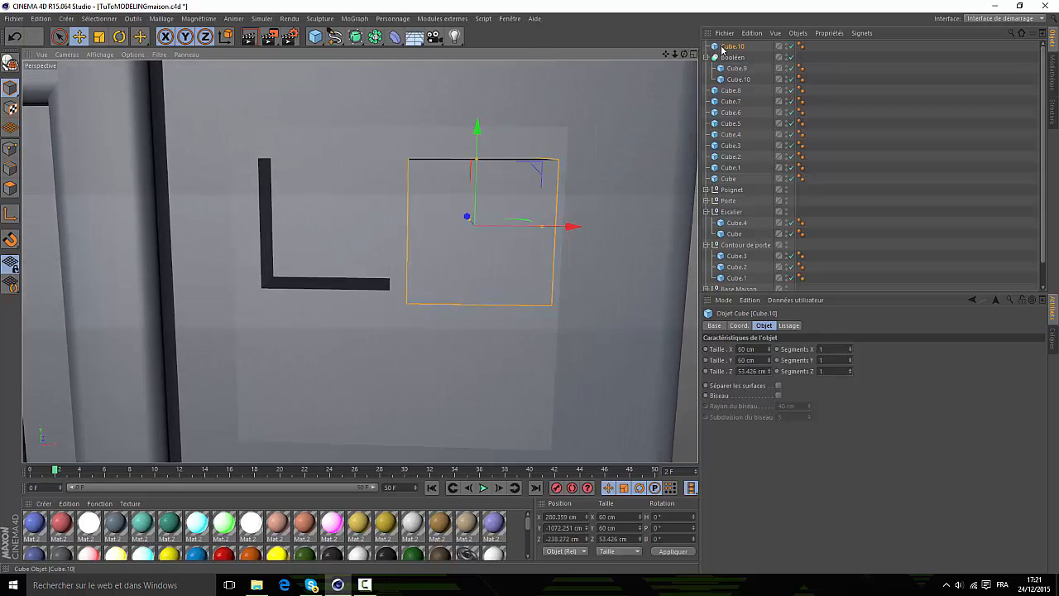
pyautogui.moveTo(735, 64); pyautogui.dragTo(735, 66)
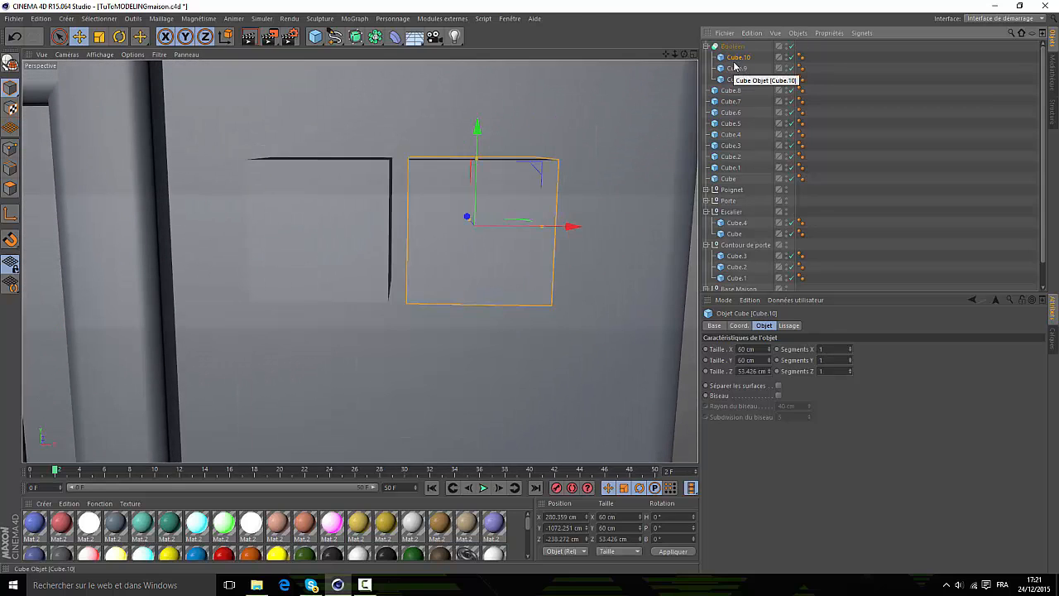
pyautogui.keyDown('ctrl'); pyautogui.click(735, 68); pyautogui.keyUp('ctrl')
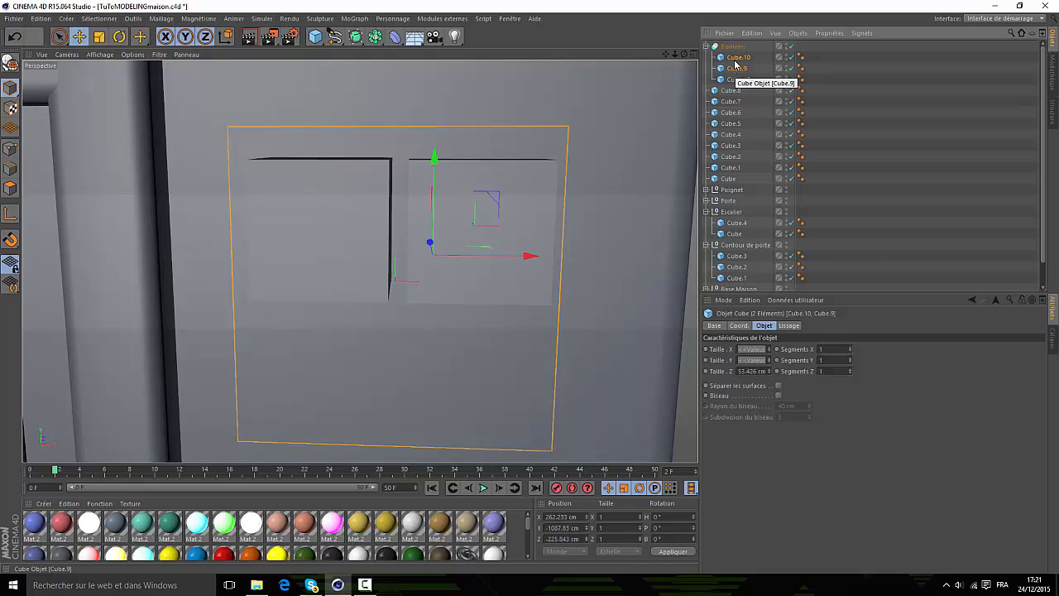
pyautogui.click(737, 57)
pyautogui.moveTo(741, 76); pyautogui.dragTo(738, 74)
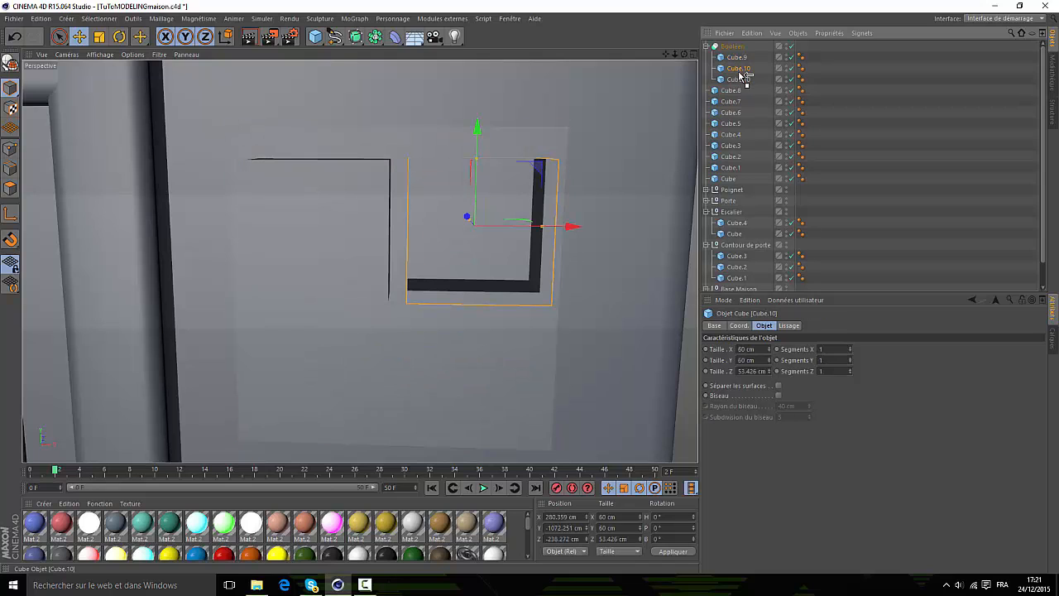
# - Group the two small cutting cubes into one null inside the Boolean so both openings are cut
pyautogui.keyDown('ctrl'); pyautogui.click(742, 79); pyautogui.keyUp('ctrl')
pyautogui.rightClick(743, 81)
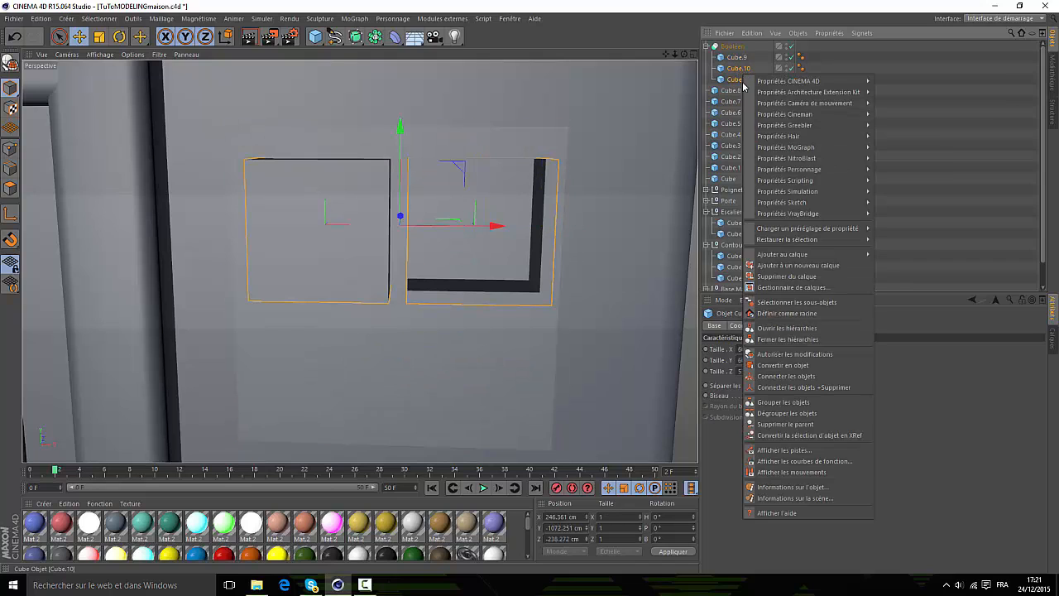
pyautogui.click(782, 400)
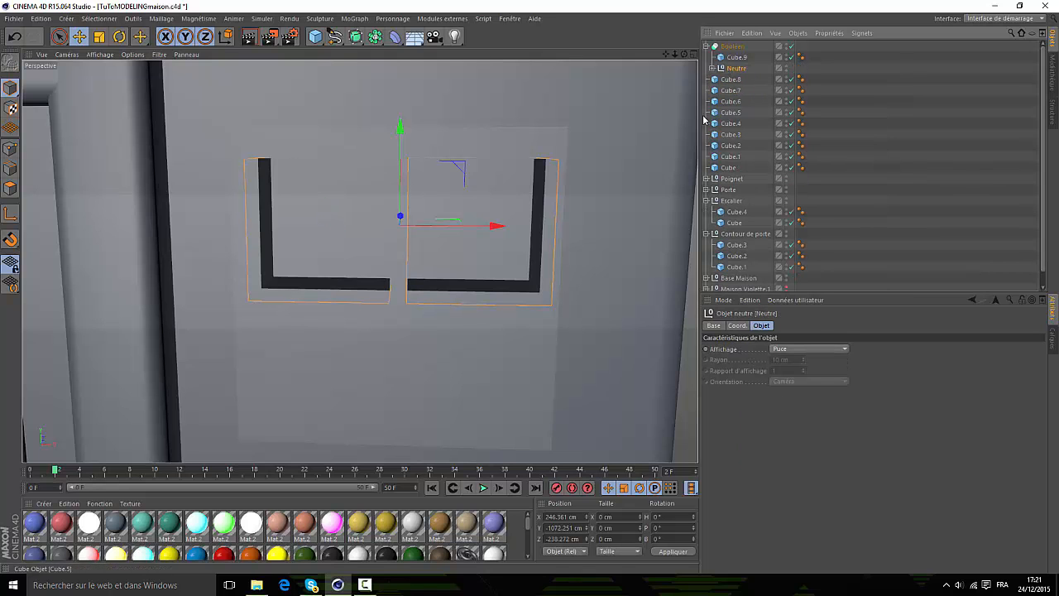
pyautogui.moveTo(675, 53); pyautogui.dragTo(668, 63)
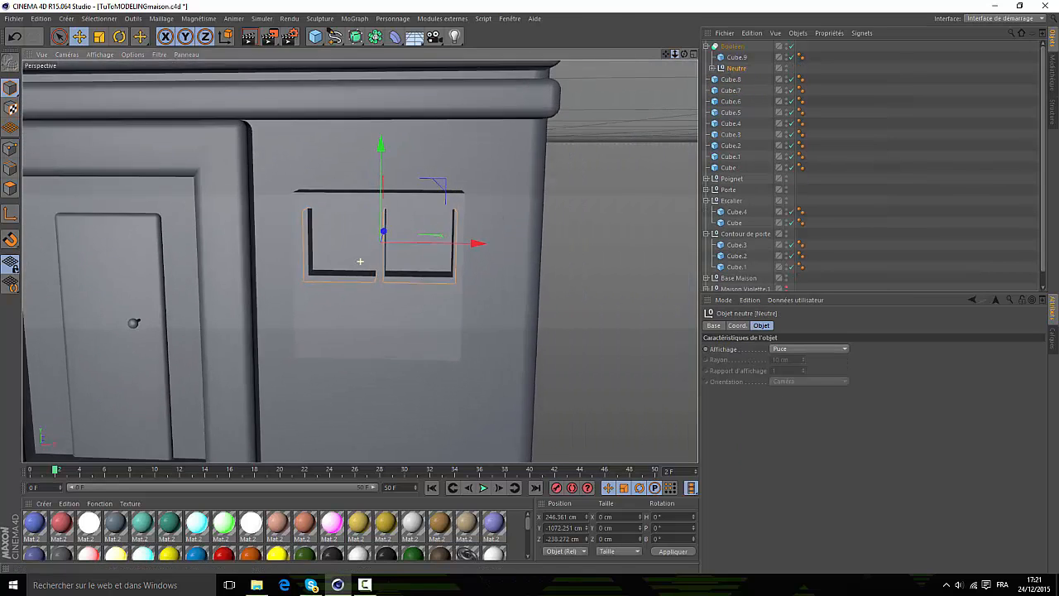
pyautogui.scroll(5, 360, 261)
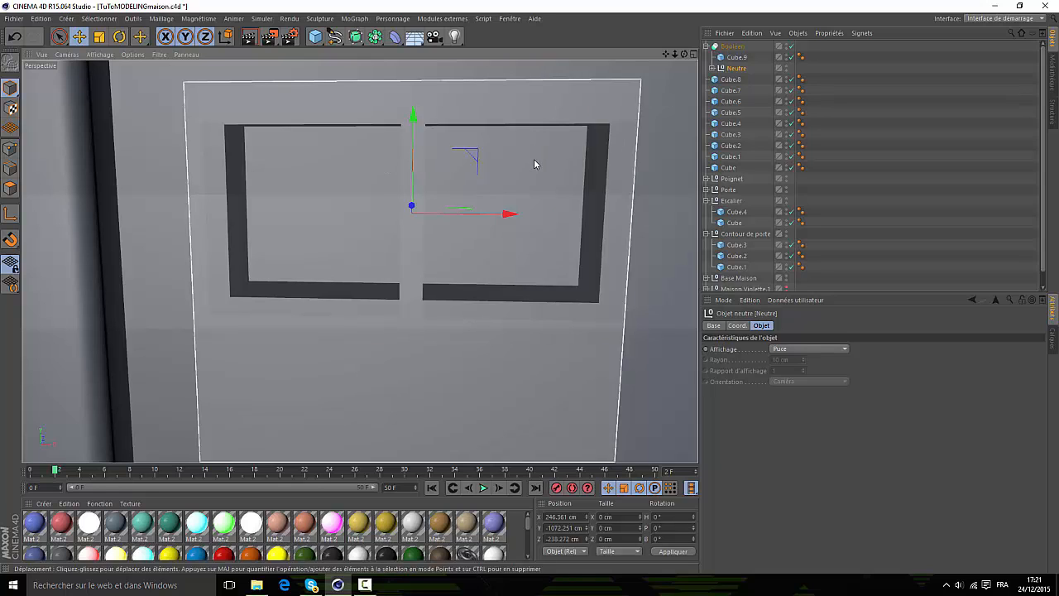
# - Duplicate the two cutting cubes in the null and lower the copies to about Y -1142 cm, beneath the first pair
pyautogui.click(708, 67)
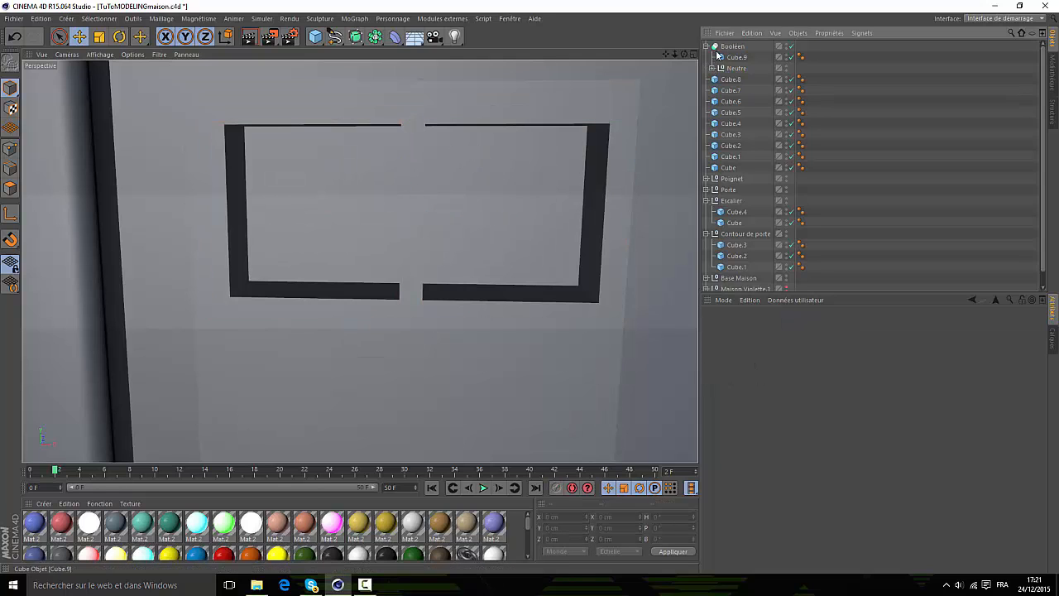
pyautogui.click(711, 68)
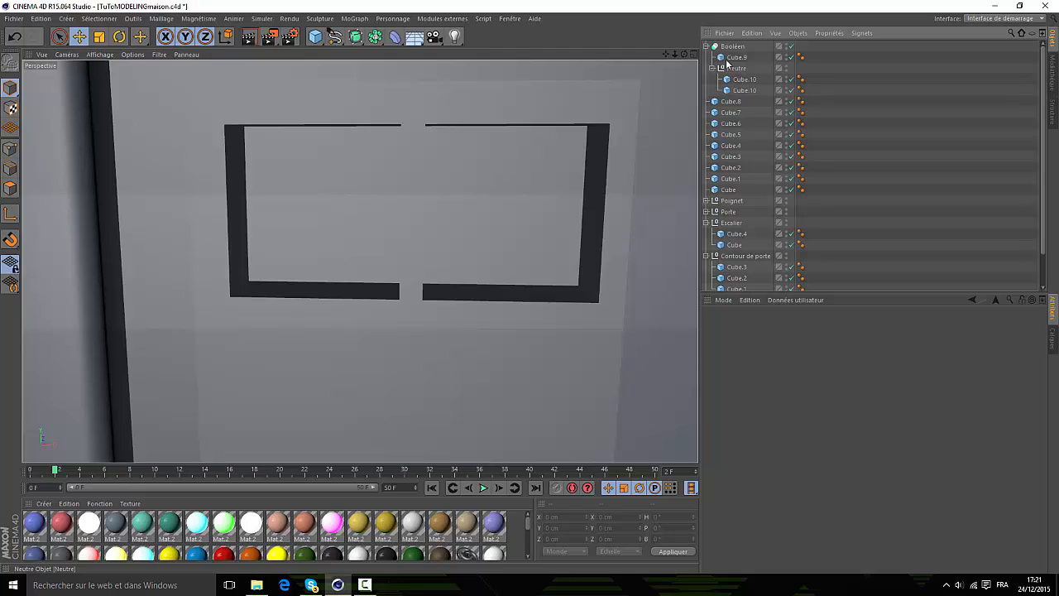
pyautogui.click(733, 58)
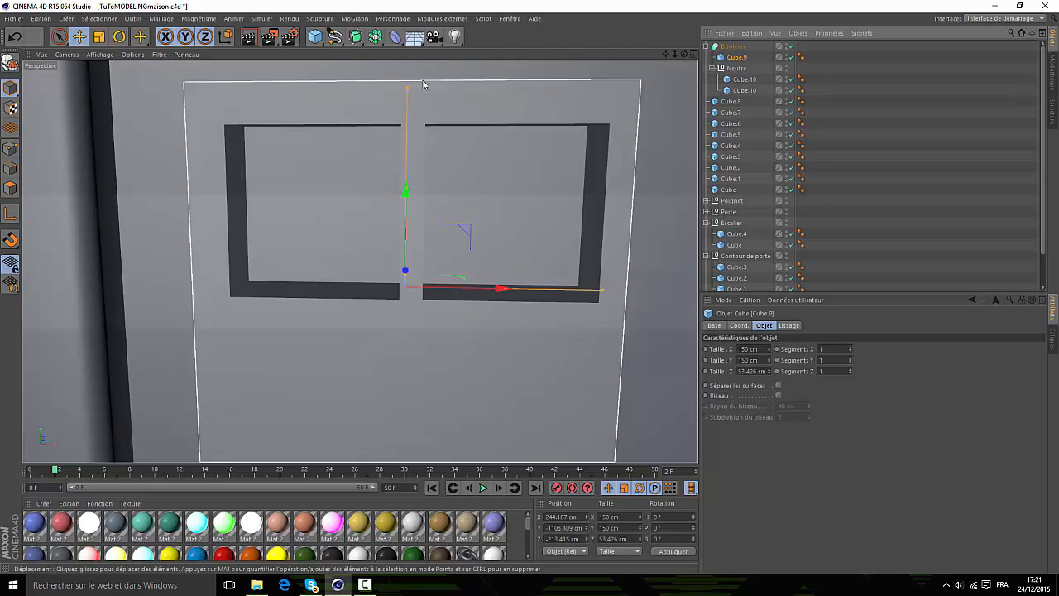
pyautogui.click(750, 80)
pyautogui.click(738, 70)
pyautogui.click(747, 79)
pyautogui.click(753, 91)
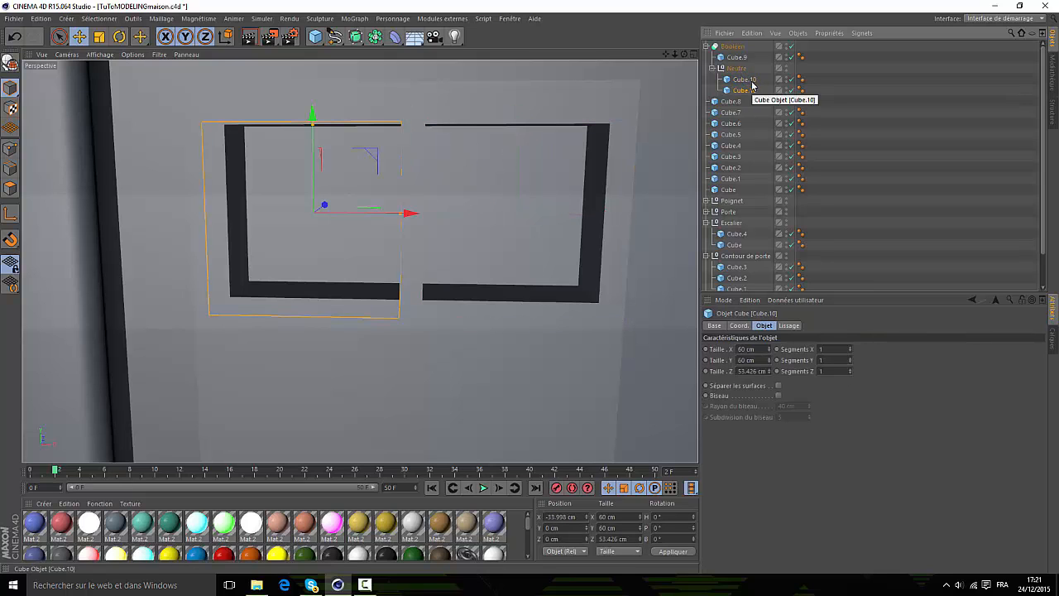
pyautogui.keyDown('ctrl'); pyautogui.click(752, 81); pyautogui.keyUp('ctrl')
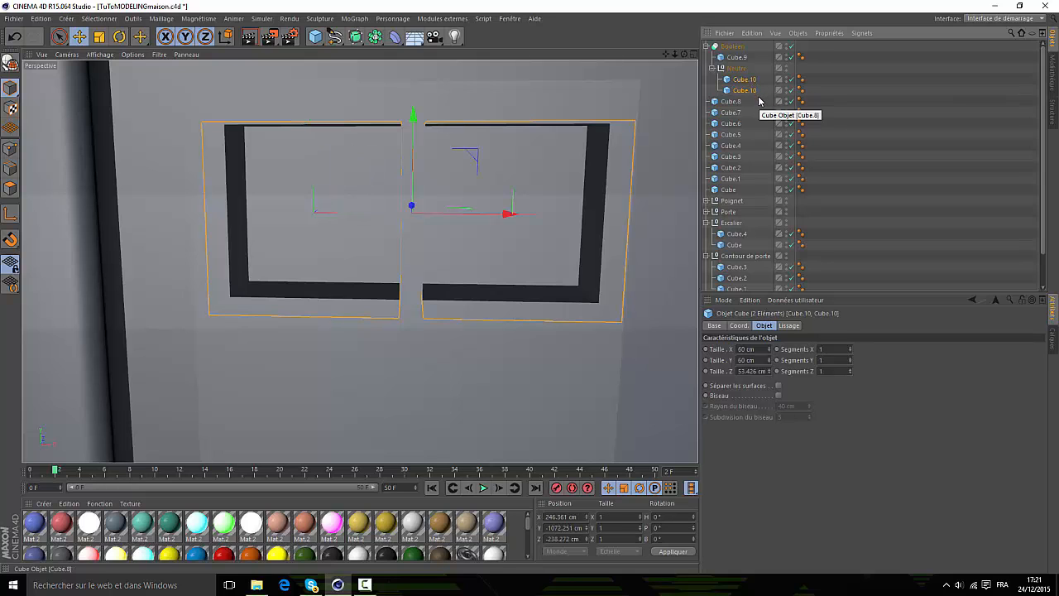
pyautogui.hotkey('ctrl', 'c')
pyautogui.hotkey('ctrl', 'v')
pyautogui.moveTo(414, 115); pyautogui.dragTo(438, 315)
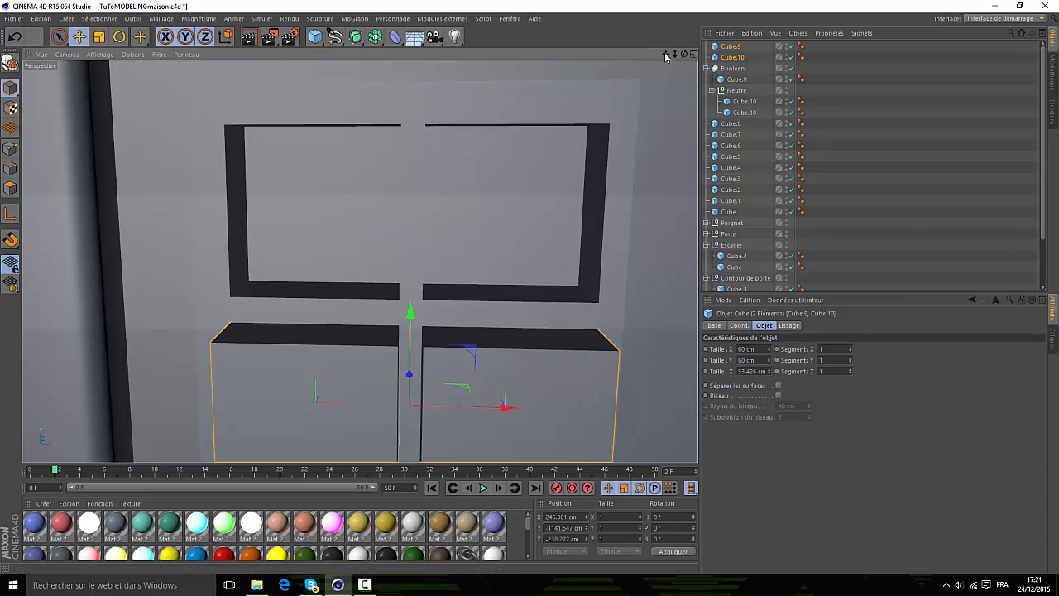
# - Raise the copied pair to about Y -1140 cm and nest both cubes in the Boolean's null to cut the lower panes
pyautogui.moveTo(665, 55); pyautogui.dragTo(682, 2)
pyautogui.keyDown('alt'); pyautogui.moveTo(359, 260); pyautogui.dragTo(359, 260); pyautogui.keyUp('alt')
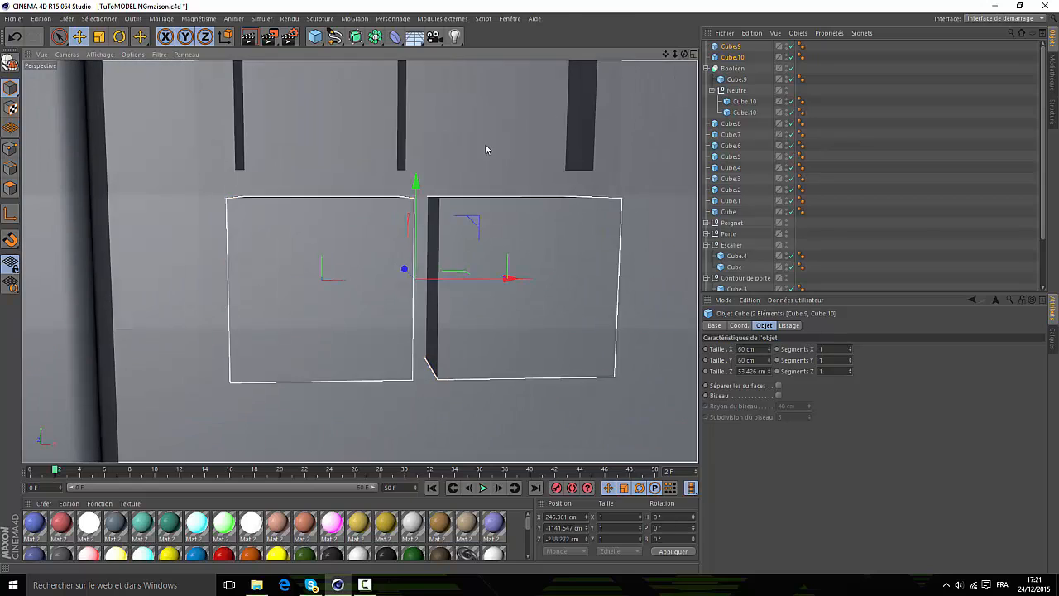
pyautogui.moveTo(416, 179); pyautogui.dragTo(416, 180)
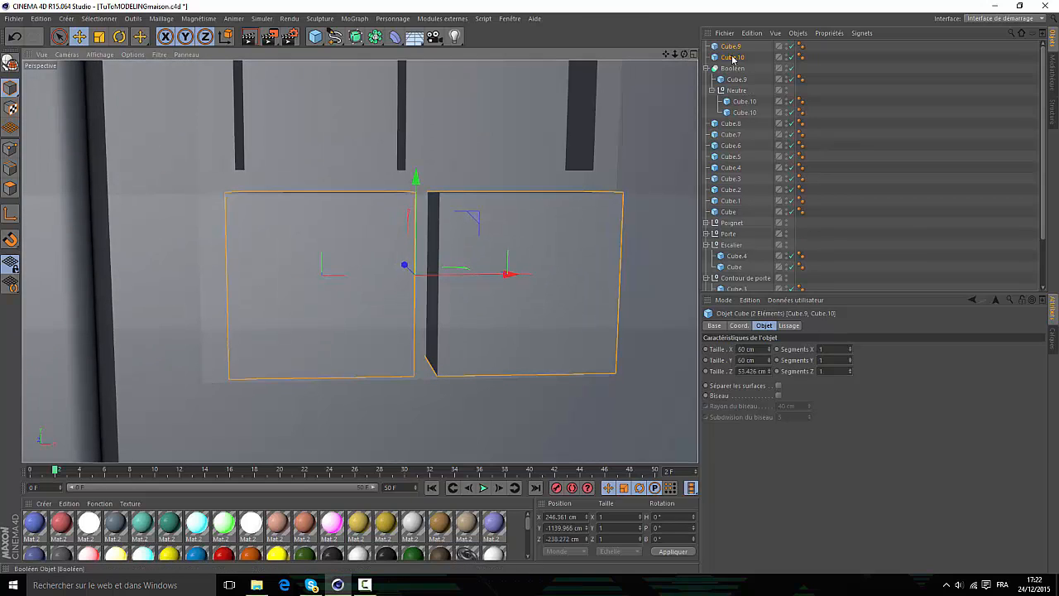
pyautogui.moveTo(733, 58); pyautogui.dragTo(740, 97)
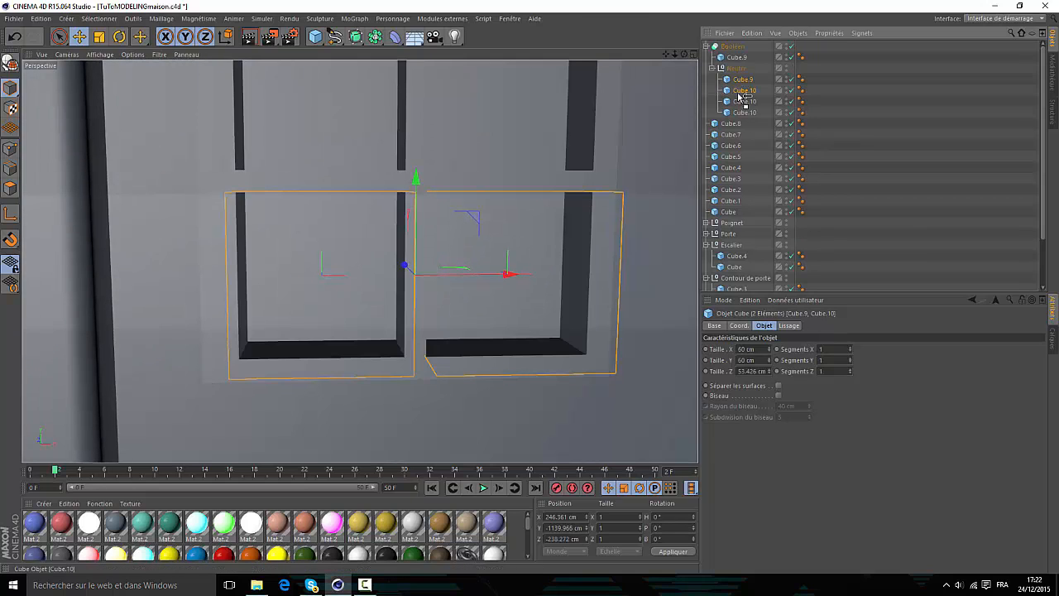
pyautogui.moveTo(675, 55); pyautogui.dragTo(360, 260)
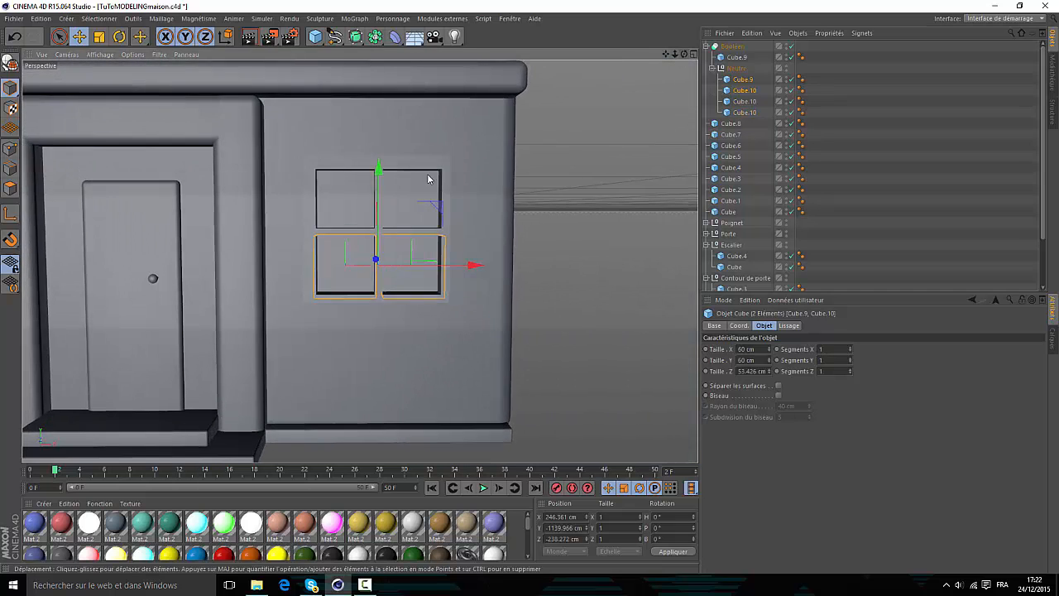
# - Raise the two upper cutting cubes together to about Y -1067 cm to widen the horizontal bar between the panes
pyautogui.scroll(5, 392, 187)
pyautogui.click(744, 101)
pyautogui.keyDown('ctrl'); pyautogui.click(745, 112); pyautogui.keyUp('ctrl')
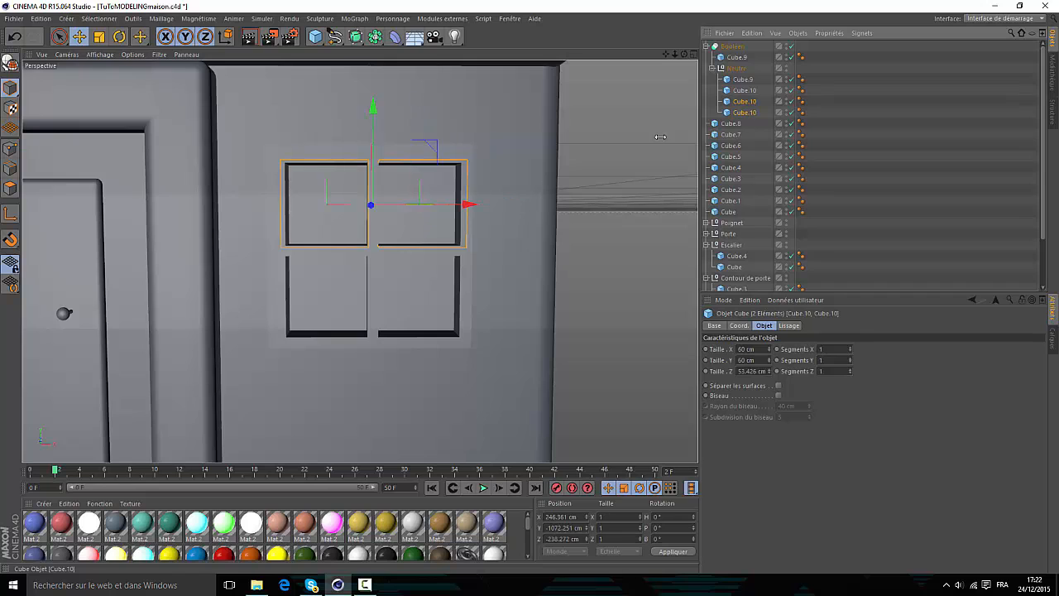
pyautogui.press('o')
pyautogui.moveTo(359, 118); pyautogui.dragTo(359, 116)
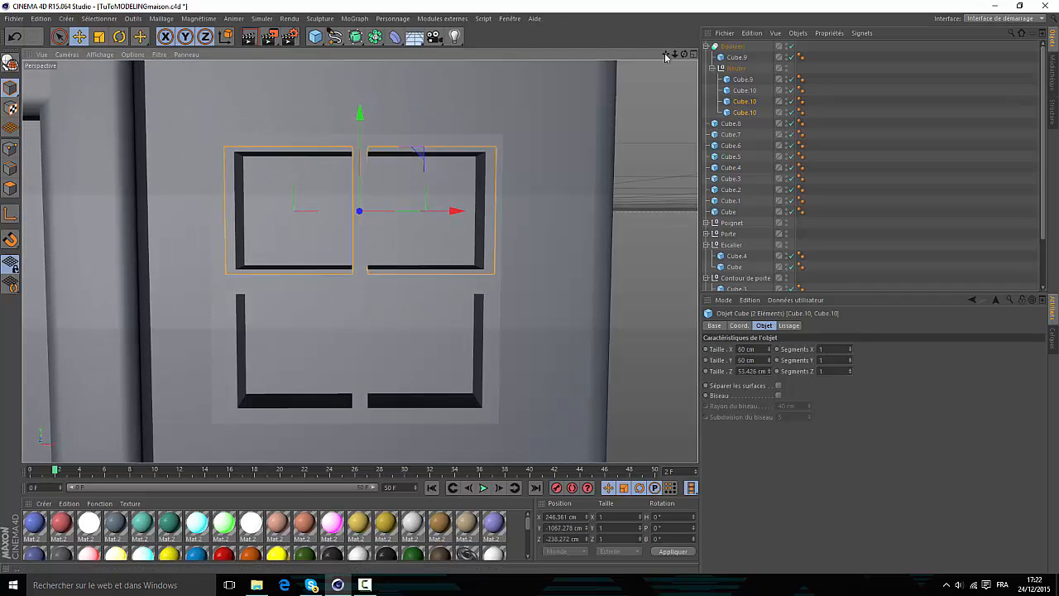
# - Group the window's Boolean in a null and rename it Fenêtre
pyautogui.moveTo(684, 55)
pyautogui.mouseDown()
pyautogui.moveTo(726, 49)
pyautogui.moveTo(778, 20)
pyautogui.moveTo(662, 72)
pyautogui.moveTo(566, 79)
pyautogui.moveTo(633, 103)
pyautogui.moveTo(704, 52)
pyautogui.mouseUp()
pyautogui.click(706, 46)
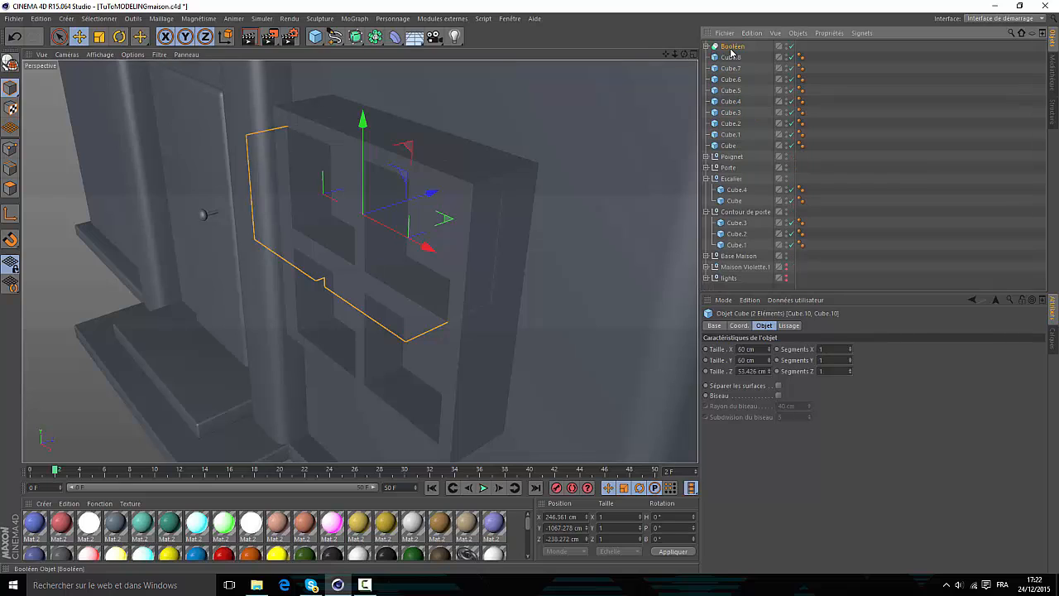
pyautogui.click(730, 46)
pyautogui.rightClick(744, 50)
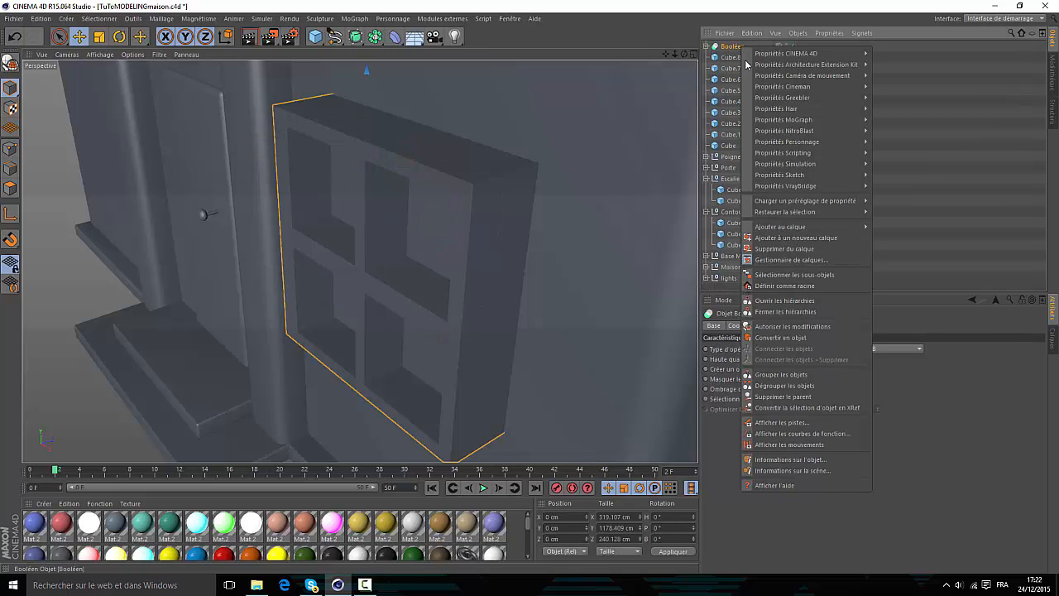
pyautogui.click(785, 375)
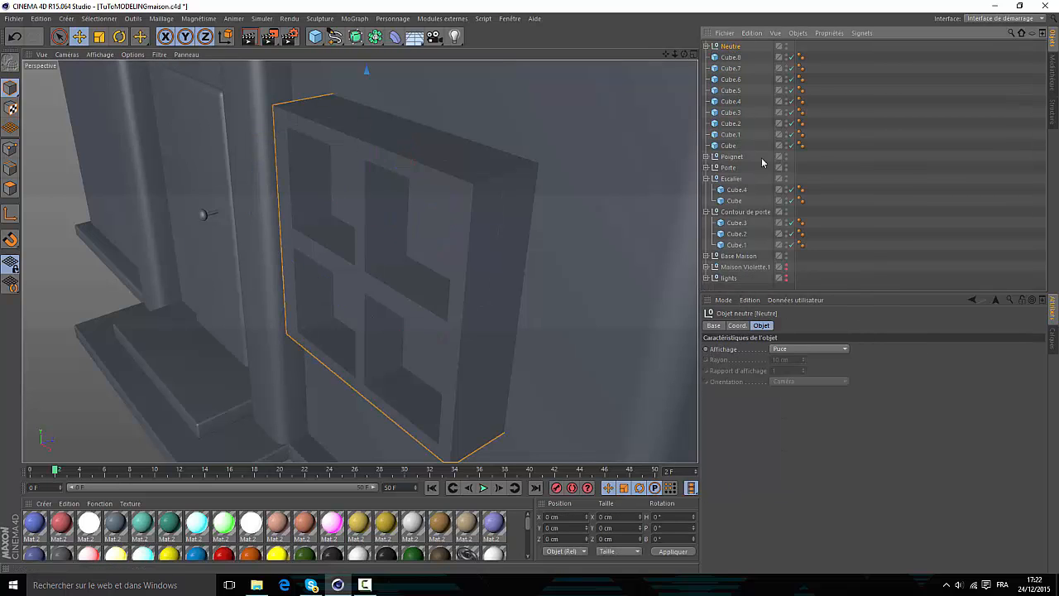
pyautogui.doubleClick(730, 46)
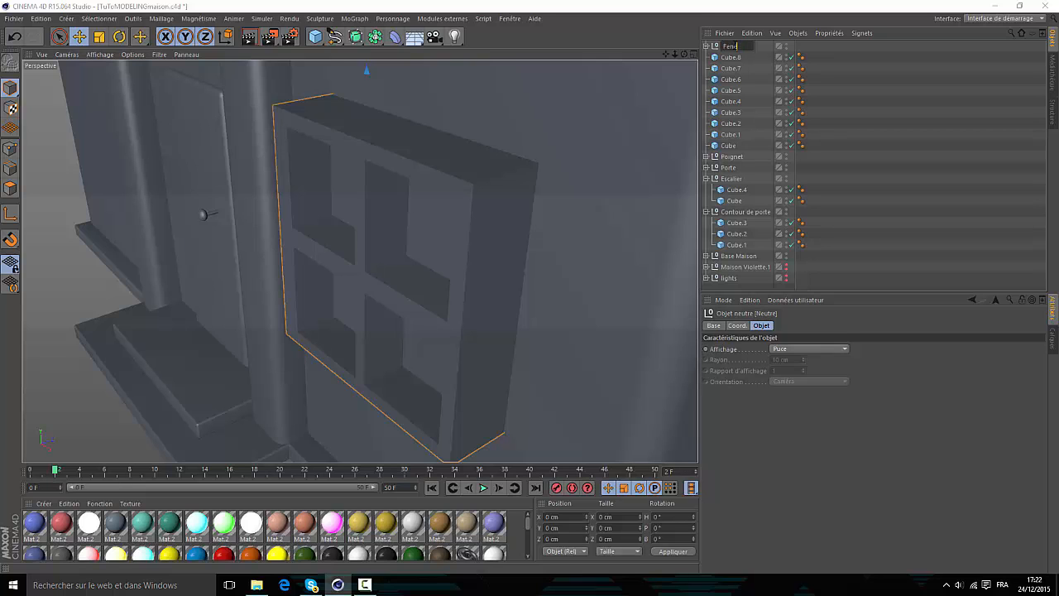
pyautogui.press('Return')
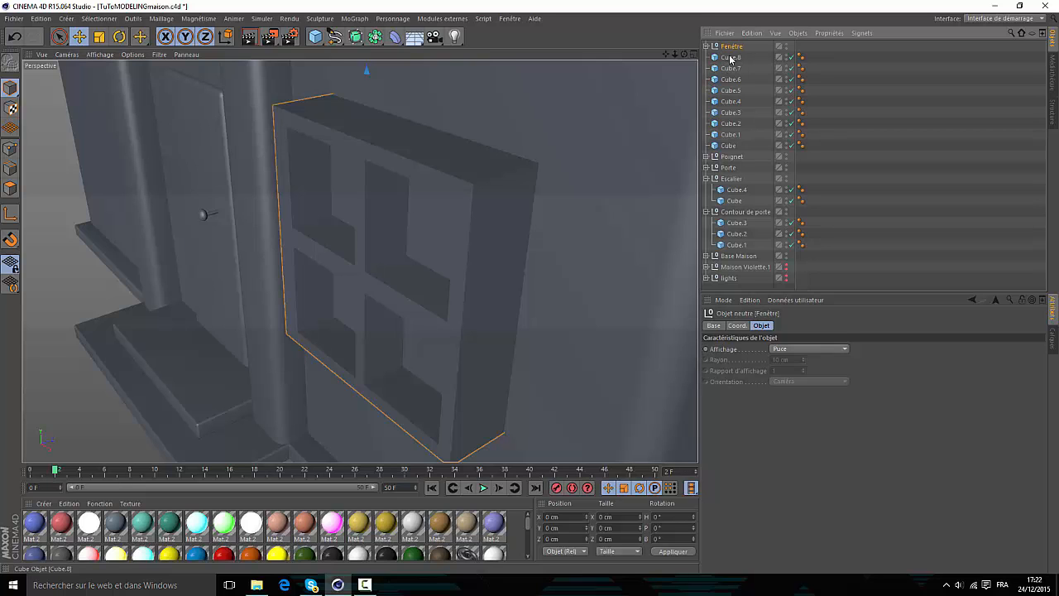
# - Push the Fenêtre group back into the wall along Z to about 17.5 cm
pyautogui.scroll(-5, 515, 122)
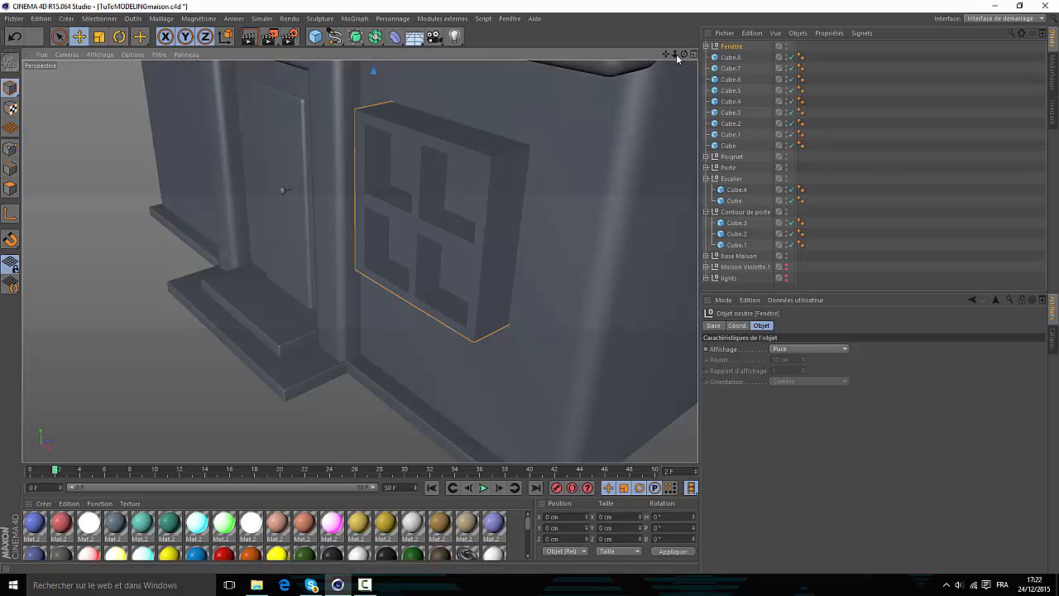
pyautogui.moveTo(676, 54); pyautogui.dragTo(630, 394)
pyautogui.moveTo(360, 262); pyautogui.dragTo(359, 268)
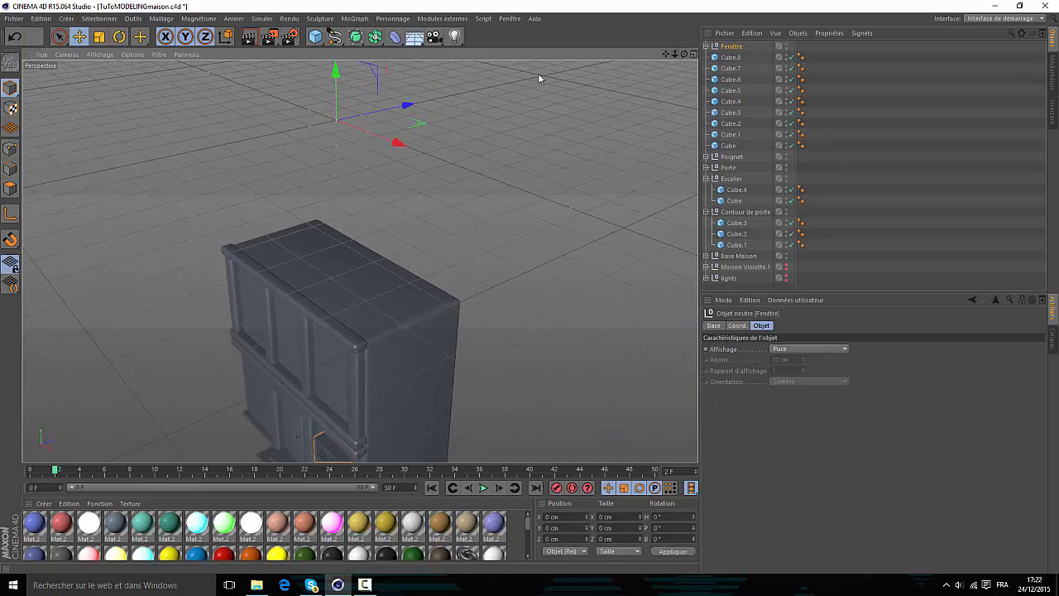
pyautogui.moveTo(662, 58); pyautogui.dragTo(622, 85)
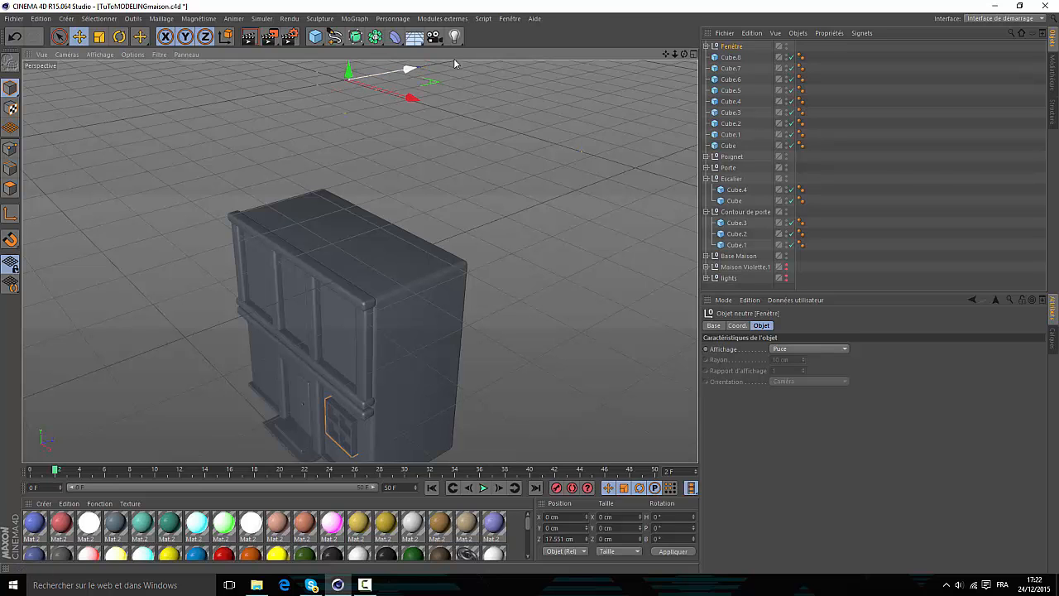
pyautogui.moveTo(360, 262); pyautogui.dragTo(664, 64)
pyautogui.moveTo(360, 262); pyautogui.dragTo(360, 261)
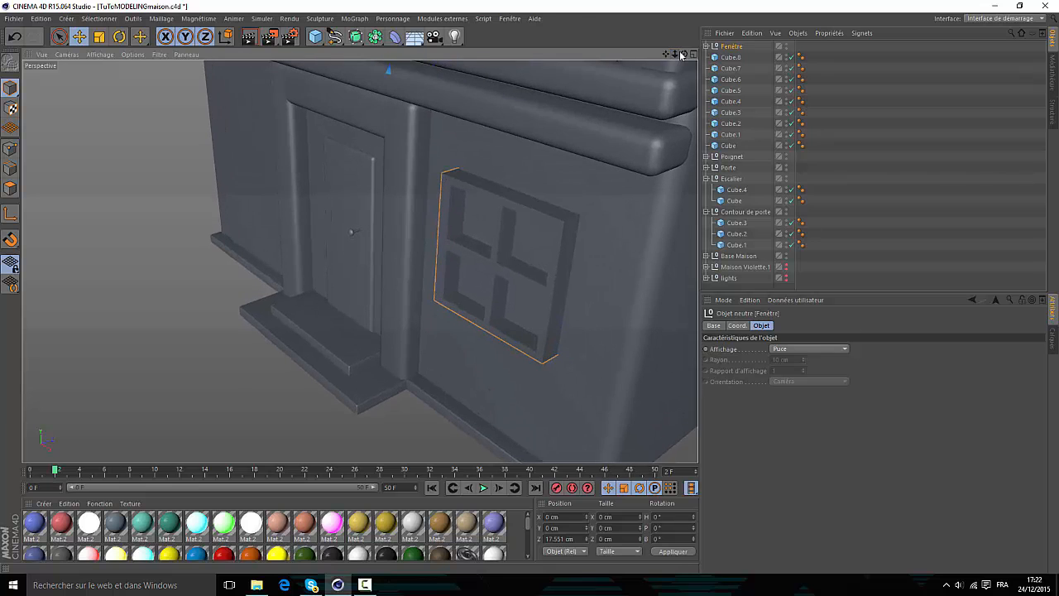
pyautogui.moveTo(684, 54); pyautogui.dragTo(480, 256)
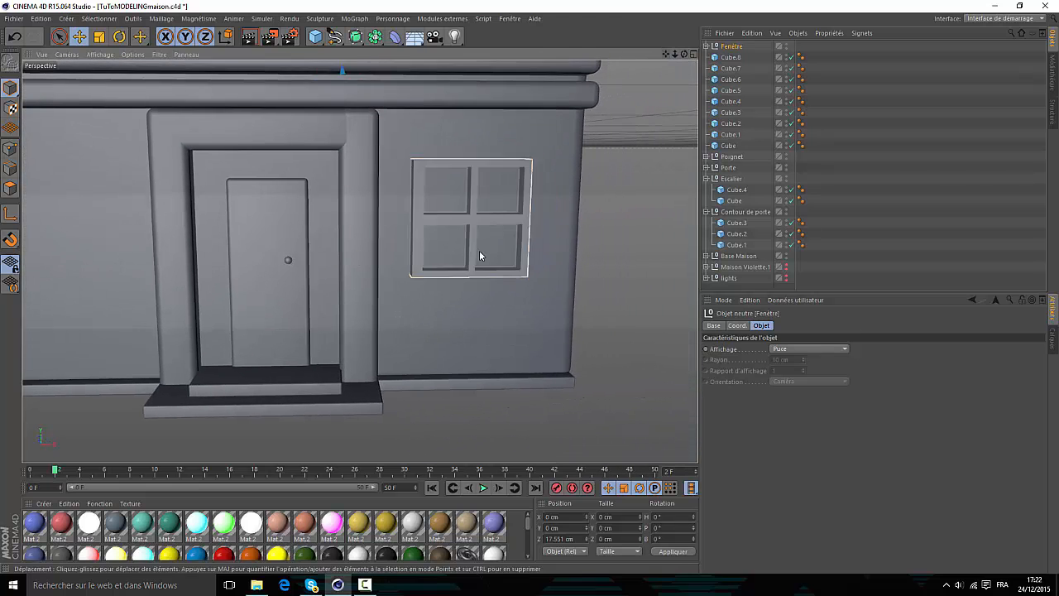
# - Add a cube, lower it to about Y -1258 cm and move it beside the house at about X 559 cm
pyautogui.moveTo(675, 54); pyautogui.dragTo(360, 261)
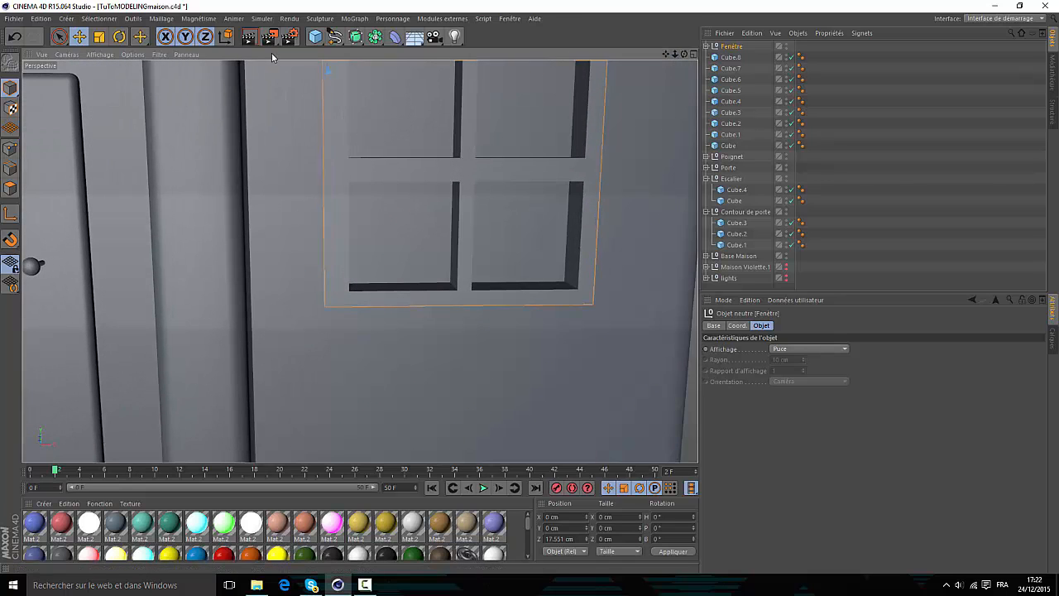
pyautogui.click(315, 38)
pyautogui.click(426, 56)
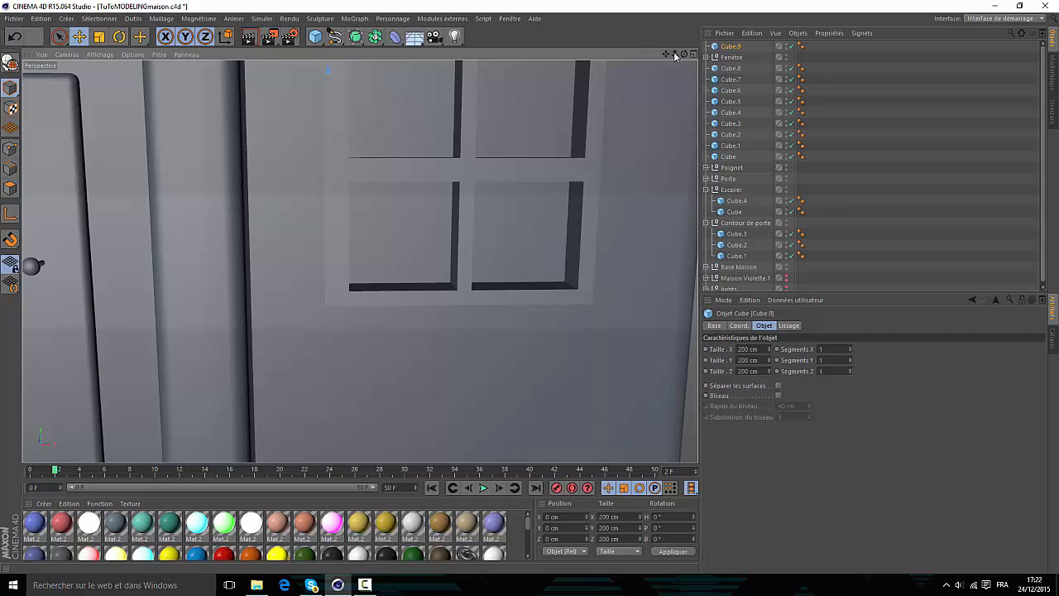
pyautogui.moveTo(676, 55); pyautogui.dragTo(360, 261)
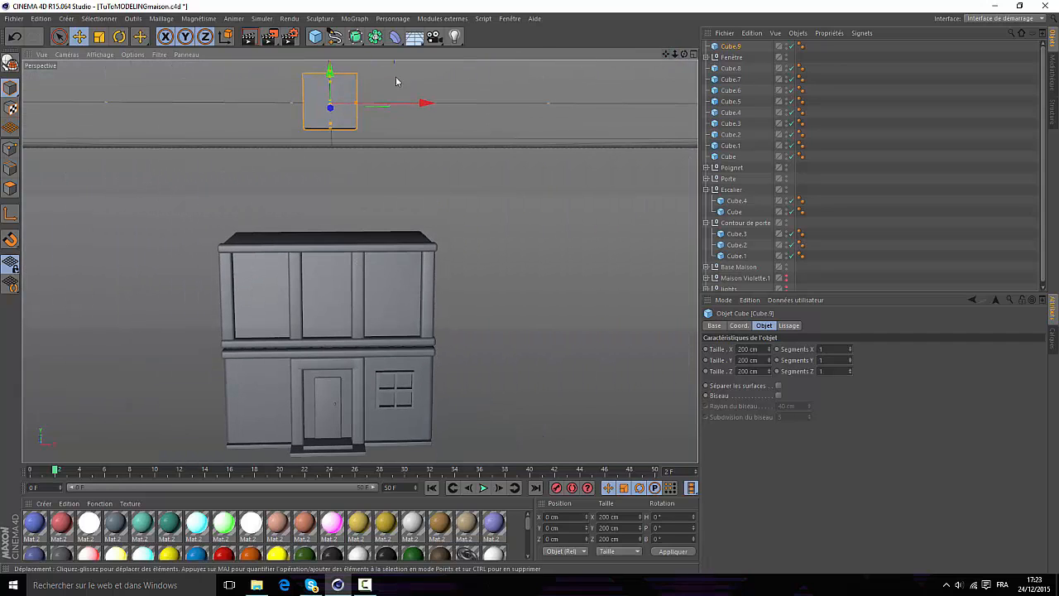
pyautogui.moveTo(329, 69); pyautogui.dragTo(354, 265)
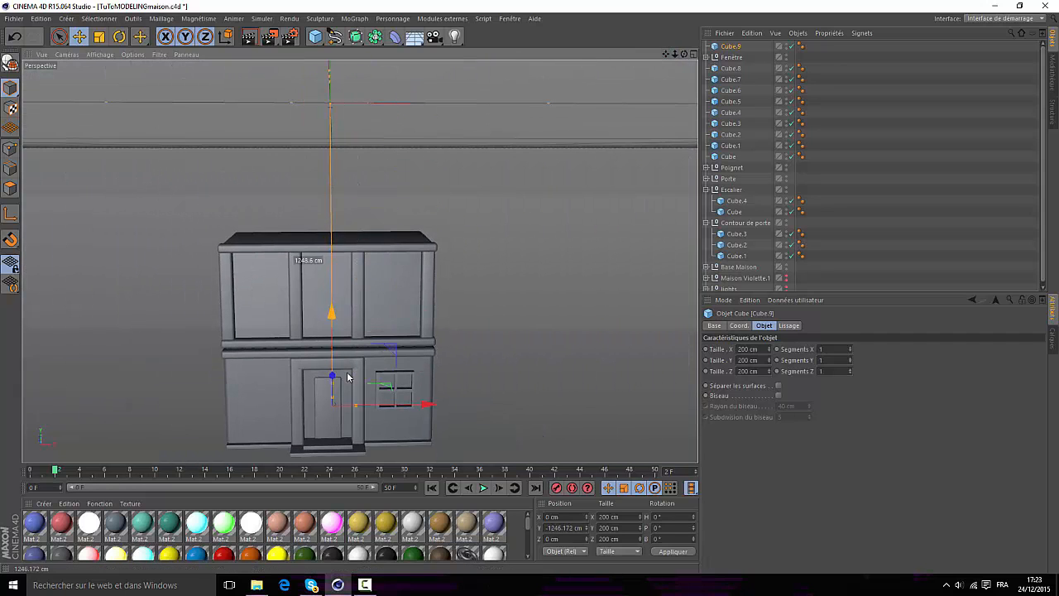
pyautogui.moveTo(348, 377); pyautogui.dragTo(347, 379)
pyautogui.moveTo(427, 405); pyautogui.dragTo(553, 411)
pyautogui.scroll(2, 467, 447)
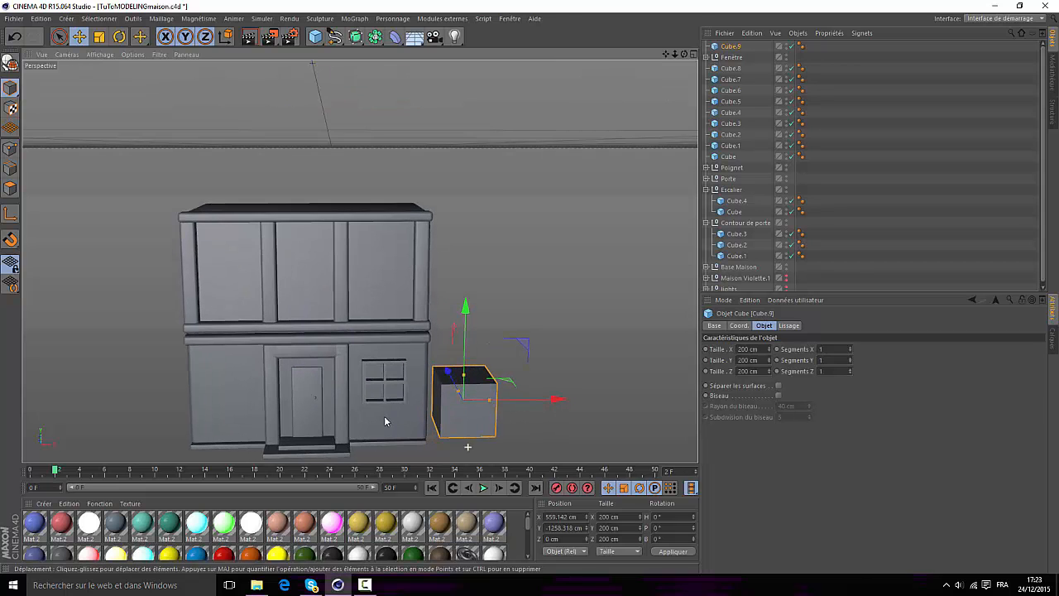
# - Shrink the cube to about 13.5 cm high and 26.8 cm deep, and place it against the wall below the window at about X 238, Z -209 cm
pyautogui.scroll(4, 402, 433)
pyautogui.moveTo(674, 56); pyautogui.dragTo(414, 342)
pyautogui.moveTo(330, 263); pyautogui.dragTo(326, 328)
pyautogui.scroll(3, 354, 343)
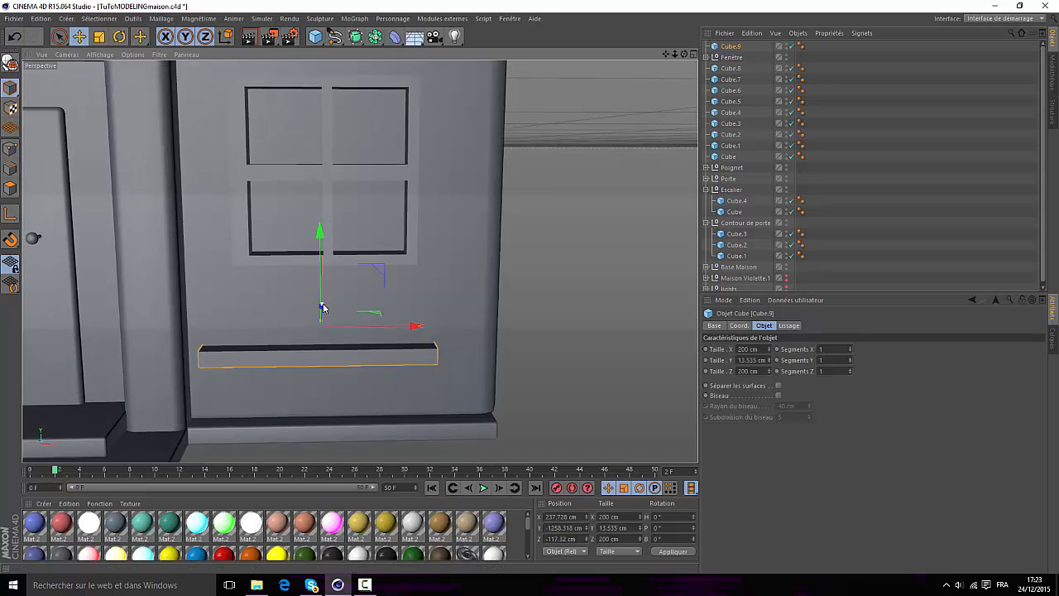
pyautogui.keyDown('alt'); pyautogui.moveTo(323, 308); pyautogui.dragTo(351, 285); pyautogui.keyUp('alt')
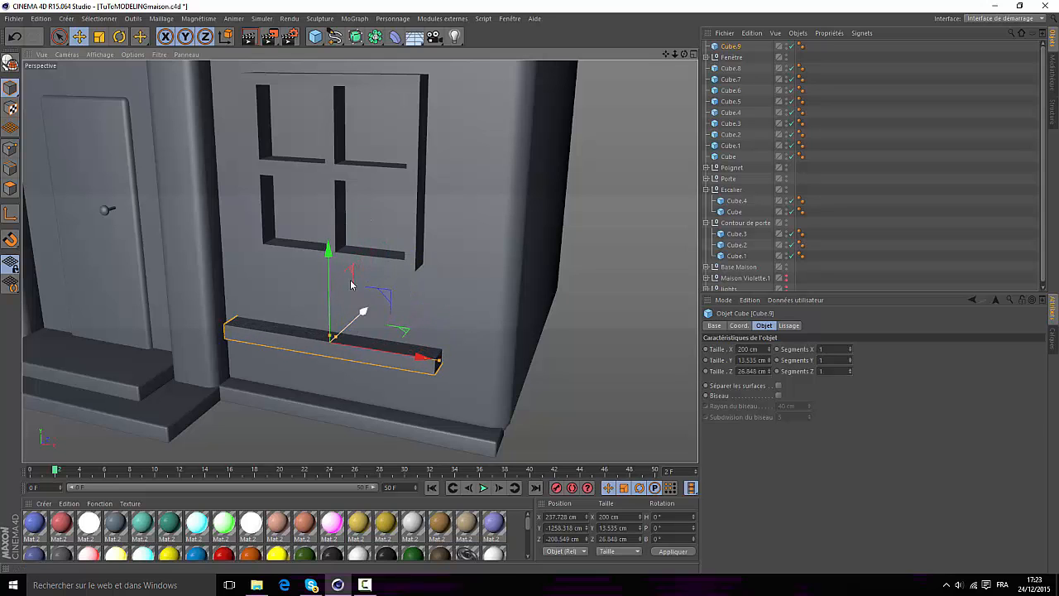
# - Raise the sill block to about Y -1197 cm, directly under the window frame
pyautogui.moveTo(328, 249); pyautogui.dragTo(324, 182)
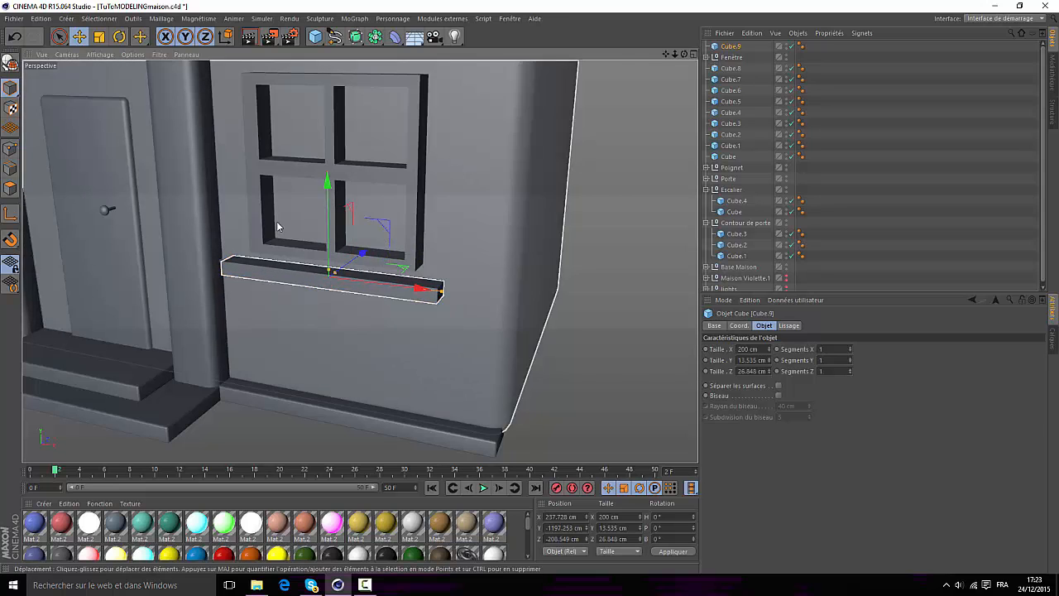
pyautogui.scroll(3, 247, 305)
pyautogui.moveTo(684, 53); pyautogui.dragTo(746, 66)
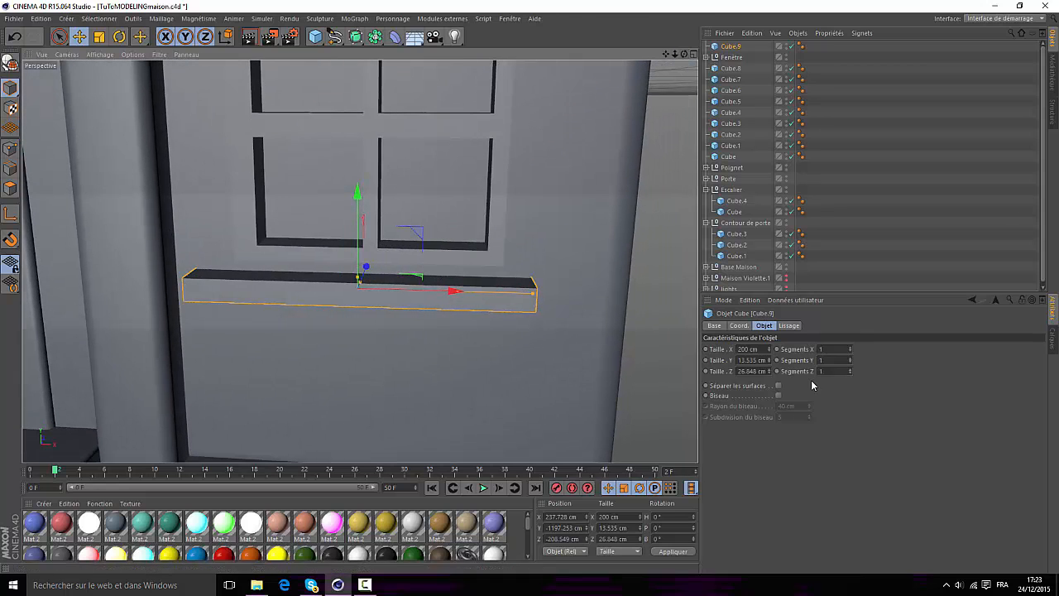
# - Bevel the edges of the sill block with a radius of 2.5 cm
pyautogui.click(778, 396)
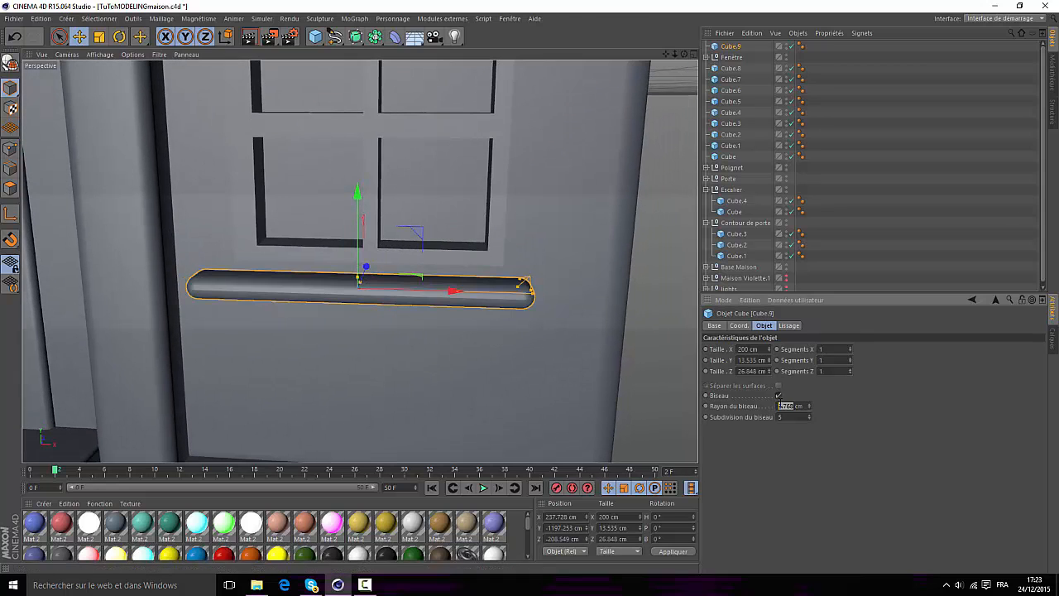
pyautogui.scroll(-4, 781, 404)
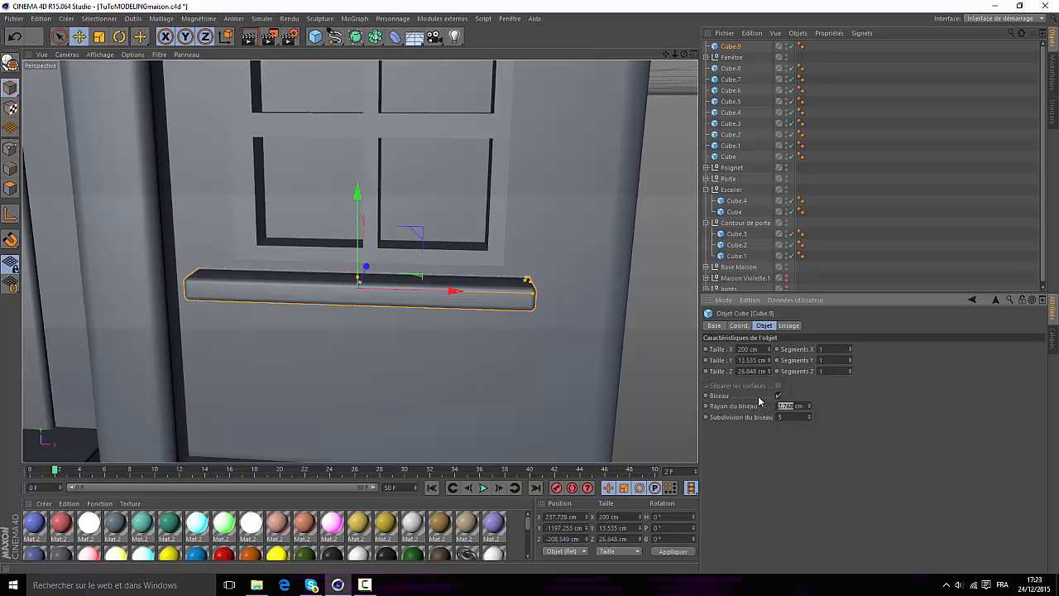
pyautogui.moveTo(685, 54); pyautogui.dragTo(667, 114)
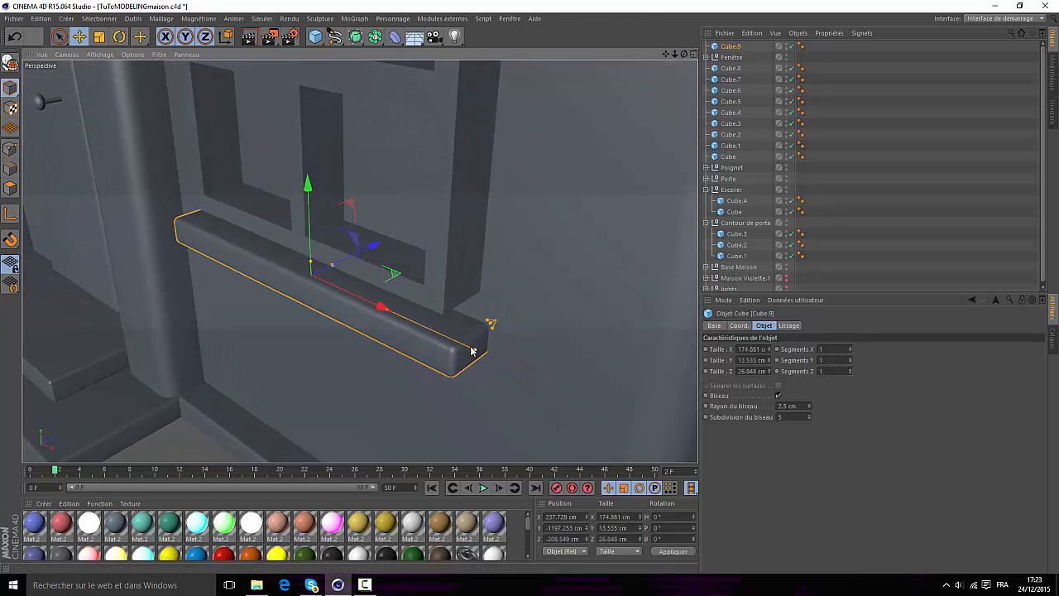
# - Resize the sill block to about 167 cm wide and 43 cm deep, and shift it to about X 242 cm
pyautogui.moveTo(471, 351); pyautogui.dragTo(466, 347)
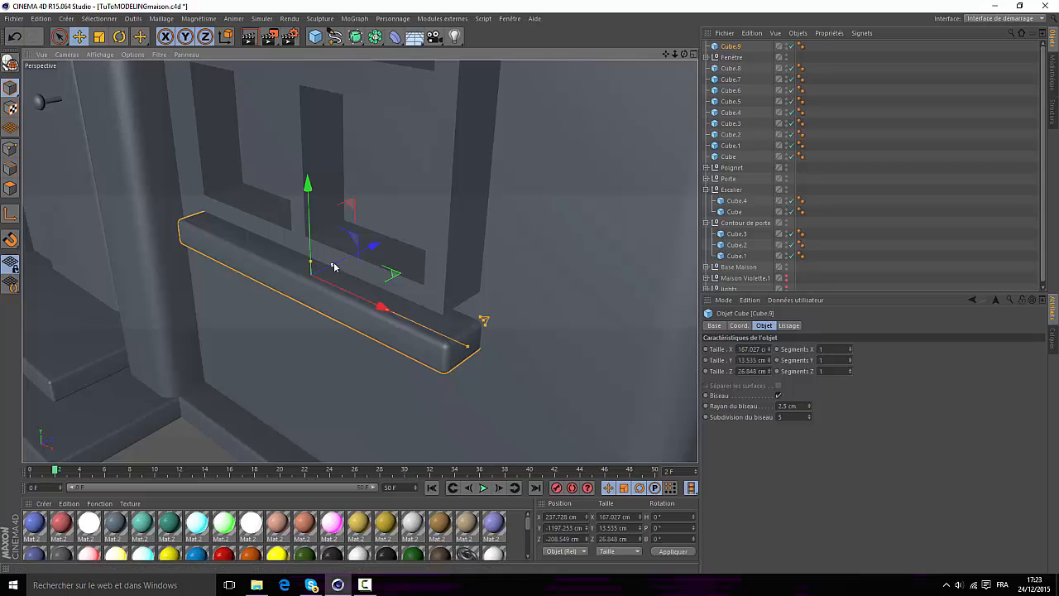
pyautogui.moveTo(334, 266); pyautogui.dragTo(347, 265)
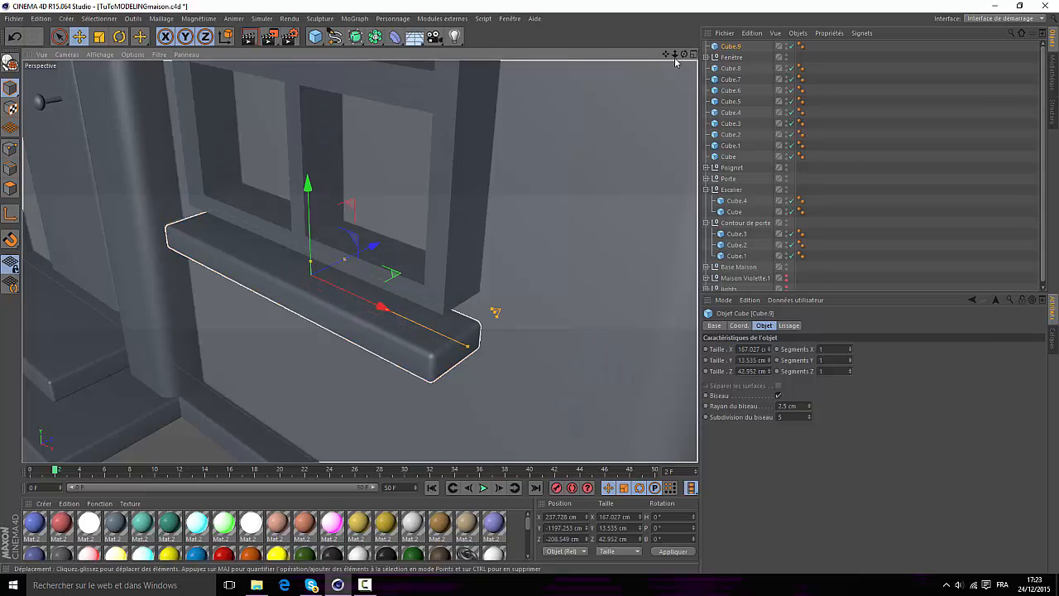
pyautogui.moveTo(675, 55); pyautogui.dragTo(722, 30)
pyautogui.moveTo(400, 304); pyautogui.dragTo(402, 303)
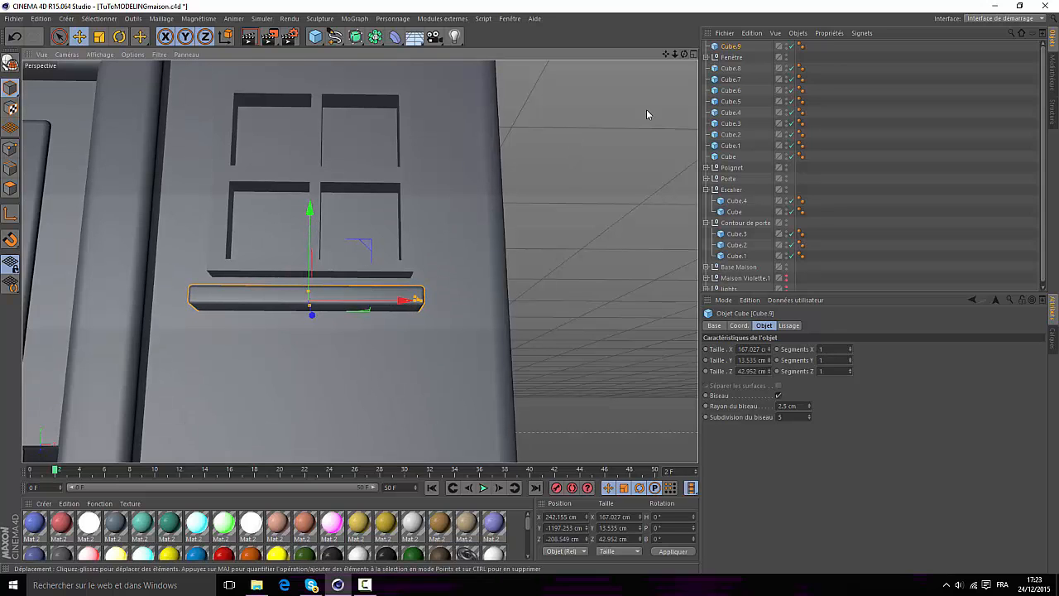
# - Try raising the sill block to about Y -1182 cm and deepening it to about 84 cm, and undo both changes
pyautogui.moveTo(685, 54); pyautogui.dragTo(547, 104)
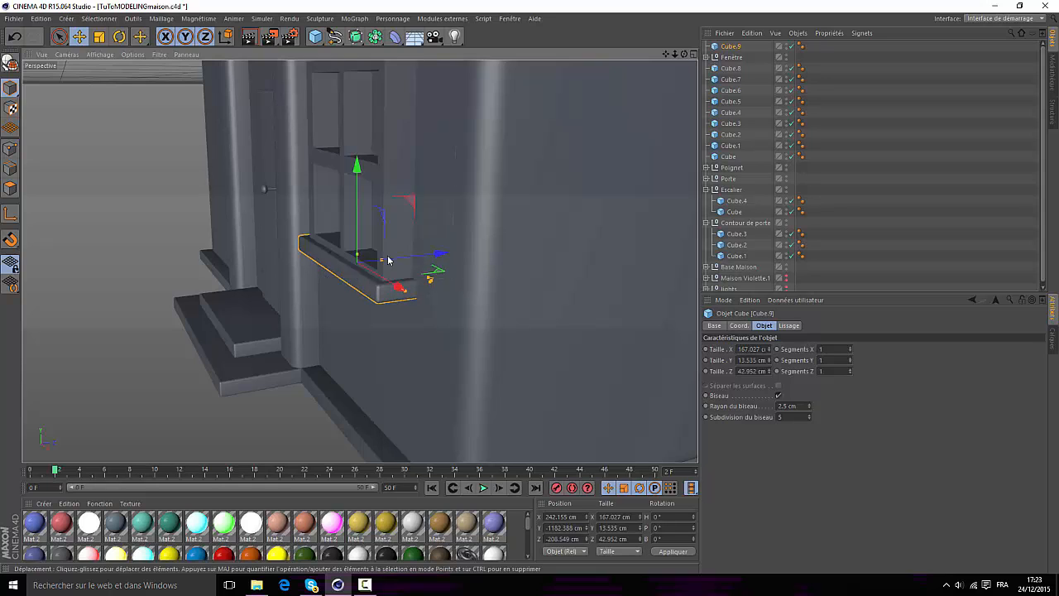
pyautogui.moveTo(405, 260); pyautogui.dragTo(429, 258)
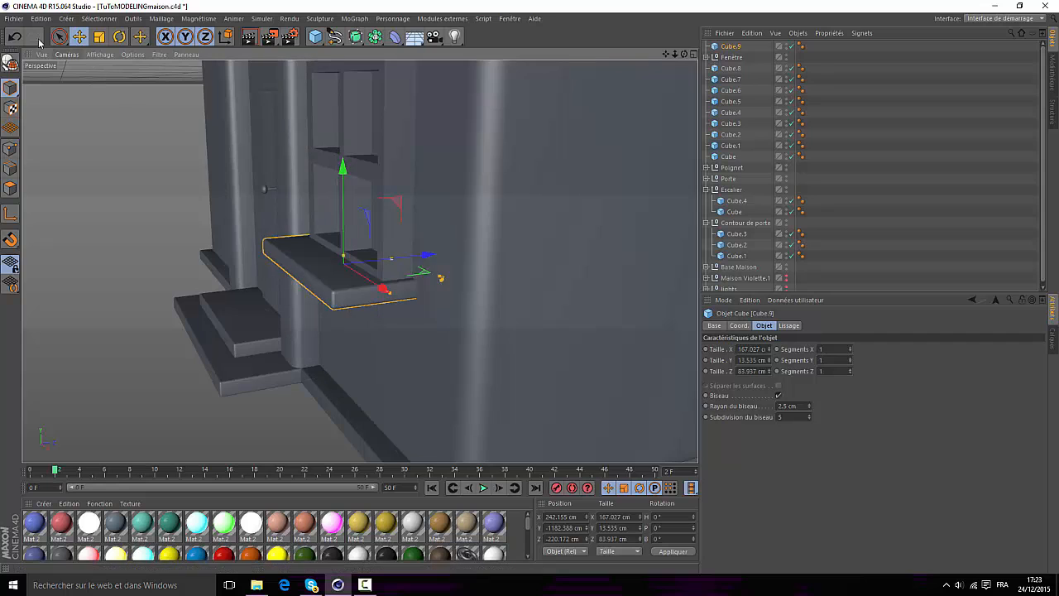
pyautogui.click(16, 38)
pyautogui.click(17, 38)
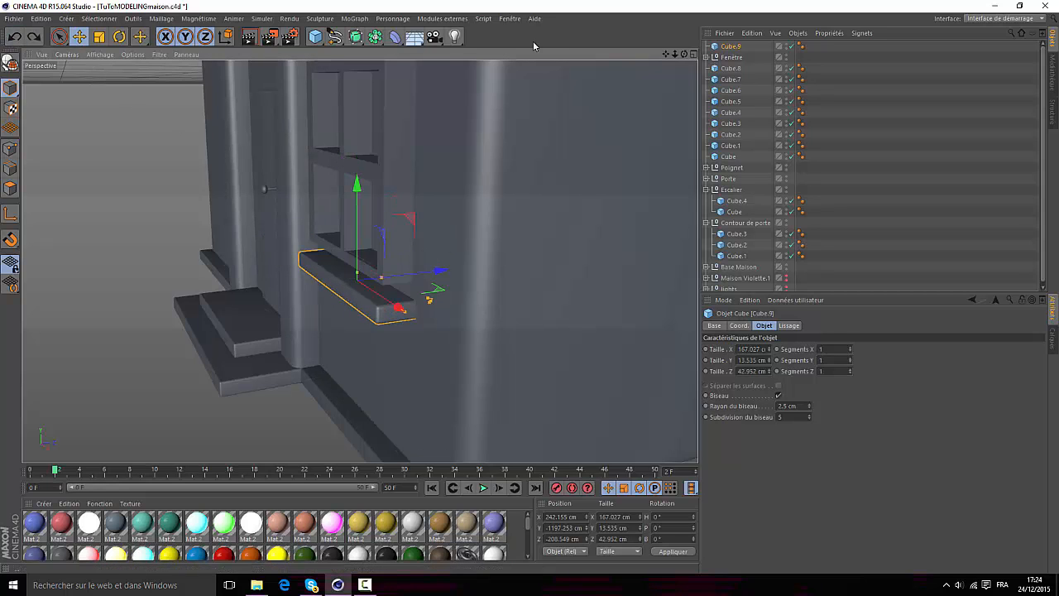
# - Raise the sill block to about Y -1189 cm, deepen it to about 74 cm and move it to about Z -211 cm
pyautogui.moveTo(685, 54); pyautogui.dragTo(579, 58)
pyautogui.scroll(-1, 795, 248)
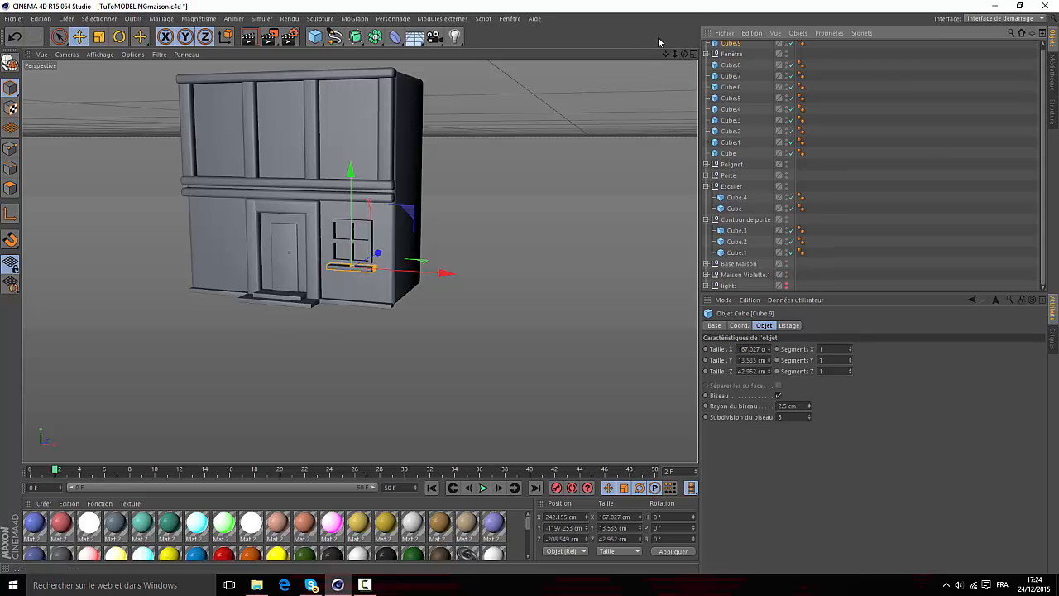
pyautogui.moveTo(676, 55); pyautogui.dragTo(633, 57)
pyautogui.moveTo(666, 54); pyautogui.dragTo(797, 56)
pyautogui.moveTo(665, 55); pyautogui.dragTo(659, 6)
pyautogui.click(517, 284)
pyautogui.moveTo(666, 54); pyautogui.dragTo(743, 56)
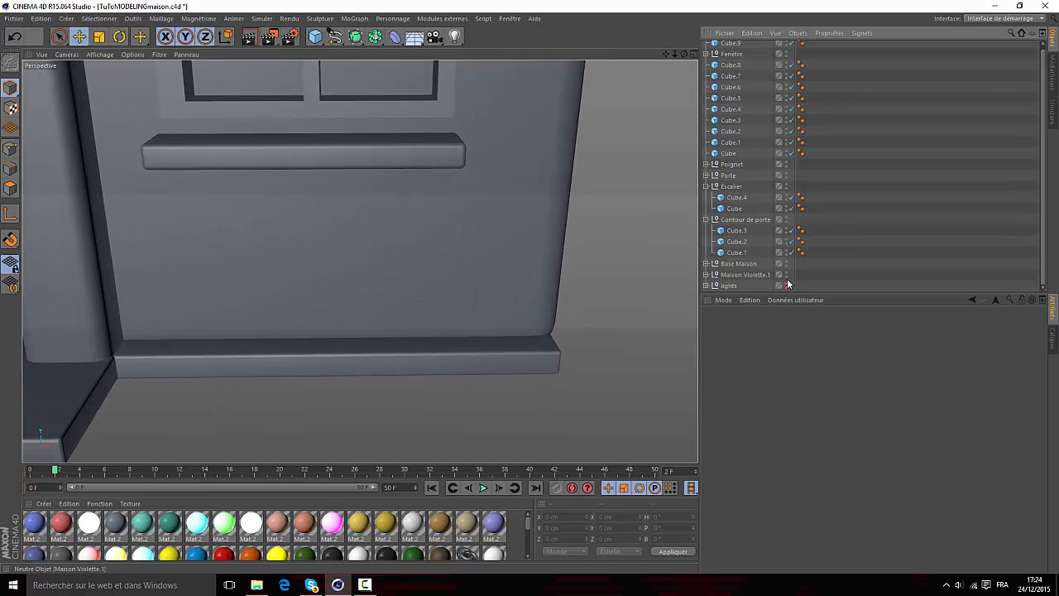
pyautogui.scroll(1, 718, 145)
pyautogui.click(726, 47)
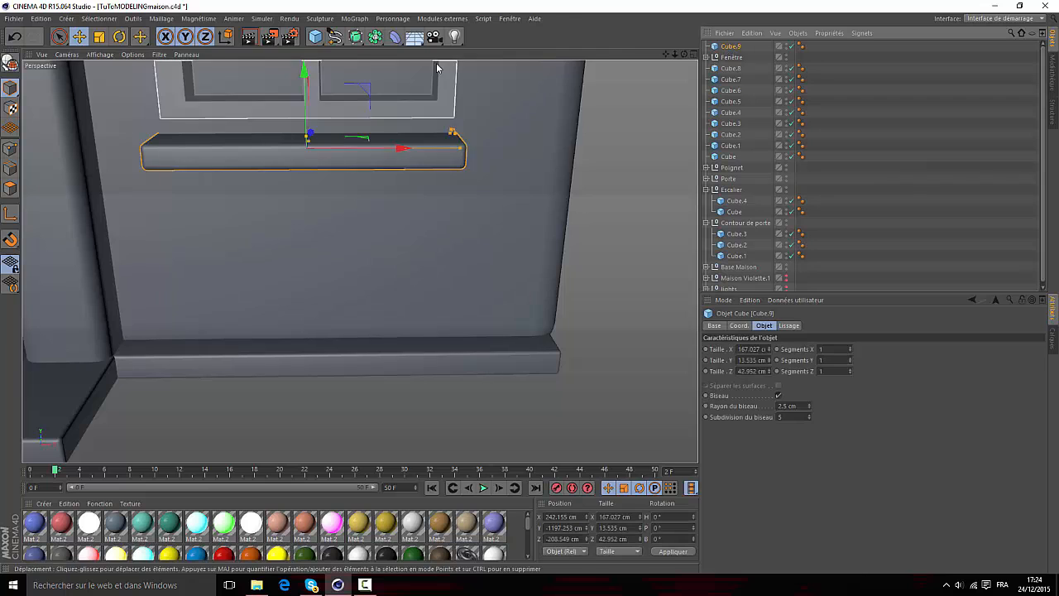
pyautogui.scroll(3, 348, 70)
pyautogui.moveTo(296, 69); pyautogui.dragTo(299, 52)
pyautogui.moveTo(685, 54); pyautogui.dragTo(480, 64)
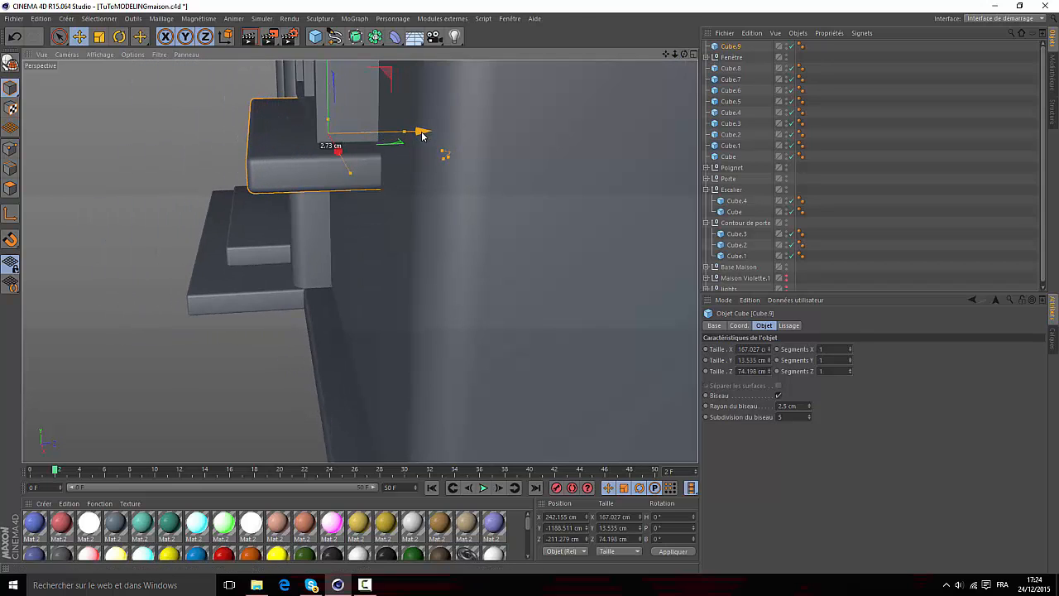
# - Group the sill block with the Fenêtre group and name the new group Fenêtre entière
pyautogui.moveTo(676, 54); pyautogui.dragTo(596, 58)
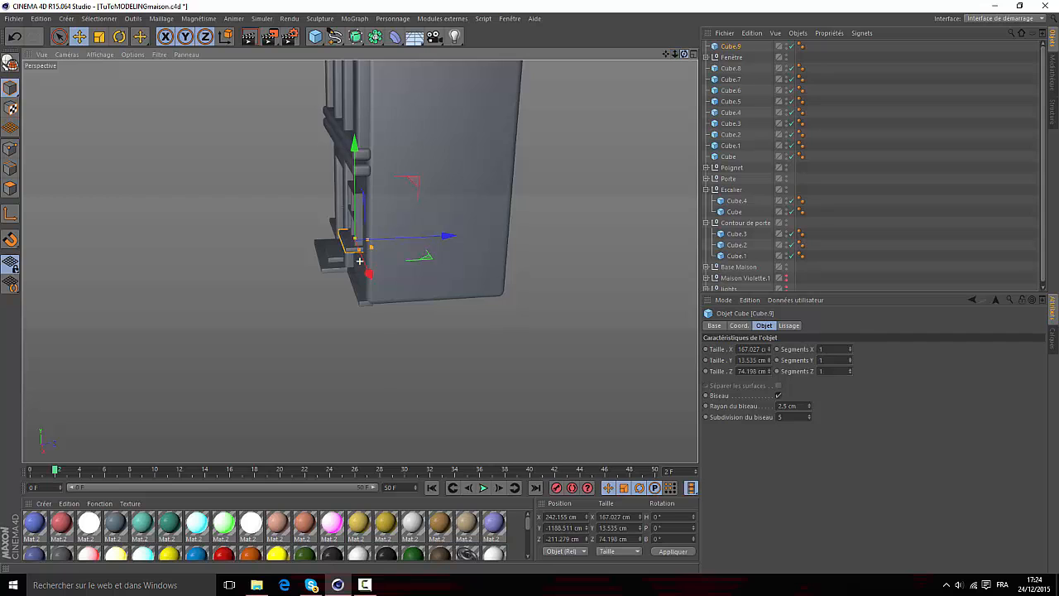
pyautogui.moveTo(360, 261); pyautogui.dragTo(363, 261)
pyautogui.keyDown('ctrl'); pyautogui.click(731, 57); pyautogui.keyUp('ctrl')
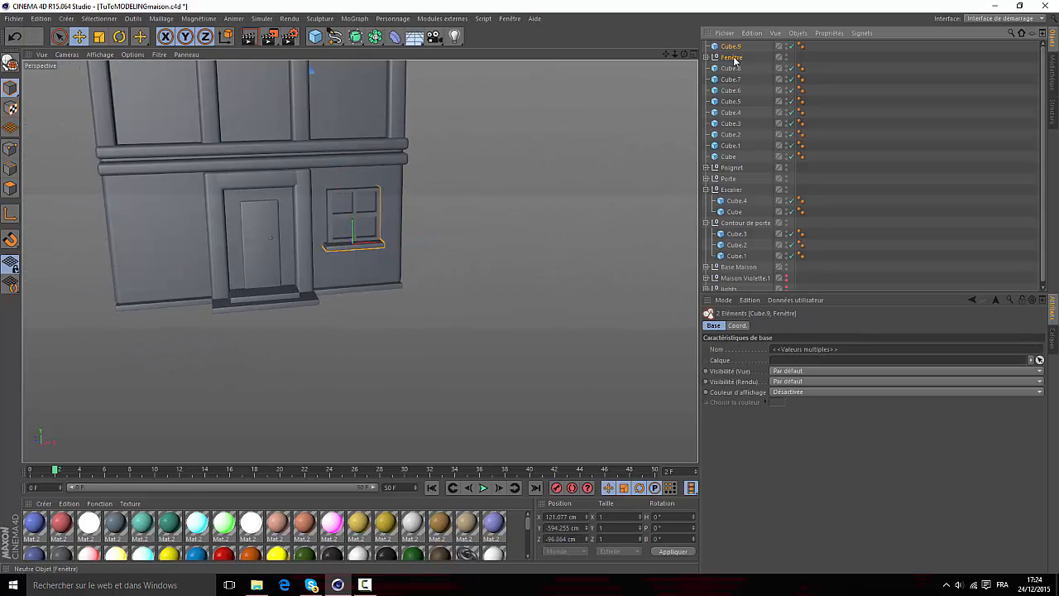
pyautogui.rightClick(734, 57)
pyautogui.click(787, 383)
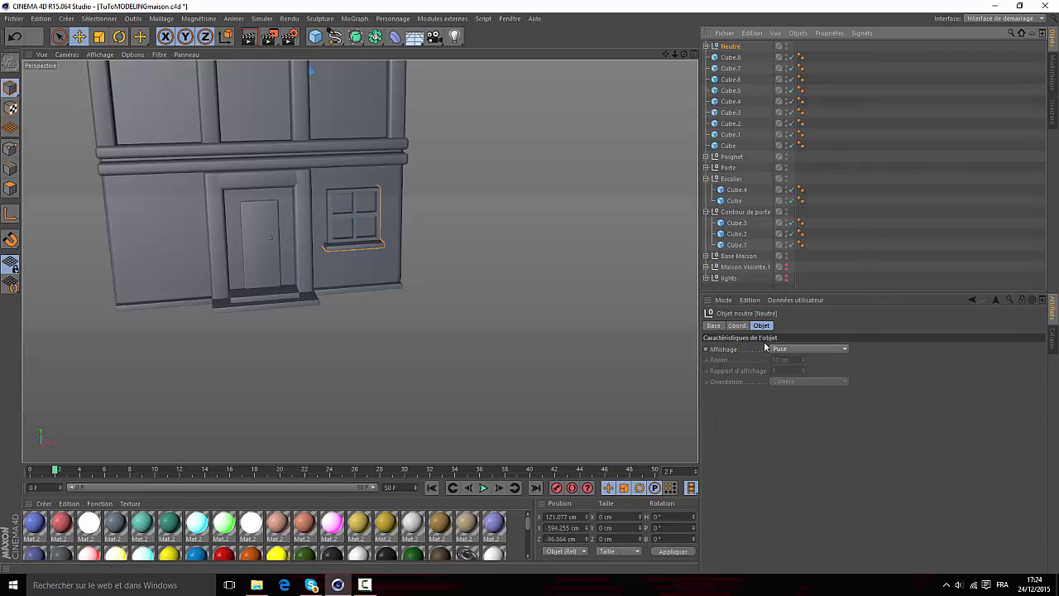
pyautogui.doubleClick(729, 46)
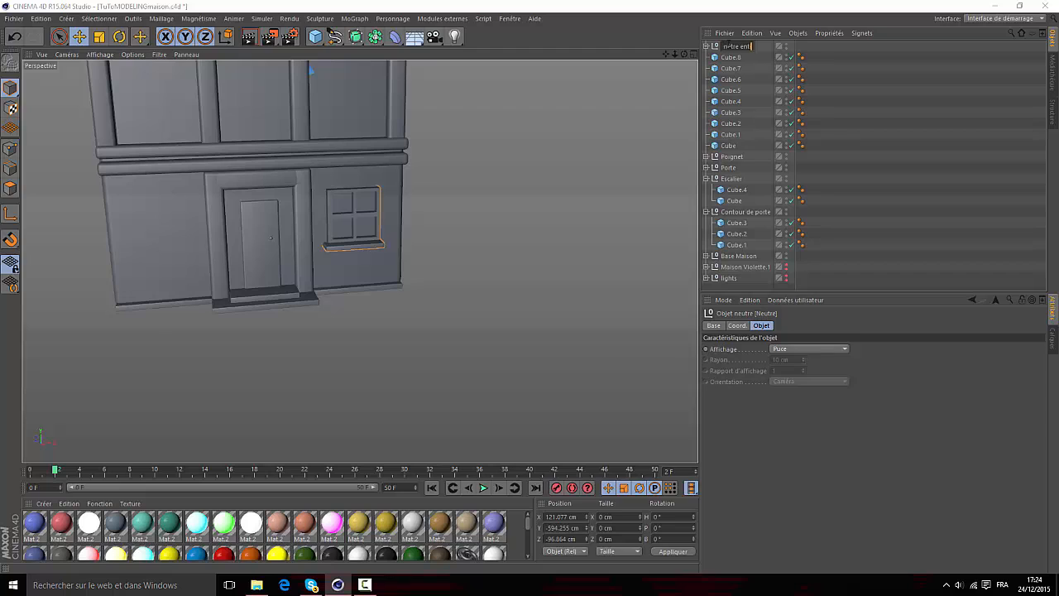
pyautogui.press('Escape')
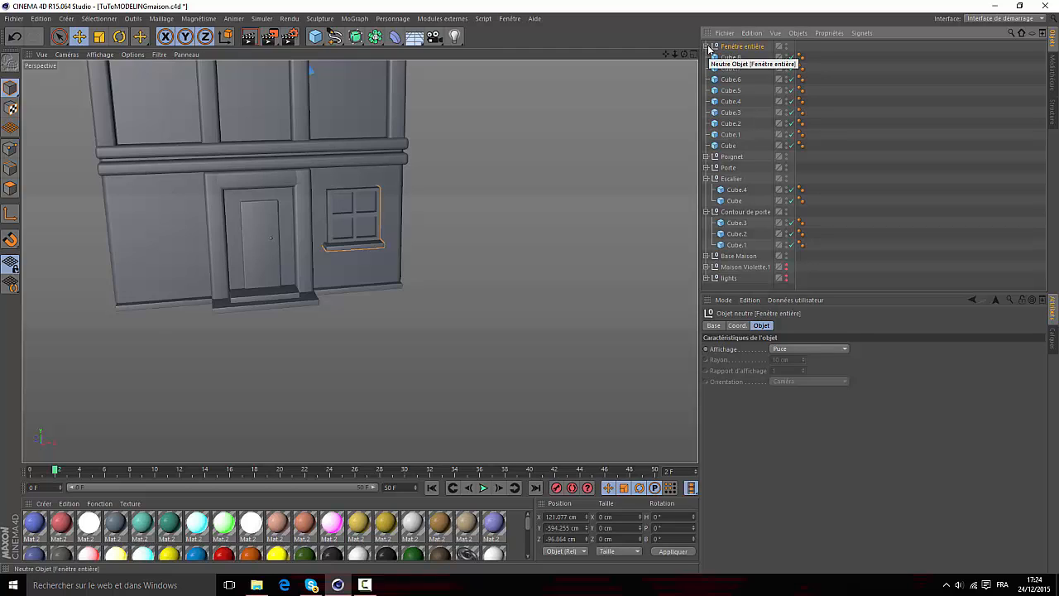
# - Expand the Fenêtre entière group and select the sill block inside it
pyautogui.click(707, 48)
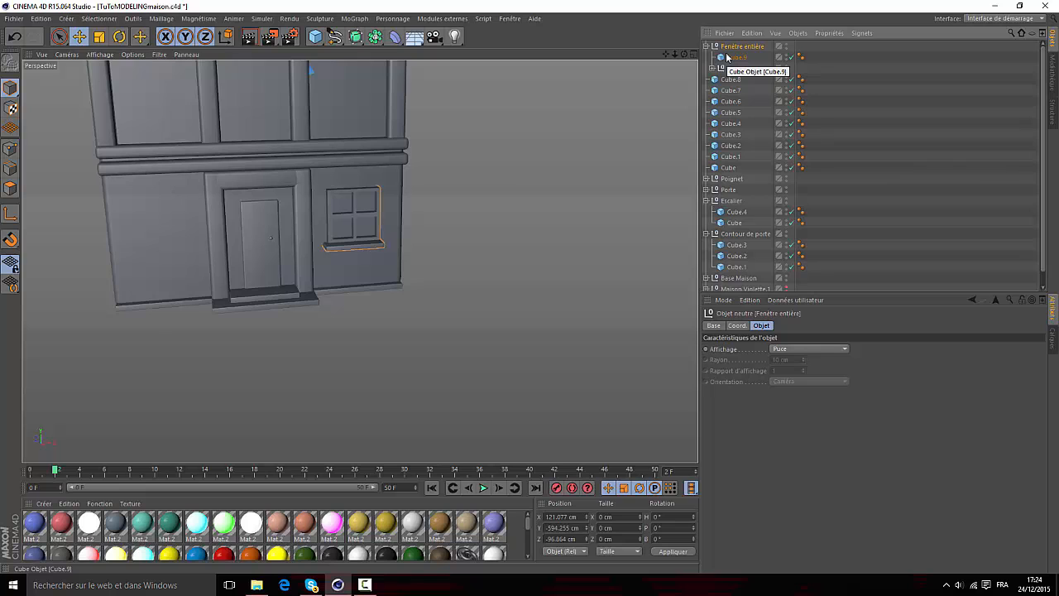
pyautogui.click(737, 58)
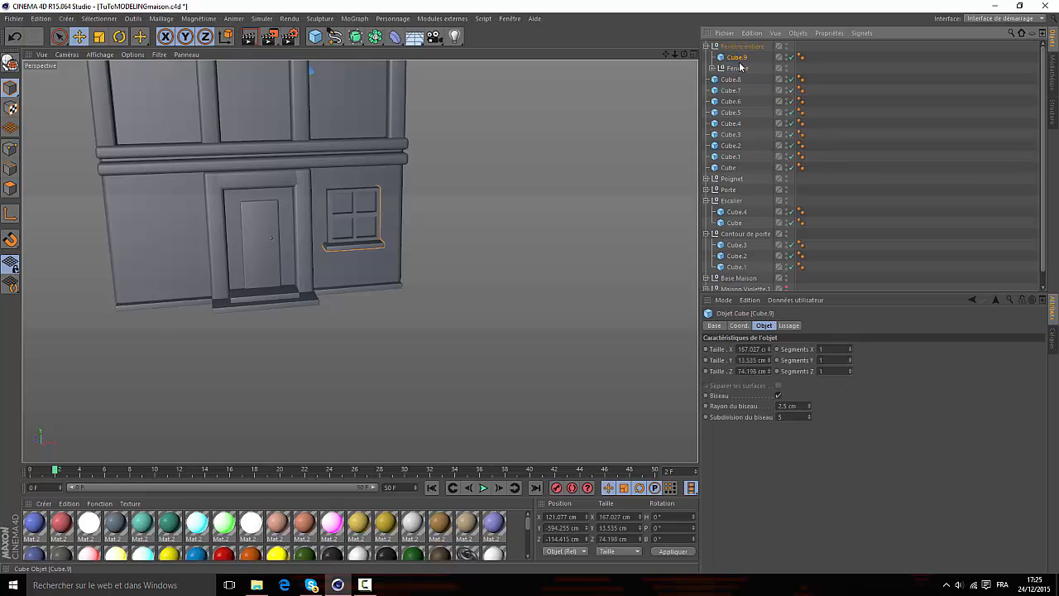
pyautogui.scroll(4, 357, 215)
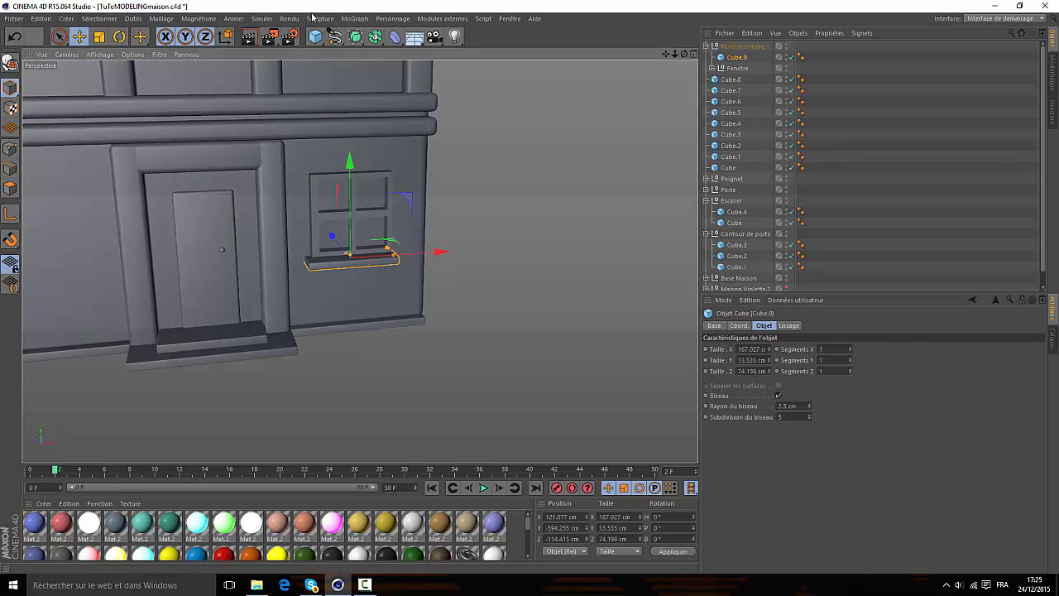
pyautogui.click(320, 41)
pyautogui.moveTo(675, 54); pyautogui.dragTo(733, 323)
pyautogui.moveTo(312, 71); pyautogui.dragTo(324, 403)
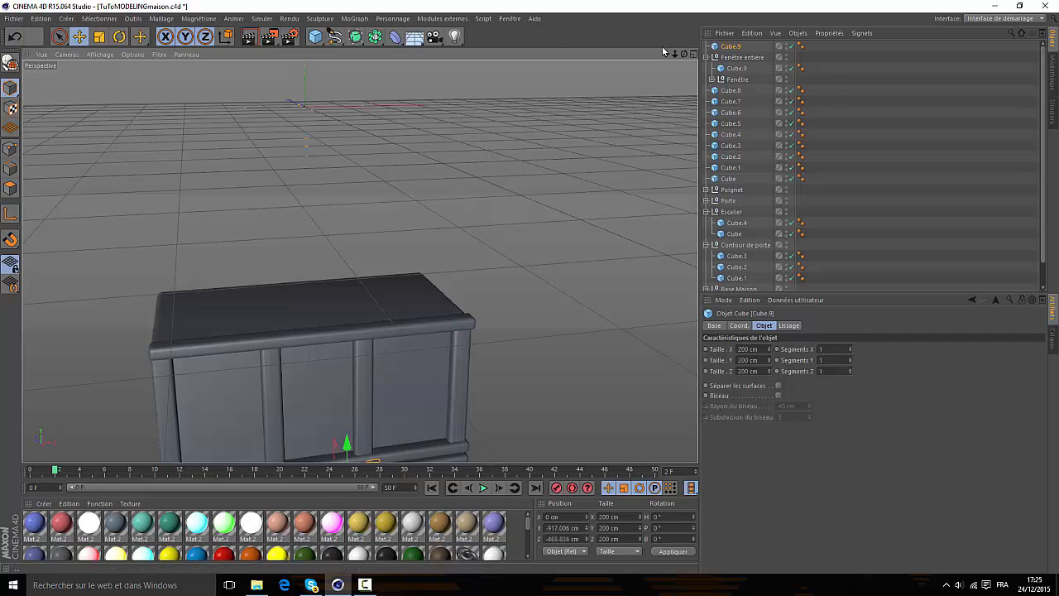
pyautogui.moveTo(665, 55); pyautogui.dragTo(585, 0)
pyautogui.scroll(6, 386, 318)
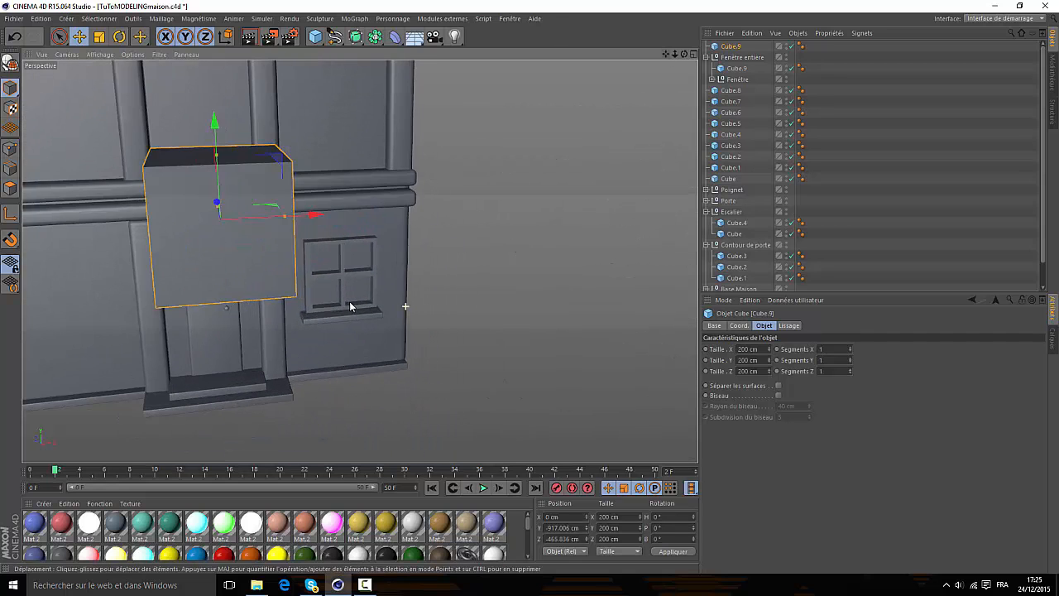
pyautogui.scroll(2, 351, 305)
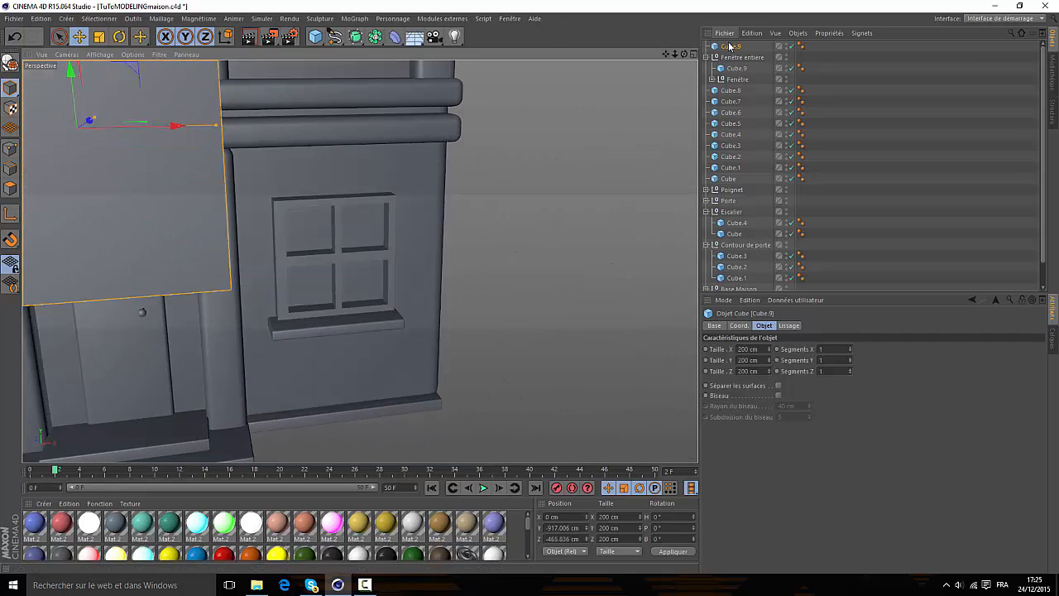
pyautogui.press('Delete')
# - Copy the base cube from the window's Booléen and paste it at the top level of the object hierarchy
pyautogui.click(739, 58)
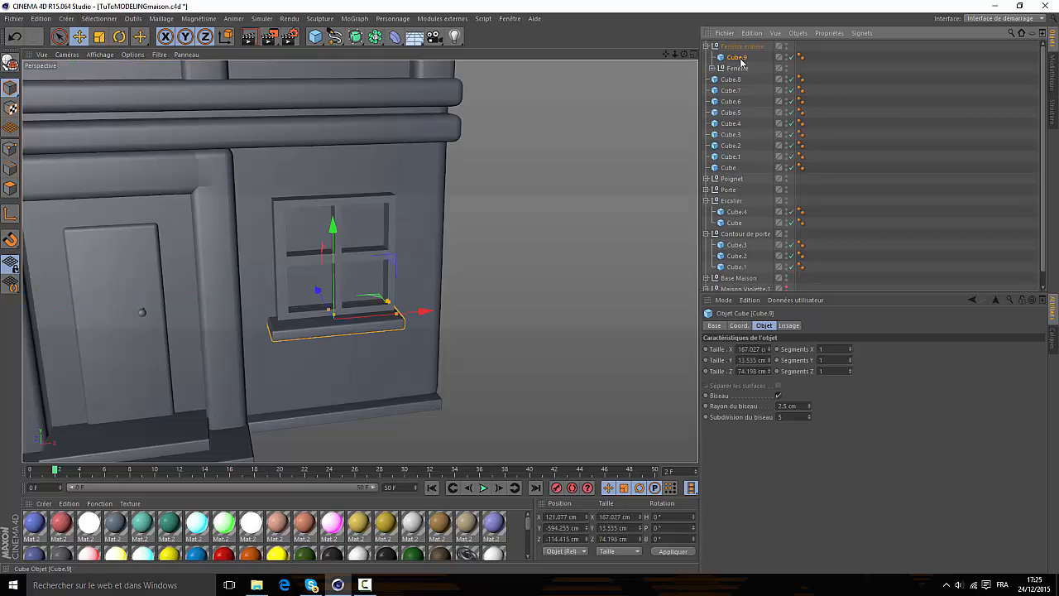
pyautogui.click(712, 69)
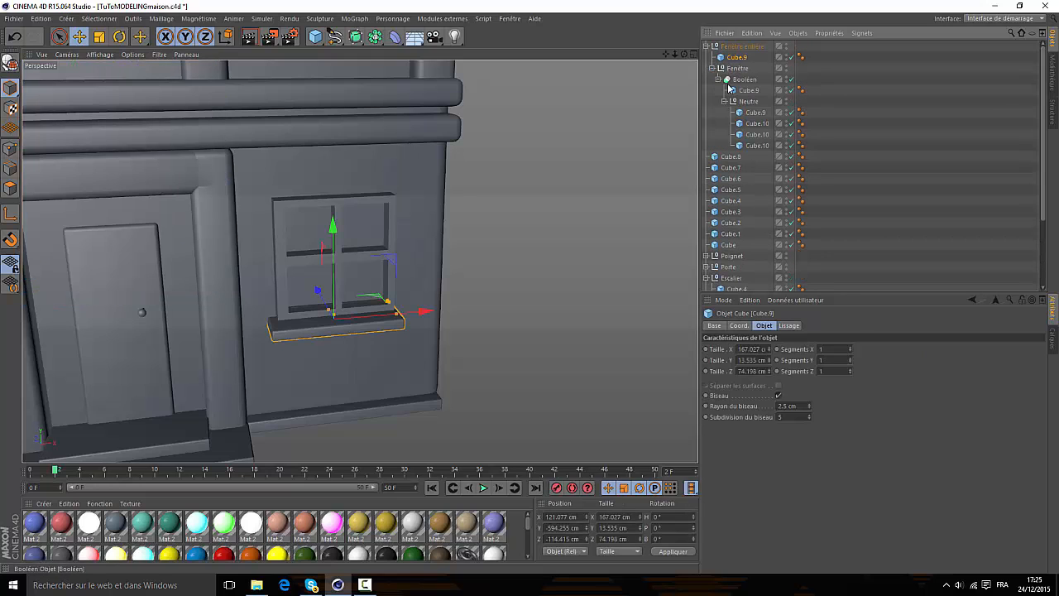
pyautogui.click(745, 90)
pyautogui.hotkey('ctrl', 'v')
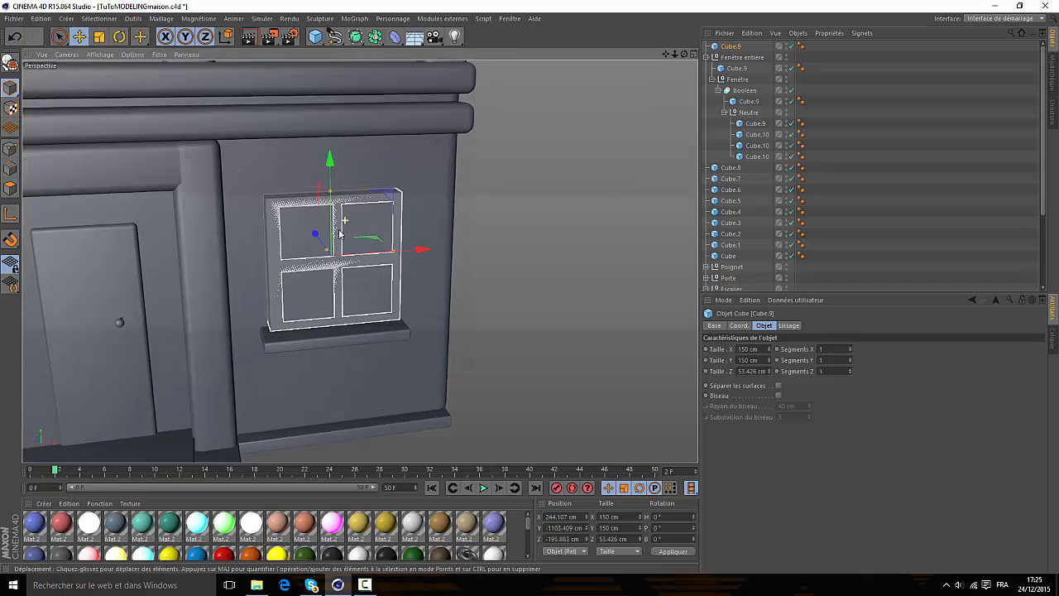
# - Thin the pasted cube to about 9.8 cm deep and move it to about Z -211 cm to form the window pane
pyautogui.scroll(5, 328, 234)
pyautogui.scroll(2, 328, 234)
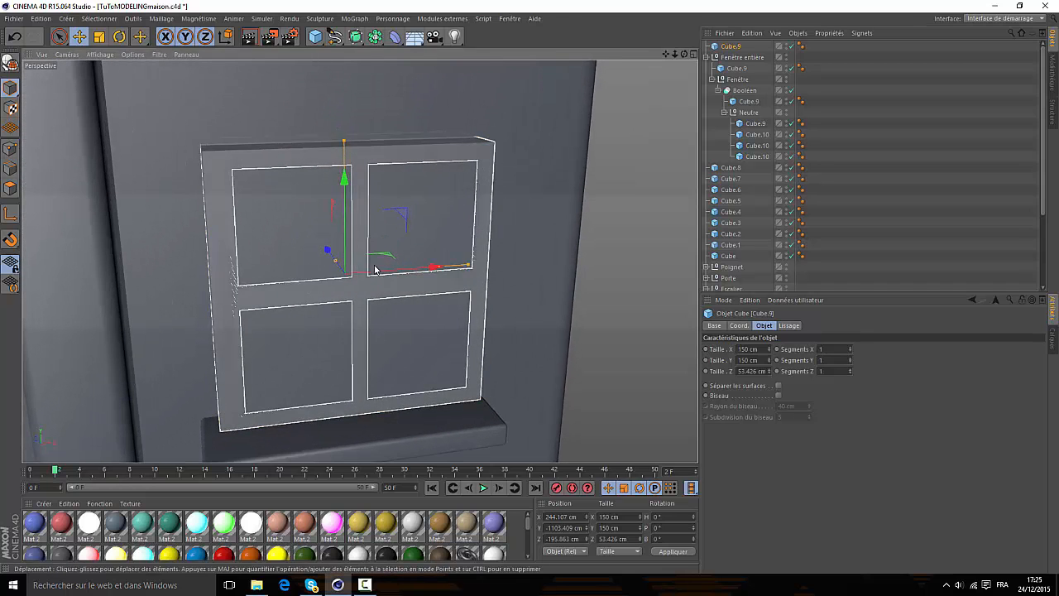
pyautogui.moveTo(686, 54); pyautogui.dragTo(295, 267)
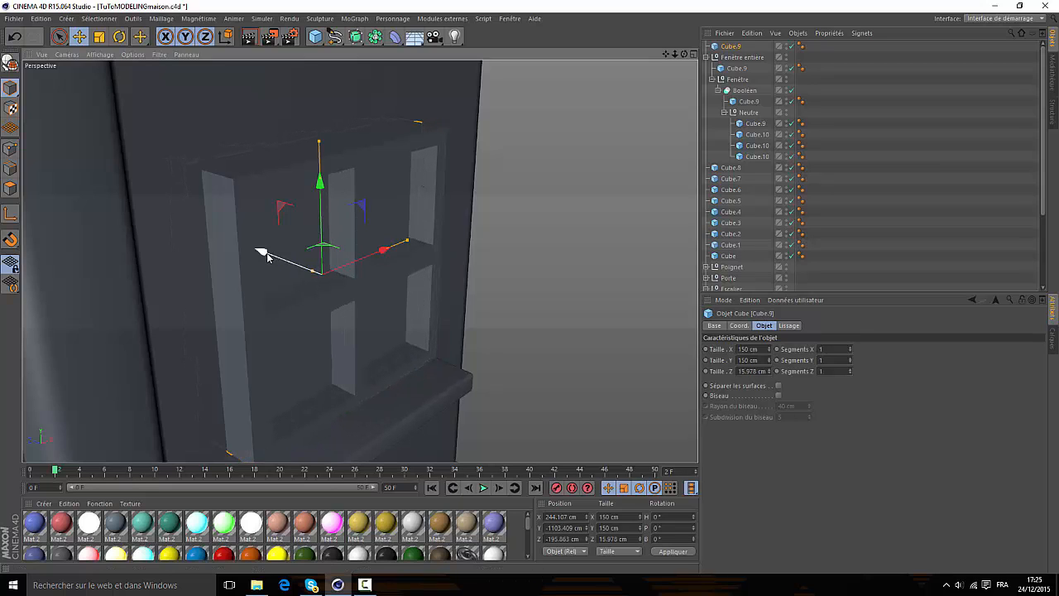
pyautogui.moveTo(267, 258); pyautogui.dragTo(336, 283)
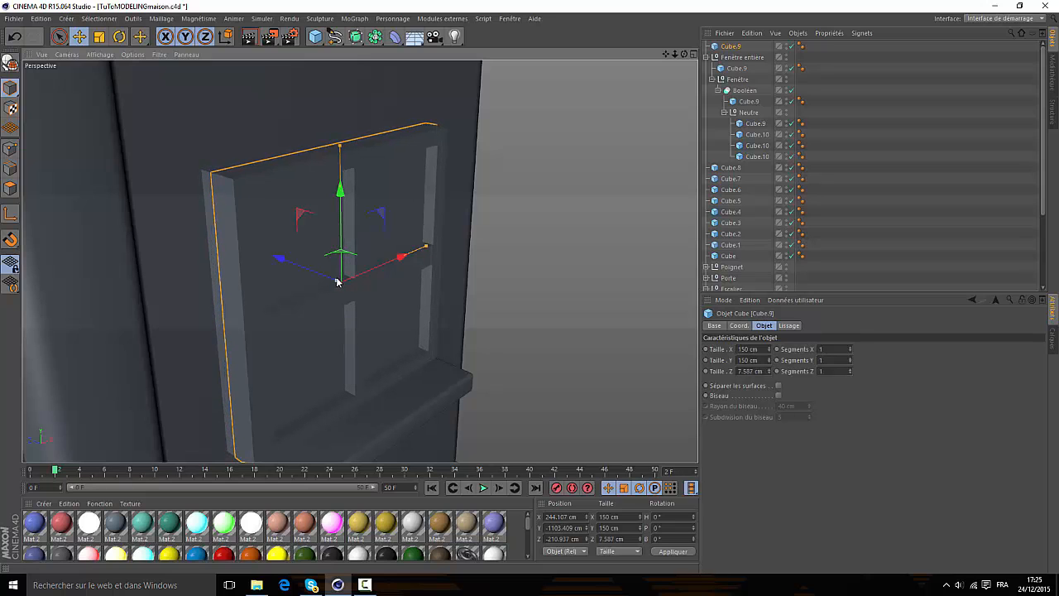
pyautogui.moveTo(685, 54); pyautogui.dragTo(528, 295)
# - Apply the Glass-Simple material to the window pane cube
pyautogui.click(465, 552)
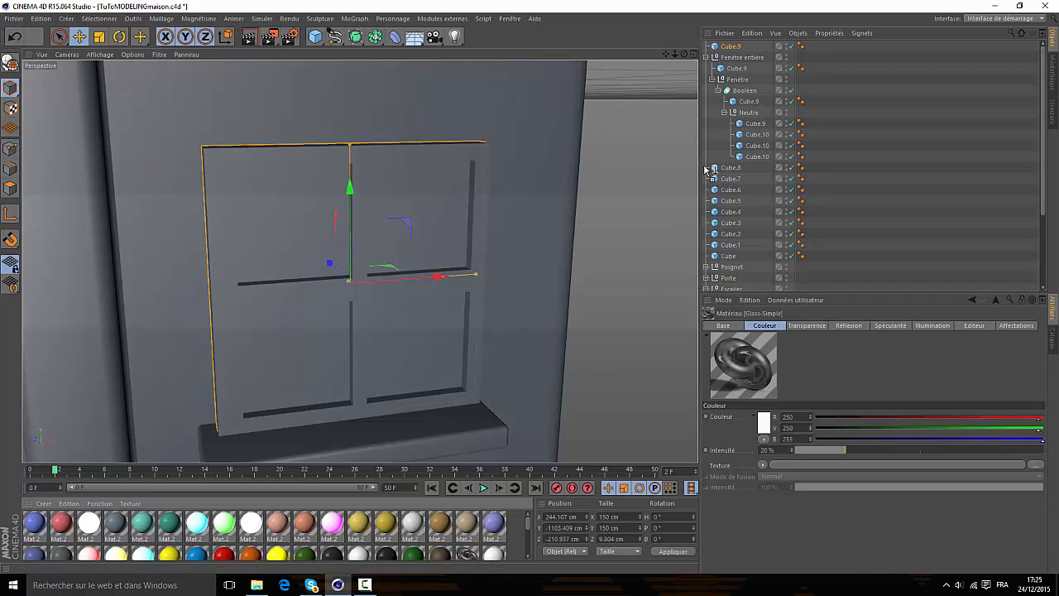
pyautogui.moveTo(734, 46); pyautogui.dragTo(360, 262)
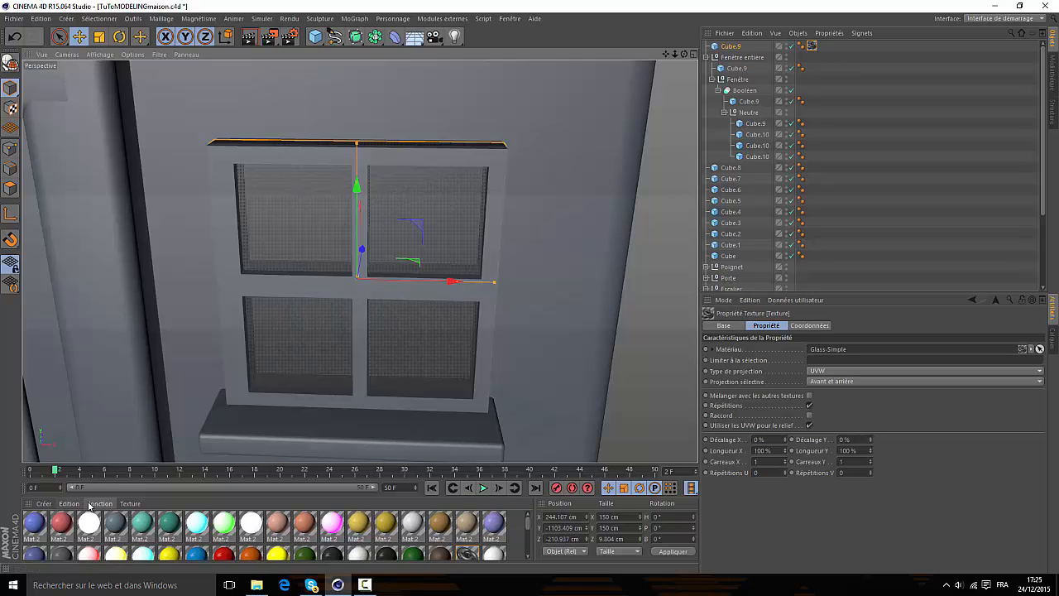
# - Look through the Lite glass material presets and check the colour settings of the existing Glass-Simple material
pyautogui.click(44, 504)
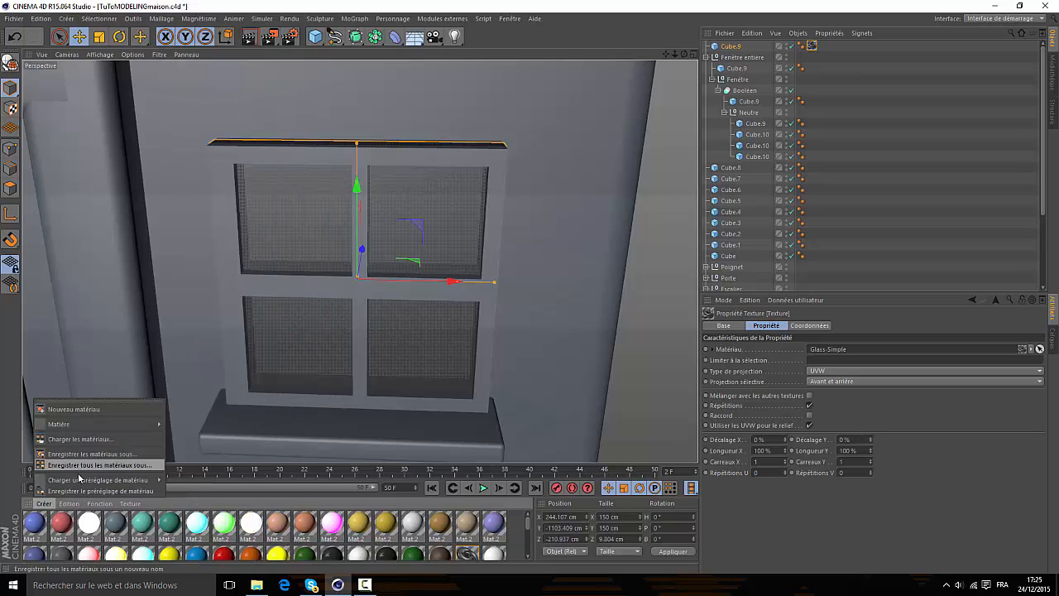
pyautogui.moveTo(82, 484)
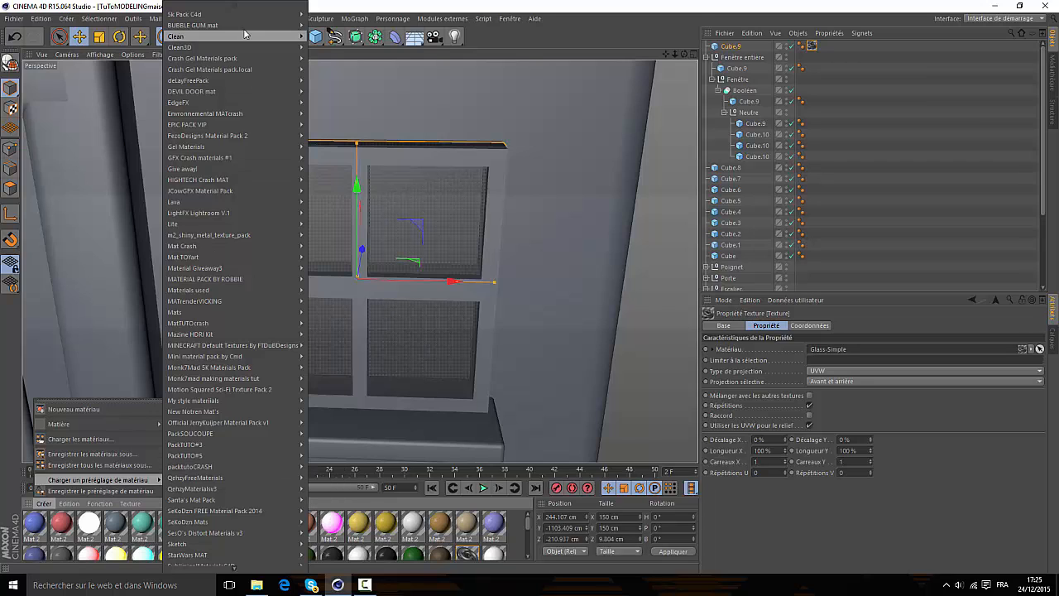
pyautogui.moveTo(227, 224)
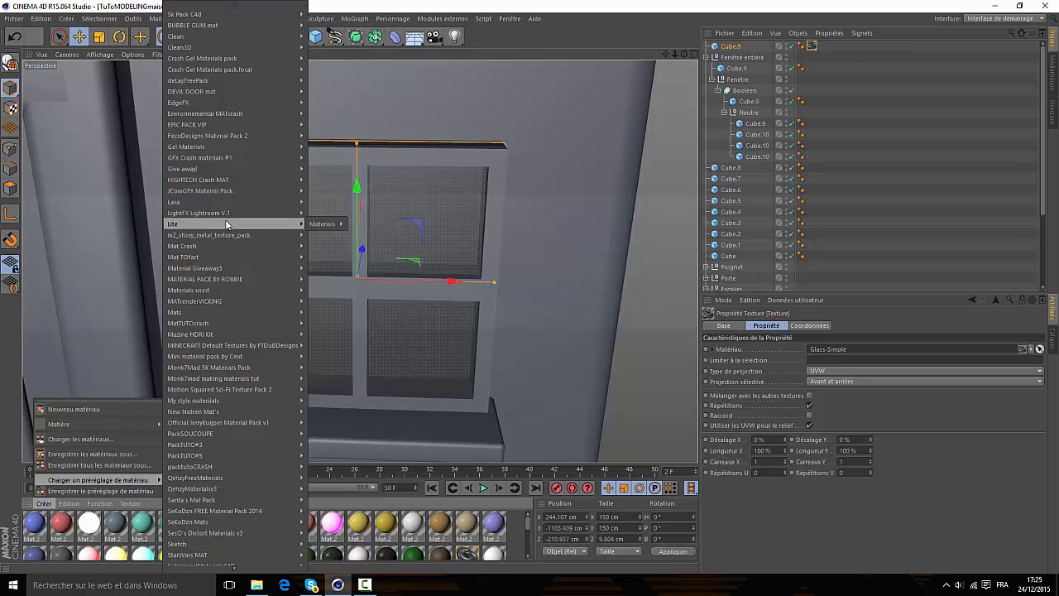
pyautogui.moveTo(331, 225)
pyautogui.moveTo(380, 227)
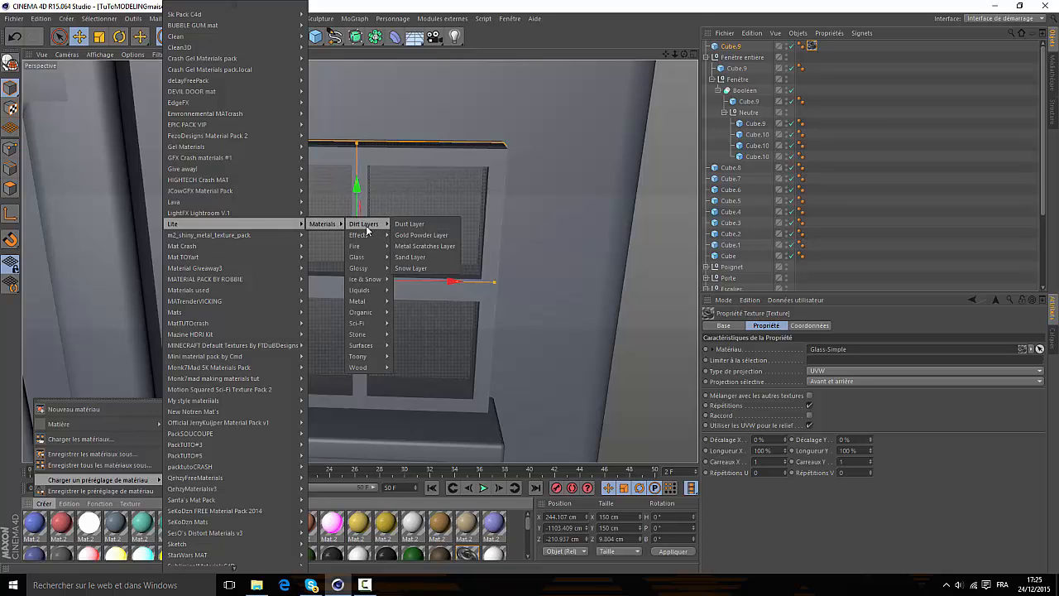
pyautogui.moveTo(362, 267)
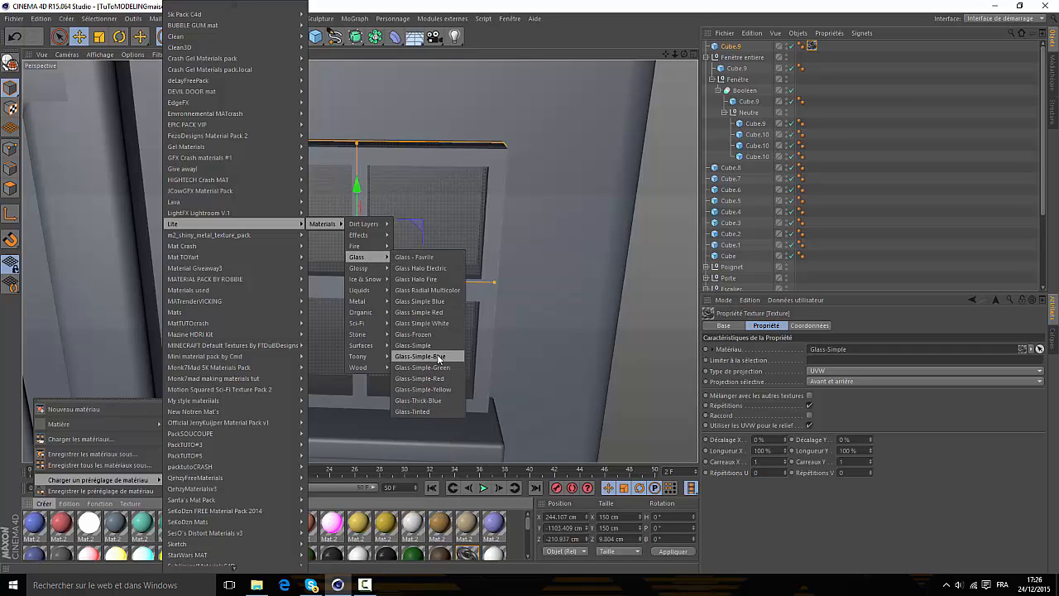
pyautogui.click(528, 528)
pyautogui.scroll(-1, 529, 530)
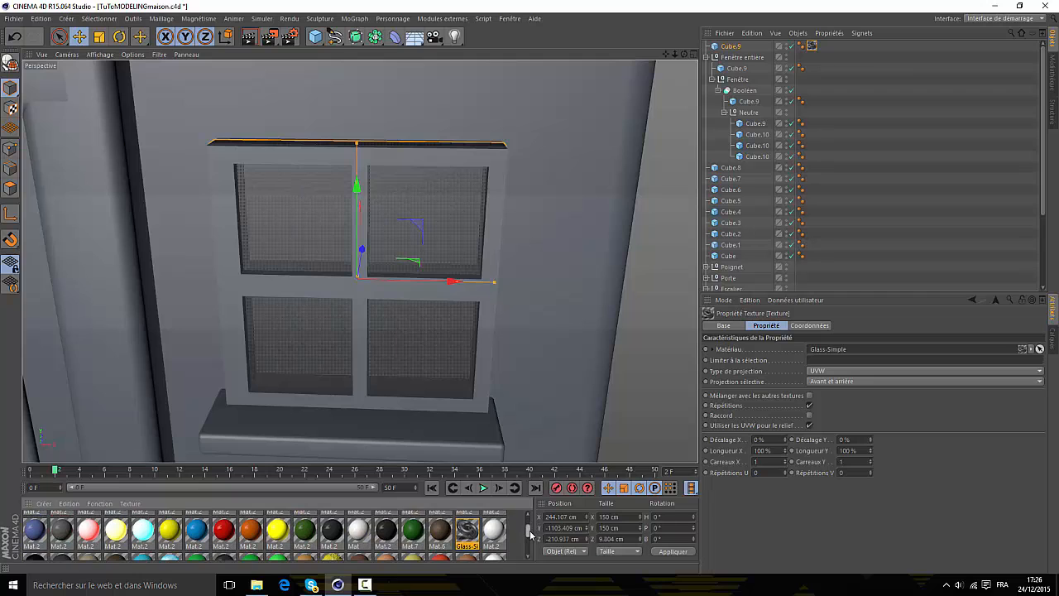
pyautogui.doubleClick(469, 534)
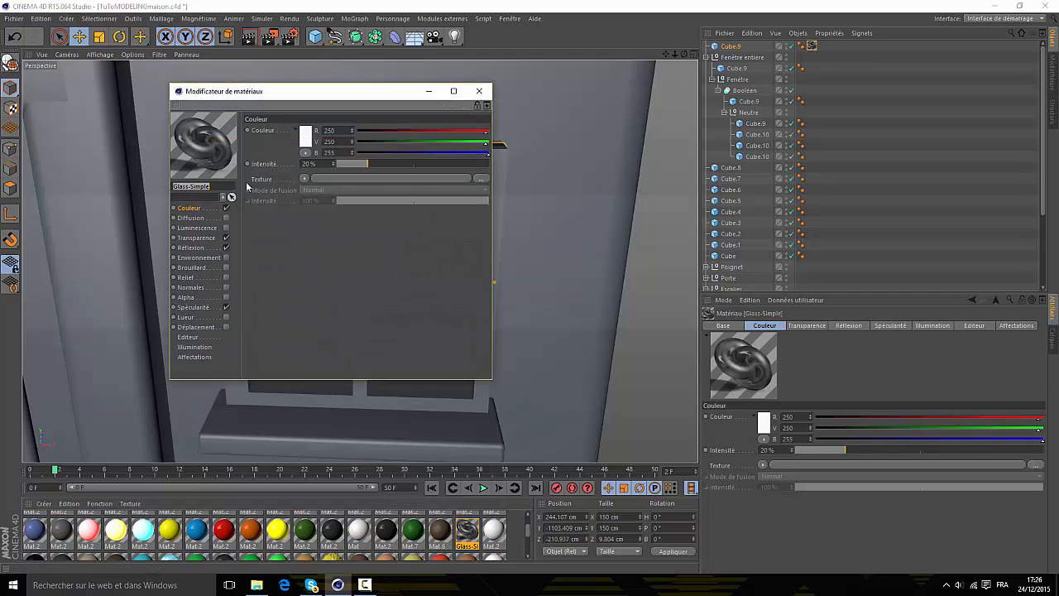
pyautogui.click(479, 91)
# - Load a second Glass-Simple material from the Lite library's Glass presets
pyautogui.click(44, 503)
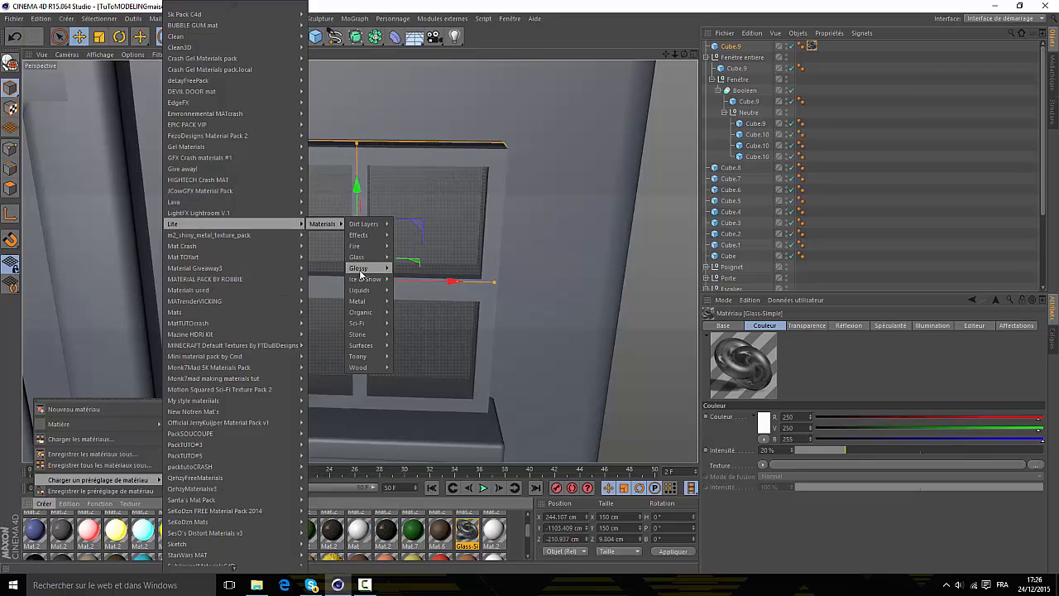
pyautogui.moveTo(361, 261)
pyautogui.click(429, 347)
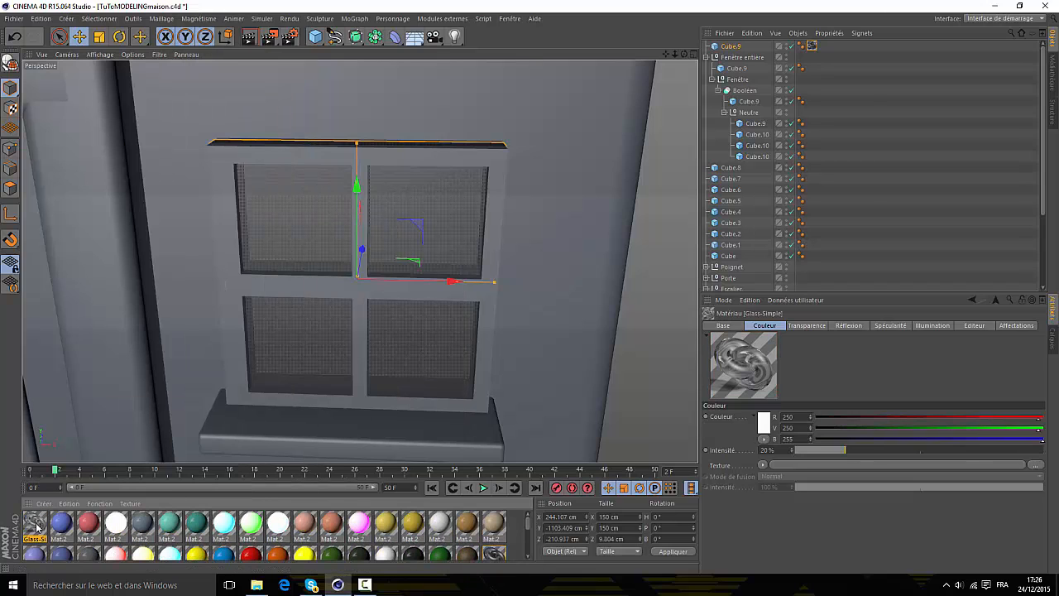
# - Set the newly loaded Glass-Simple material's colour to dark grey, RGB 57, 57, 57
pyautogui.doubleClick(36, 524)
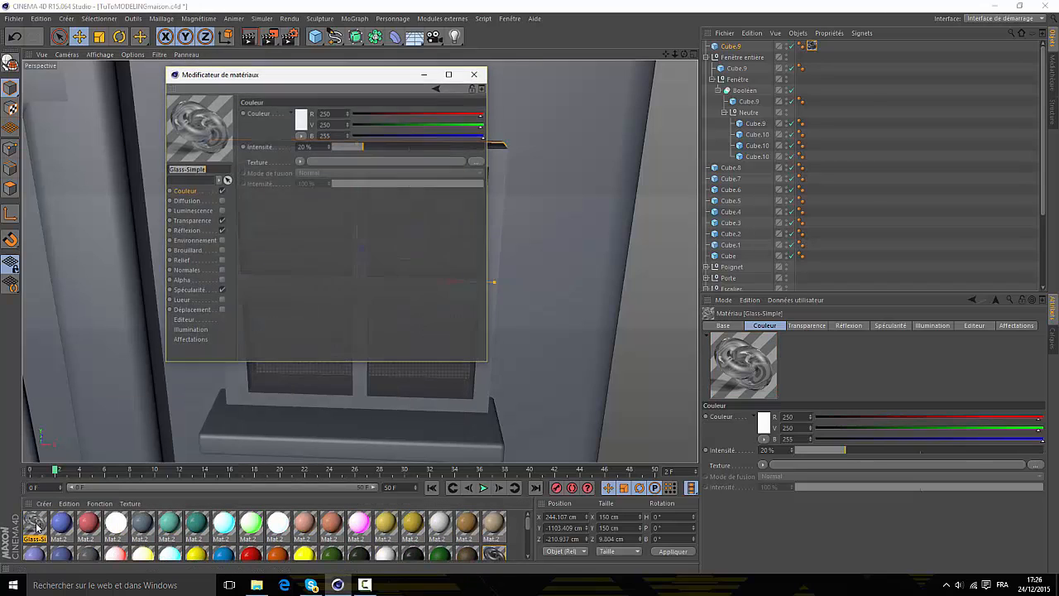
pyautogui.click(296, 118)
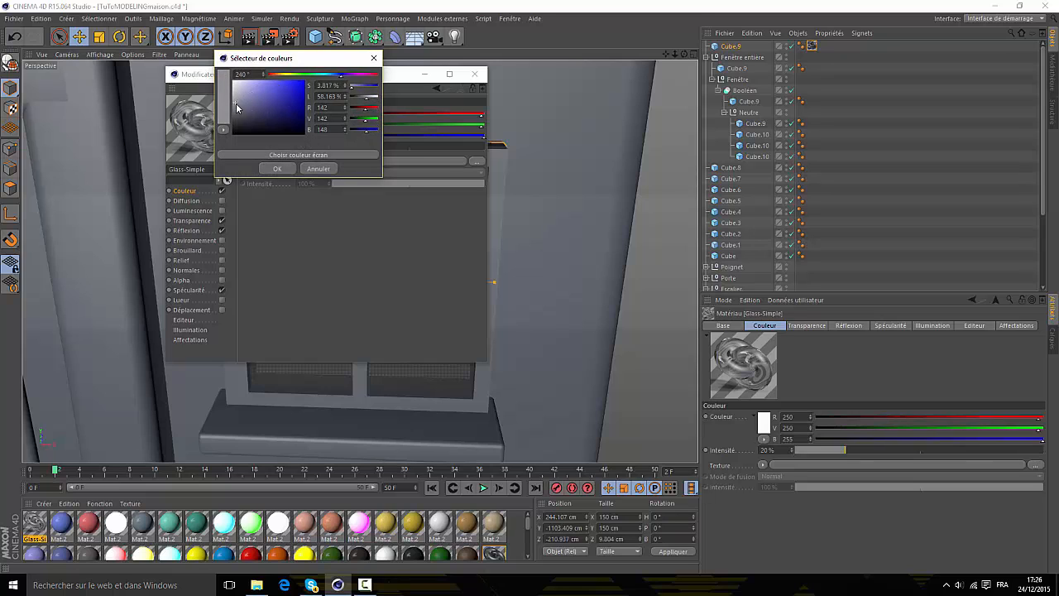
pyautogui.click(277, 169)
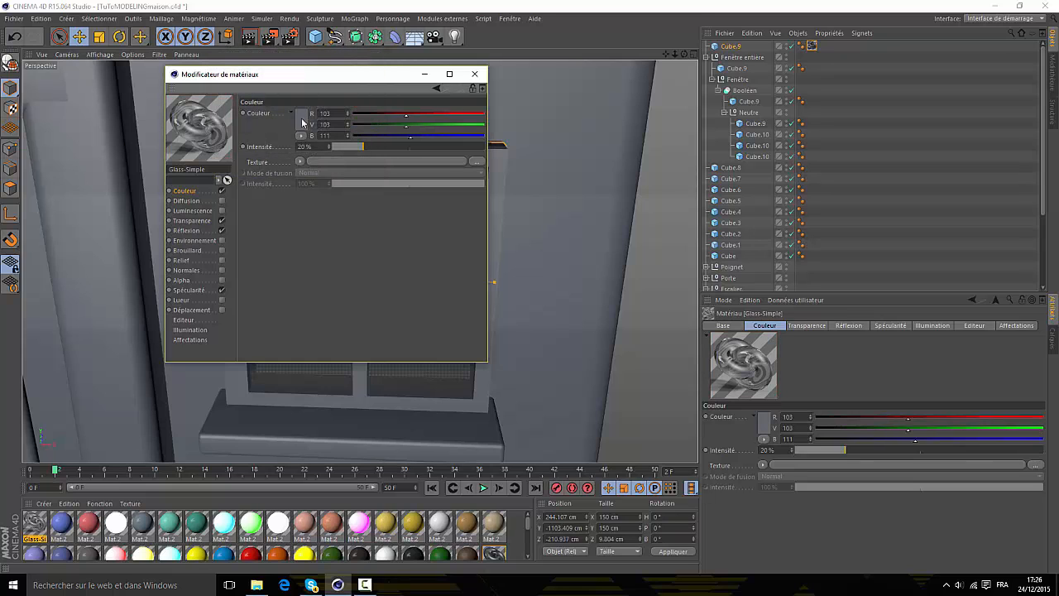
pyautogui.click(302, 122)
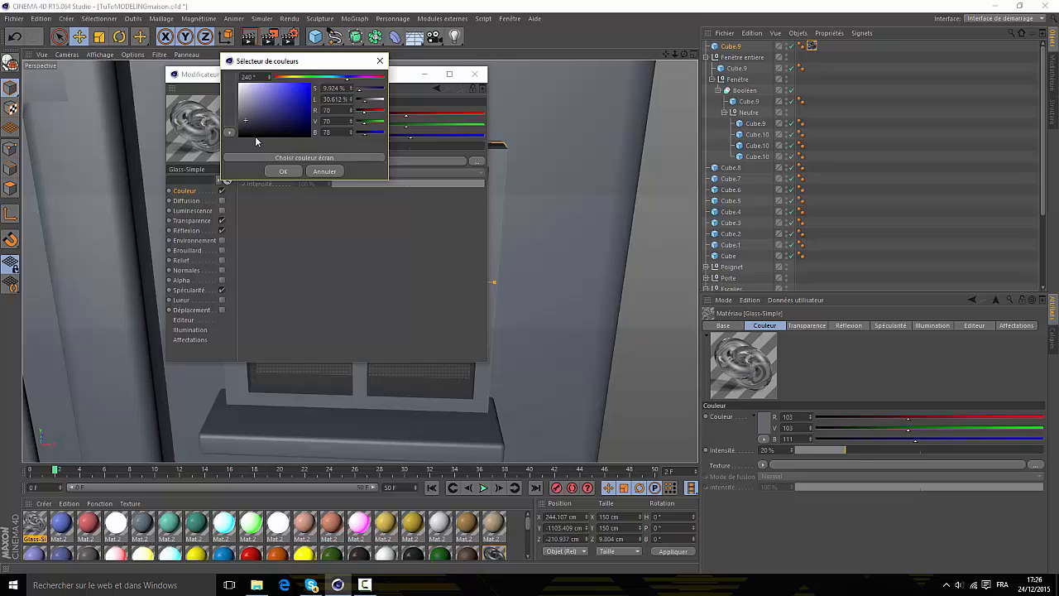
pyautogui.click(283, 171)
pyautogui.click(269, 126)
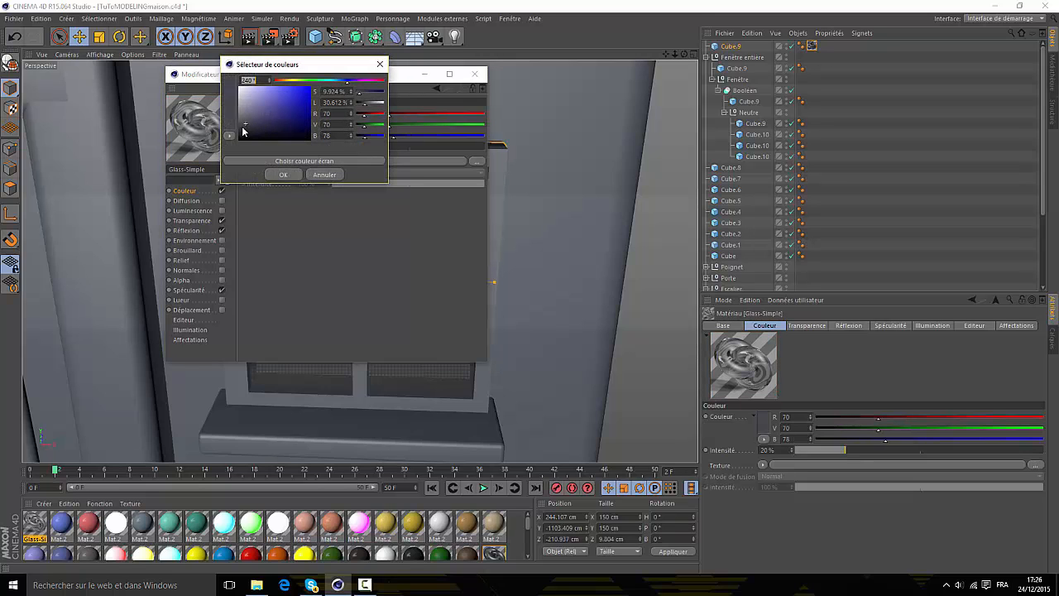
pyautogui.click(283, 175)
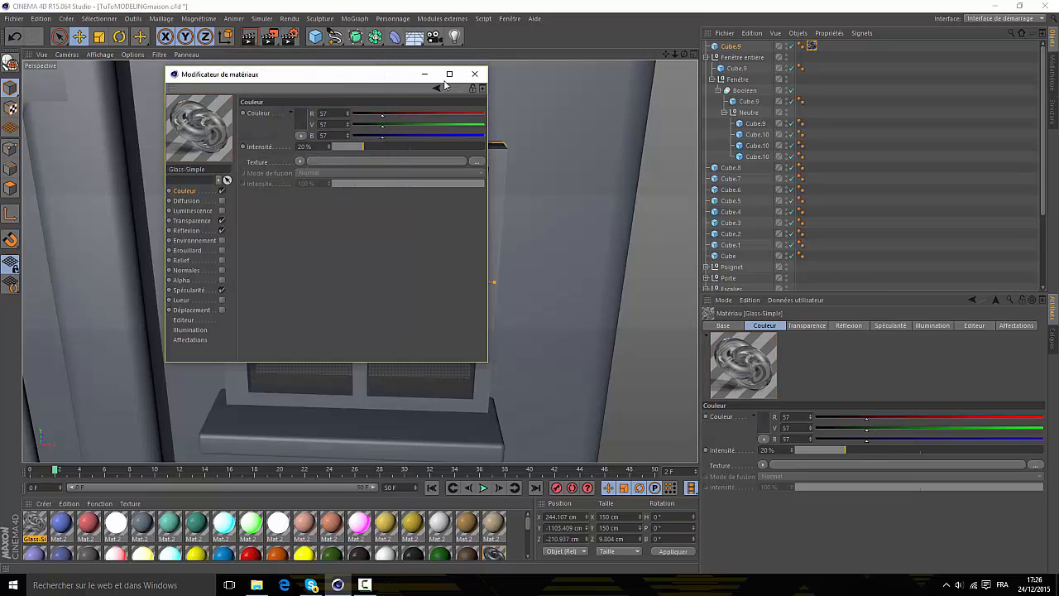
pyautogui.click(474, 75)
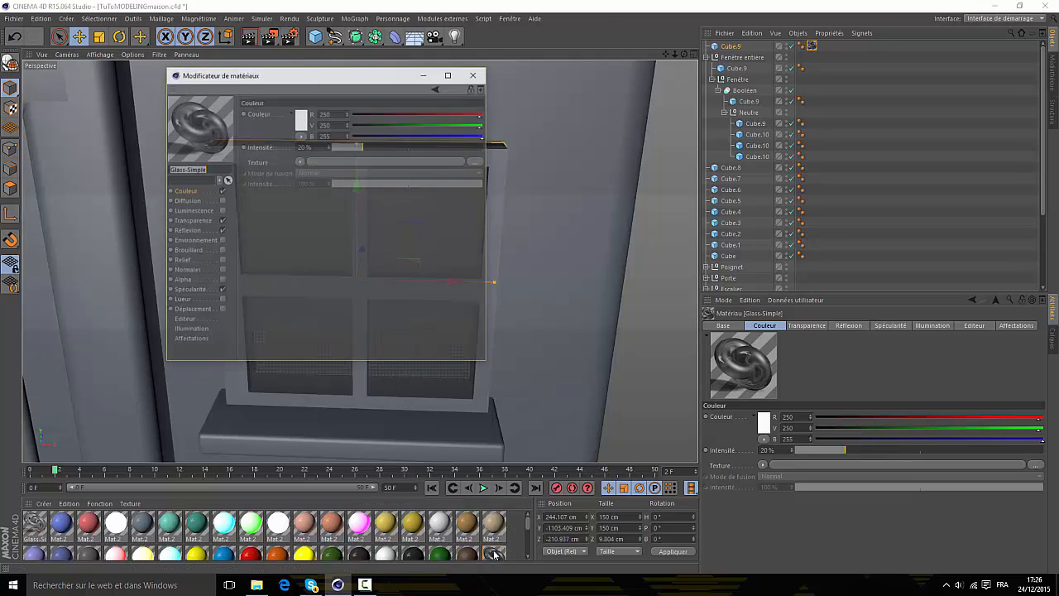
# - Examine the colour, diffusion, transparency, reflection and specular settings of the original Glass-Simple material
pyautogui.click(195, 221)
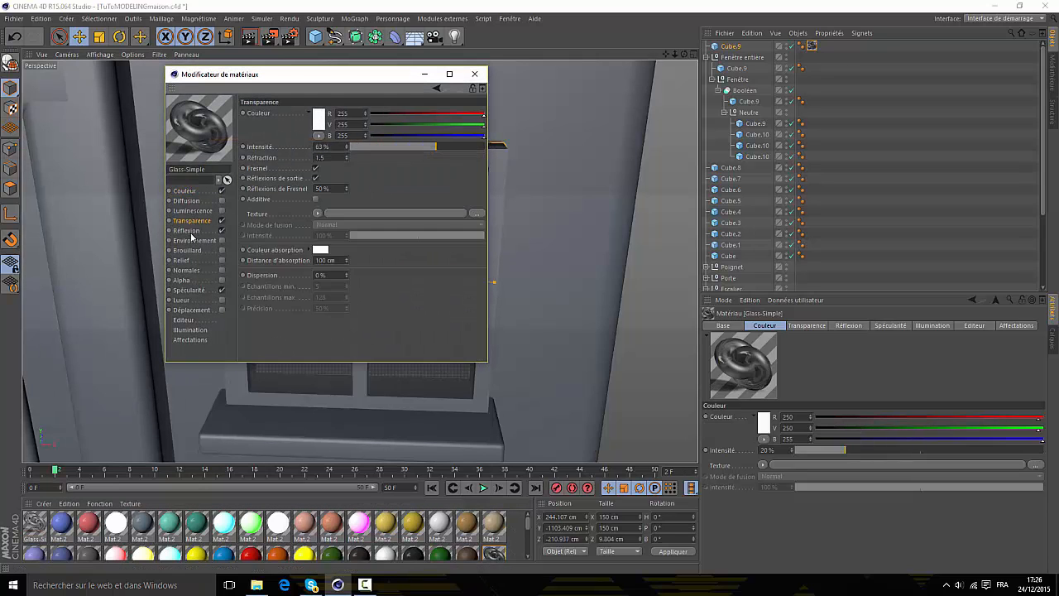
pyautogui.click(191, 231)
pyautogui.click(198, 291)
pyautogui.click(187, 191)
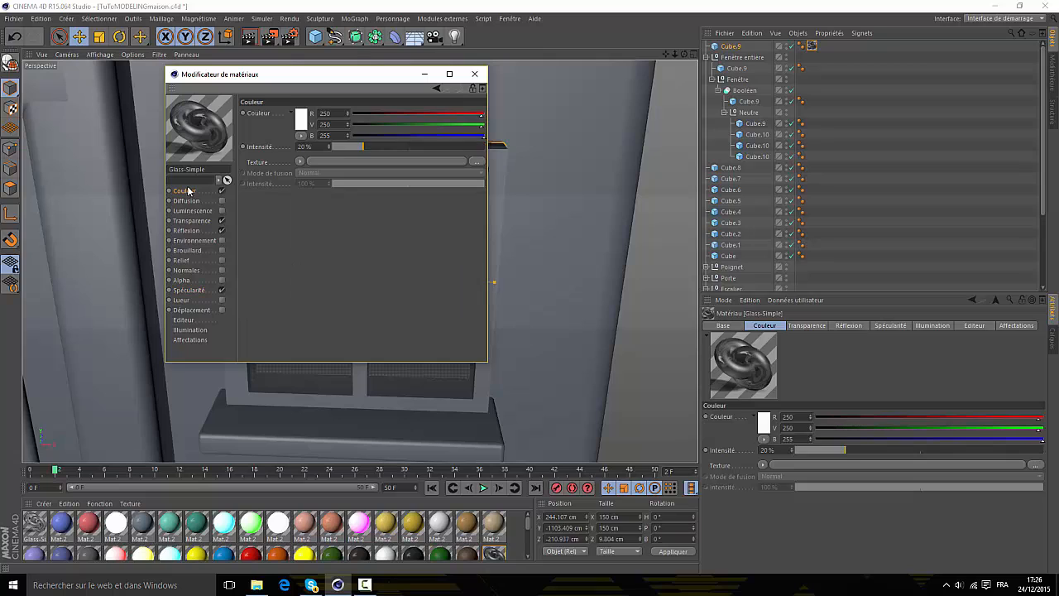
pyautogui.click(192, 203)
pyautogui.click(185, 191)
pyautogui.click(192, 222)
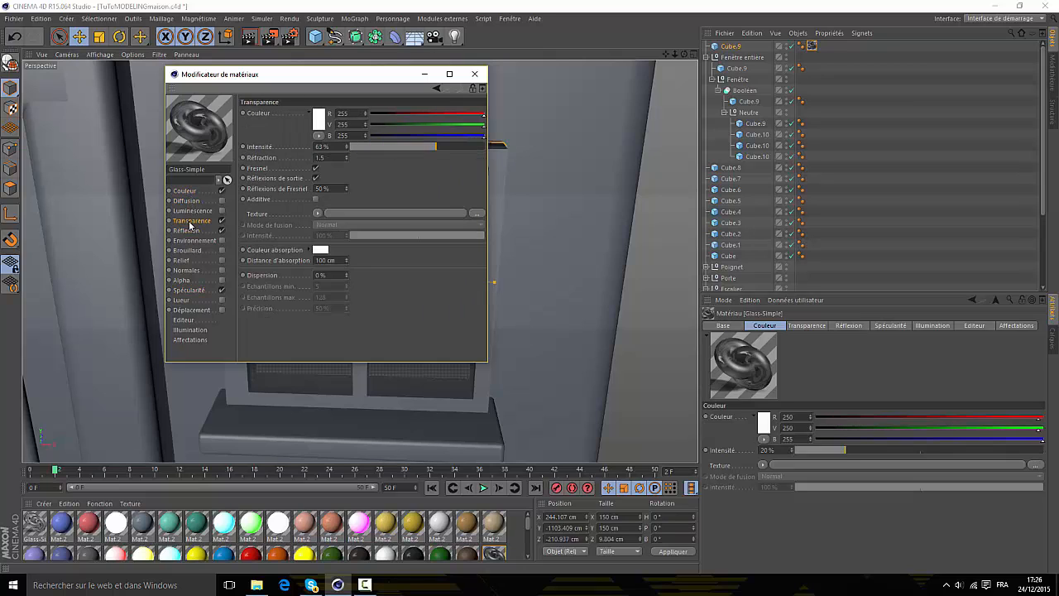
pyautogui.click(188, 231)
pyautogui.click(475, 73)
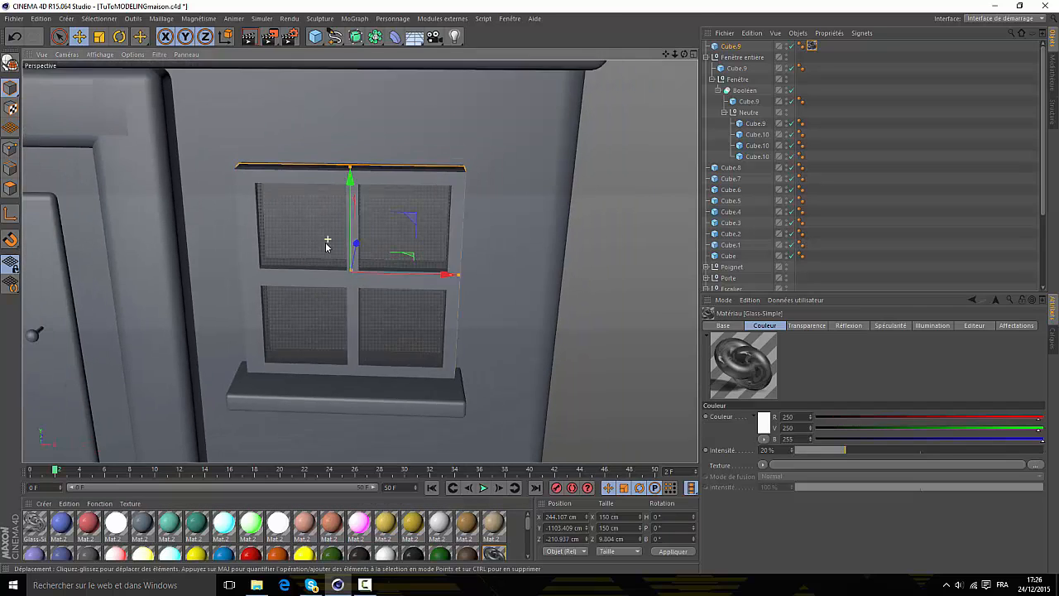
# - Move the glass pane cube into the Fenêtre entière group and collapse that group
pyautogui.scroll(-5, 327, 244)
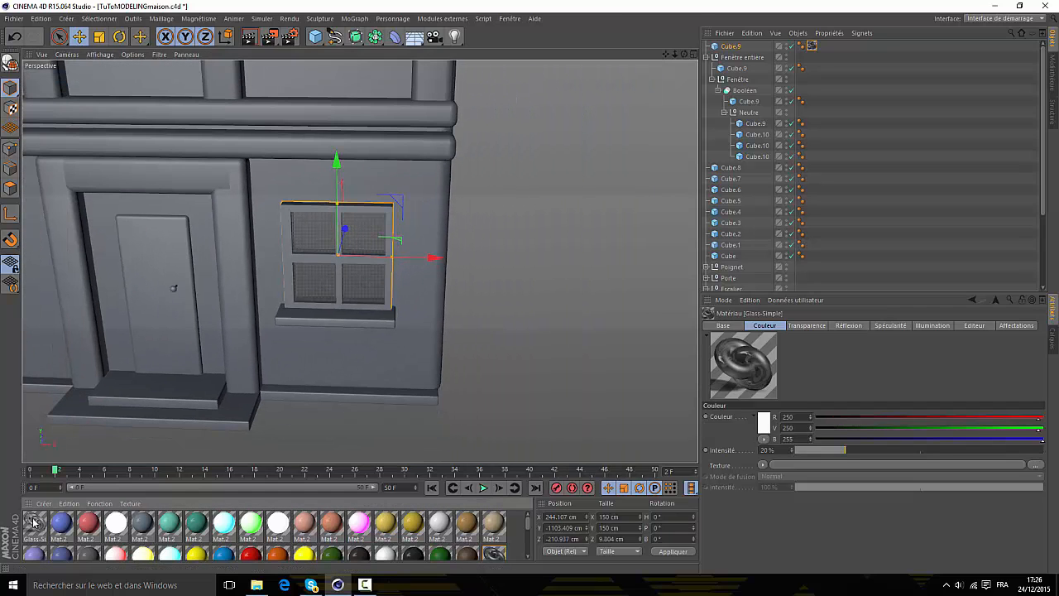
pyautogui.click(33, 522)
pyautogui.scroll(4, 457, 238)
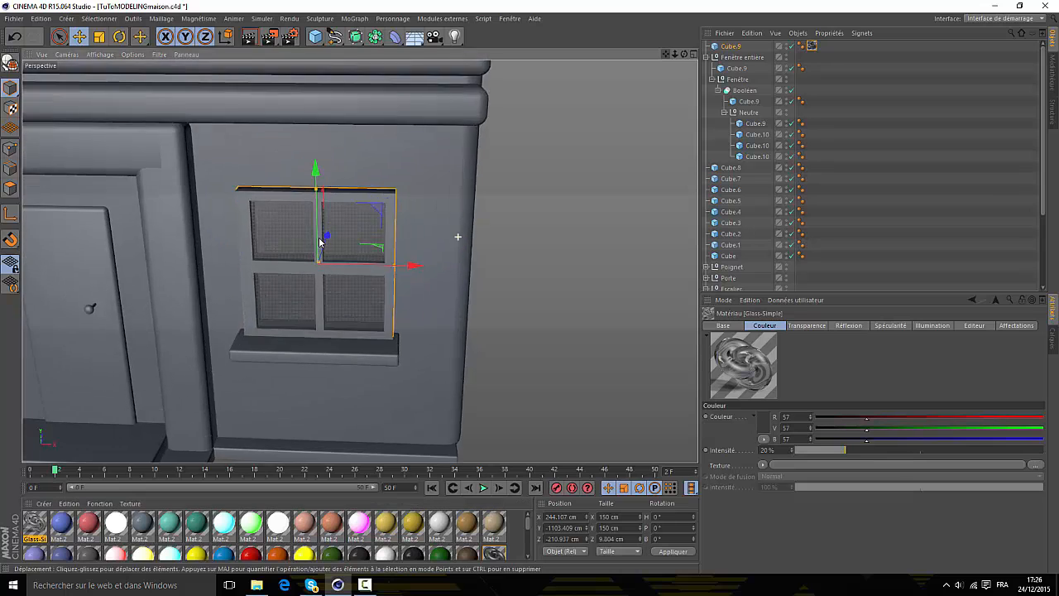
pyautogui.scroll(6, 320, 242)
pyautogui.scroll(-4, 334, 385)
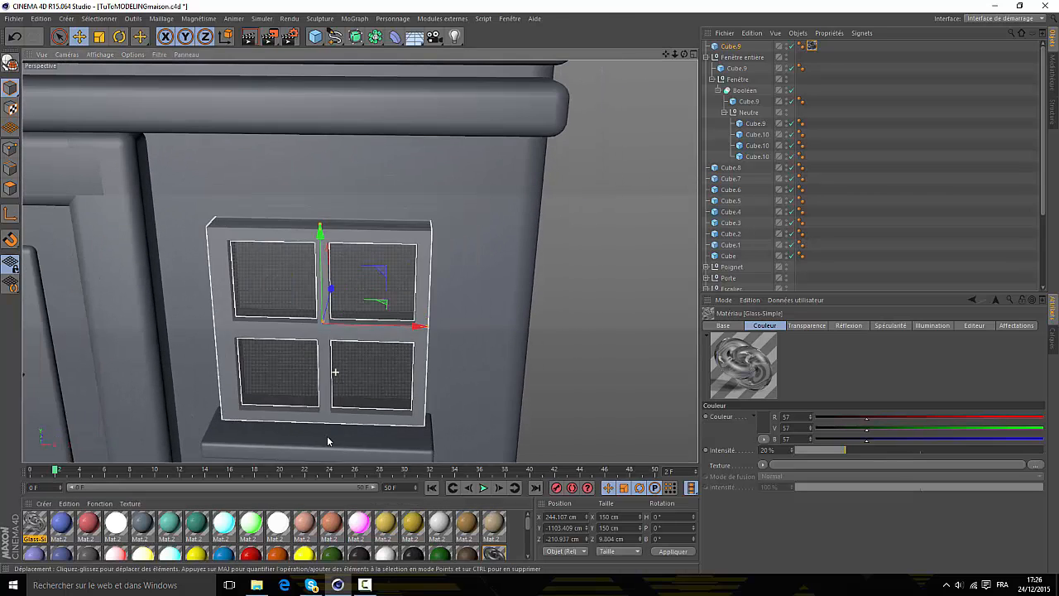
pyautogui.scroll(-3, 444, 254)
pyautogui.moveTo(725, 47); pyautogui.dragTo(736, 61)
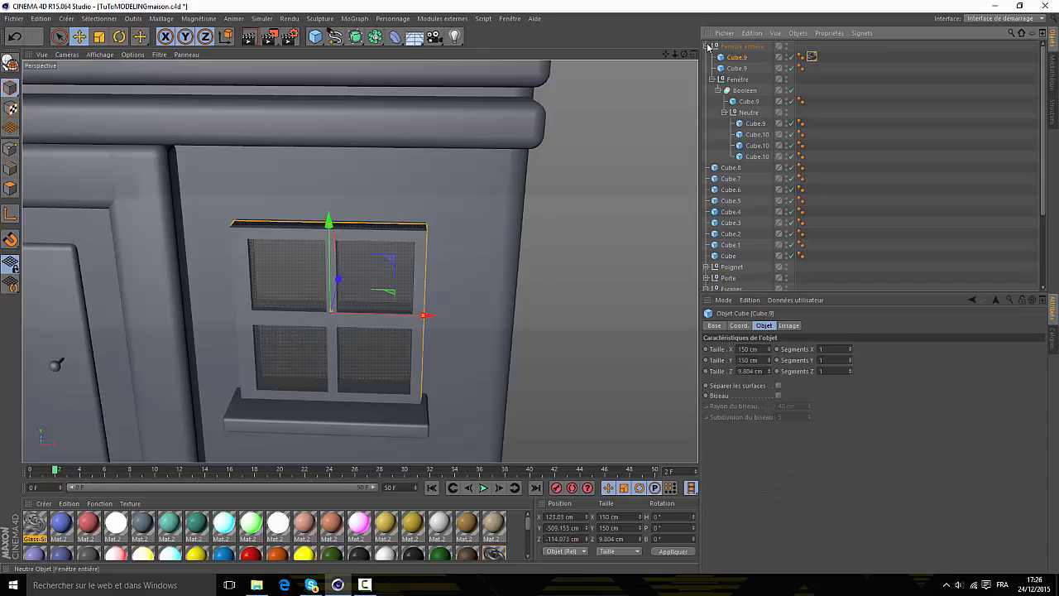
pyautogui.click(708, 47)
# - Duplicate the Fenêtre entière group and place the copy on the ground floor left of the door, at about X -399 cm
pyautogui.scroll(-5, 507, 186)
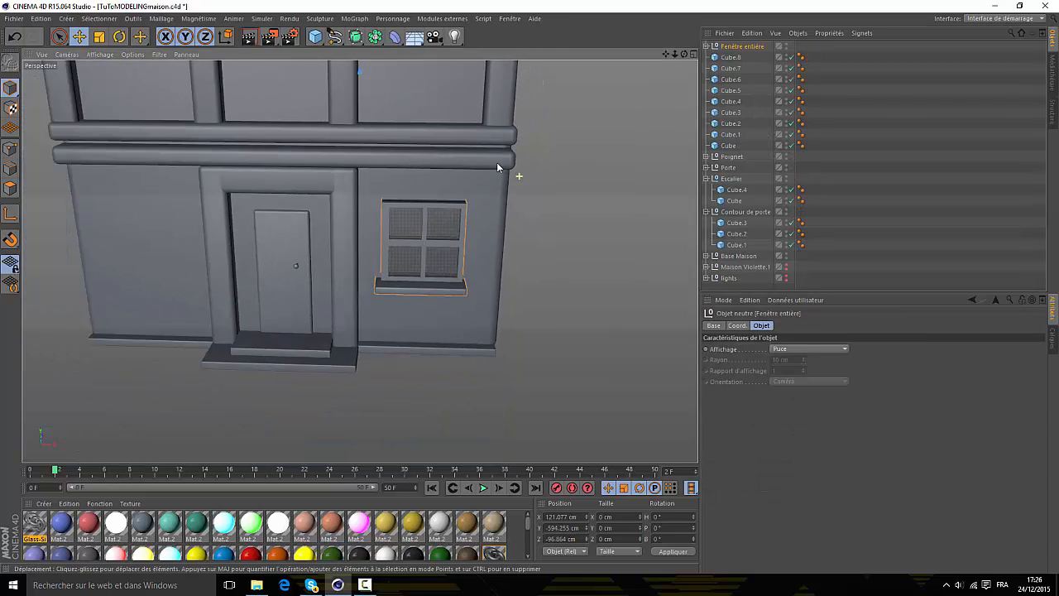
pyautogui.scroll(-8, 497, 165)
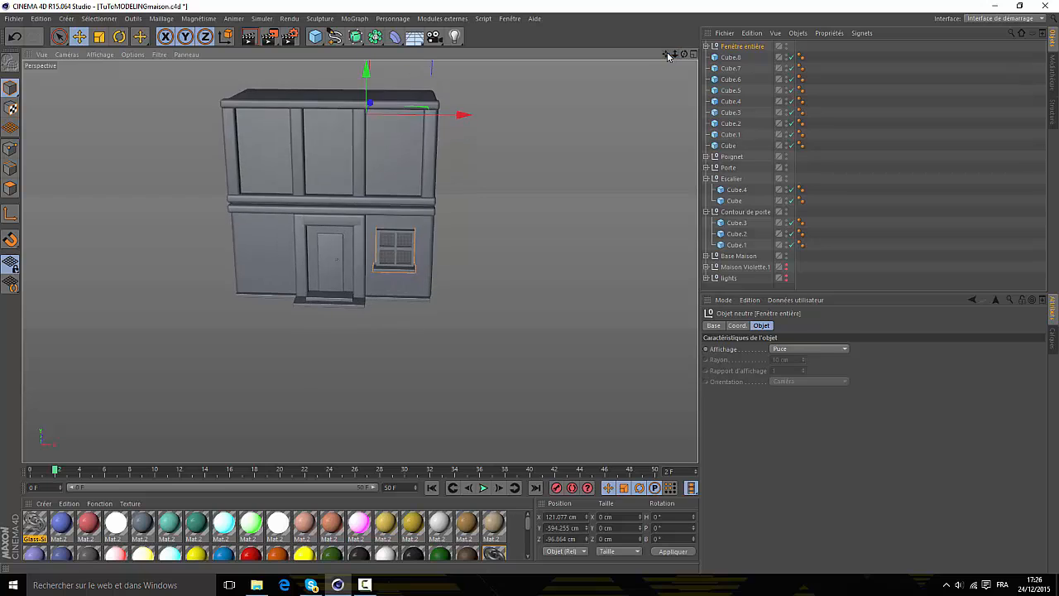
pyautogui.moveTo(668, 55); pyautogui.dragTo(786, 103)
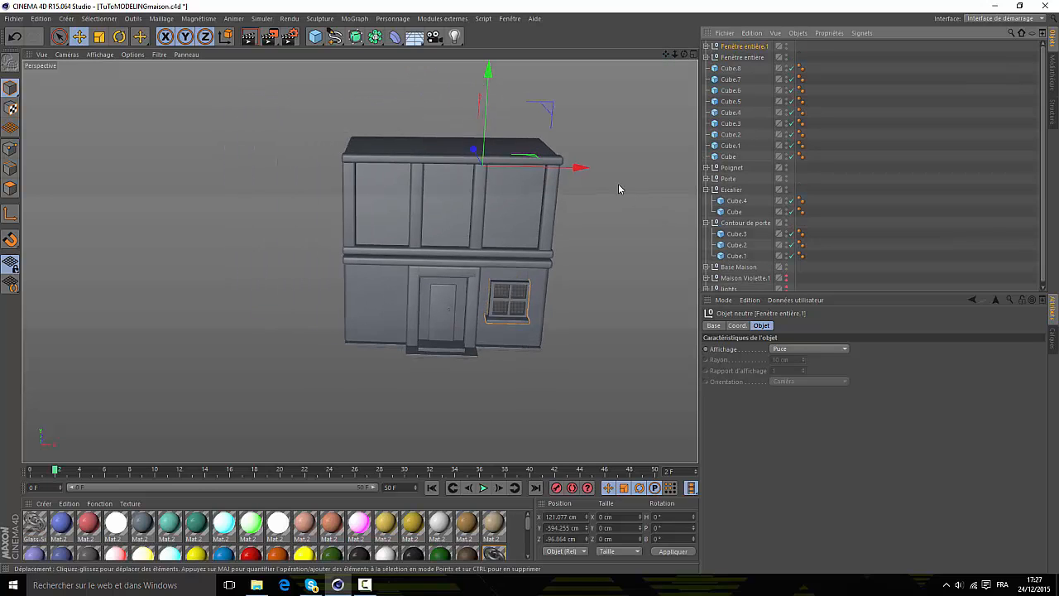
pyautogui.keyDown('ctrl'); pyautogui.moveTo(576, 167); pyautogui.dragTo(446, 183); pyautogui.keyUp('ctrl')
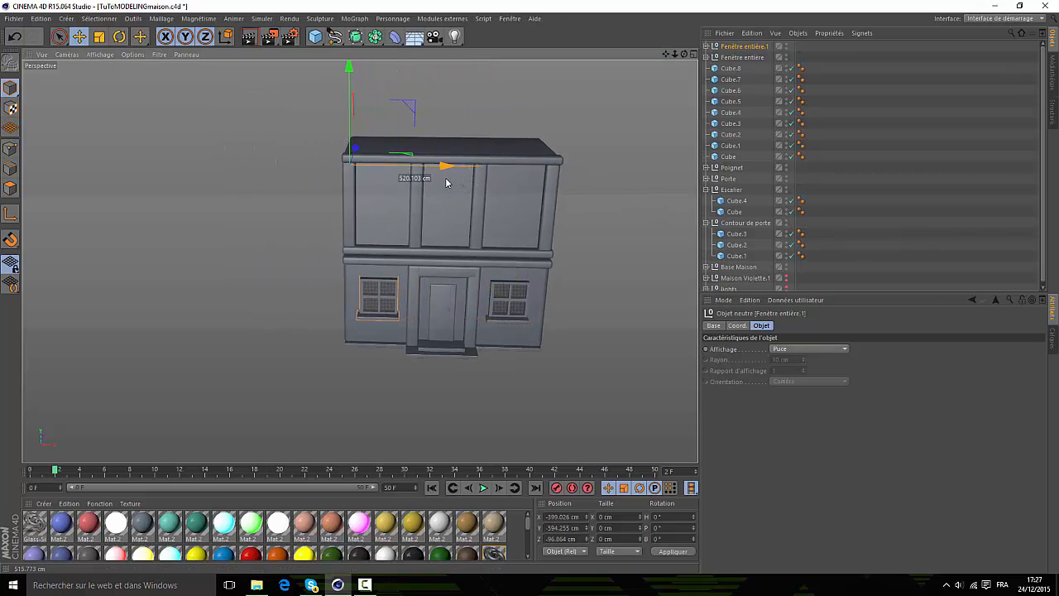
# - Copy the ground-floor left window and move the copy to the upper floor's middle bay, at about X -138 cm, Y -203 cm
pyautogui.hotkey('ctrl', 'c')
pyautogui.hotkey('ctrl', 'v')
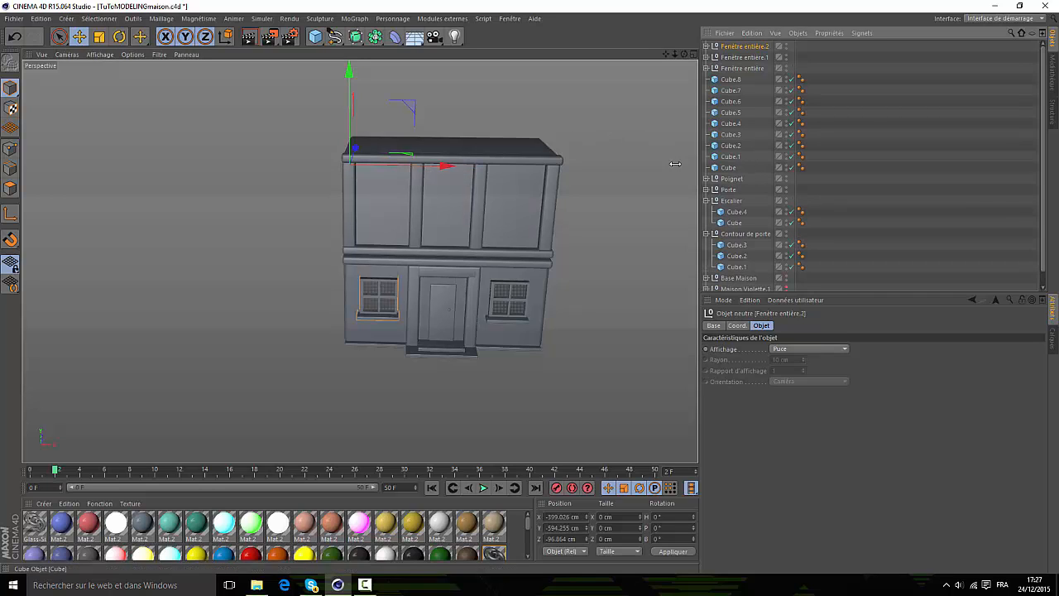
pyautogui.moveTo(443, 169); pyautogui.dragTo(511, 171)
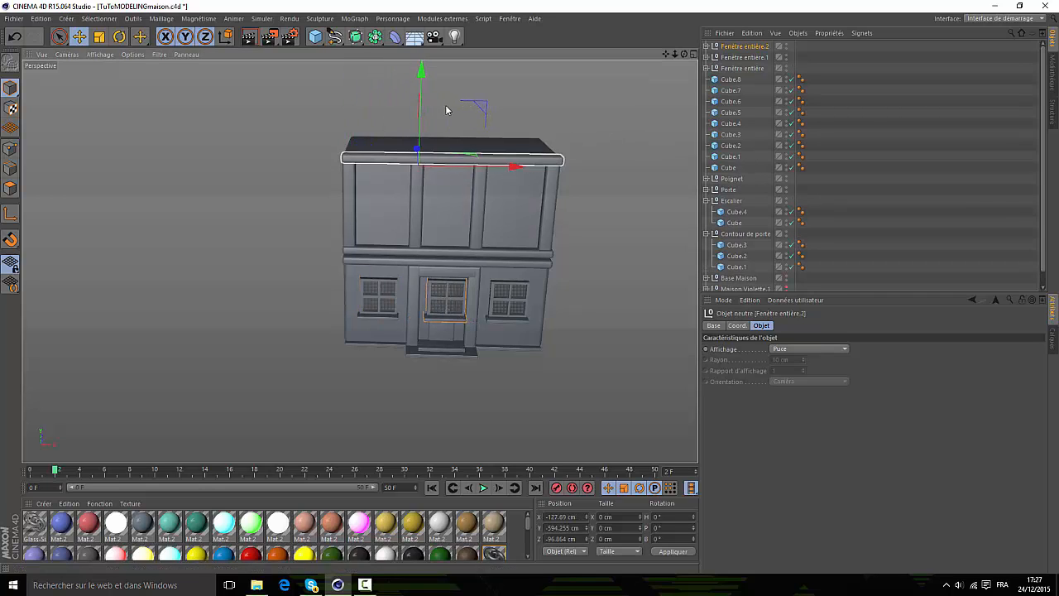
pyautogui.moveTo(421, 70); pyautogui.dragTo(422, 2)
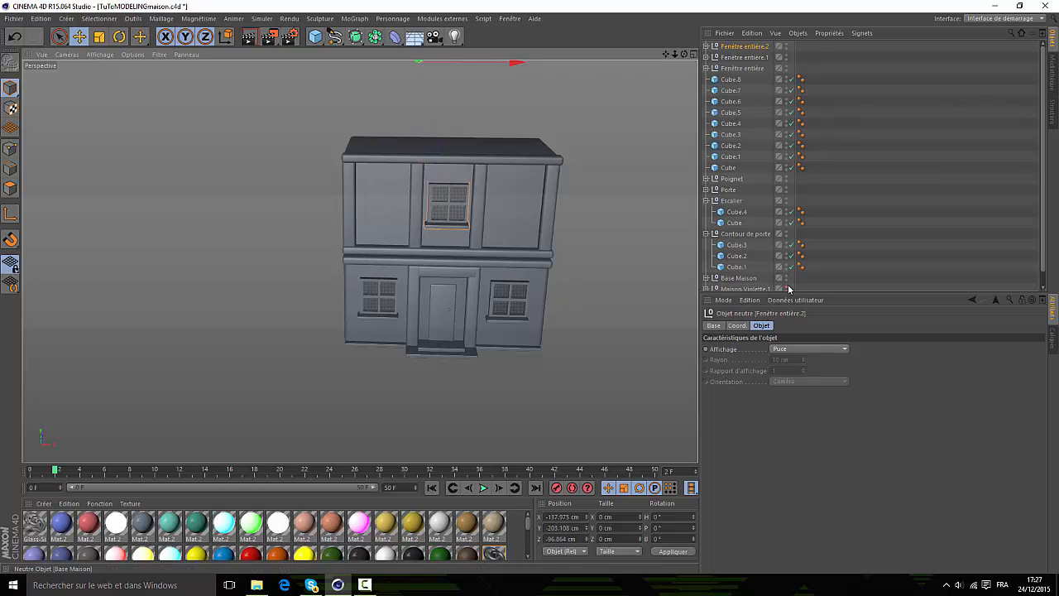
# - Copy the upper-floor middle window into the left and right bays, placing the right copy at about X 110 cm
pyautogui.moveTo(684, 55); pyautogui.dragTo(684, 59)
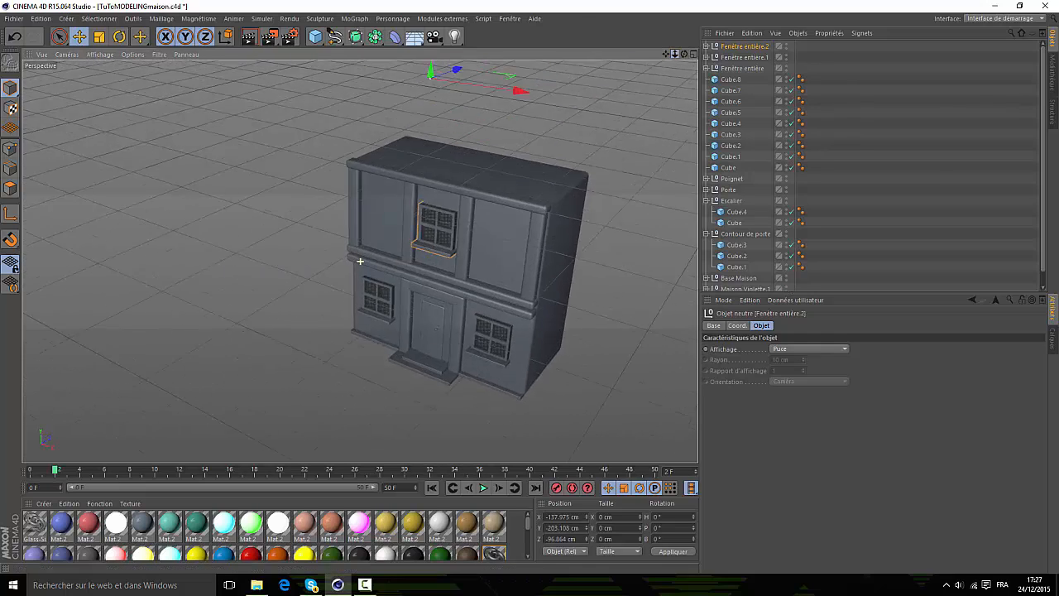
pyautogui.moveTo(683, 60); pyautogui.dragTo(684, 55)
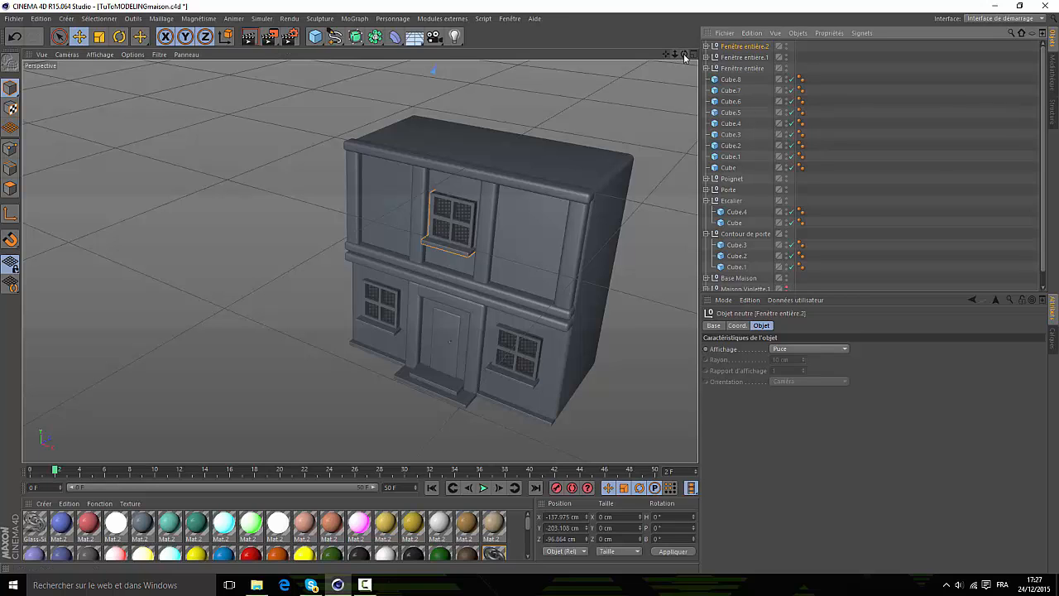
pyautogui.moveTo(685, 57); pyautogui.dragTo(664, 124)
pyautogui.hotkey('ctrl', 'c')
pyautogui.hotkey('ctrl', 'v')
pyautogui.moveTo(511, 142); pyautogui.dragTo(592, 154)
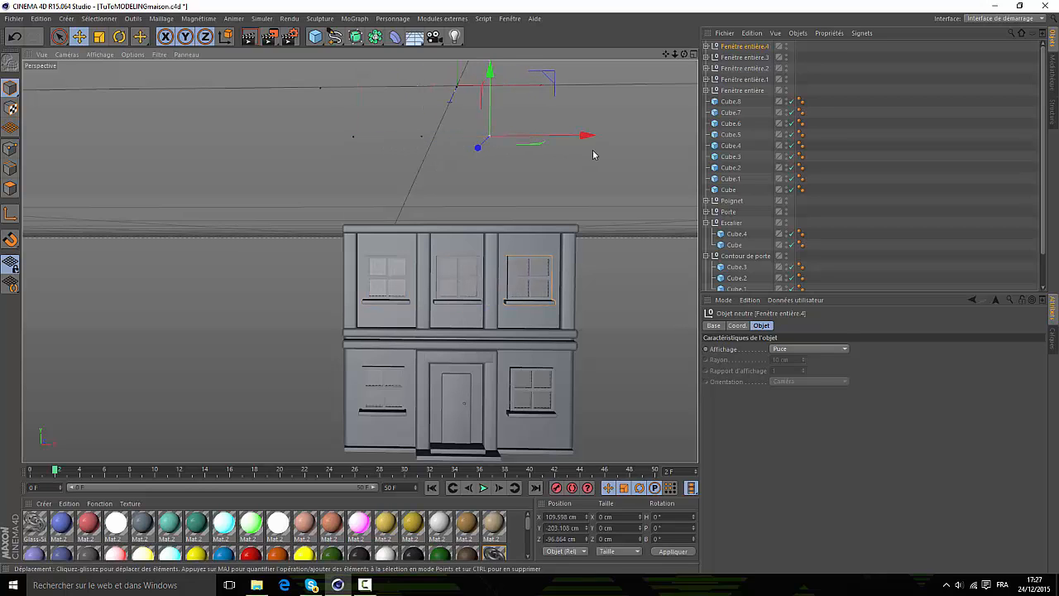
pyautogui.scroll(4, 435, 311)
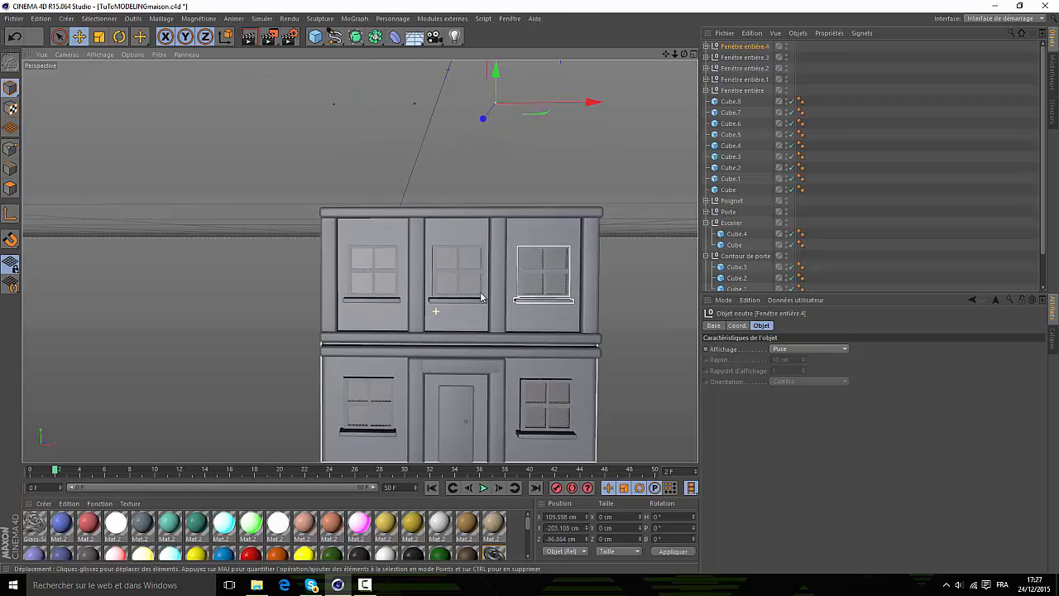
# - Save the house project with the completed set of facade windows
pyautogui.scroll(4, 477, 280)
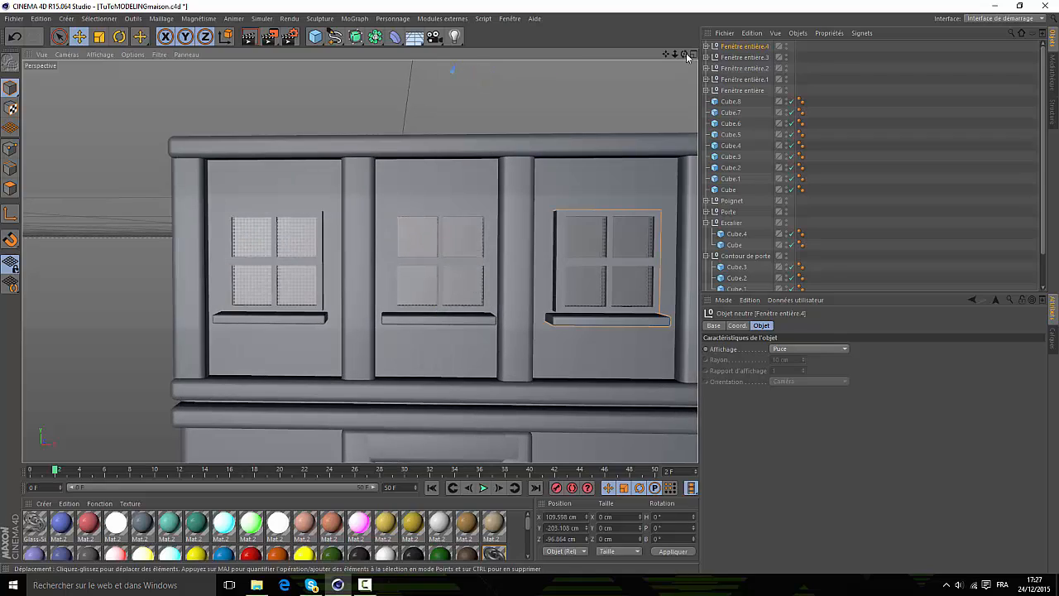
pyautogui.moveTo(685, 54); pyautogui.dragTo(650, 77)
pyautogui.click(369, 586)
pyautogui.click(370, 587)
pyautogui.click(17, 19)
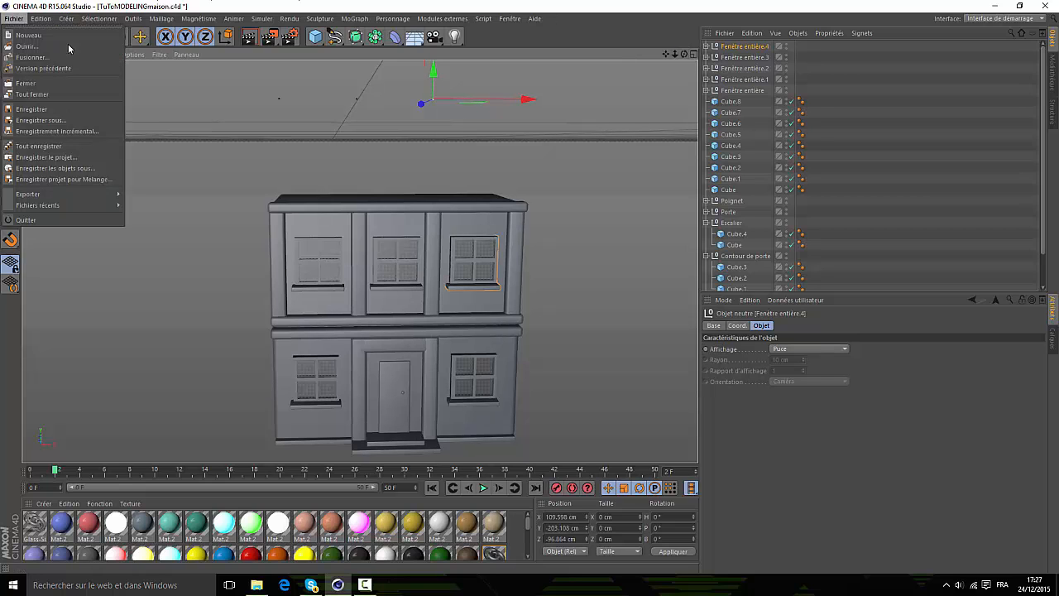
pyautogui.click(31, 108)
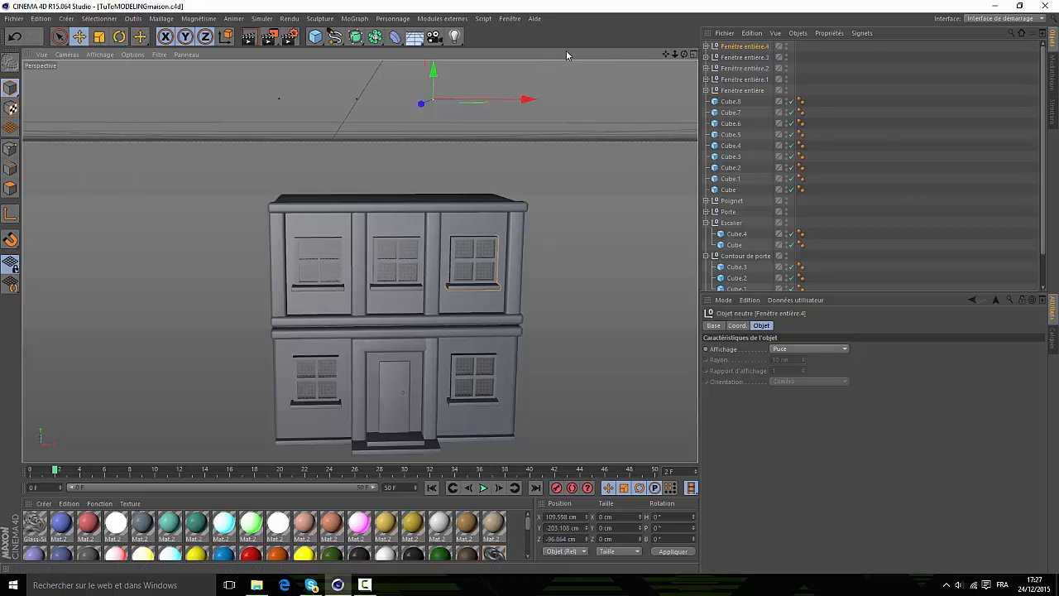
# - Compare the house with the reference image in the front view and examine the light bulbs along the top cornice
pyautogui.click(691, 55)
pyautogui.click(697, 263)
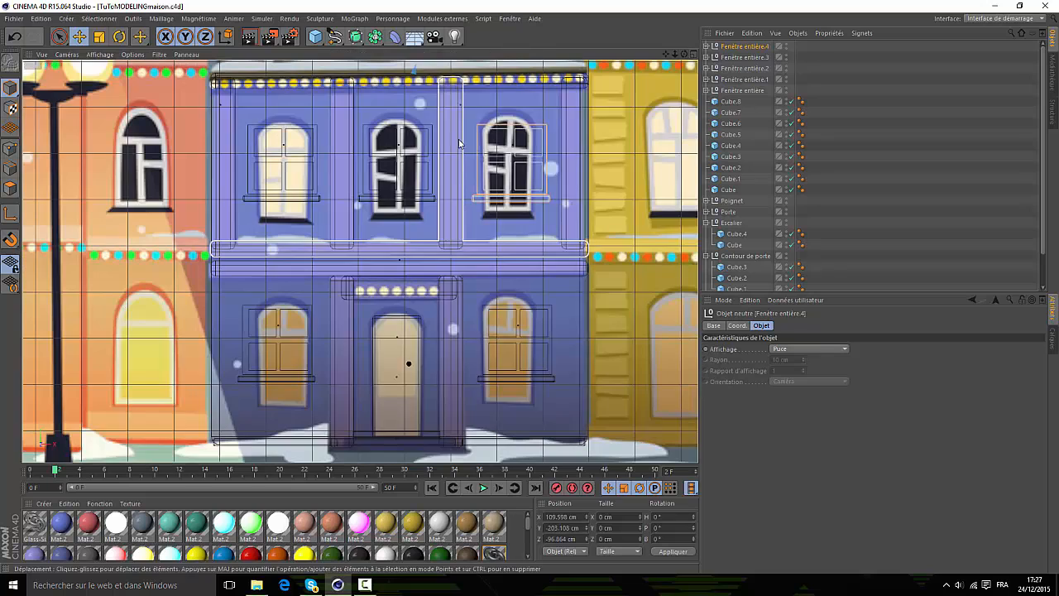
pyautogui.scroll(6, 431, 93)
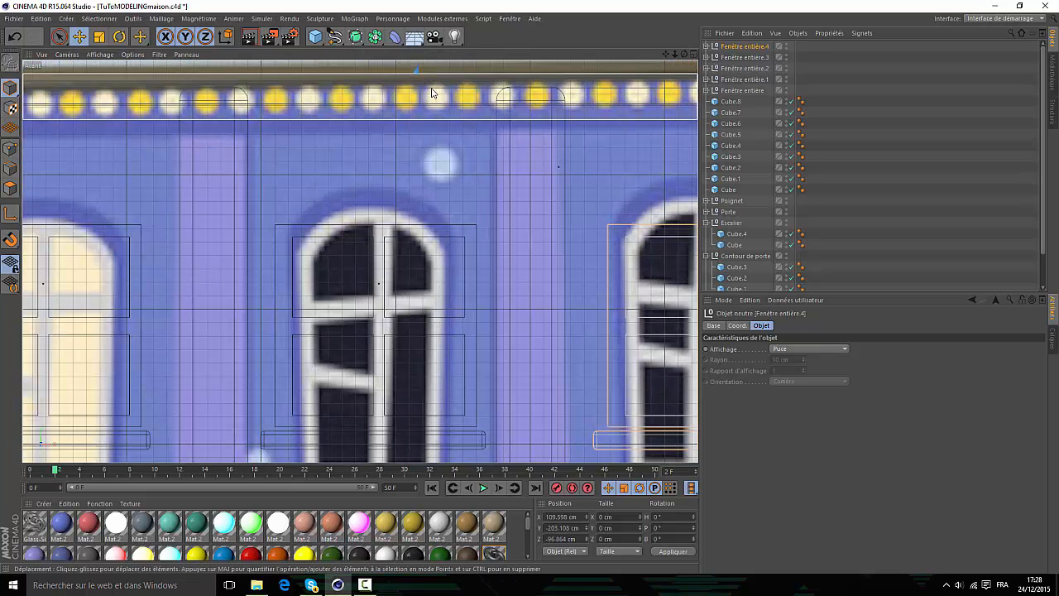
pyautogui.click(431, 92)
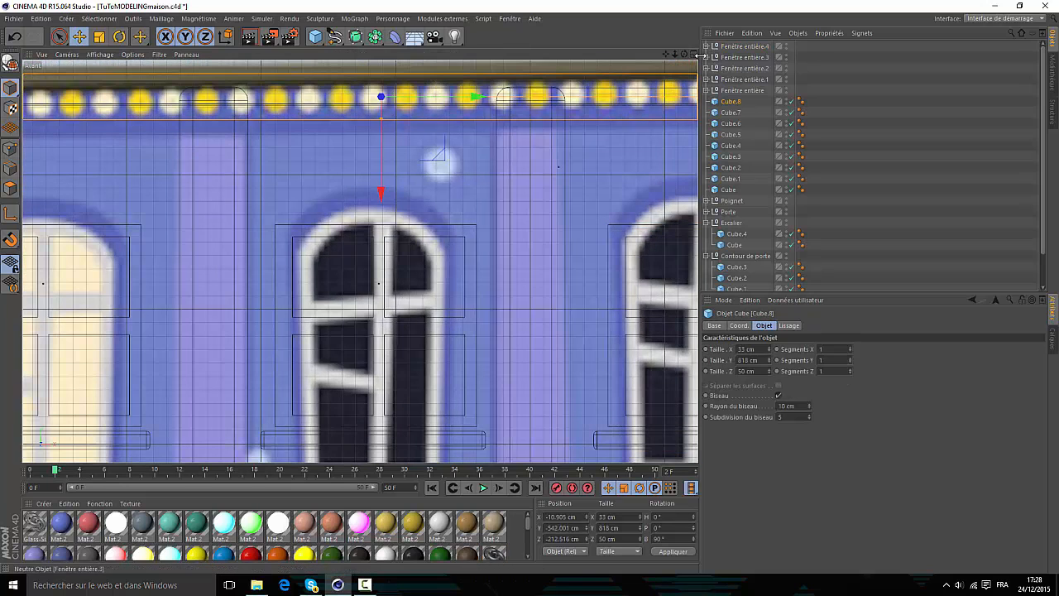
pyautogui.click(694, 55)
pyautogui.click(356, 57)
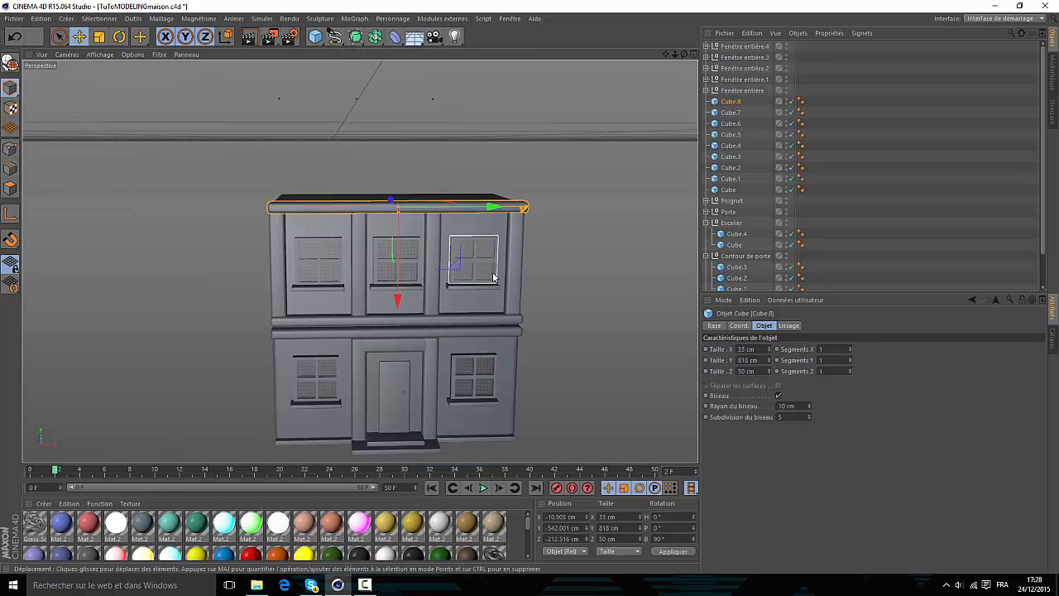
pyautogui.click(591, 263)
pyautogui.scroll(5, 580, 232)
pyautogui.scroll(-2, 563, 276)
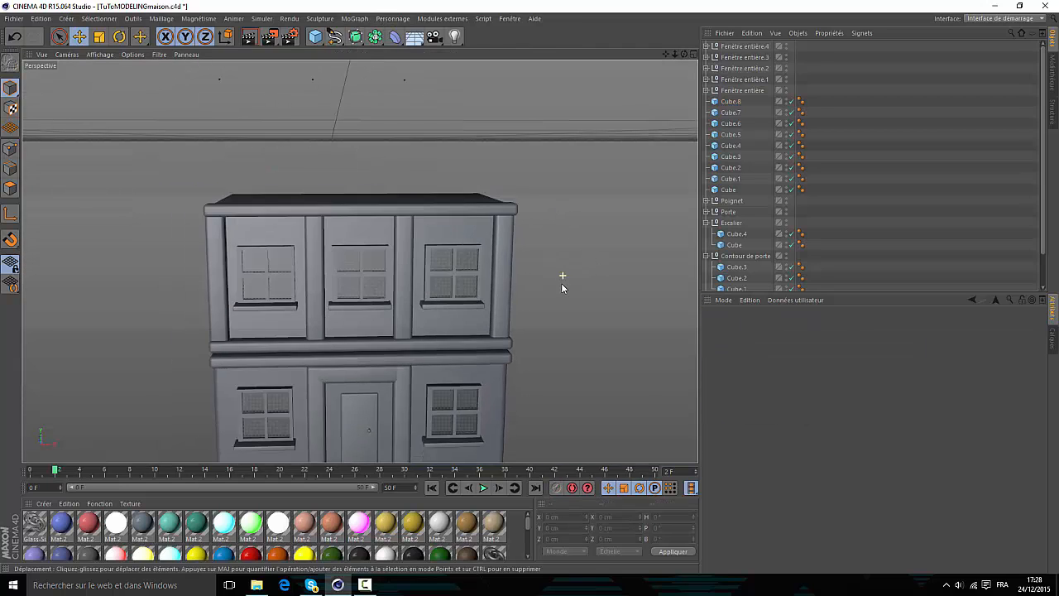
pyautogui.scroll(-3, 562, 282)
pyautogui.scroll(2, 559, 338)
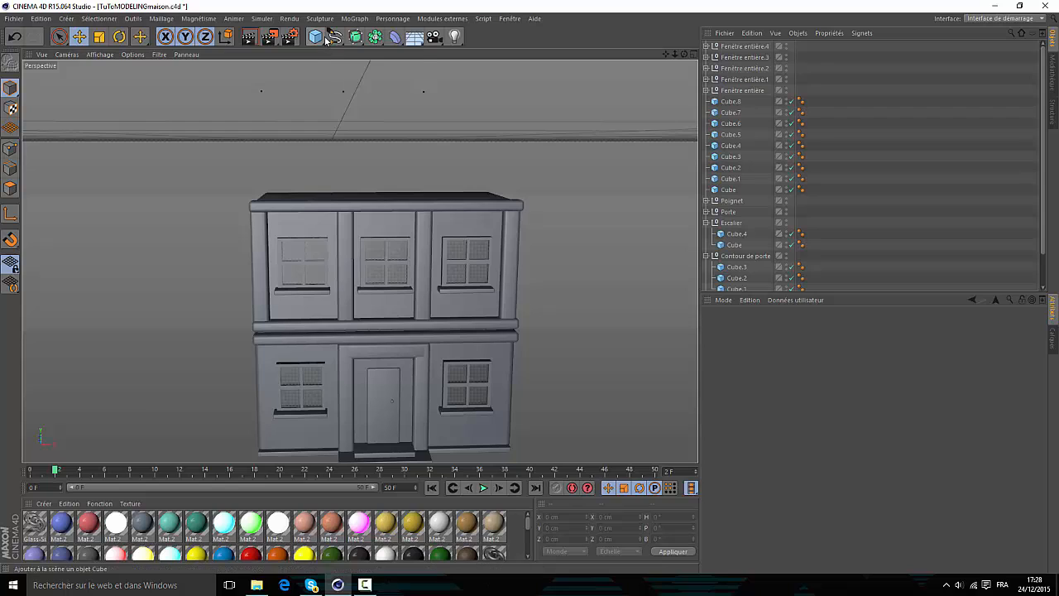
pyautogui.click(458, 19)
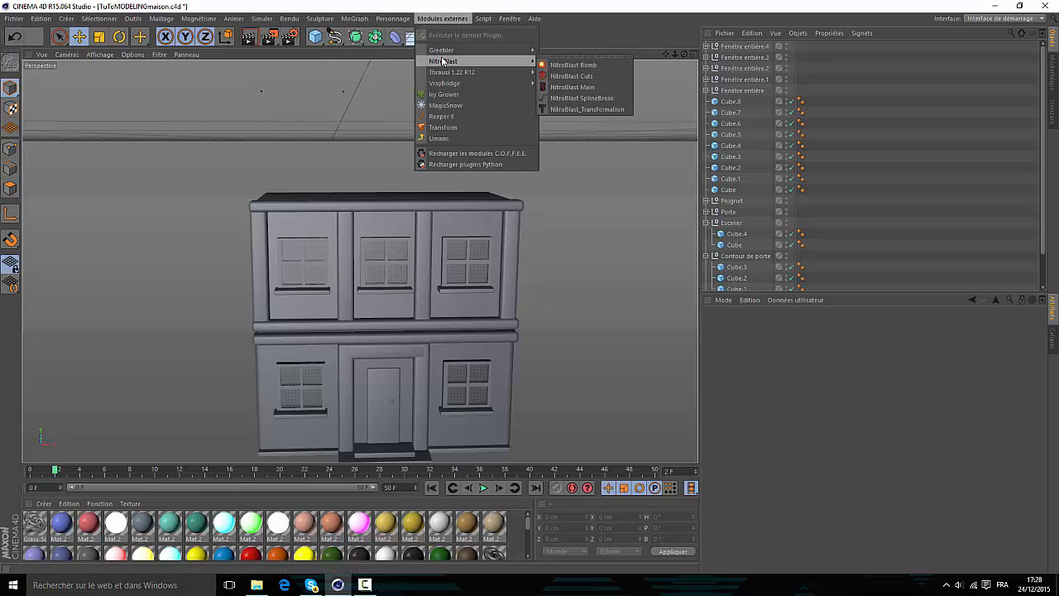
pyautogui.click(393, 3)
pyautogui.click(317, 39)
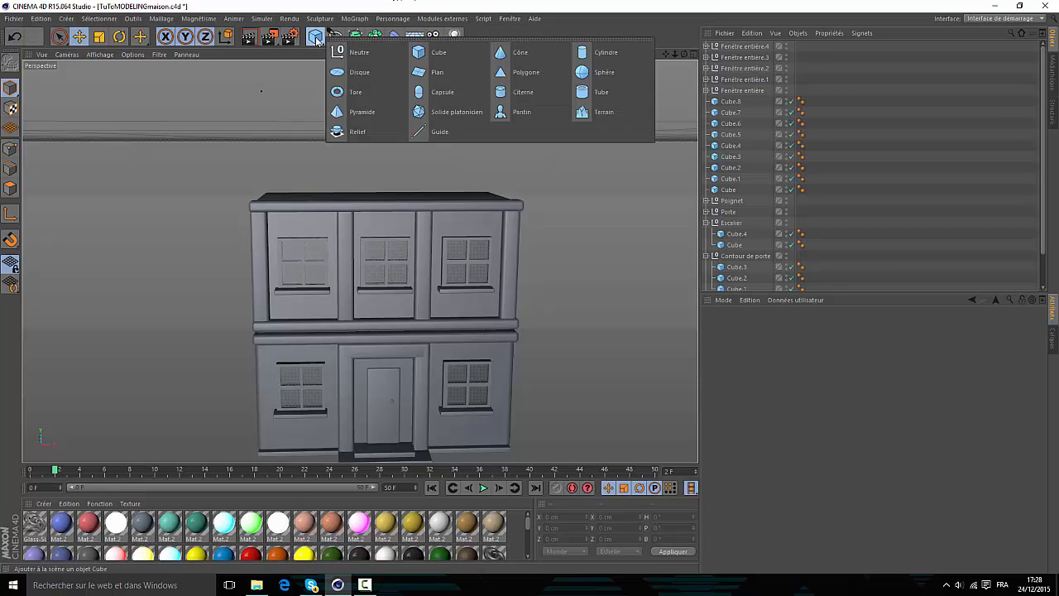
pyautogui.click(632, 53)
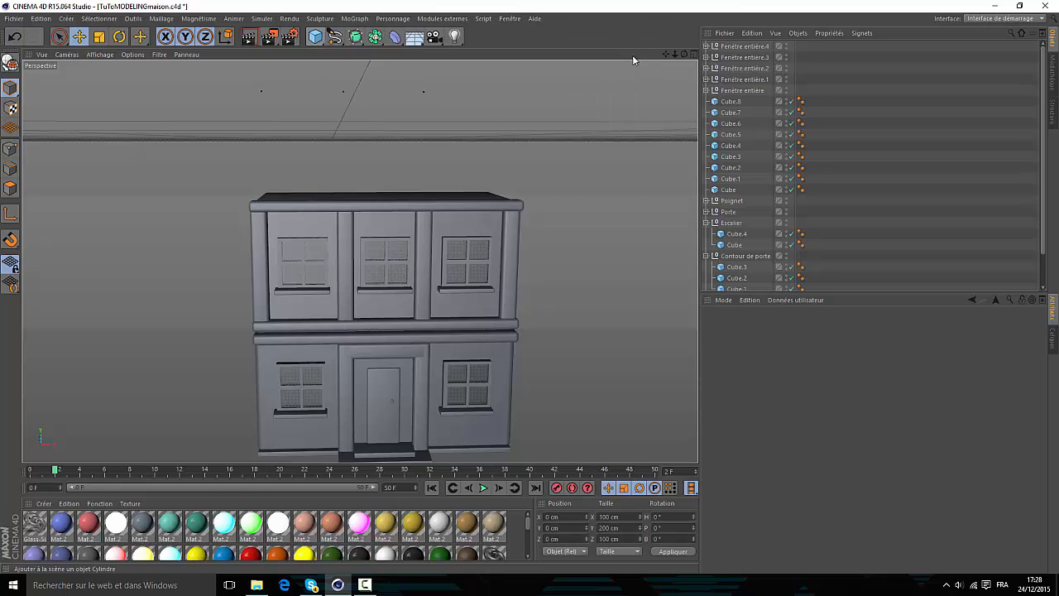
pyautogui.scroll(-3, 534, 178)
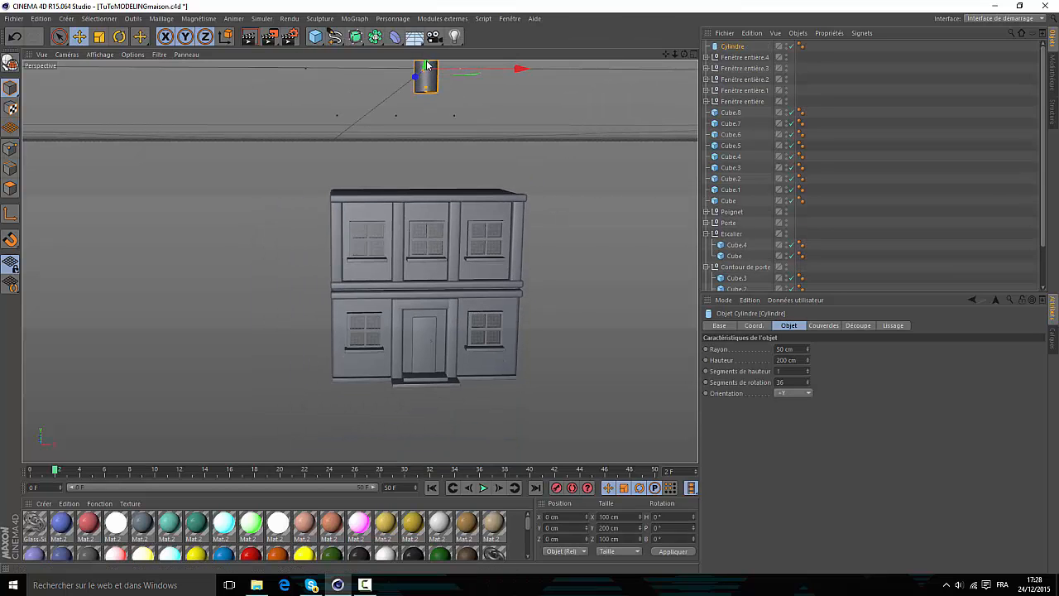
pyautogui.moveTo(427, 67); pyautogui.dragTo(439, 120)
pyautogui.scroll(2, 427, 83)
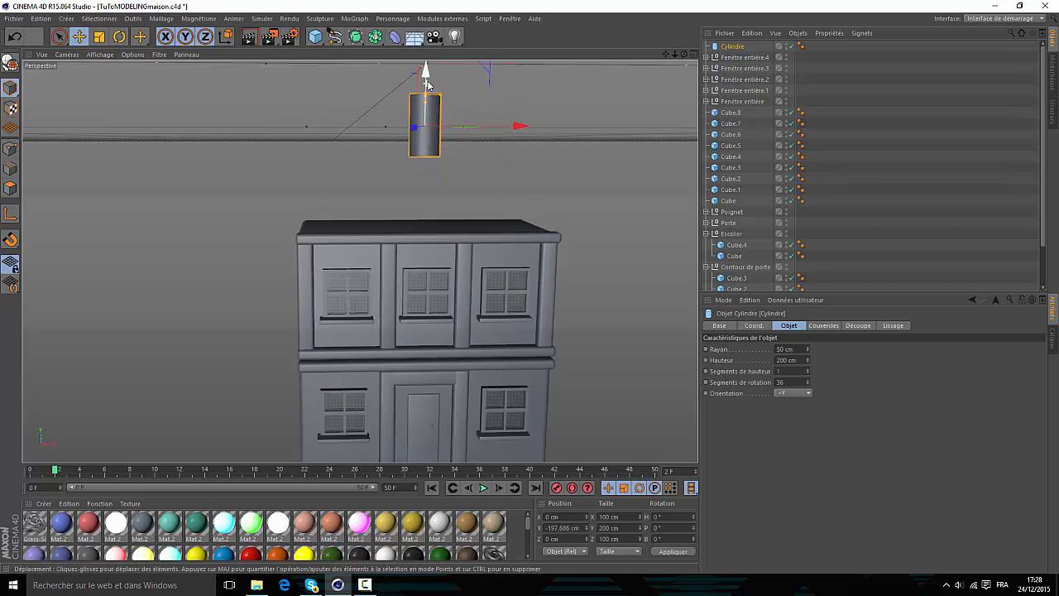
pyautogui.scroll(4, 427, 83)
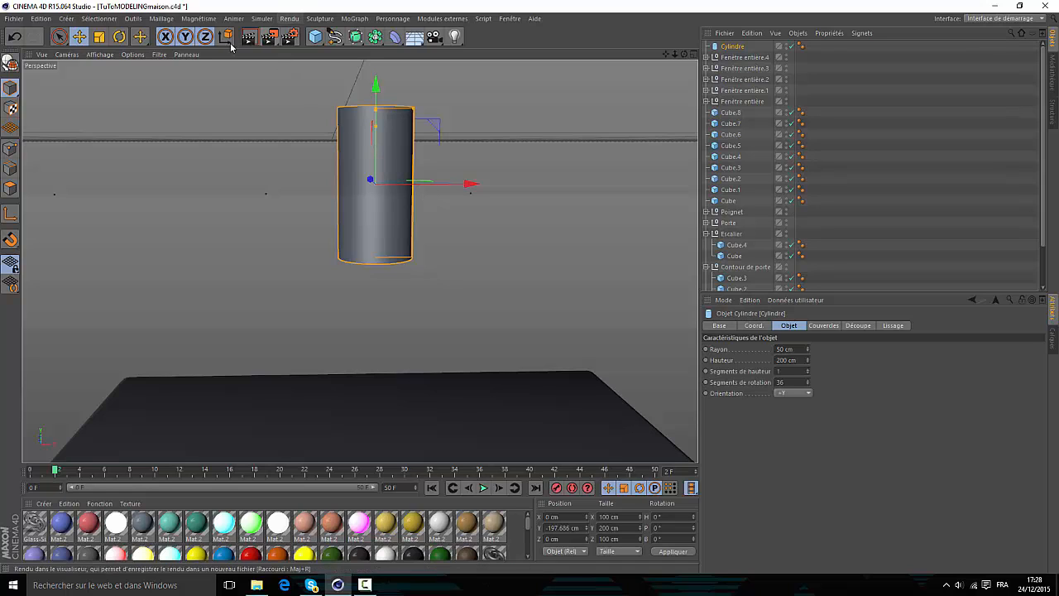
pyautogui.press('r')
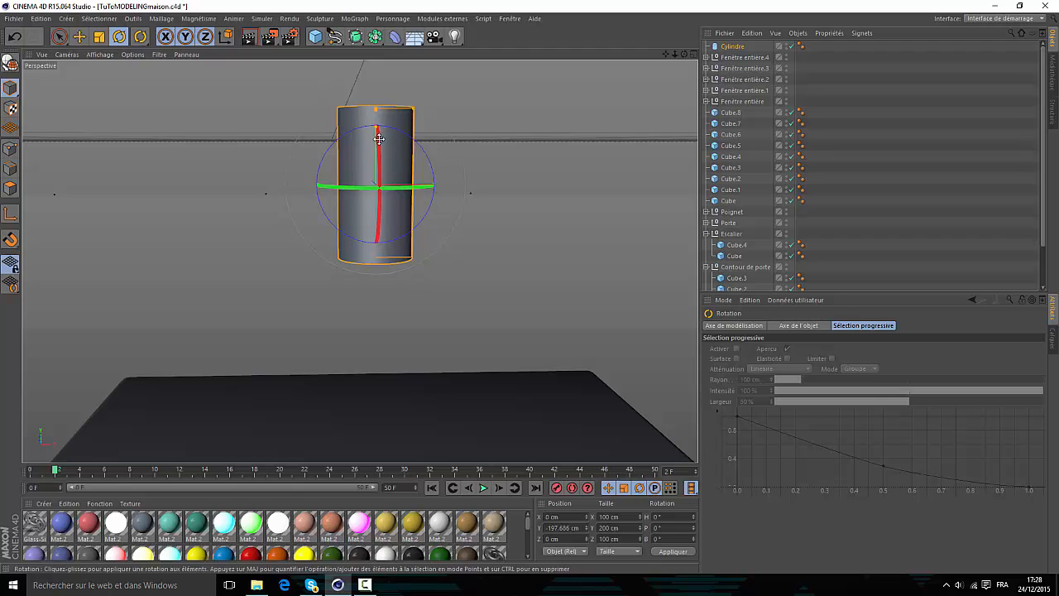
pyautogui.moveTo(379, 138); pyautogui.dragTo(396, 273)
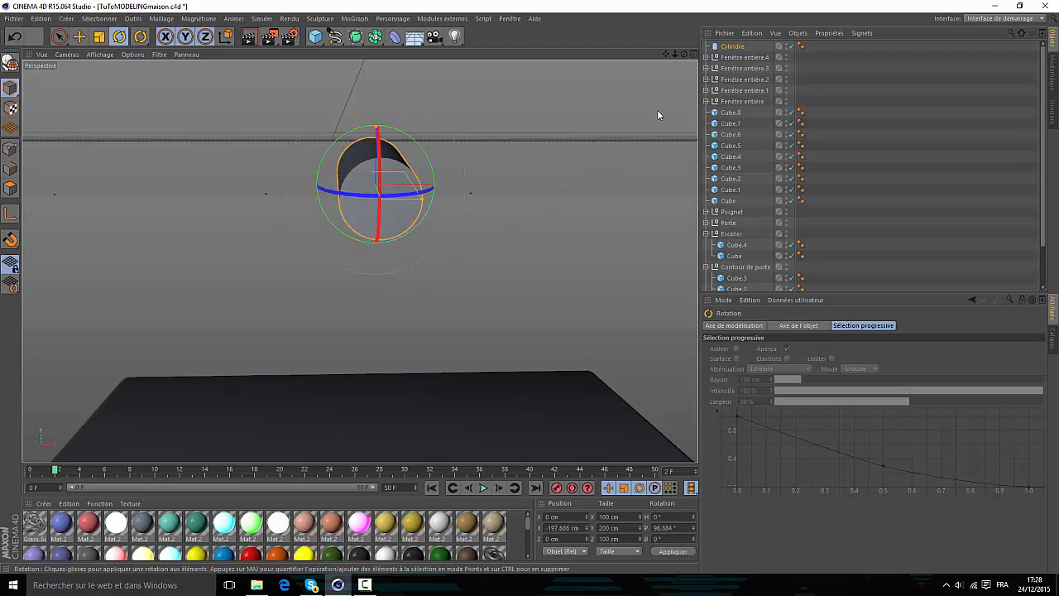
pyautogui.click(731, 47)
pyautogui.press('Delete')
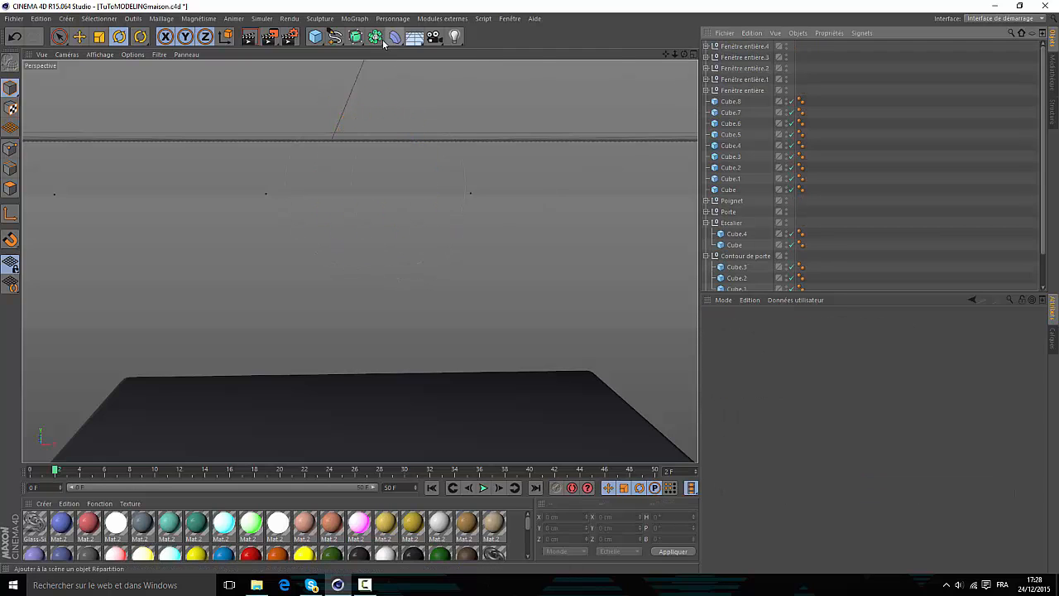
pyautogui.scroll(-12, 451, 67)
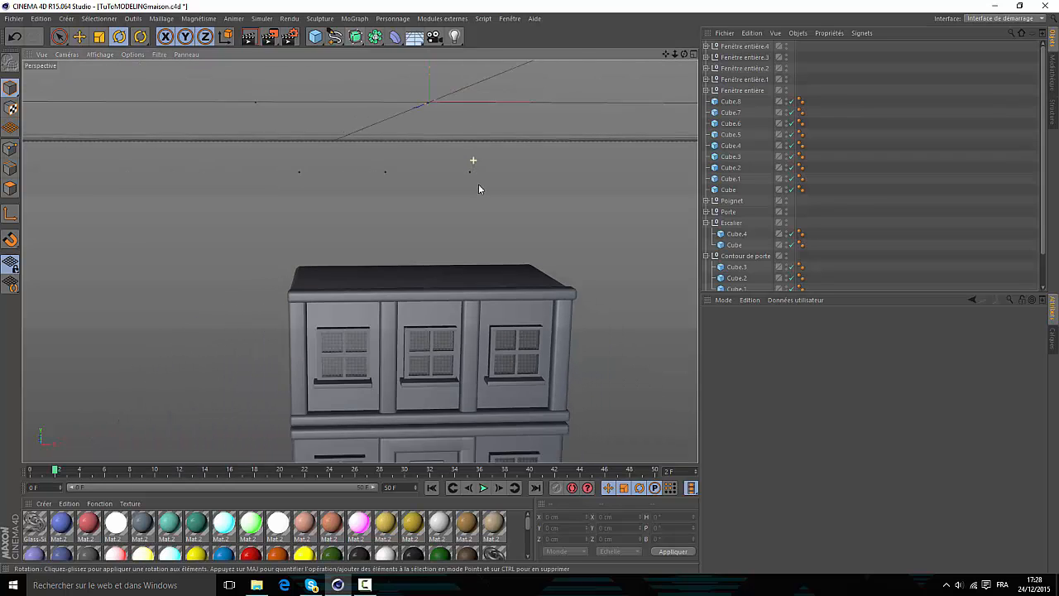
pyautogui.scroll(6, 520, 415)
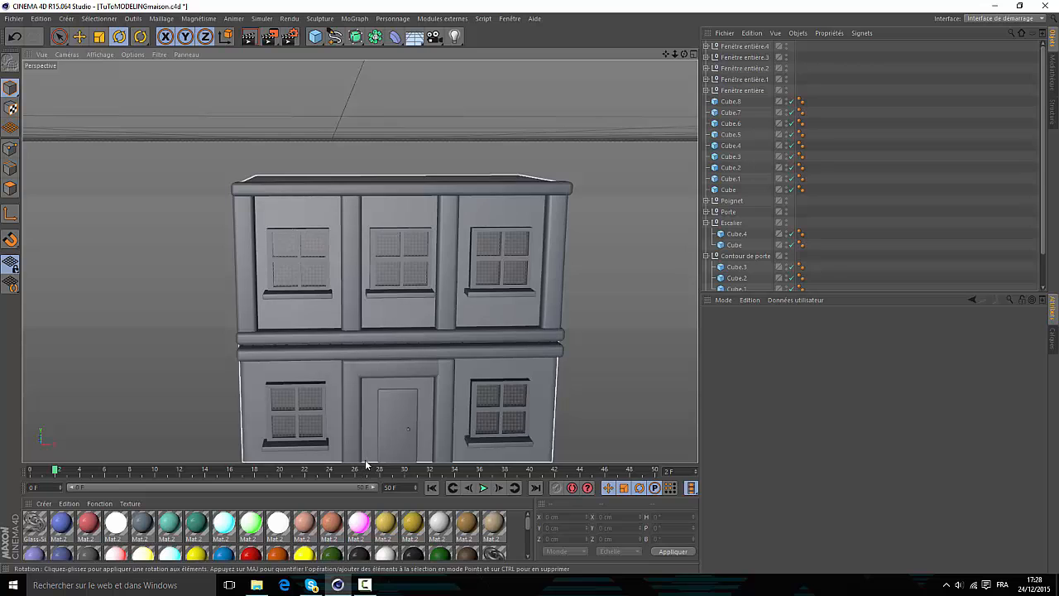
pyautogui.click(312, 585)
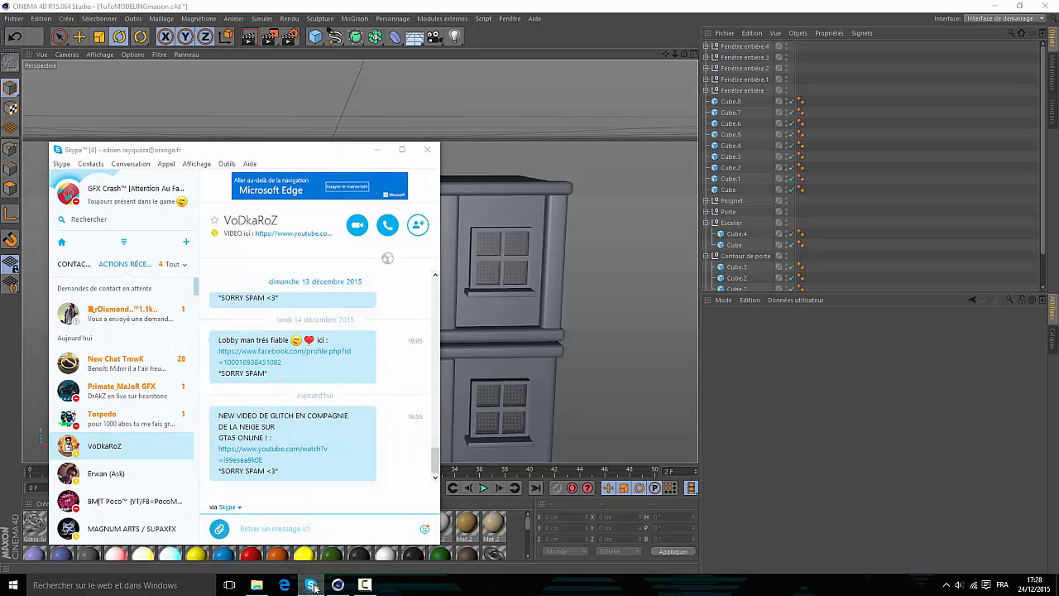
pyautogui.click(312, 585)
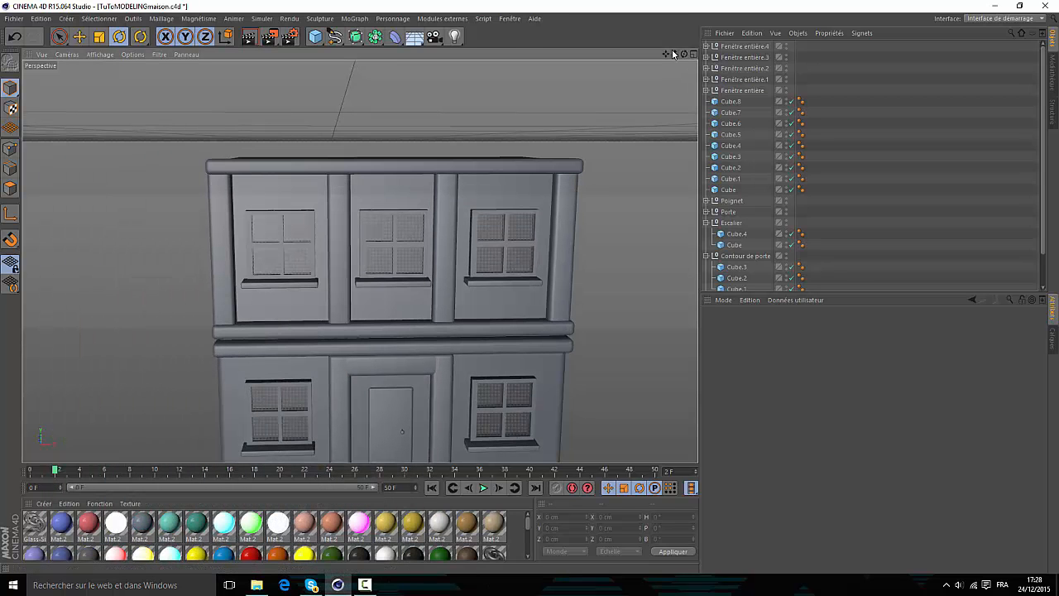
pyautogui.moveTo(665, 55); pyautogui.dragTo(360, 261)
pyautogui.moveTo(666, 54)
pyautogui.mouseDown()
pyautogui.moveTo(692, 57)
pyautogui.moveTo(674, 55)
pyautogui.moveTo(684, 55)
pyautogui.mouseUp()
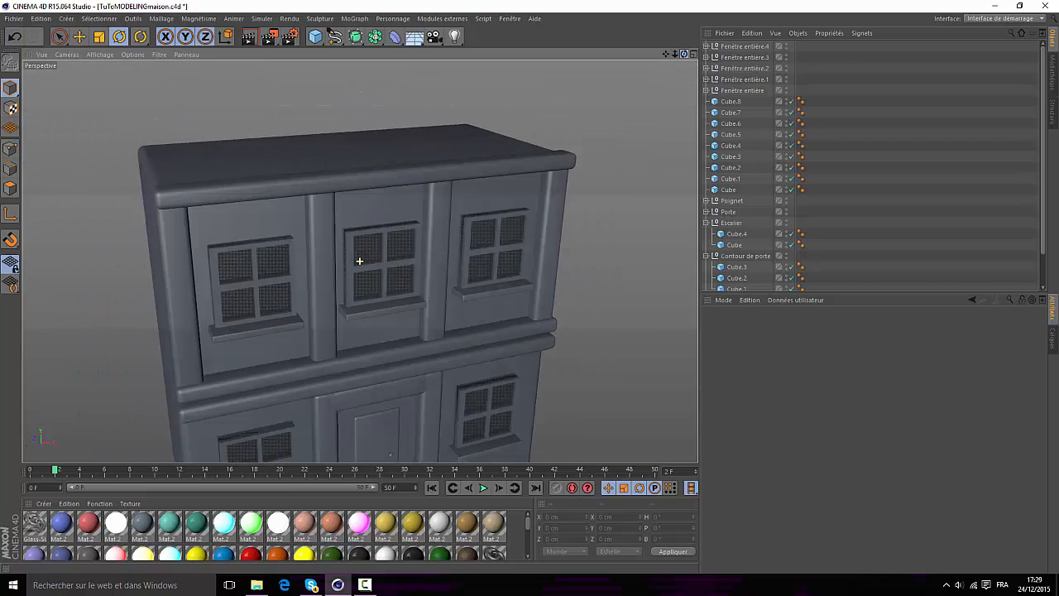
# - Show the finished Maison Violette.1 model to examine its roof and light bulbs, and hide the group again
pyautogui.scroll(-2, 740, 249)
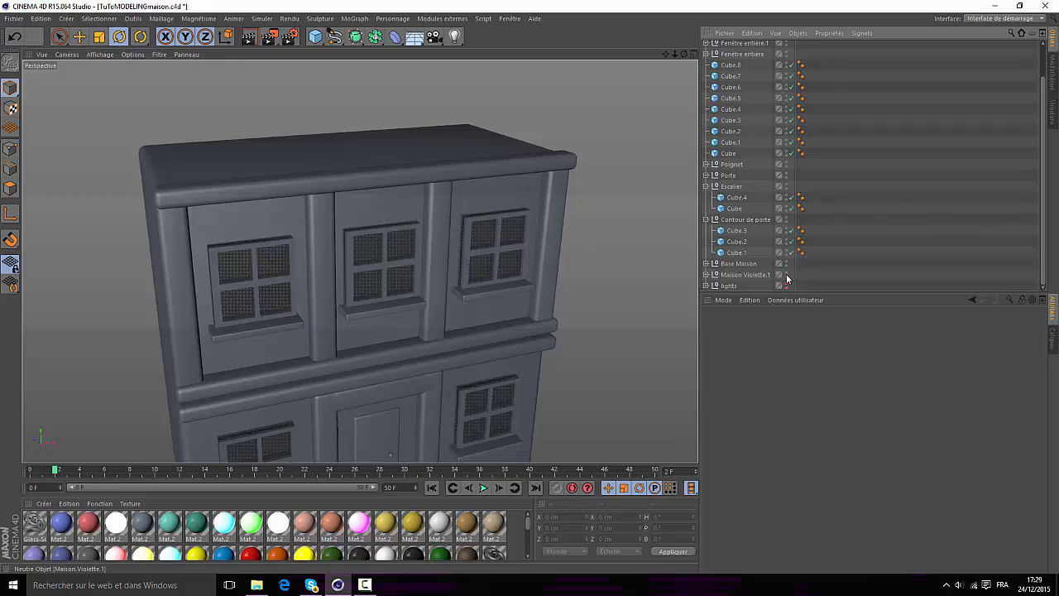
pyautogui.moveTo(674, 54)
pyautogui.mouseDown()
pyautogui.moveTo(665, 55)
pyautogui.moveTo(684, 55)
pyautogui.mouseUp()
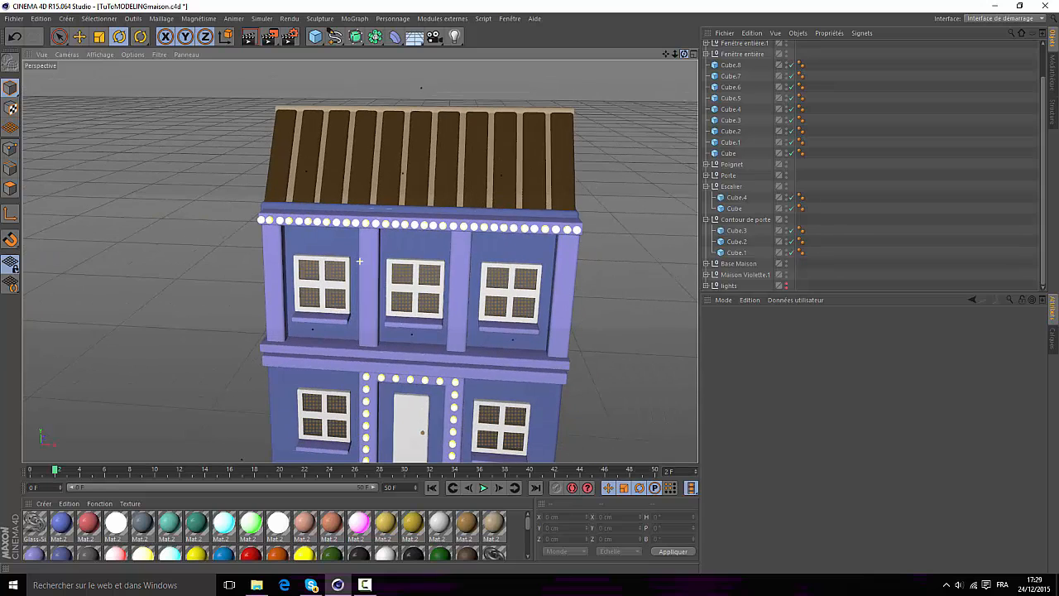
pyautogui.click(690, 56)
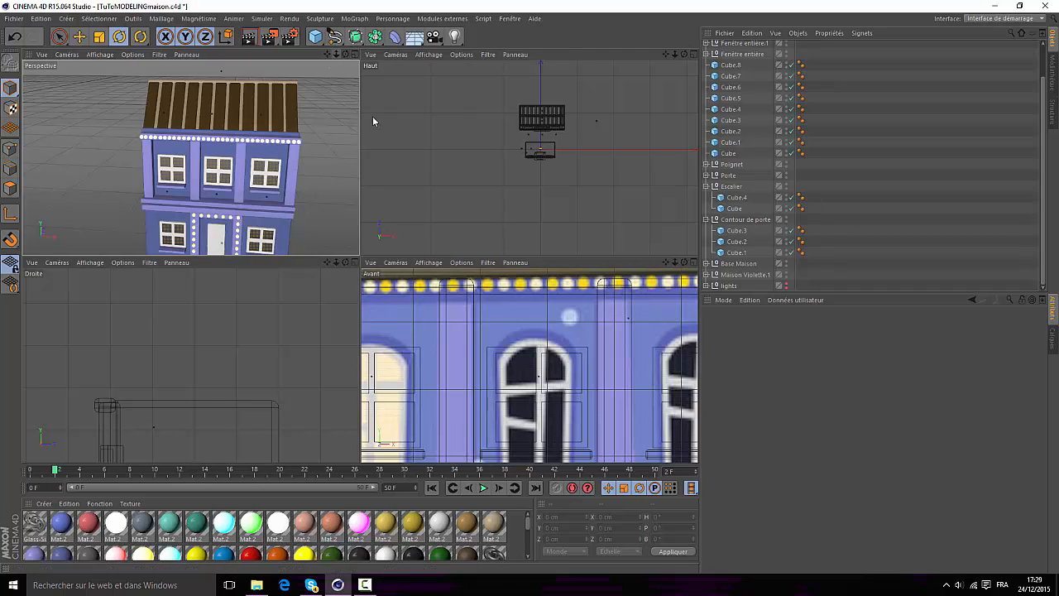
pyautogui.click(354, 55)
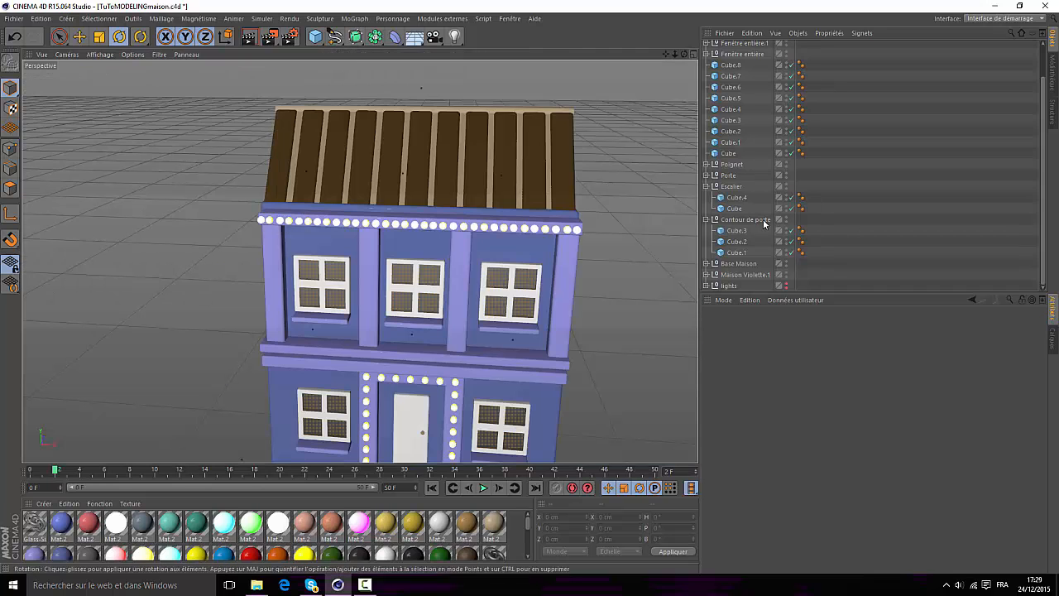
pyautogui.keyDown('alt'); pyautogui.click(786, 278); pyautogui.keyUp('alt')
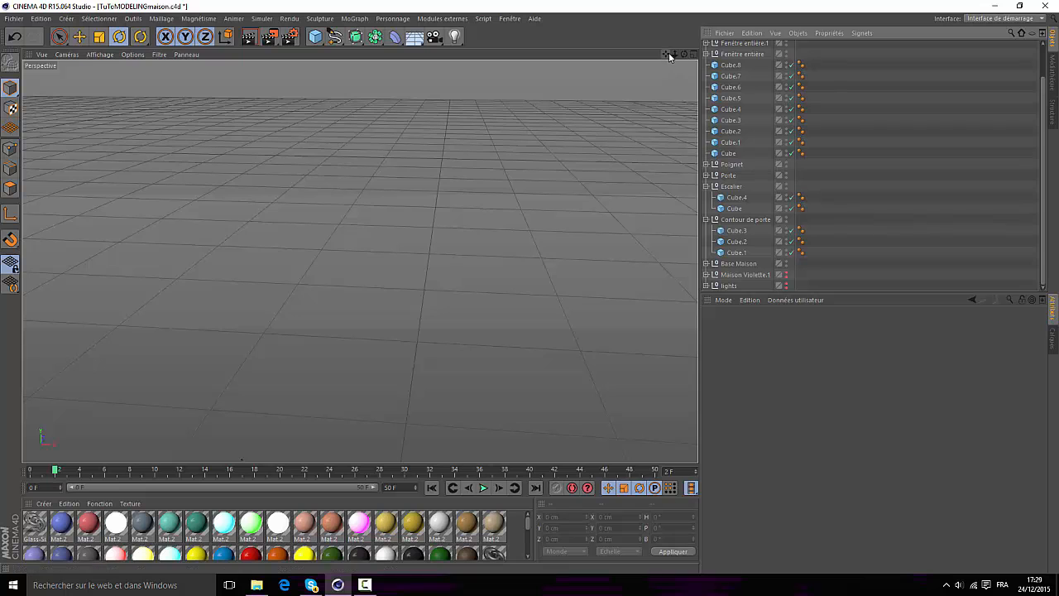
# - Add a new cube primitive to the scene
pyautogui.moveTo(668, 54); pyautogui.dragTo(669, 55)
pyautogui.scroll(8, 211, 220)
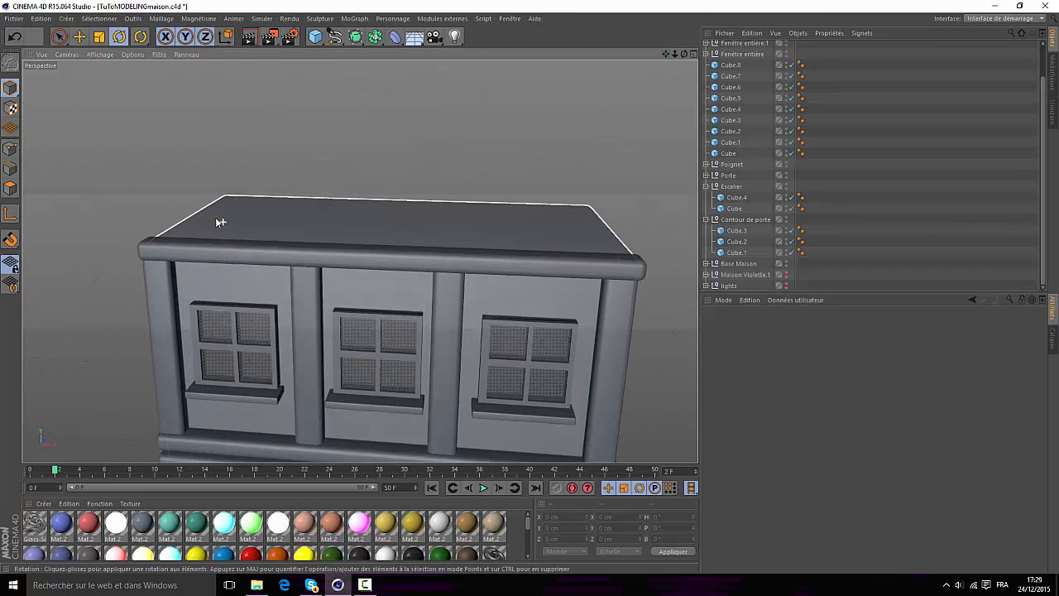
pyautogui.click(320, 39)
pyautogui.click(436, 53)
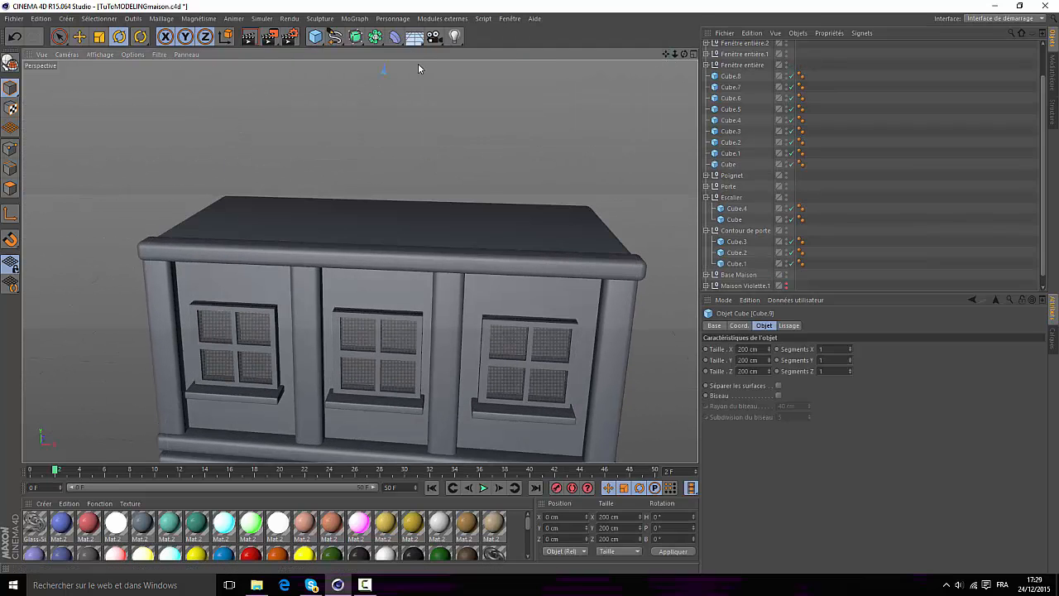
# - Move the new cube down onto the house's roof, to a Y position of about -467 cm
pyautogui.moveTo(675, 54); pyautogui.dragTo(675, 55)
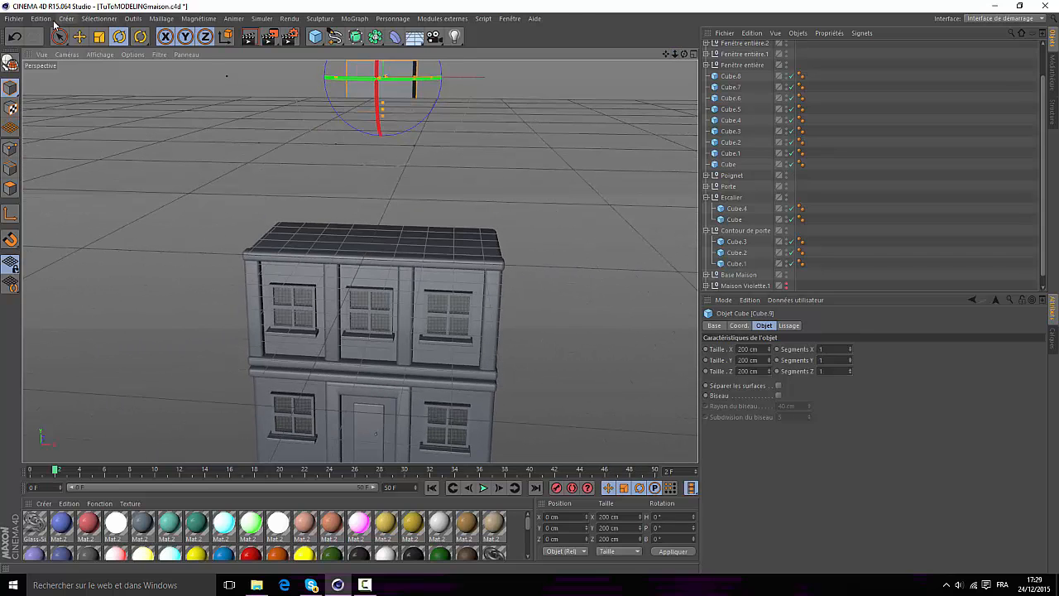
pyautogui.click(79, 38)
pyautogui.moveTo(387, 75); pyautogui.dragTo(406, 223)
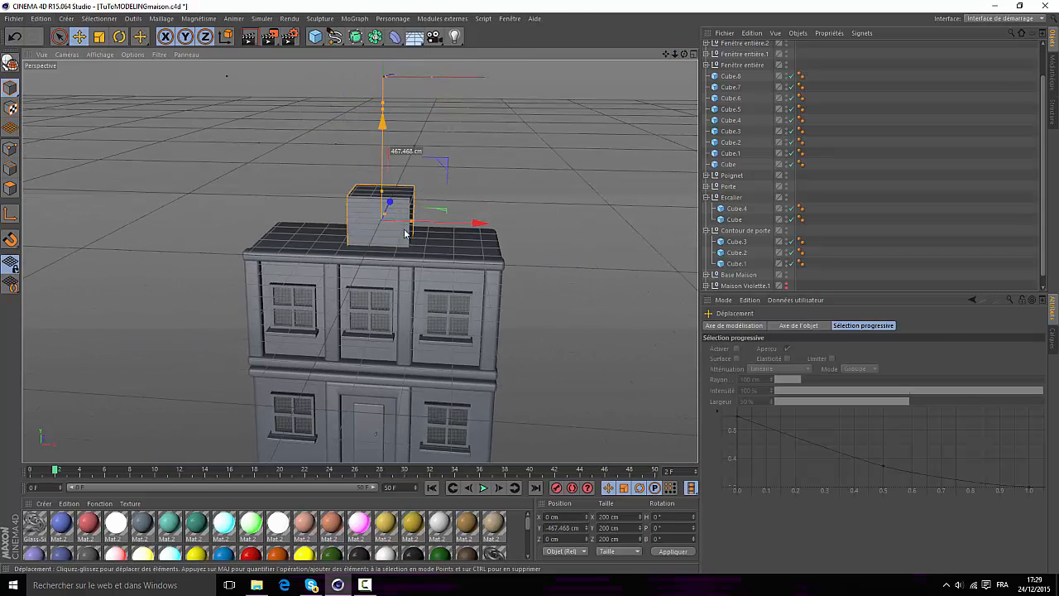
pyautogui.scroll(3, 391, 215)
pyautogui.scroll(3, 391, 216)
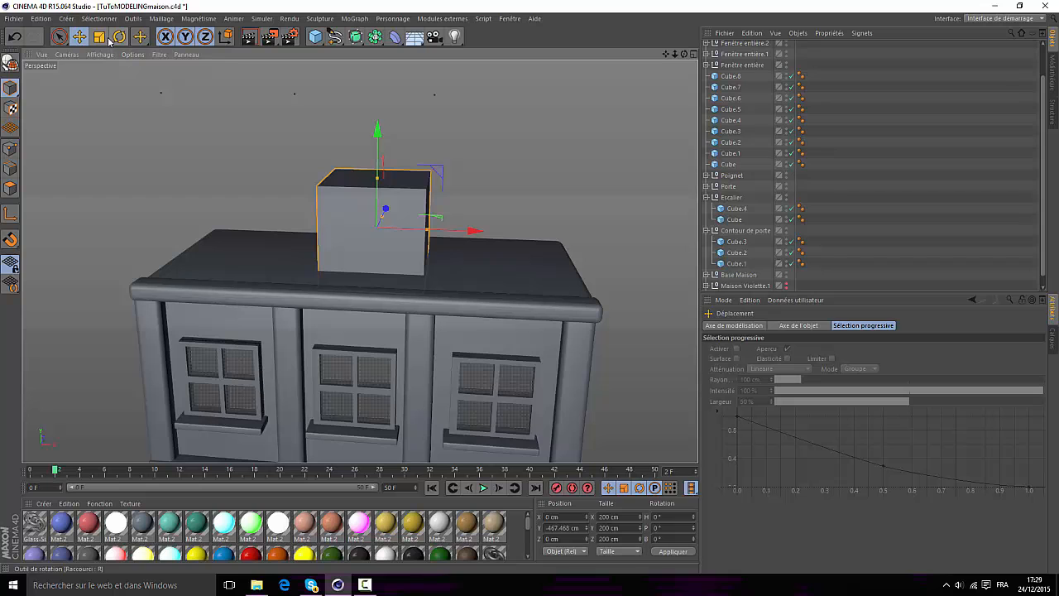
# - Resize the roof cube into a thin panel about 783 cm long in X and 31 cm thick in Z
pyautogui.moveTo(685, 55); pyautogui.dragTo(684, 55)
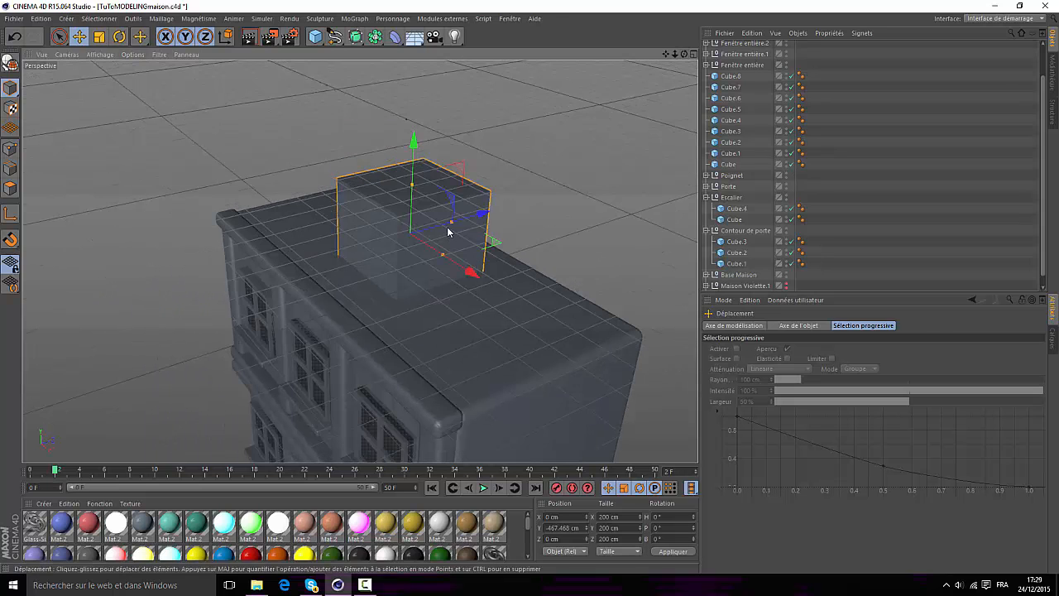
pyautogui.moveTo(451, 223); pyautogui.dragTo(420, 229)
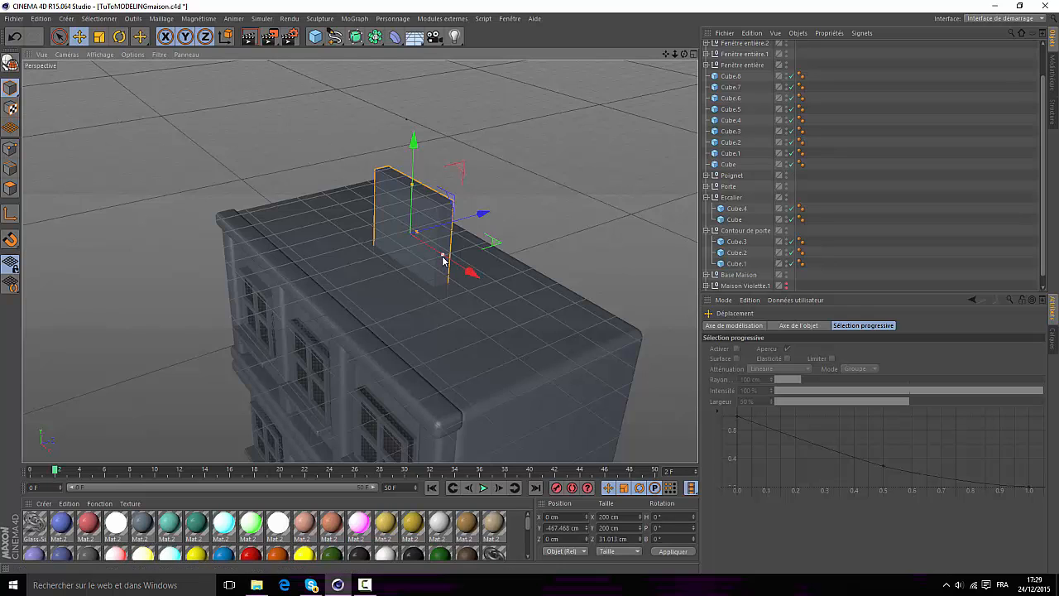
pyautogui.moveTo(445, 258); pyautogui.dragTo(551, 357)
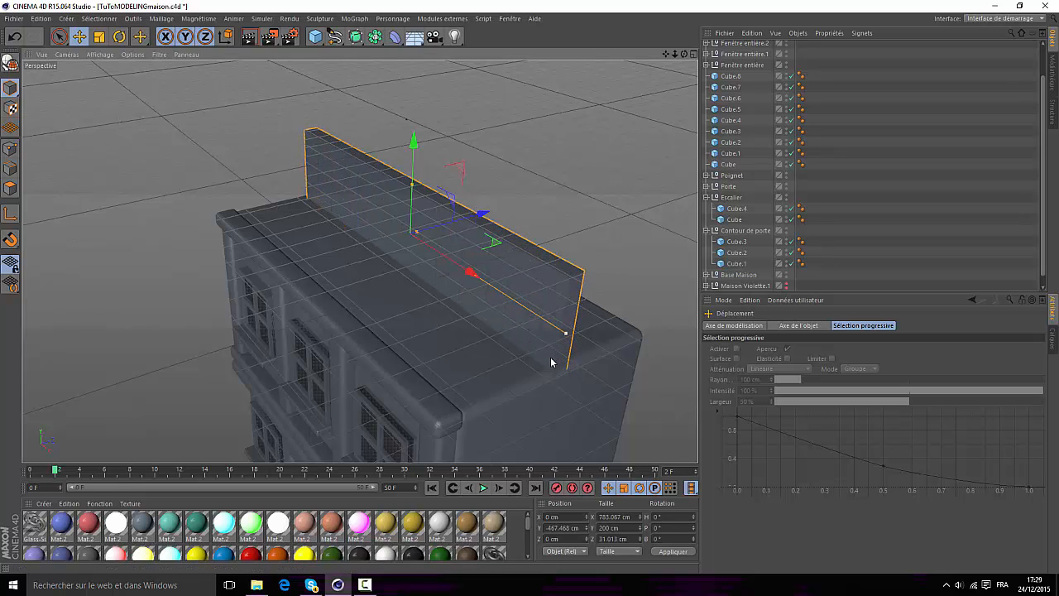
# - Move the upright panel towards the front edge of the roof, to a Z position of about -131 cm
pyautogui.moveTo(685, 54); pyautogui.dragTo(359, 261)
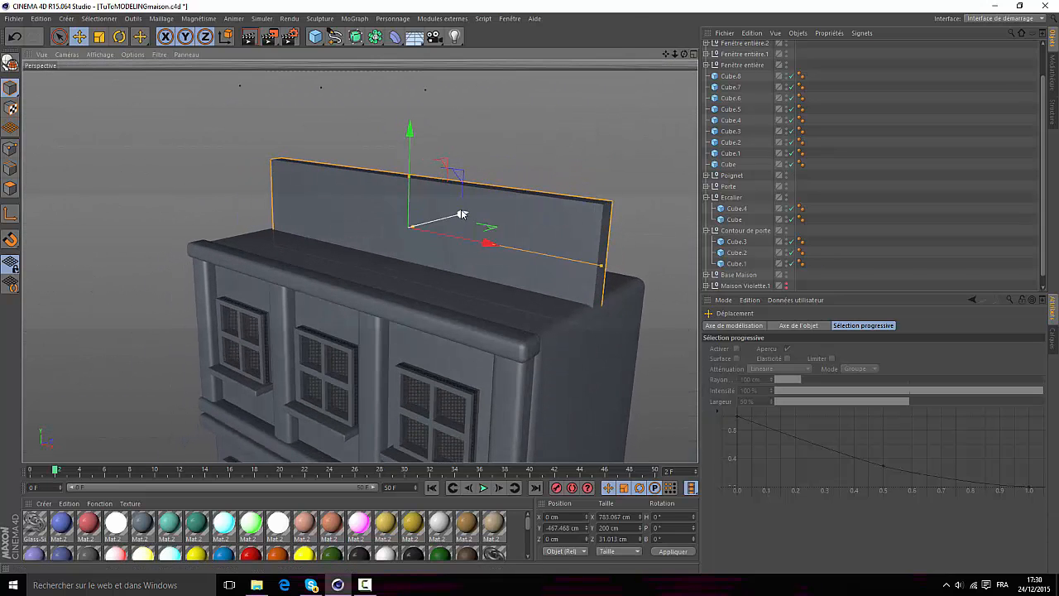
pyautogui.moveTo(461, 214); pyautogui.dragTo(421, 224)
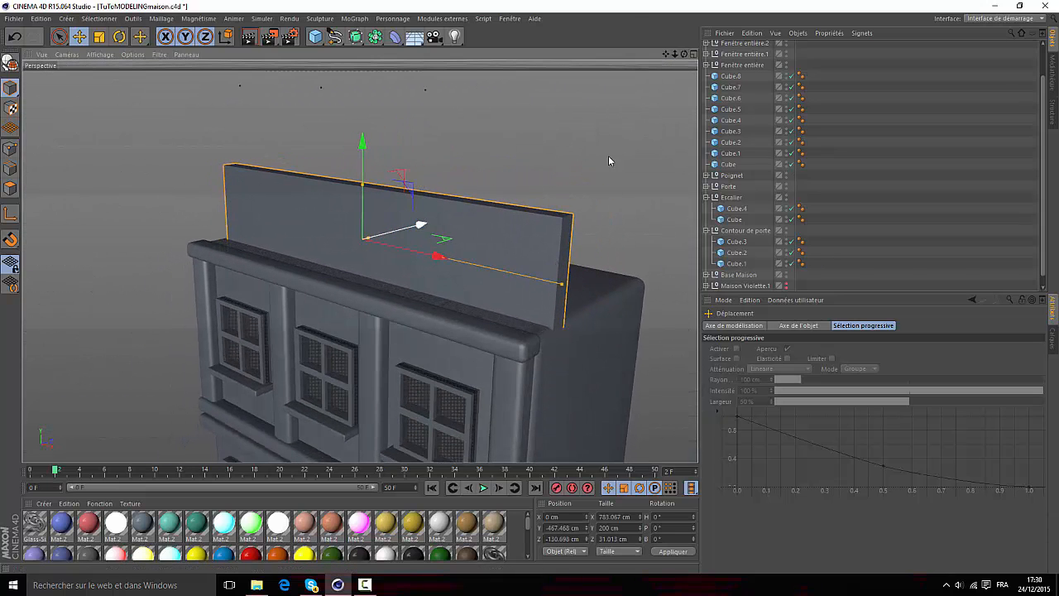
pyautogui.moveTo(677, 55); pyautogui.dragTo(359, 260)
pyautogui.moveTo(684, 55)
pyautogui.mouseDown()
pyautogui.moveTo(359, 261)
pyautogui.moveTo(685, 53)
pyautogui.mouseUp()
pyautogui.scroll(3, 382, 270)
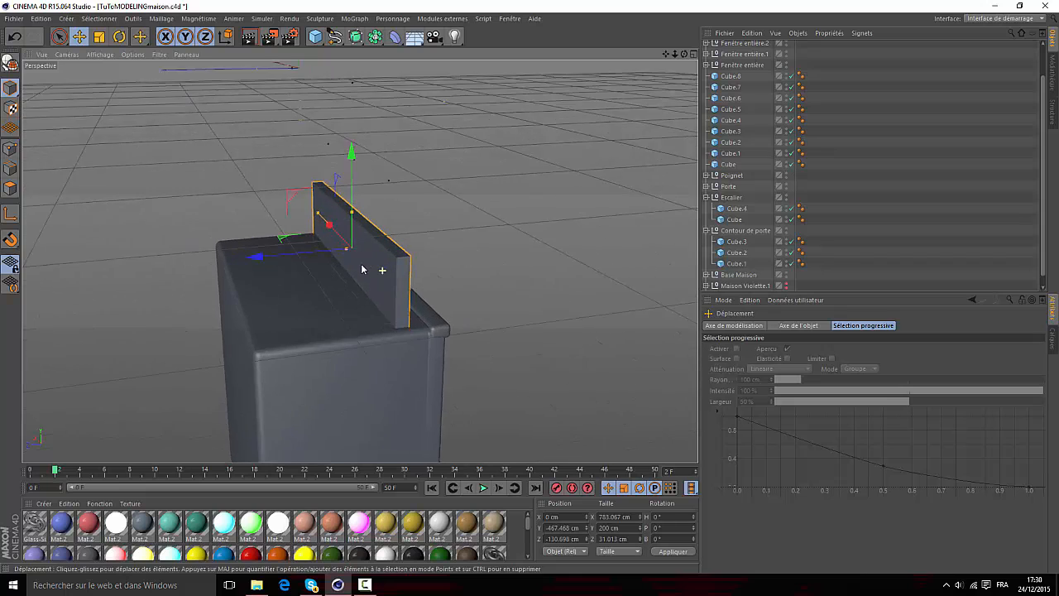
pyautogui.scroll(4, 362, 269)
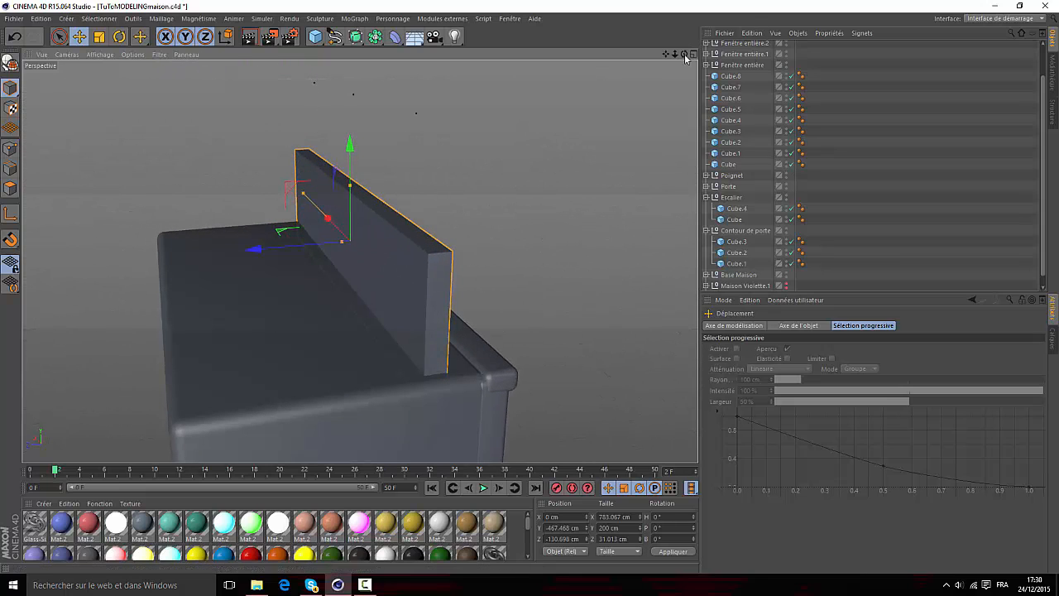
# - Increase the panel's height to about 282 cm and tilt it backwards to a pitch of about -28.5°
pyautogui.keyDown('alt'); pyautogui.moveTo(360, 261); pyautogui.dragTo(360, 260); pyautogui.keyUp('alt')
pyautogui.moveTo(685, 55); pyautogui.dragTo(685, 56)
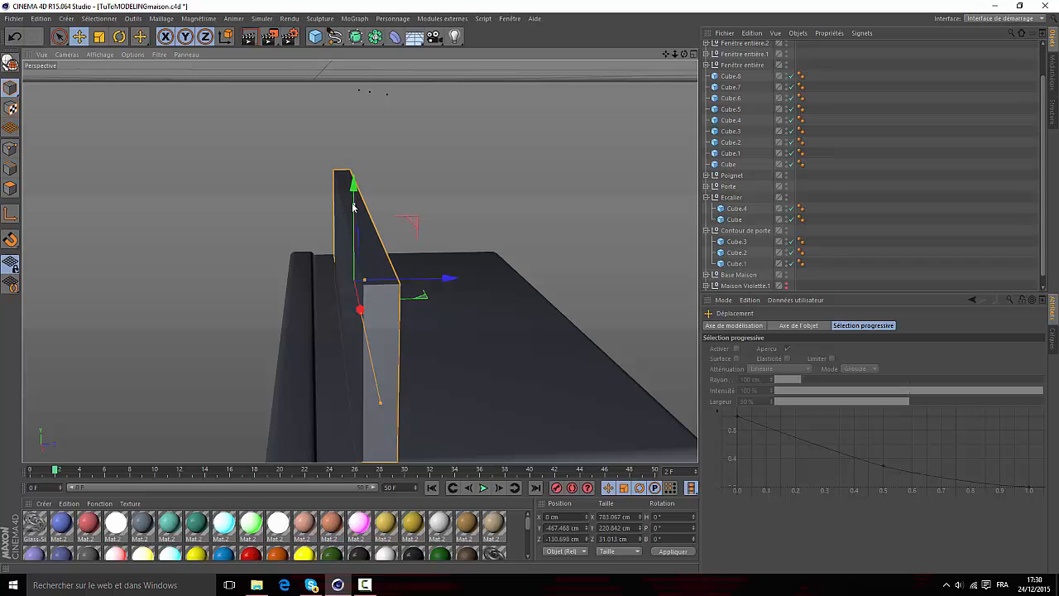
pyautogui.moveTo(352, 189); pyautogui.dragTo(352, 185)
pyautogui.press('r')
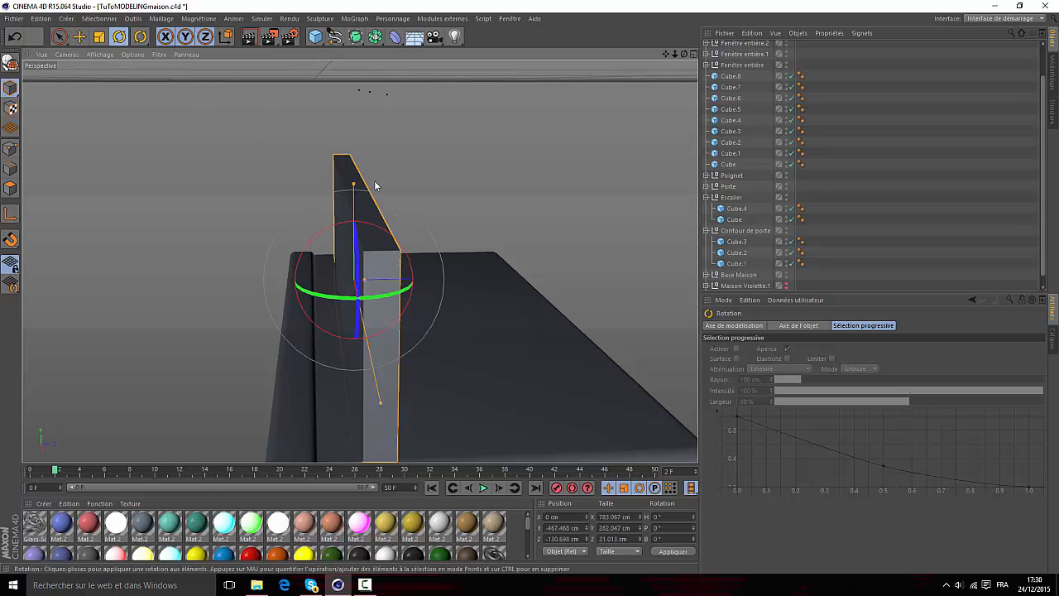
pyautogui.moveTo(374, 234); pyautogui.dragTo(402, 249)
# - Lengthen the tilted panel to about 299 cm in Y and reposition it at about Y -430 cm, Z -102 cm
pyautogui.press('e')
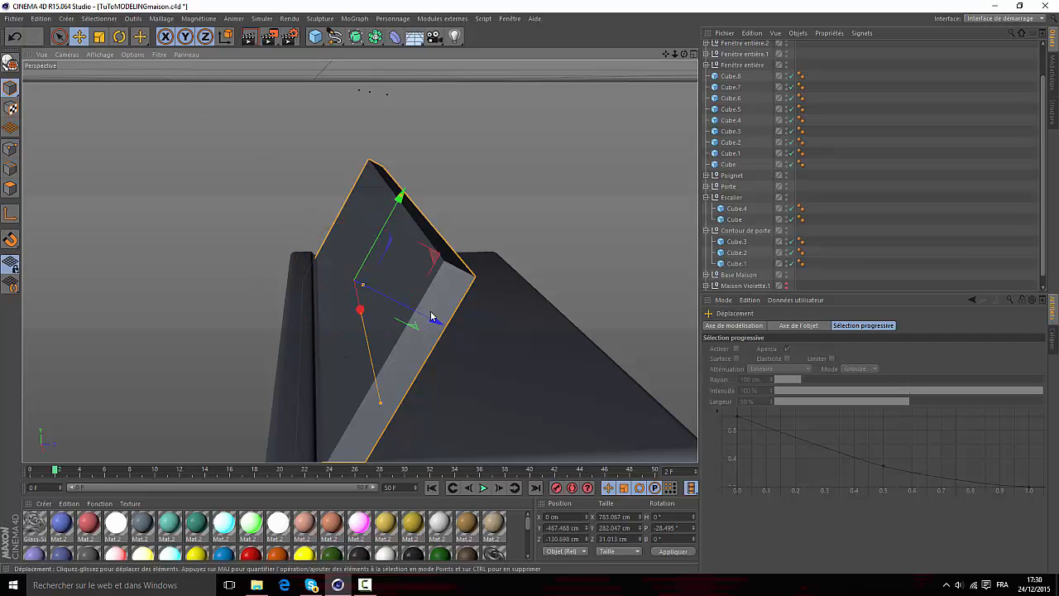
pyautogui.moveTo(430, 311); pyautogui.dragTo(437, 315)
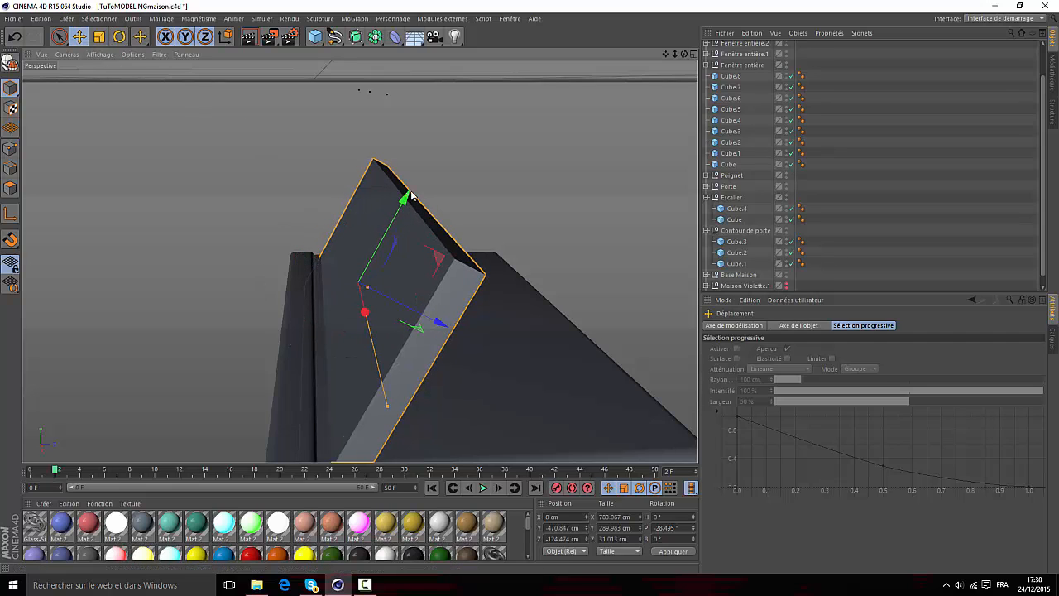
pyautogui.moveTo(411, 195); pyautogui.dragTo(420, 170)
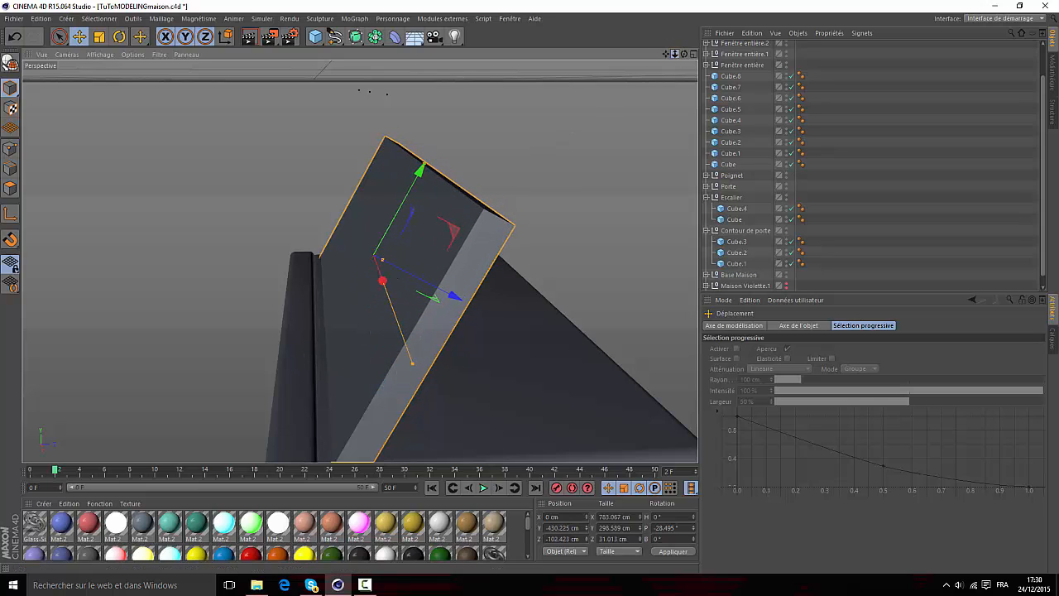
# - Tilt the roof panel further back to a pitch of about -33.9°, judging it from the side of the house
pyautogui.moveTo(675, 54); pyautogui.dragTo(647, 33)
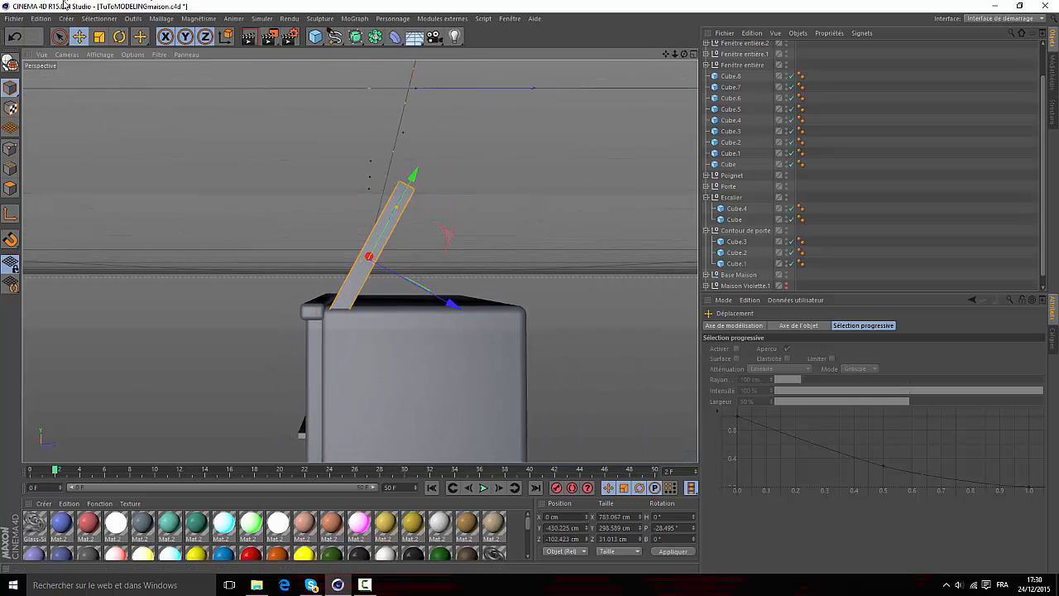
pyautogui.click(120, 37)
pyautogui.moveTo(406, 215); pyautogui.dragTo(412, 222)
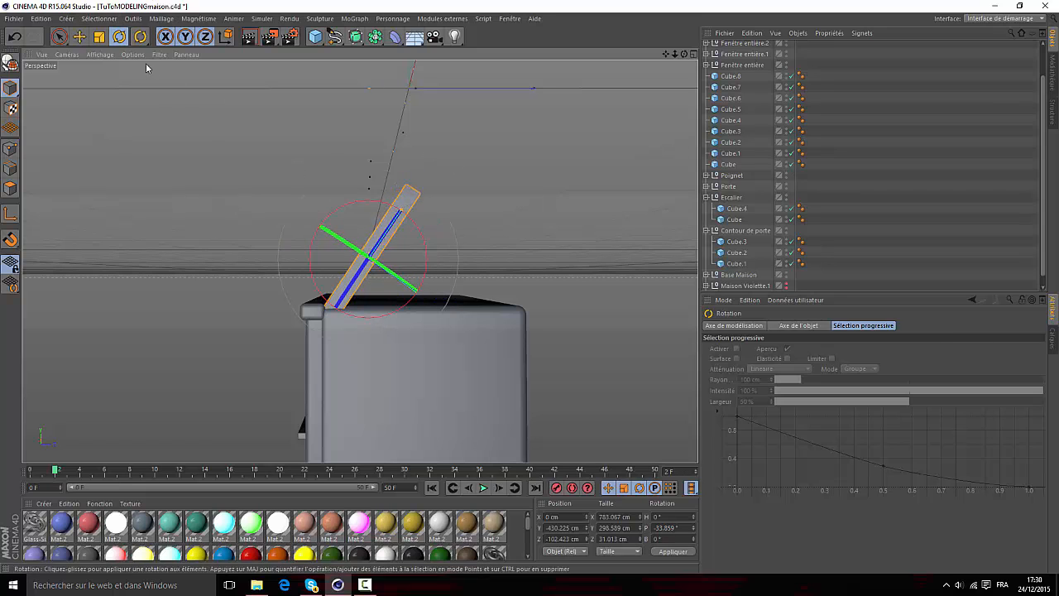
pyautogui.click(79, 37)
pyautogui.moveTo(684, 54)
pyautogui.mouseDown()
pyautogui.moveTo(753, 40)
pyautogui.moveTo(716, 64)
pyautogui.moveTo(684, 59)
pyautogui.mouseUp()
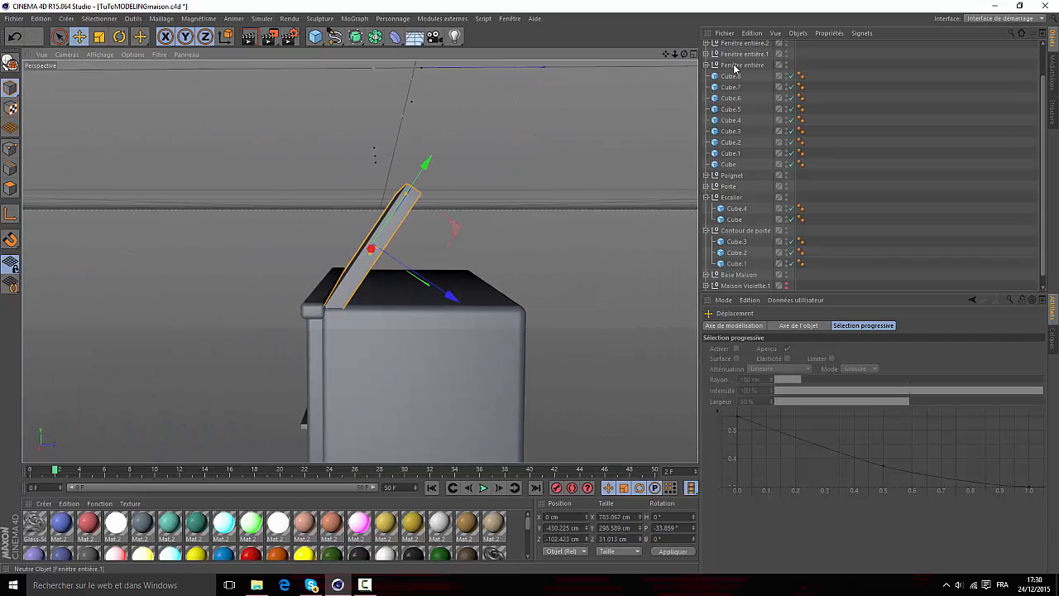
# - Set the roof panel's size to 783 cm in X, 299 cm in Y and 31 cm in Z
pyautogui.hotkey('ctrl', 'c')
pyautogui.hotkey('ctrl', 'v')
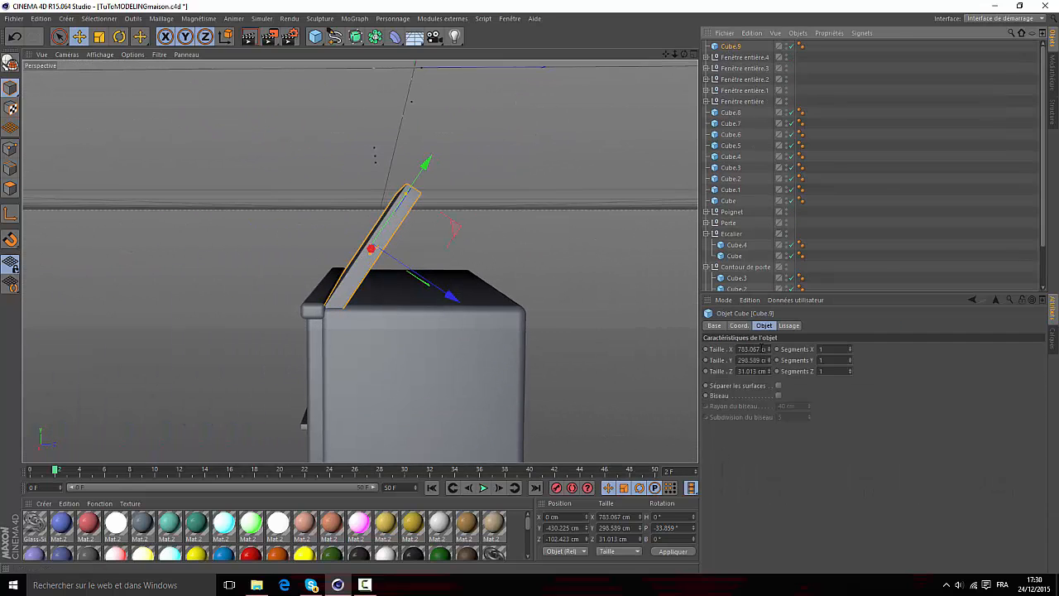
pyautogui.doubleClick(749, 349)
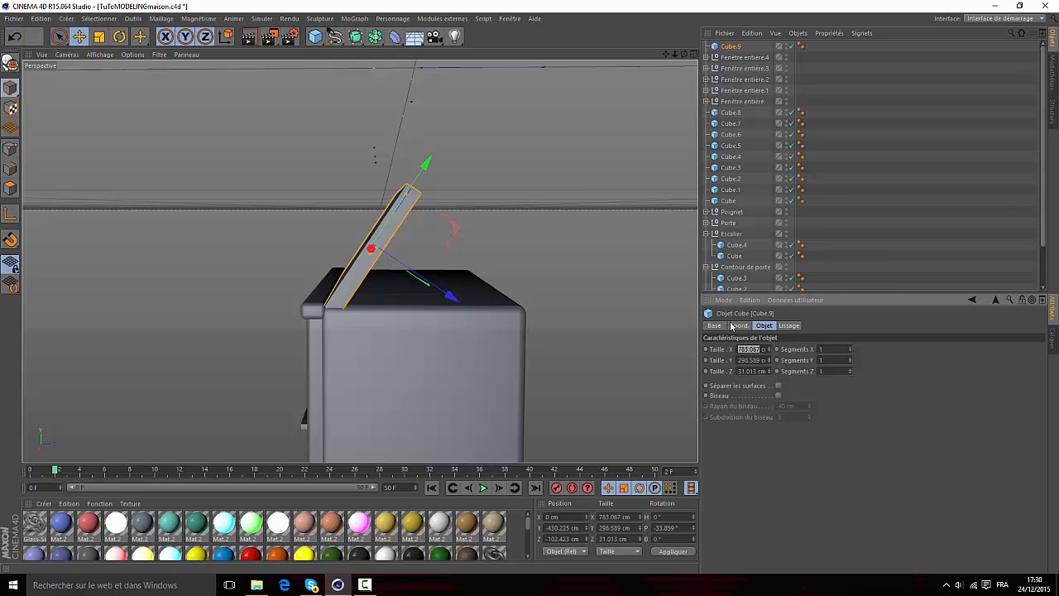
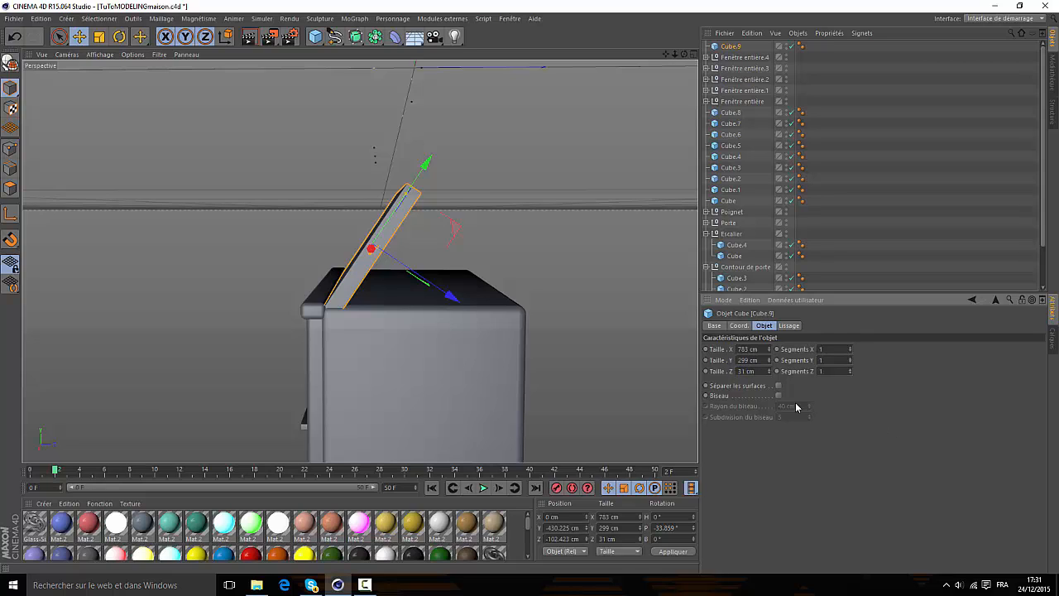
# - Bevel the roof panel's edges with a 3 cm radius
pyautogui.click(778, 396)
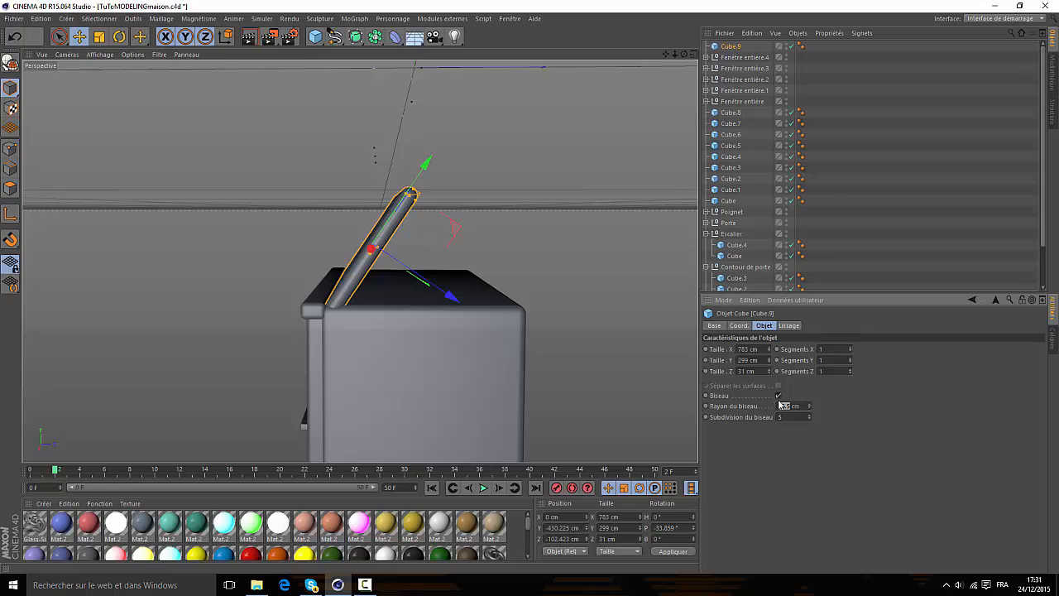
pyautogui.write('3')
pyautogui.press('Return')
pyautogui.scroll(4, 250, 209)
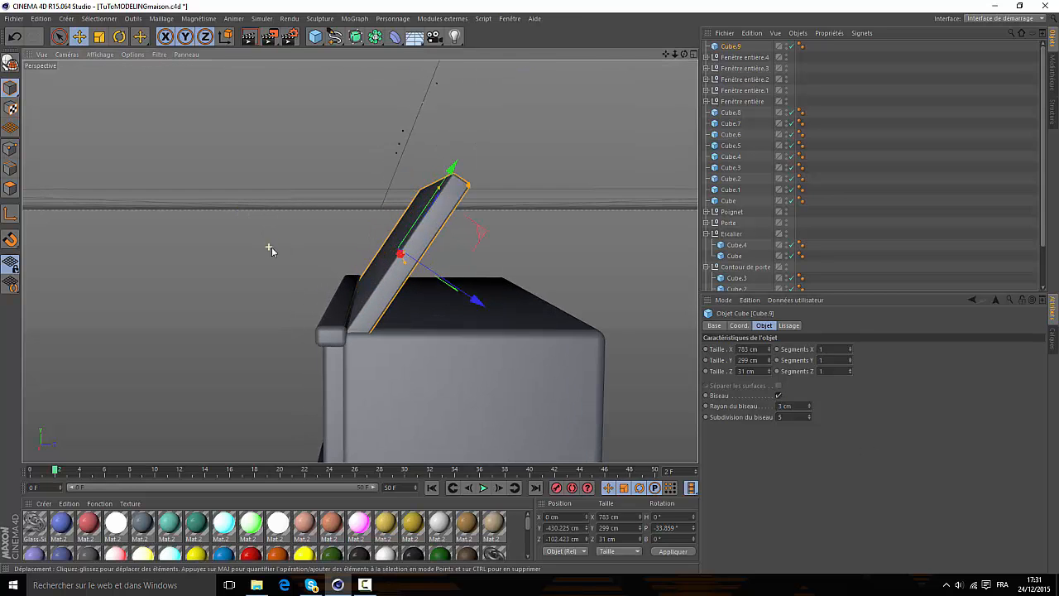
pyautogui.moveTo(683, 56); pyautogui.dragTo(360, 260)
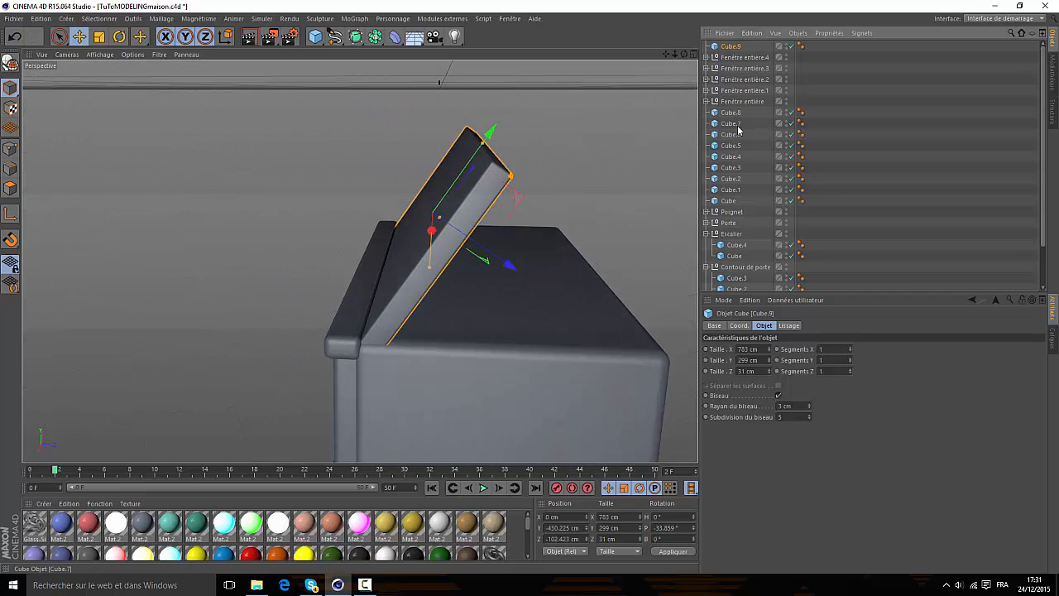
# - Duplicate the roof panel and mirror the copy's slope by setting its pitch to 33.859°
pyautogui.hotkey('ctrl', 'c')
pyautogui.hotkey('ctrl', 'v')
pyautogui.click(119, 37)
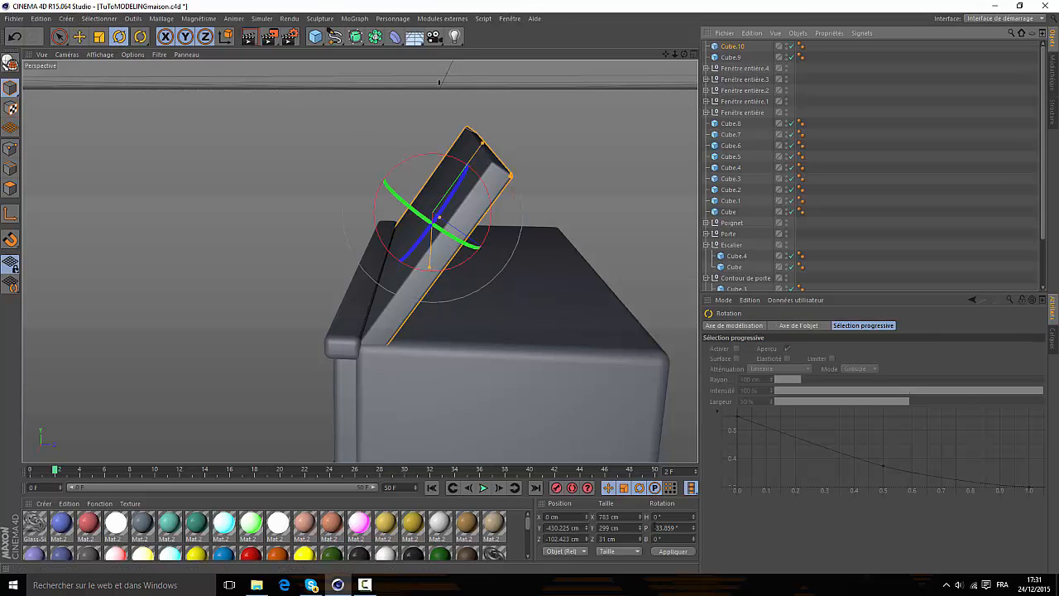
pyautogui.moveTo(658, 527); pyautogui.dragTo(654, 527)
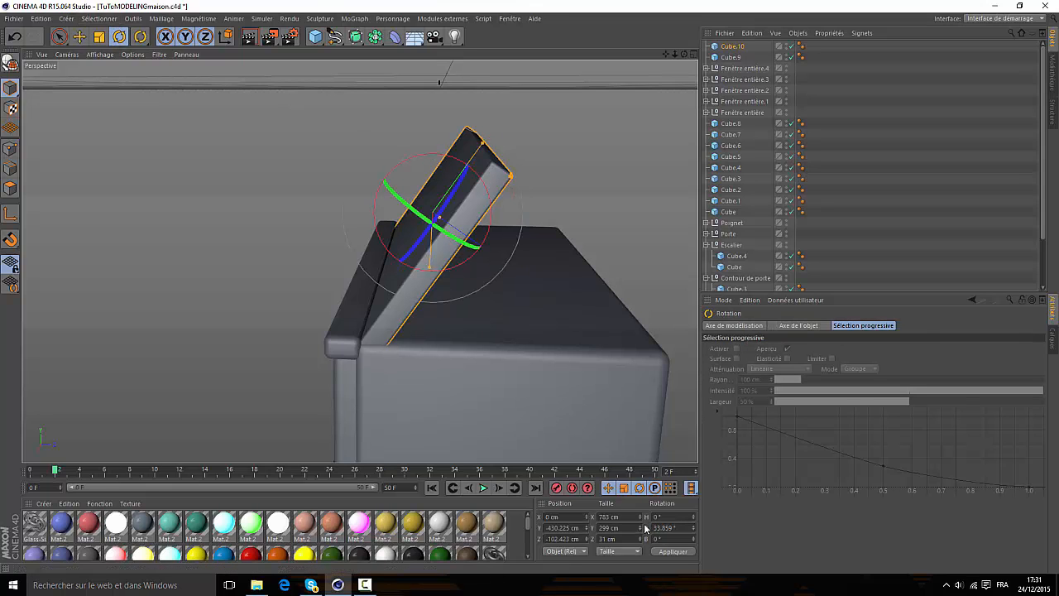
pyautogui.click(673, 551)
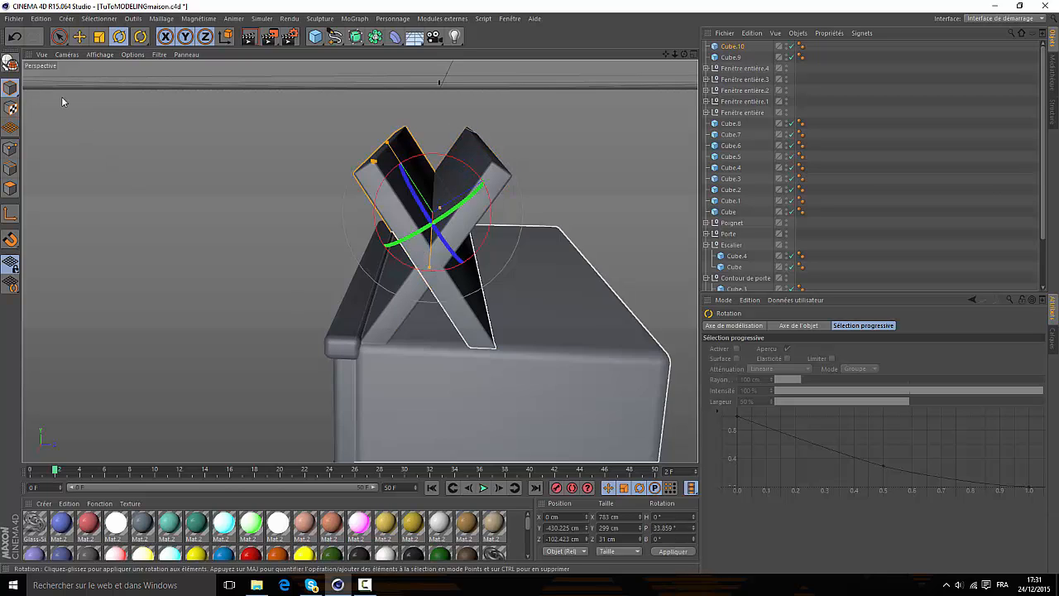
# - Move the duplicated panel to the rear so both panels meet at the ridge, at about Y -431 cm, Z 89 cm
pyautogui.click(80, 38)
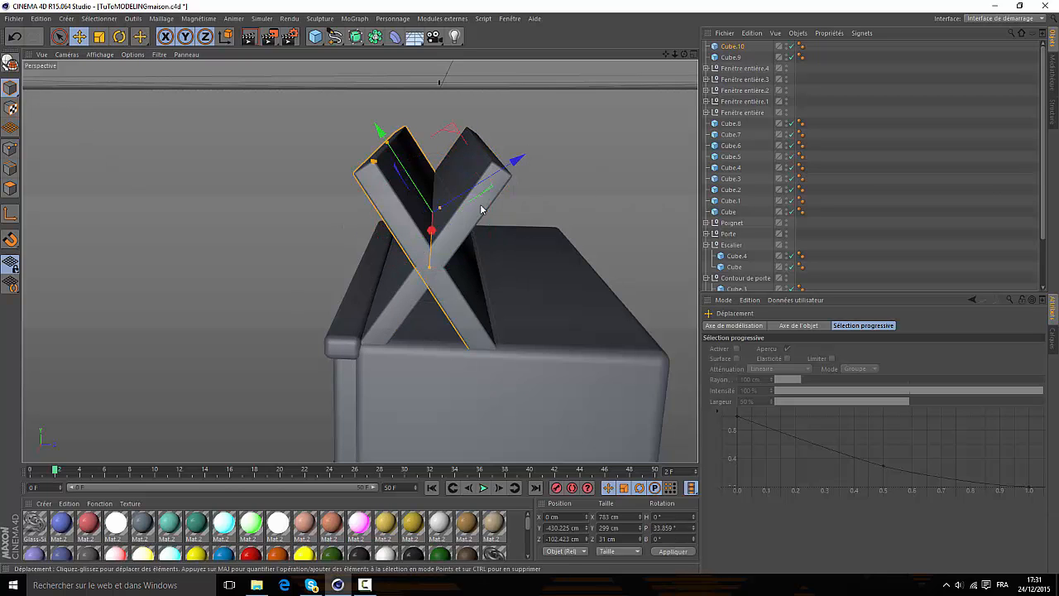
pyautogui.moveTo(527, 163); pyautogui.dragTo(586, 123)
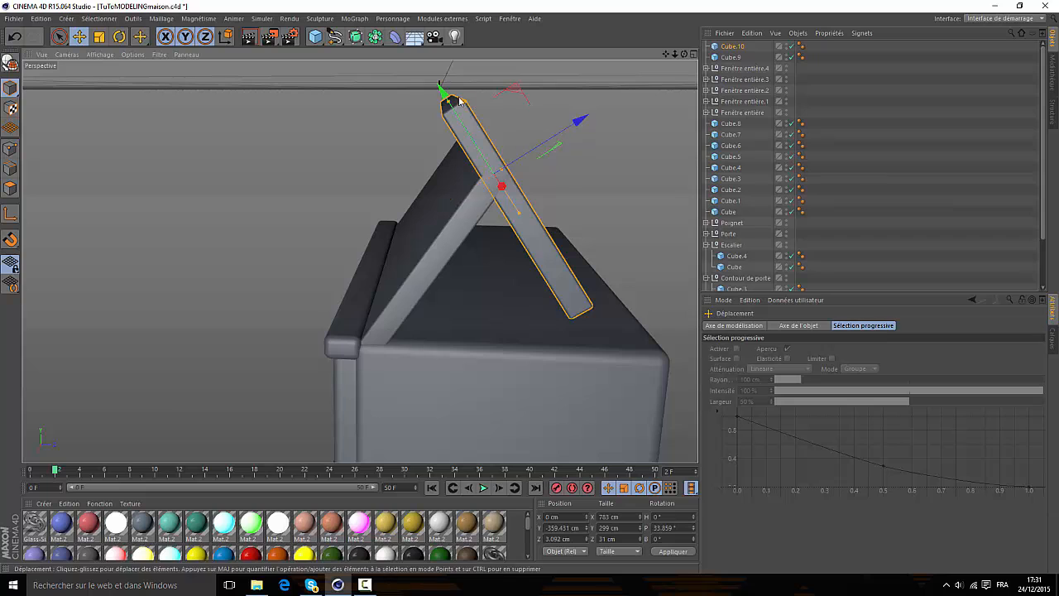
pyautogui.moveTo(489, 128)
pyautogui.mouseDown()
pyautogui.moveTo(494, 136)
pyautogui.moveTo(491, 124)
pyautogui.mouseUp()
pyautogui.moveTo(605, 161); pyautogui.dragTo(615, 150)
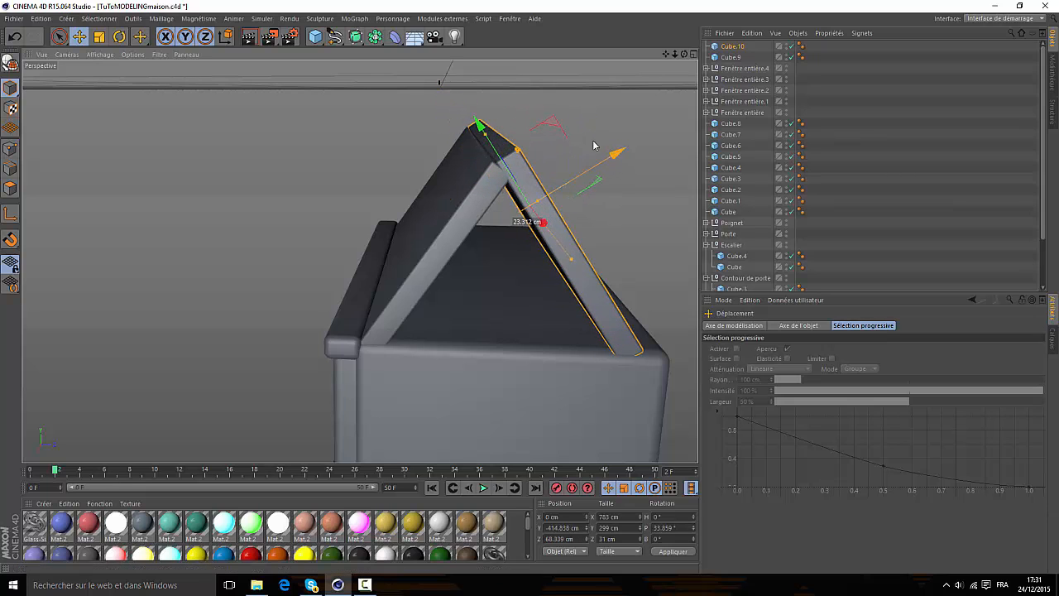
pyautogui.moveTo(479, 124); pyautogui.dragTo(491, 133)
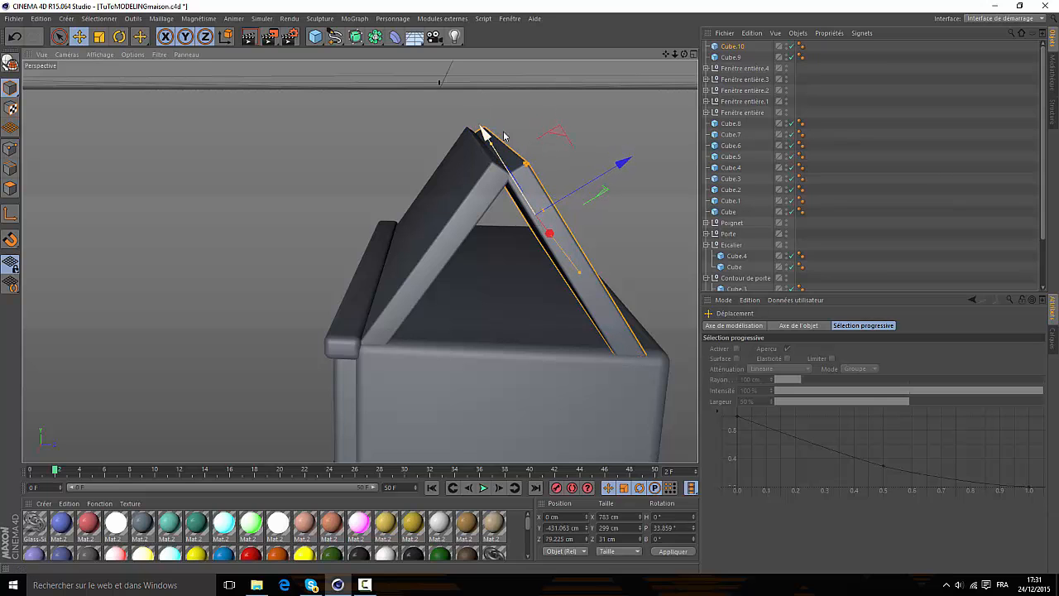
pyautogui.moveTo(691, 58); pyautogui.dragTo(574, 205)
pyautogui.moveTo(497, 142); pyautogui.dragTo(488, 141)
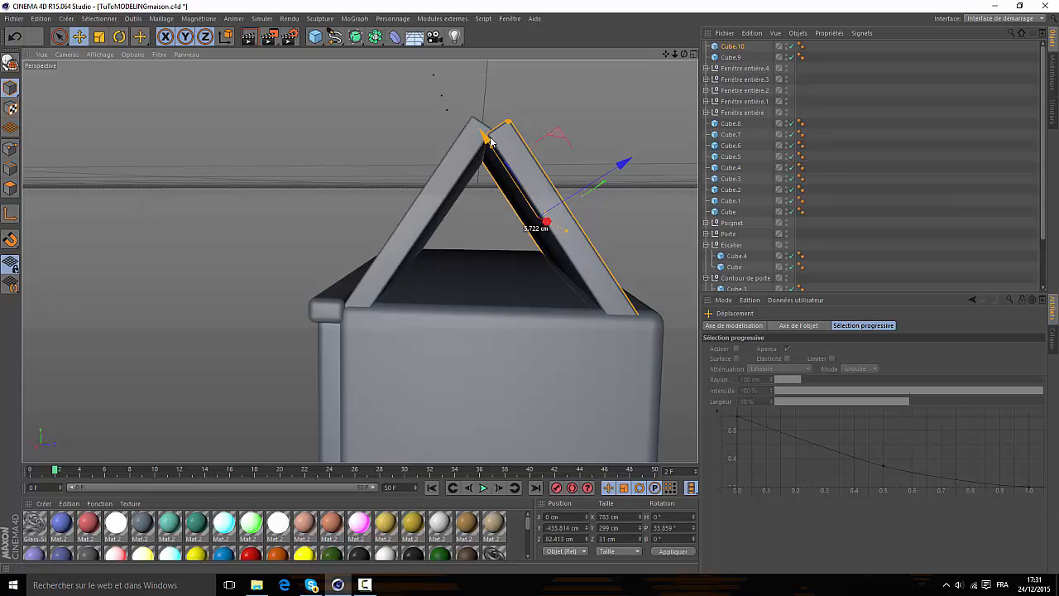
pyautogui.moveTo(620, 160); pyautogui.dragTo(627, 159)
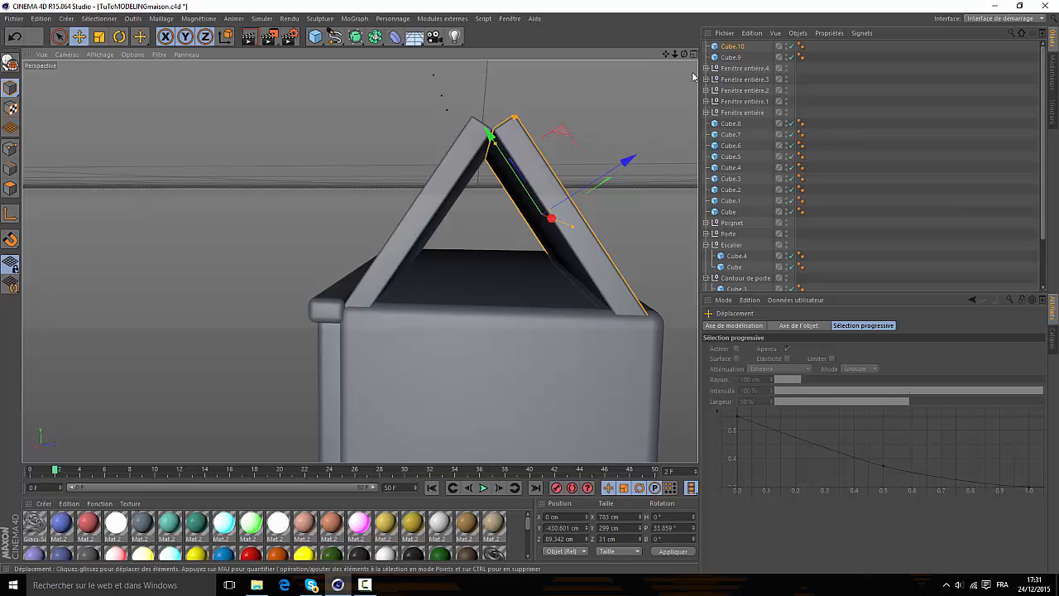
# - Adjust the house's main block under the roof to a Z size of about 375 cm, centred at about Z -5 cm
pyautogui.moveTo(685, 55)
pyautogui.mouseDown()
pyautogui.moveTo(675, 108)
pyautogui.moveTo(646, 124)
pyautogui.moveTo(546, 95)
pyautogui.moveTo(687, 62)
pyautogui.mouseUp()
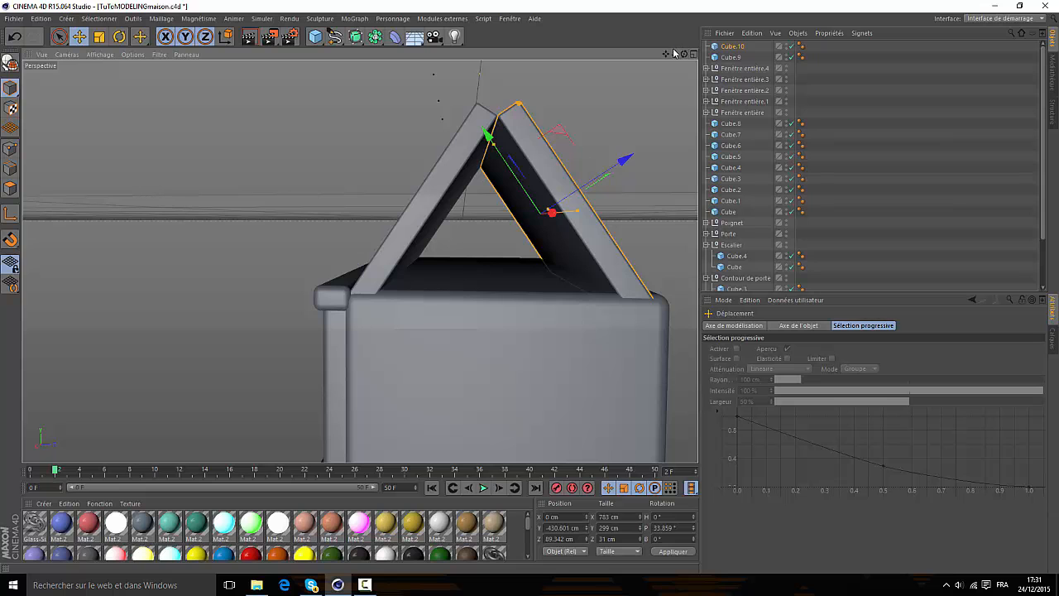
pyautogui.moveTo(675, 55); pyautogui.dragTo(687, 91)
pyautogui.keyDown('alt'); pyautogui.moveTo(536, 258); pyautogui.dragTo(457, 337); pyautogui.keyUp('alt')
pyautogui.click(449, 298)
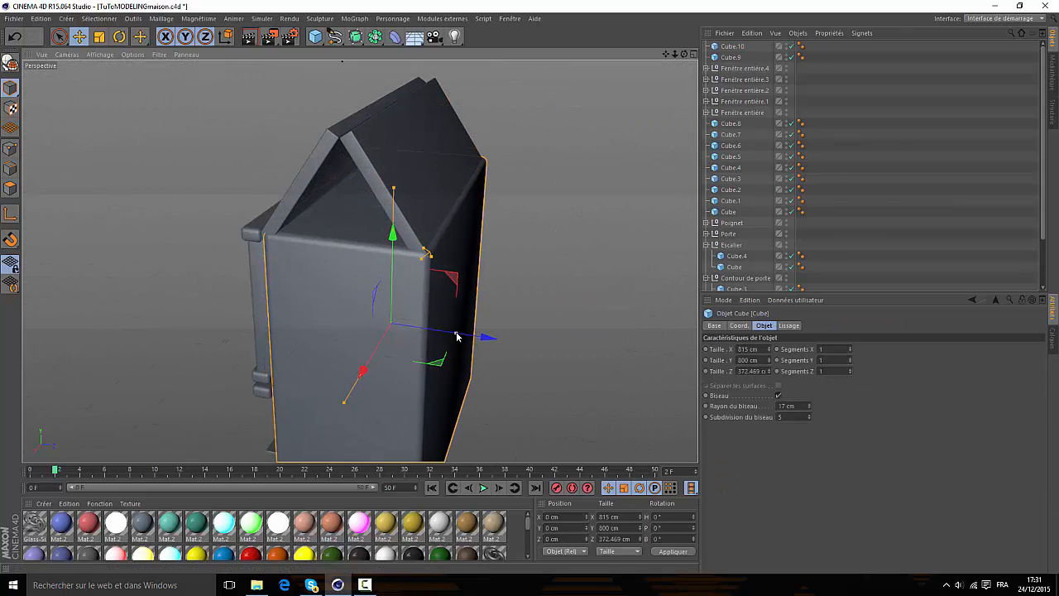
pyautogui.keyDown('alt'); pyautogui.moveTo(338, 272); pyautogui.dragTo(418, 347); pyautogui.keyUp('alt')
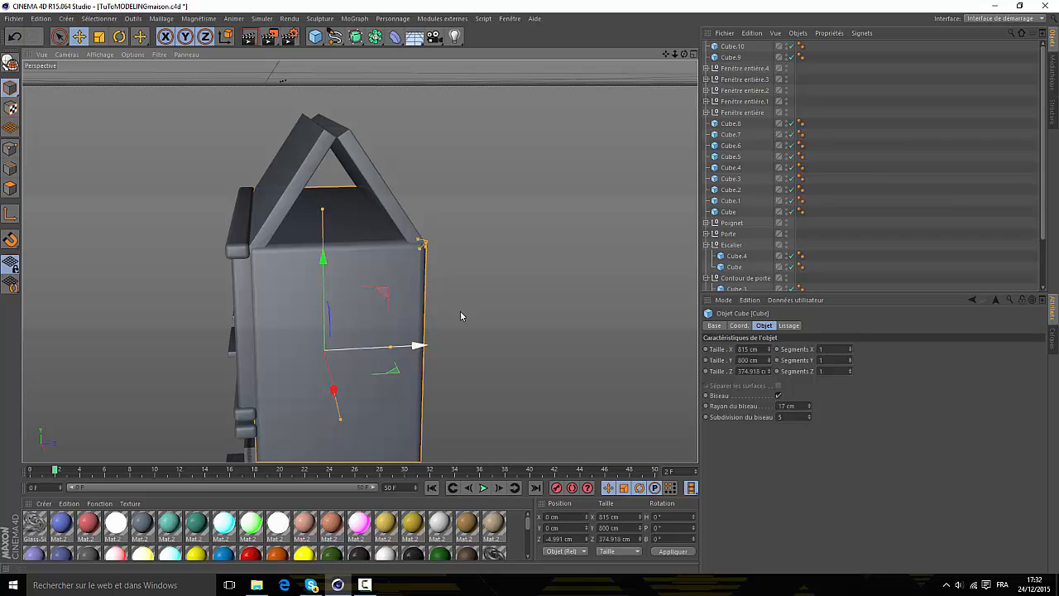
# - Check the roof from above and save the project file
pyautogui.moveTo(666, 54); pyautogui.dragTo(666, 157)
pyautogui.scroll(1, 246, 208)
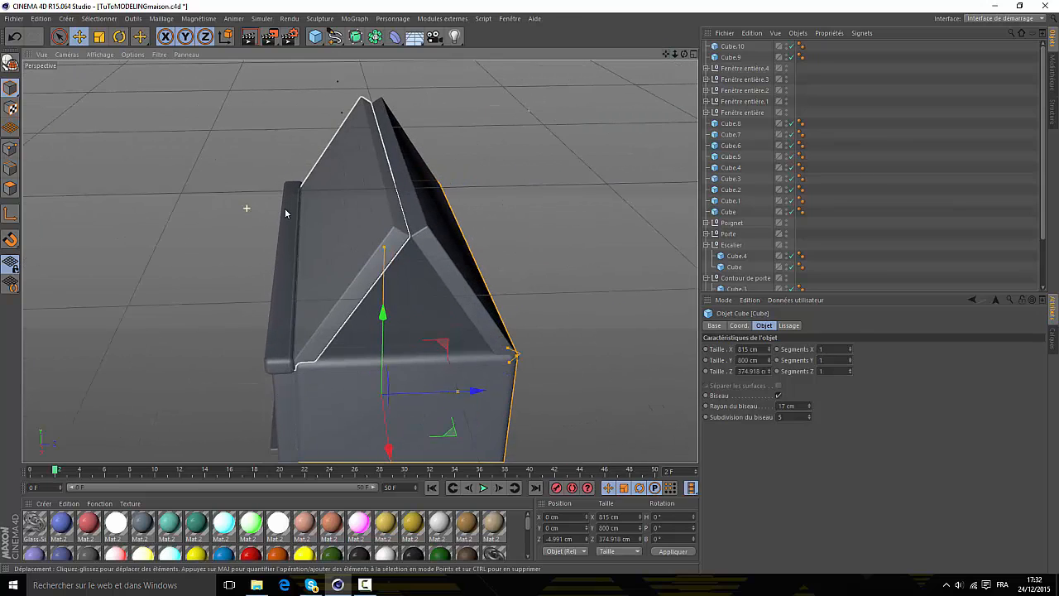
pyautogui.scroll(1, 420, 189)
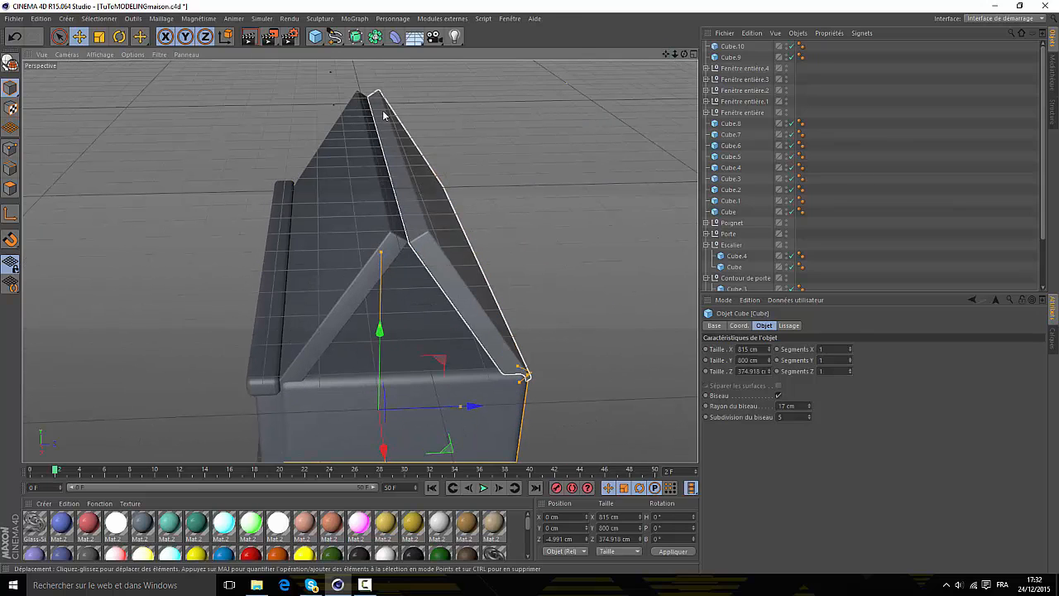
pyautogui.click(14, 19)
pyautogui.click(48, 110)
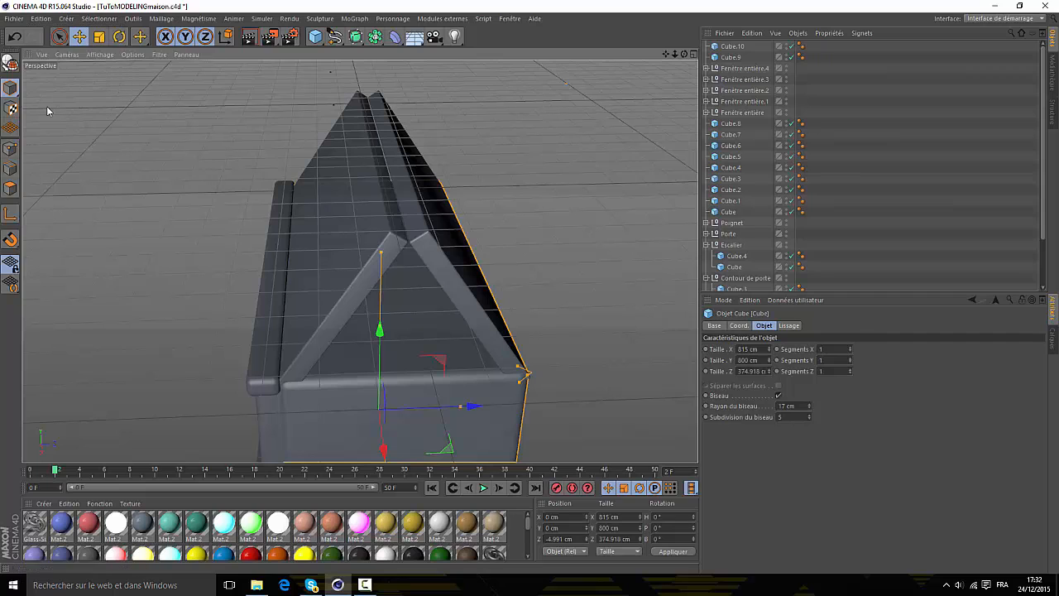
# - Add a cube at the roof ridge, about 91 × 200 × 74 cm, raised to about Y -389 cm
pyautogui.click(315, 37)
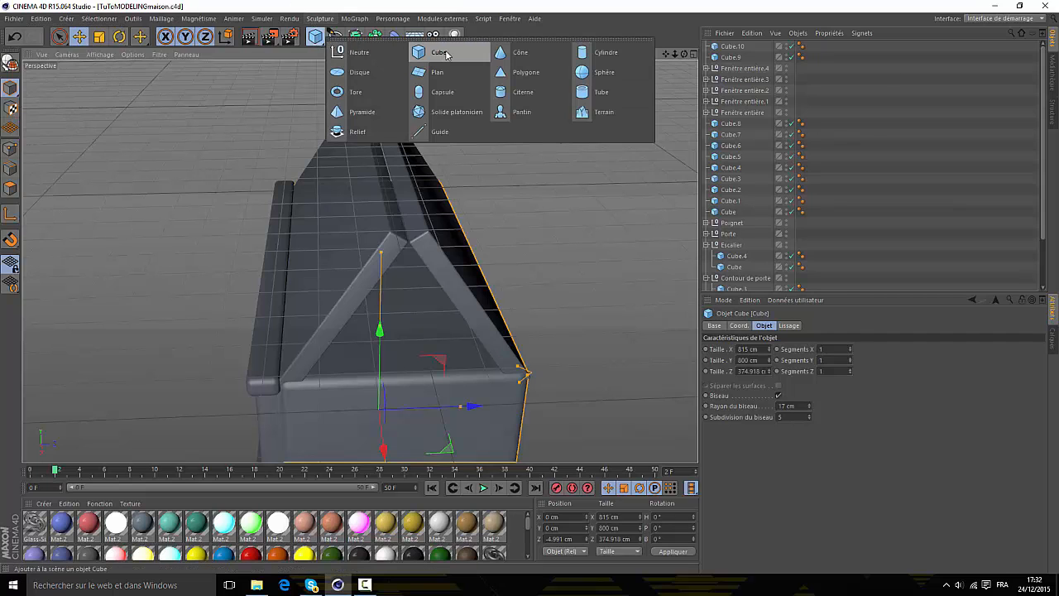
pyautogui.click(439, 53)
pyautogui.moveTo(686, 57); pyautogui.dragTo(359, 260)
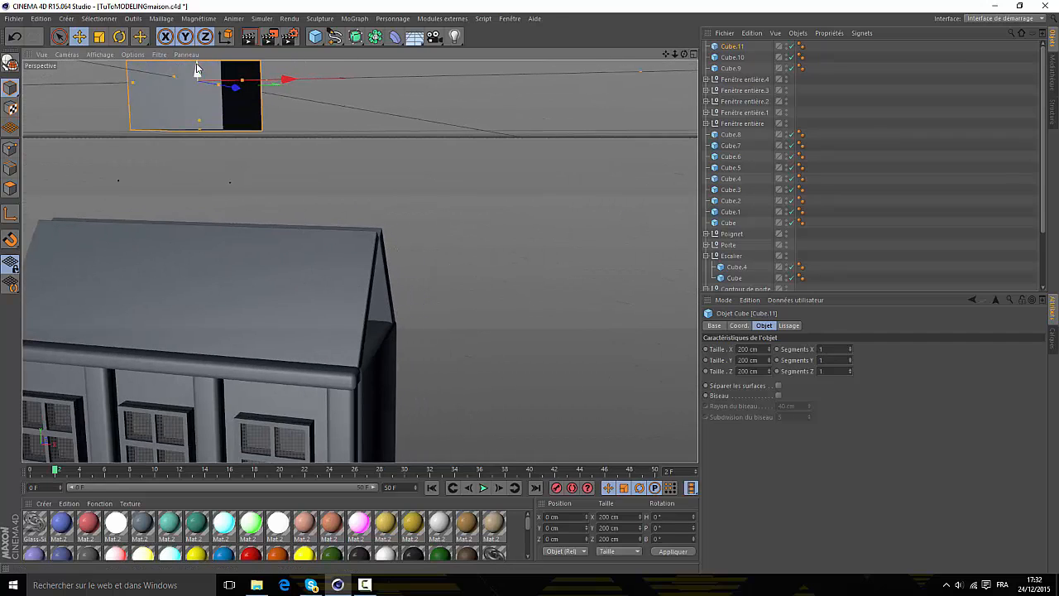
pyautogui.moveTo(197, 72); pyautogui.dragTo(238, 269)
pyautogui.scroll(2, 215, 264)
pyautogui.scroll(1, 246, 252)
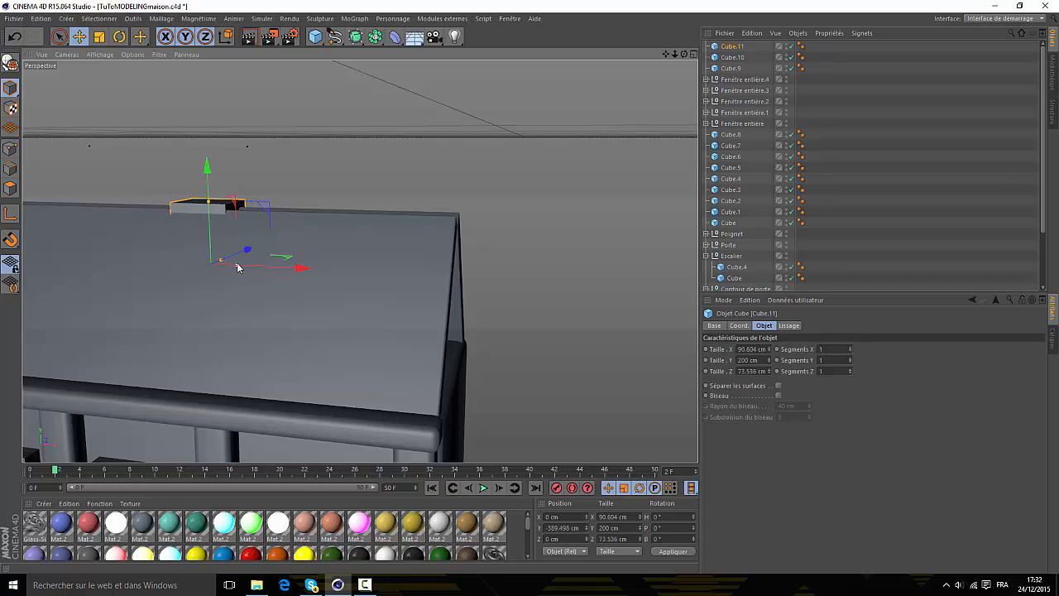
# - Tilt the new cube to match the front roof slope by setting its pitch to -33.859°
pyautogui.click(732, 57)
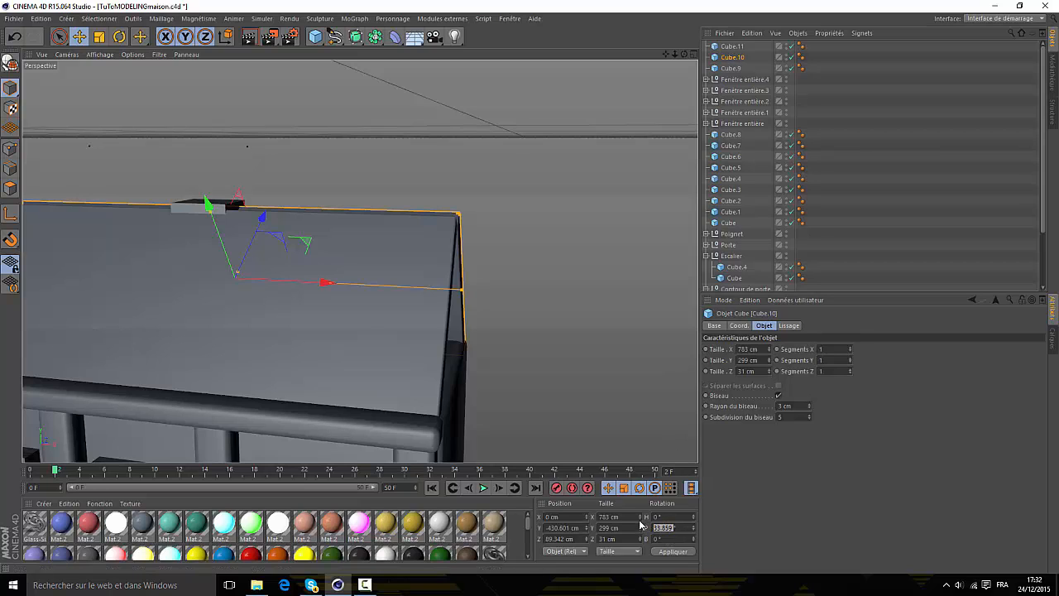
pyautogui.press('Up')
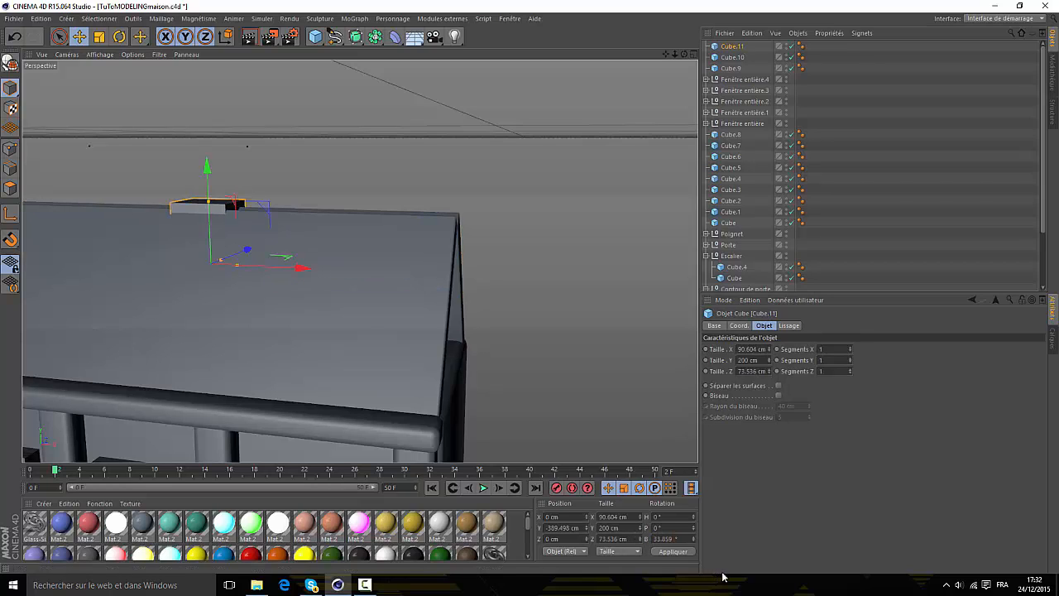
pyautogui.click(672, 552)
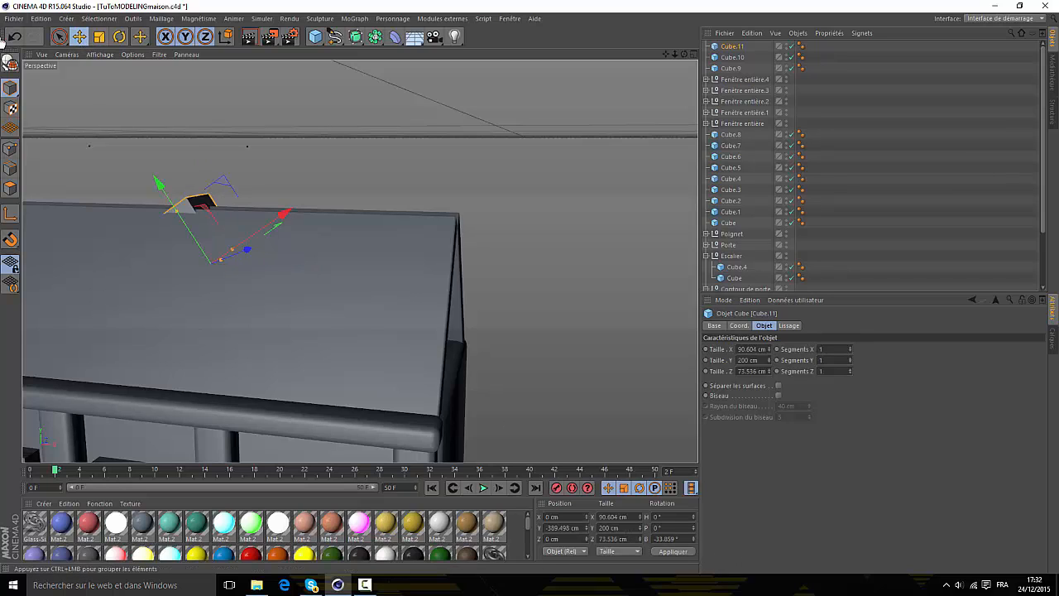
pyautogui.click(14, 36)
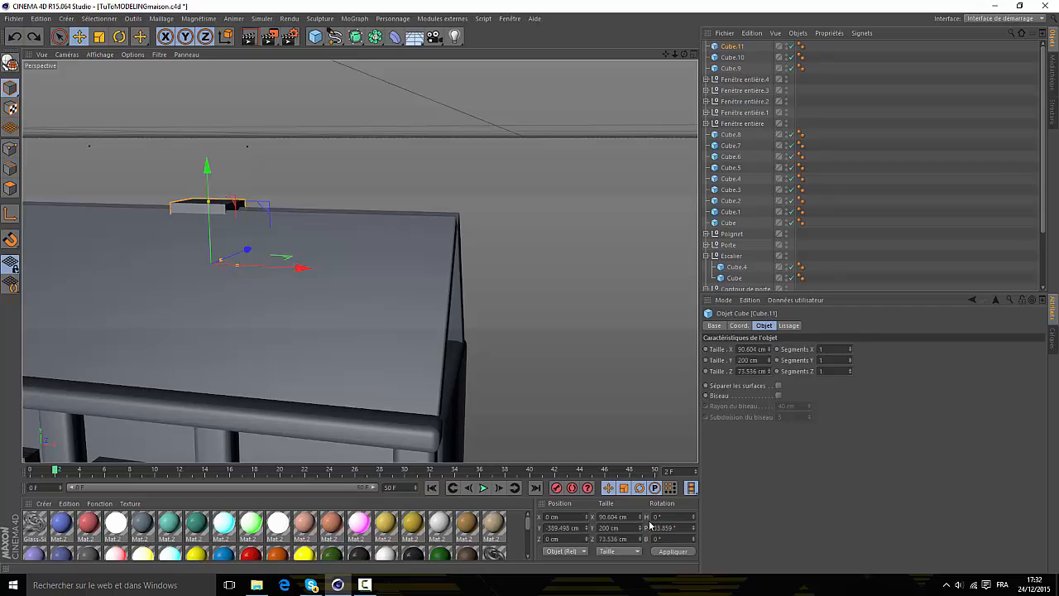
pyautogui.click(672, 551)
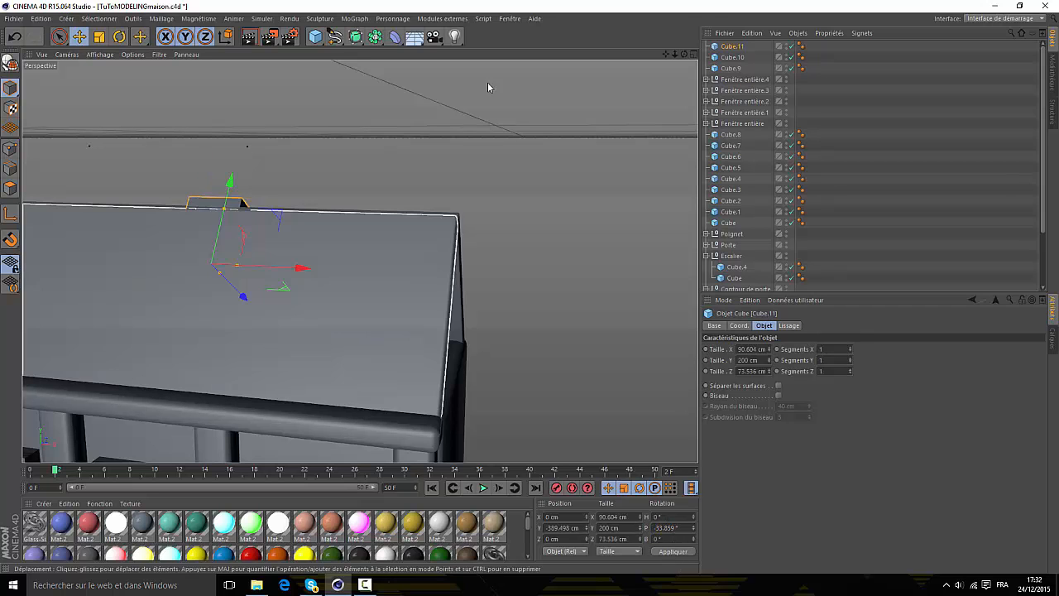
# - Shape the tilted cube into a slat about 61 × 256 × 12 cm and lay it on the front roof slope
pyautogui.keyDown('alt'); pyautogui.moveTo(314, 265); pyautogui.dragTo(610, 105); pyautogui.keyUp('alt')
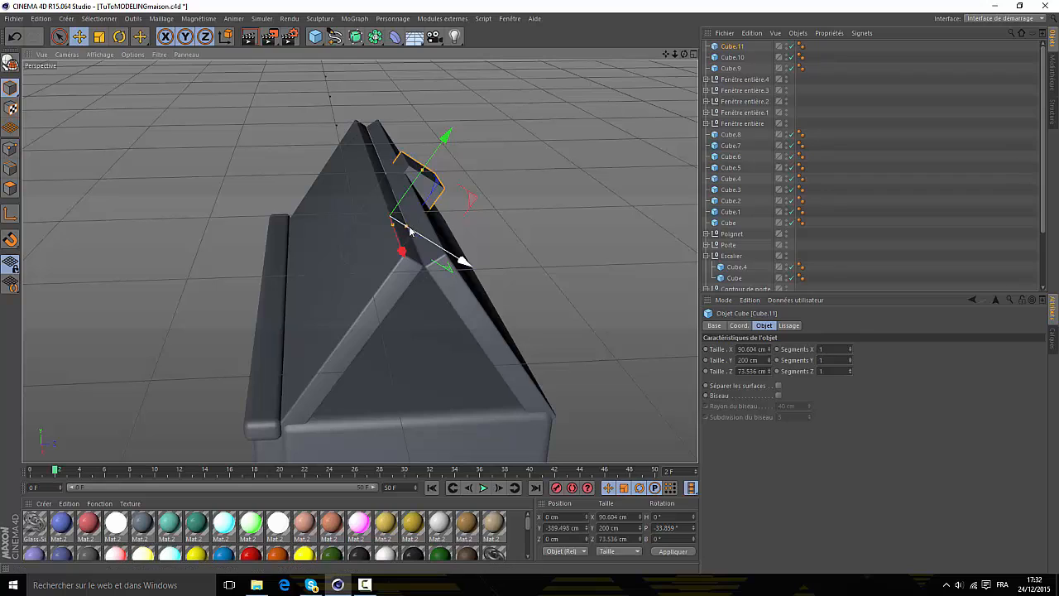
pyautogui.moveTo(405, 229); pyautogui.dragTo(398, 225)
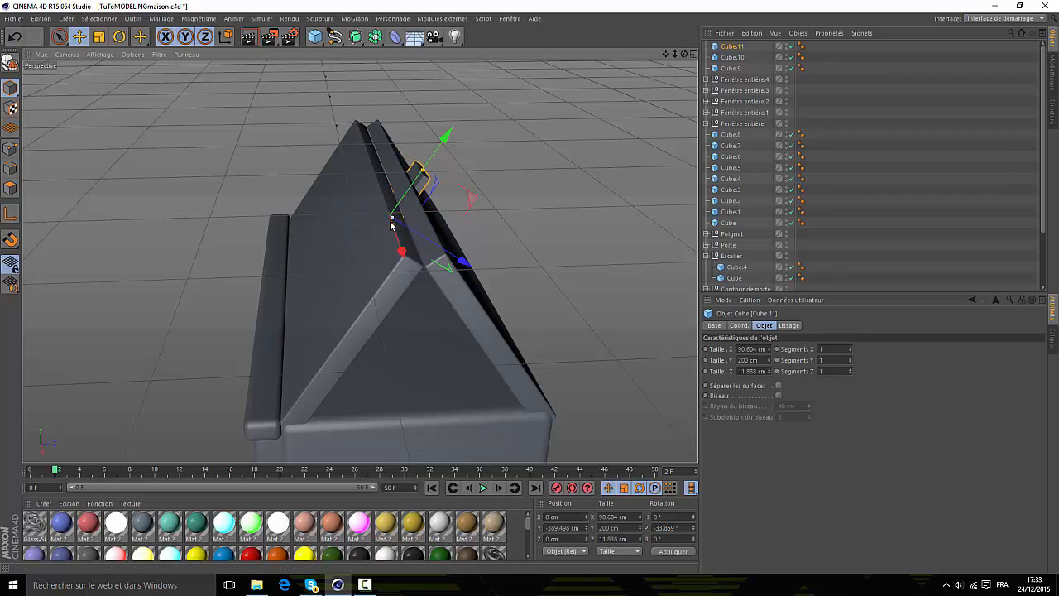
pyautogui.moveTo(461, 262); pyautogui.dragTo(427, 252)
pyautogui.moveTo(406, 108); pyautogui.dragTo(378, 155)
pyautogui.moveTo(684, 54); pyautogui.dragTo(650, 74)
pyautogui.moveTo(206, 317); pyautogui.dragTo(192, 316)
pyautogui.moveTo(162, 246); pyautogui.dragTo(161, 240)
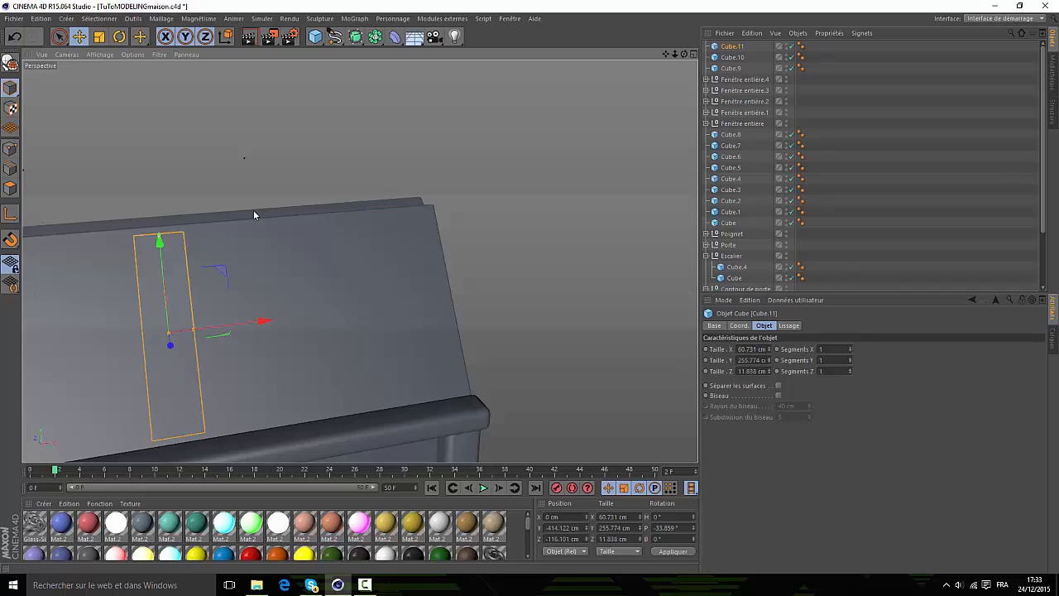
# - Bevel the roof slat's edges with a 3 cm radius
pyautogui.moveTo(674, 54); pyautogui.dragTo(735, 39)
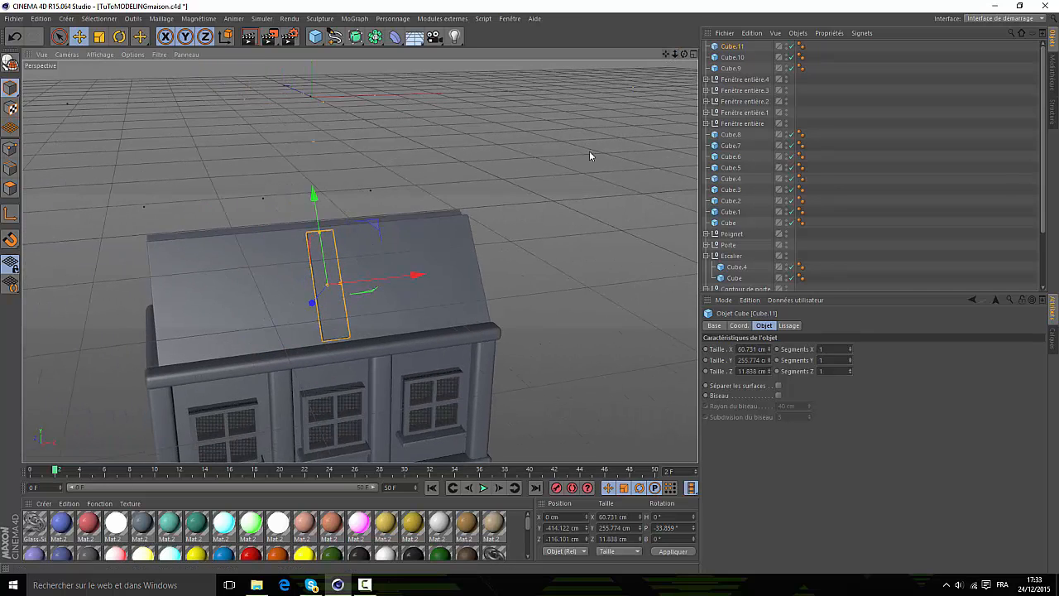
pyautogui.scroll(4, 590, 156)
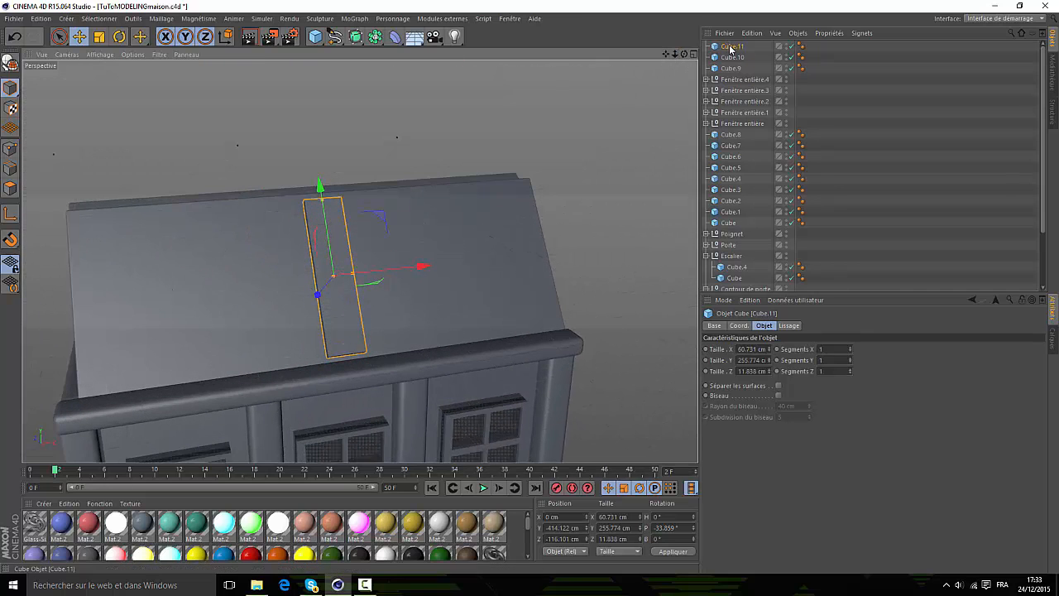
pyautogui.click(779, 397)
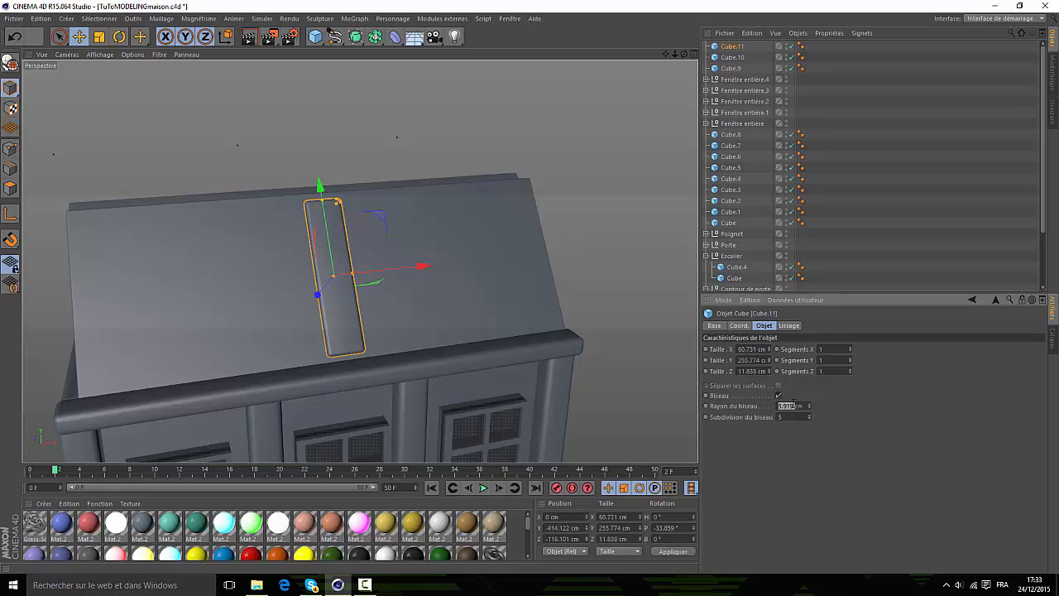
pyautogui.press('Return')
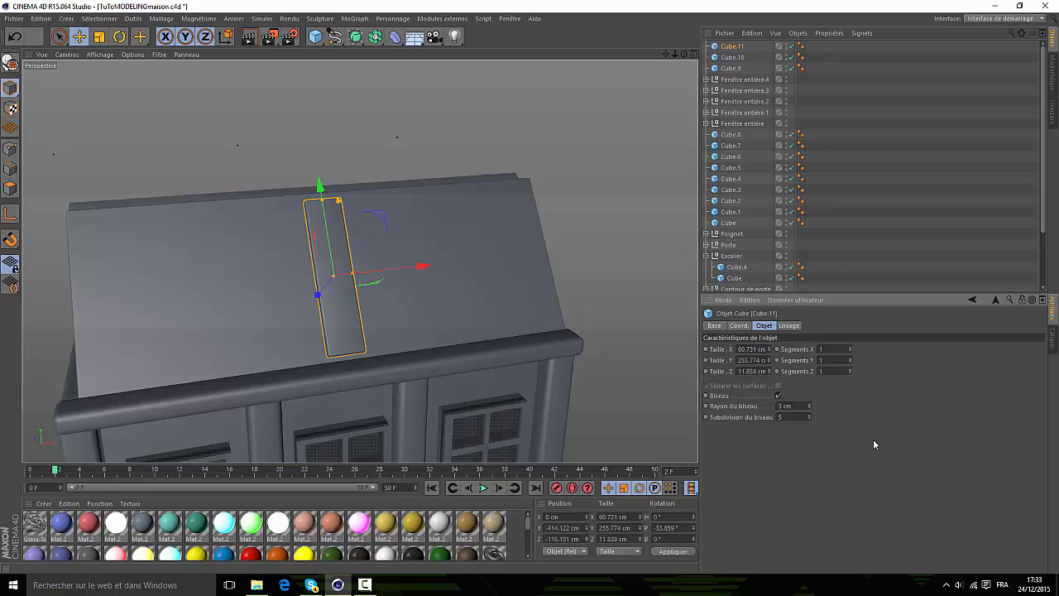
# - Lengthen the slat down to the eave and set its size to 61 cm in X, 269 cm in Y and 12 cm in Z
pyautogui.scroll(4, 319, 200)
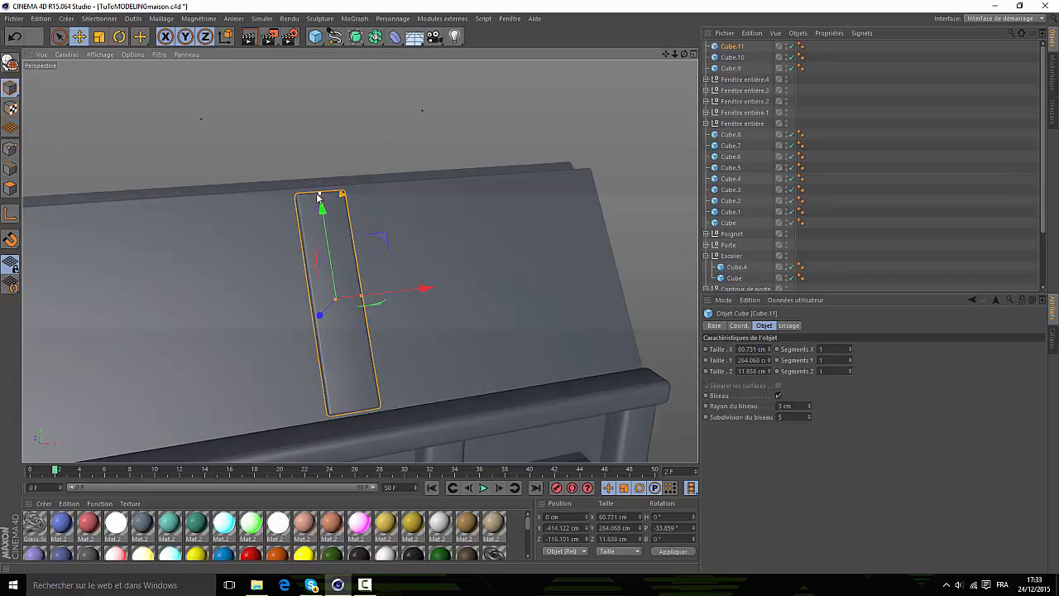
pyautogui.moveTo(316, 197); pyautogui.dragTo(324, 213)
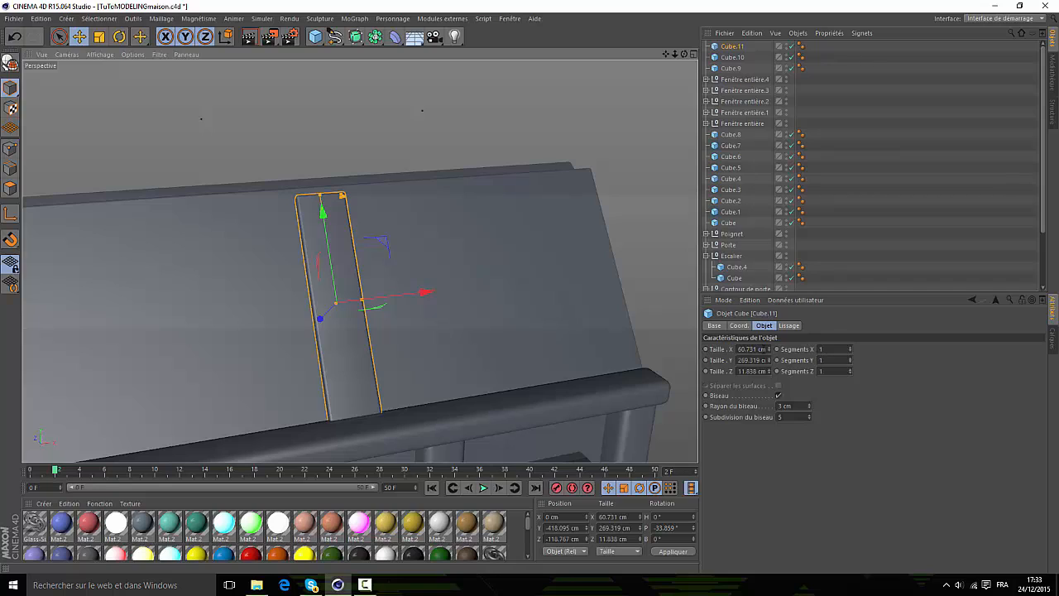
pyautogui.click(753, 350)
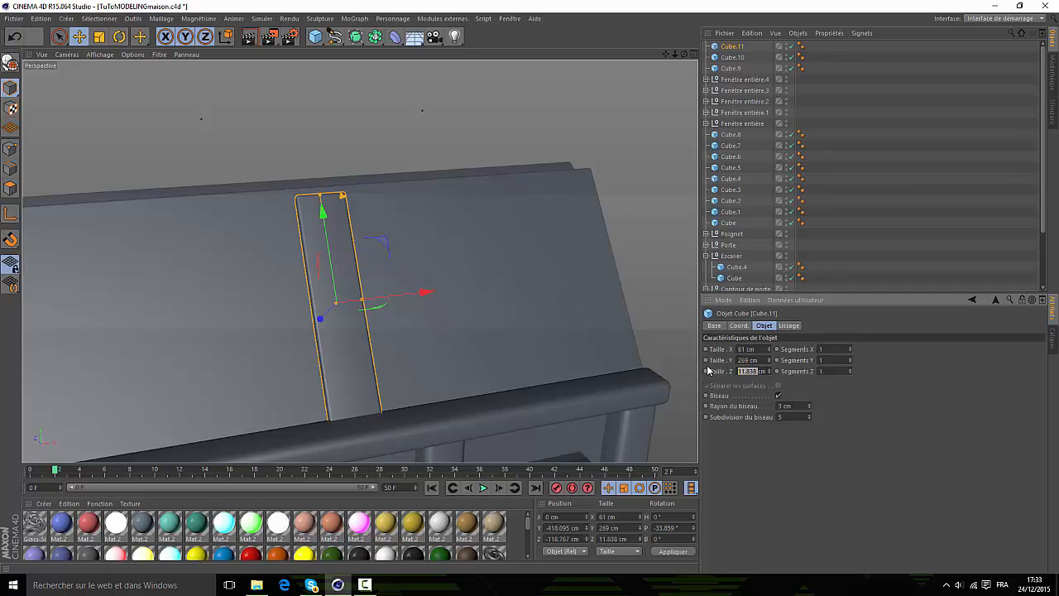
# - Move the slat to the roof's right end at about X 325 cm and copy it twice along X, ending at about X 150 cm
pyautogui.scroll(2, 373, 274)
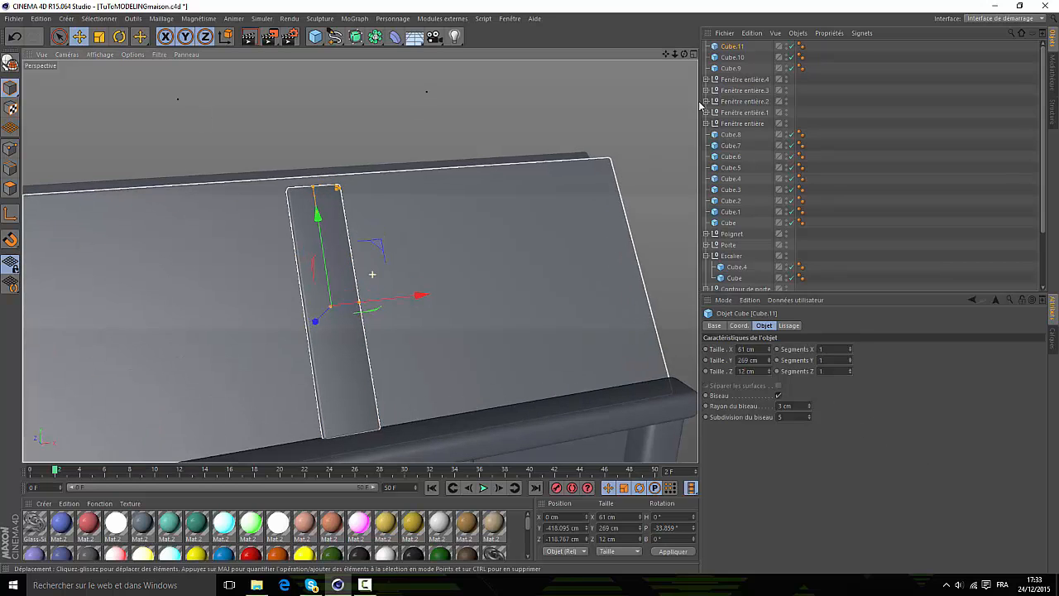
pyautogui.moveTo(685, 53); pyautogui.dragTo(652, 55)
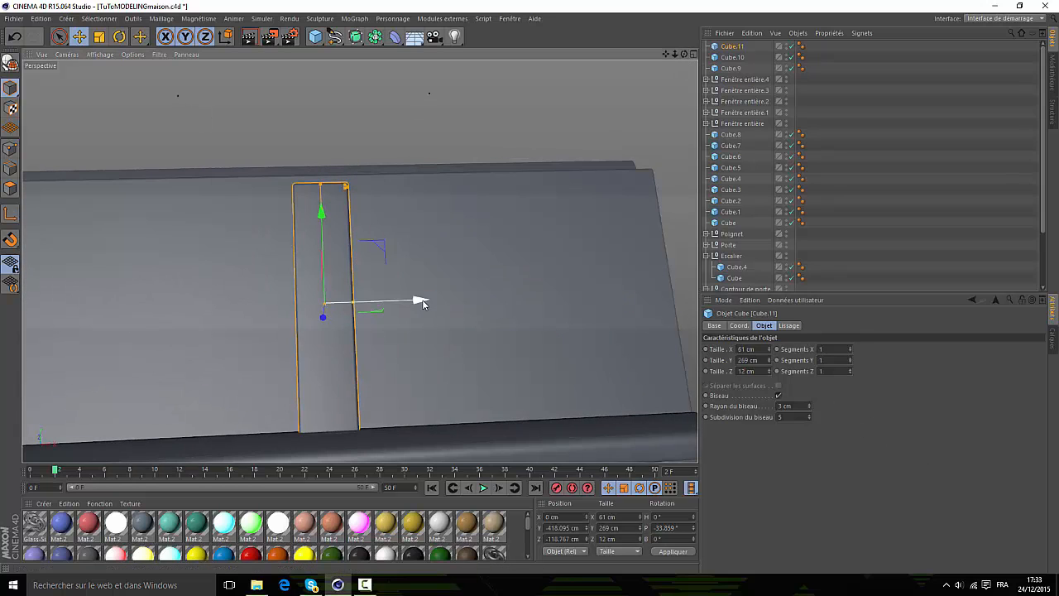
pyautogui.moveTo(422, 300); pyautogui.dragTo(716, 289)
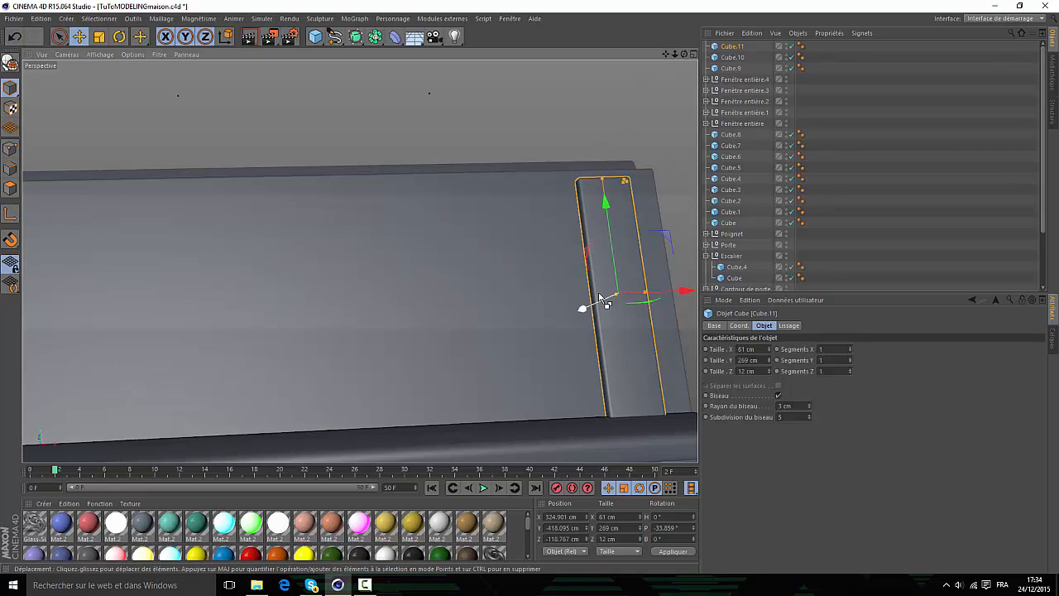
pyautogui.keyDown('ctrl'); pyautogui.moveTo(686, 291); pyautogui.dragTo(532, 299); pyautogui.keyUp('ctrl')
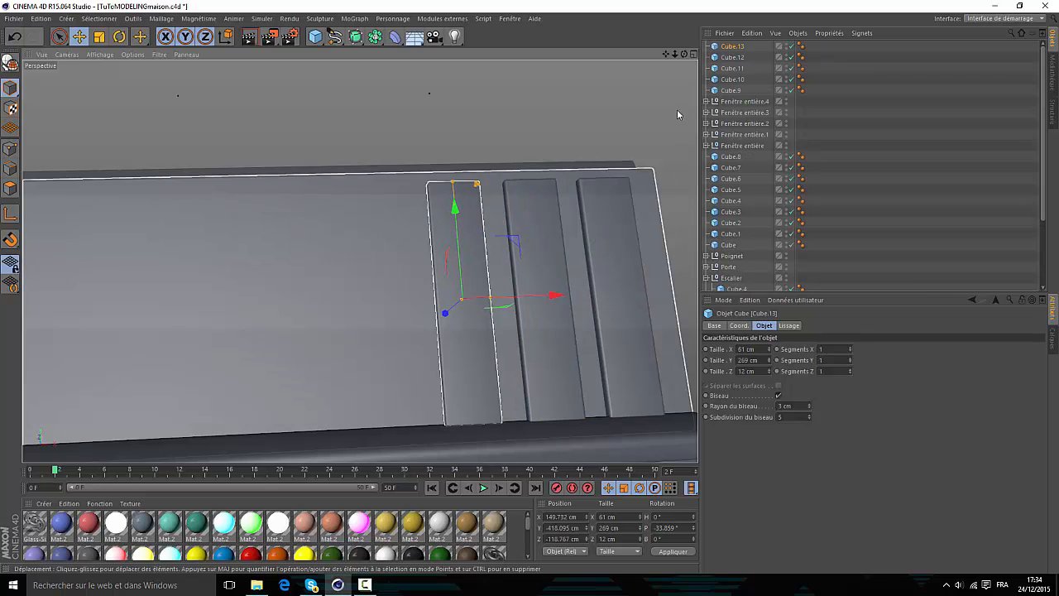
# - Duplicate the three slats together along X, centring the copies at about X -23 cm on the front slope
pyautogui.click(732, 68)
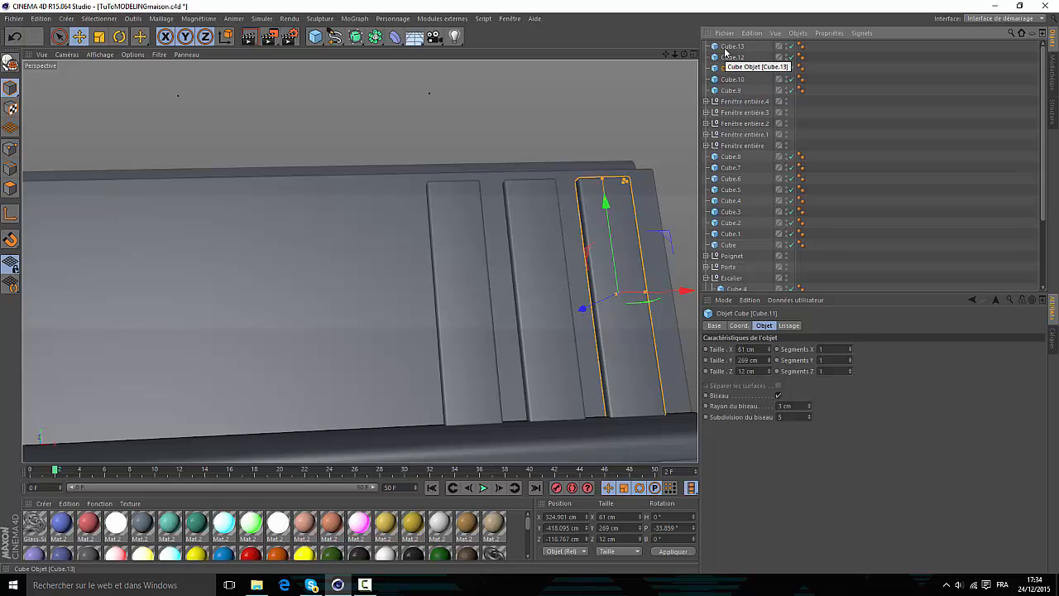
pyautogui.keyDown('shift'); pyautogui.click(727, 48); pyautogui.keyUp('shift')
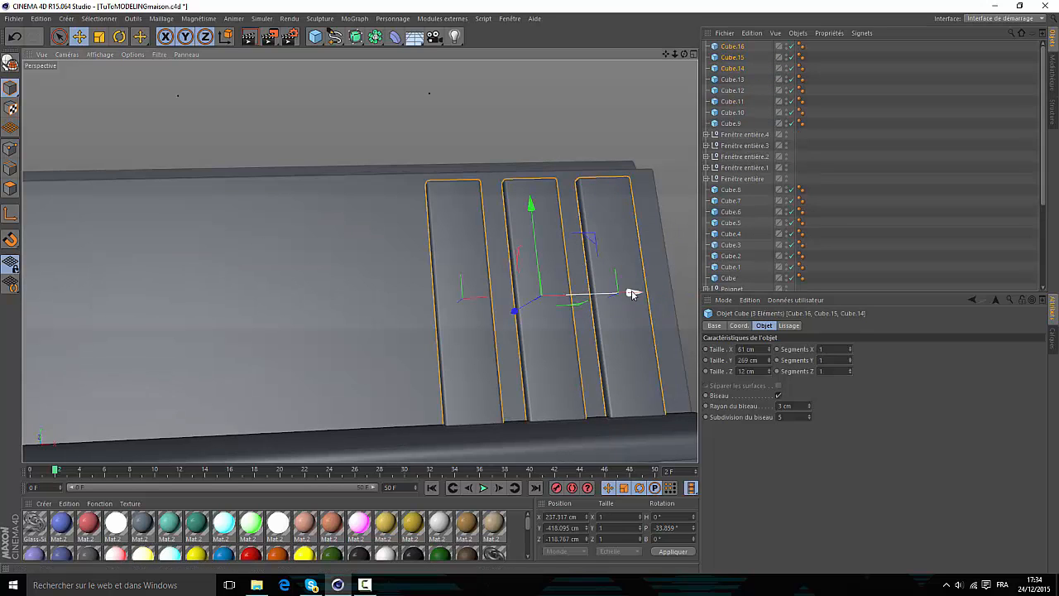
pyautogui.keyDown('ctrl'); pyautogui.moveTo(634, 293); pyautogui.dragTo(398, 322); pyautogui.keyUp('ctrl')
# - Duplicate the set of three slats again, centring it at about X -277 cm to cover the rest of the front slope
pyautogui.scroll(-3, 398, 323)
pyautogui.scroll(-3, 400, 323)
pyautogui.scroll(-1, 332, 304)
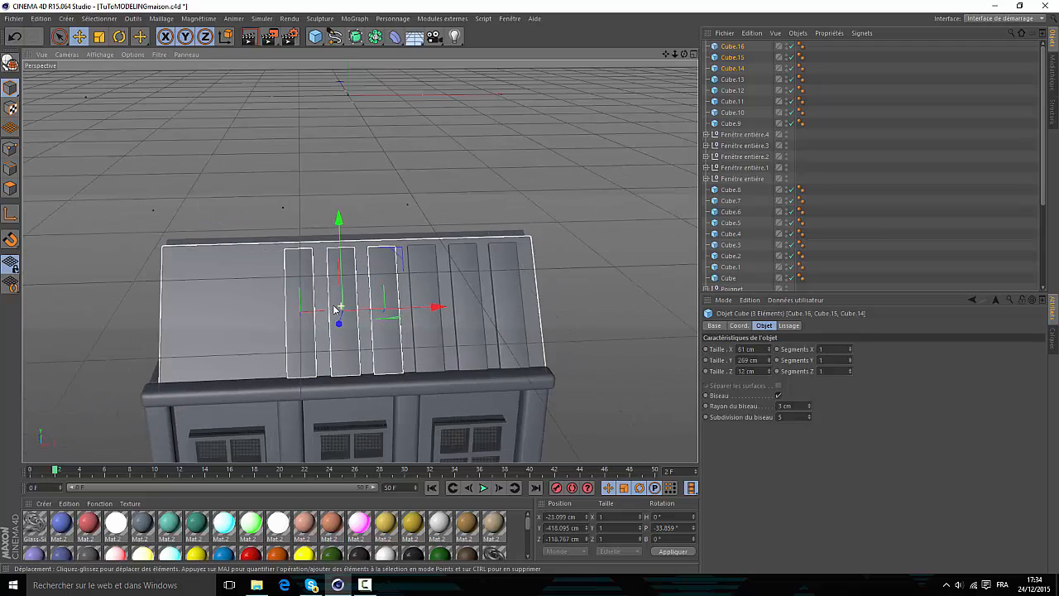
pyautogui.scroll(1, 218, 306)
pyautogui.scroll(1, 217, 306)
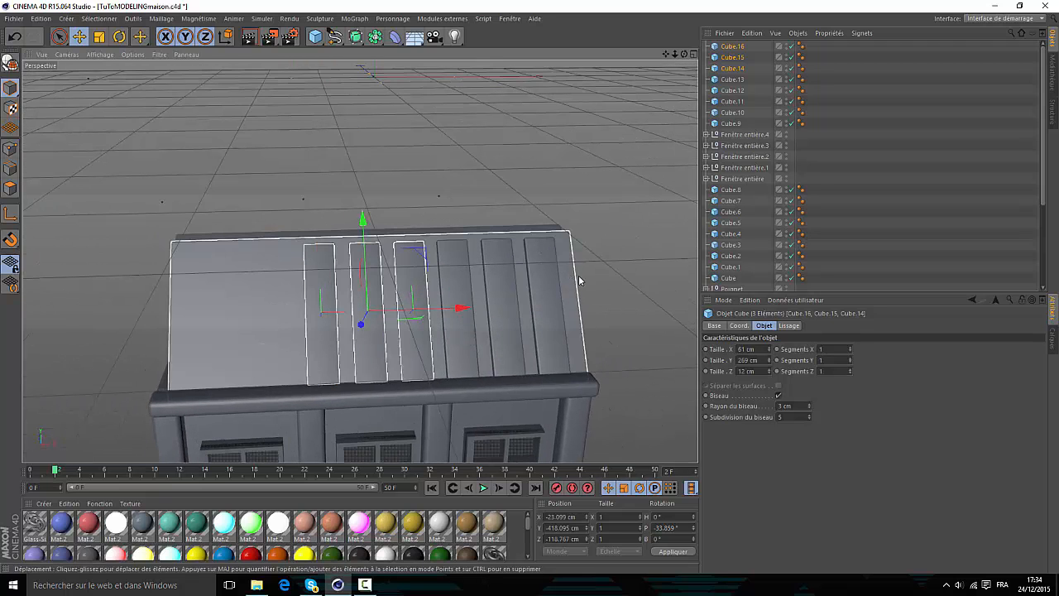
pyautogui.keyDown('ctrl'); pyautogui.moveTo(455, 310); pyautogui.dragTo(326, 326); pyautogui.keyUp('ctrl')
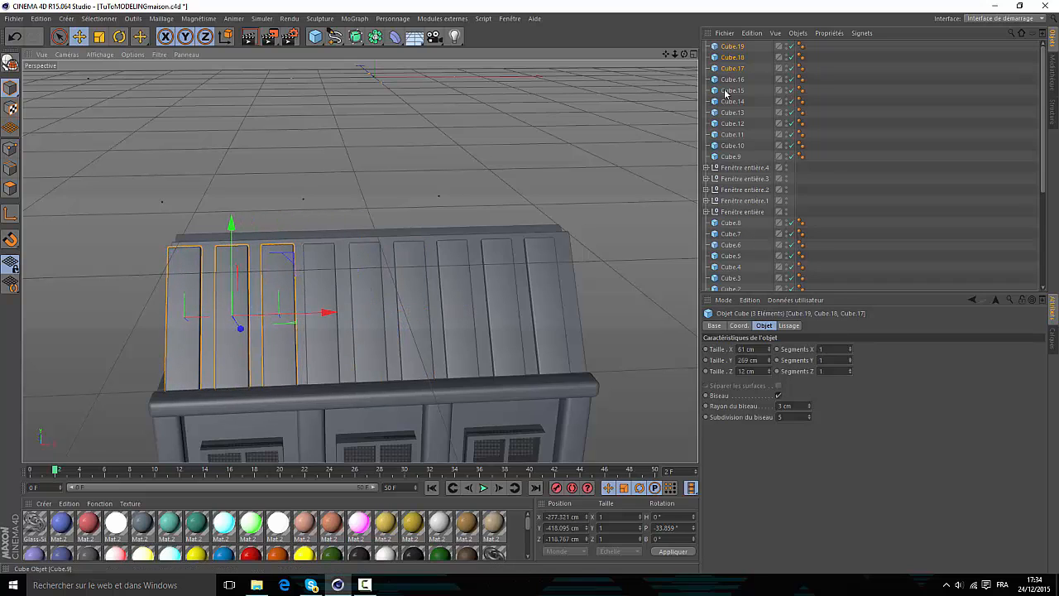
# - Select only the nine front-slope slats, shift them along X to centre at about -5 cm, and group them under a null
pyautogui.click(731, 47)
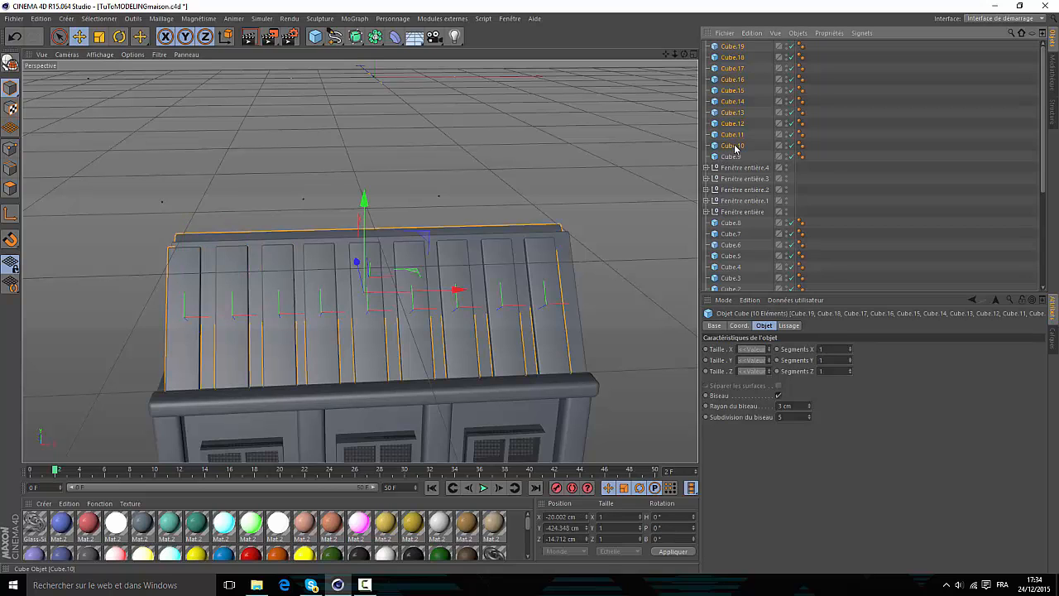
pyautogui.click(732, 134)
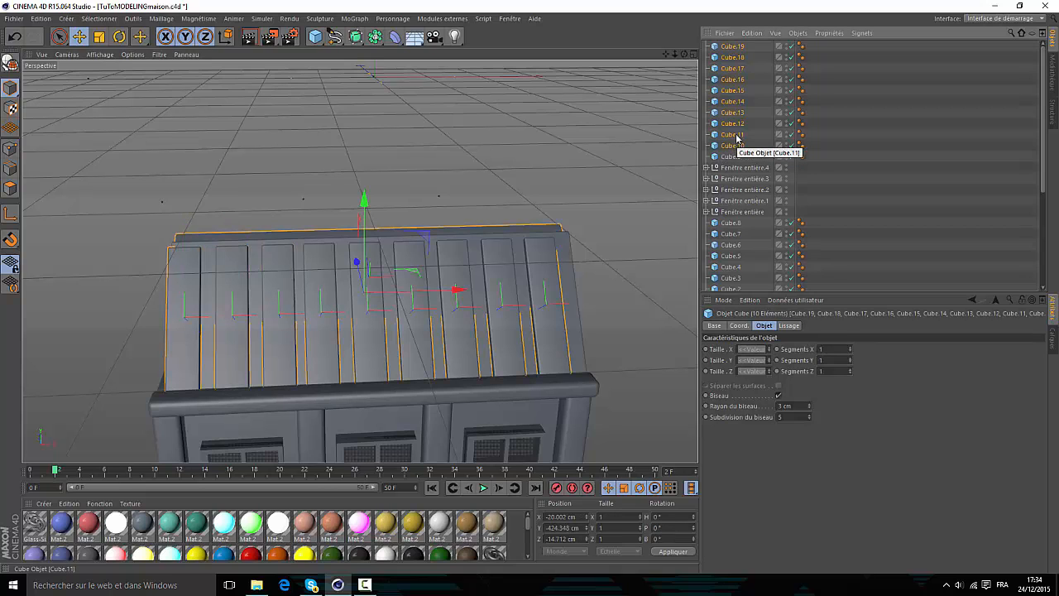
pyautogui.keyDown('shift'); pyautogui.click(727, 48); pyautogui.keyUp('shift')
pyautogui.moveTo(461, 308); pyautogui.dragTo(475, 308)
pyautogui.moveTo(685, 55); pyautogui.dragTo(721, 63)
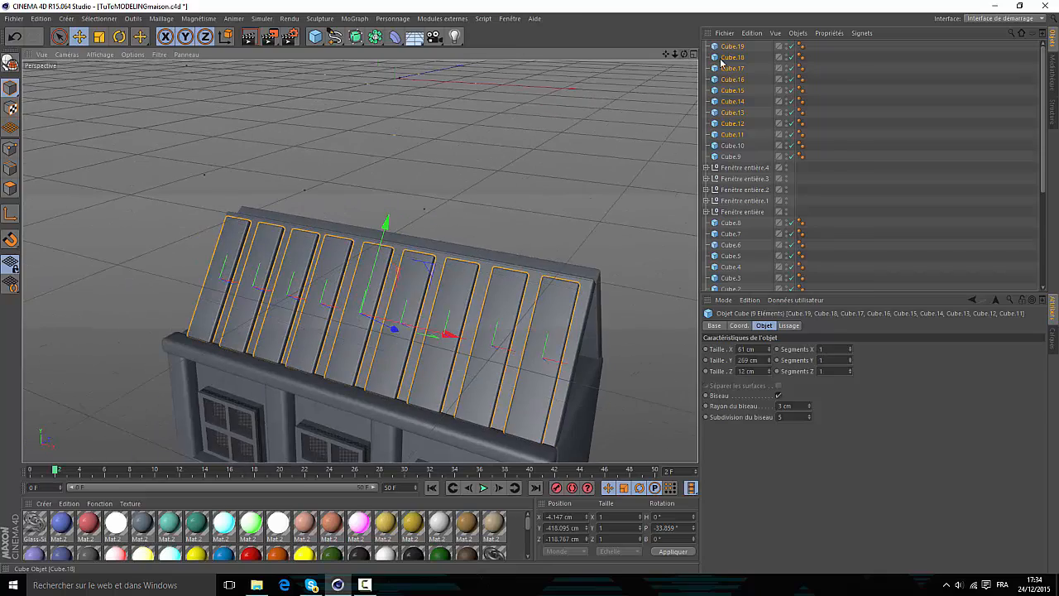
pyautogui.rightClick(721, 63)
pyautogui.click(745, 384)
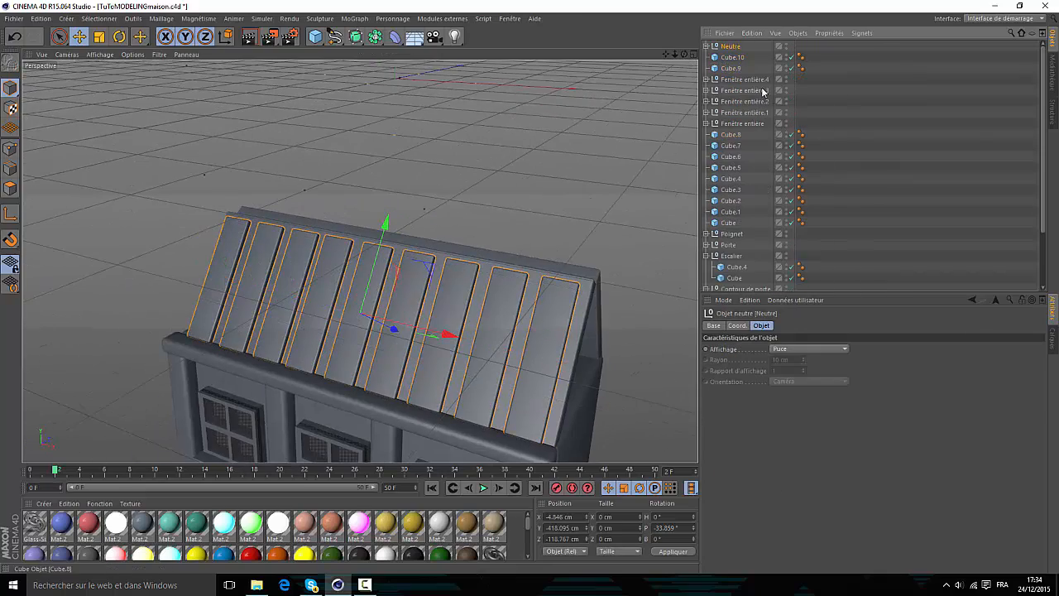
# - Duplicate the slat group and set the copy's pitch rotation to 33.859° so it tilts like the rear slope
pyautogui.hotkey('ctrl', 'c')
pyautogui.hotkey('ctrl', 'v')
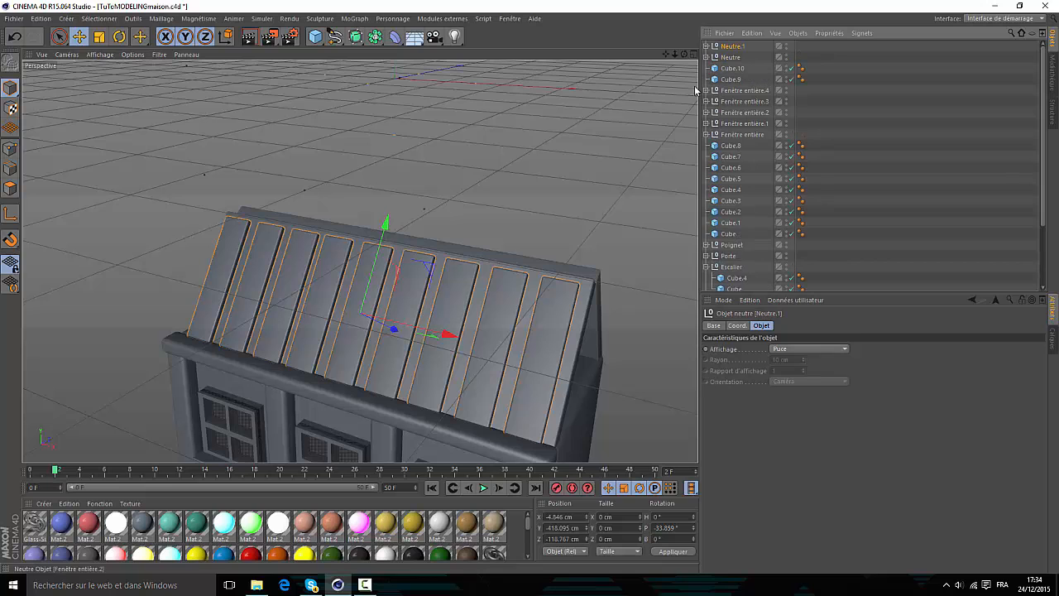
pyautogui.moveTo(685, 55); pyautogui.dragTo(689, 59)
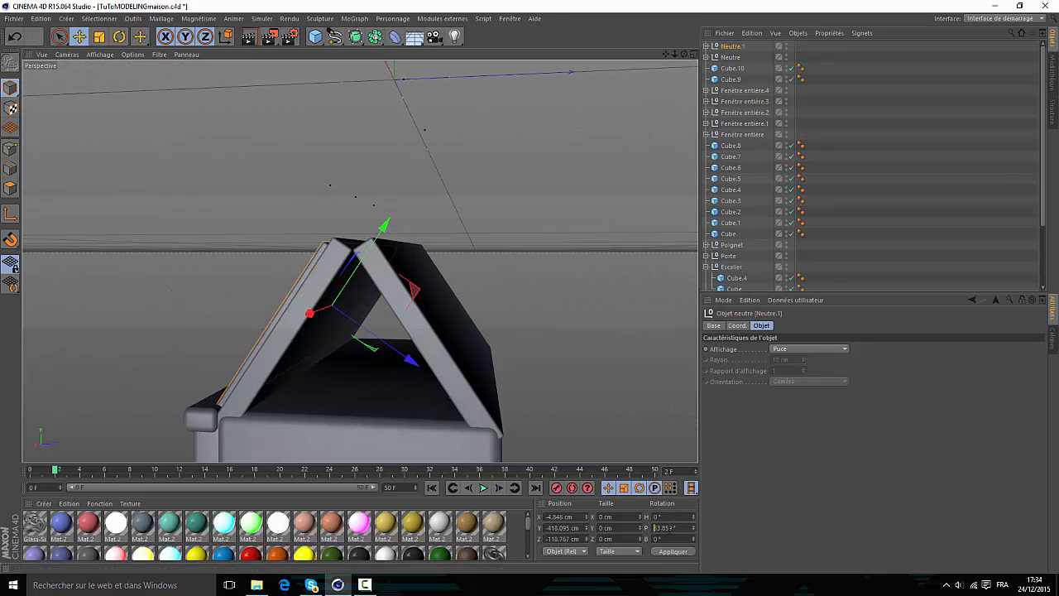
pyautogui.click(678, 553)
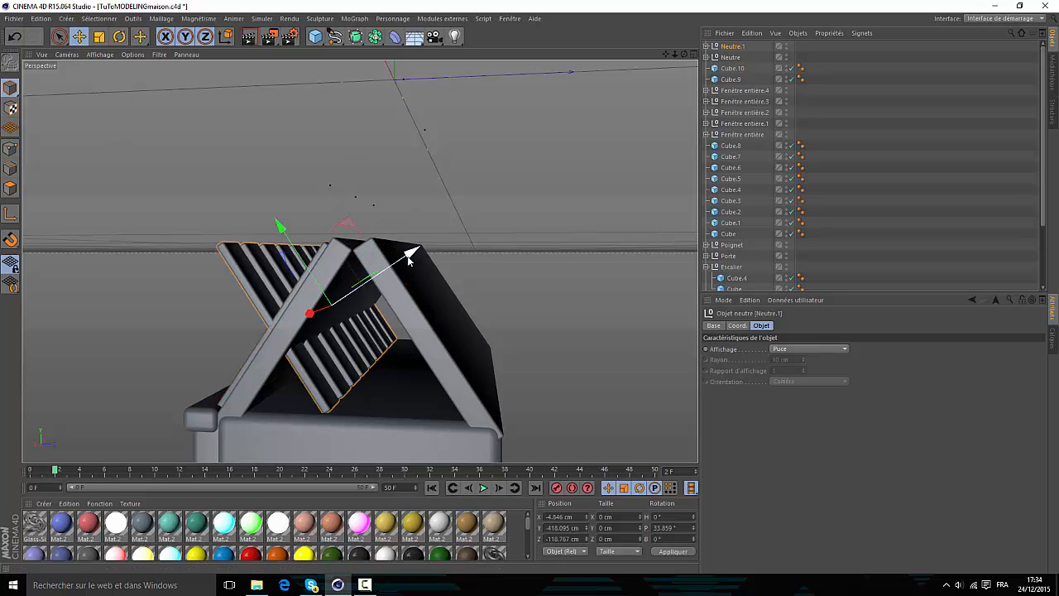
# - Move the copied slat group onto the rear roof panel, resting at about Y -418 cm and Z 104 cm
pyautogui.moveTo(409, 248); pyautogui.dragTo(516, 241)
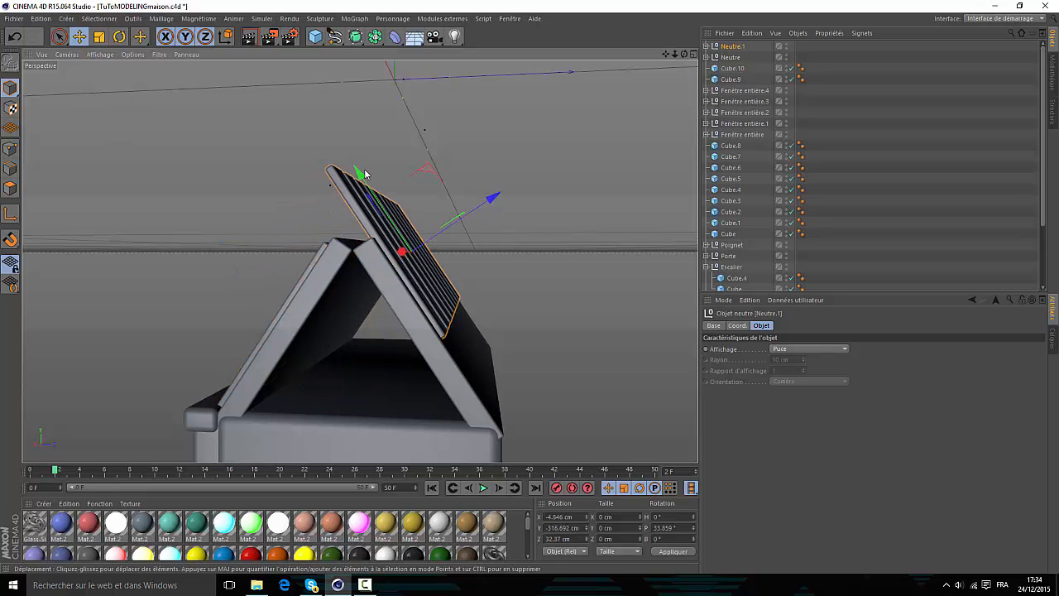
pyautogui.moveTo(365, 174); pyautogui.dragTo(398, 230)
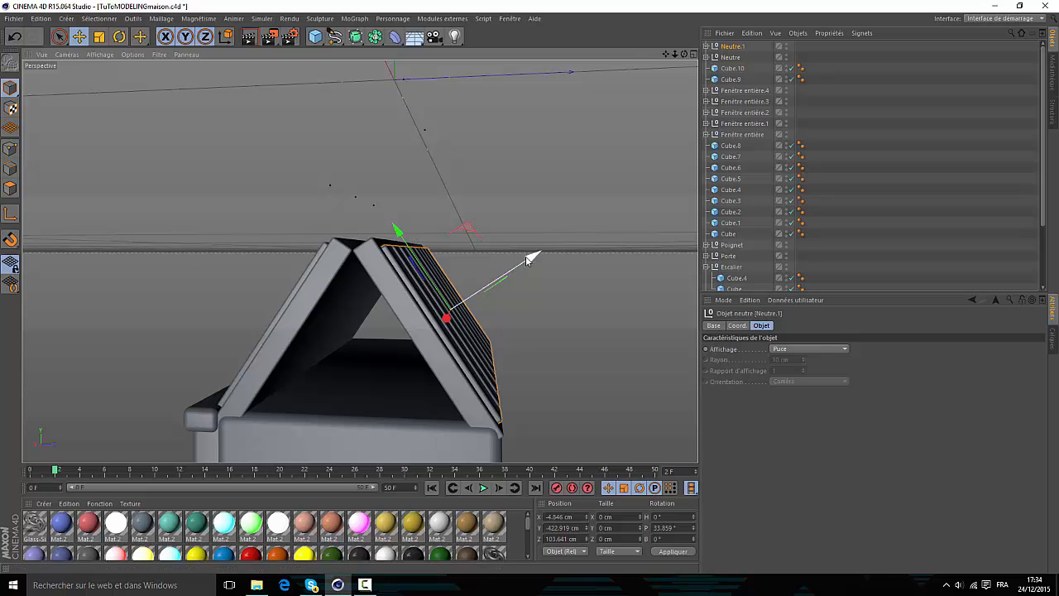
pyautogui.moveTo(530, 260); pyautogui.dragTo(534, 256)
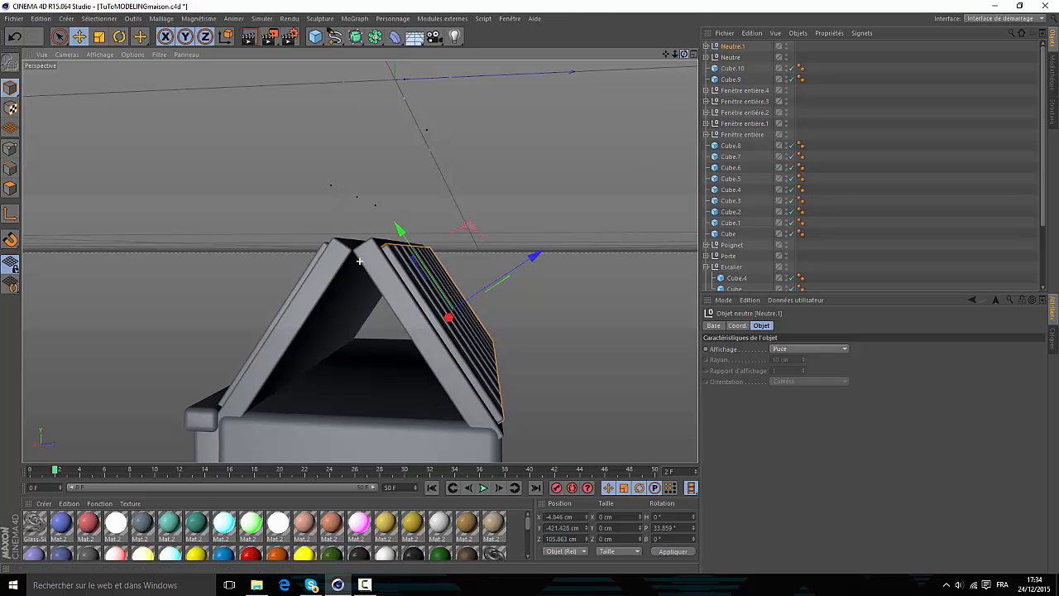
pyautogui.moveTo(685, 54); pyautogui.dragTo(465, 35)
pyautogui.moveTo(391, 219); pyautogui.dragTo(394, 230)
pyautogui.moveTo(685, 54); pyautogui.dragTo(952, 58)
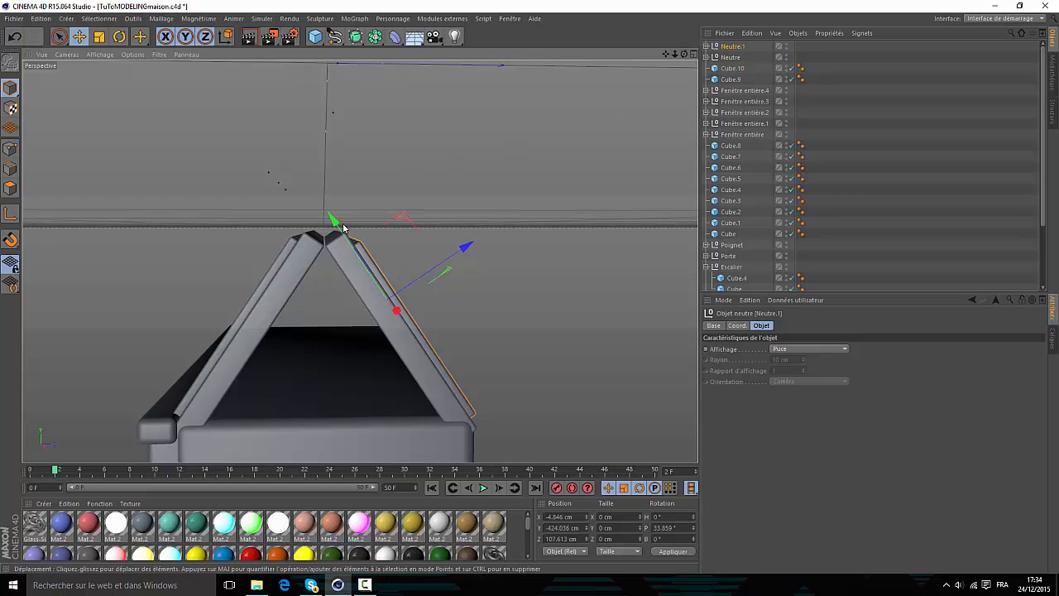
pyautogui.moveTo(344, 228); pyautogui.dragTo(336, 225)
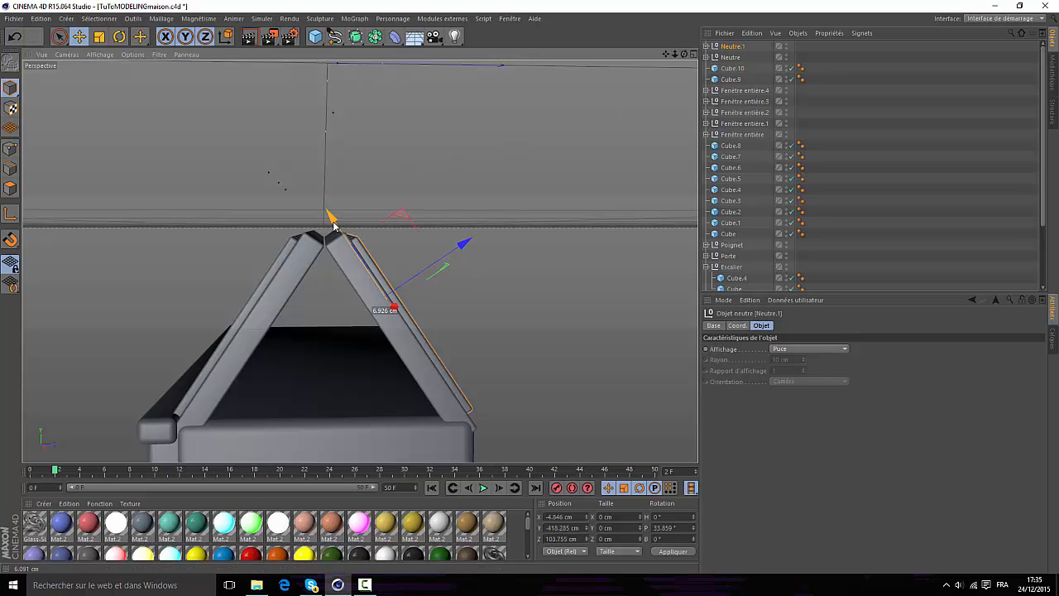
# - Select both large roof panels and shift them together along X to about -12 cm
pyautogui.moveTo(676, 54); pyautogui.dragTo(745, 3)
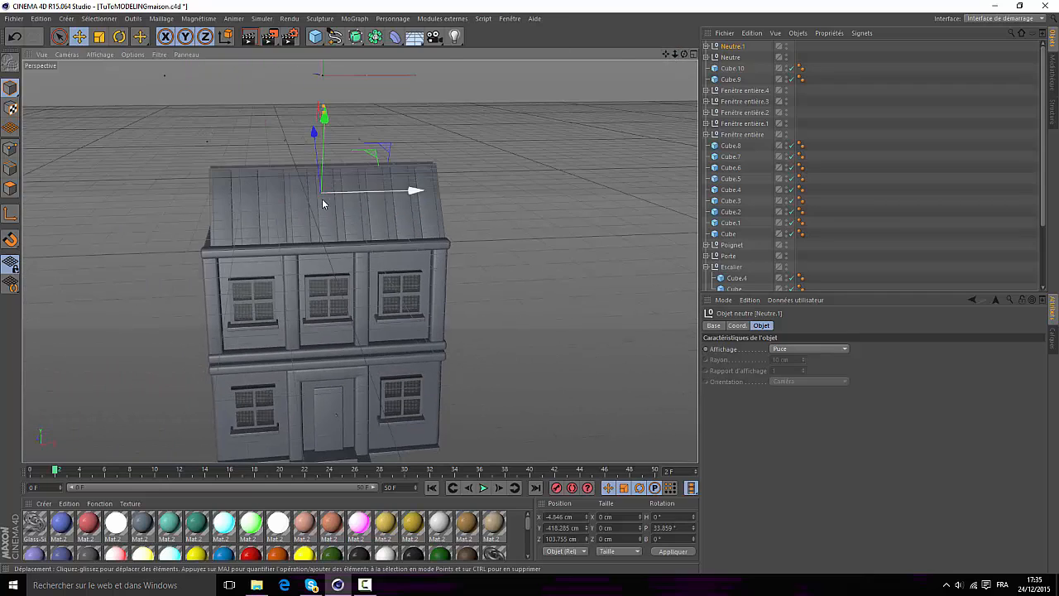
pyautogui.scroll(5, 323, 203)
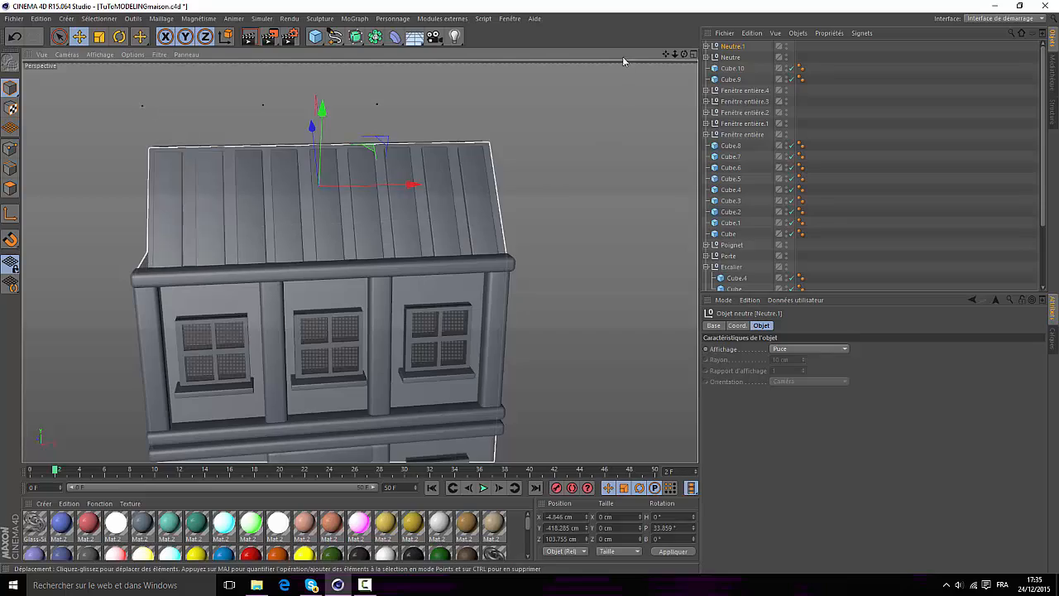
pyautogui.moveTo(684, 54); pyautogui.dragTo(685, 141)
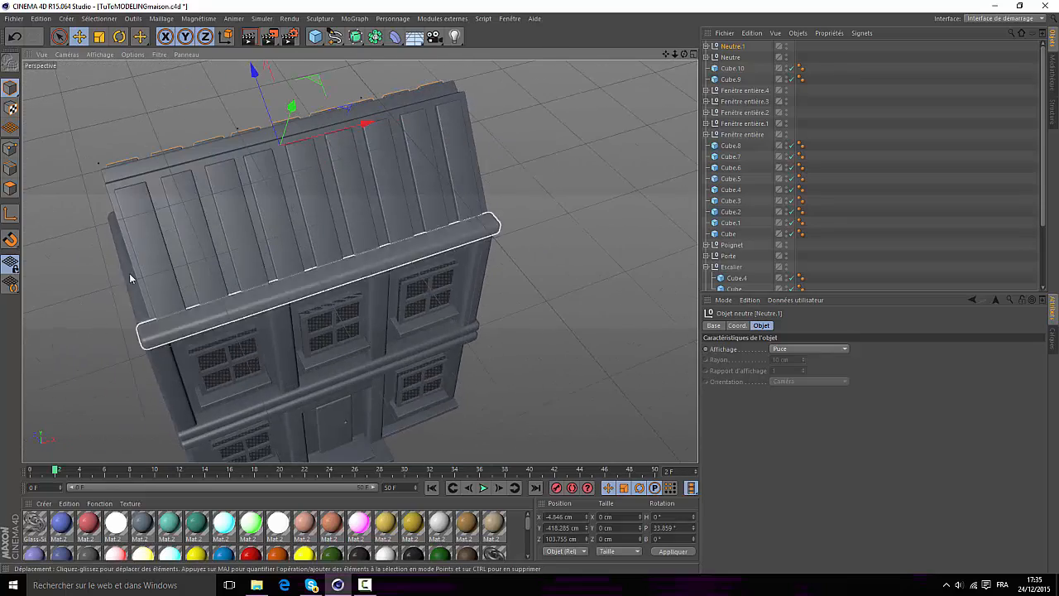
pyautogui.click(735, 79)
pyautogui.keyDown('ctrl'); pyautogui.click(733, 69); pyautogui.keyUp('ctrl')
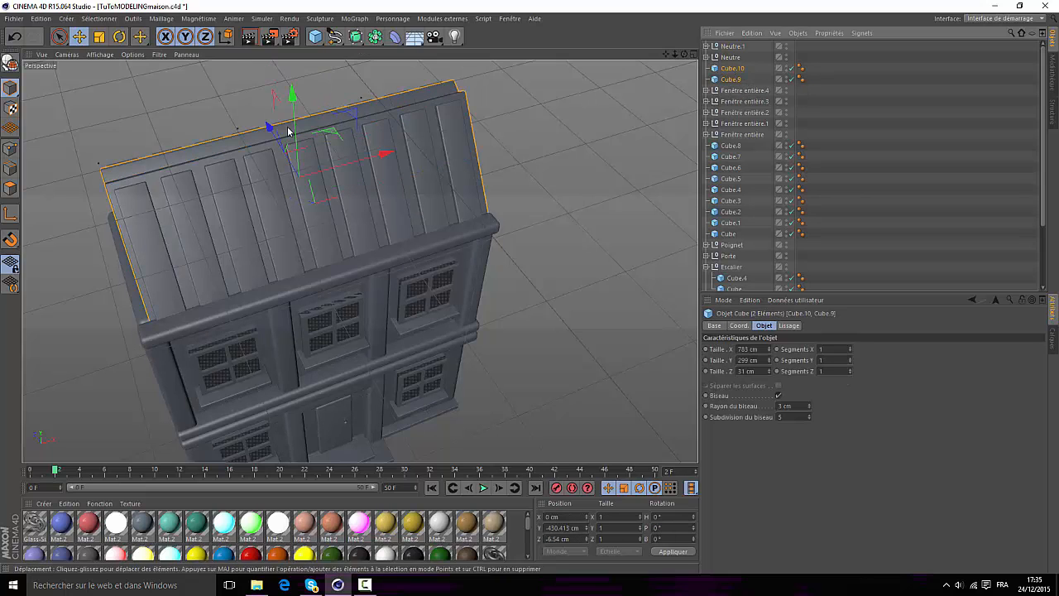
pyautogui.press('t')
pyautogui.moveTo(385, 154); pyautogui.dragTo(383, 155)
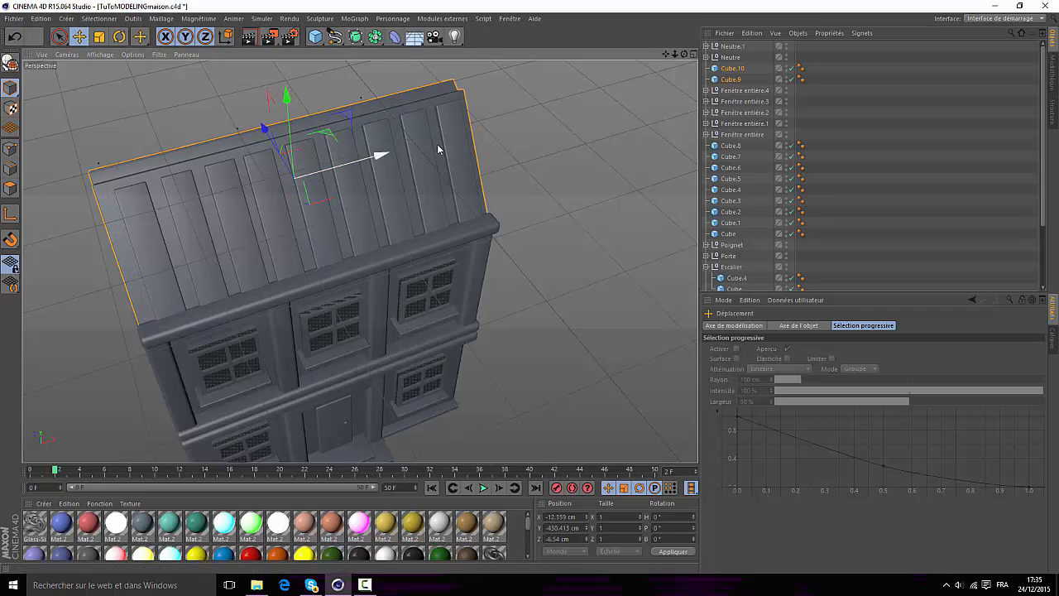
# - Add a cylinder and lay it parallel to the roof ridge with a bank rotation of 90°
pyautogui.moveTo(684, 53); pyautogui.dragTo(7, 204)
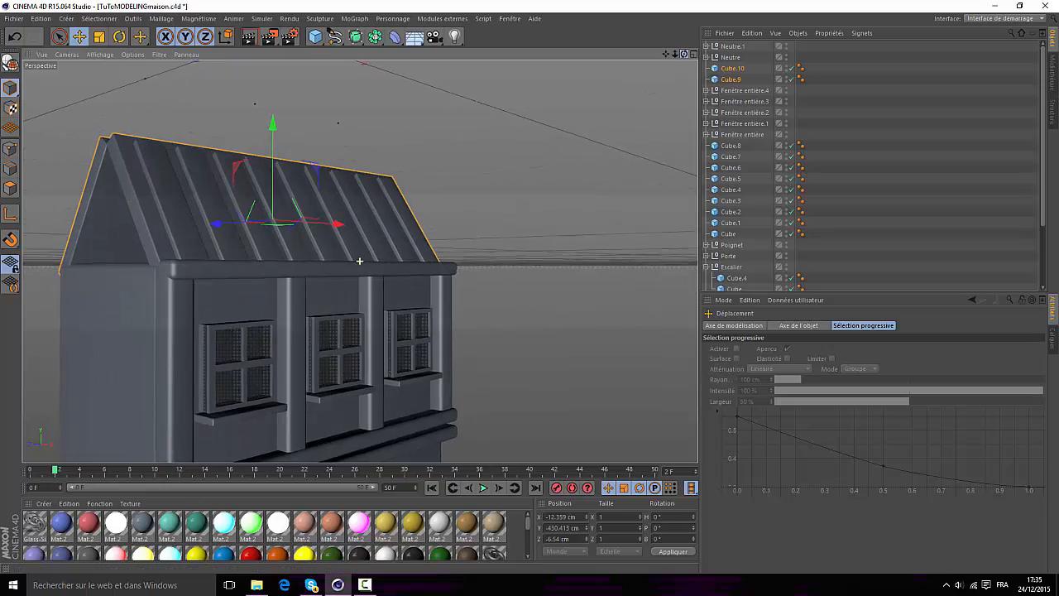
pyautogui.keyDown('alt'); pyautogui.moveTo(359, 261); pyautogui.dragTo(322, 294); pyautogui.keyUp('alt')
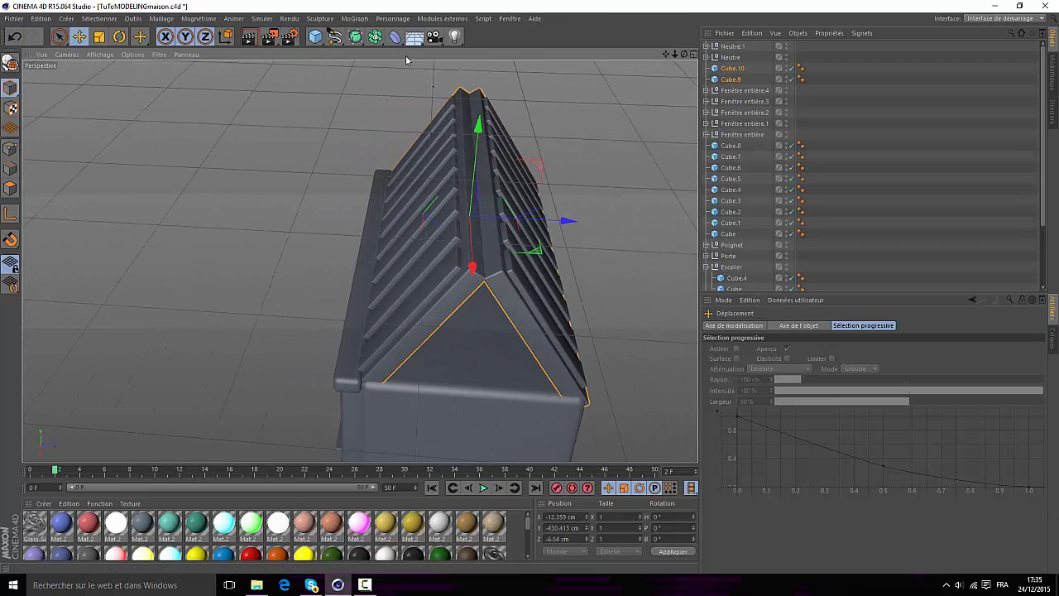
pyautogui.click(316, 37)
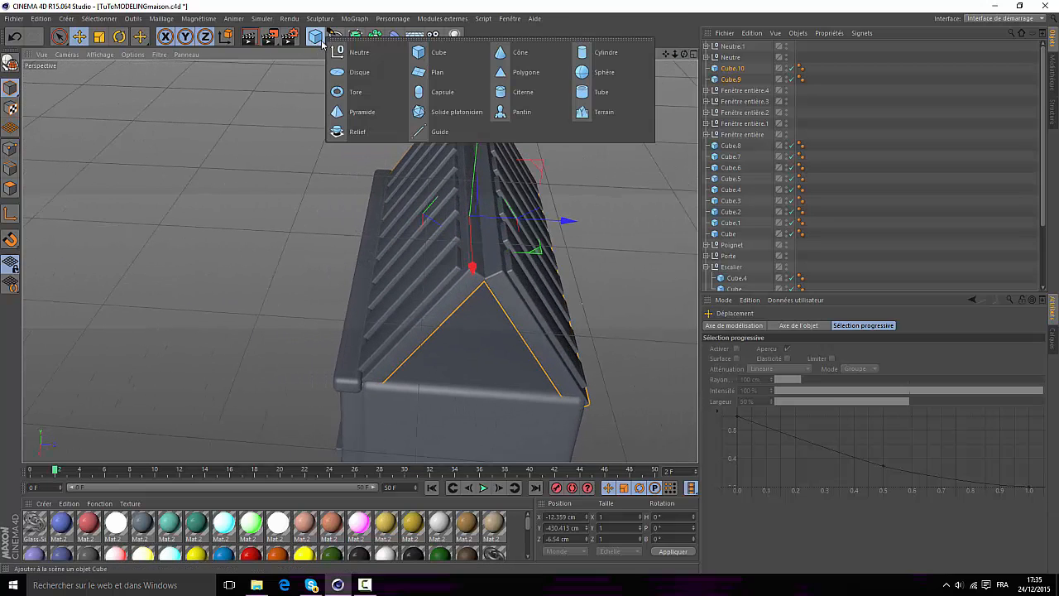
pyautogui.click(599, 52)
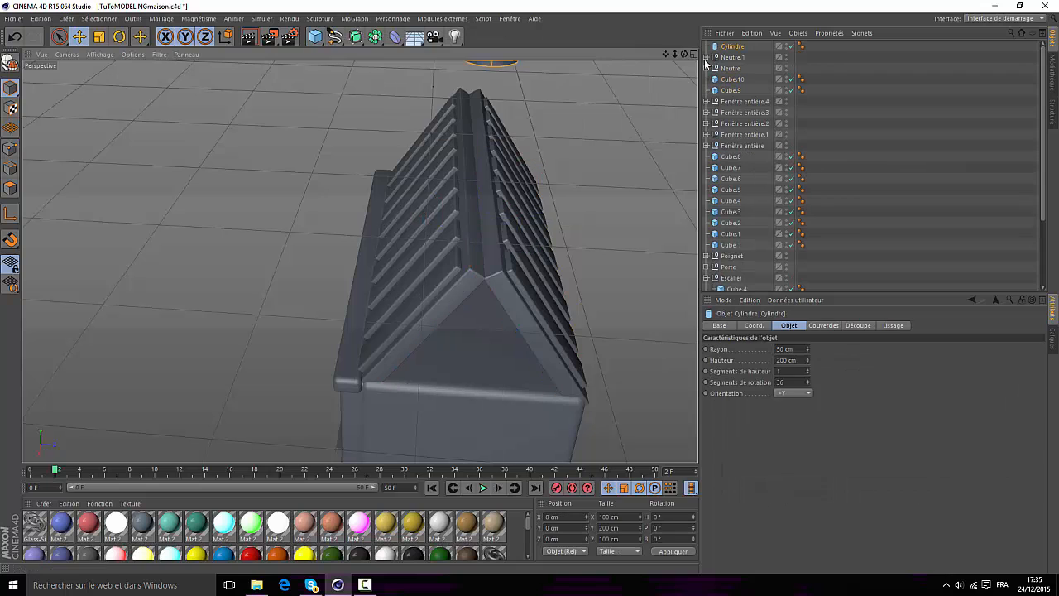
pyautogui.moveTo(674, 54); pyautogui.dragTo(660, 124)
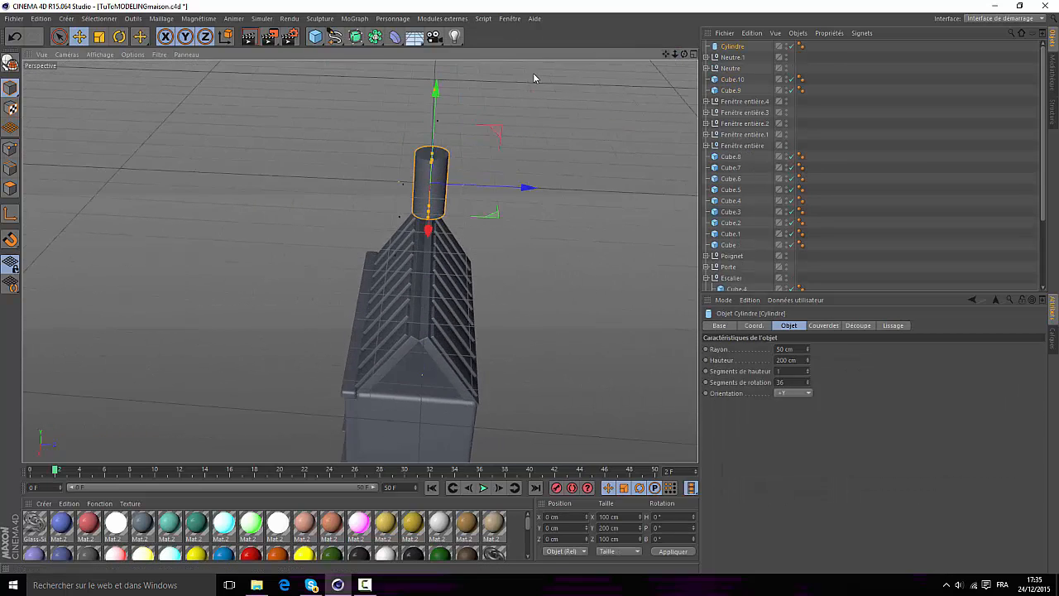
pyautogui.scroll(2, 534, 76)
pyautogui.click(120, 36)
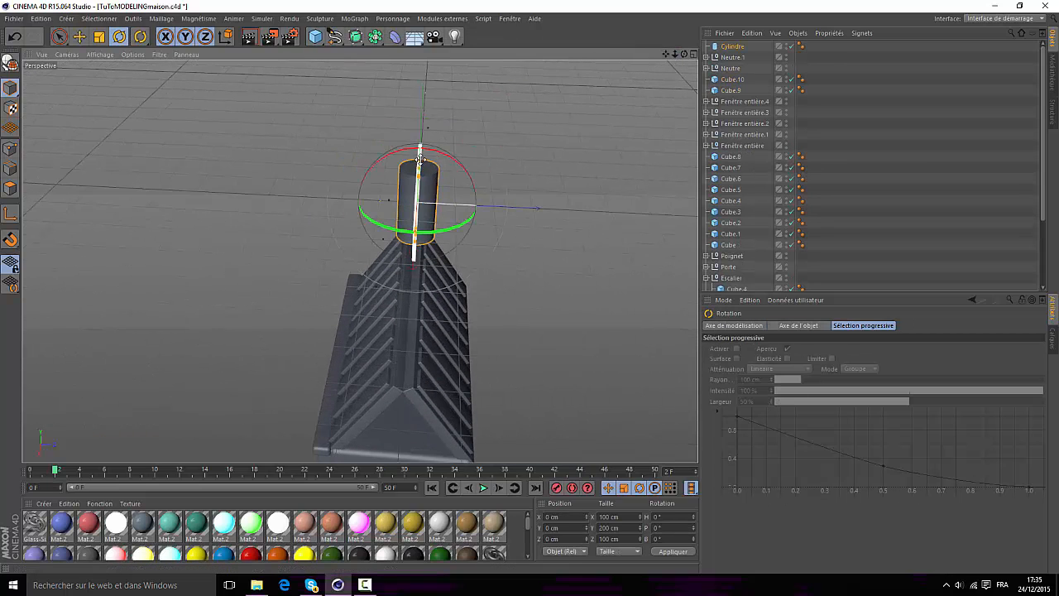
pyautogui.moveTo(420, 159); pyautogui.dragTo(421, 303)
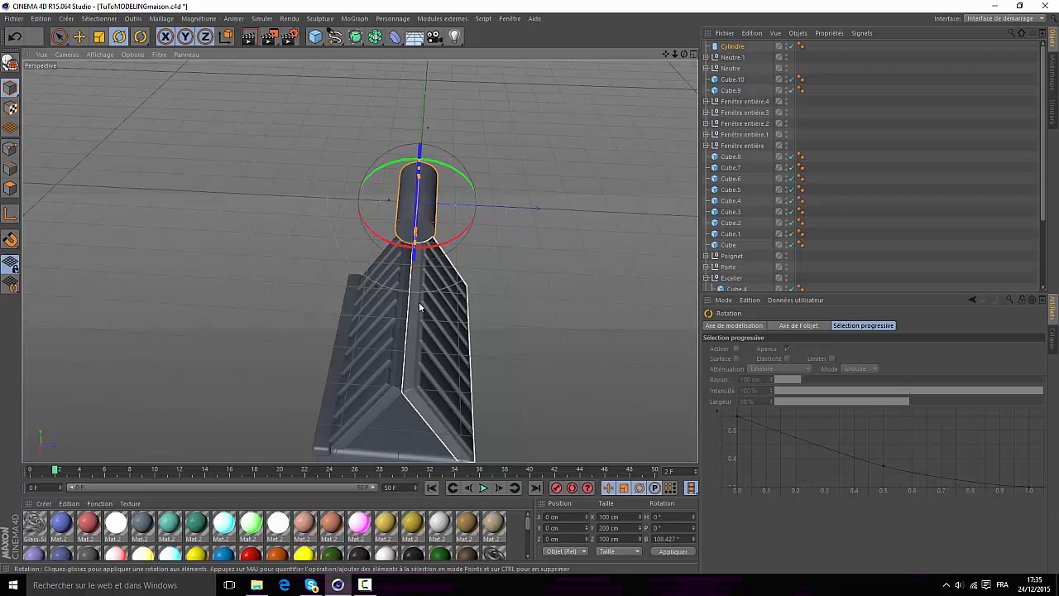
pyautogui.click(677, 539)
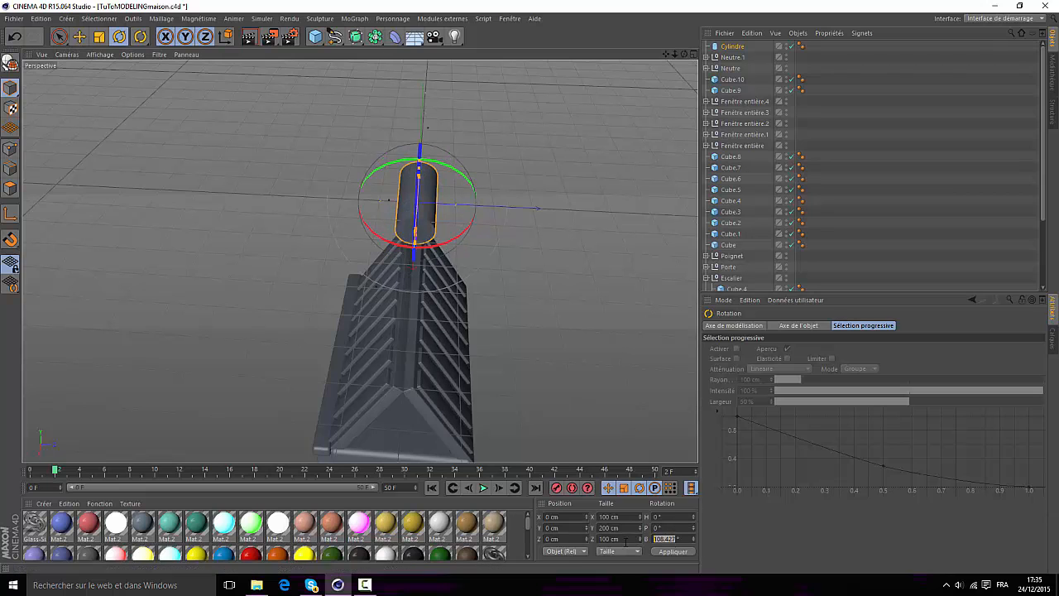
pyautogui.click(663, 553)
# - Set the cylinder's radius to 20 cm
pyautogui.scroll(3, 386, 307)
pyautogui.click(732, 47)
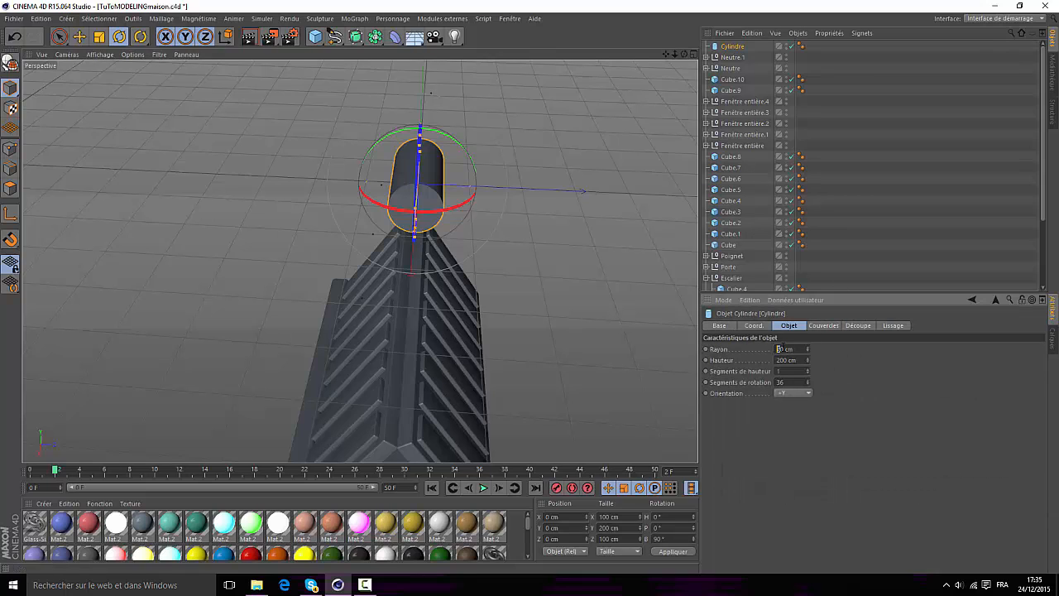
pyautogui.write('20')
pyautogui.press('Return')
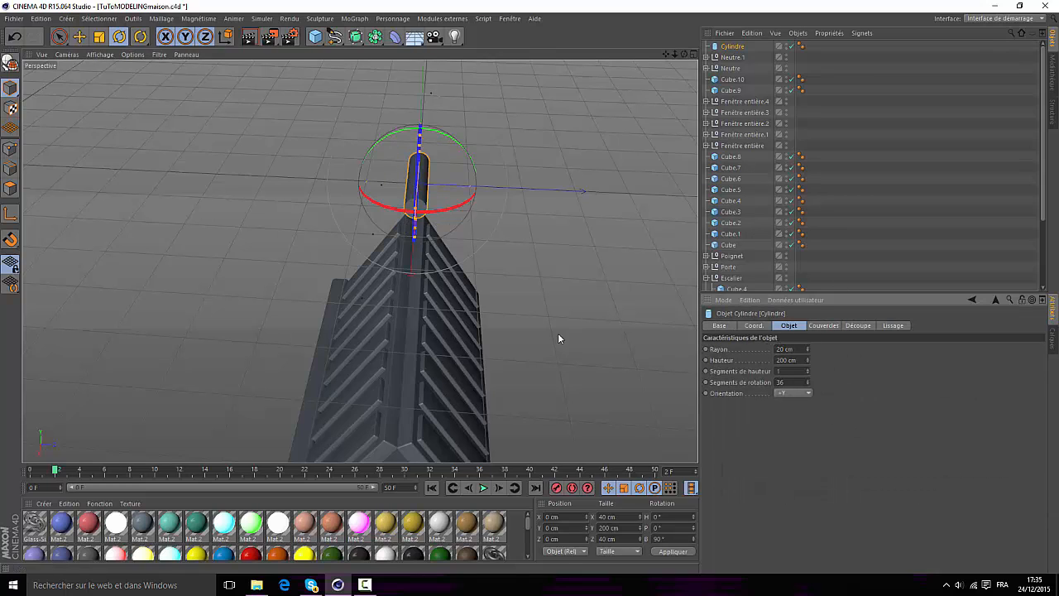
# - Lower the cylinder into the gap along the roof ridge, at about Y -299 cm and Z -6 cm
pyautogui.click(80, 37)
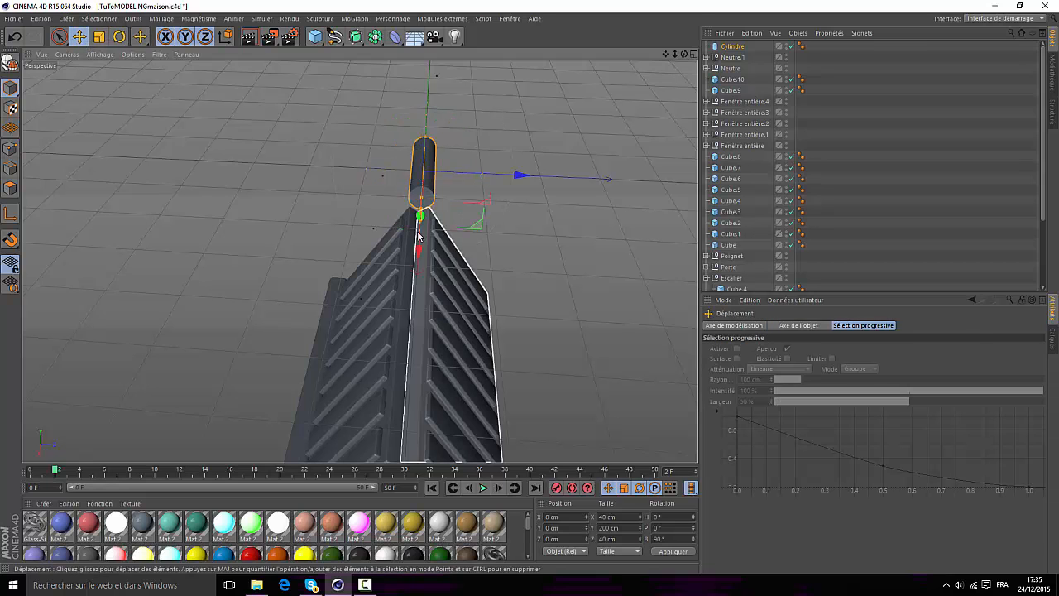
pyautogui.keyDown('alt'); pyautogui.moveTo(359, 260); pyautogui.dragTo(573, 134); pyautogui.keyUp('alt')
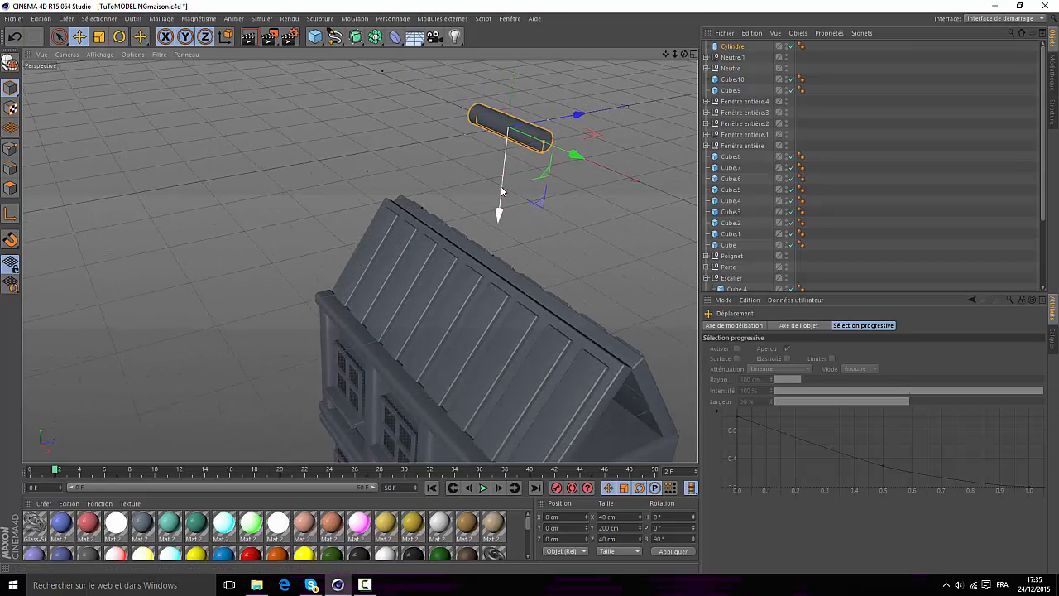
pyautogui.moveTo(501, 191); pyautogui.dragTo(499, 310)
pyautogui.moveTo(676, 55); pyautogui.dragTo(361, 261)
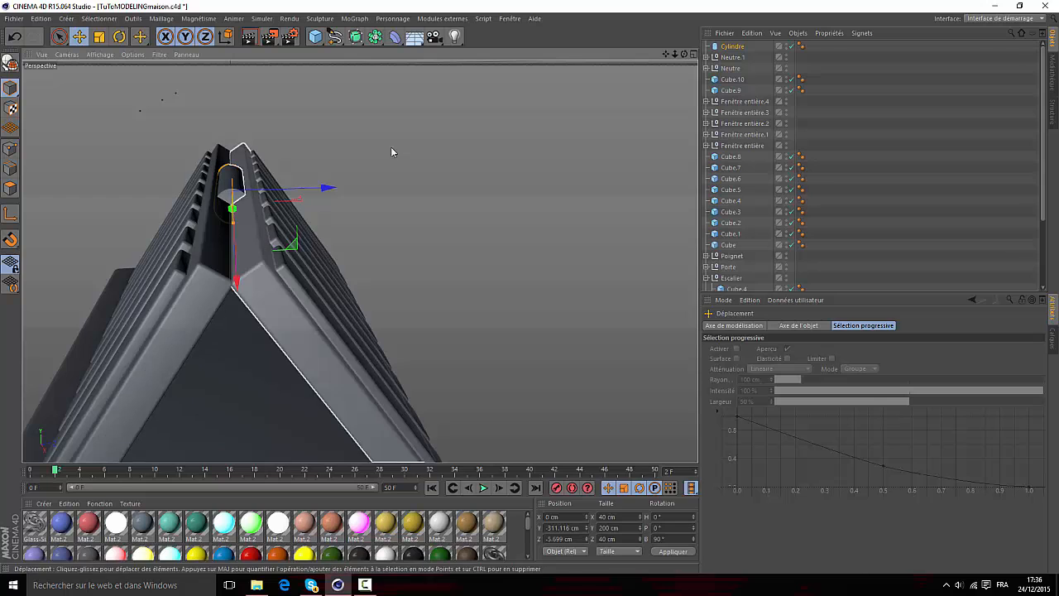
pyautogui.moveTo(675, 55)
pyautogui.mouseDown()
pyautogui.moveTo(360, 261)
pyautogui.moveTo(685, 55)
pyautogui.mouseUp()
pyautogui.moveTo(311, 314); pyautogui.dragTo(303, 305)
# - Lengthen the ridge cylinder to about 796 cm and shift it to about X -9 cm so it spans the whole roof
pyautogui.moveTo(684, 55); pyautogui.dragTo(360, 260)
pyautogui.moveTo(268, 256); pyautogui.dragTo(596, 380)
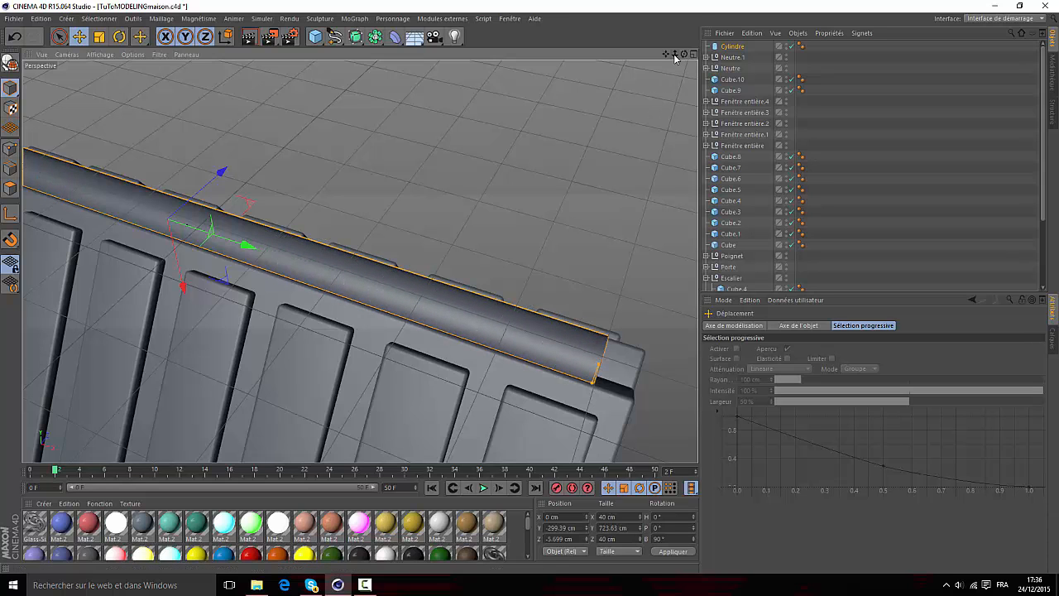
pyautogui.moveTo(674, 55); pyautogui.dragTo(360, 260)
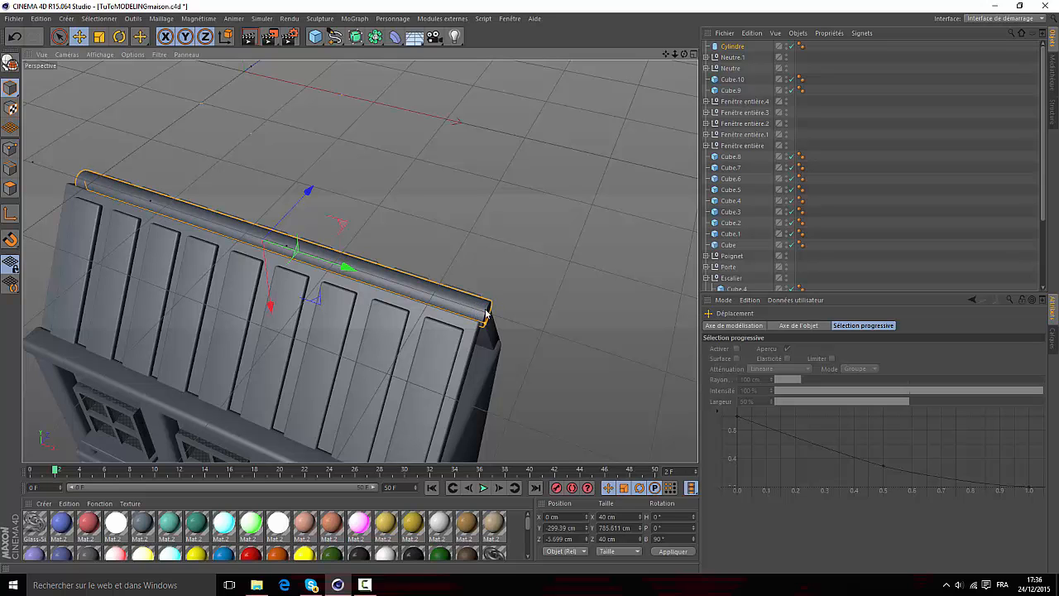
pyautogui.moveTo(348, 267); pyautogui.dragTo(339, 266)
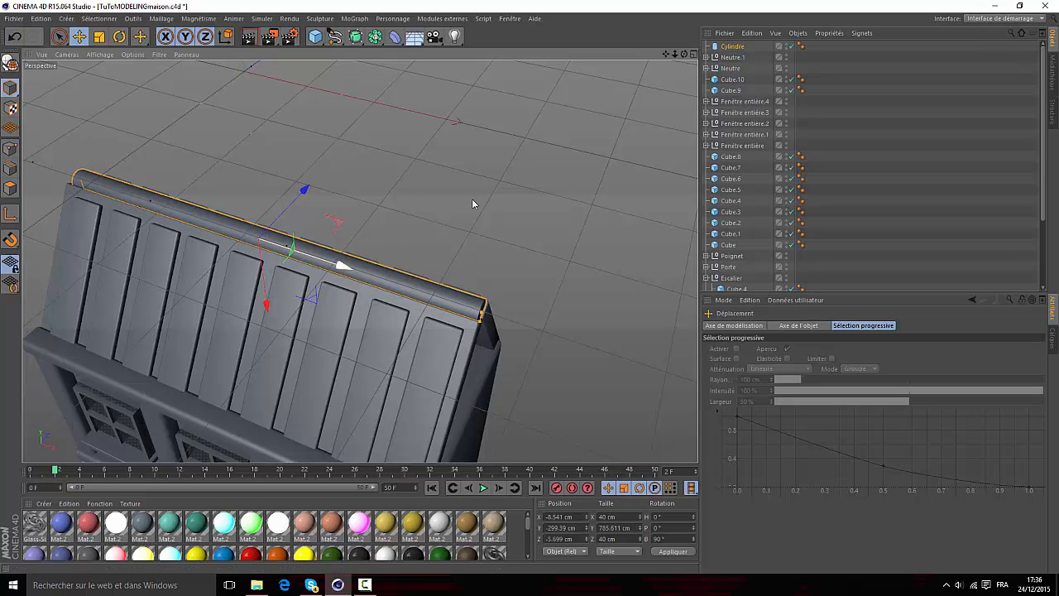
pyautogui.moveTo(685, 54); pyautogui.dragTo(674, 108)
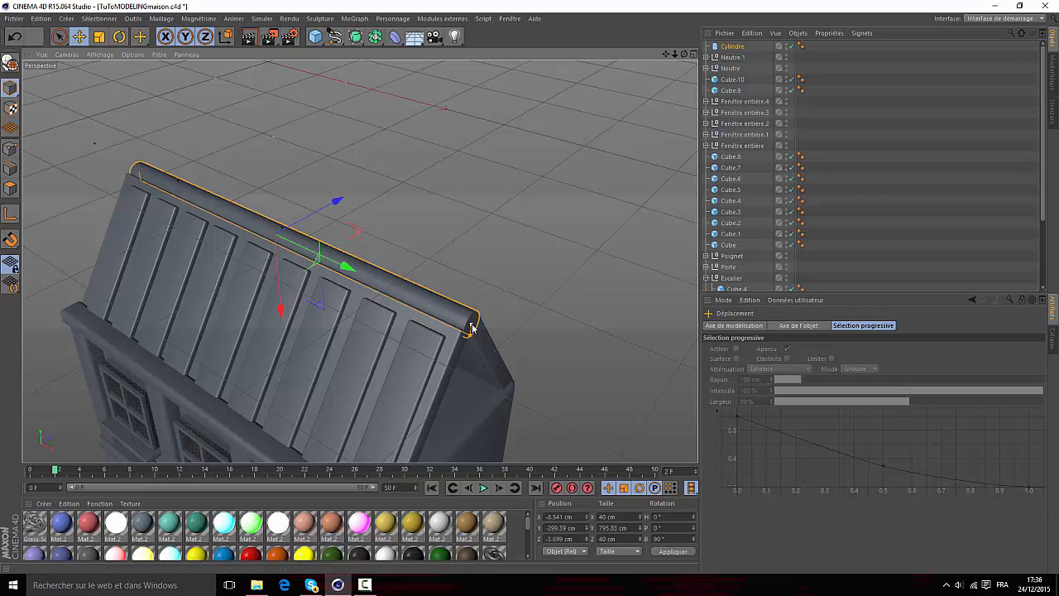
pyautogui.click(732, 48)
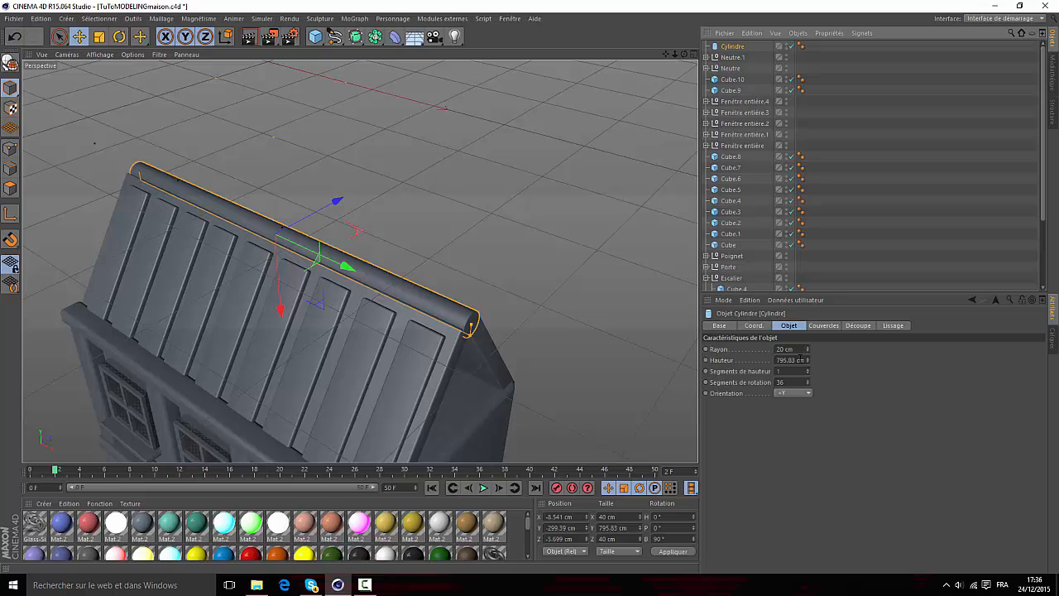
# - Set the ridge cylinder's height to exactly 796 cm
pyautogui.click(800, 359)
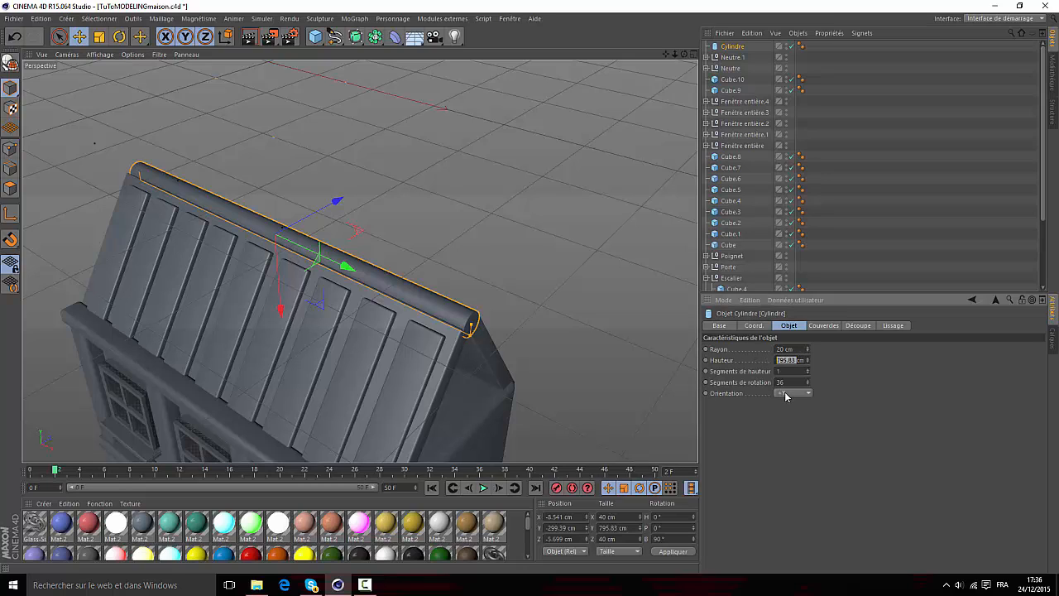
pyautogui.write('796')
pyautogui.press('Return')
pyautogui.moveTo(684, 54); pyautogui.dragTo(672, 1)
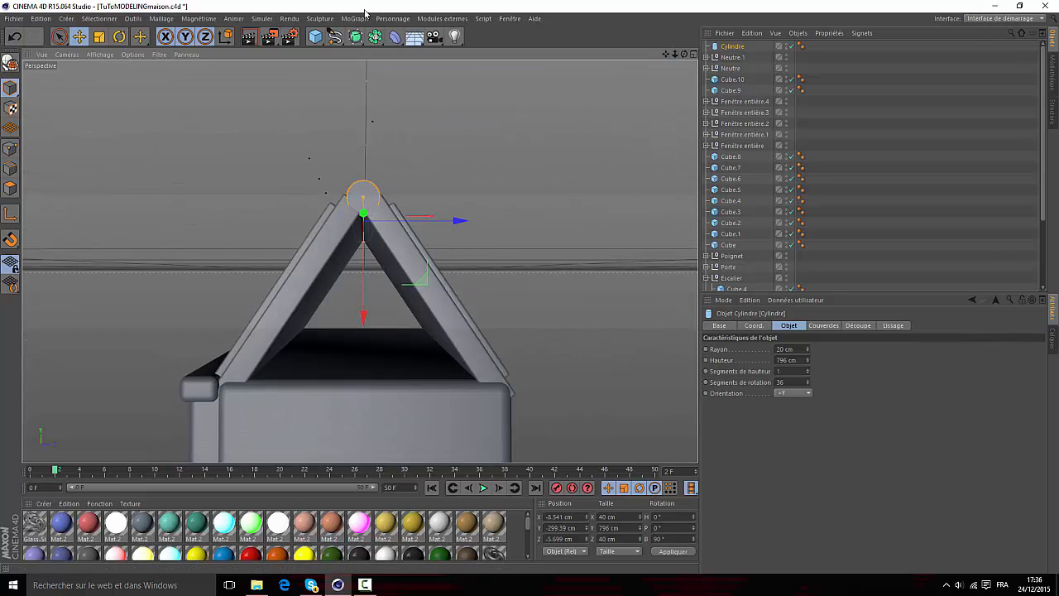
pyautogui.click(322, 38)
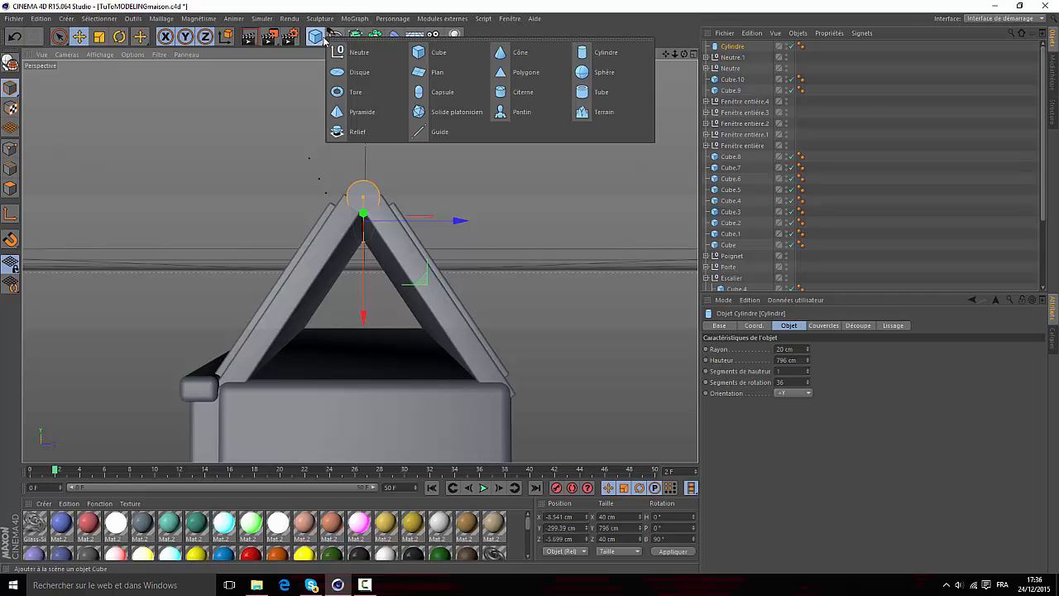
pyautogui.click(523, 73)
pyautogui.scroll(-5, 439, 149)
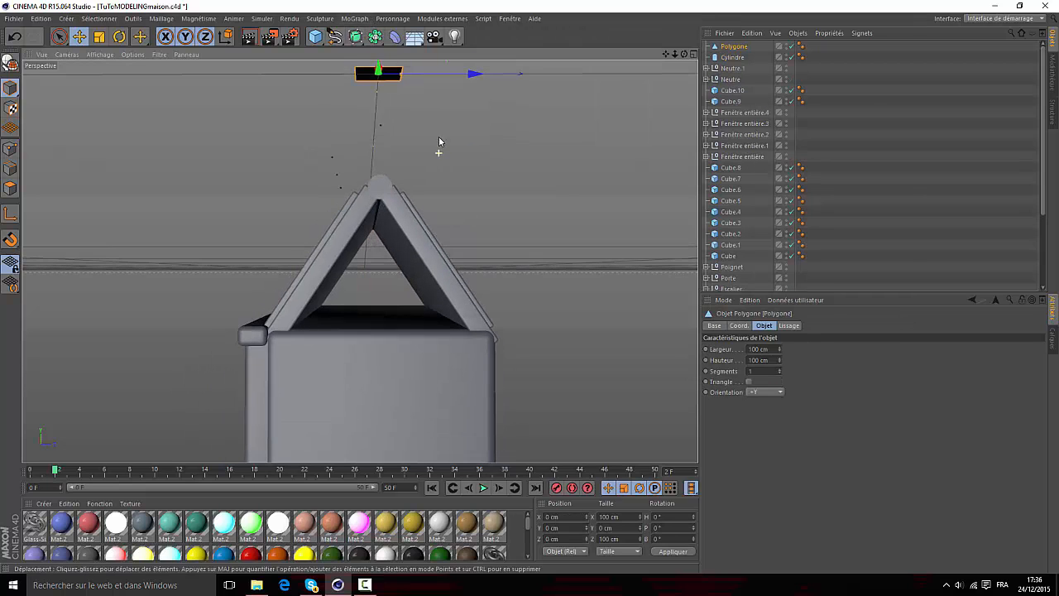
pyautogui.moveTo(667, 56); pyautogui.dragTo(654, 64)
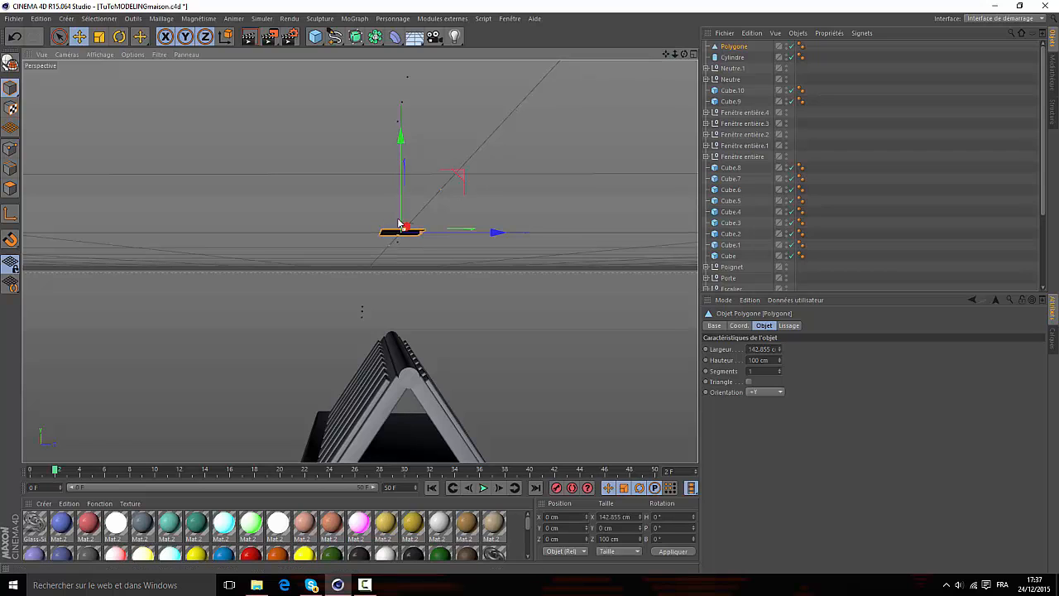
pyautogui.moveTo(431, 127); pyautogui.dragTo(395, 168)
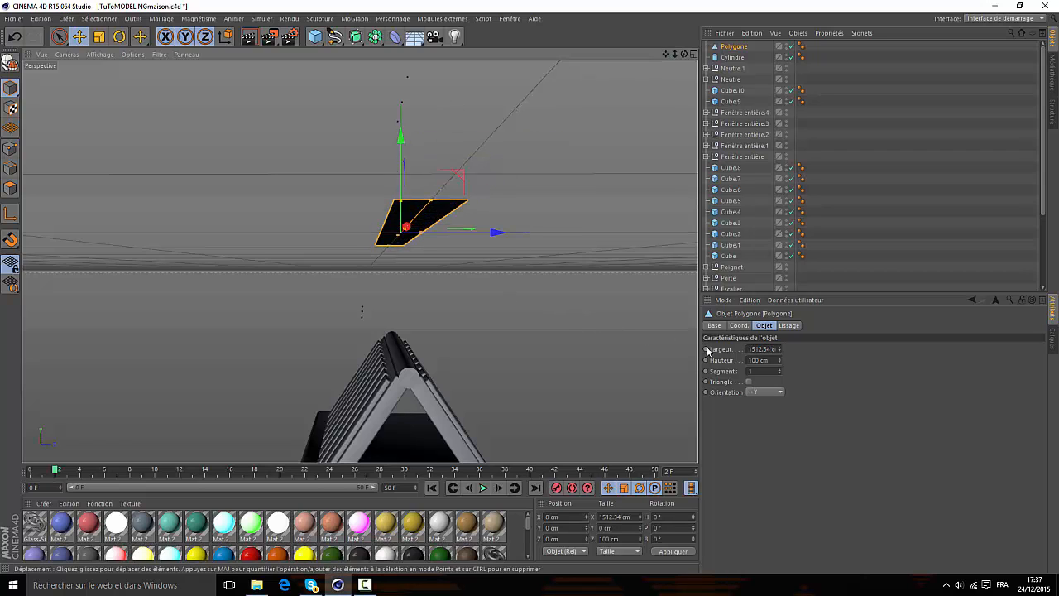
pyautogui.moveTo(684, 54); pyautogui.dragTo(664, 81)
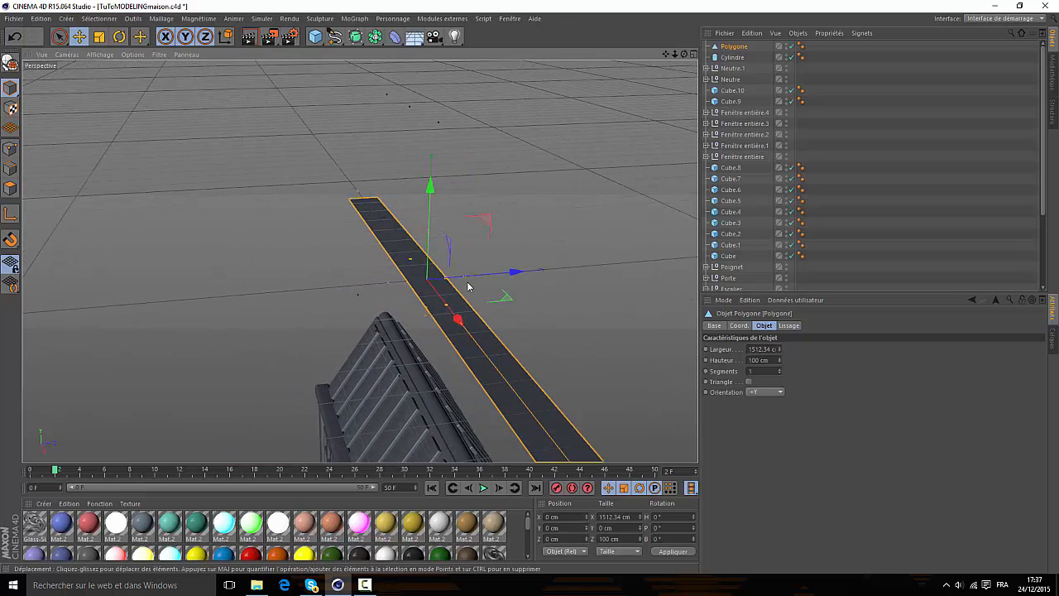
pyautogui.moveTo(474, 278); pyautogui.dragTo(576, 252)
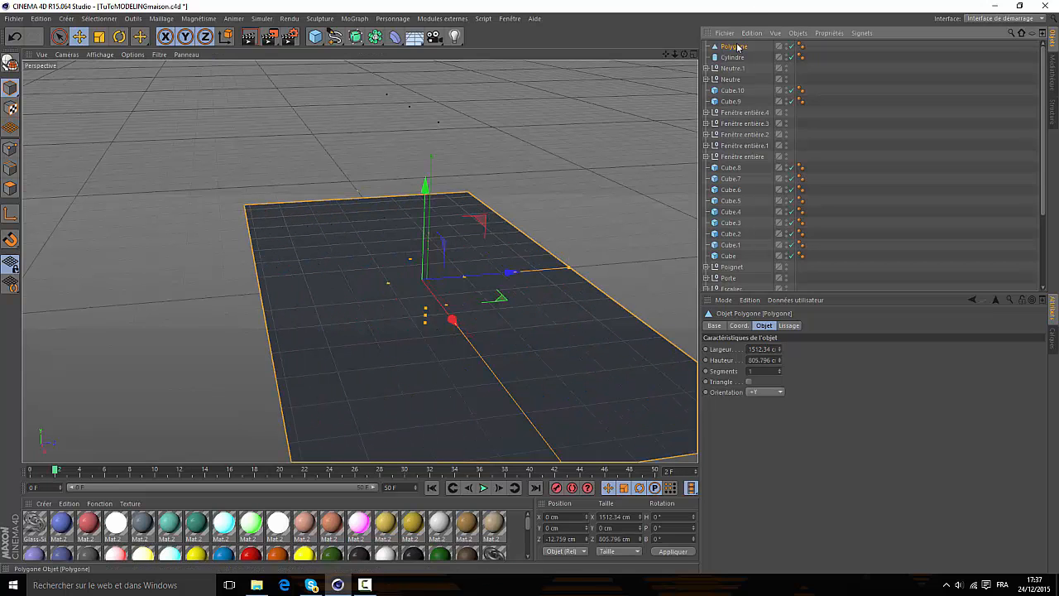
pyautogui.press('Delete')
# - In the right-side view, draw a closed triangular linear spline from the front eave to the ridge centre and down to the rear eave
pyautogui.moveTo(684, 54); pyautogui.dragTo(360, 260)
pyautogui.moveTo(666, 54)
pyautogui.mouseDown()
pyautogui.moveTo(361, 260)
pyautogui.moveTo(672, 56)
pyautogui.mouseUp()
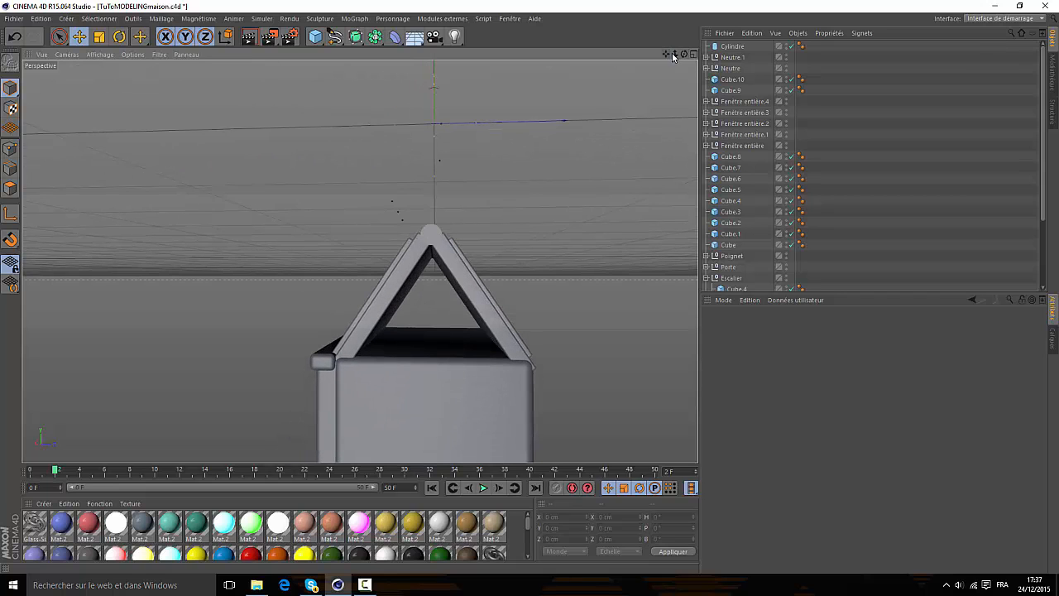
pyautogui.click(693, 54)
pyautogui.scroll(-3, 575, 182)
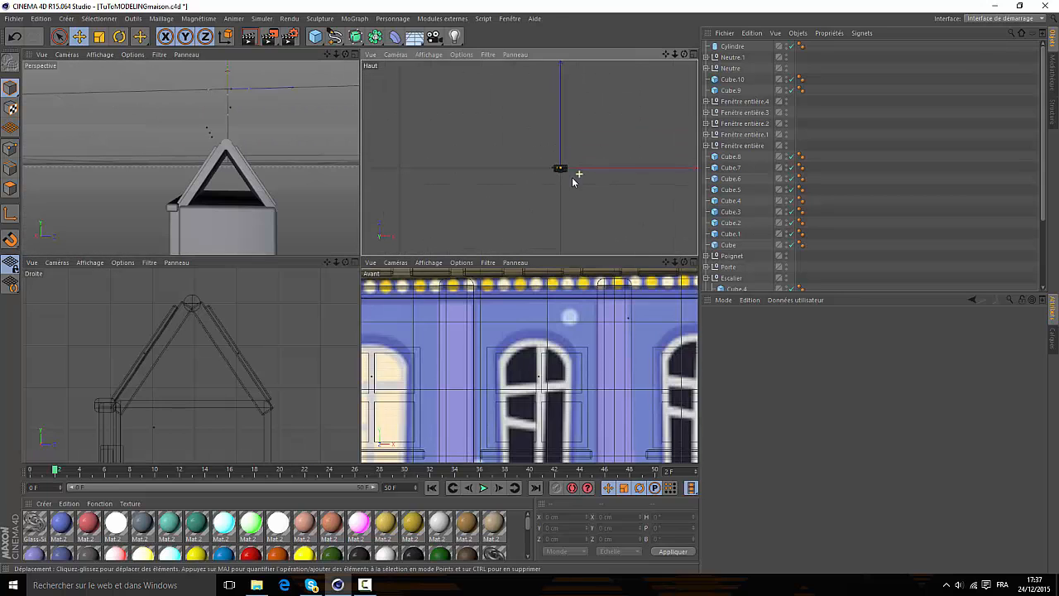
pyautogui.scroll(-1, 202, 354)
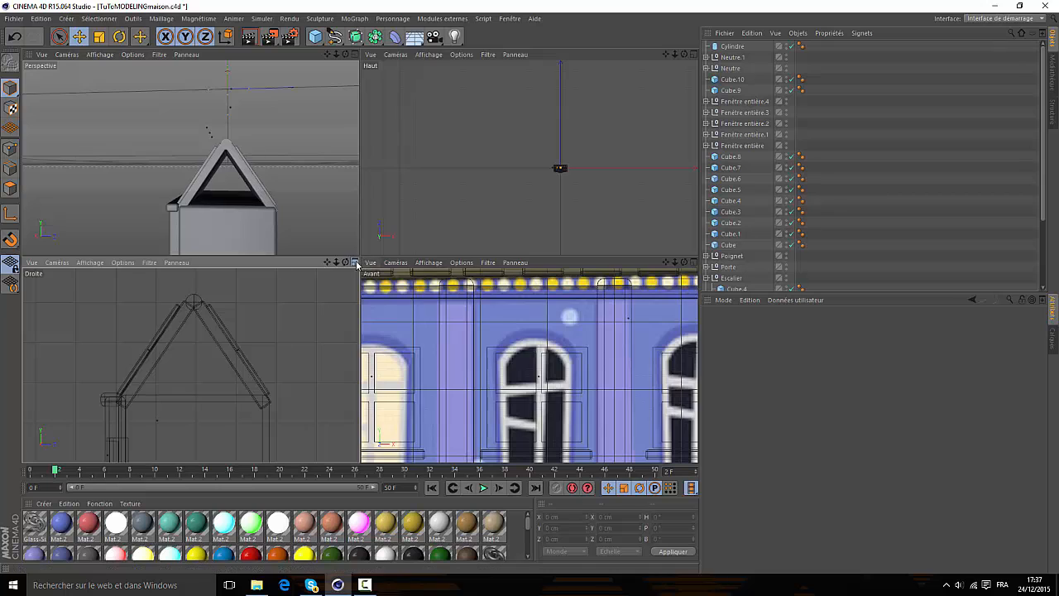
pyautogui.click(354, 263)
pyautogui.click(205, 340)
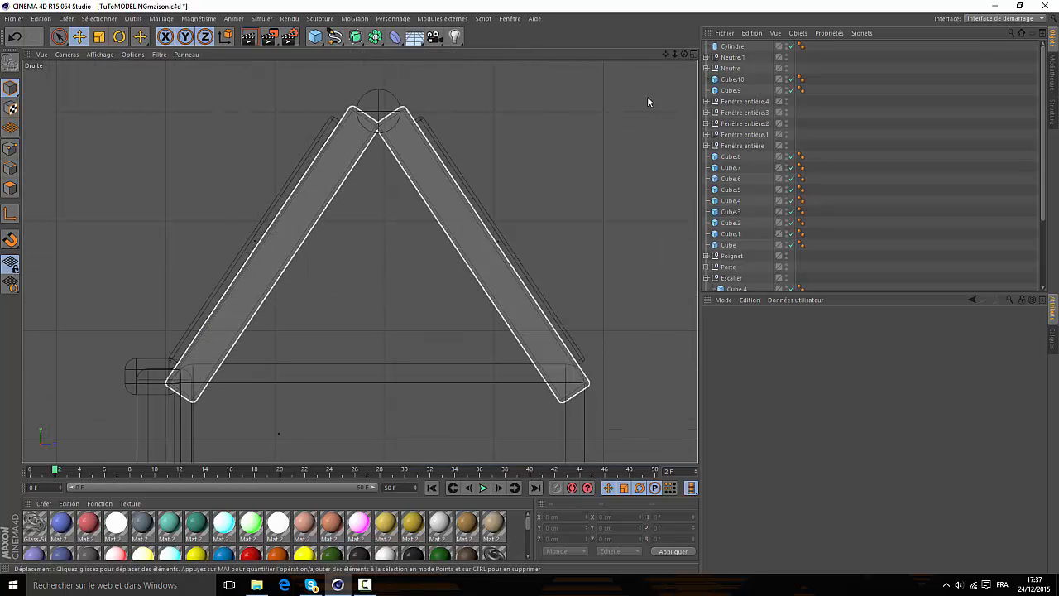
pyautogui.moveTo(666, 55); pyautogui.dragTo(699, 38)
pyautogui.click(334, 36)
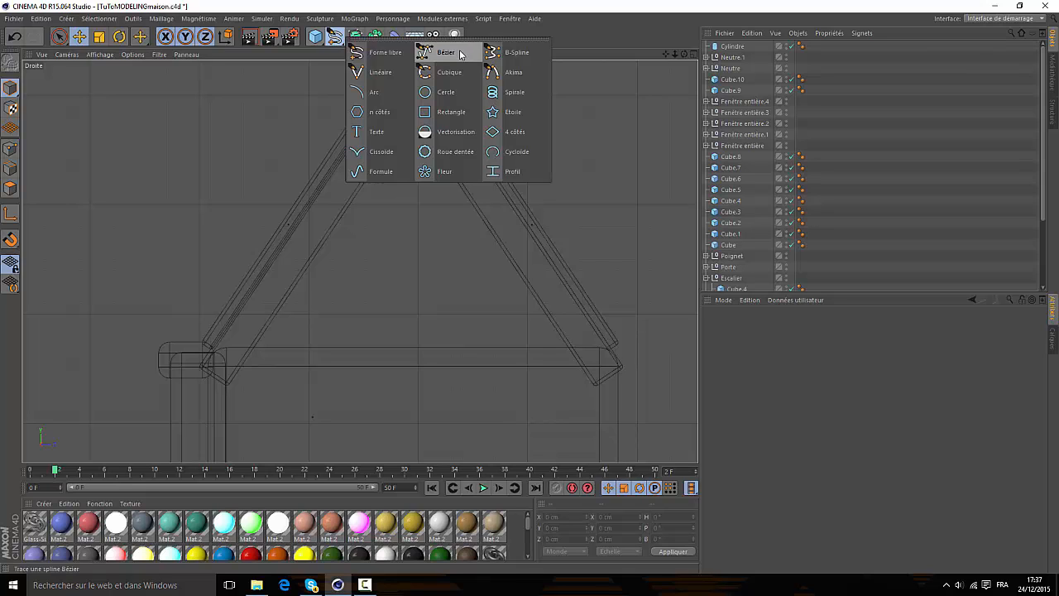
pyautogui.click(385, 72)
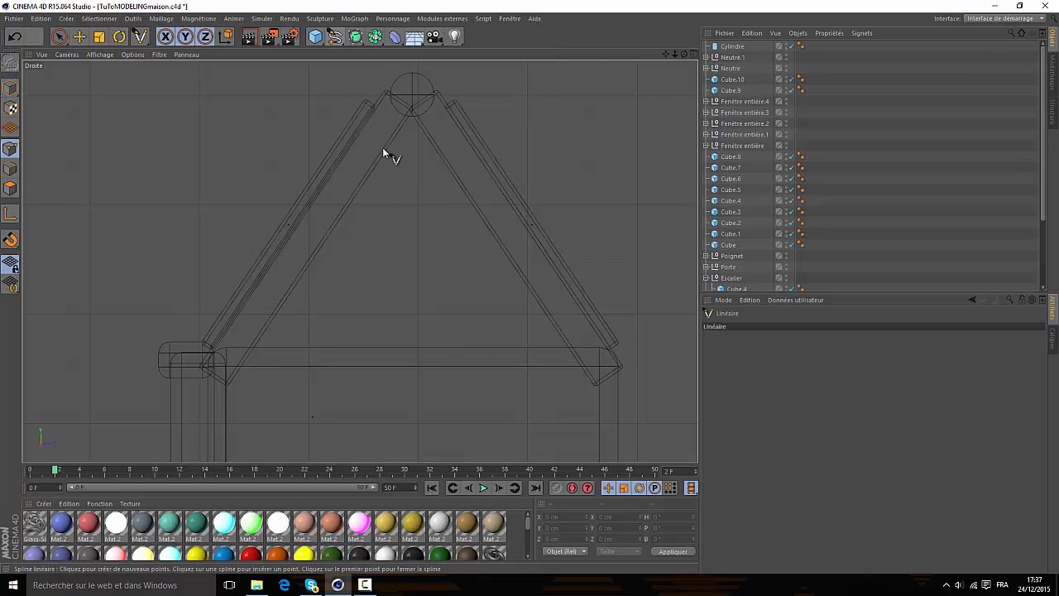
pyautogui.click(210, 363)
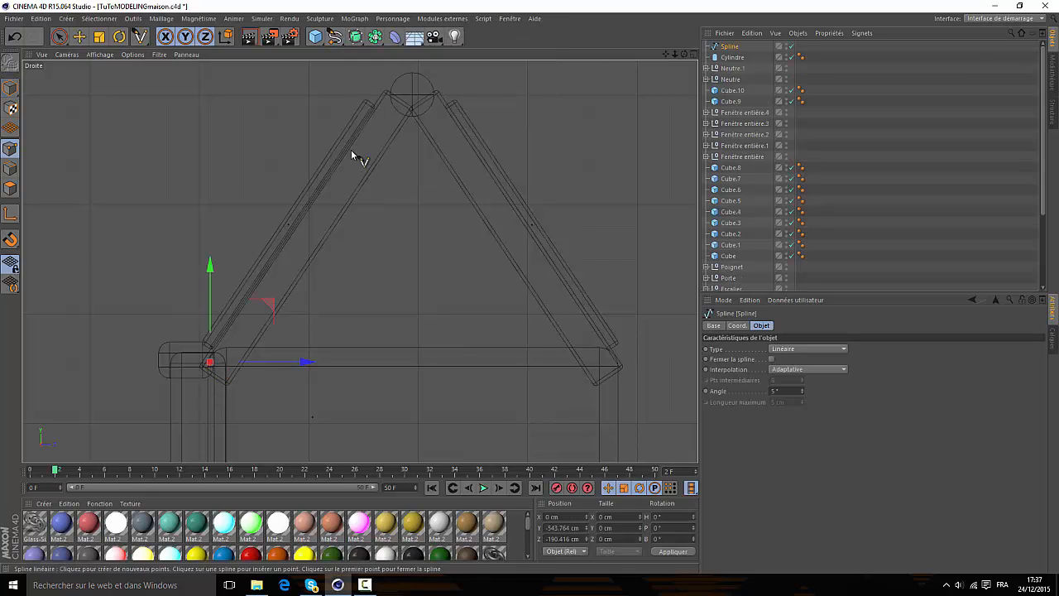
pyautogui.click(411, 94)
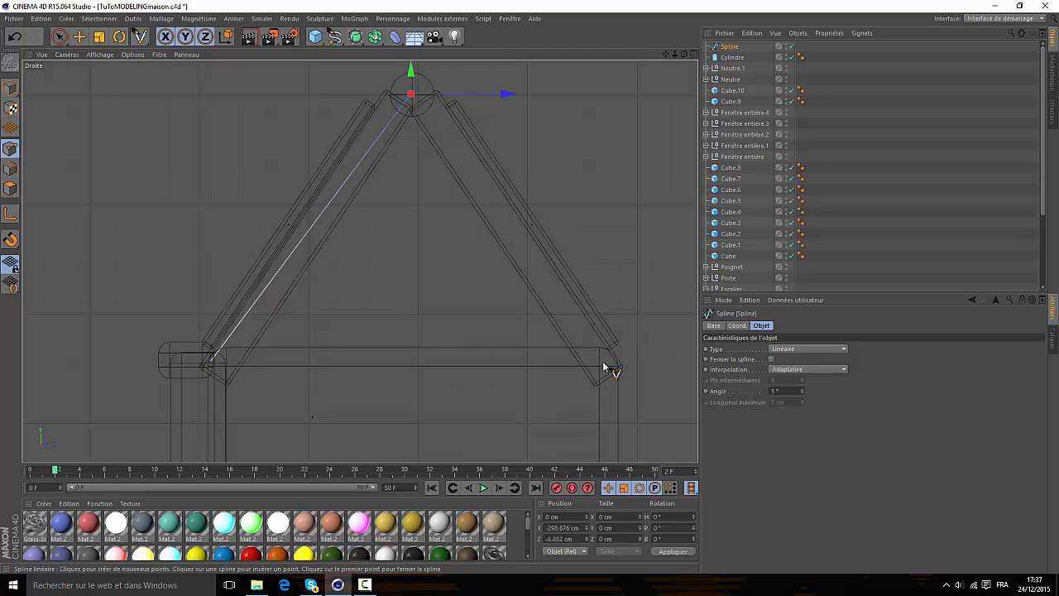
pyautogui.click(211, 364)
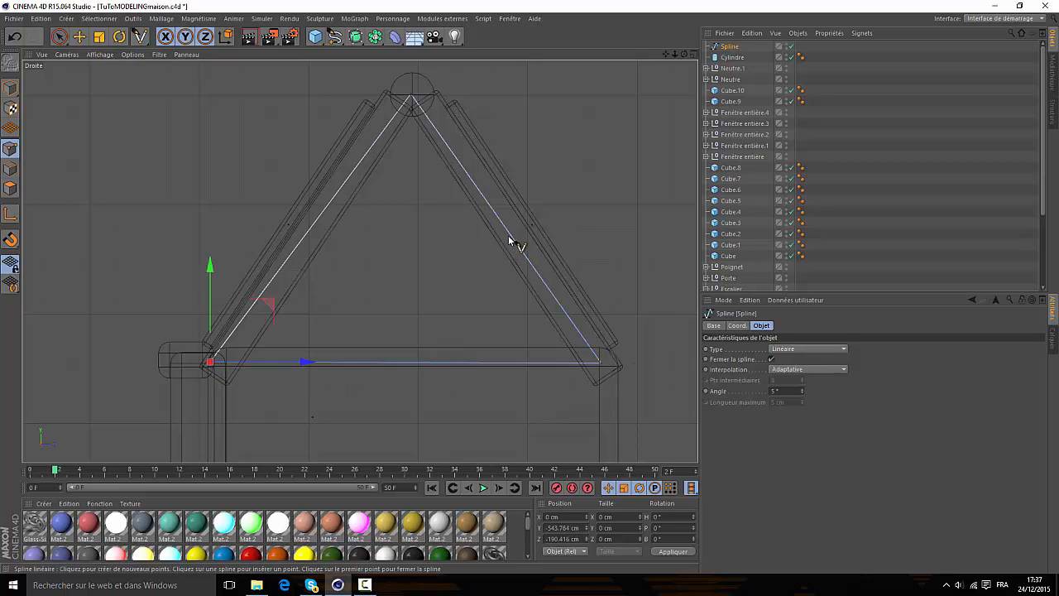
# - Add an Extrusion generator and make the triangular spline its child to form a gable panel
pyautogui.click(364, 39)
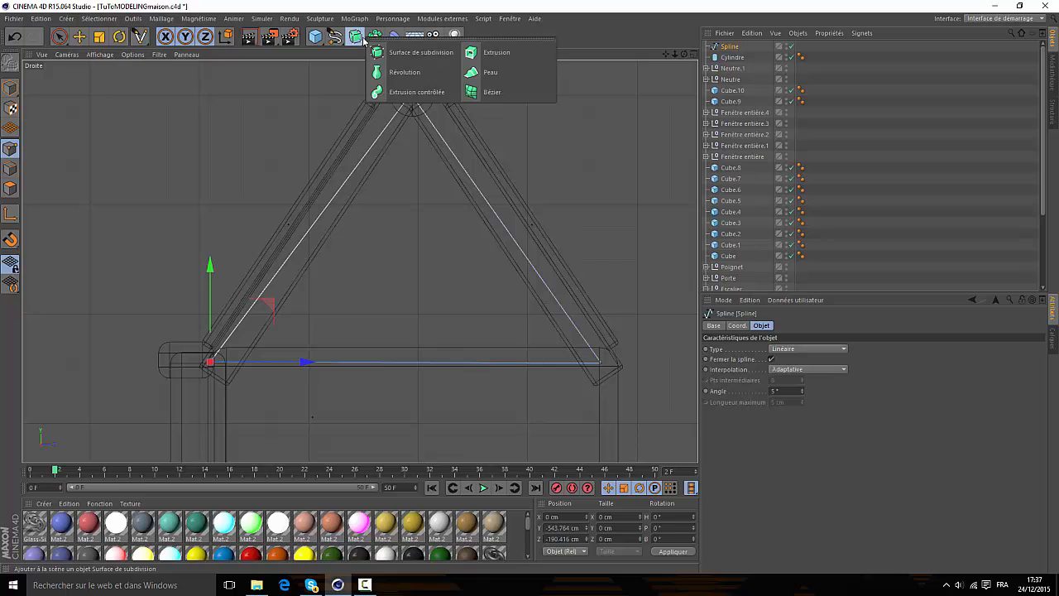
pyautogui.click(497, 55)
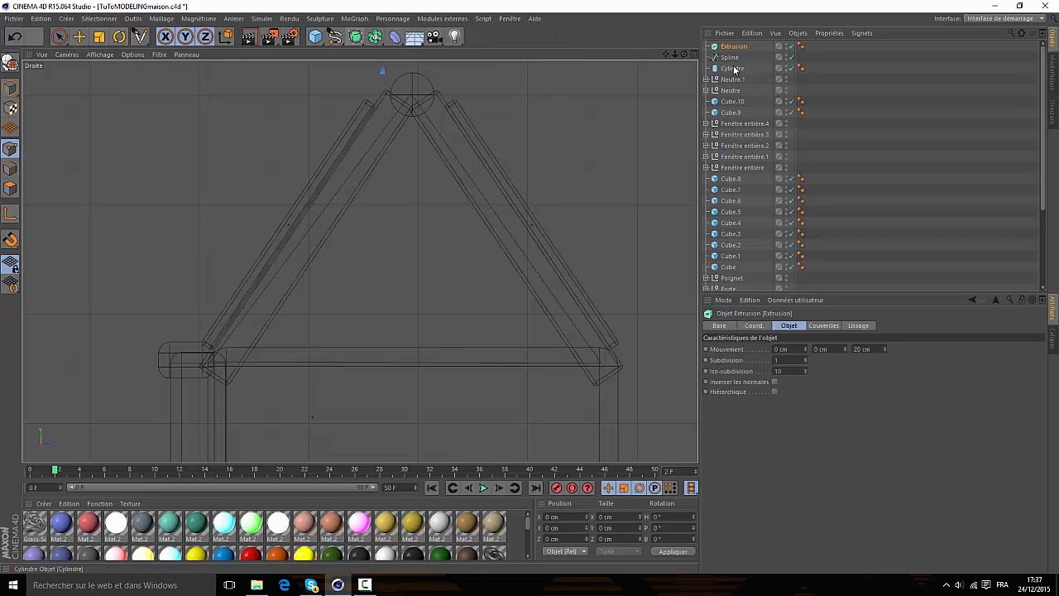
pyautogui.moveTo(730, 59); pyautogui.dragTo(728, 48)
pyautogui.click(730, 47)
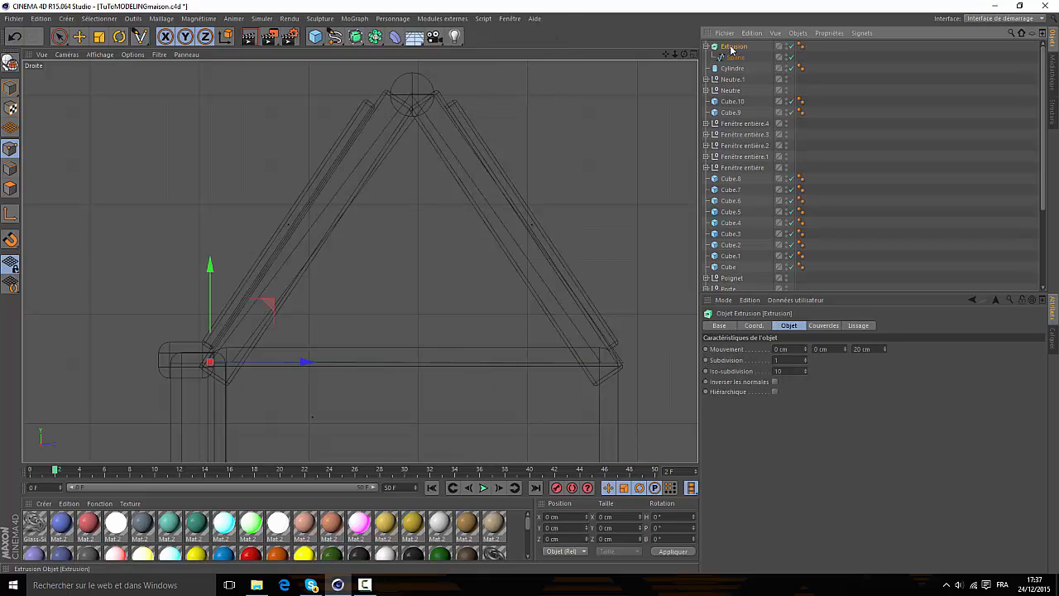
# - Move the extruded triangle along X to about 375 cm so it closes the gable opening under the roof
pyautogui.click(694, 55)
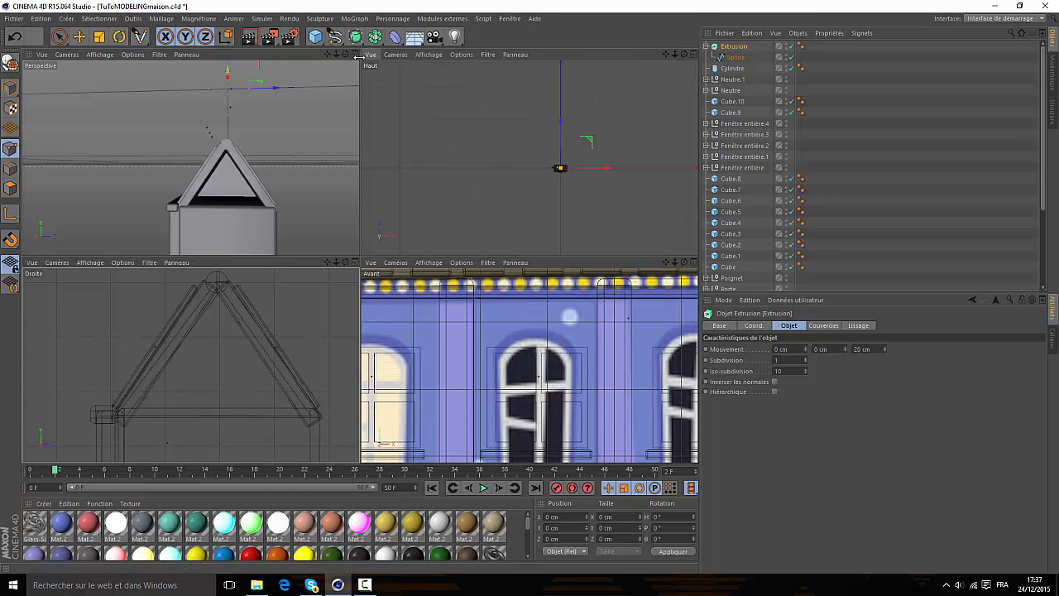
pyautogui.click(355, 54)
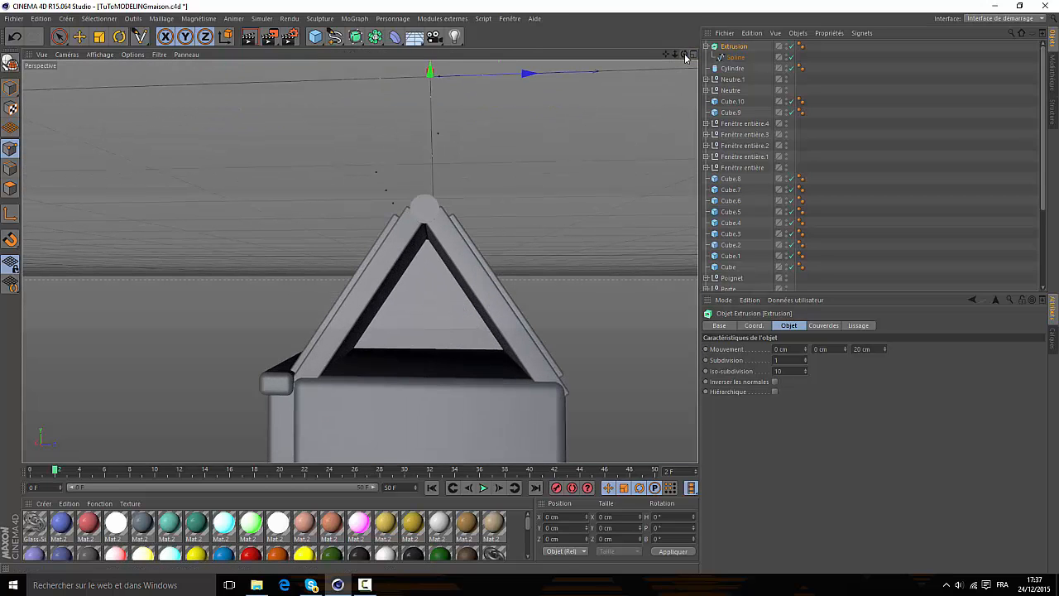
pyautogui.moveTo(685, 55); pyautogui.dragTo(153, 83)
pyautogui.click(79, 37)
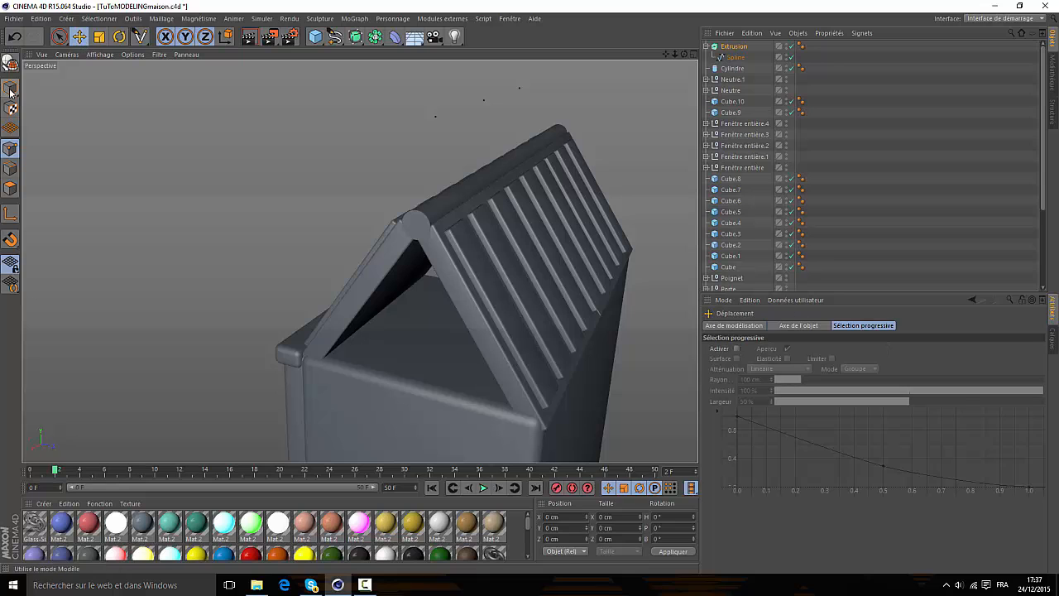
pyautogui.click(702, 49)
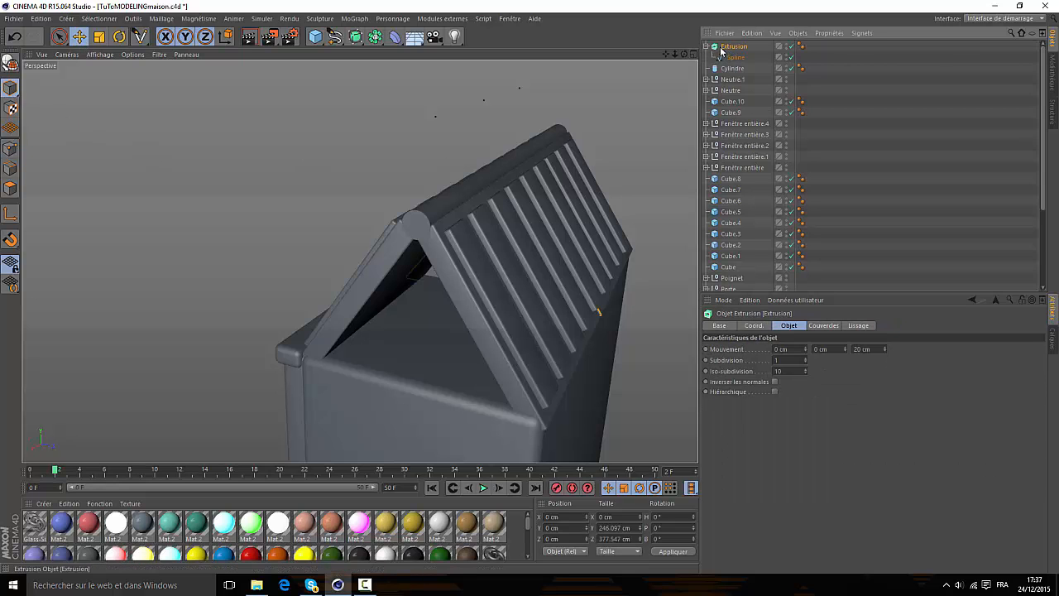
pyautogui.scroll(-5, 359, 260)
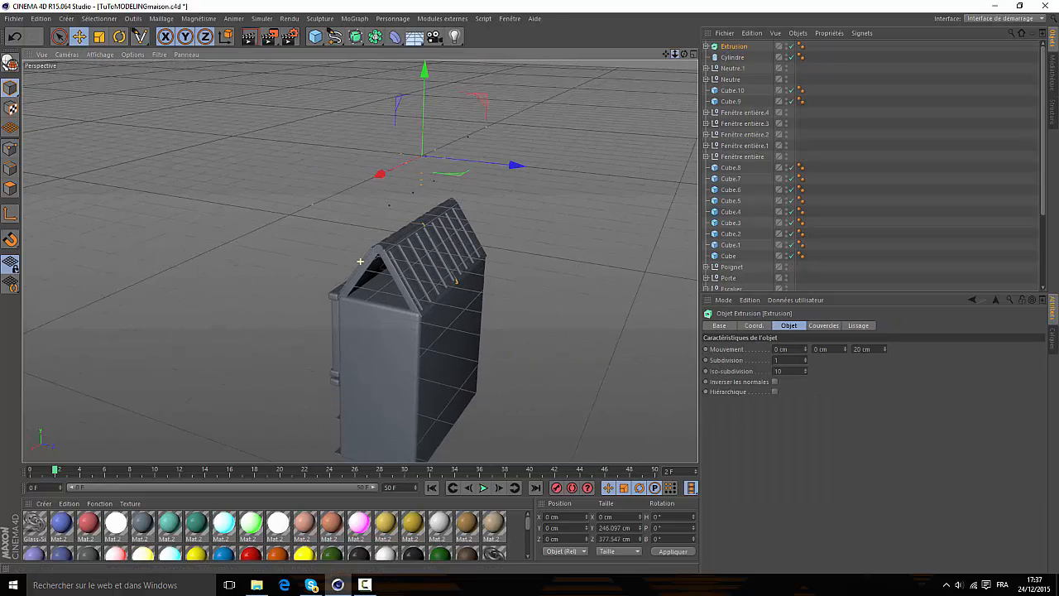
pyautogui.scroll(1, 359, 260)
pyautogui.moveTo(367, 176); pyautogui.dragTo(347, 201)
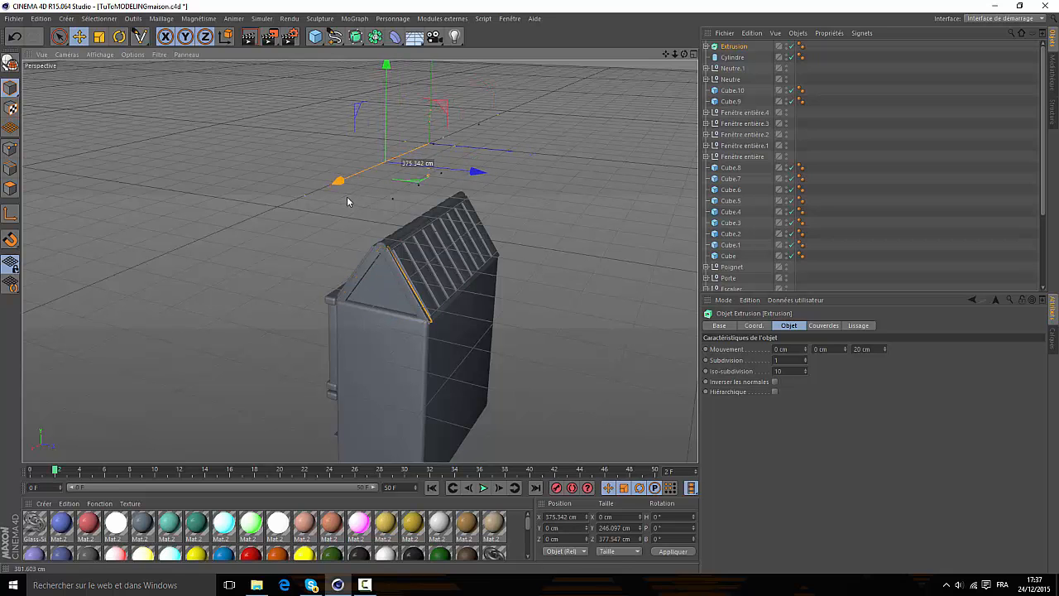
# - Scale the extruded gable triangle along Z to about 347 cm so it fits between the roof panels
pyautogui.scroll(6, 426, 330)
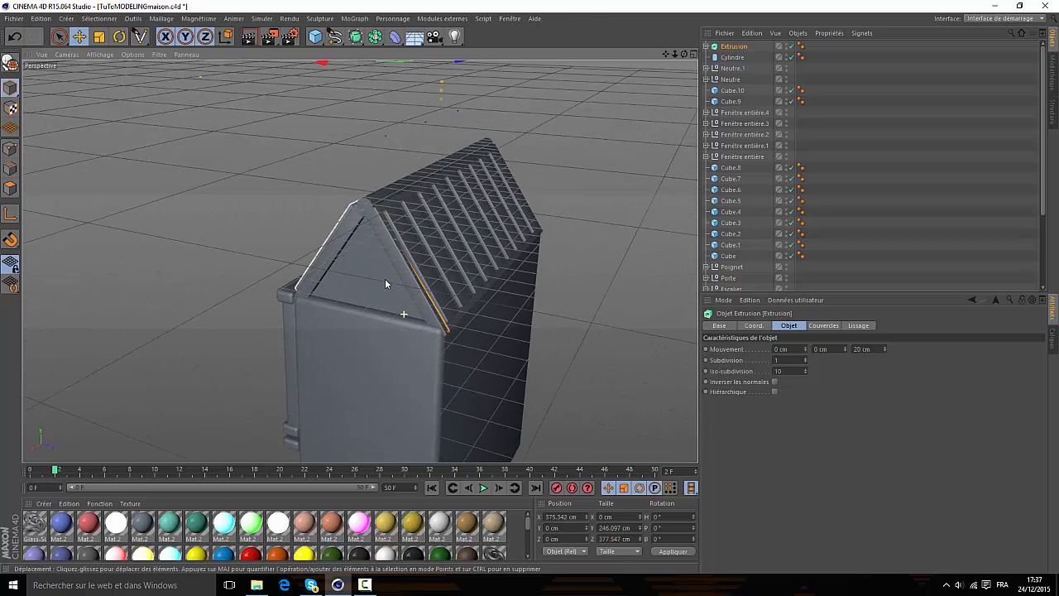
pyautogui.moveTo(684, 55); pyautogui.dragTo(359, 260)
pyautogui.scroll(4, 402, 337)
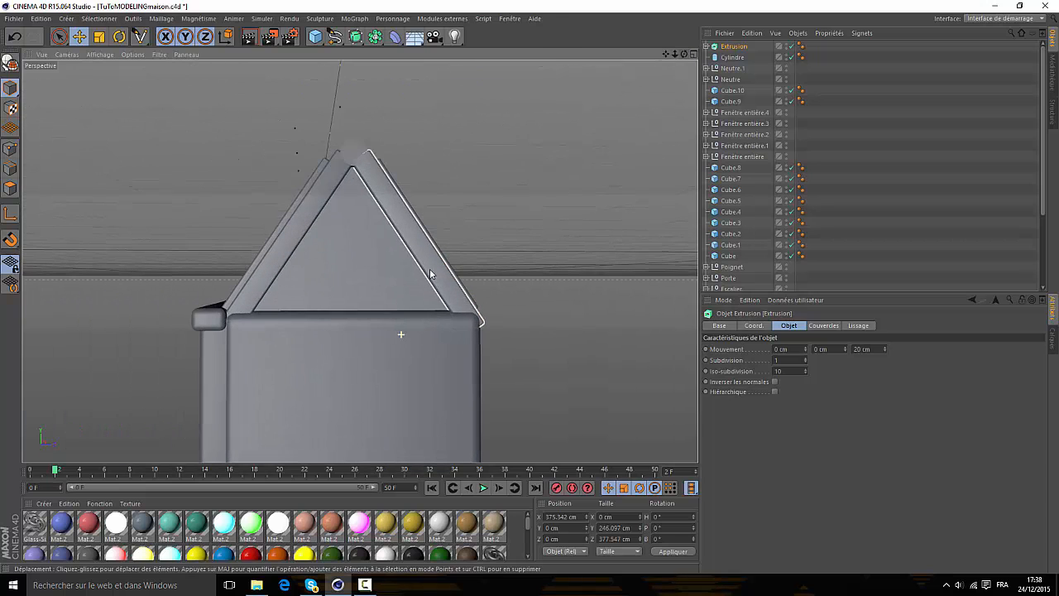
pyautogui.click(103, 37)
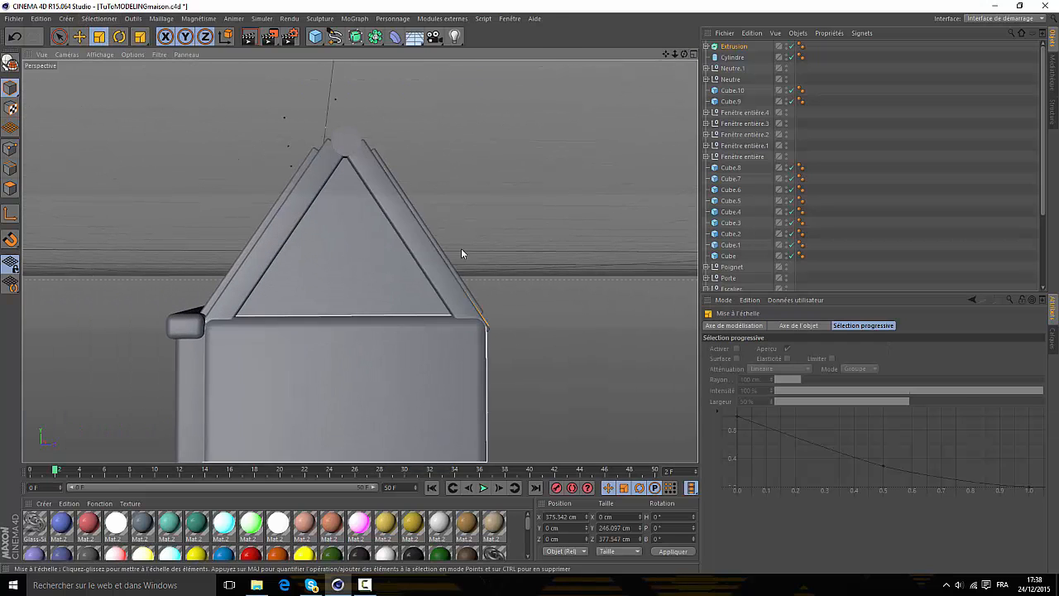
pyautogui.scroll(-2, 465, 218)
pyautogui.moveTo(676, 55); pyautogui.dragTo(667, 126)
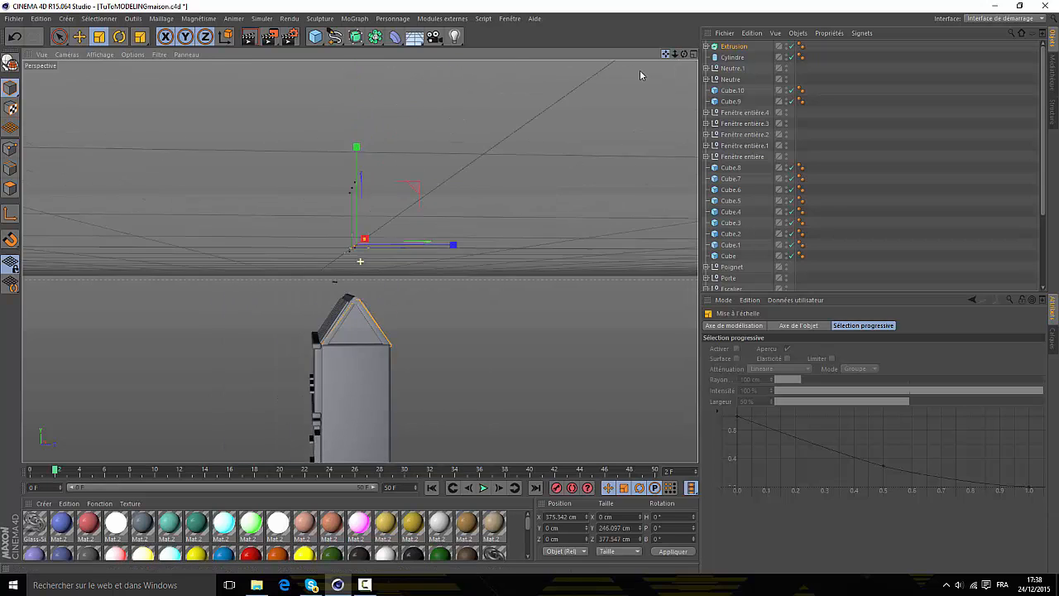
pyautogui.scroll(4, 380, 288)
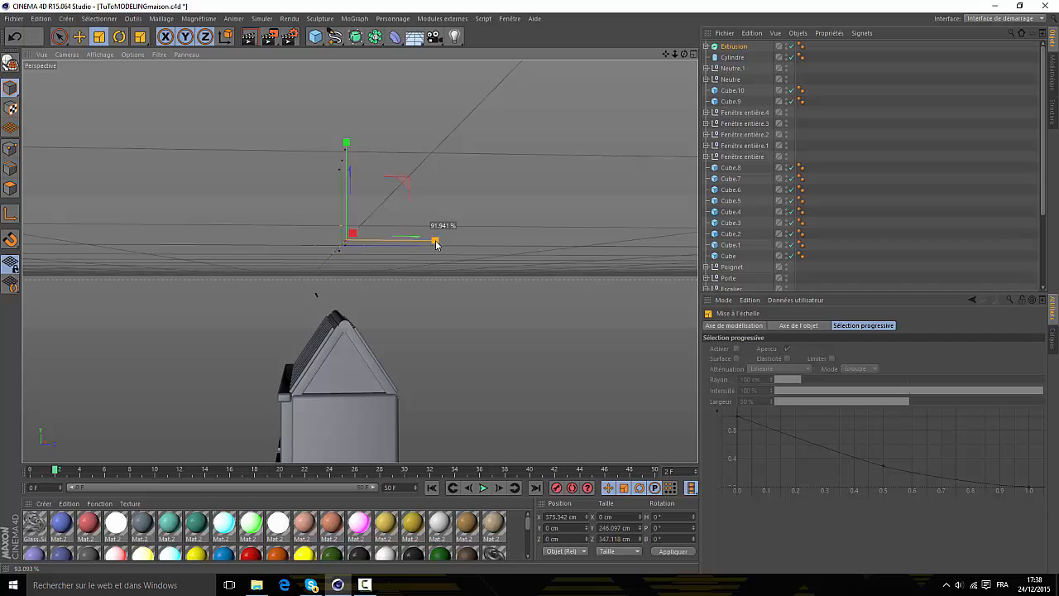
pyautogui.moveTo(674, 54); pyautogui.dragTo(621, 17)
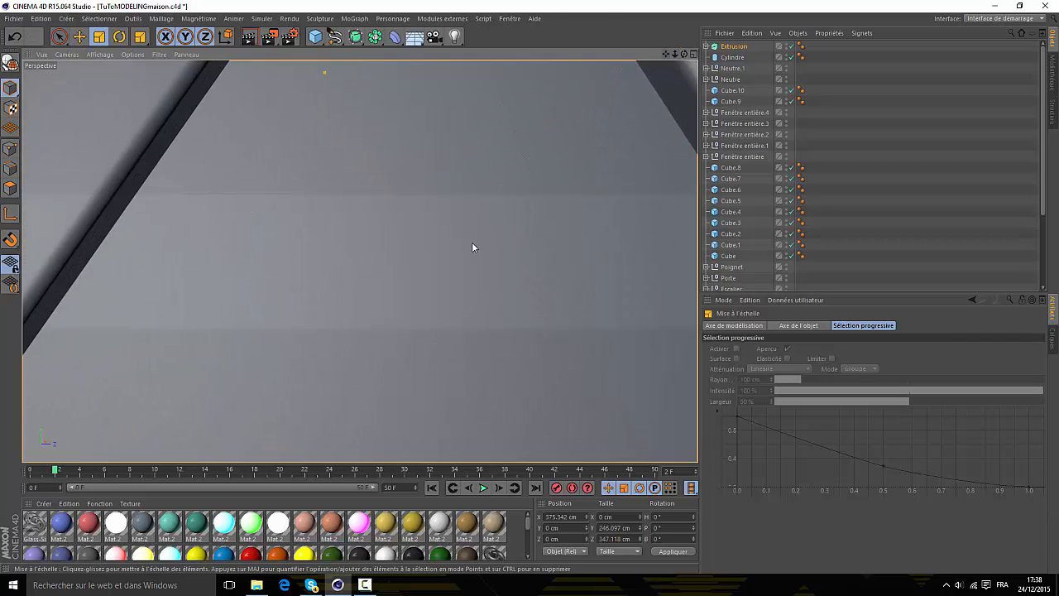
pyautogui.scroll(-12, 473, 241)
pyautogui.scroll(-2, 477, 234)
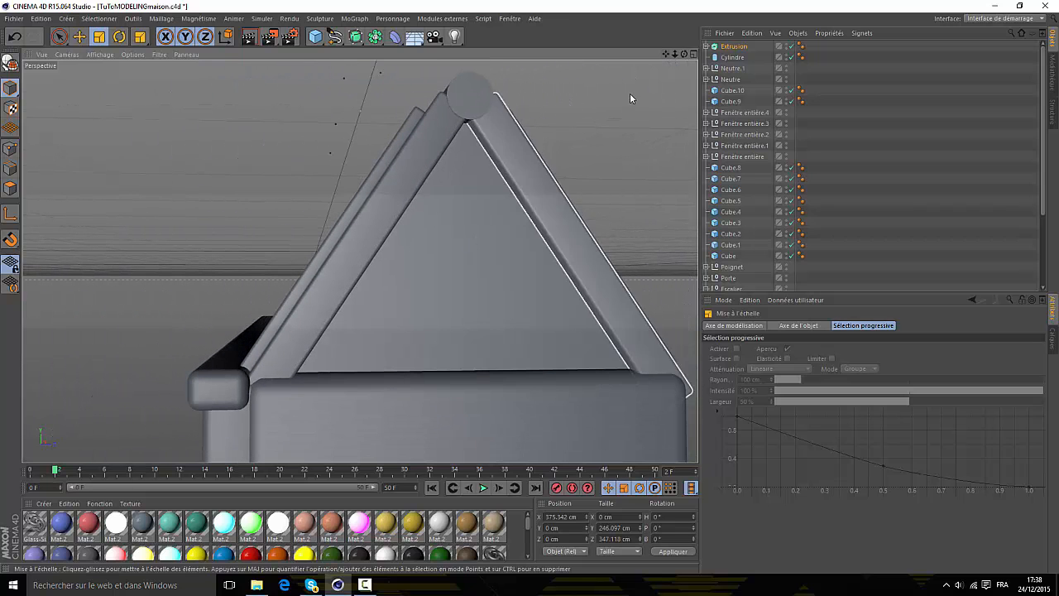
pyautogui.moveTo(685, 55)
pyautogui.mouseDown()
pyautogui.moveTo(679, 75)
pyautogui.moveTo(612, 89)
pyautogui.moveTo(543, 86)
pyautogui.moveTo(662, 87)
pyautogui.moveTo(614, 88)
pyautogui.mouseUp()
pyautogui.click(724, 48)
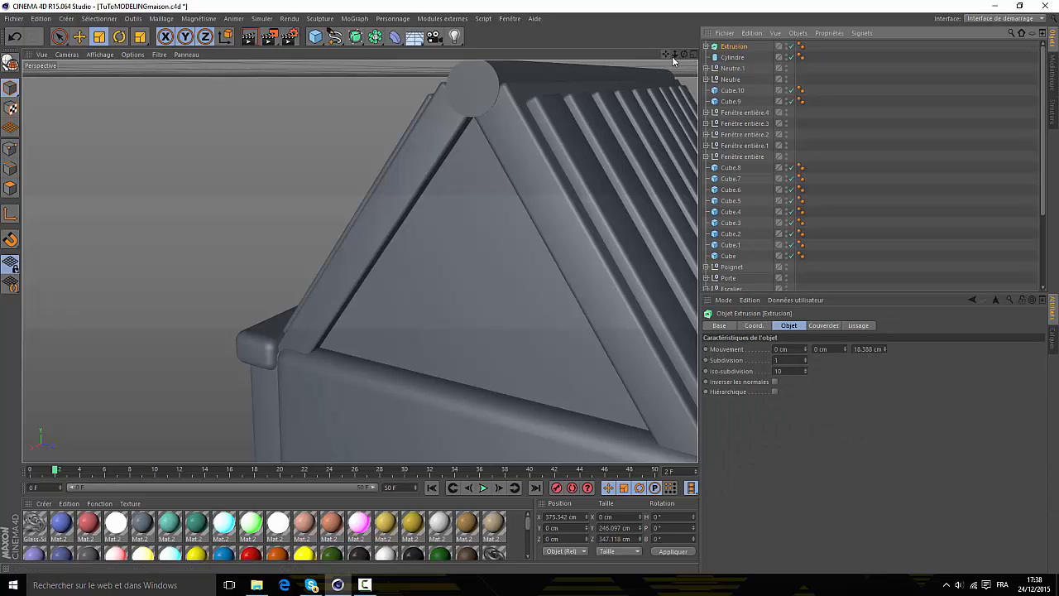
pyautogui.scroll(-8, 360, 261)
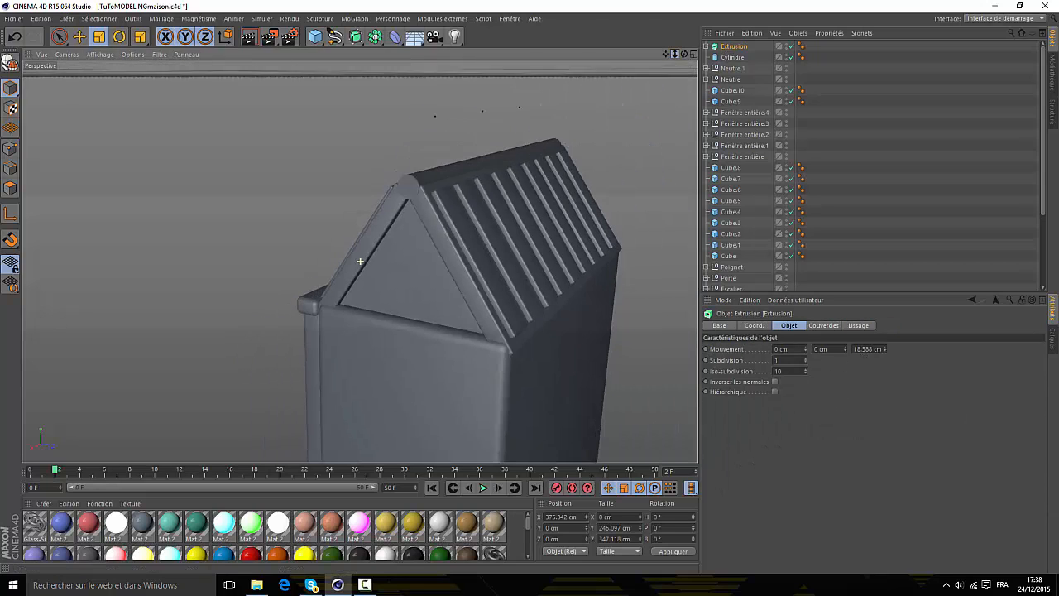
# - Duplicate the extruded gable triangle and move the copy along X to about -381 cm to close the opposite gable end
pyautogui.click(80, 38)
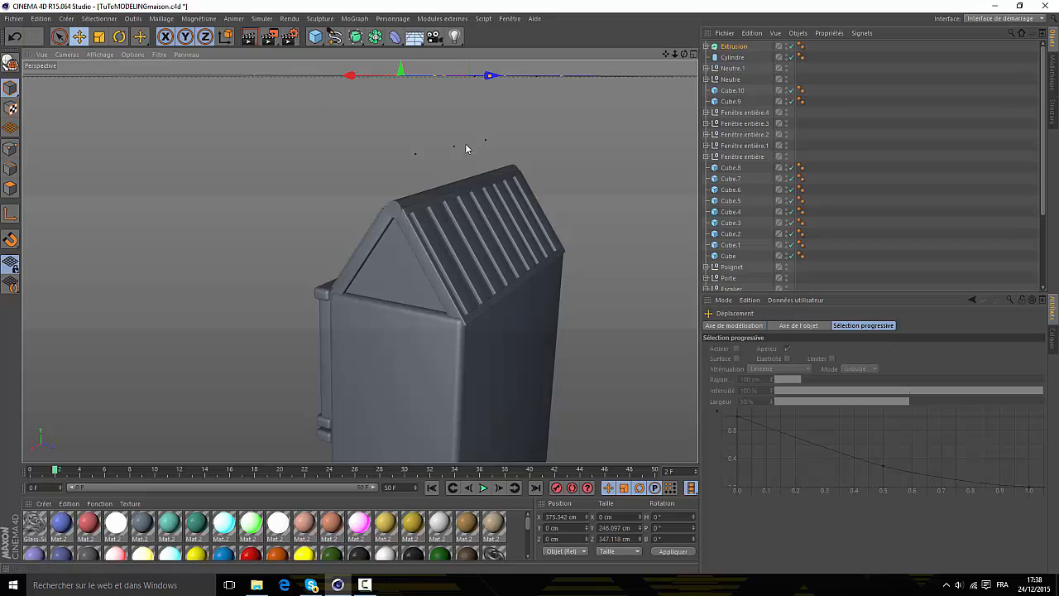
pyautogui.click(720, 48)
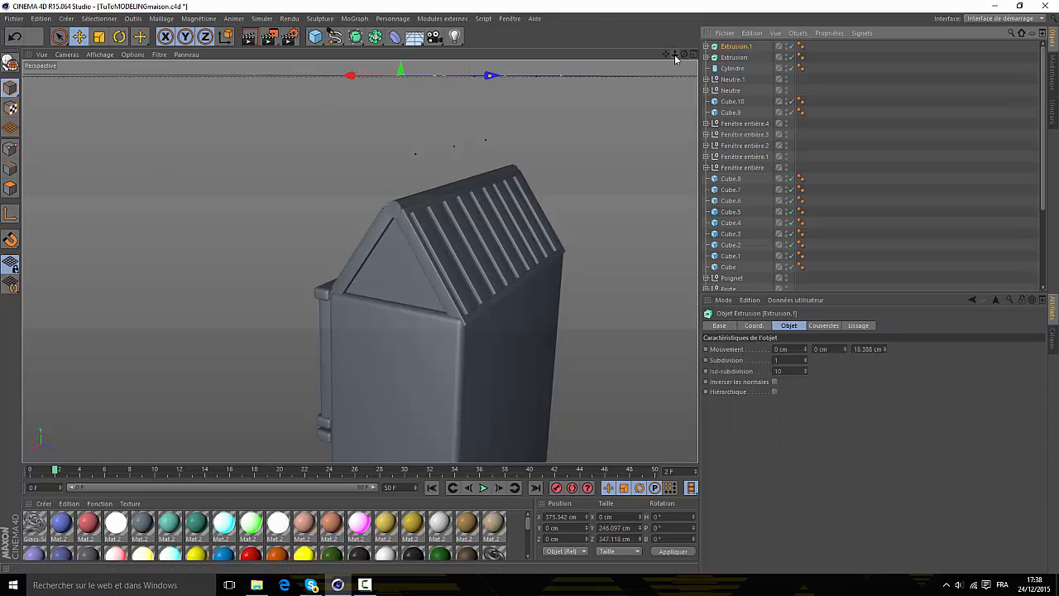
pyautogui.moveTo(685, 54); pyautogui.dragTo(671, 86)
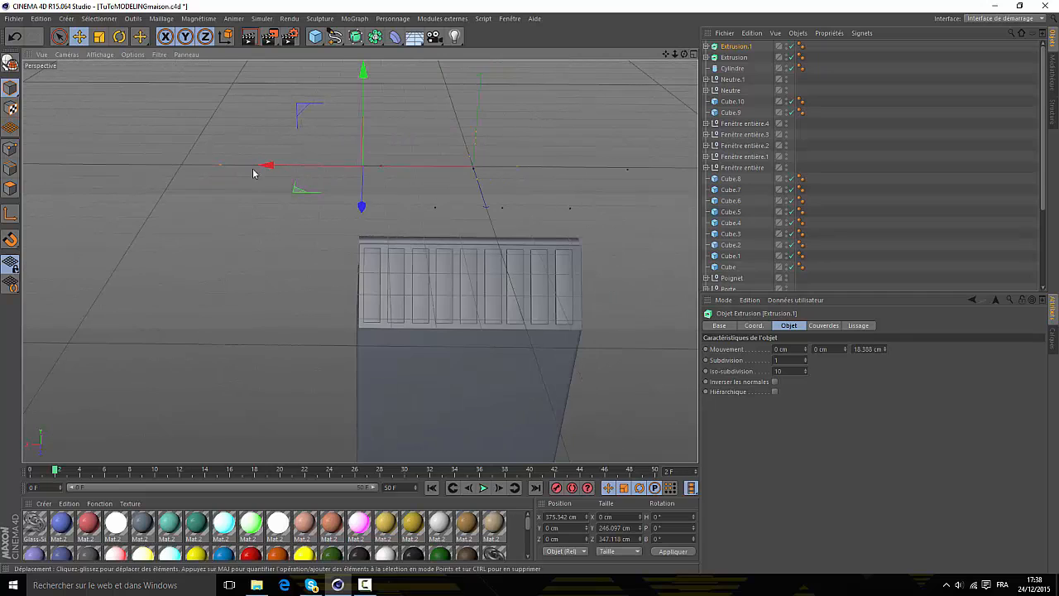
pyautogui.moveTo(268, 166); pyautogui.dragTo(489, 196)
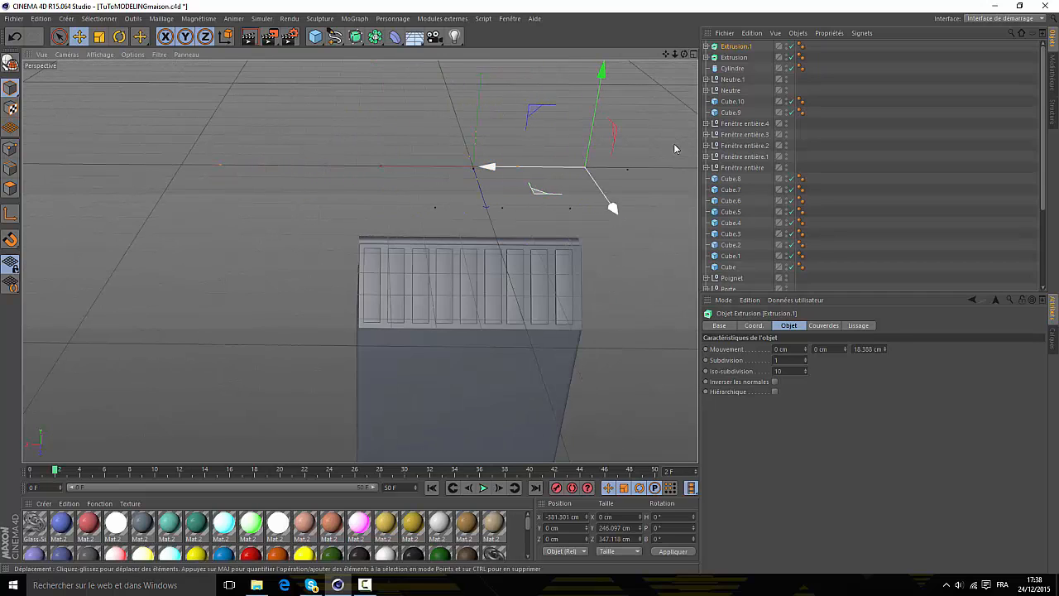
pyautogui.moveTo(684, 55)
pyautogui.mouseDown()
pyautogui.moveTo(359, 260)
pyautogui.moveTo(685, 55)
pyautogui.mouseUp()
pyautogui.scroll(-4, 487, 367)
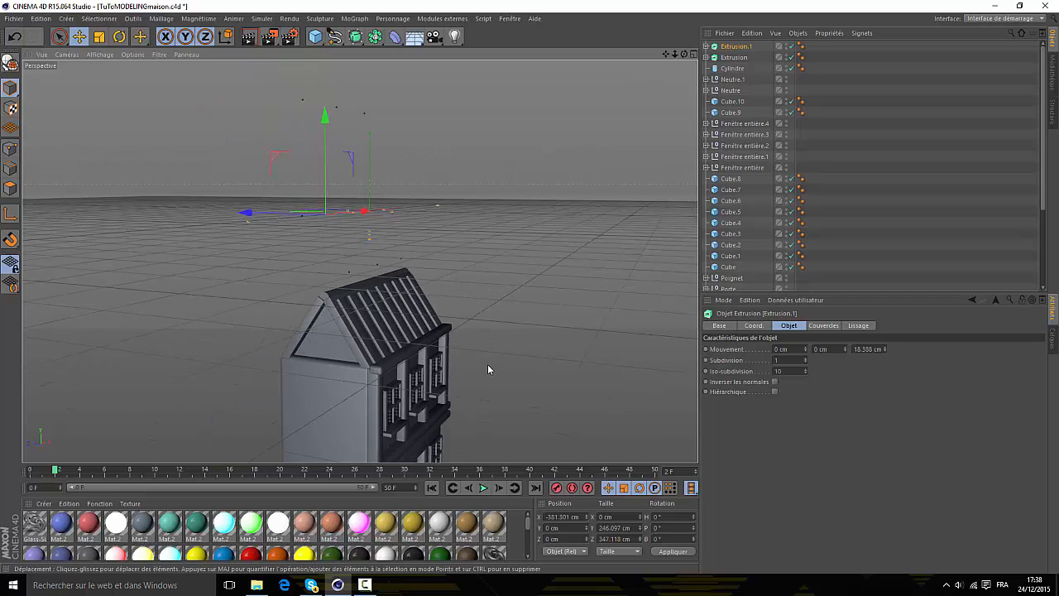
pyautogui.moveTo(676, 54); pyautogui.dragTo(360, 261)
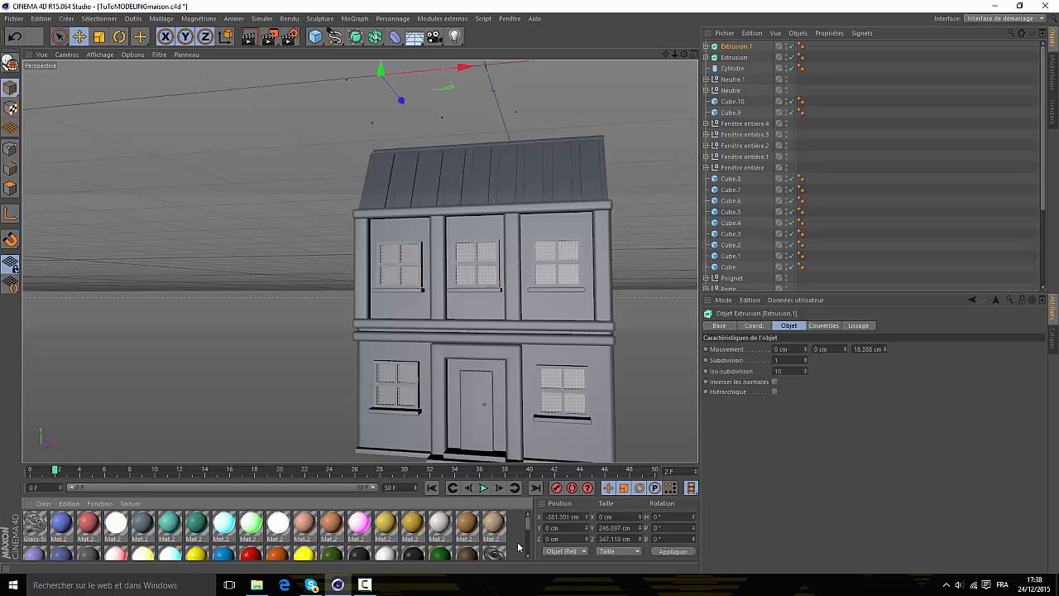
# - Browse the existing materials and compare the colours of the violet, blue and two teal ones
pyautogui.scroll(-2, 531, 560)
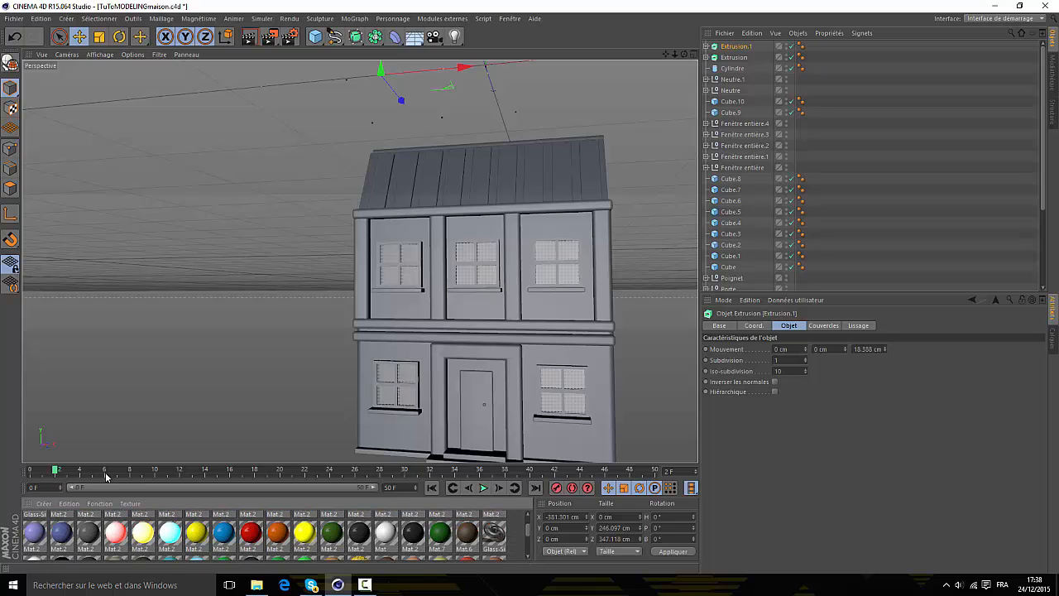
pyautogui.click(41, 536)
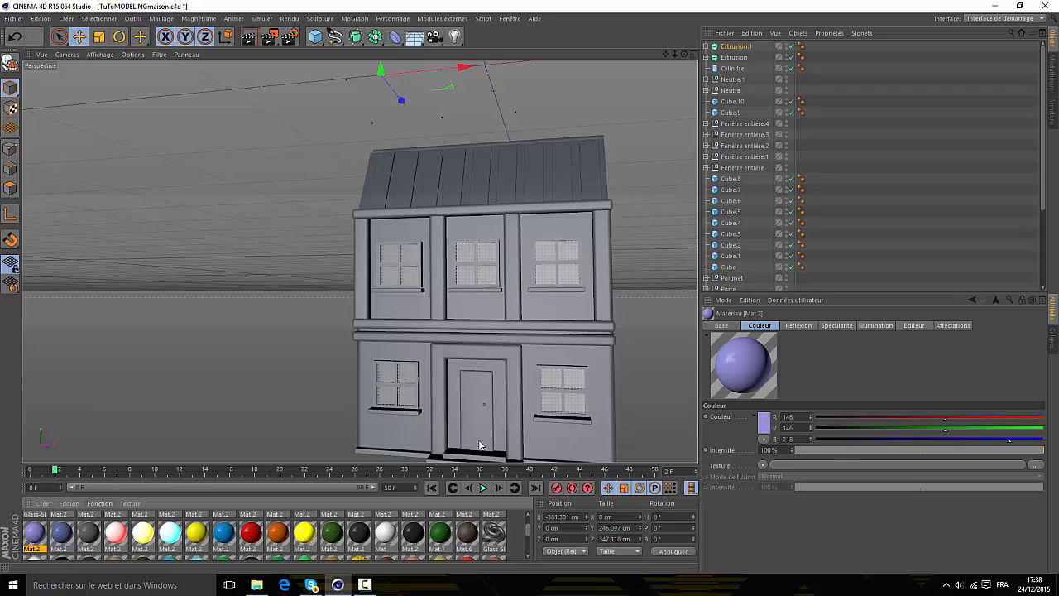
pyautogui.click(63, 534)
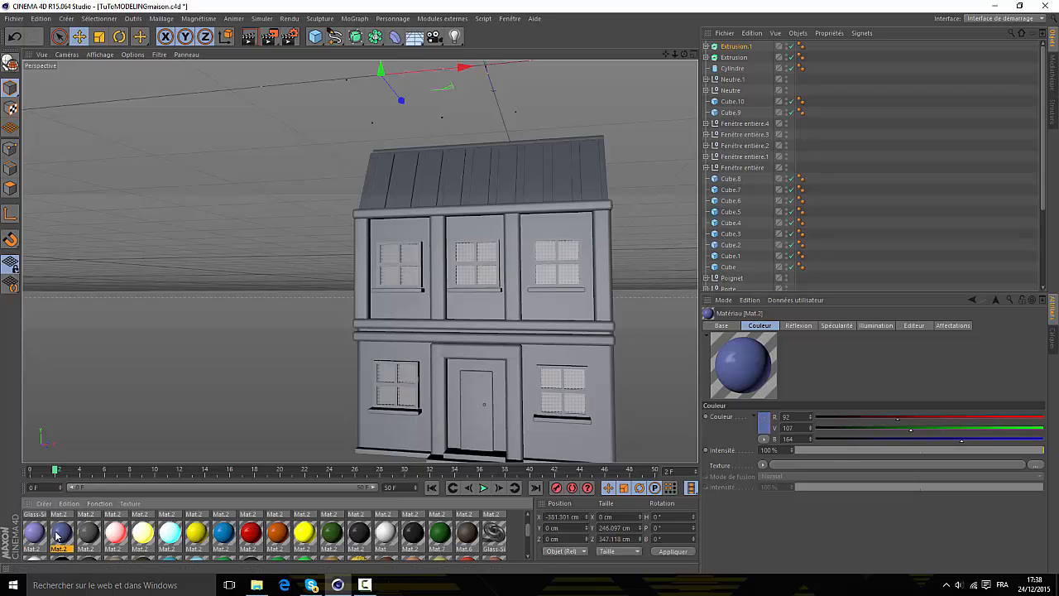
pyautogui.scroll(1, 99, 530)
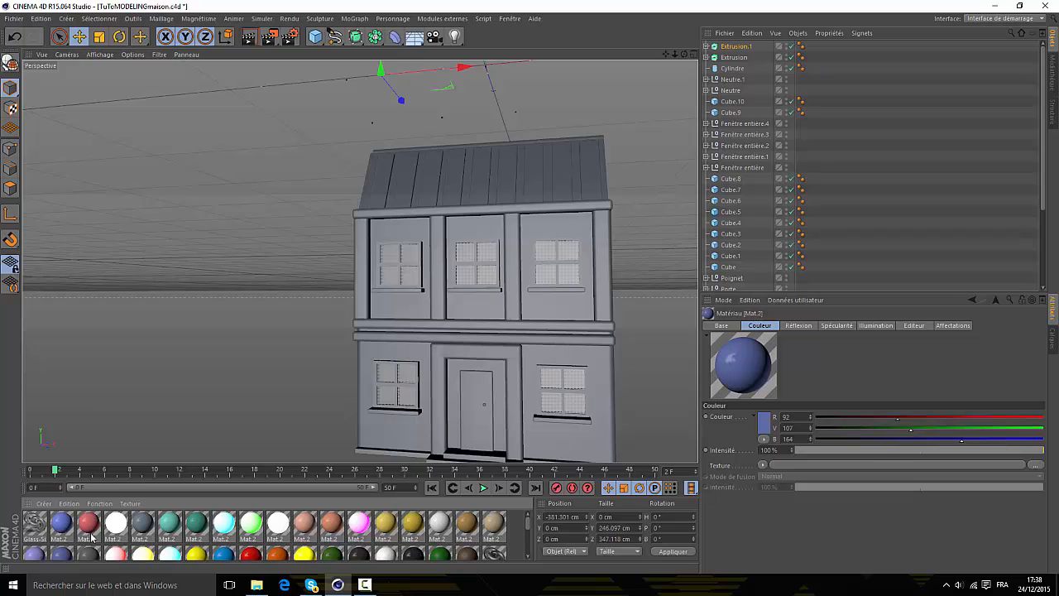
pyautogui.click(192, 530)
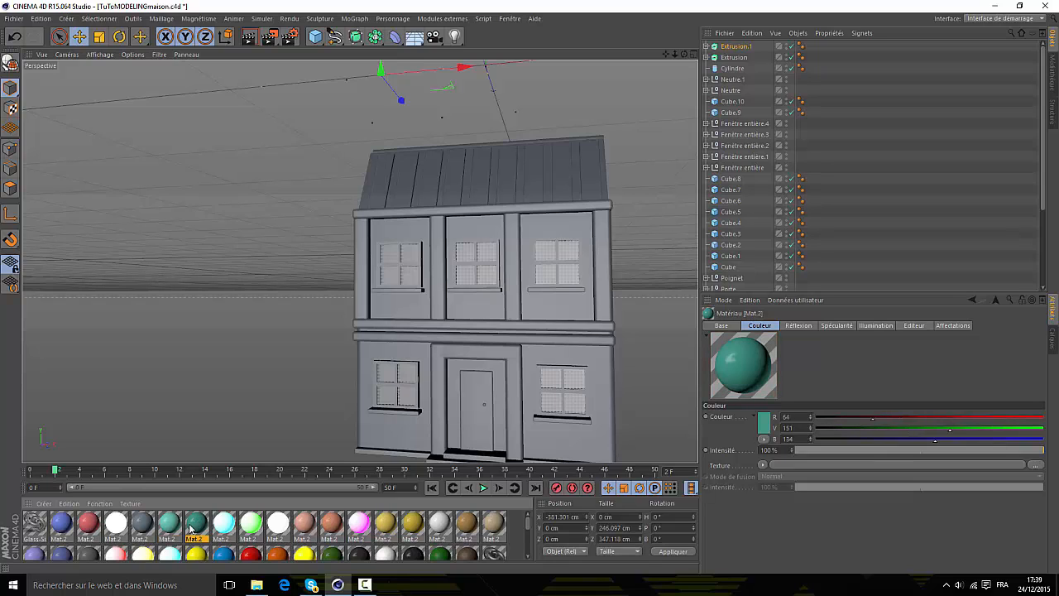
pyautogui.click(171, 528)
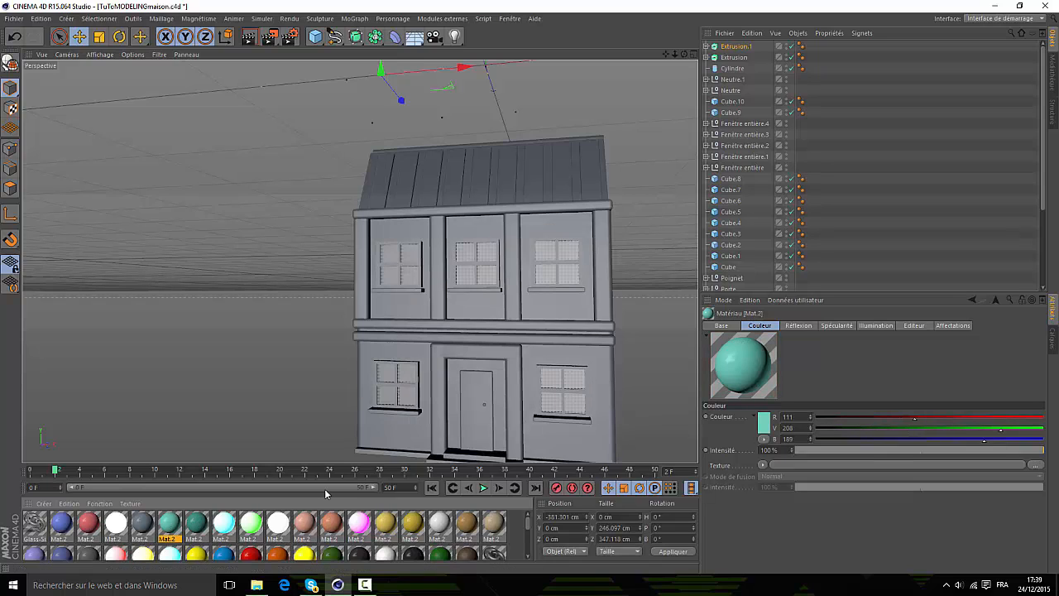
pyautogui.click(196, 525)
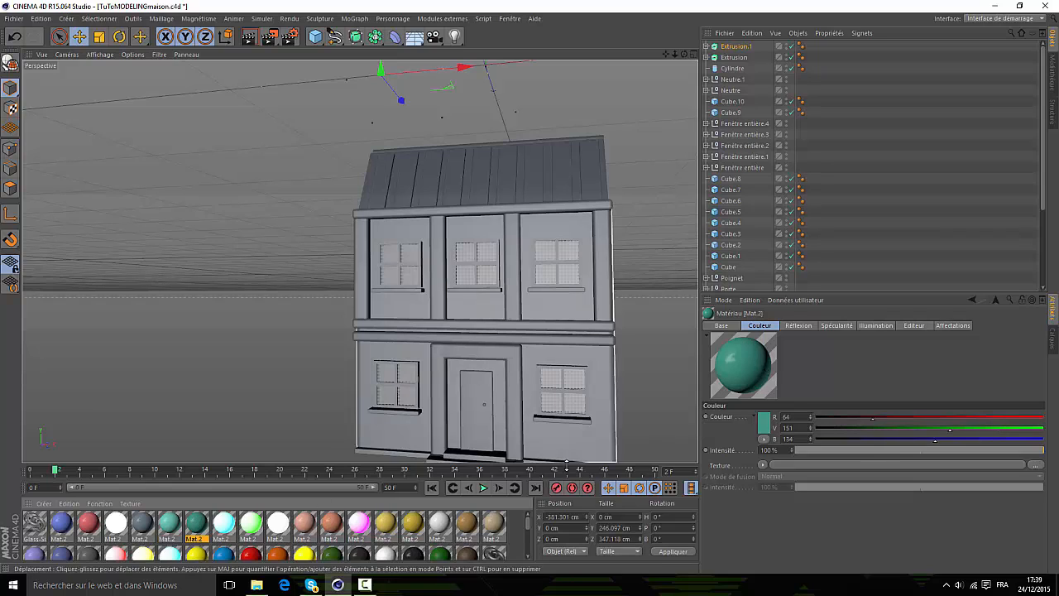
pyautogui.click(171, 527)
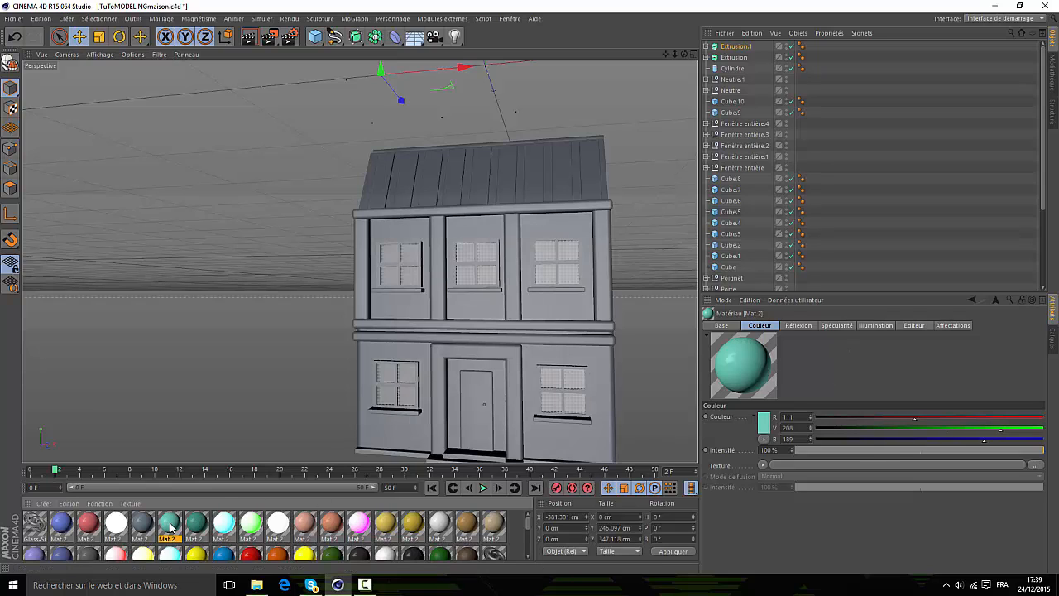
pyautogui.click(195, 527)
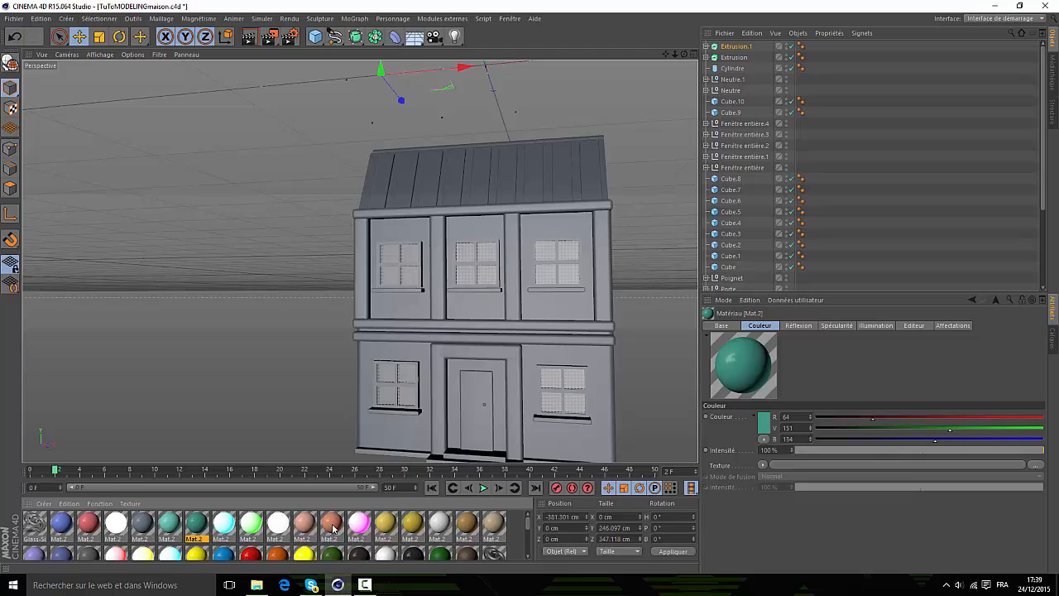
# - Move the light violet and dark blue materials to the start of the material list and the brighter blue one further along
pyautogui.keyDown('ctrl'); pyautogui.click(58, 554); pyautogui.keyUp('ctrl')
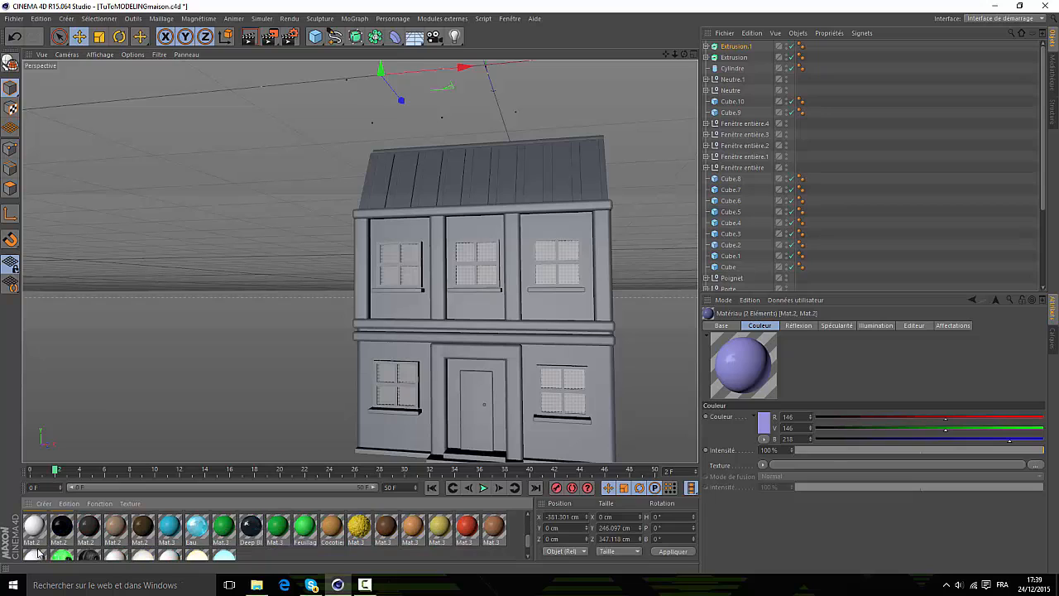
pyautogui.moveTo(31, 553); pyautogui.dragTo(28, 526)
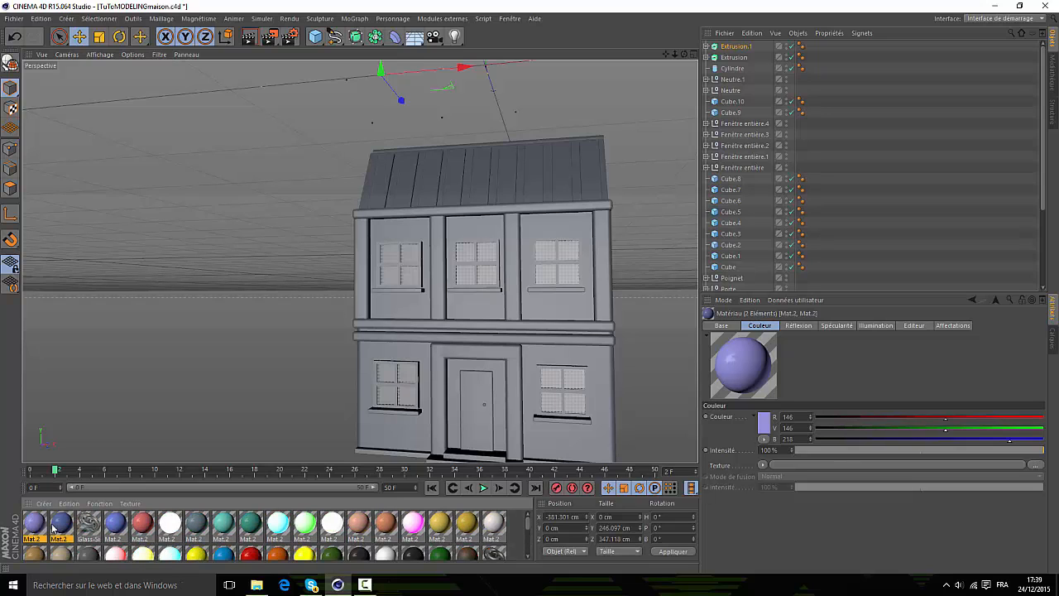
pyautogui.moveTo(111, 525); pyautogui.dragTo(339, 523)
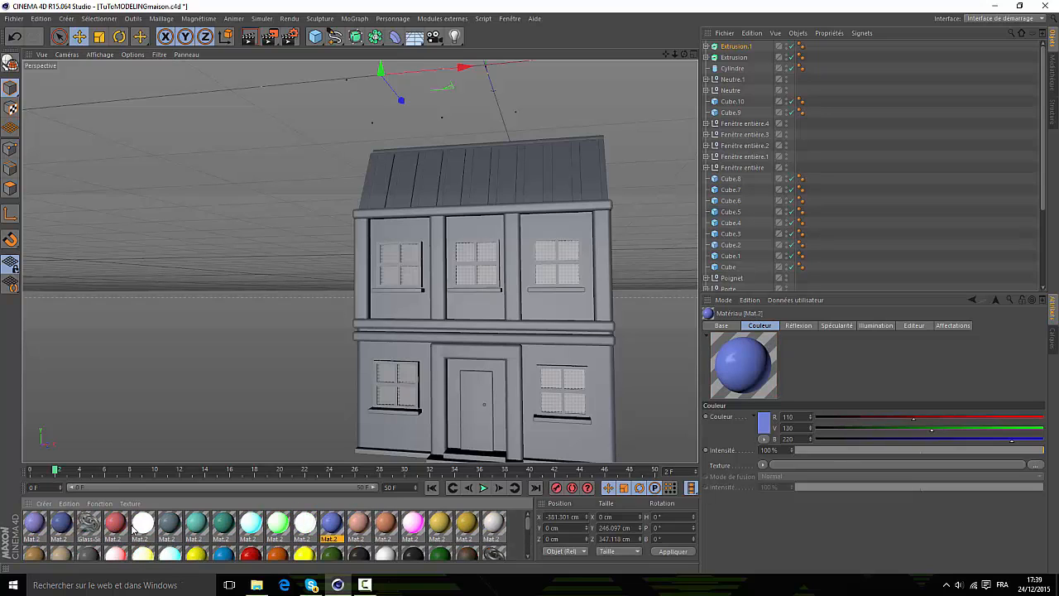
# - Review the light violet material's colour, reflection and specularity settings in the material editor without changing them
pyautogui.doubleClick(32, 524)
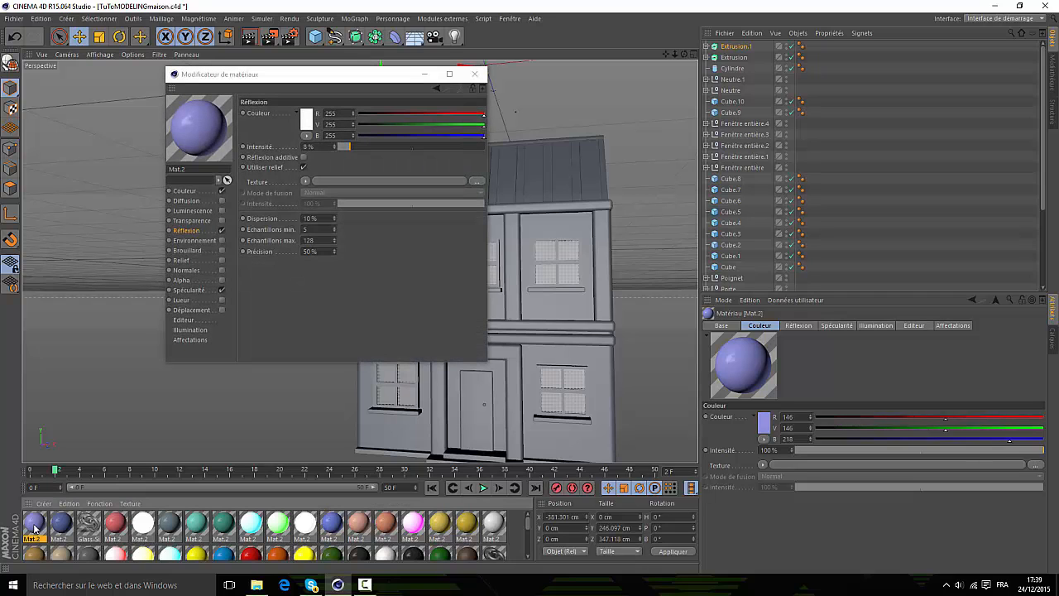
pyautogui.click(186, 194)
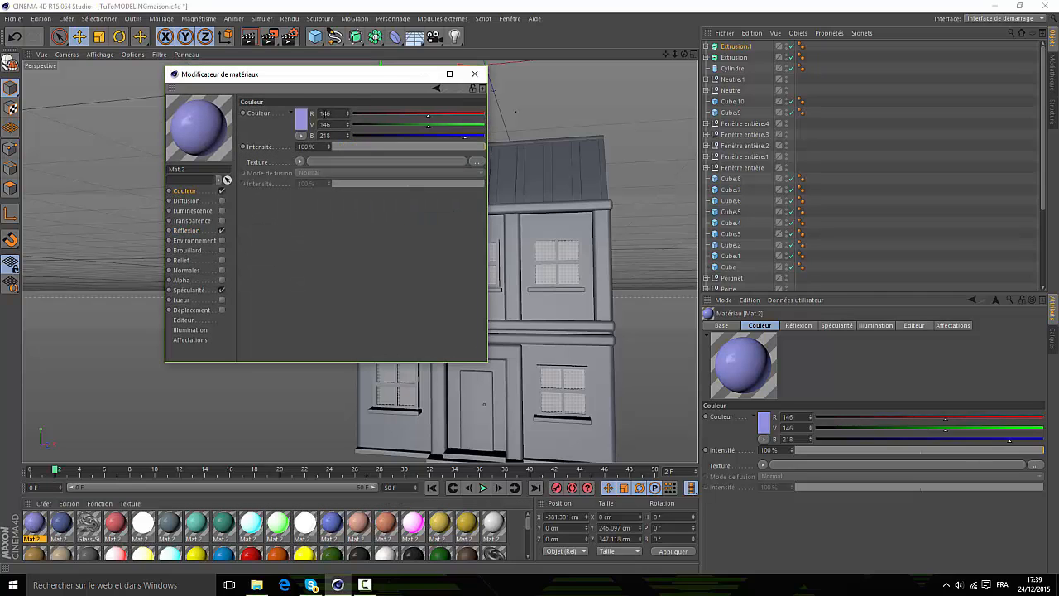
pyautogui.click(302, 122)
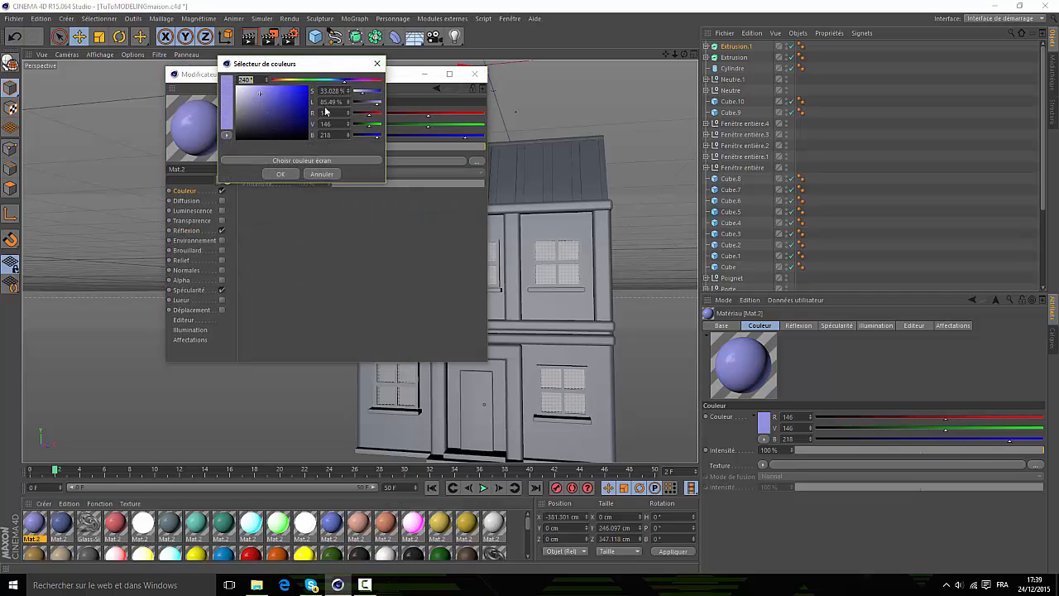
pyautogui.click(377, 63)
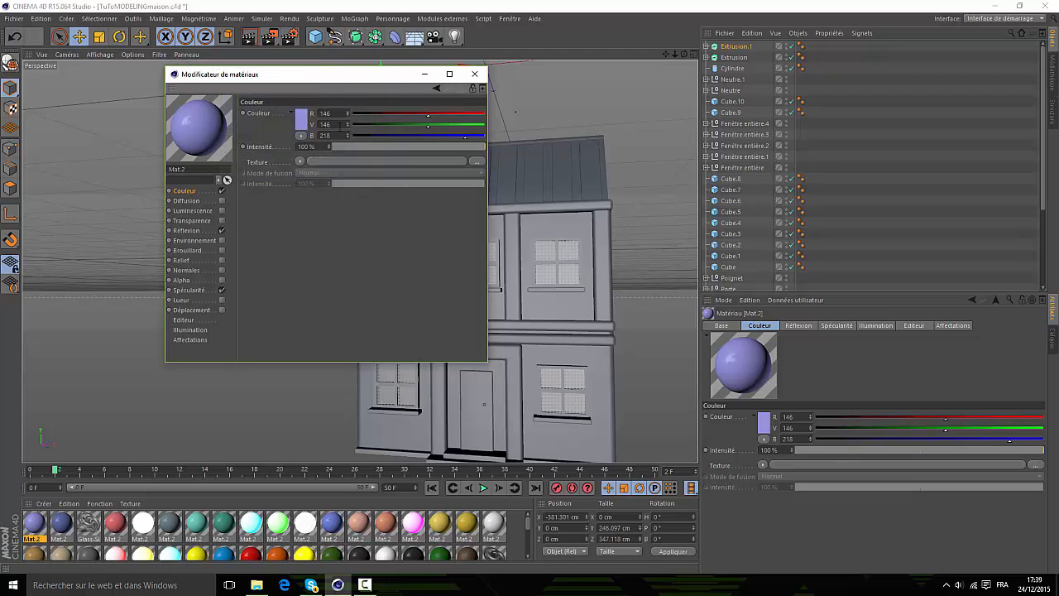
pyautogui.click(190, 230)
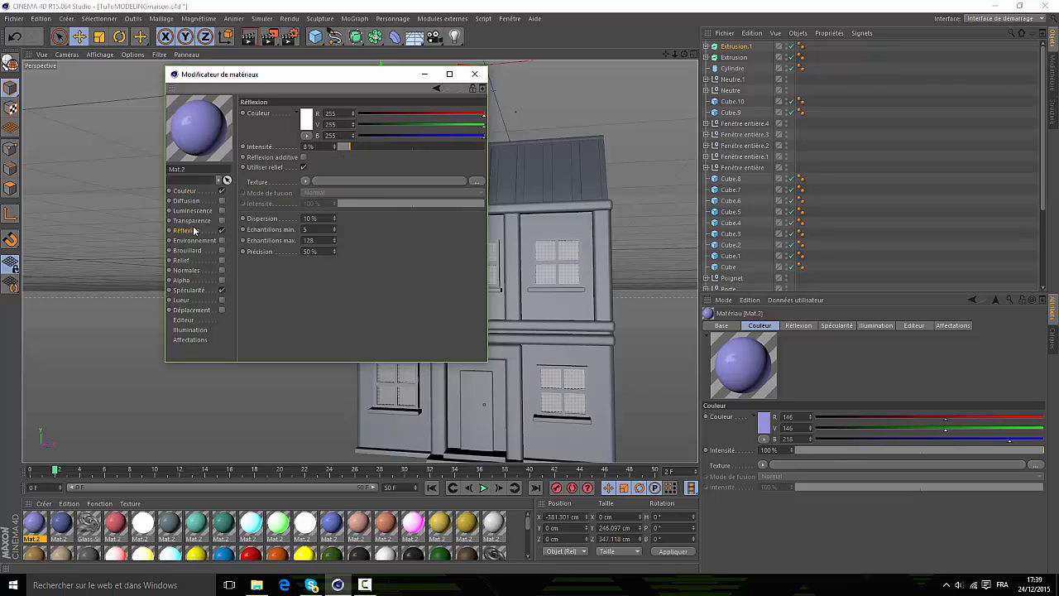
pyautogui.click(311, 119)
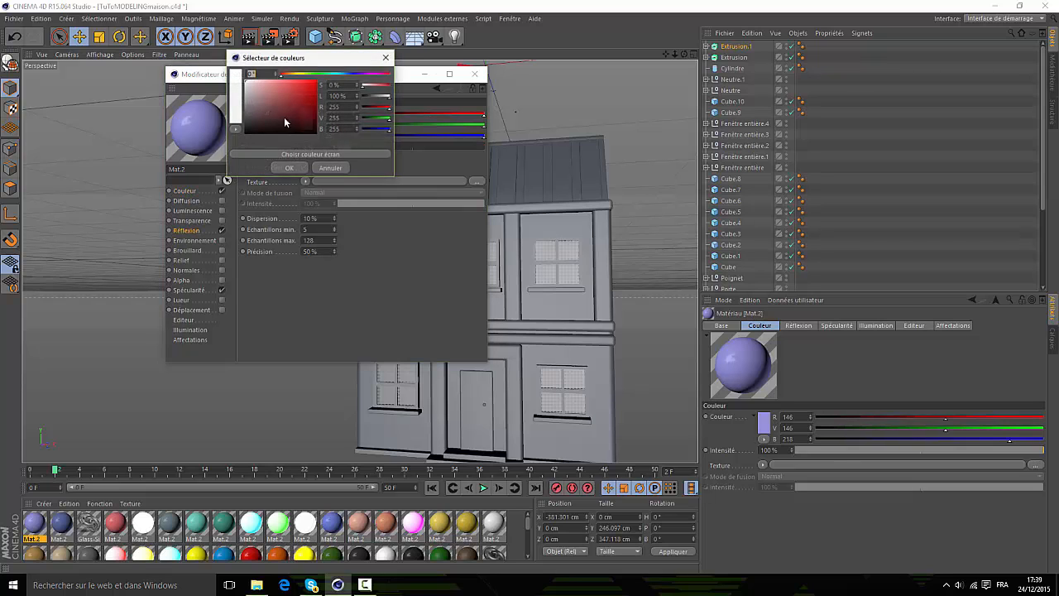
pyautogui.click(295, 169)
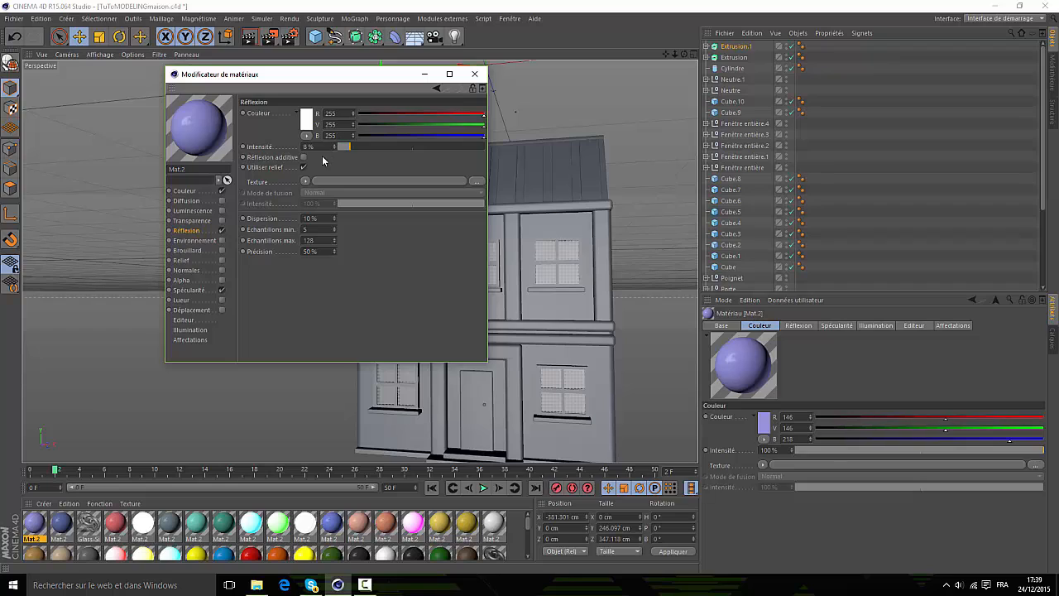
pyautogui.click(195, 292)
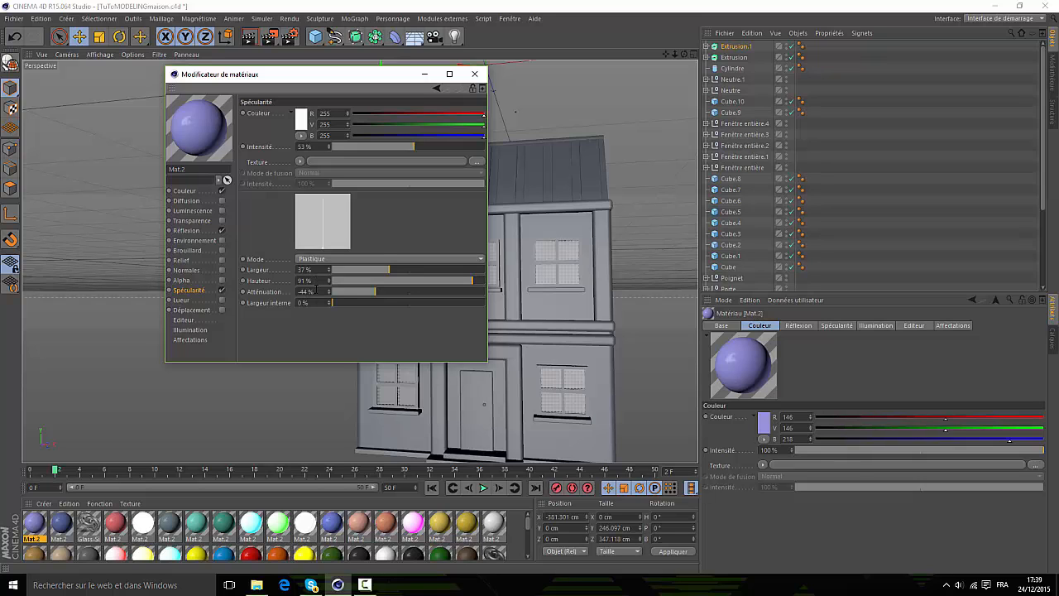
pyautogui.click(474, 74)
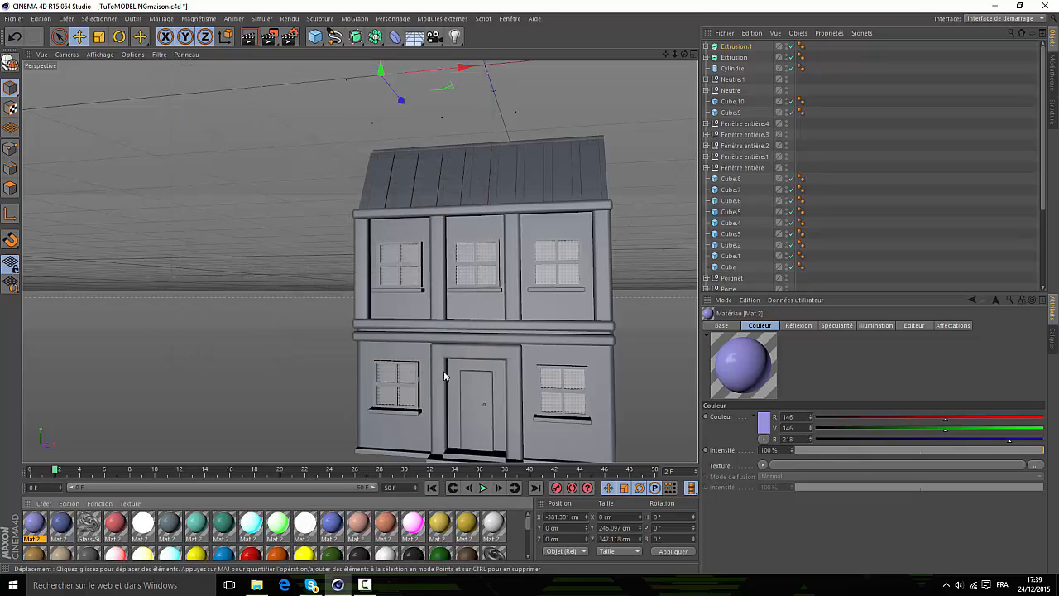
# - Inspect the facade with the dark blue material for the walls and the light violet one for the window sills
pyautogui.scroll(2, 521, 396)
pyautogui.scroll(1, 521, 395)
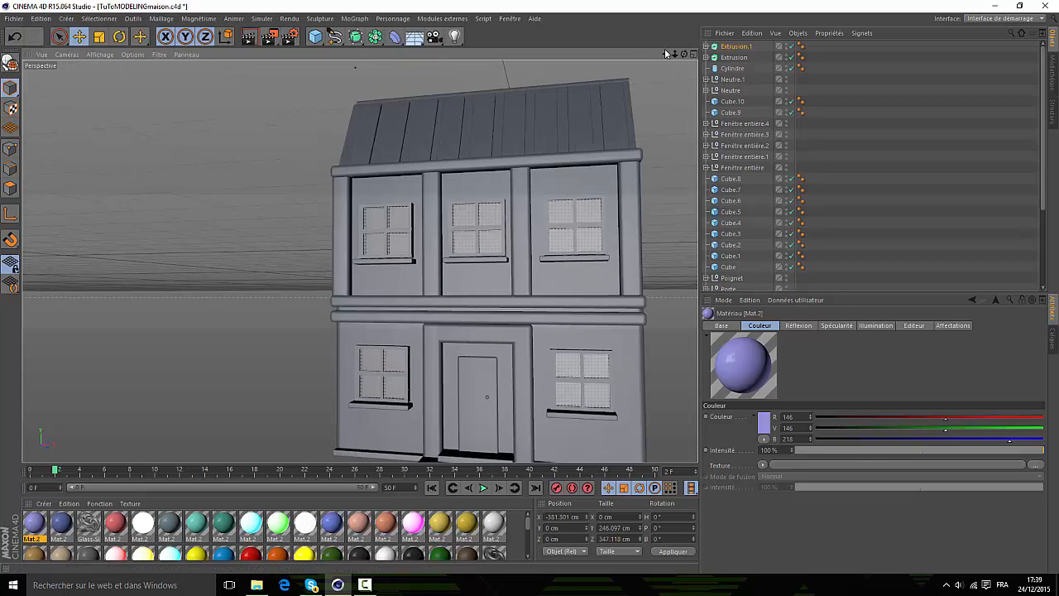
pyautogui.moveTo(666, 55); pyautogui.dragTo(545, 5)
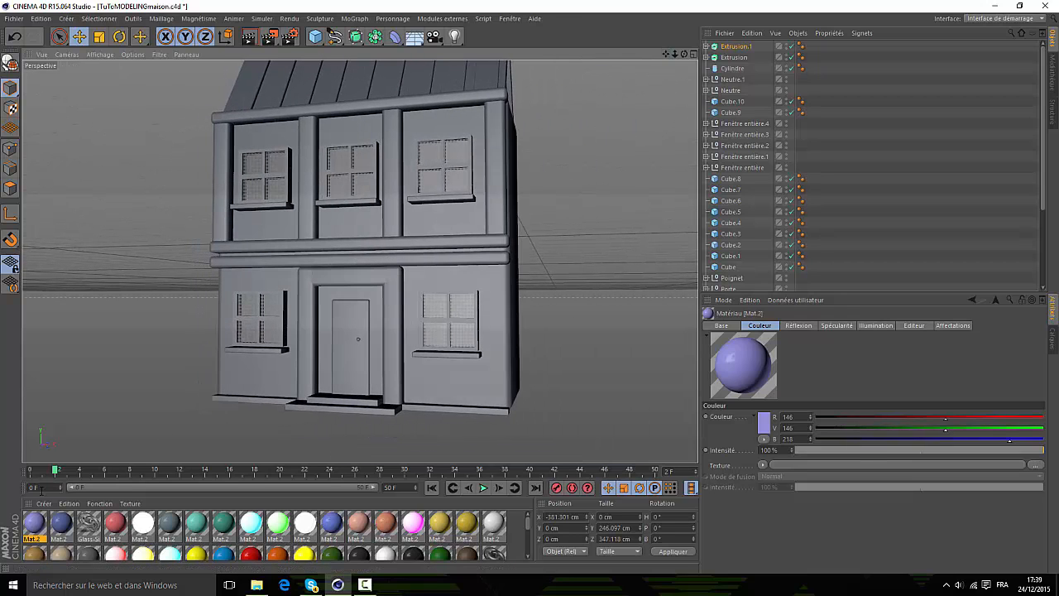
pyautogui.click(66, 527)
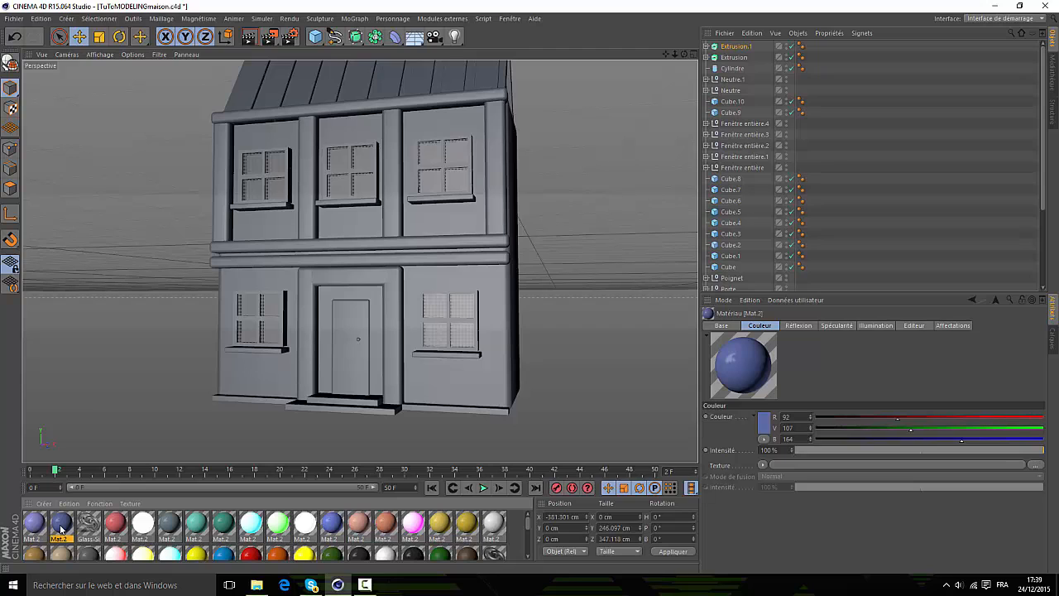
pyautogui.moveTo(65, 527); pyautogui.dragTo(485, 279)
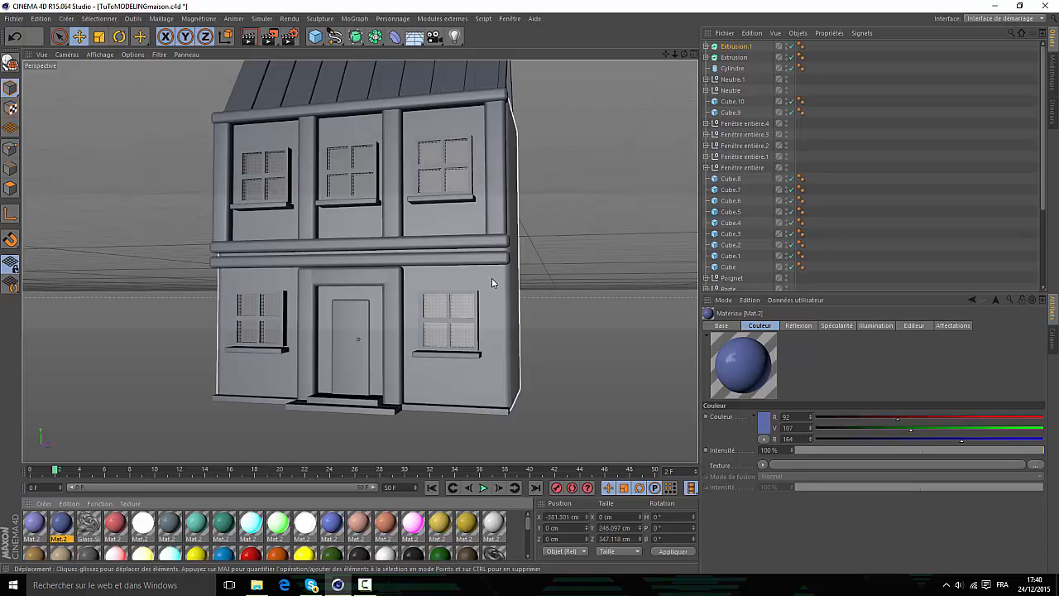
pyautogui.moveTo(34, 526); pyautogui.dragTo(365, 204)
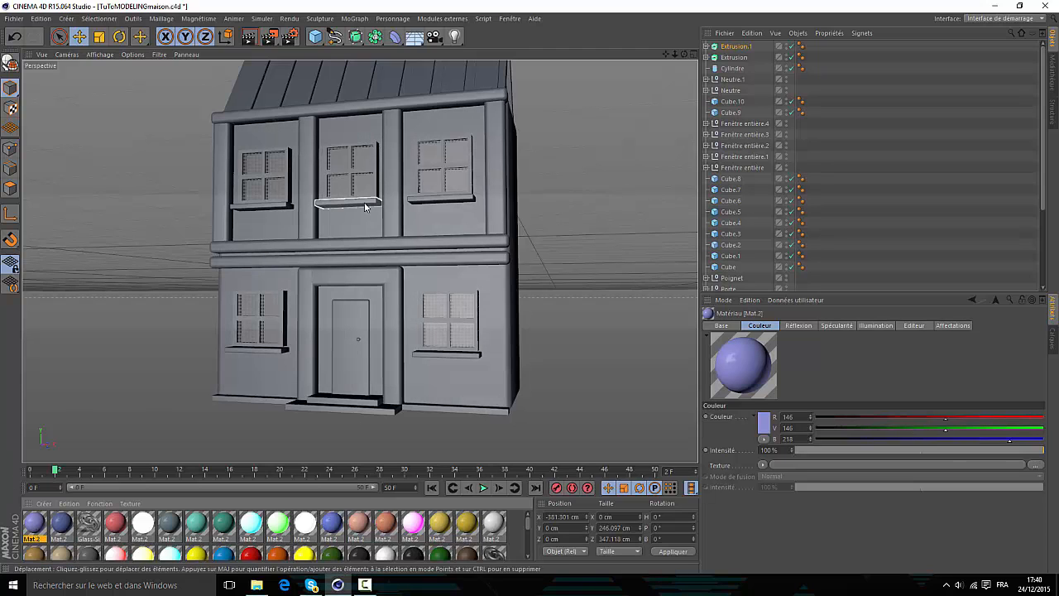
# - Apply the dark blue material to the main wall cube in the Base Maison group
pyautogui.scroll(-5, 781, 218)
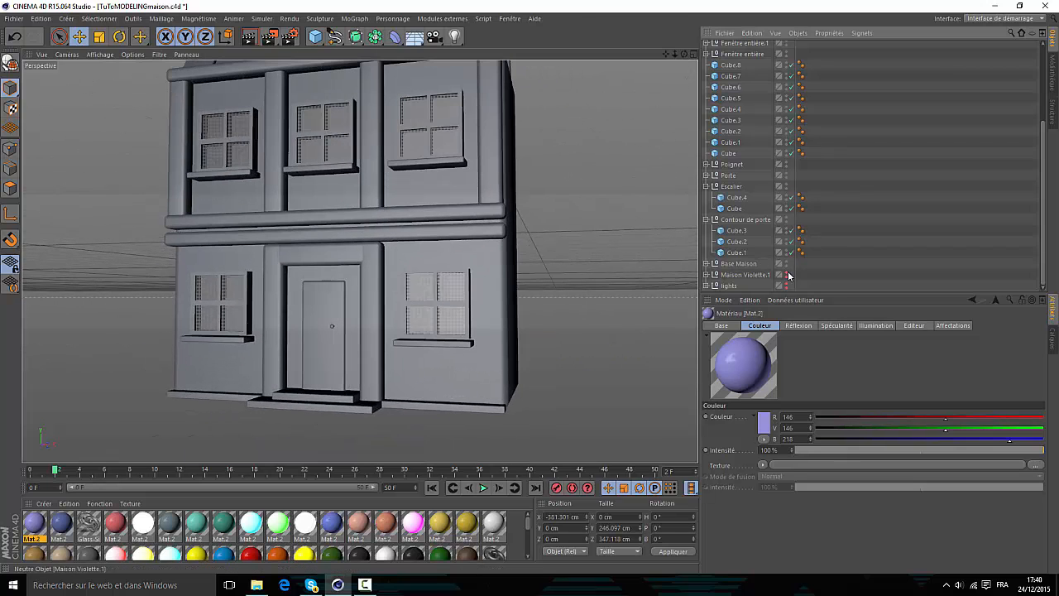
pyautogui.click(498, 324)
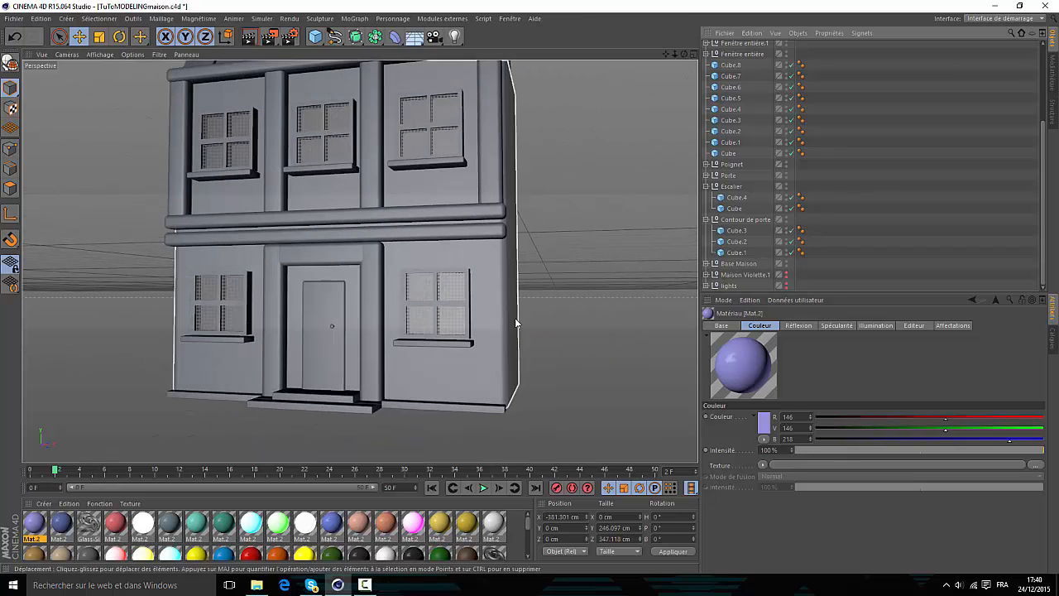
pyautogui.click(706, 263)
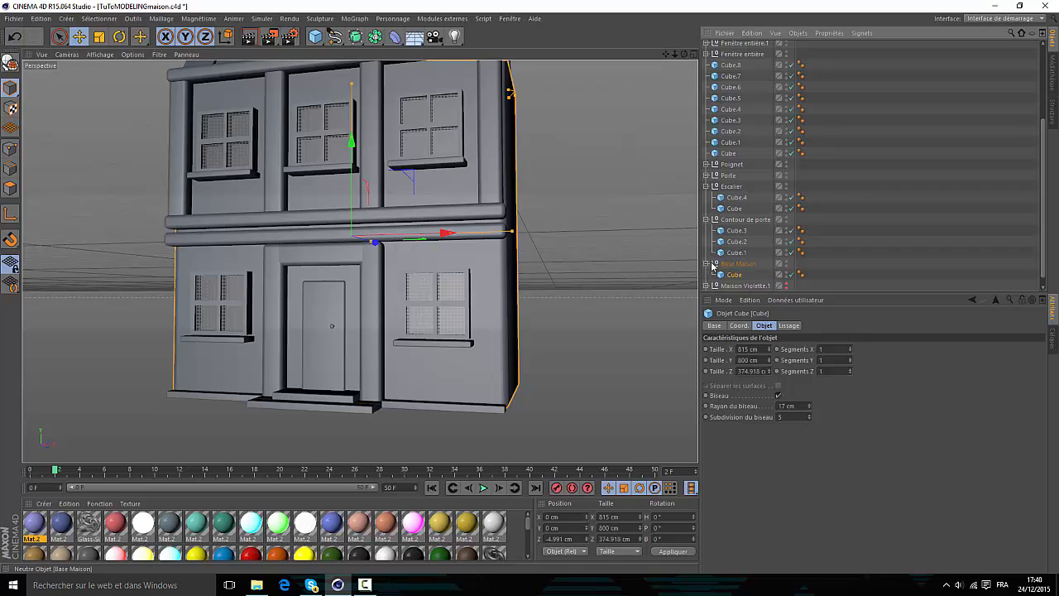
pyautogui.moveTo(60, 529); pyautogui.dragTo(736, 267)
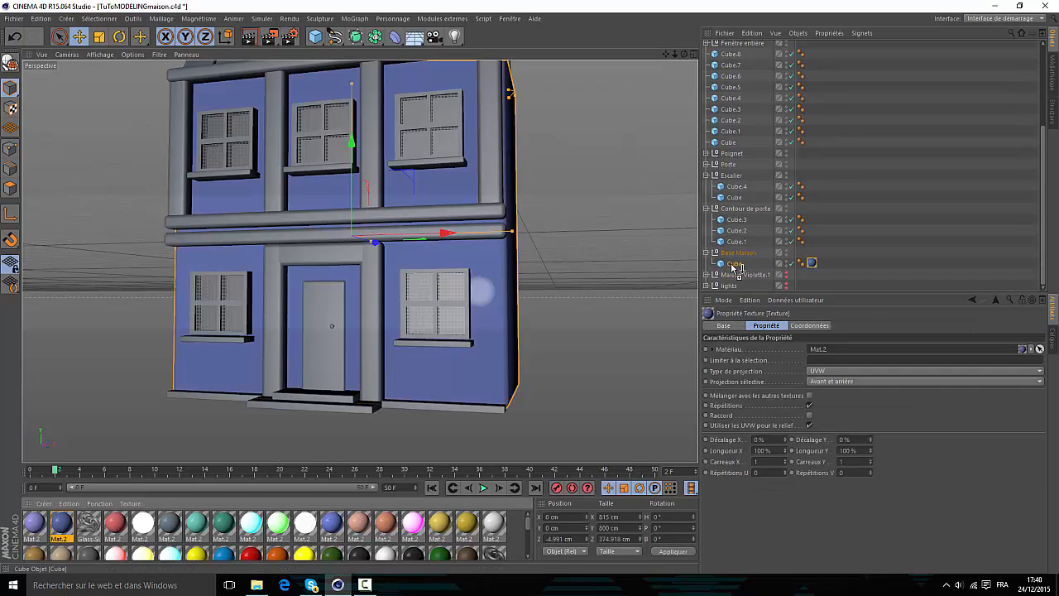
# - Apply the light violet material to the upper-floor corner pillar on the facade's far right
pyautogui.click(494, 164)
pyautogui.scroll(3, 735, 166)
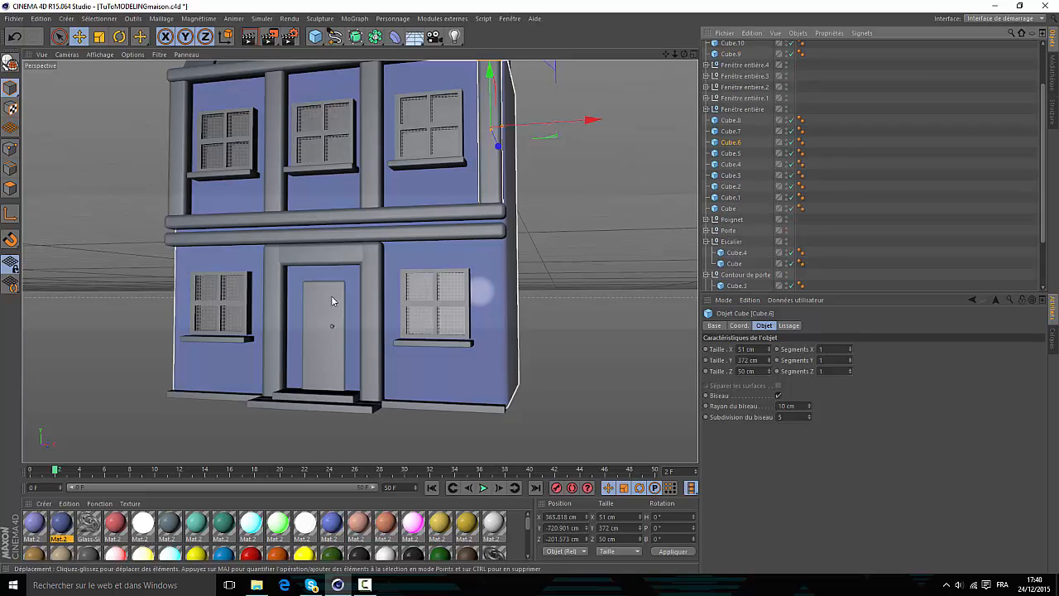
pyautogui.moveTo(36, 533); pyautogui.dragTo(735, 143)
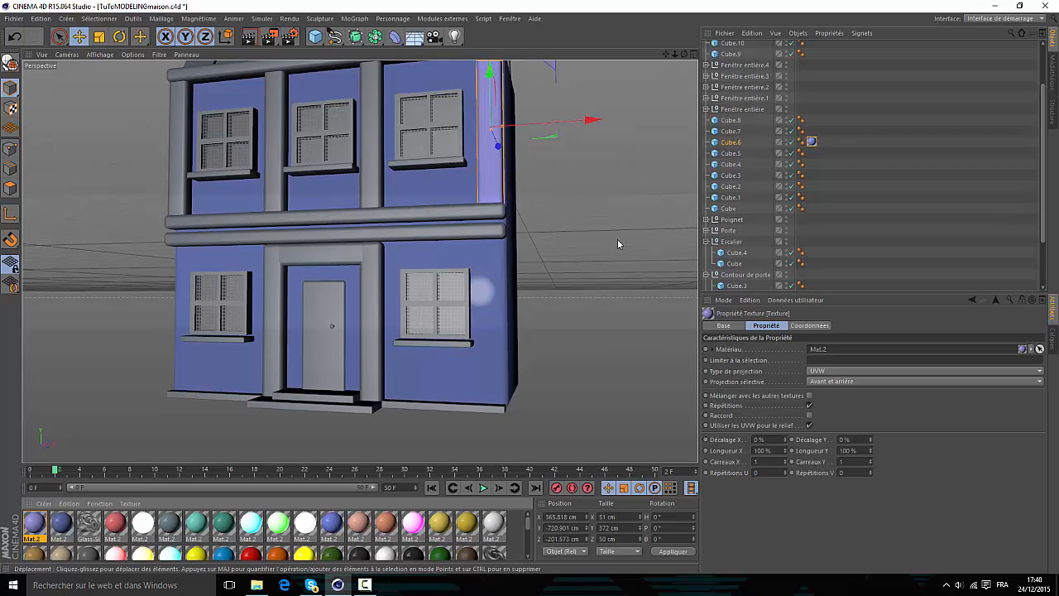
# - Review the dark blue material's colour, reflection and specularity settings in the material editor without changing them
pyautogui.doubleClick(62, 524)
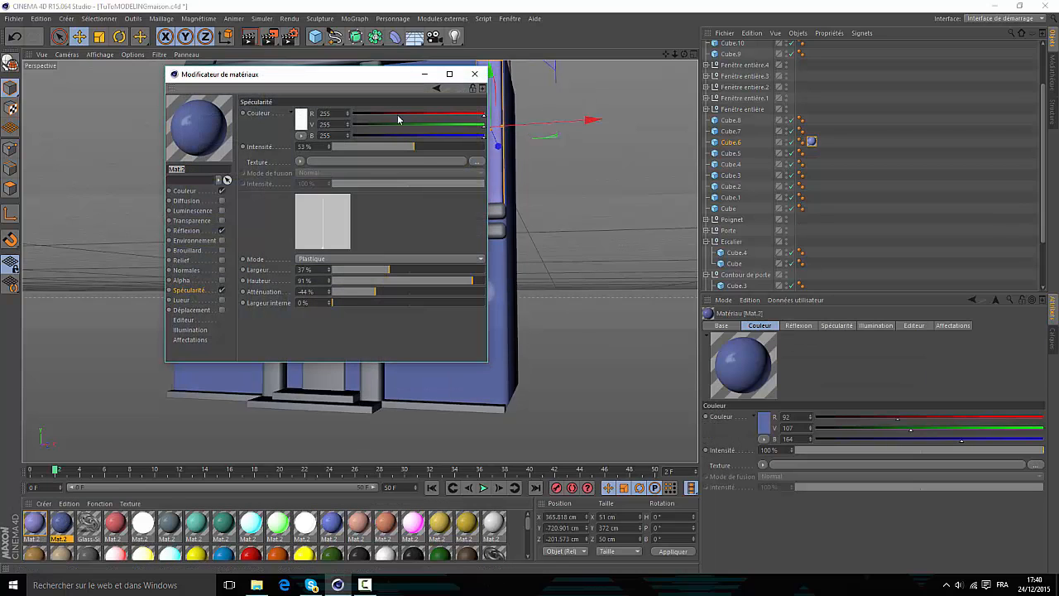
pyautogui.click(189, 191)
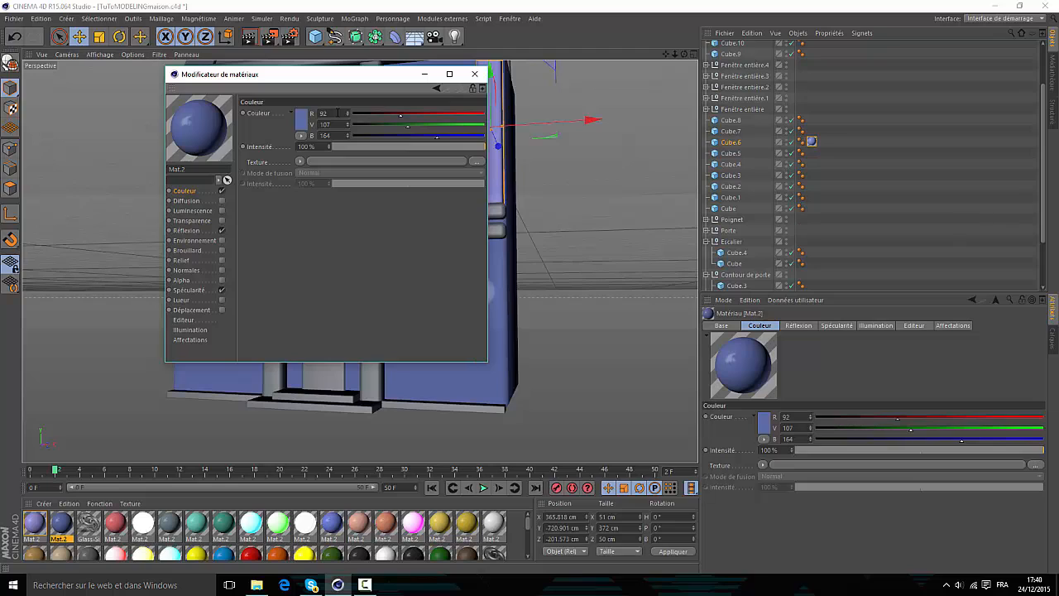
pyautogui.doubleClick(329, 113)
pyautogui.moveTo(332, 126); pyautogui.dragTo(318, 136)
pyautogui.click(338, 208)
pyautogui.click(196, 231)
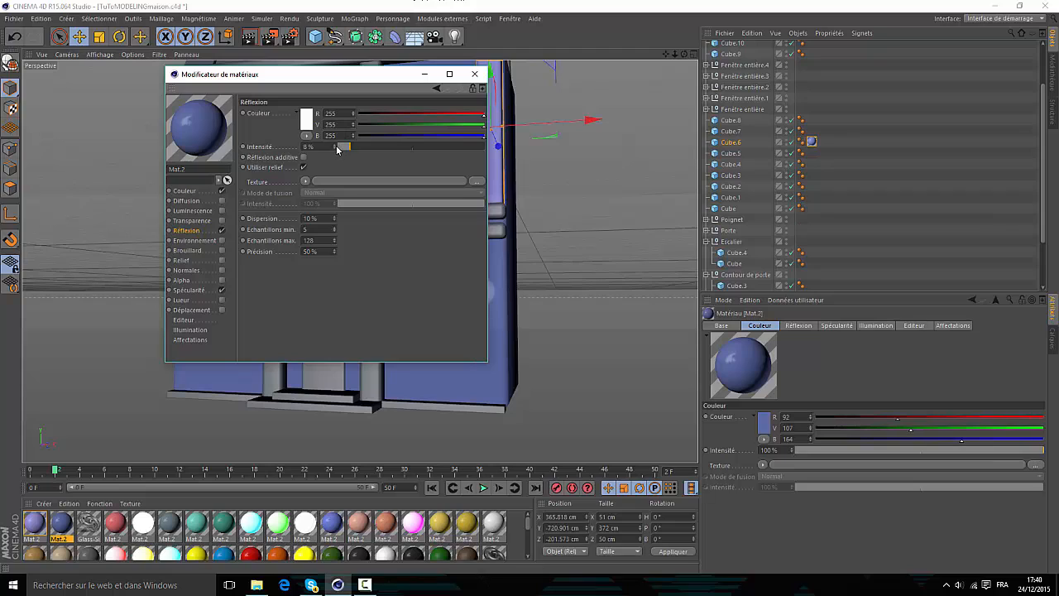
pyautogui.click(183, 291)
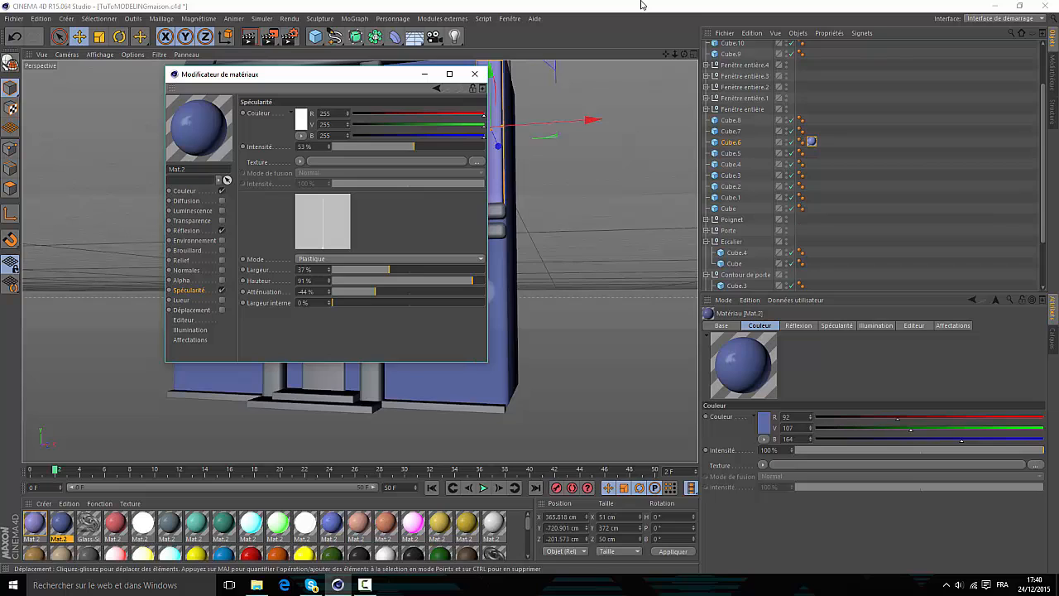
pyautogui.click(475, 73)
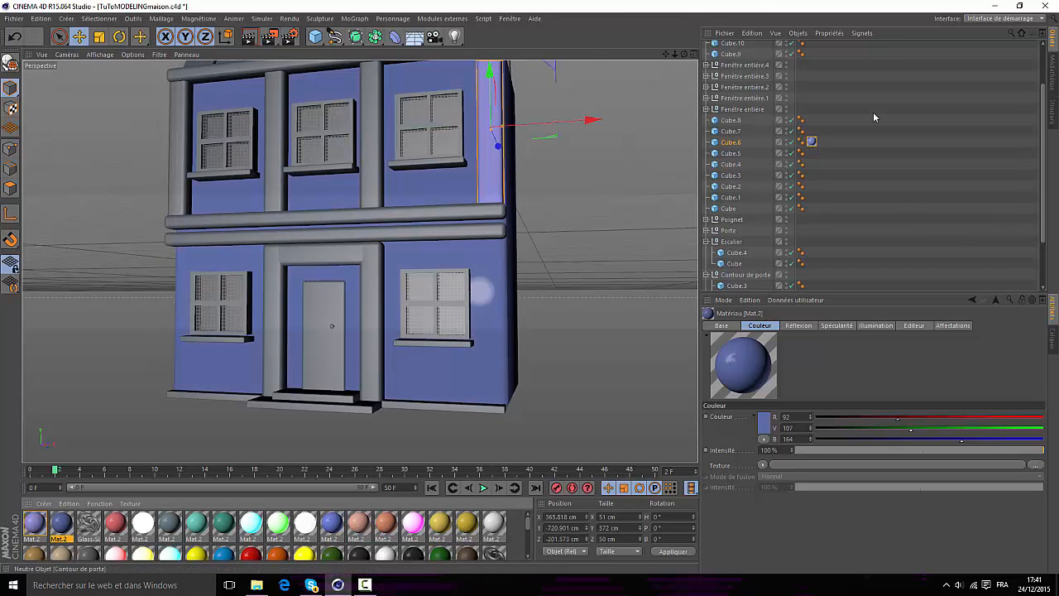
# - Copy the light violet material to the other facade pillars, ledges and base strips and to the three door-surround pieces
pyautogui.keyDown('ctrl'); pyautogui.moveTo(811, 141); pyautogui.dragTo(812, 209); pyautogui.keyUp('ctrl')
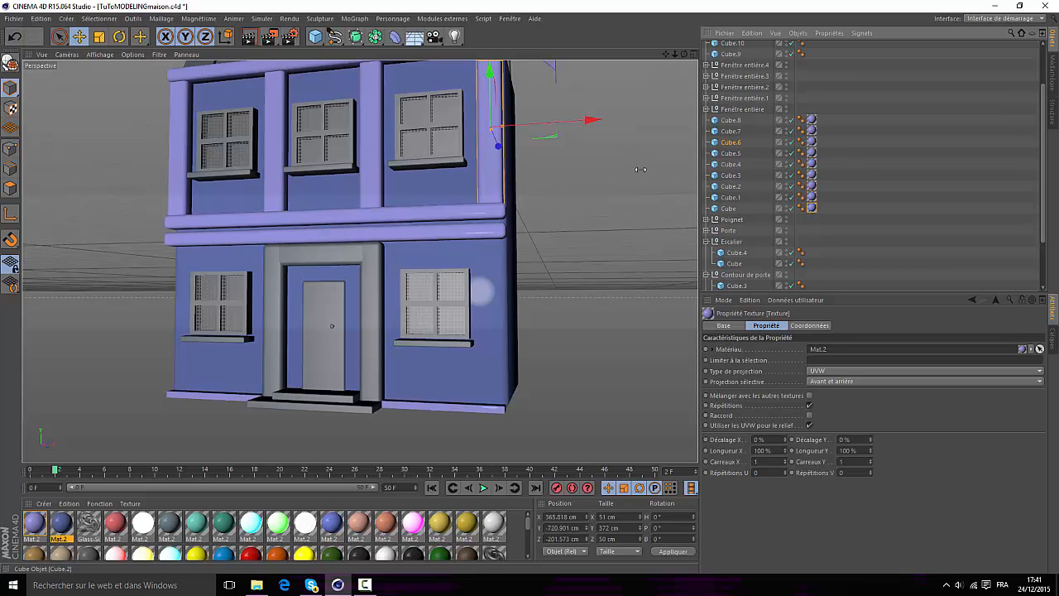
pyautogui.keyDown('alt'); pyautogui.moveTo(360, 255); pyautogui.dragTo(363, 259); pyautogui.keyUp('alt')
pyautogui.click(378, 271)
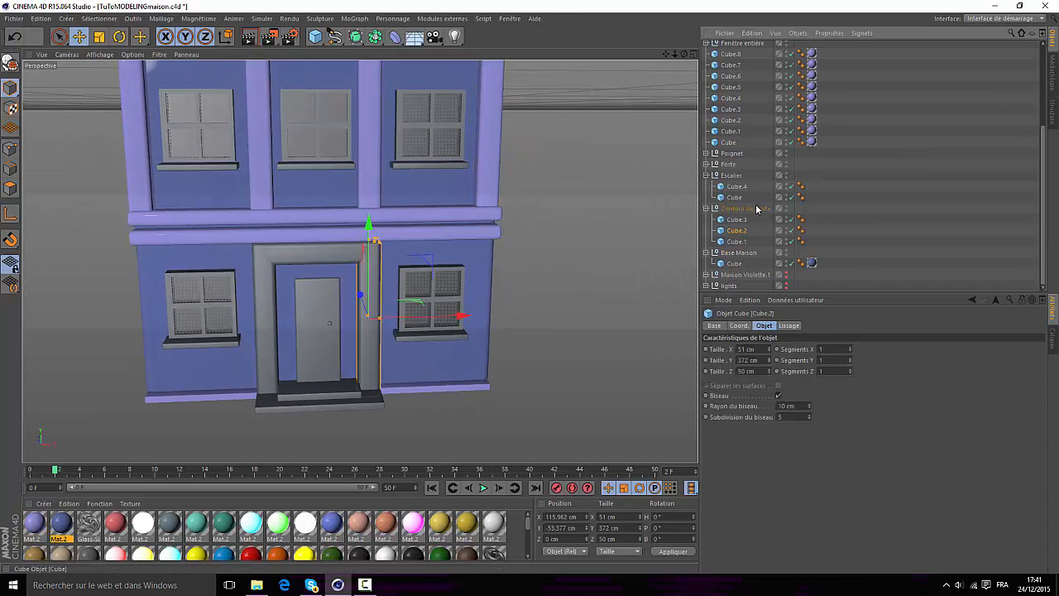
pyautogui.doubleClick(812, 143)
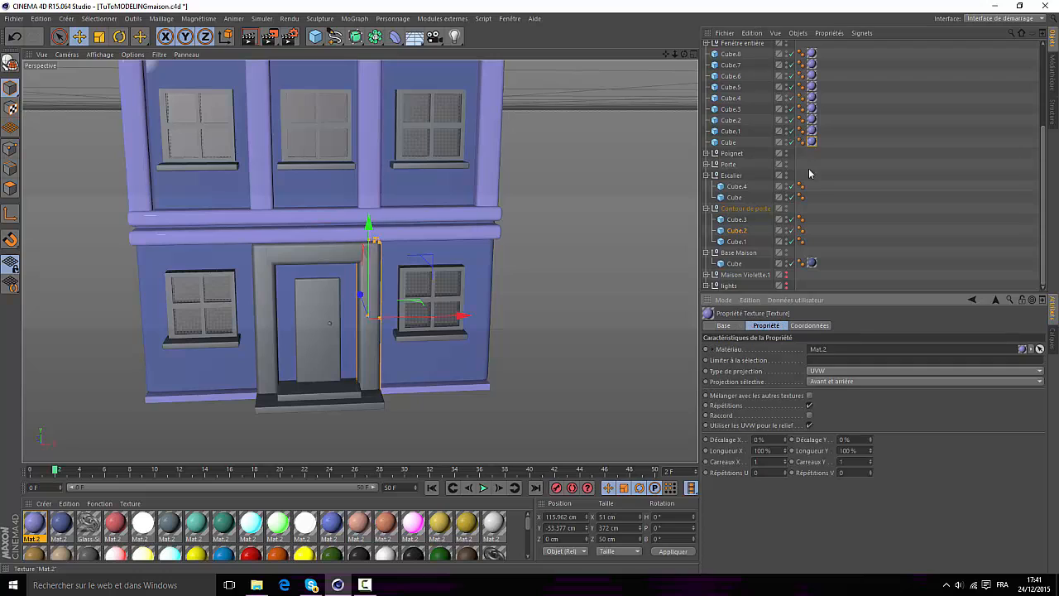
pyautogui.keyDown('ctrl'); pyautogui.moveTo(812, 142); pyautogui.dragTo(810, 241); pyautogui.keyUp('ctrl')
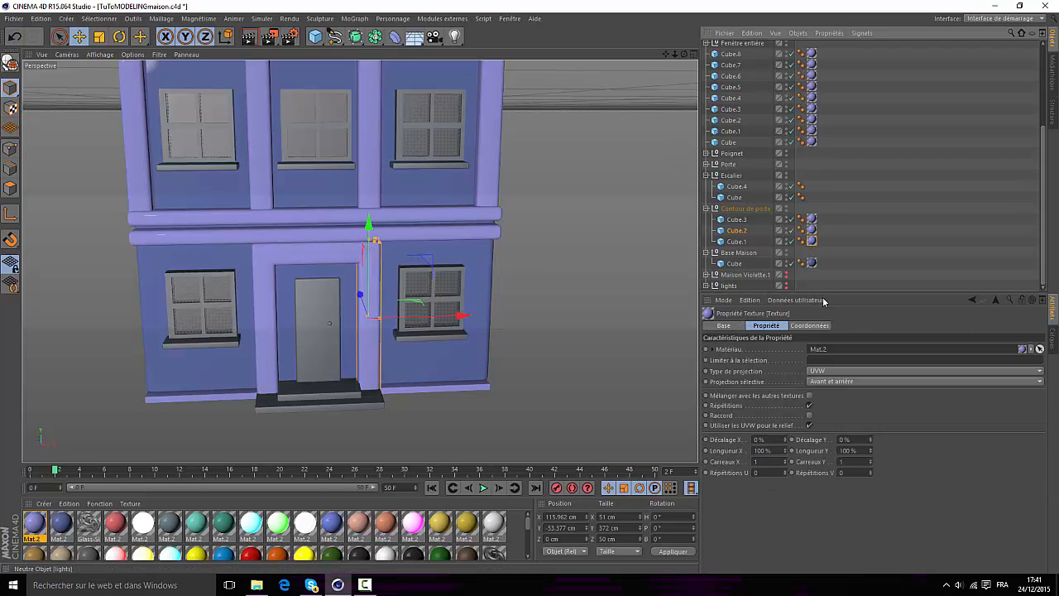
# - Show the Maison Violette.1 reference house and compare its facade colours with the new model
pyautogui.press('super')
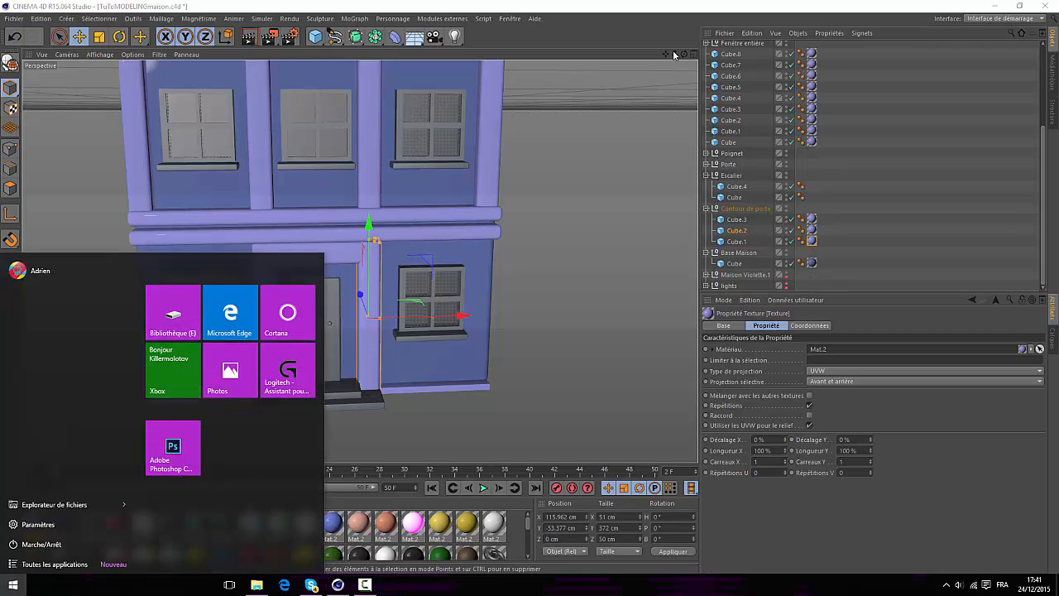
pyautogui.press('super')
pyautogui.click(787, 278)
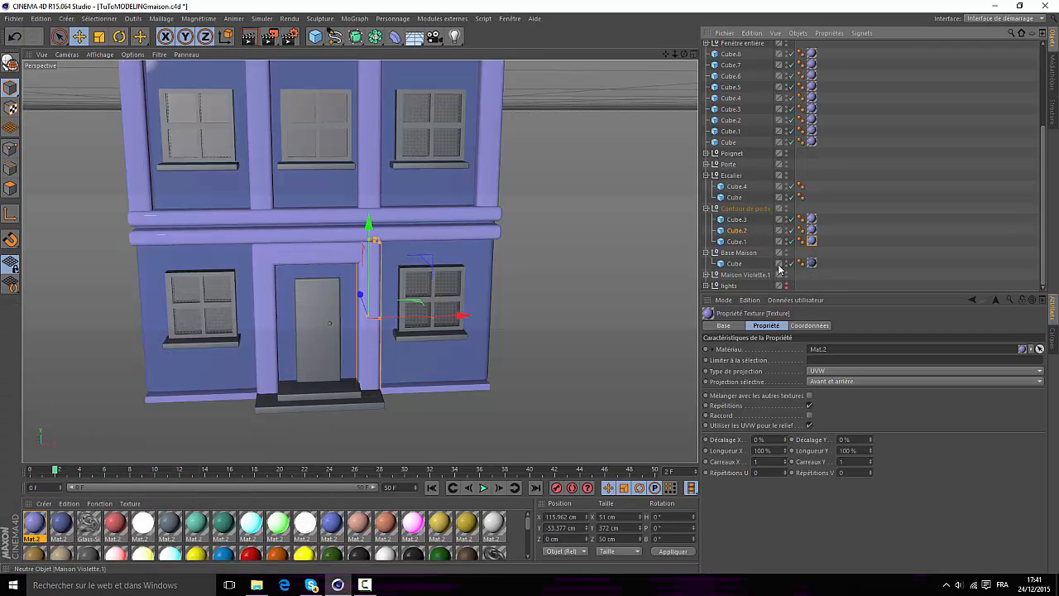
pyautogui.moveTo(676, 55); pyautogui.dragTo(669, 75)
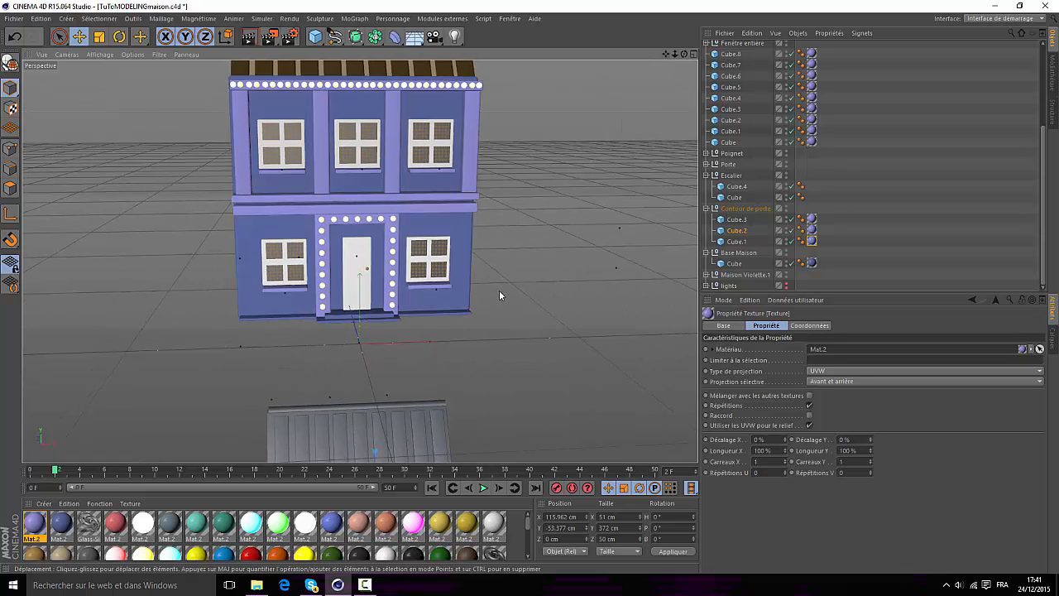
pyautogui.moveTo(666, 56); pyautogui.dragTo(670, 132)
# - Replace the violet material on the two base strips beside the door with the dark blue one
pyautogui.click(469, 280)
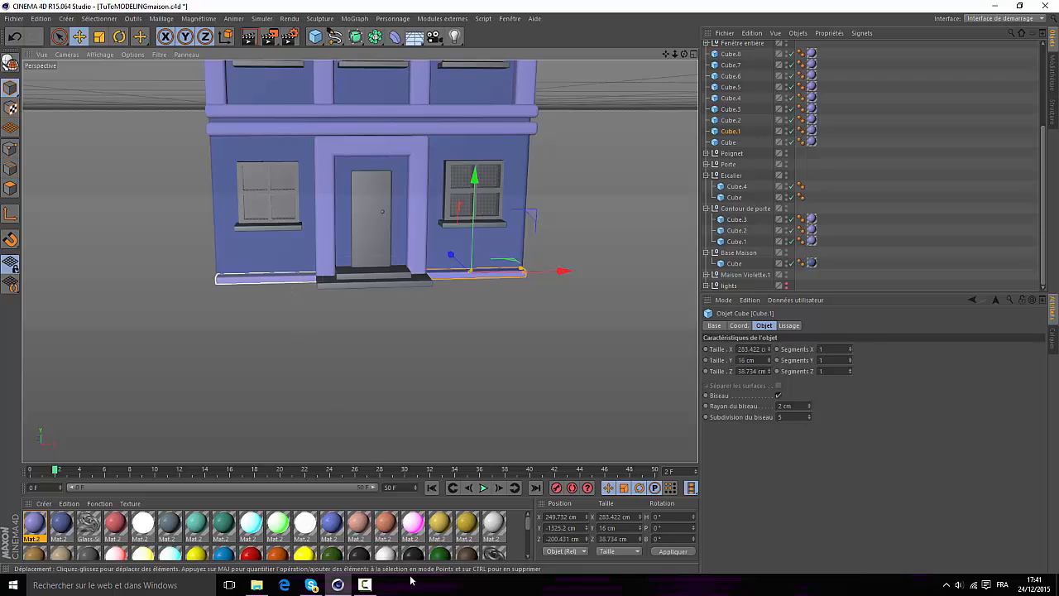
pyautogui.click(56, 520)
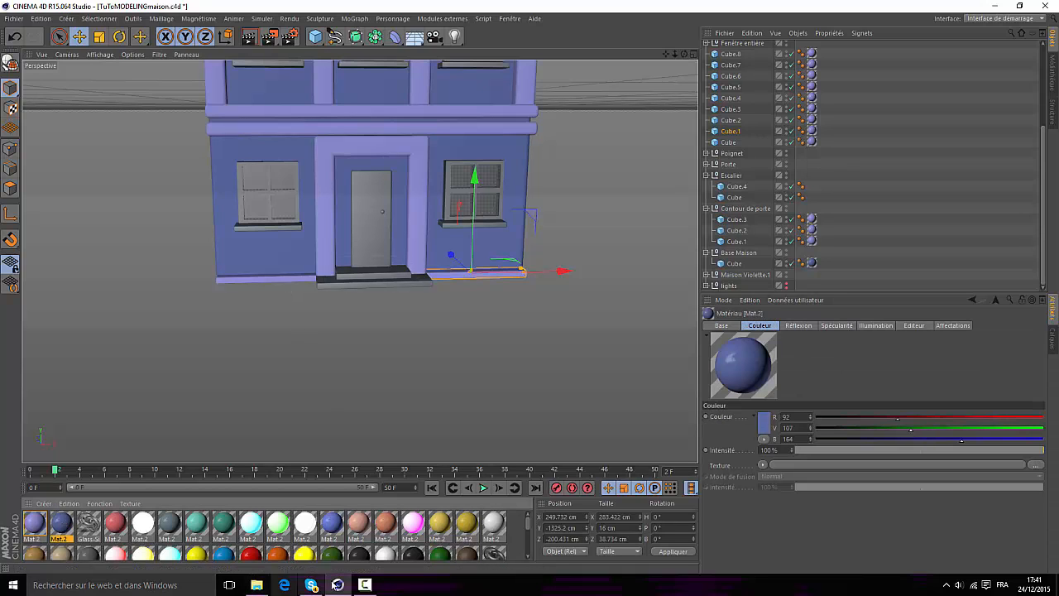
pyautogui.click(375, 586)
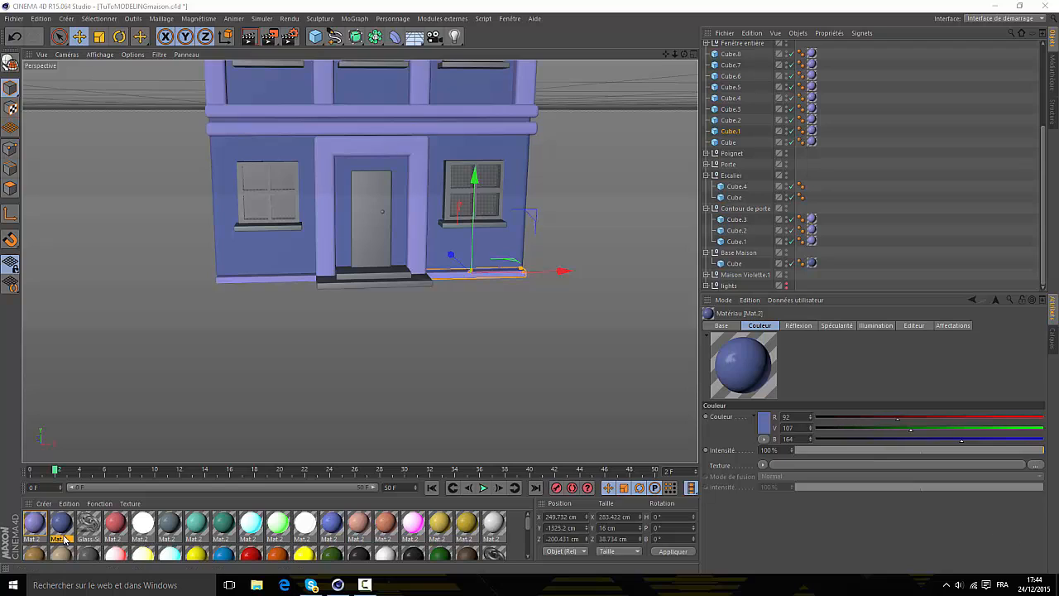
pyautogui.moveTo(66, 540); pyautogui.dragTo(812, 133)
pyautogui.moveTo(828, 145); pyautogui.dragTo(821, 145)
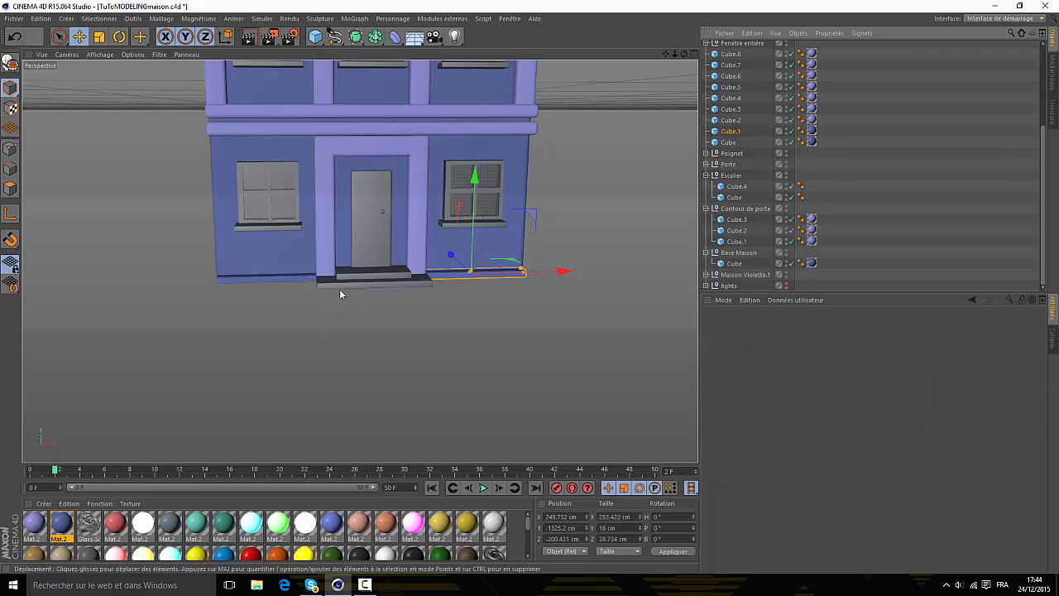
# - Apply the light violet material to both steps of the staircase in front of the door
pyautogui.scroll(3, 341, 288)
pyautogui.moveTo(675, 54); pyautogui.dragTo(676, 55)
pyautogui.scroll(4, 359, 260)
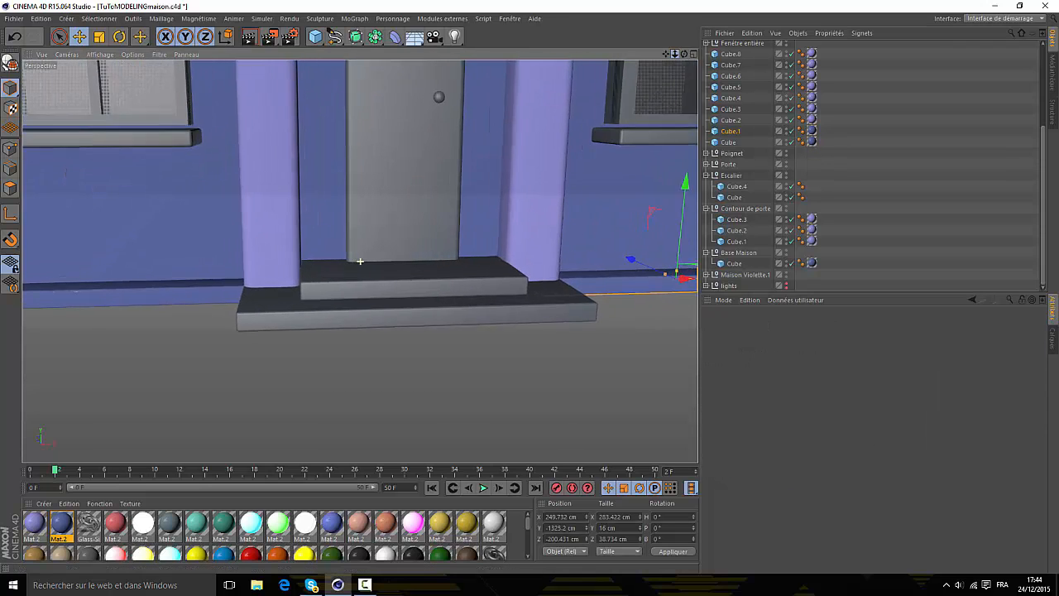
pyautogui.click(34, 523)
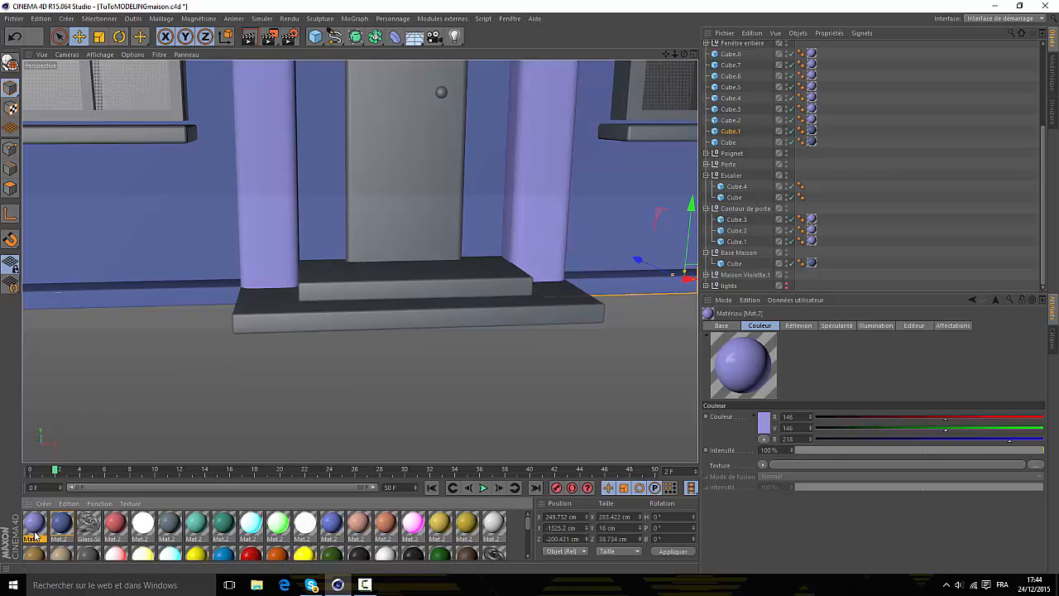
pyautogui.moveTo(326, 352); pyautogui.dragTo(417, 288)
pyautogui.moveTo(37, 519); pyautogui.dragTo(391, 321)
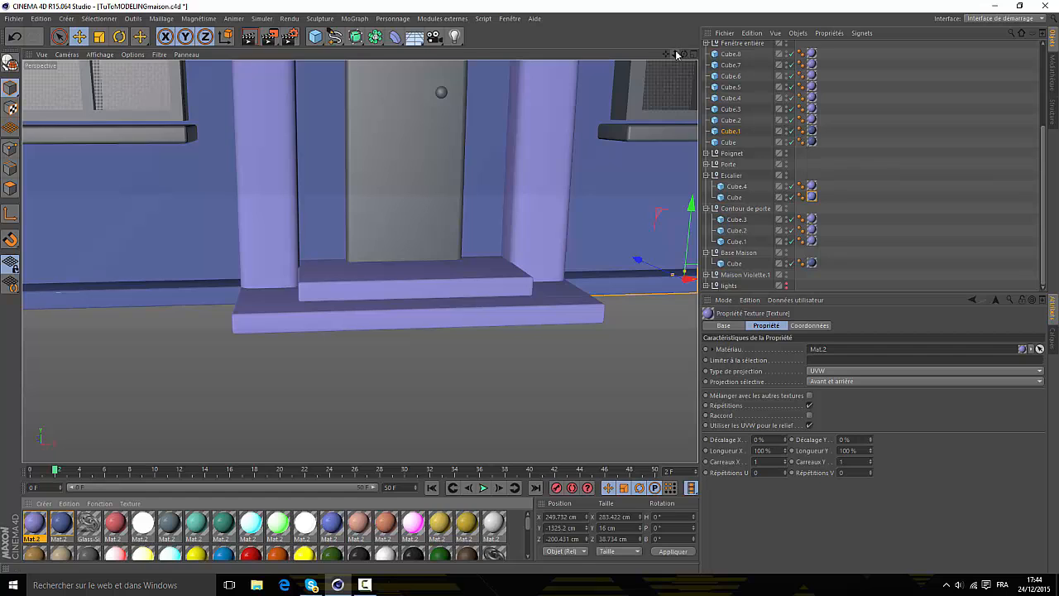
# - Select the door and move the light beige material to the start of the material list
pyautogui.moveTo(676, 55); pyautogui.dragTo(659, 129)
pyautogui.click(399, 120)
pyautogui.scroll(-3, 461, 532)
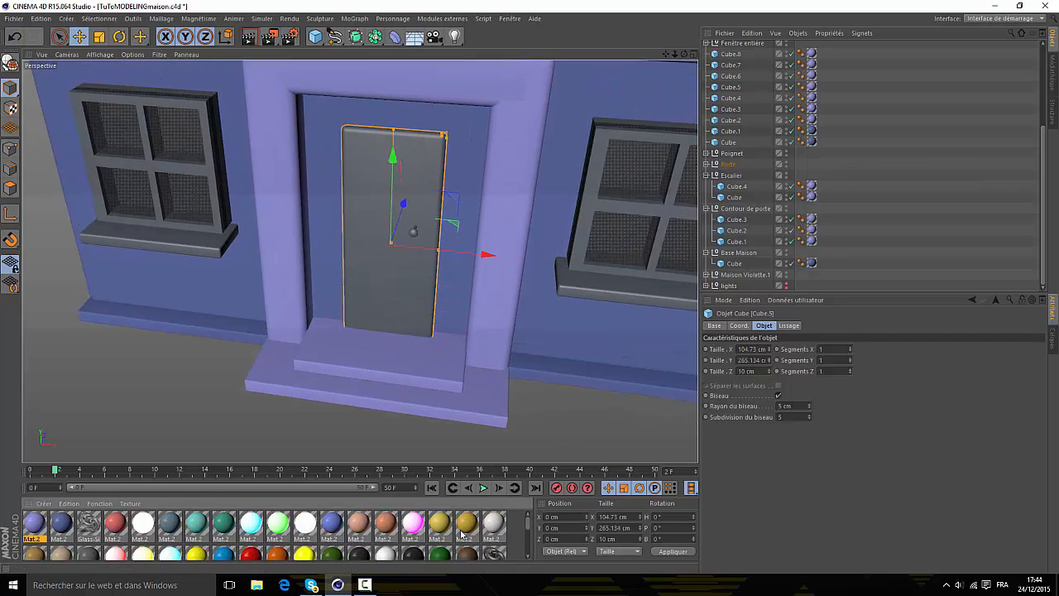
pyautogui.click(116, 528)
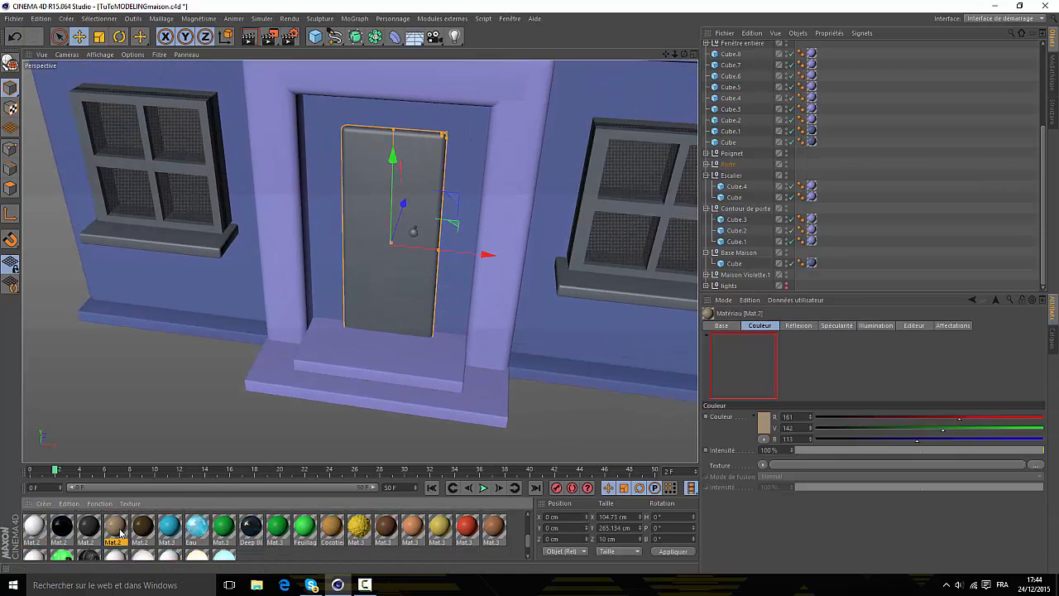
pyautogui.scroll(3, 120, 532)
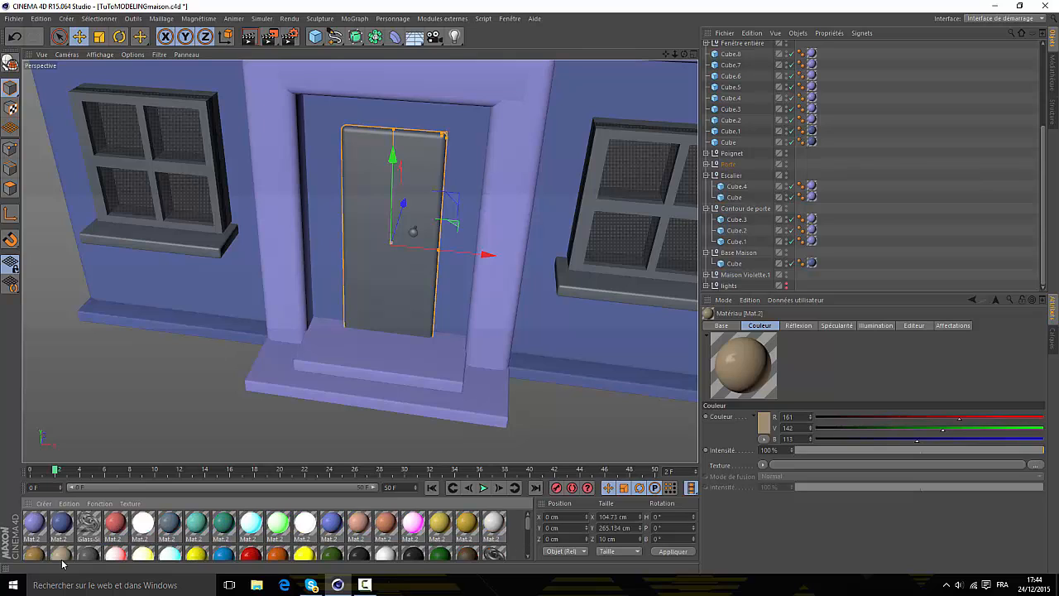
pyautogui.click(61, 559)
pyautogui.moveTo(33, 530); pyautogui.dragTo(30, 527)
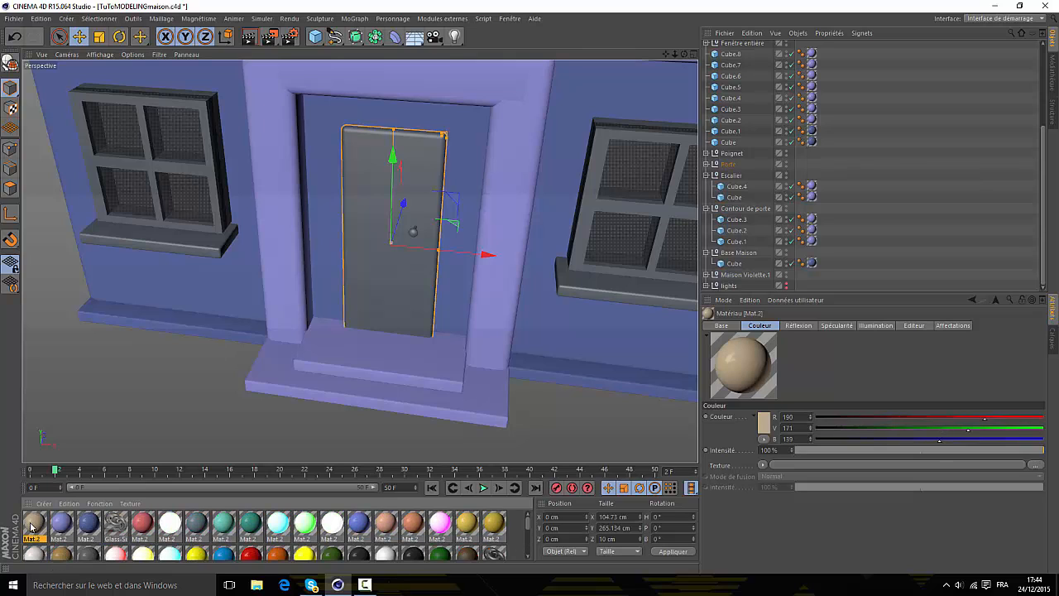
# - Apply the light beige material with RGB colour 190, 171, 139 to the door panel
pyautogui.click(788, 416)
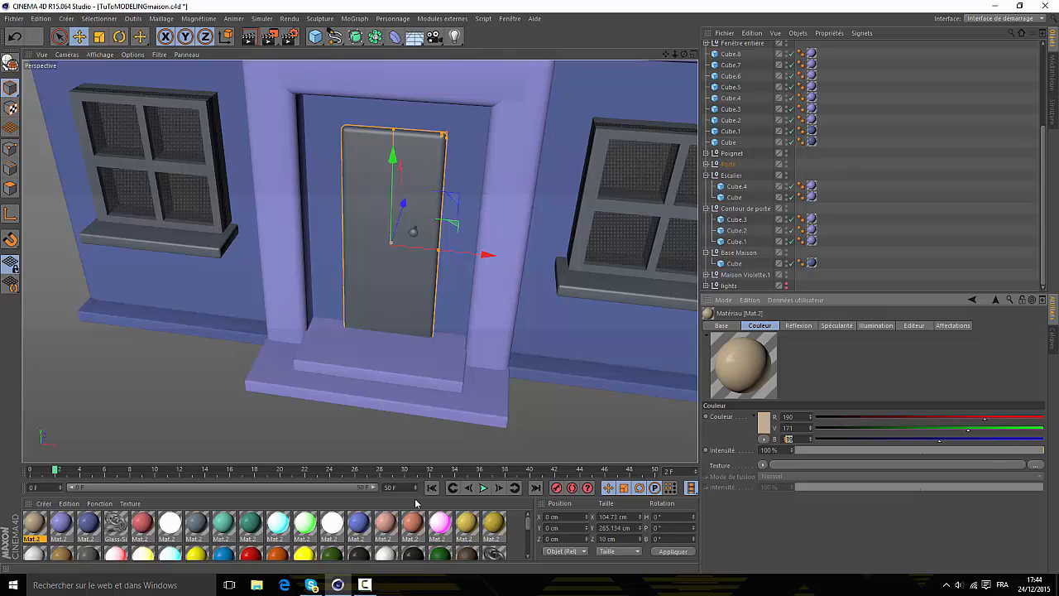
pyautogui.moveTo(33, 526); pyautogui.dragTo(416, 277)
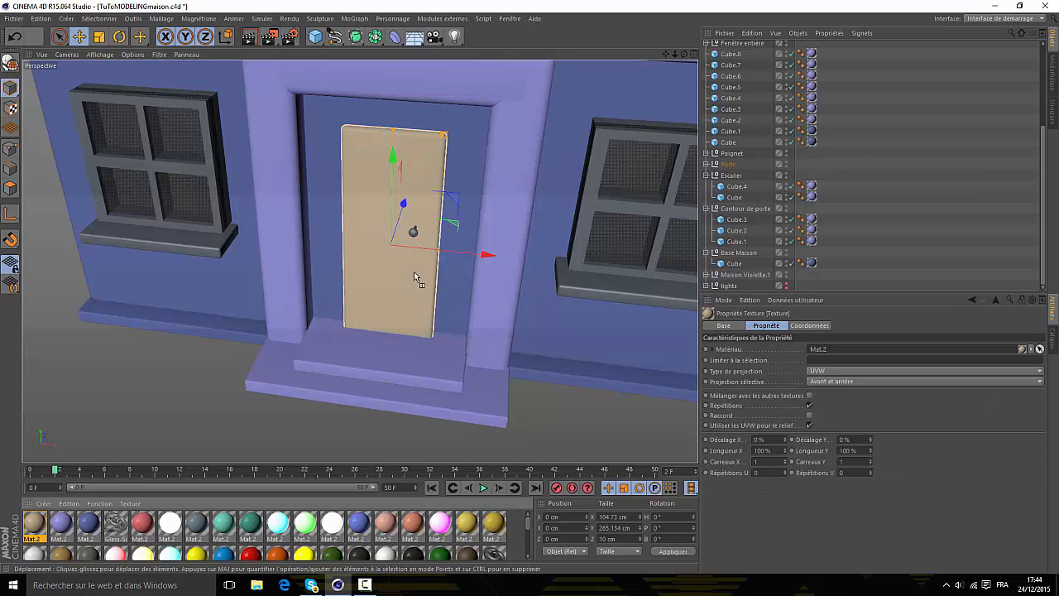
pyautogui.moveTo(684, 54); pyautogui.dragTo(662, 72)
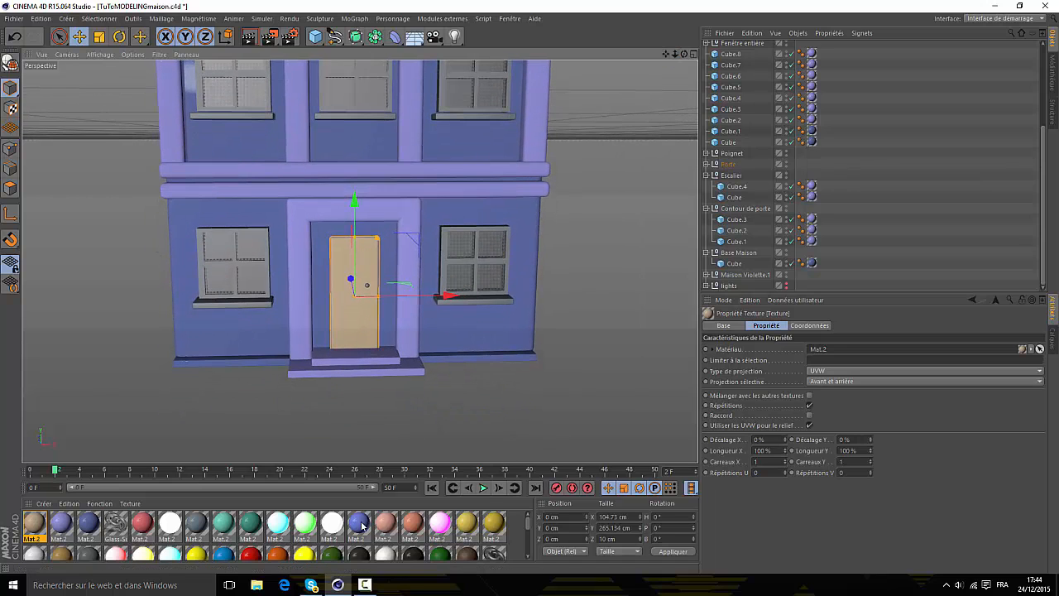
# - Duplicate the light beige material, set the copy's RGB colour to 247, 247, 247 and apply it to the door panel
pyautogui.doubleClick(34, 530)
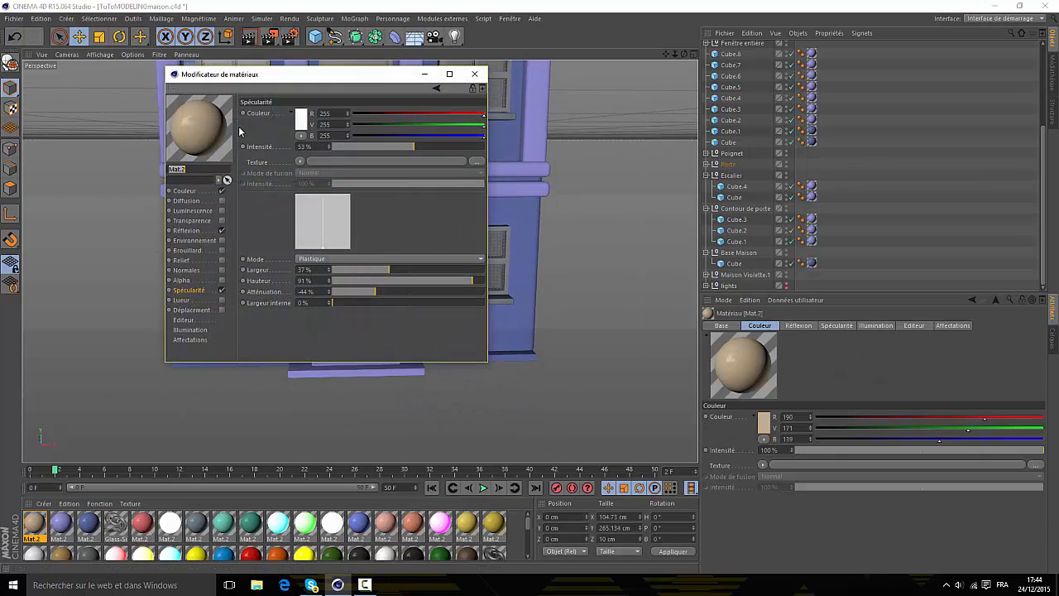
pyautogui.click(186, 191)
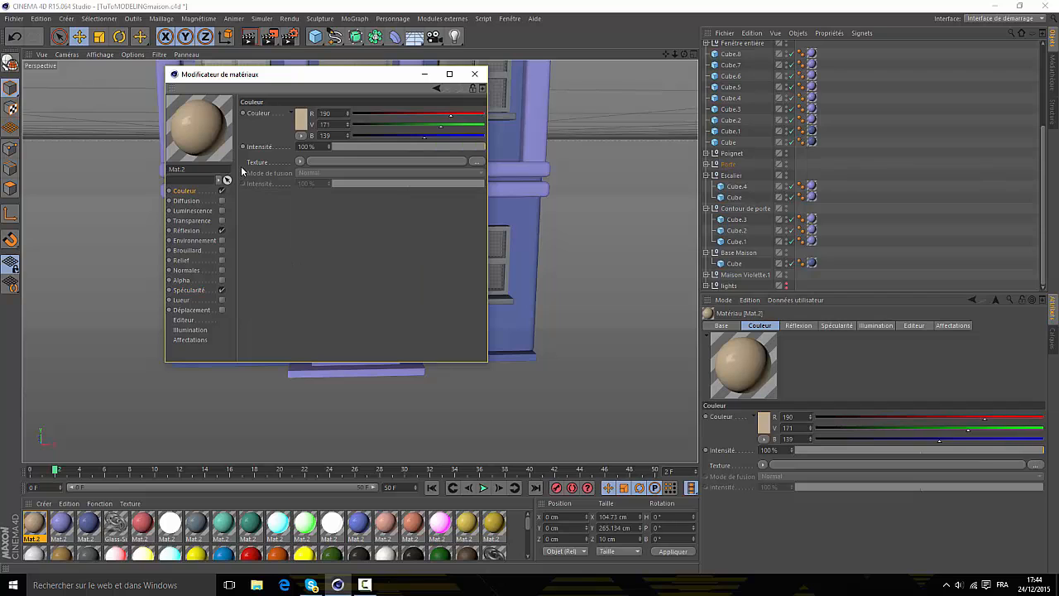
pyautogui.click(474, 74)
pyautogui.doubleClick(34, 525)
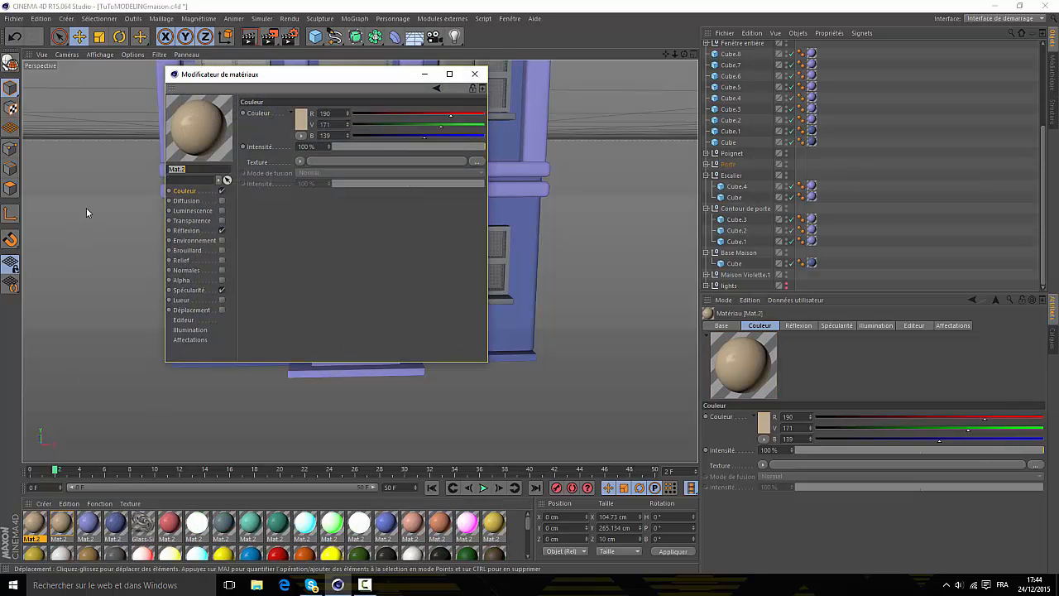
pyautogui.click(303, 124)
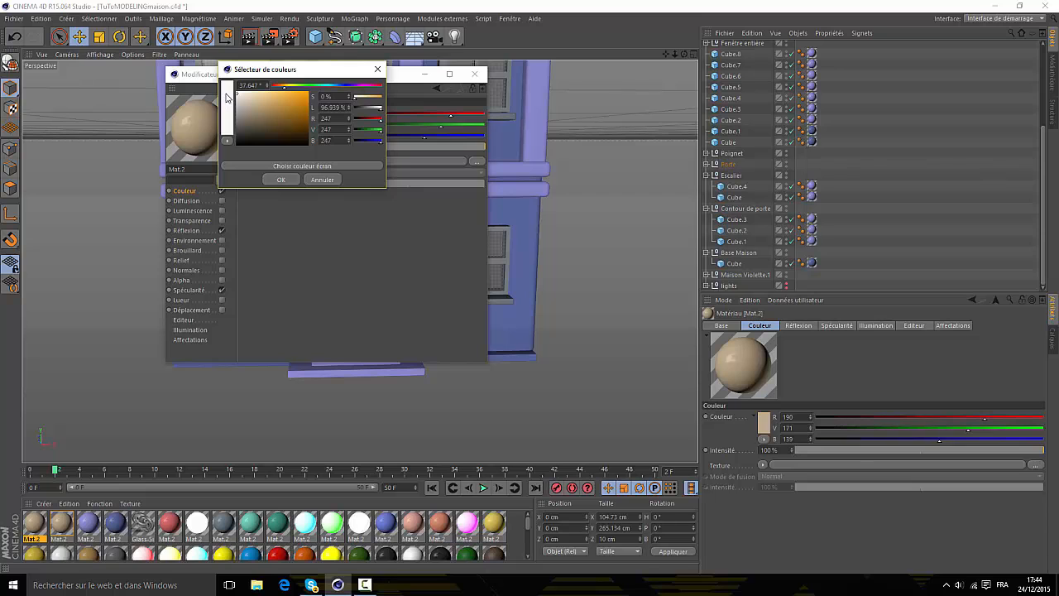
pyautogui.click(278, 180)
pyautogui.click(474, 74)
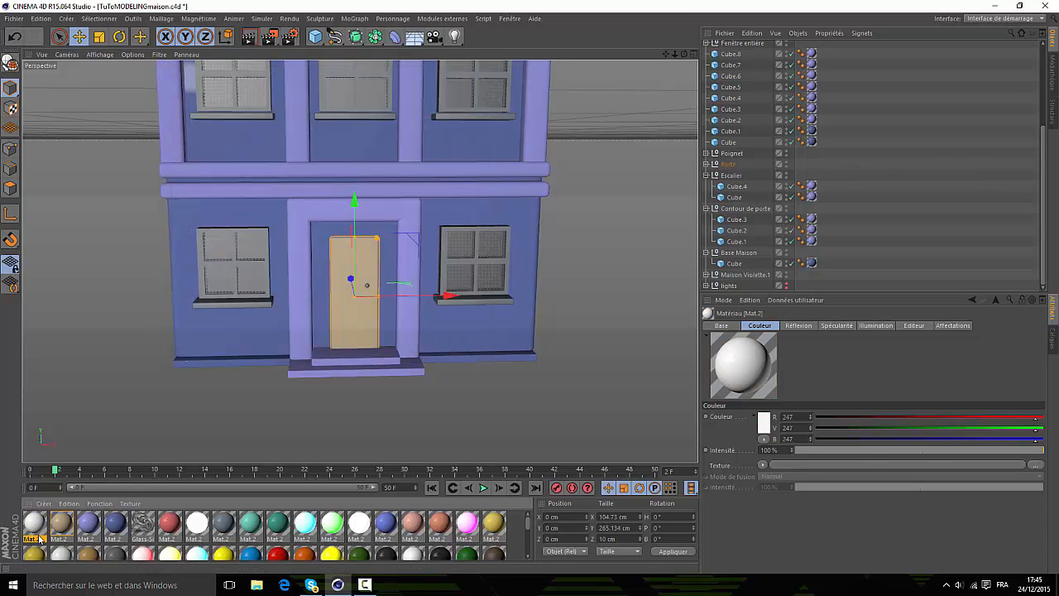
pyautogui.moveTo(388, 334); pyautogui.dragTo(365, 310)
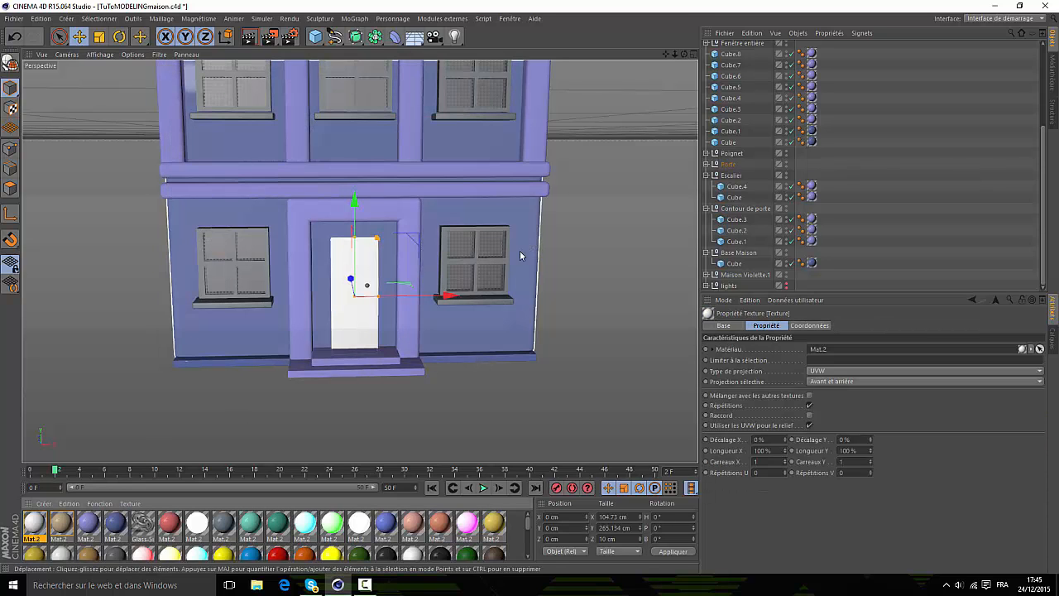
# - Apply the light violet material to the sill of the ground-floor window to the right of the door
pyautogui.scroll(2, 520, 251)
pyautogui.scroll(6, 485, 275)
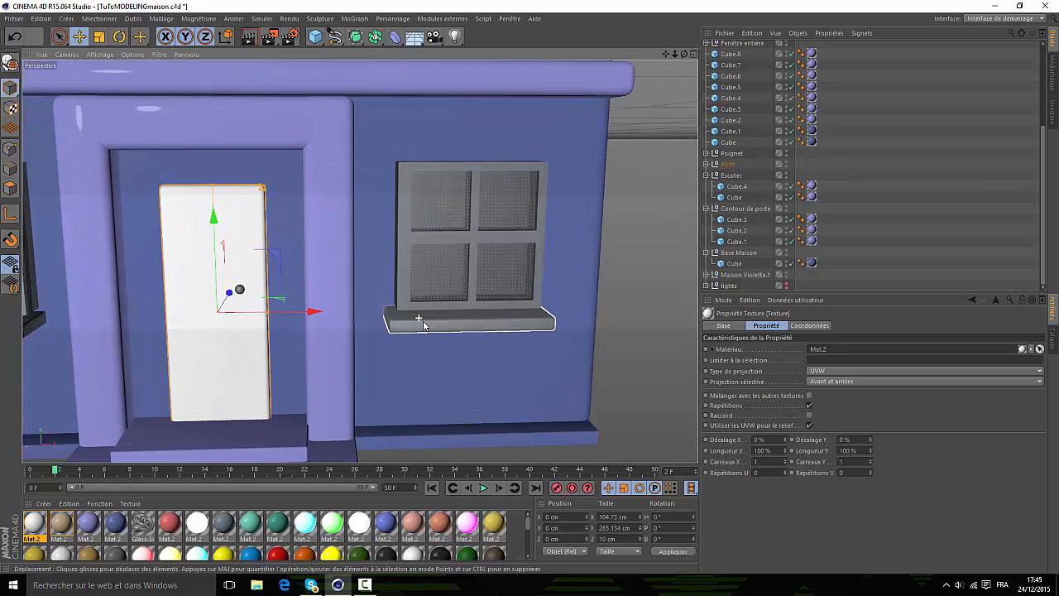
pyautogui.click(490, 318)
pyautogui.scroll(3, 464, 322)
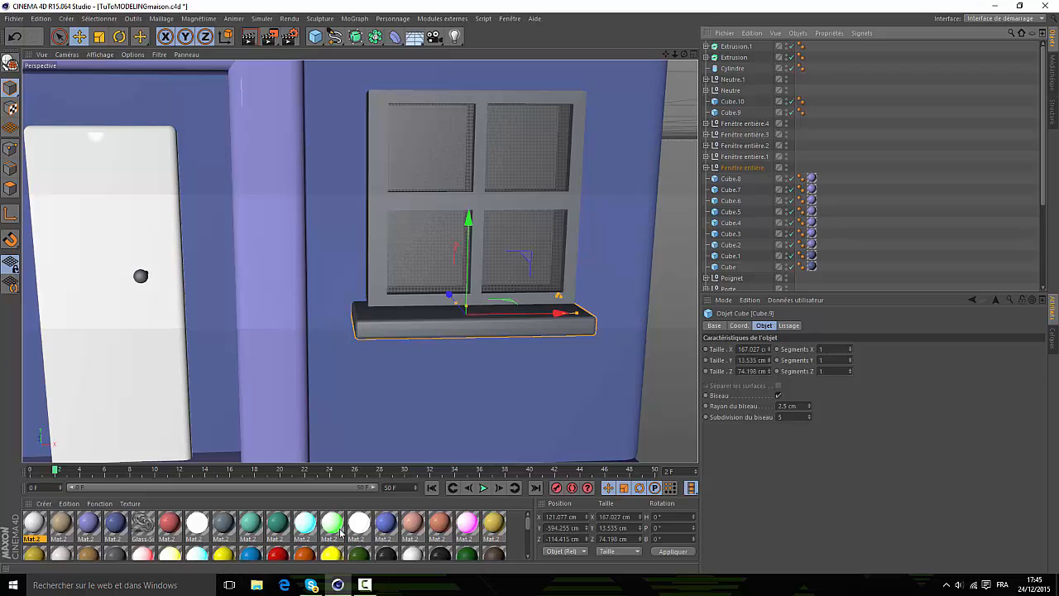
pyautogui.click(121, 523)
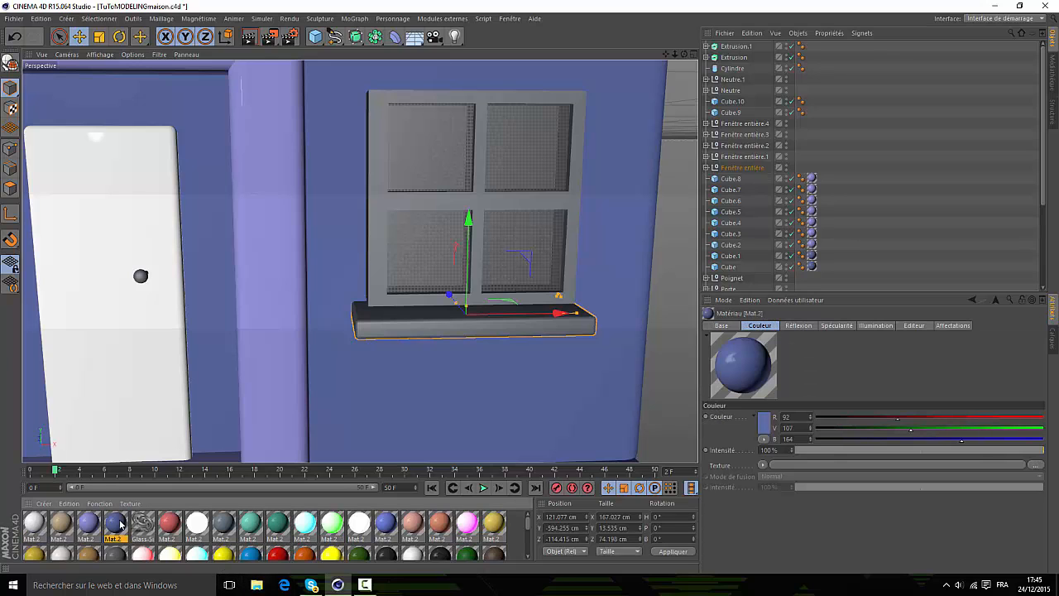
pyautogui.moveTo(109, 528); pyautogui.dragTo(427, 345)
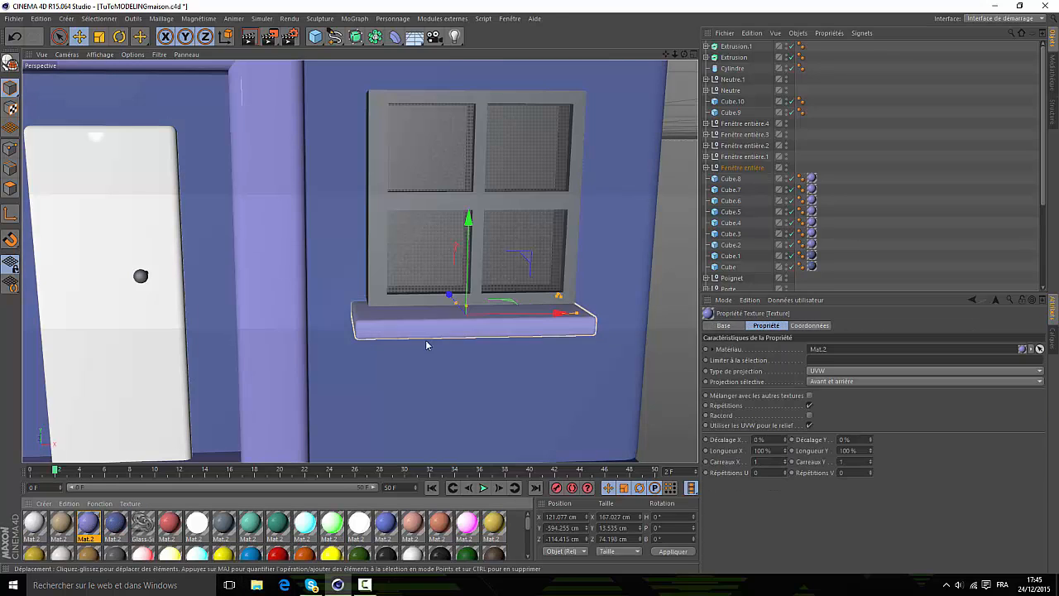
# - Apply the white material to the Booléen object forming the frame of the ground-floor window right of the door
pyautogui.click(484, 129)
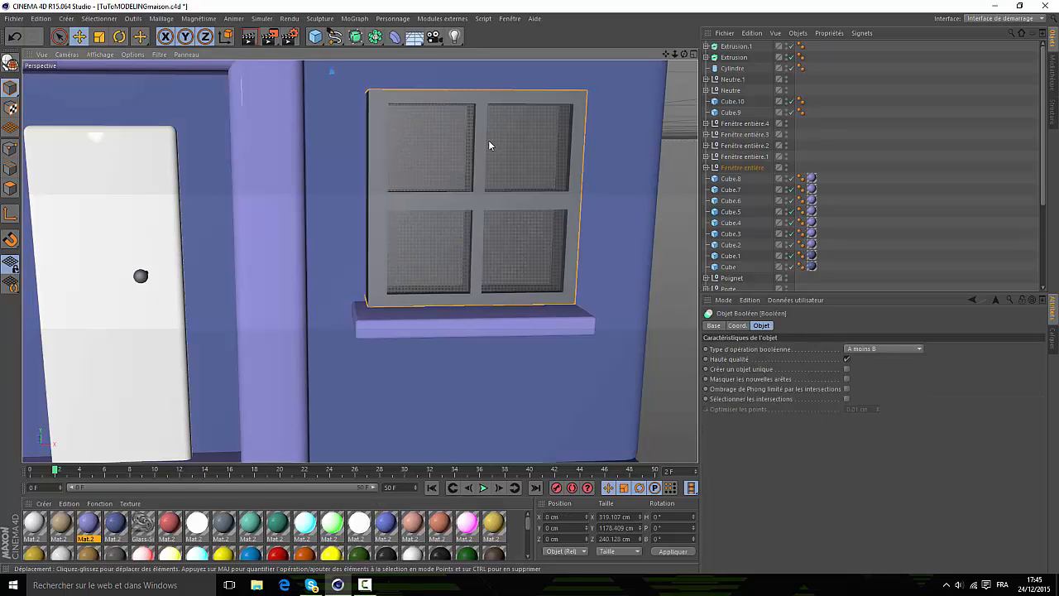
pyautogui.scroll(2, 488, 140)
pyautogui.click(33, 522)
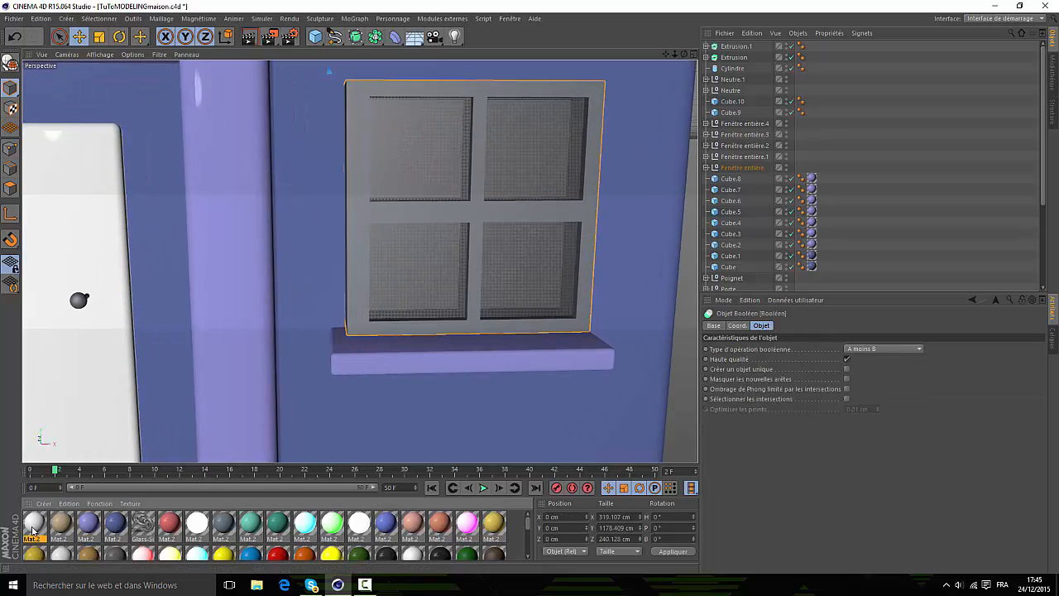
pyautogui.click(707, 168)
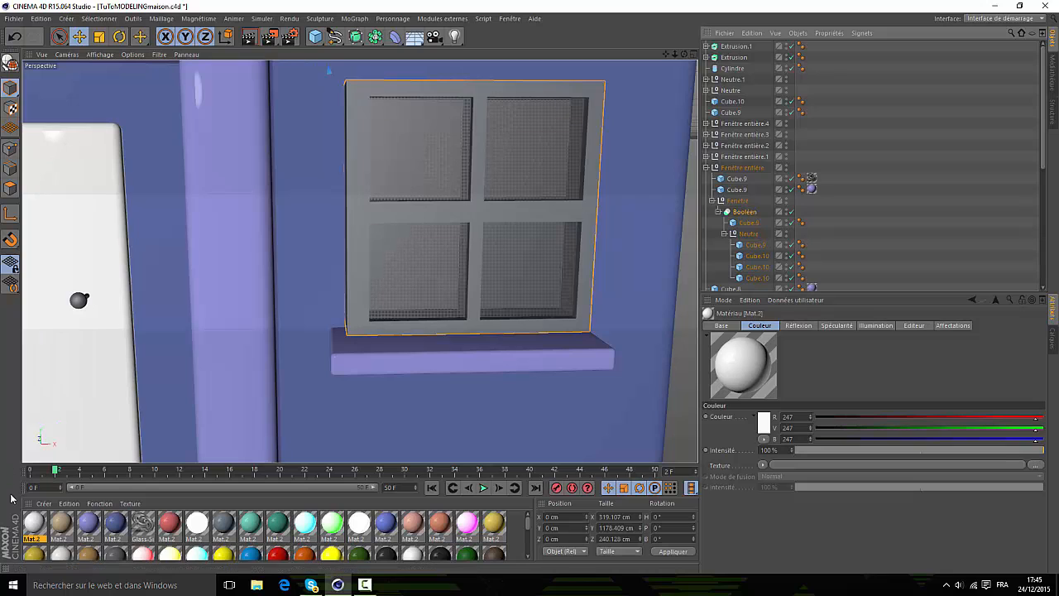
pyautogui.moveTo(33, 523); pyautogui.dragTo(749, 215)
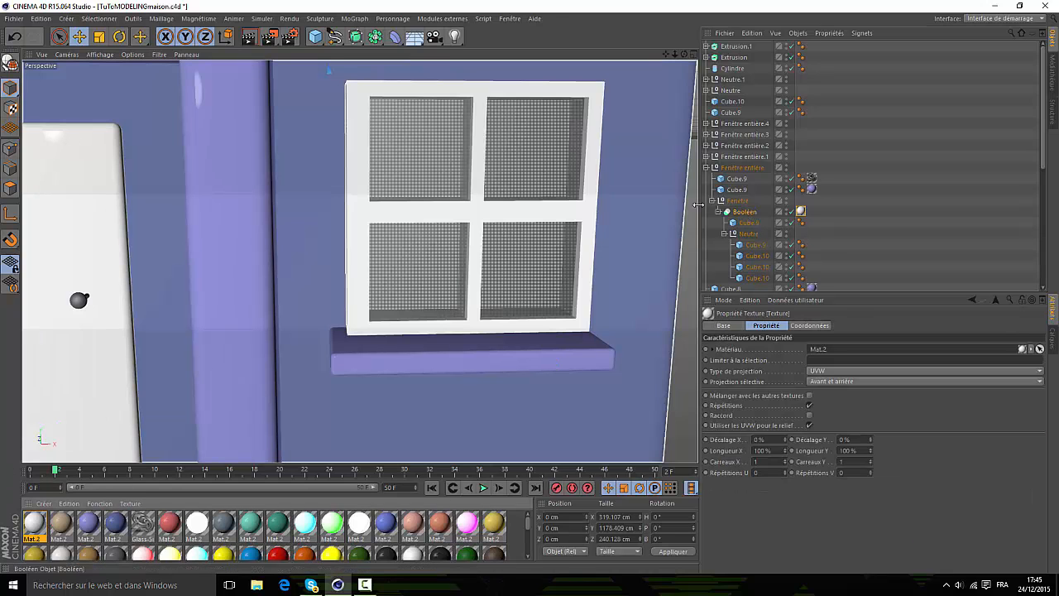
pyautogui.click(569, 128)
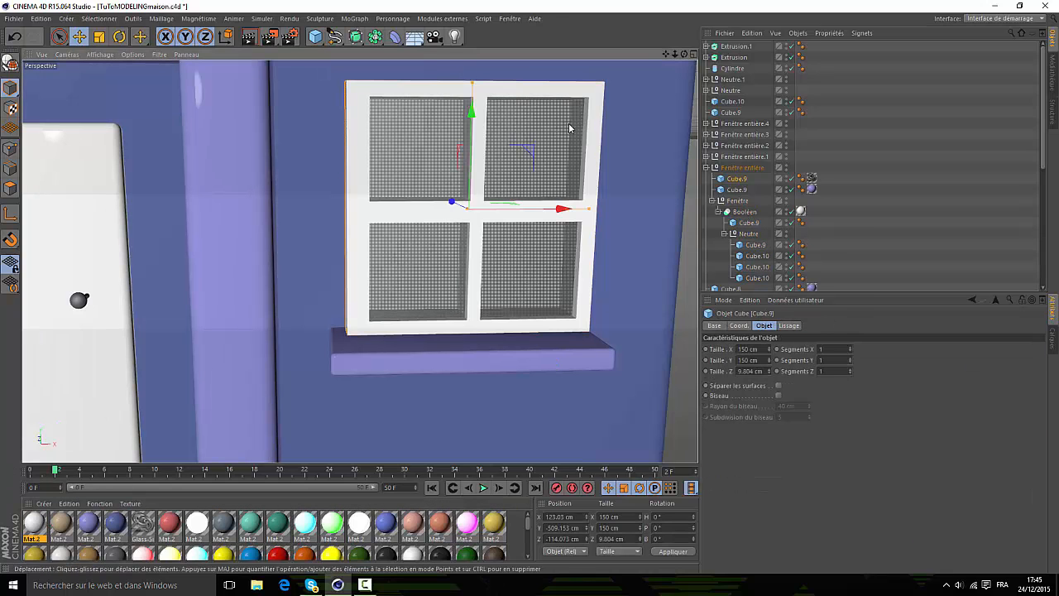
# - Apply the light violet material to the sill and the white material to the Fenêtre group of the ground-floor window left of the door
pyautogui.scroll(-10, 546, 178)
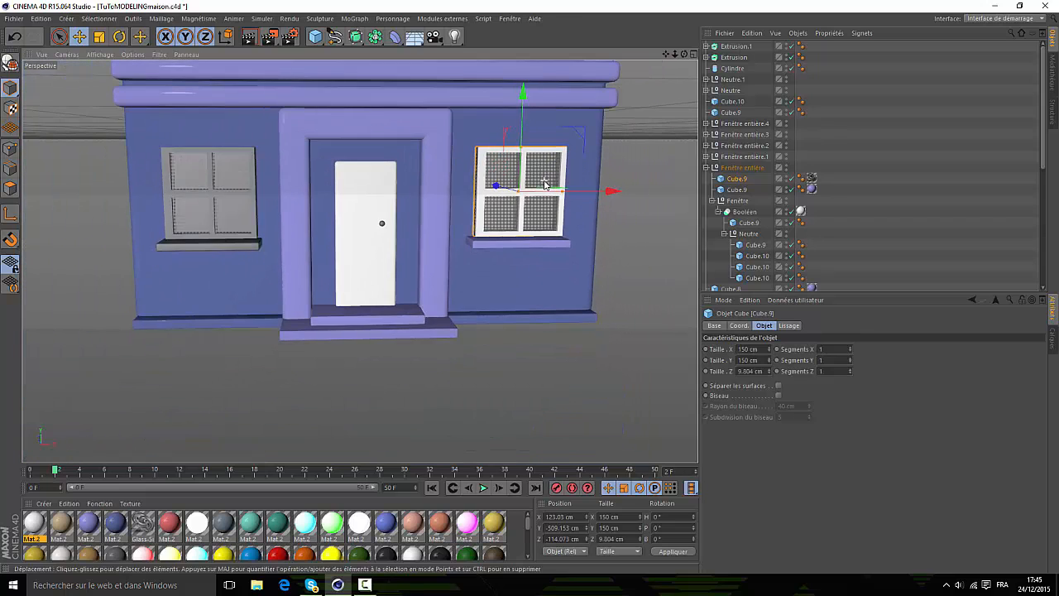
pyautogui.scroll(-2, 545, 184)
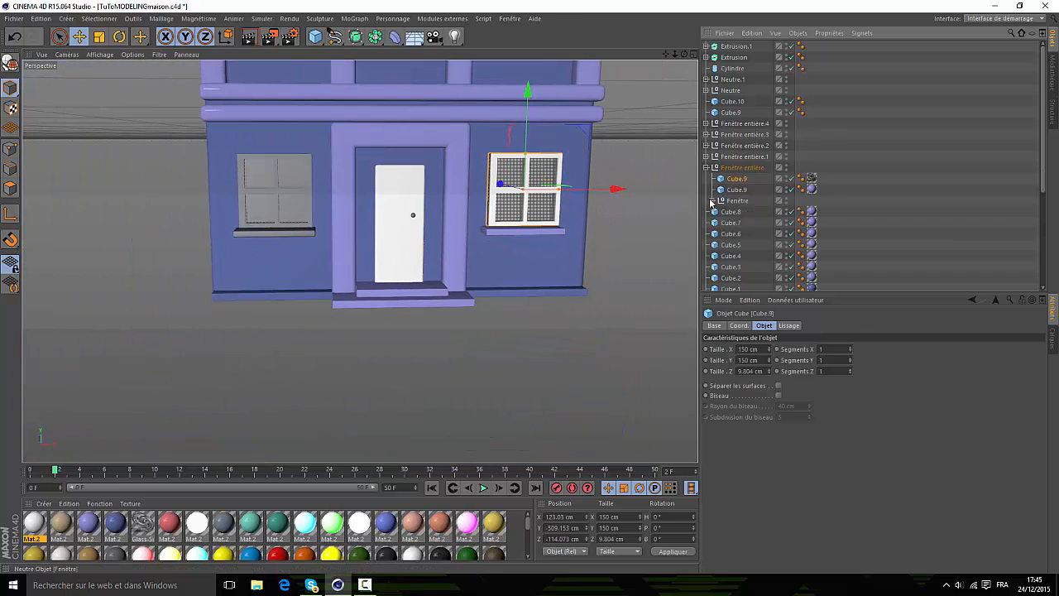
pyautogui.click(711, 200)
pyautogui.click(706, 157)
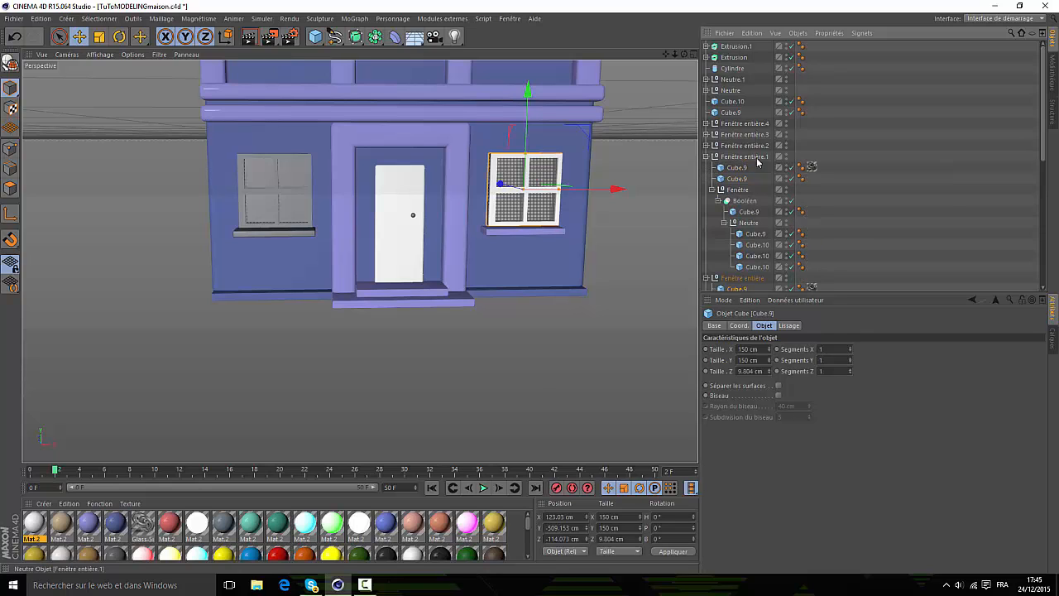
pyautogui.scroll(-2, 761, 189)
pyautogui.click(812, 234)
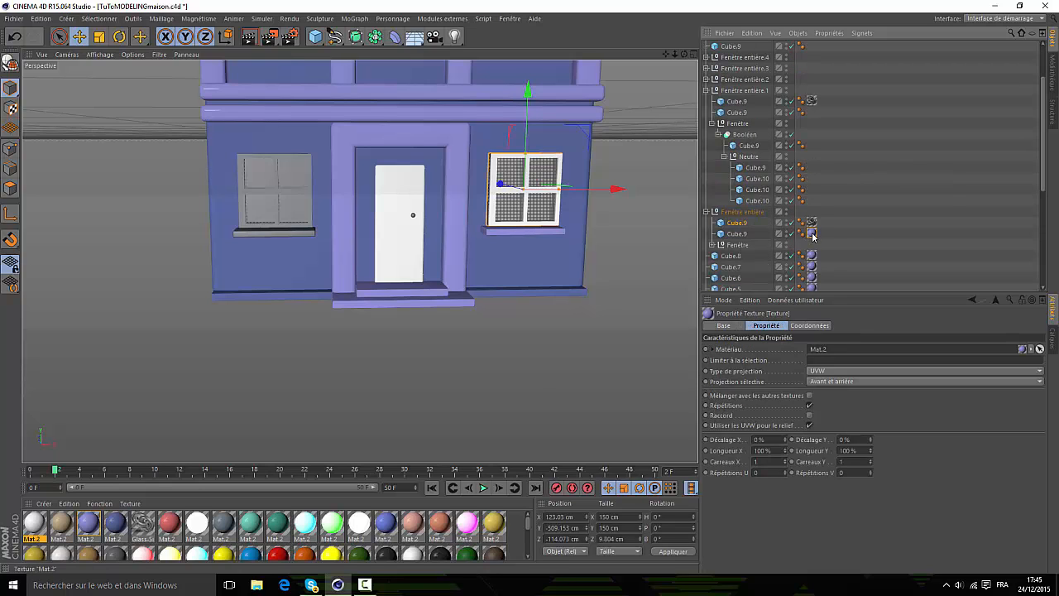
pyautogui.keyDown('ctrl'); pyautogui.moveTo(815, 116); pyautogui.dragTo(816, 117); pyautogui.keyUp('ctrl')
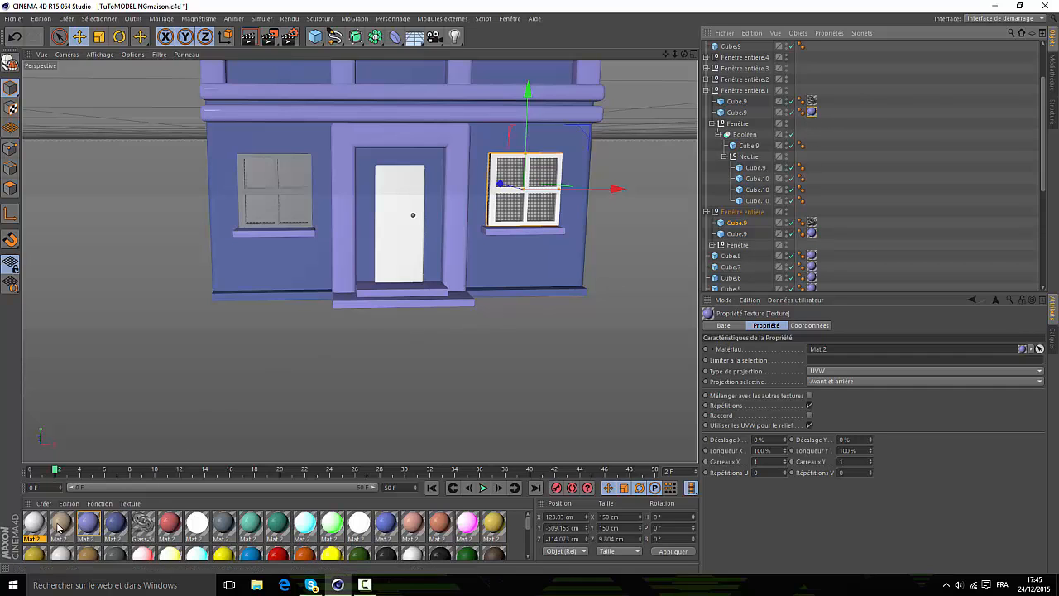
pyautogui.click(36, 530)
pyautogui.moveTo(734, 128); pyautogui.dragTo(735, 126)
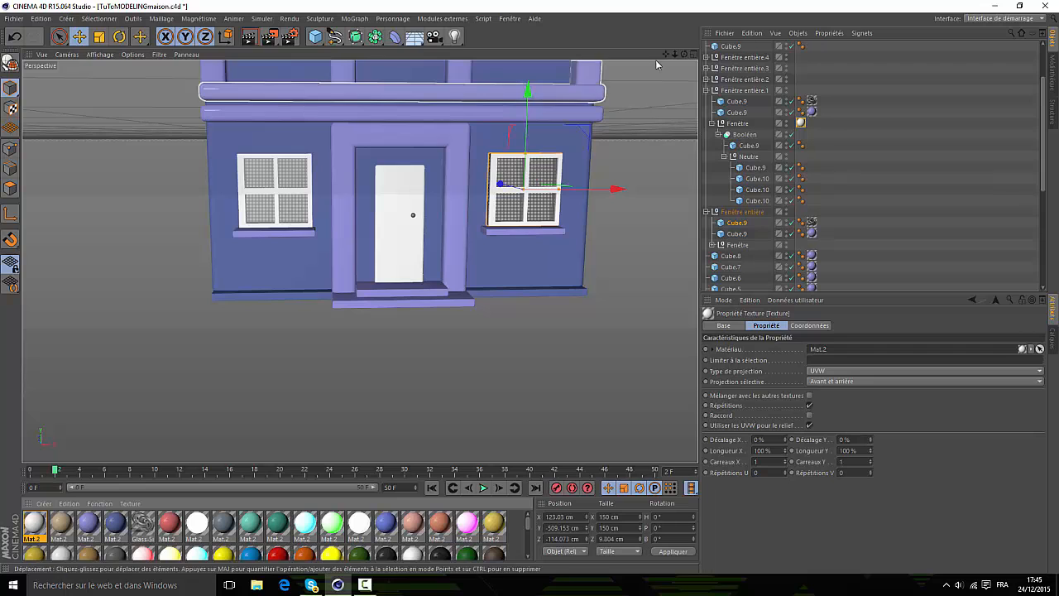
# - Apply the light violet material to the sill and the white material to the Fenêtre group of the upper-floor right window
pyautogui.keyDown('alt'); pyautogui.moveTo(360, 262); pyautogui.dragTo(379, 502, button='middle'); pyautogui.keyUp('alt')
pyautogui.moveTo(666, 53); pyautogui.dragTo(625, 64)
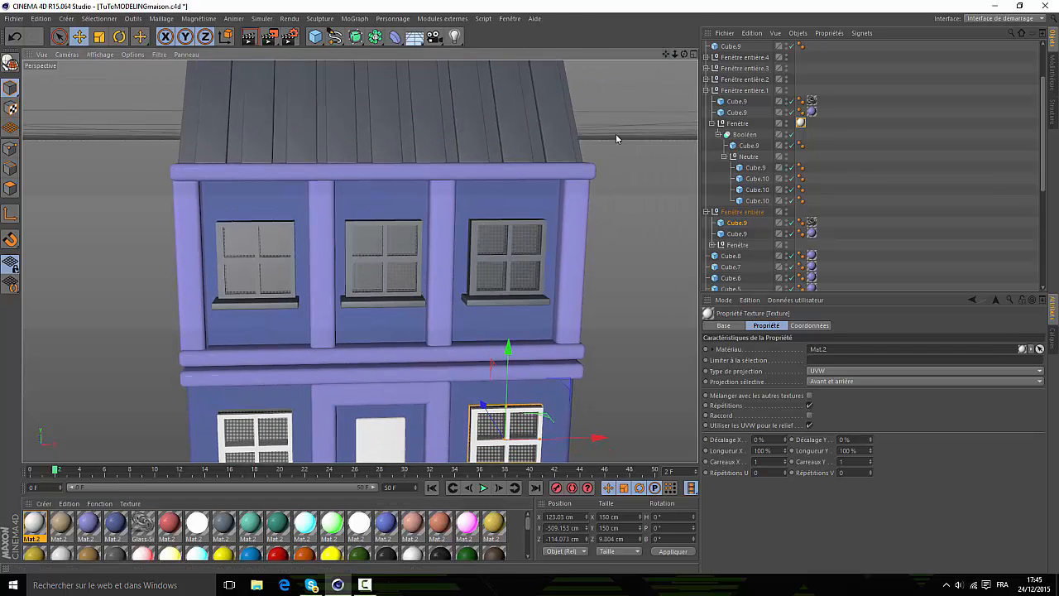
pyautogui.click(500, 233)
pyautogui.scroll(2, 506, 241)
pyautogui.click(712, 123)
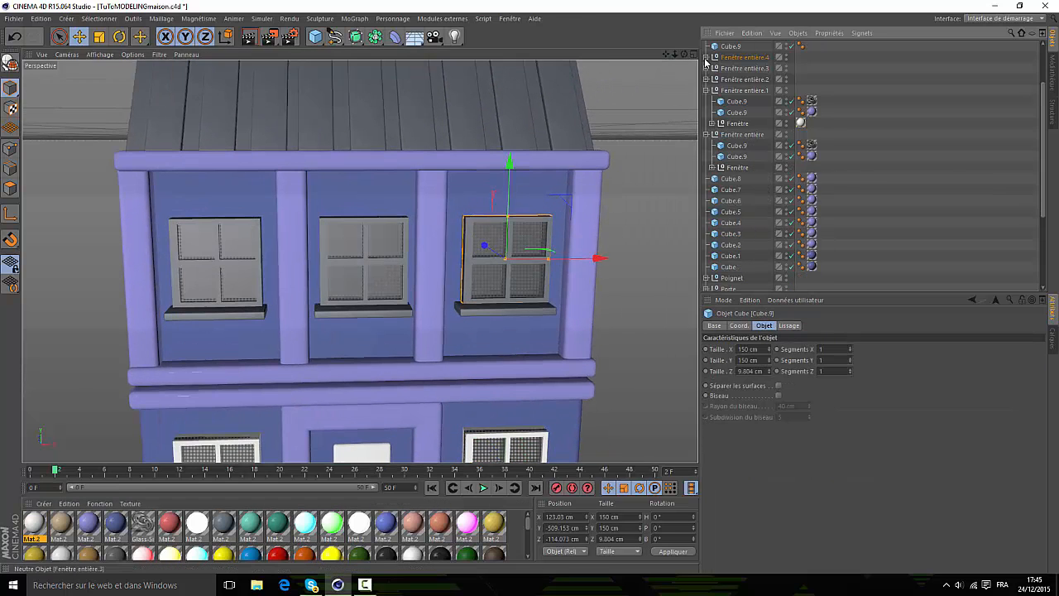
pyautogui.click(706, 58)
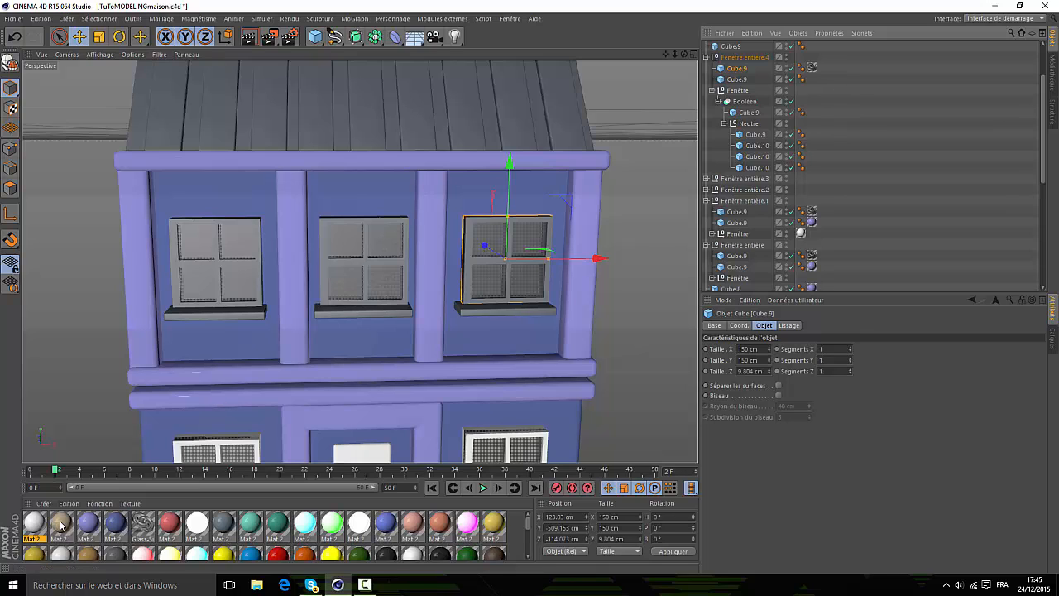
pyautogui.moveTo(86, 526); pyautogui.dragTo(755, 79)
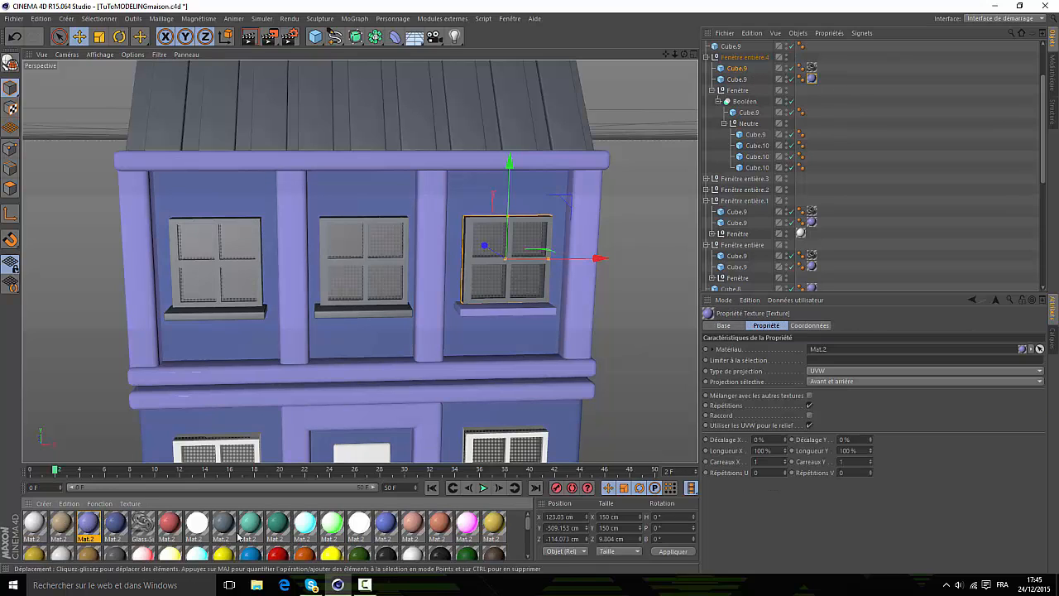
pyautogui.moveTo(33, 524); pyautogui.dragTo(742, 94)
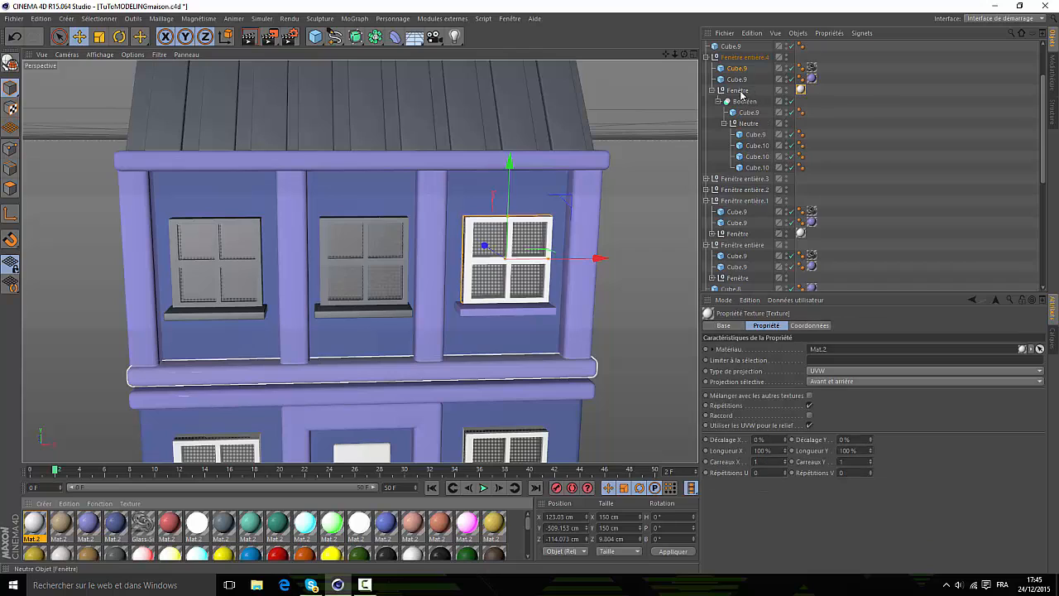
pyautogui.click(706, 65)
pyautogui.scroll(2, 705, 66)
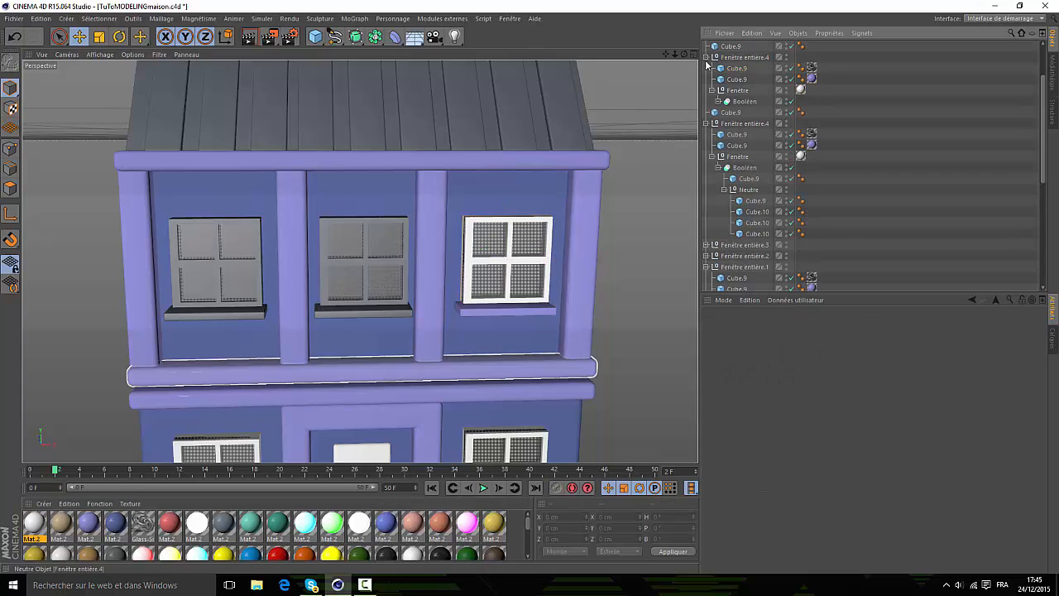
pyautogui.click(705, 124)
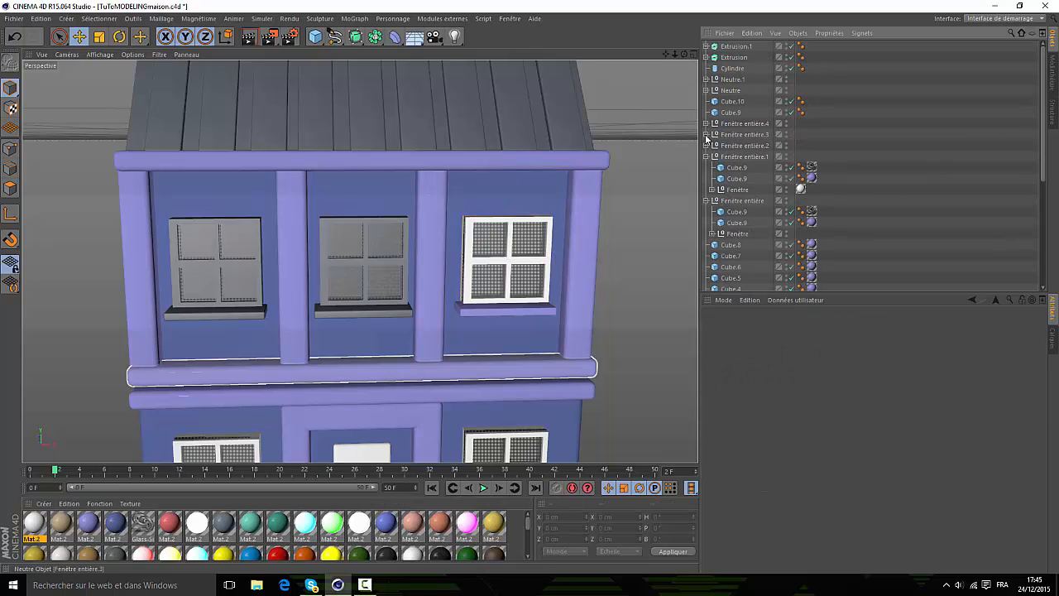
# - Apply the light violet material to the sill and the white material to the Fenêtre group of the upper-floor left window
pyautogui.click(705, 134)
pyautogui.click(90, 524)
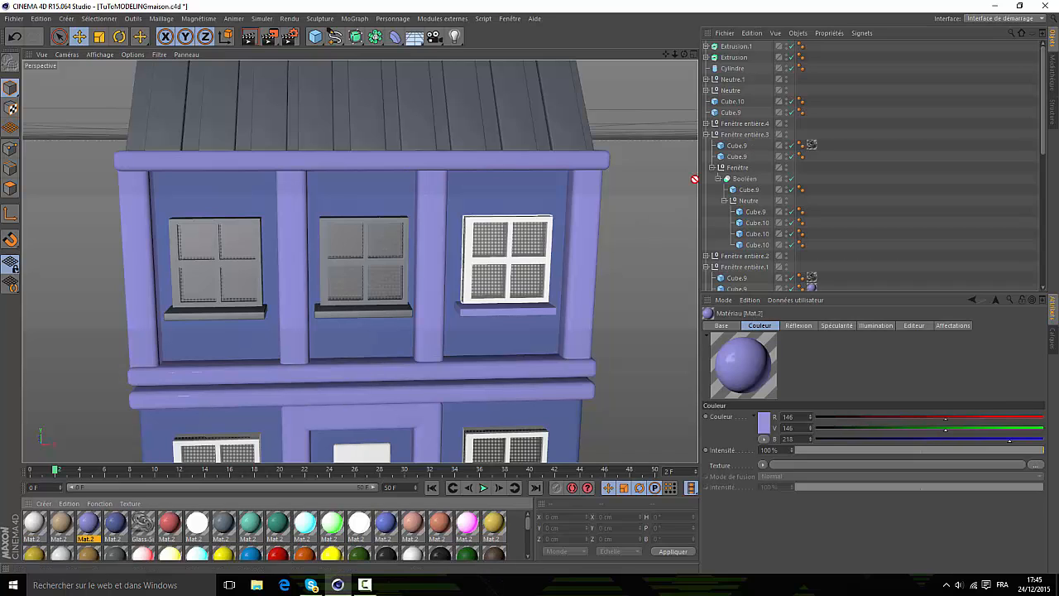
pyautogui.moveTo(744, 156); pyautogui.dragTo(739, 169)
pyautogui.click(32, 530)
pyautogui.click(711, 168)
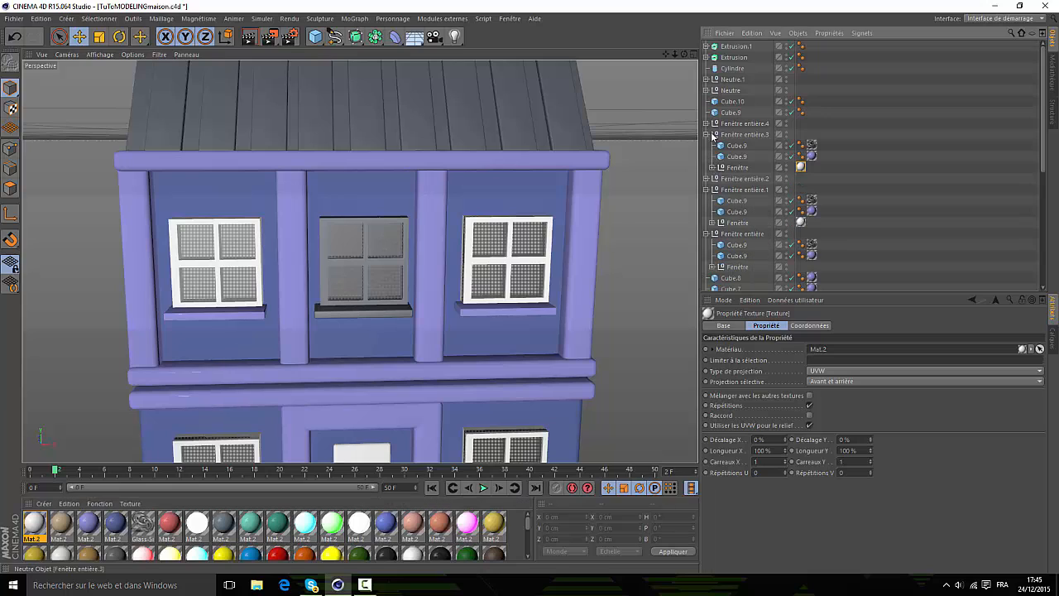
pyautogui.click(708, 134)
# - Apply the light violet material to the sill and the white material to the Fenêtre group of the upper-floor middle window
pyautogui.click(708, 146)
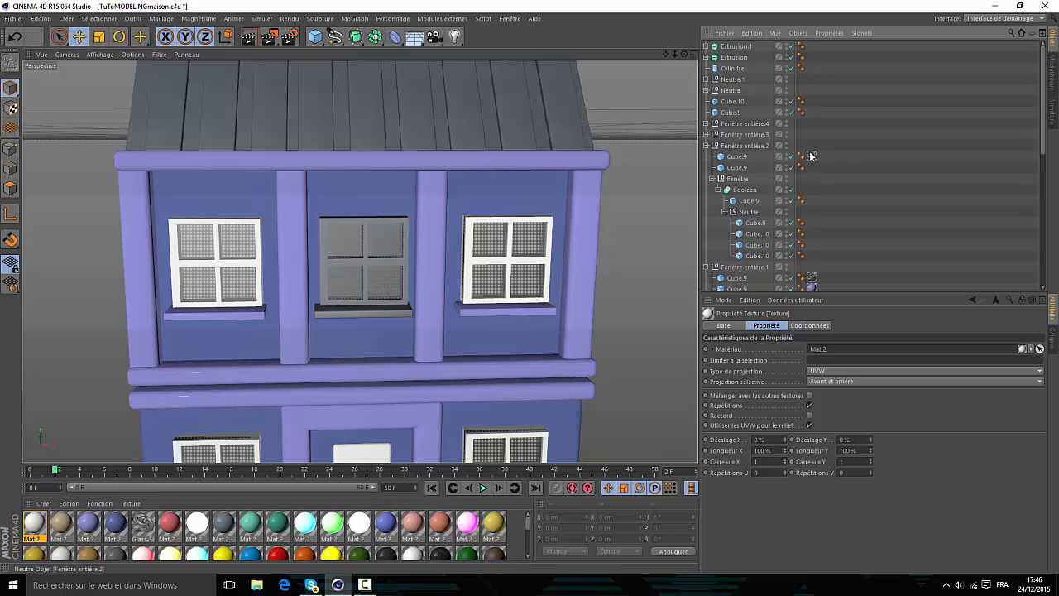
pyautogui.moveTo(85, 527); pyautogui.dragTo(739, 169)
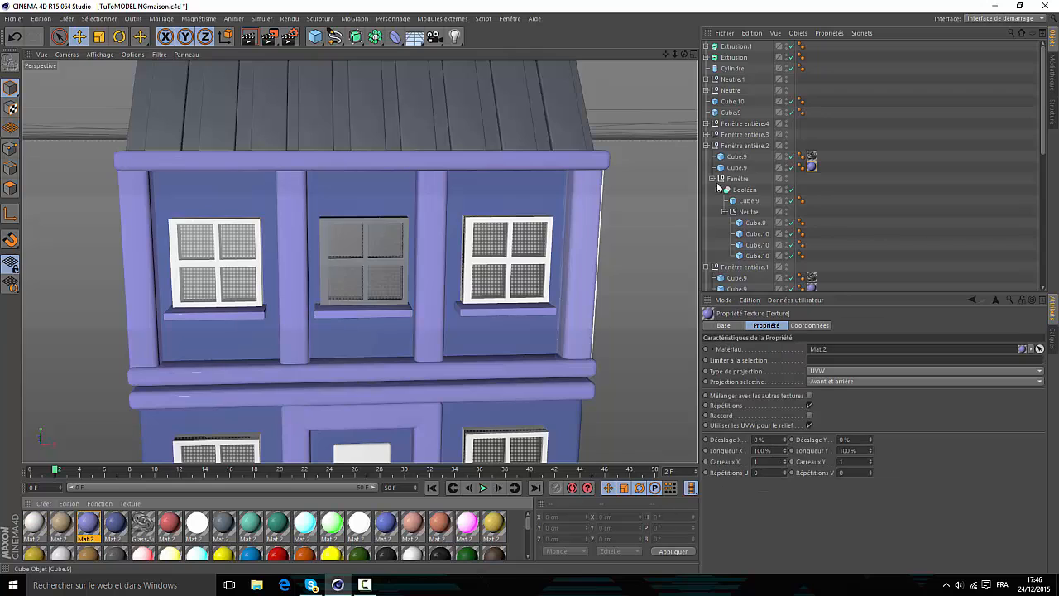
pyautogui.click(32, 529)
pyautogui.moveTo(33, 534); pyautogui.dragTo(824, 147)
pyautogui.moveTo(728, 189); pyautogui.dragTo(733, 179)
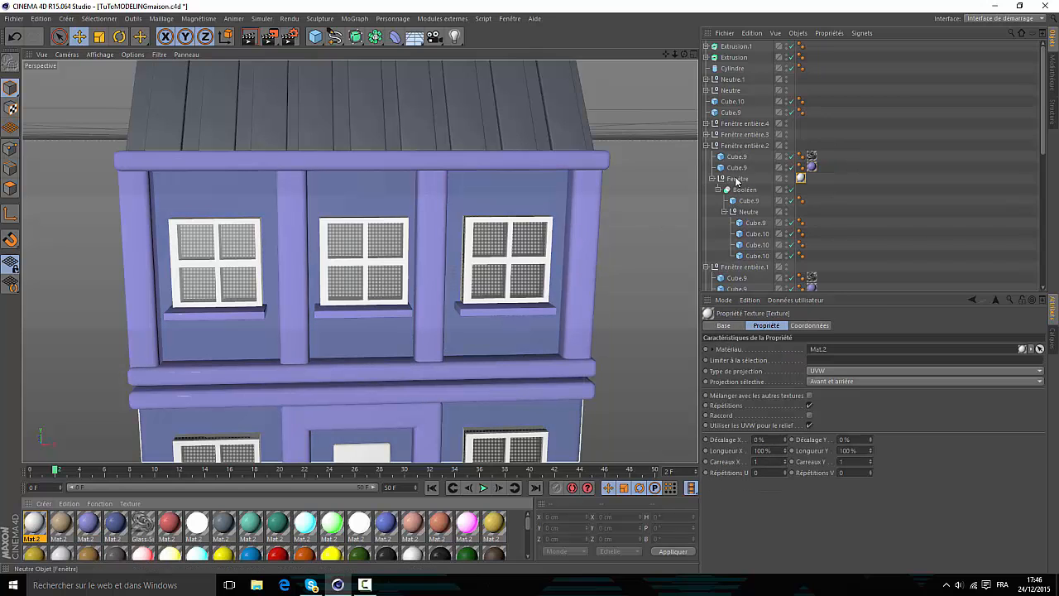
pyautogui.scroll(-5, 420, 145)
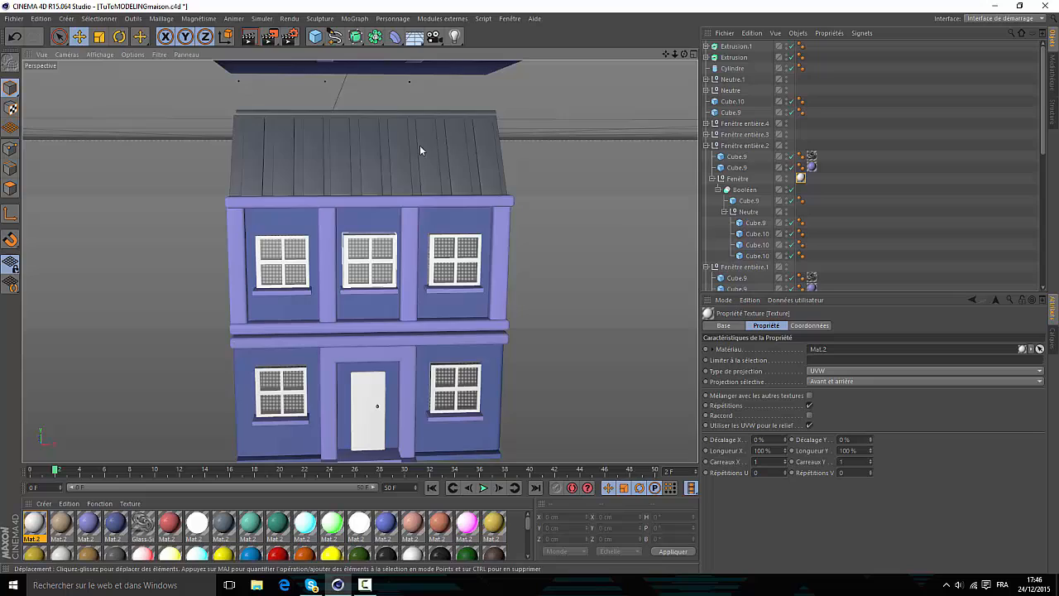
pyautogui.scroll(5, 419, 145)
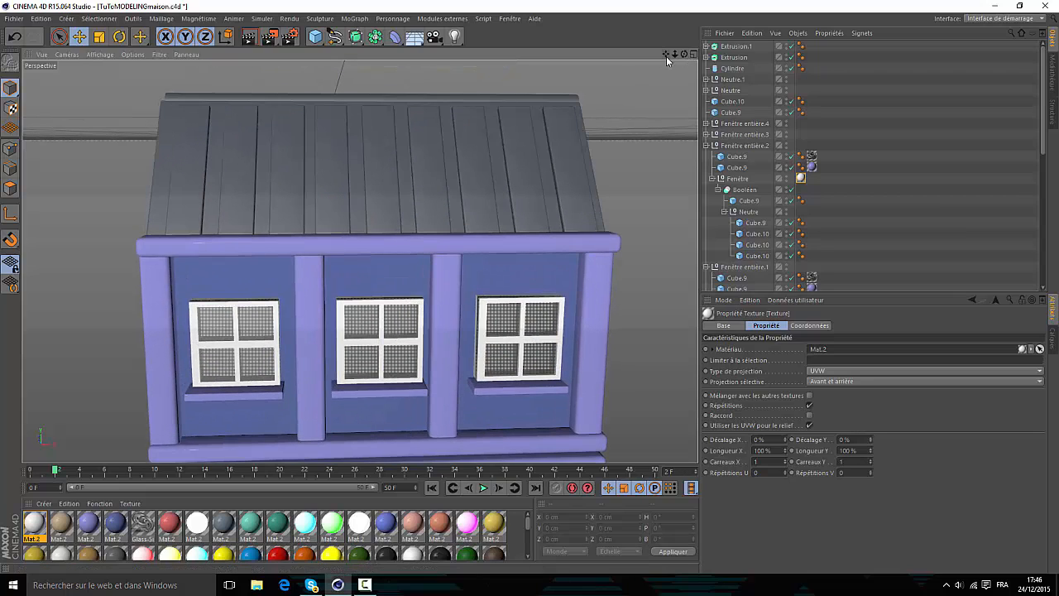
# - Move the beige and dark brown roof materials to the start of the material collection
pyautogui.moveTo(667, 54); pyautogui.dragTo(650, 129)
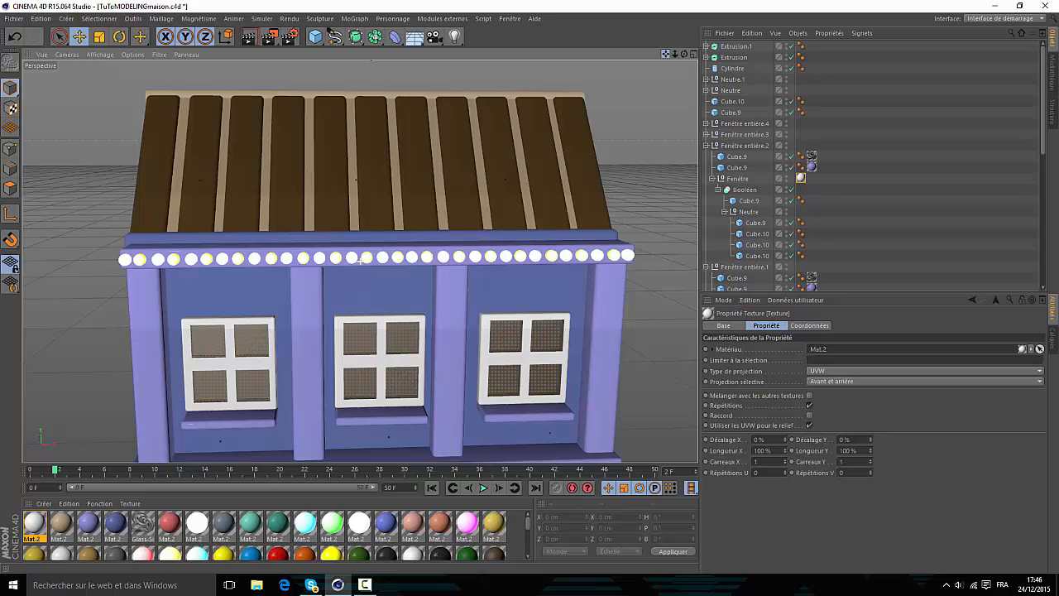
pyautogui.moveTo(666, 54); pyautogui.dragTo(654, 1)
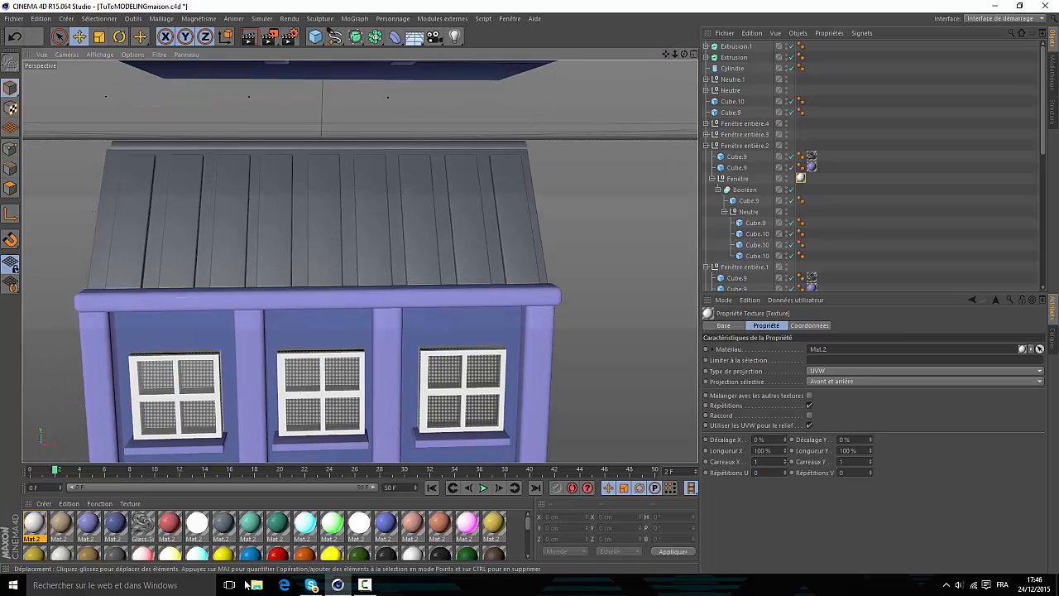
pyautogui.scroll(-3, 162, 546)
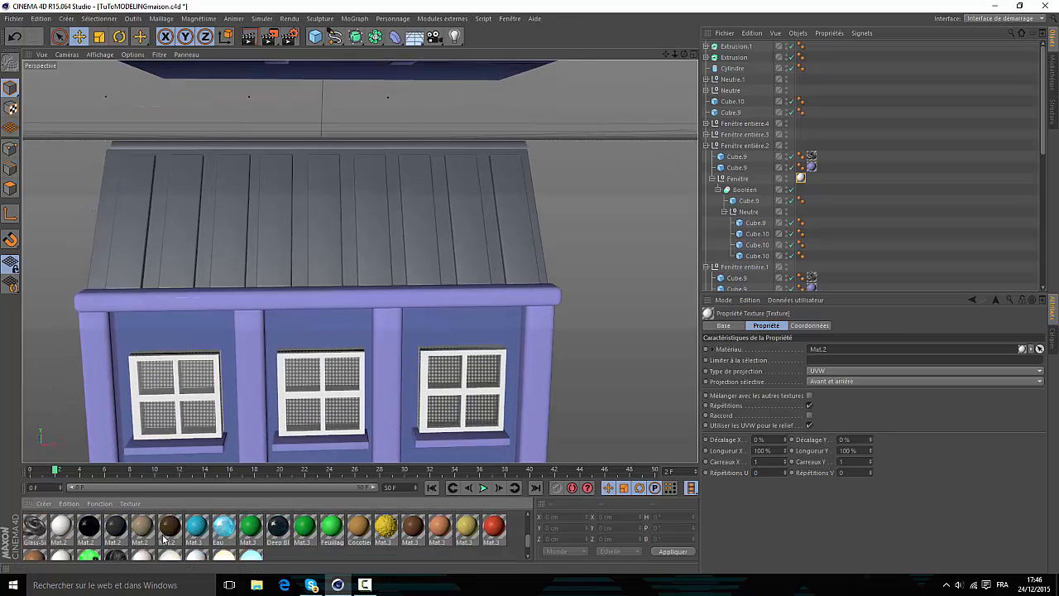
pyautogui.click(166, 534)
pyautogui.keyDown('ctrl'); pyautogui.click(145, 534); pyautogui.keyUp('ctrl')
pyautogui.scroll(3, 34, 521)
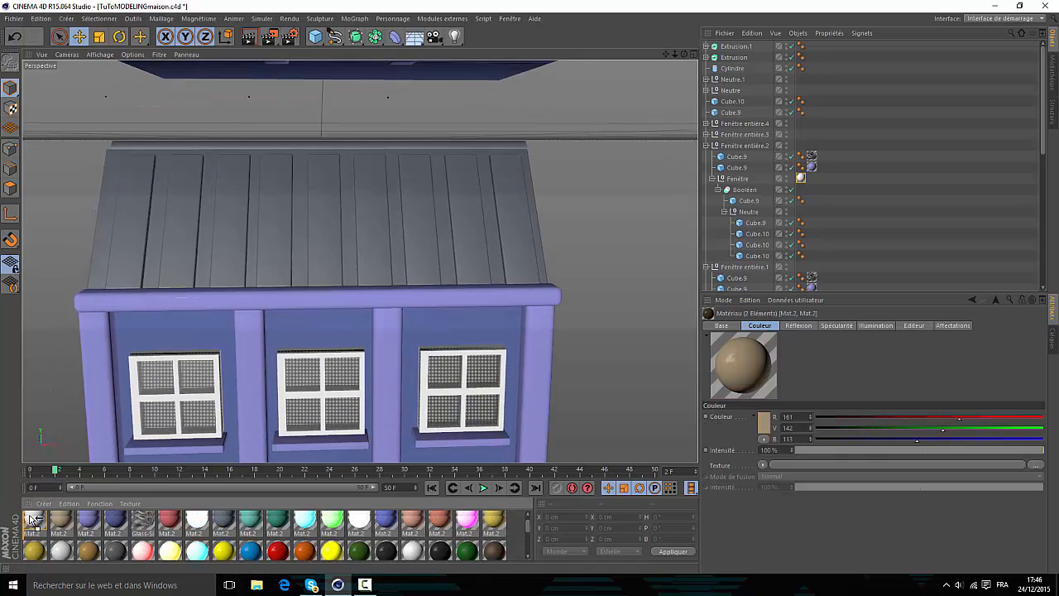
# - Examine the colour settings of the beige and dark brown materials
pyautogui.doubleClick(34, 523)
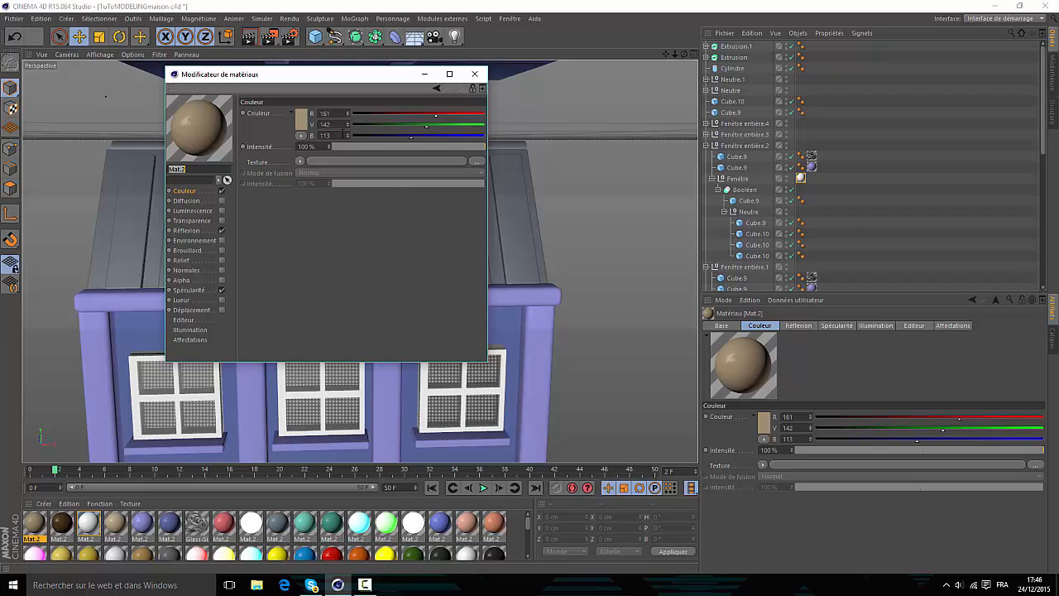
pyautogui.click(475, 74)
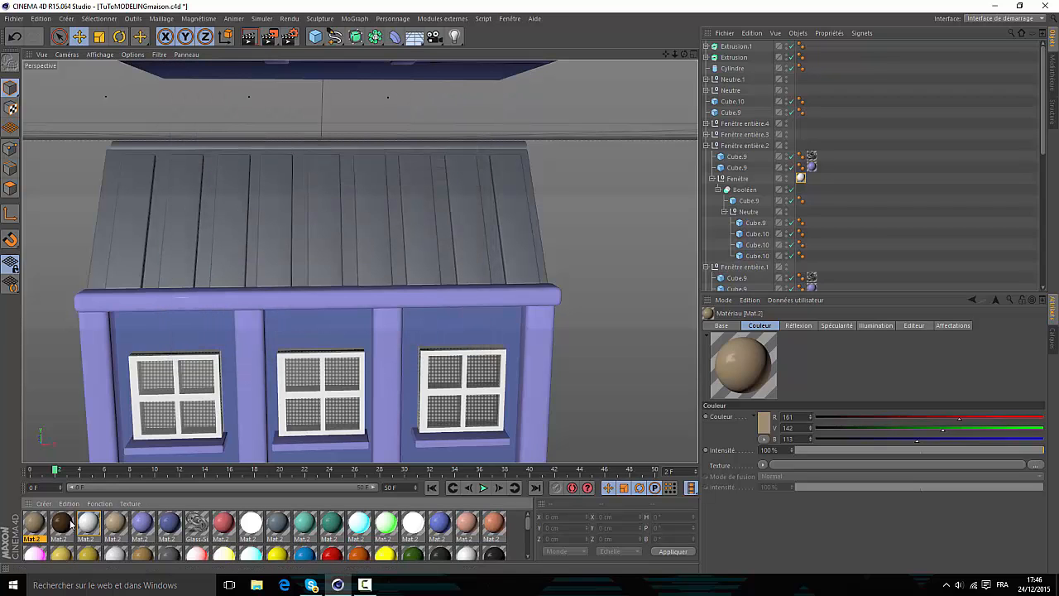
pyautogui.doubleClick(70, 523)
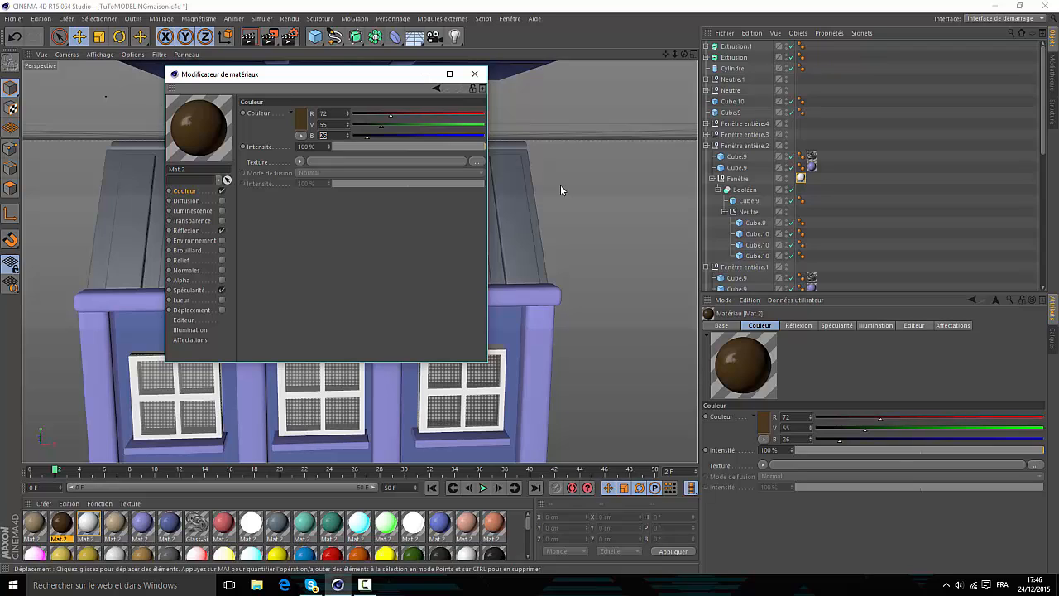
pyautogui.click(475, 74)
# - Apply the beige material to the front roof slab Cube.9 and the dark brown material to the plank groups Neutre and Neutre.1
pyautogui.click(34, 524)
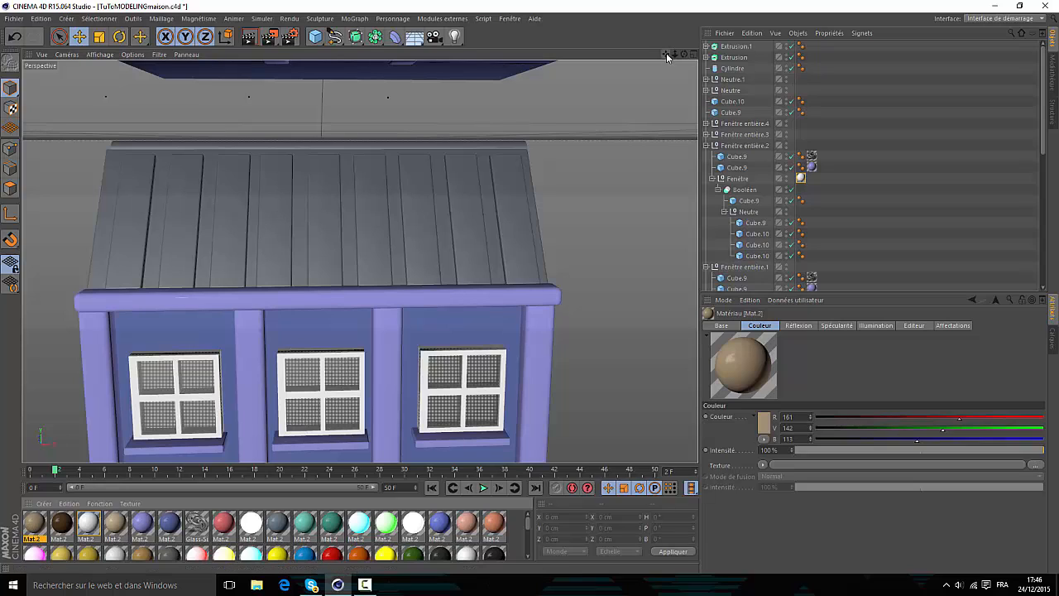
pyautogui.moveTo(666, 55); pyautogui.dragTo(360, 262)
pyautogui.scroll(3, 260, 181)
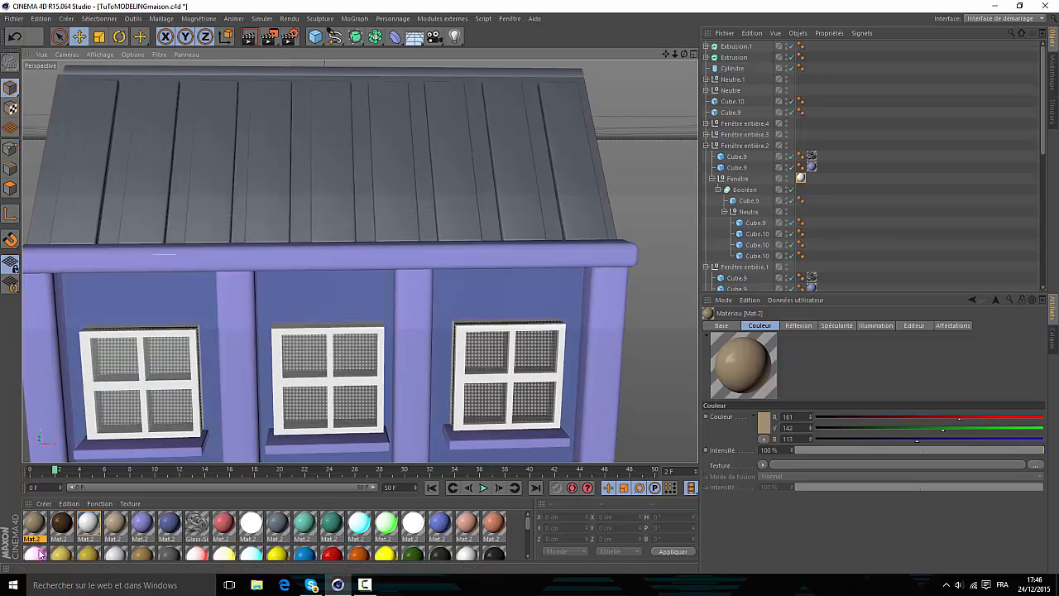
pyautogui.moveTo(37, 523); pyautogui.dragTo(304, 175)
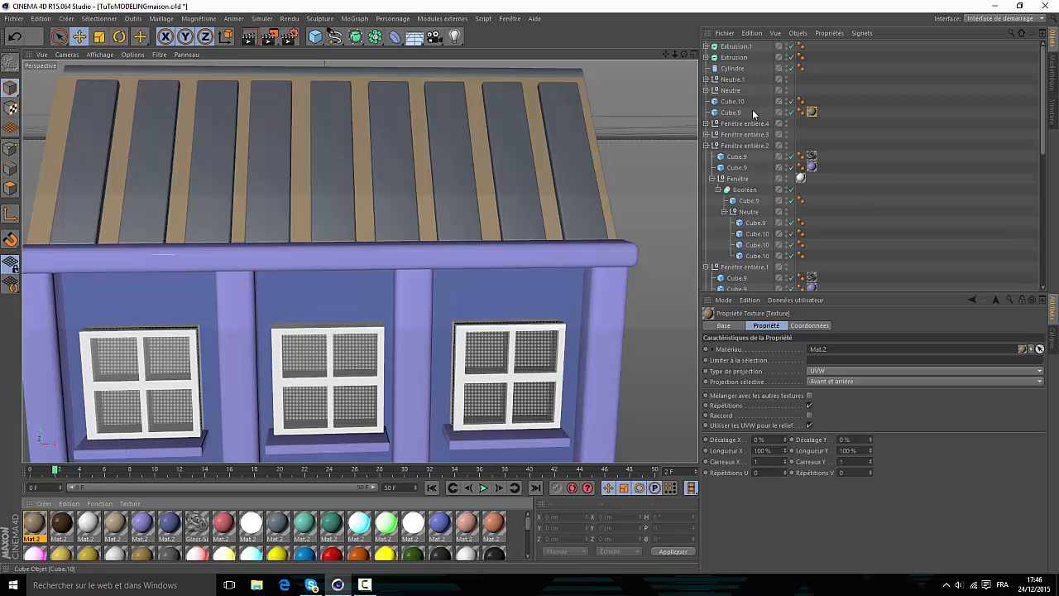
pyautogui.click(59, 528)
pyautogui.moveTo(673, 119); pyautogui.dragTo(788, 88)
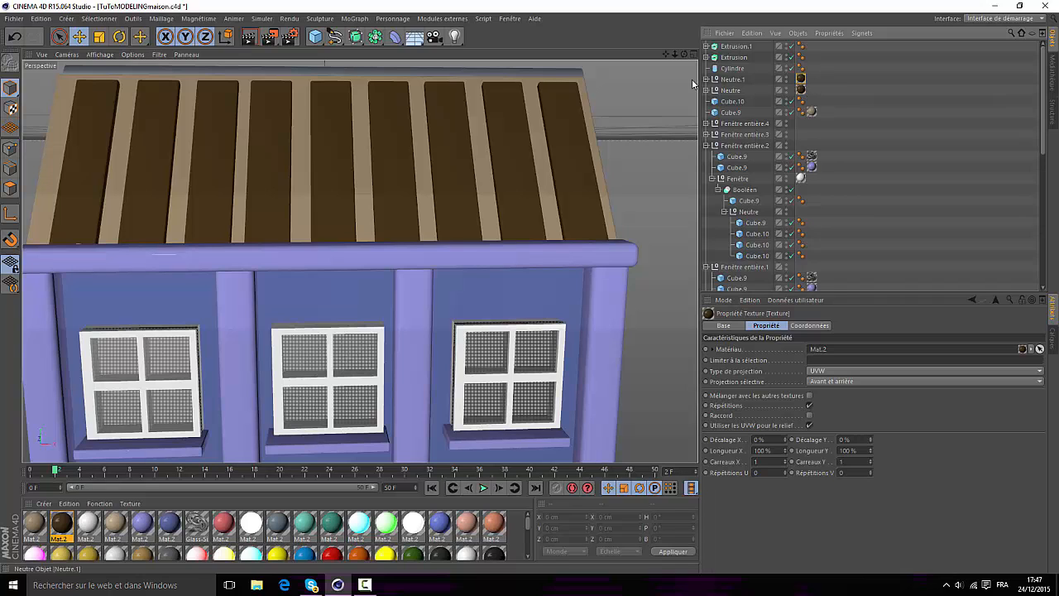
# - Apply the beige material to both gable extrusions and copy it to the rear roof slab Cube.10
pyautogui.moveTo(684, 54); pyautogui.dragTo(495, 56)
pyautogui.click(498, 255)
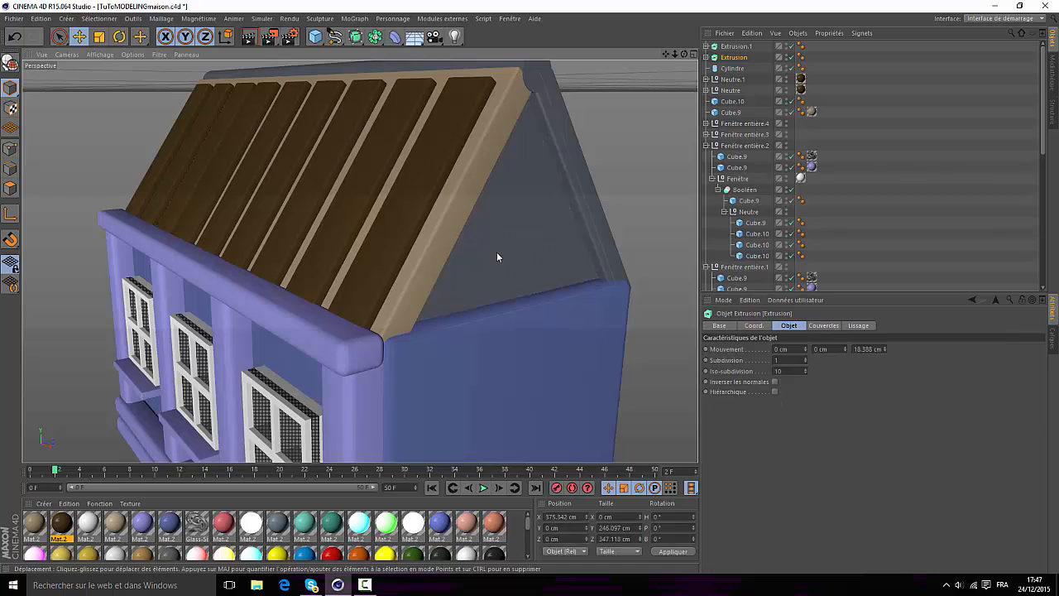
pyautogui.moveTo(34, 523); pyautogui.dragTo(815, 50)
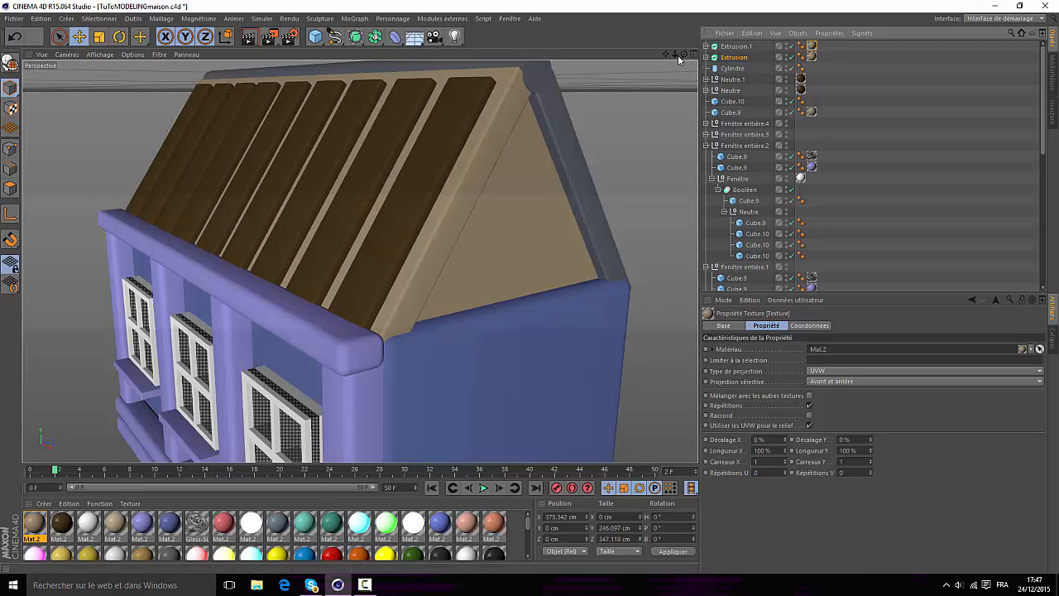
pyautogui.moveTo(685, 55); pyautogui.dragTo(646, 60)
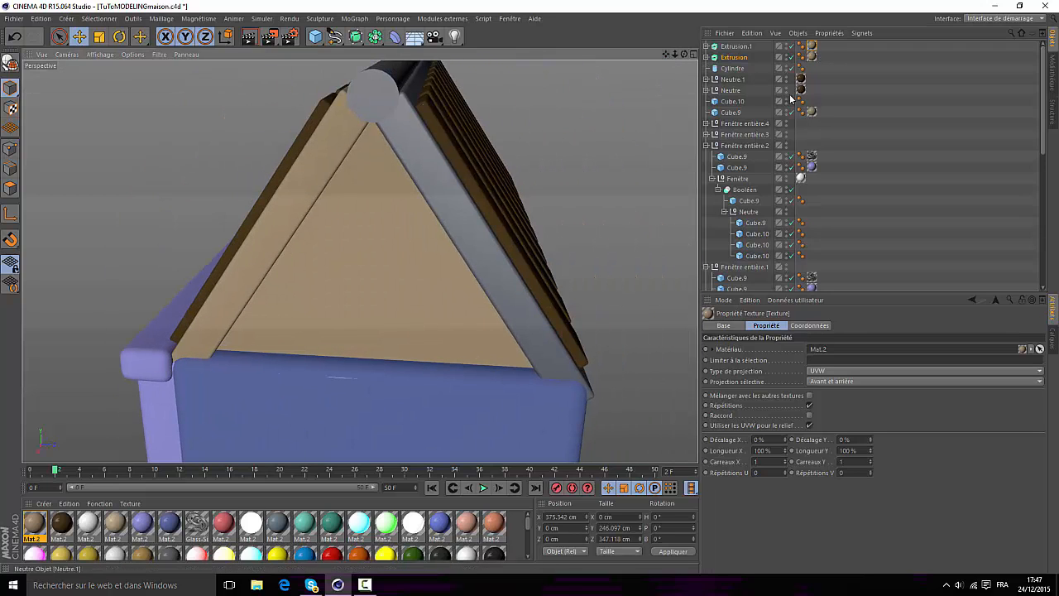
pyautogui.keyDown('ctrl'); pyautogui.moveTo(813, 105); pyautogui.dragTo(813, 102); pyautogui.keyUp('ctrl')
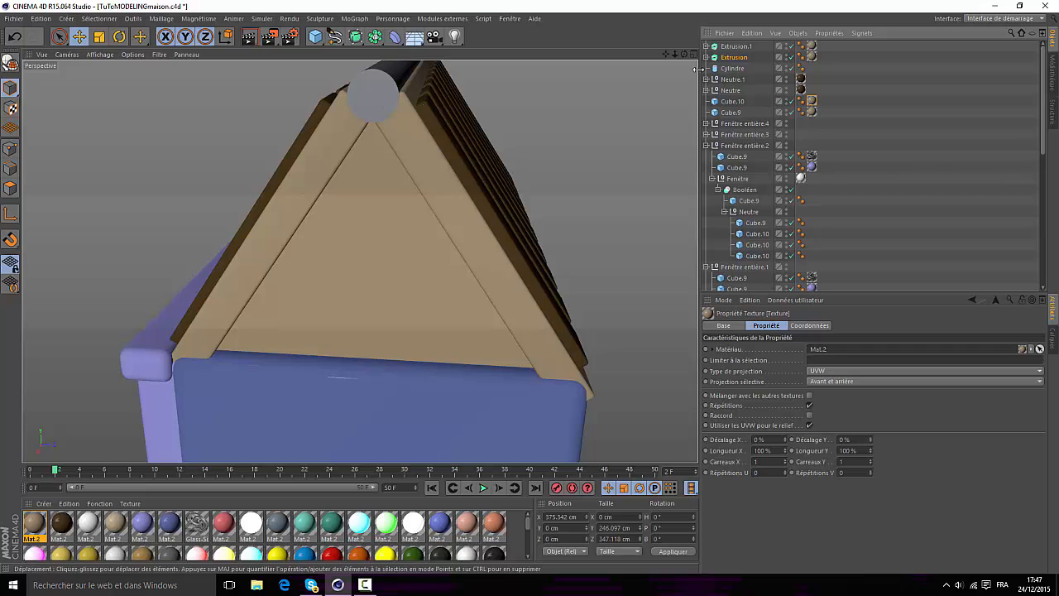
# - Apply the dark brown material to the ridge cylinder on top of the roof
pyautogui.moveTo(665, 54); pyautogui.dragTo(716, 135)
pyautogui.click(431, 137)
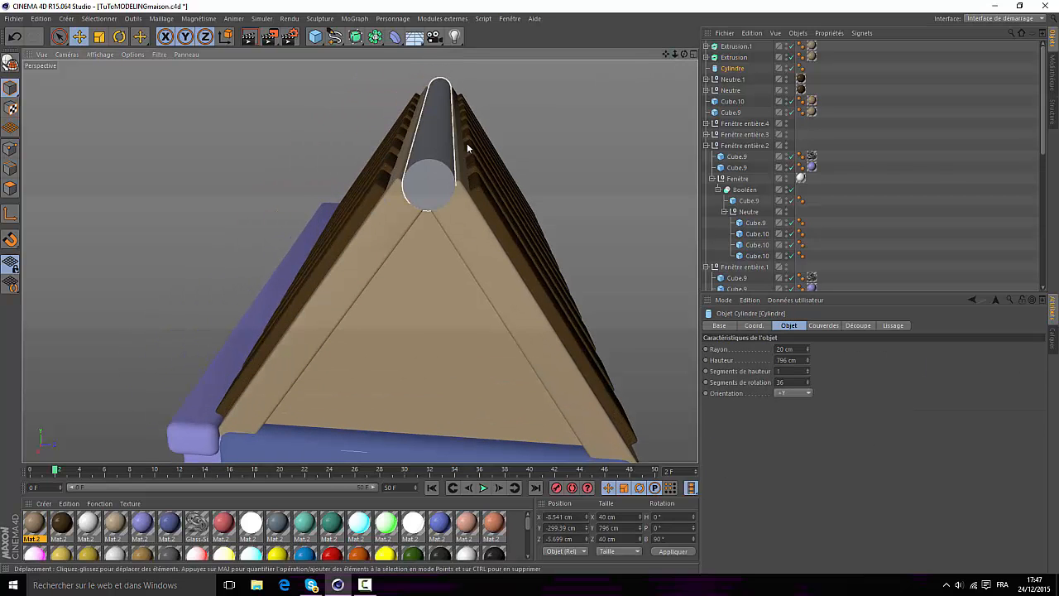
pyautogui.moveTo(685, 55); pyautogui.dragTo(713, 56)
pyautogui.moveTo(359, 261); pyautogui.dragTo(359, 261)
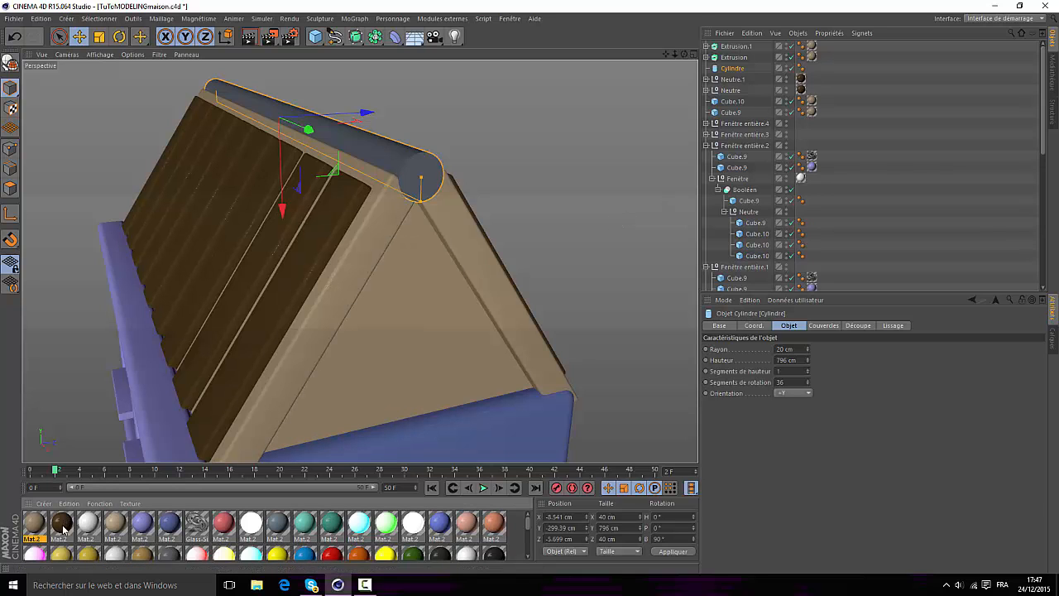
pyautogui.moveTo(62, 524); pyautogui.dragTo(607, 119)
pyautogui.moveTo(734, 72); pyautogui.dragTo(734, 71)
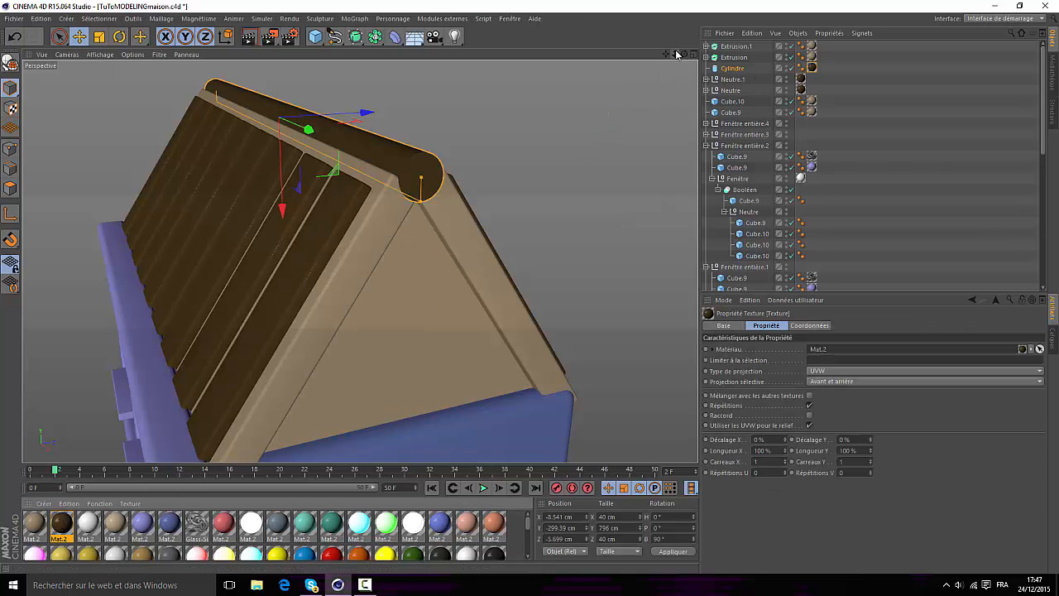
# - Inspect the cornice beam and a light bulb on the reference house's facade
pyautogui.moveTo(676, 55); pyautogui.dragTo(609, 54)
pyautogui.keyDown('alt'); pyautogui.moveTo(359, 261); pyautogui.dragTo(359, 261); pyautogui.keyUp('alt')
pyautogui.keyDown('alt'); pyautogui.moveTo(360, 261); pyautogui.dragTo(360, 261, button='middle'); pyautogui.keyUp('alt')
pyautogui.moveTo(666, 54); pyautogui.dragTo(665, 54)
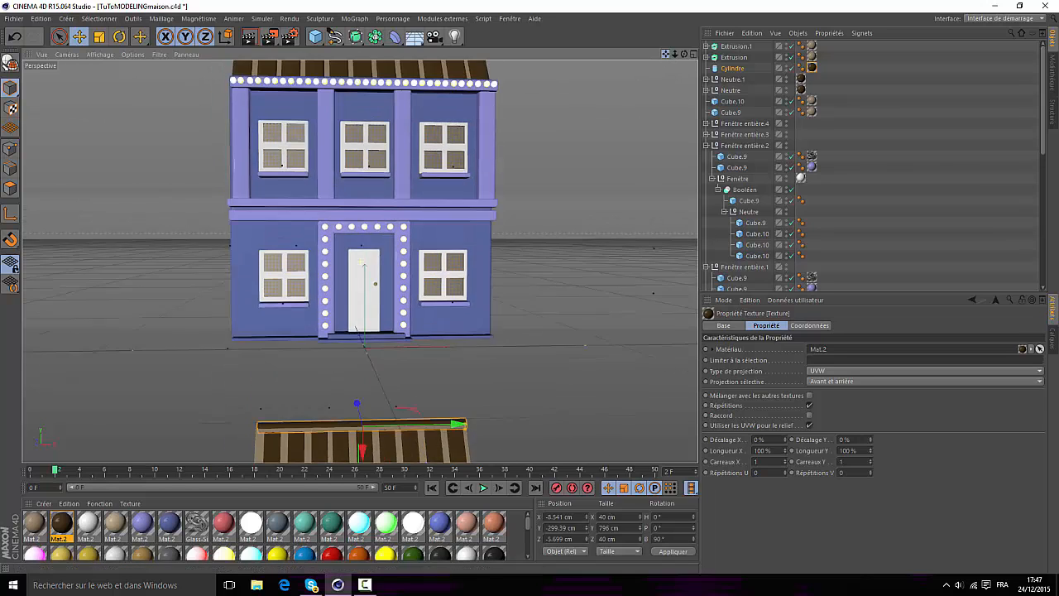
pyautogui.click(361, 161)
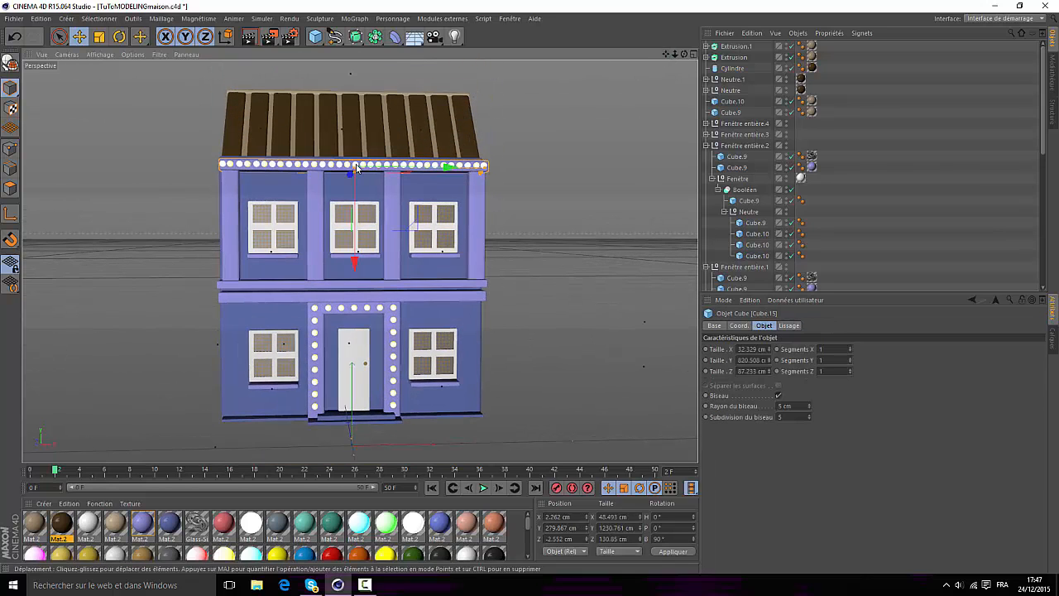
pyautogui.click(476, 169)
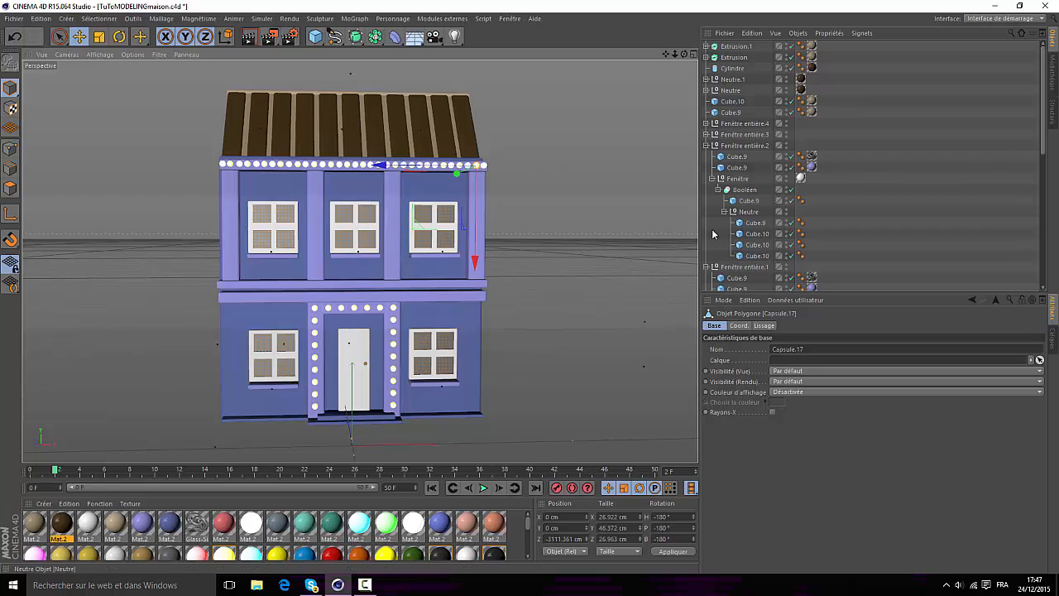
# - Collapse the Fenêtre entière and Fenêtre entière.1 groups in the object hierarchy
pyautogui.scroll(-5, 710, 134)
pyautogui.click(706, 113)
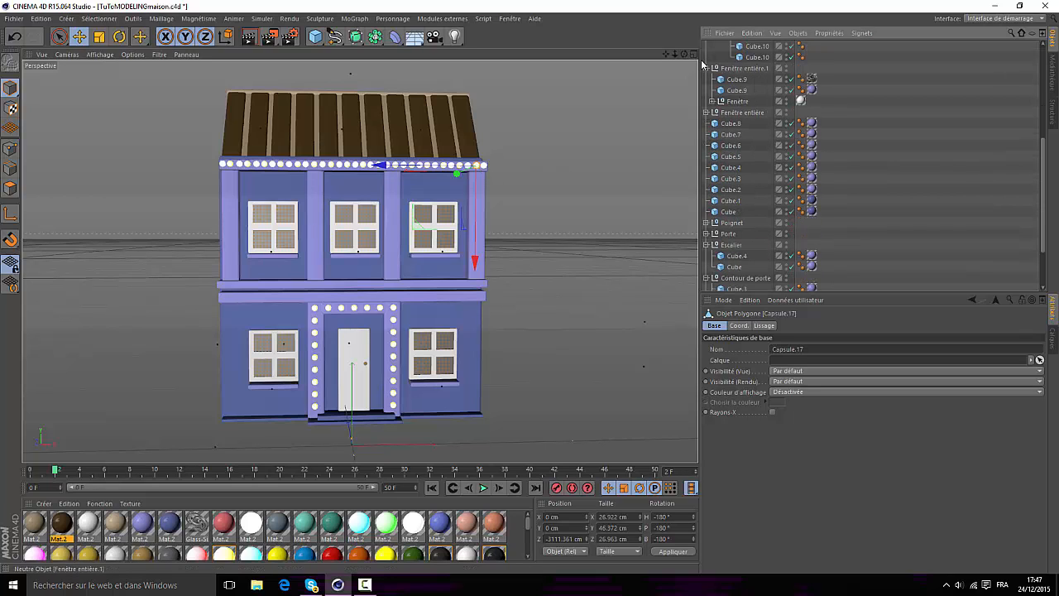
pyautogui.click(706, 69)
pyautogui.scroll(6, 706, 69)
pyautogui.click(706, 90)
pyautogui.click(706, 90)
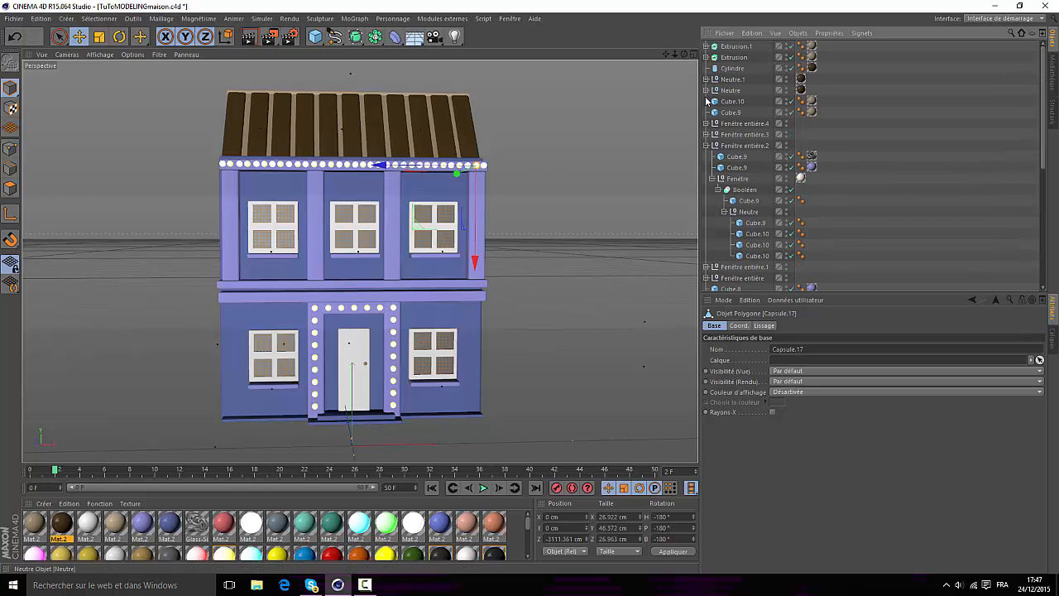
pyautogui.scroll(-7, 710, 107)
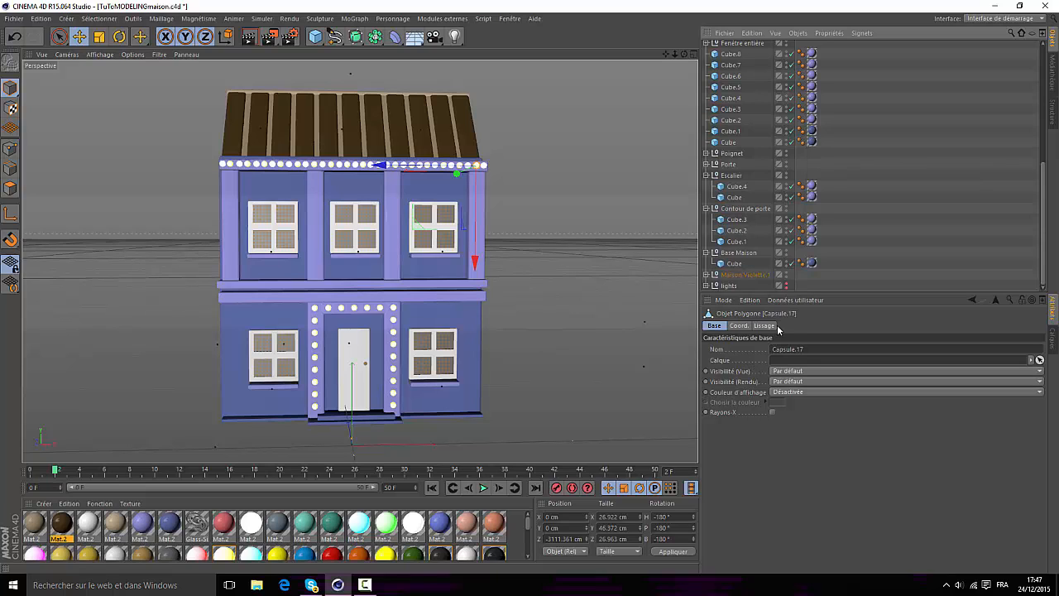
pyautogui.click(364, 584)
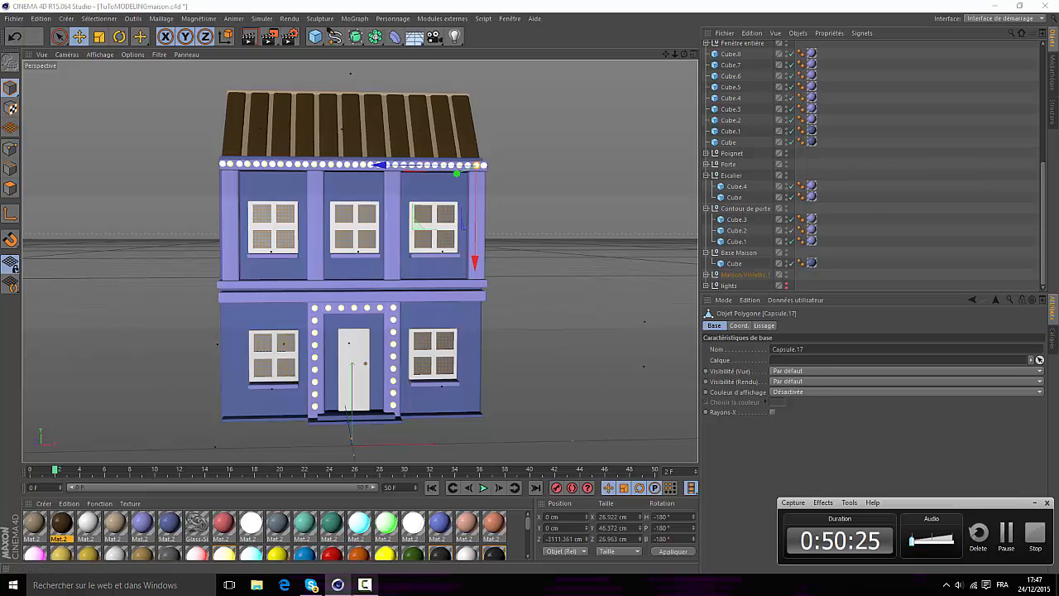
pyautogui.click(1004, 534)
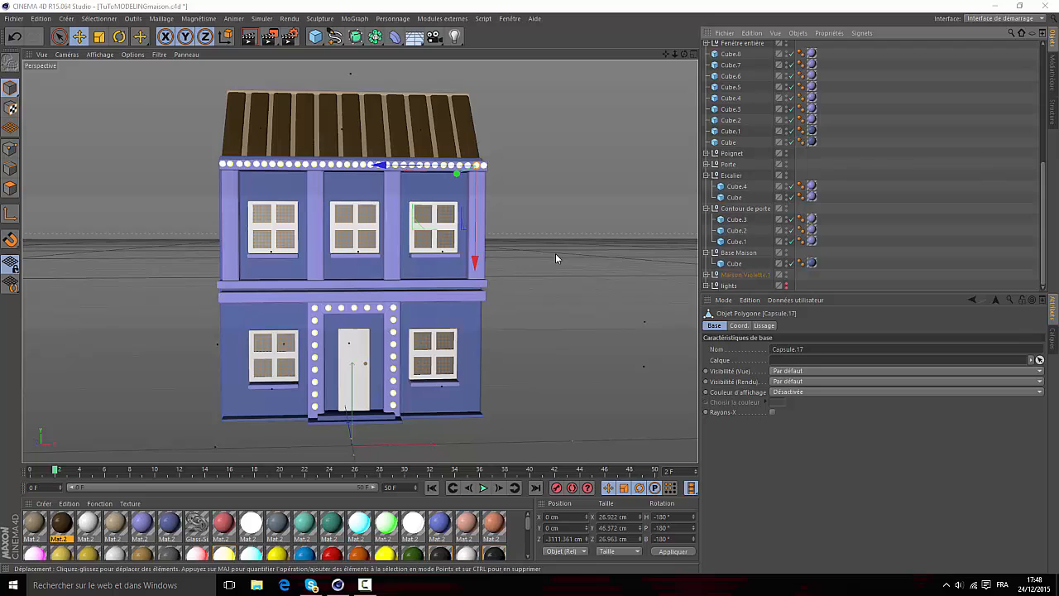
pyautogui.scroll(2, 749, 249)
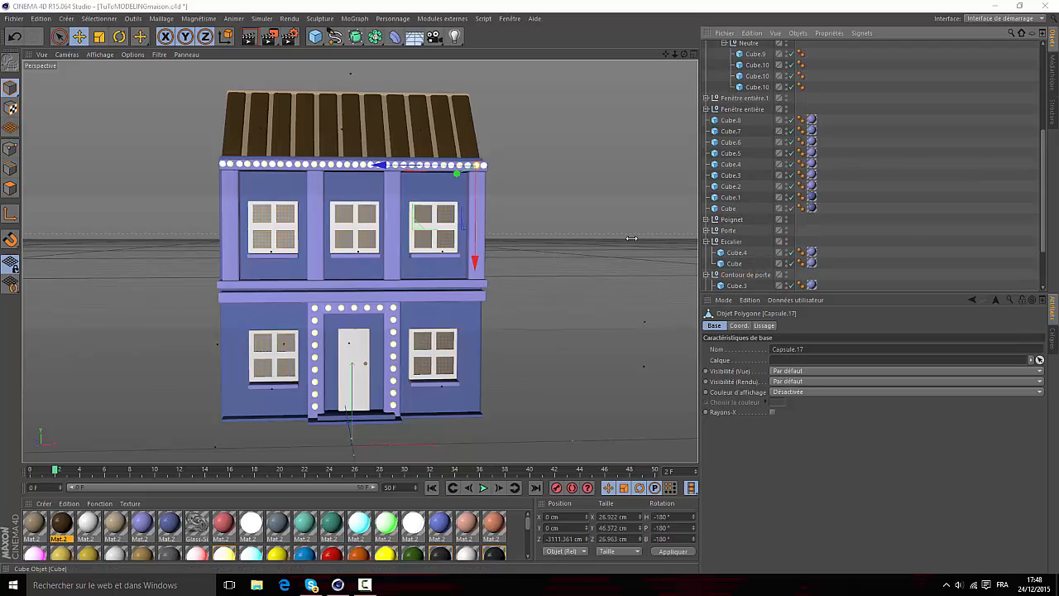
pyautogui.scroll(-2, 882, 213)
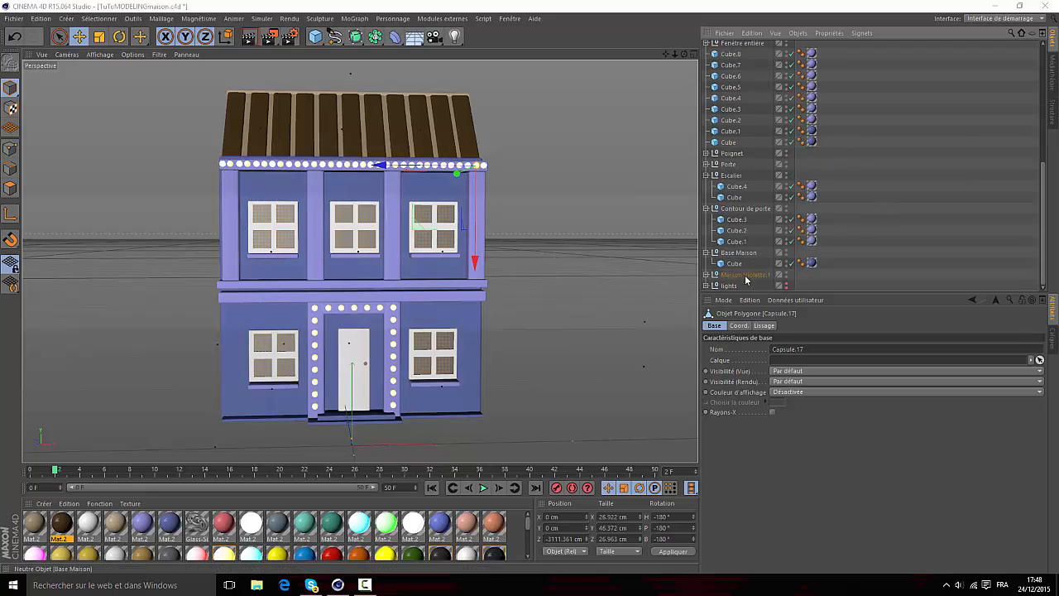
pyautogui.moveTo(665, 54); pyautogui.dragTo(645, 1)
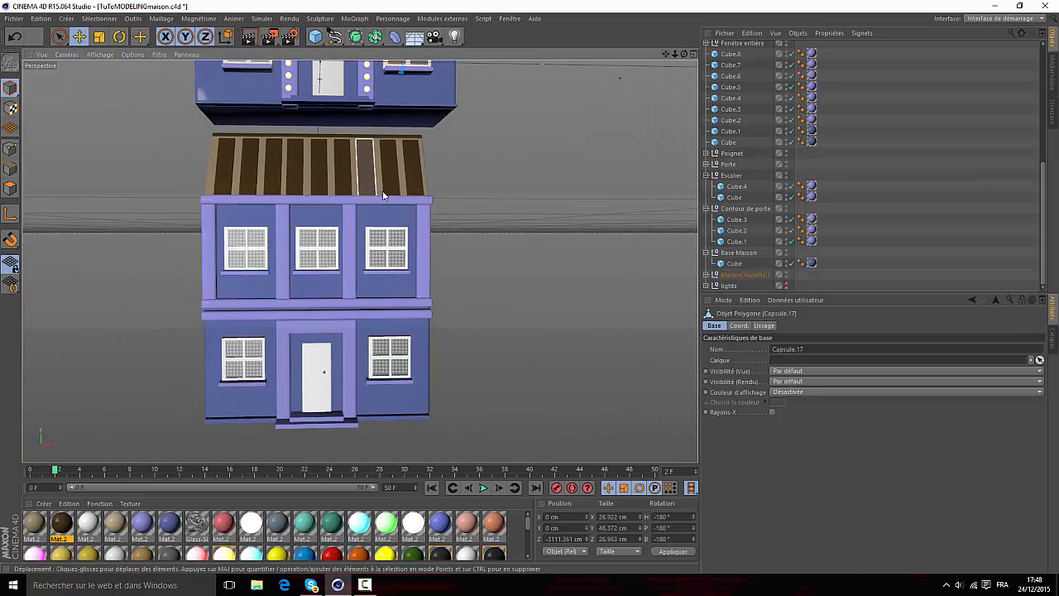
pyautogui.moveTo(312, 585)
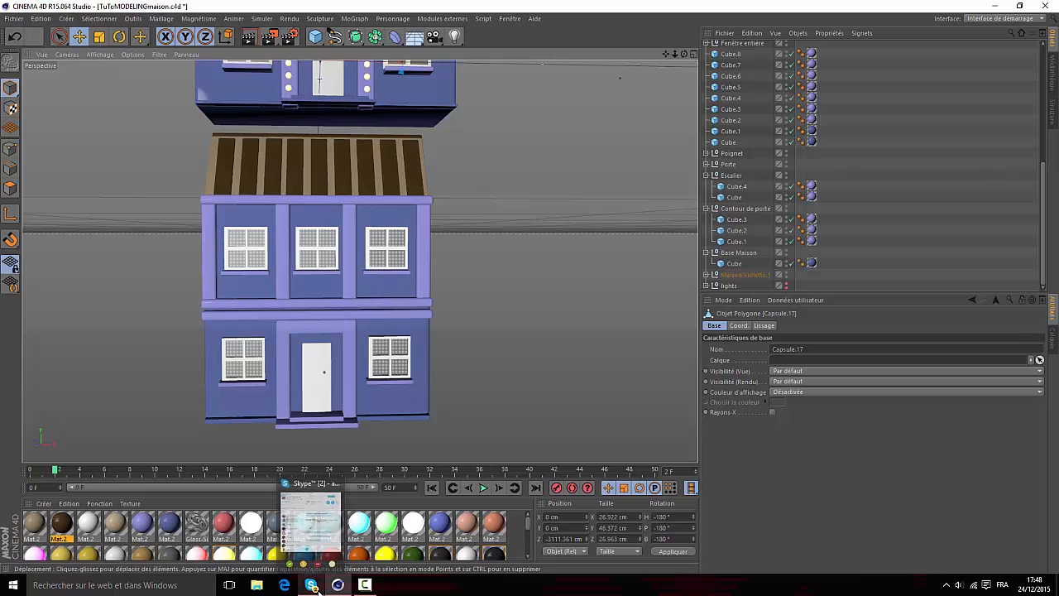
# - Review the output size and the enabled effects in the render settings
pyautogui.click(290, 35)
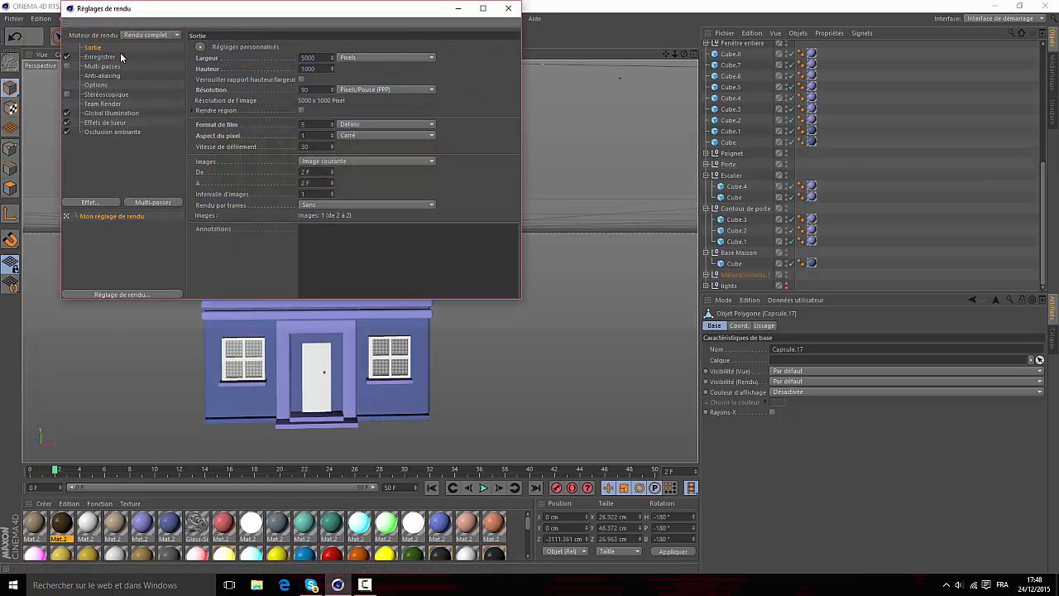
pyautogui.click(508, 6)
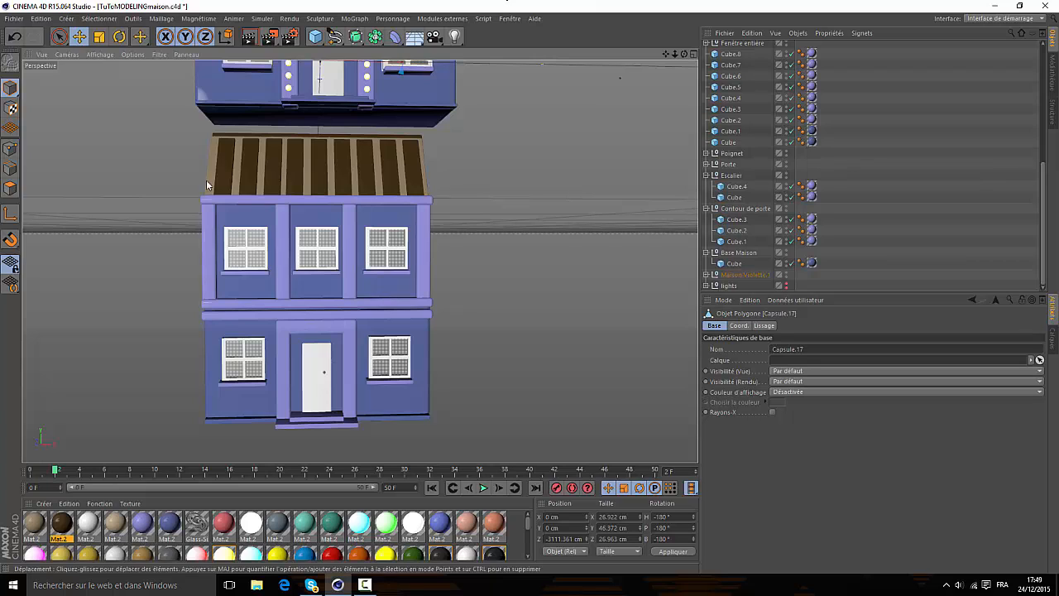
pyautogui.click(373, 586)
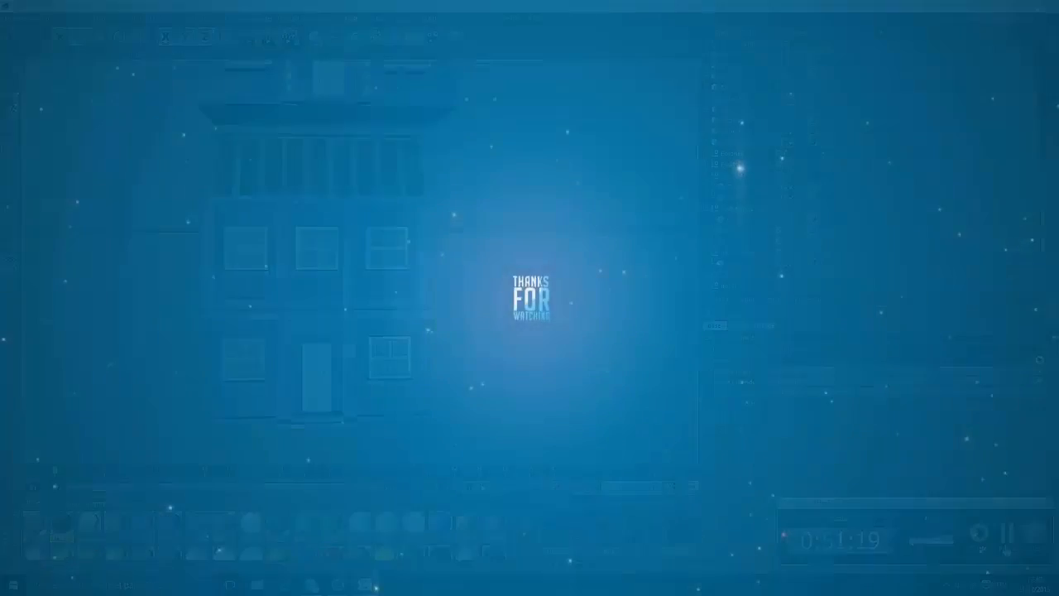